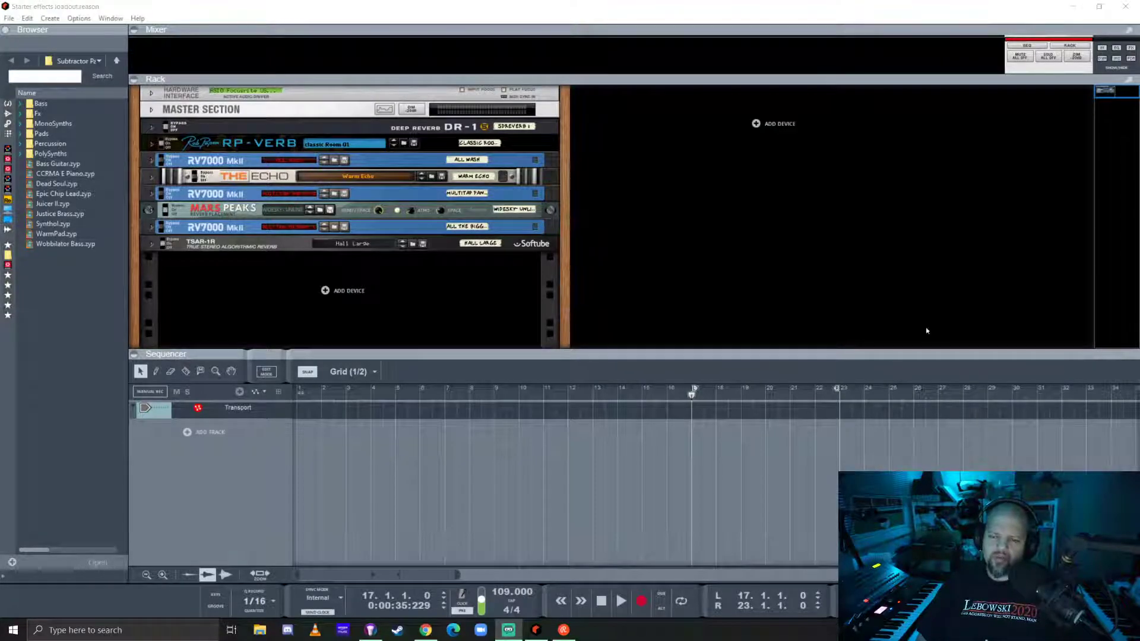
{"action": "left_click", "coordinate": [860, 355]}
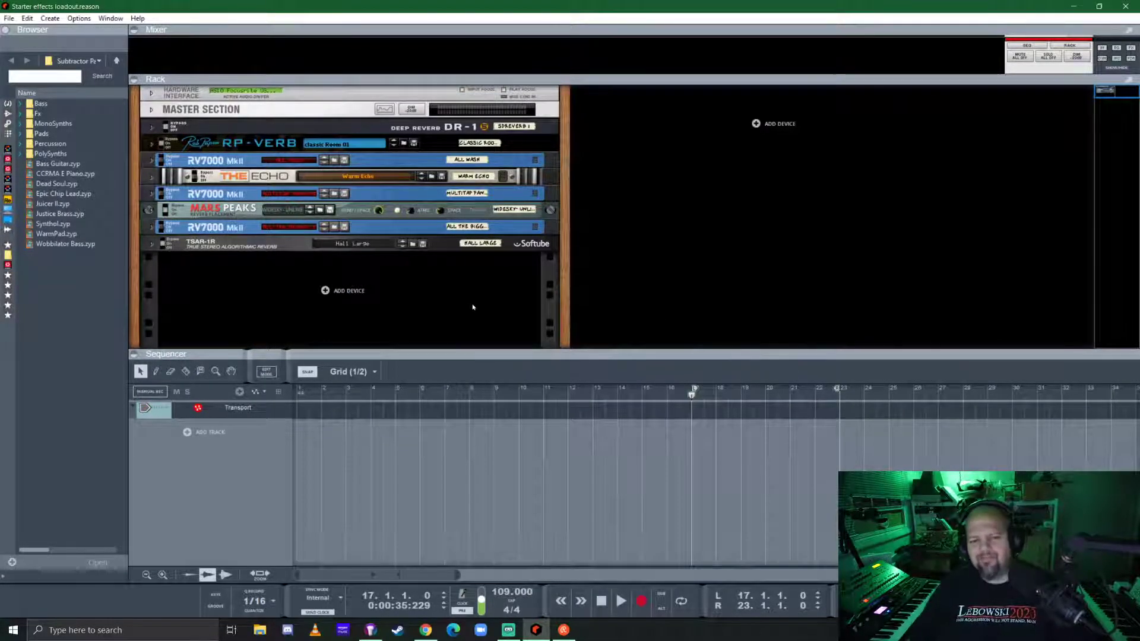
{"action": "left_click", "coordinate": [474, 307]}
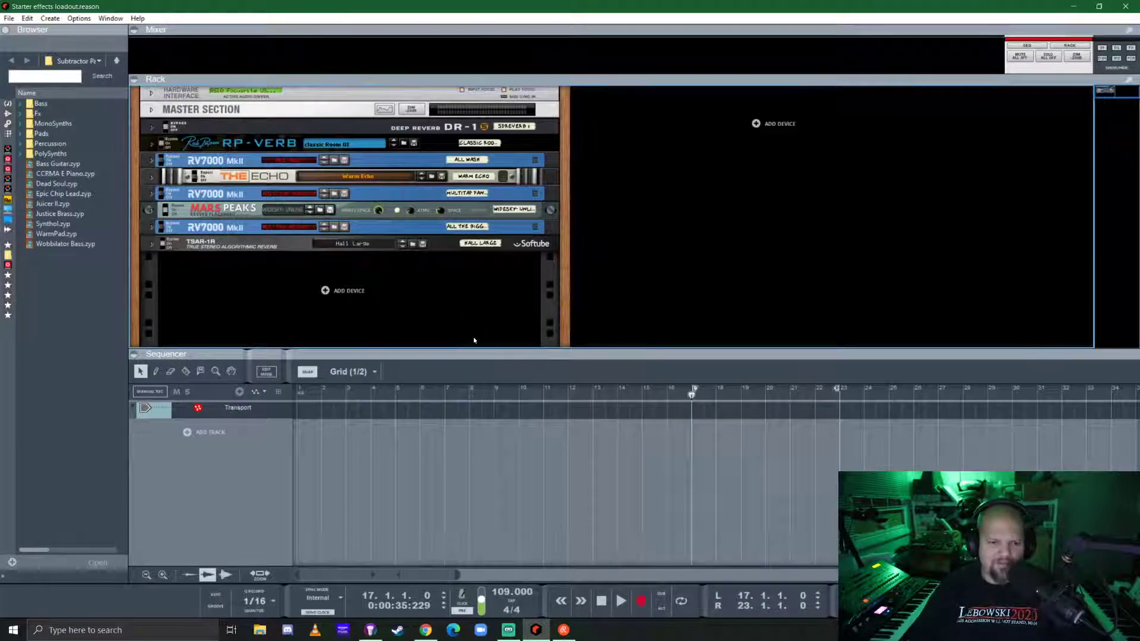
- Browse the instrument devices available in the browser and enlarge the rack area
{"action": "left_click", "coordinate": [8, 105]}
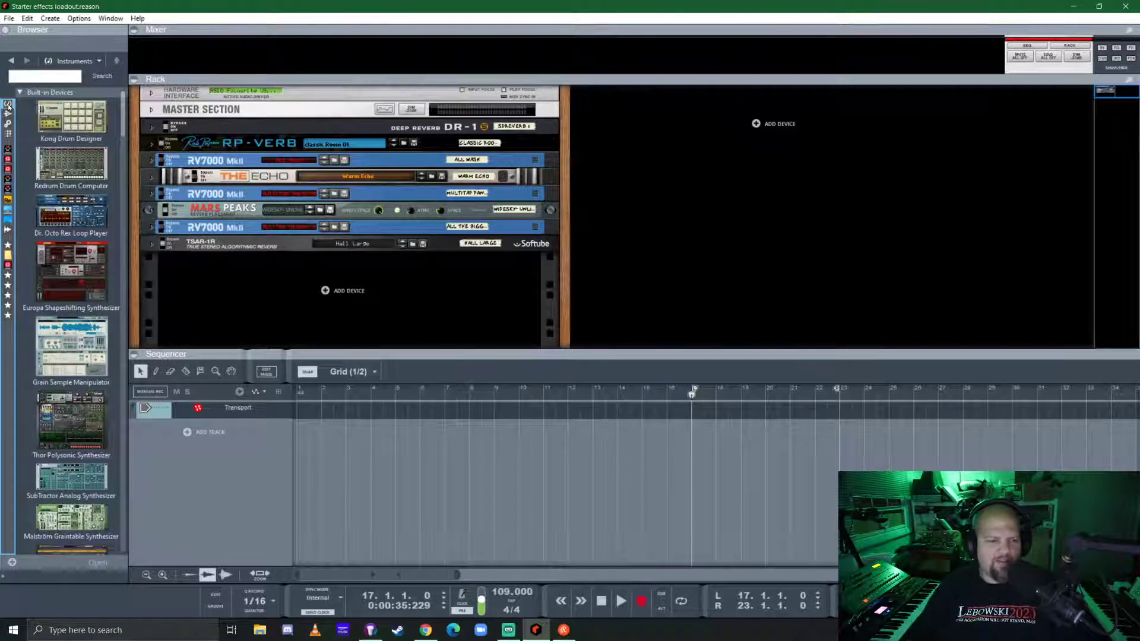
{"action": "scroll", "coordinate": [58, 286], "scroll_direction": "down", "scroll_amount": 10}
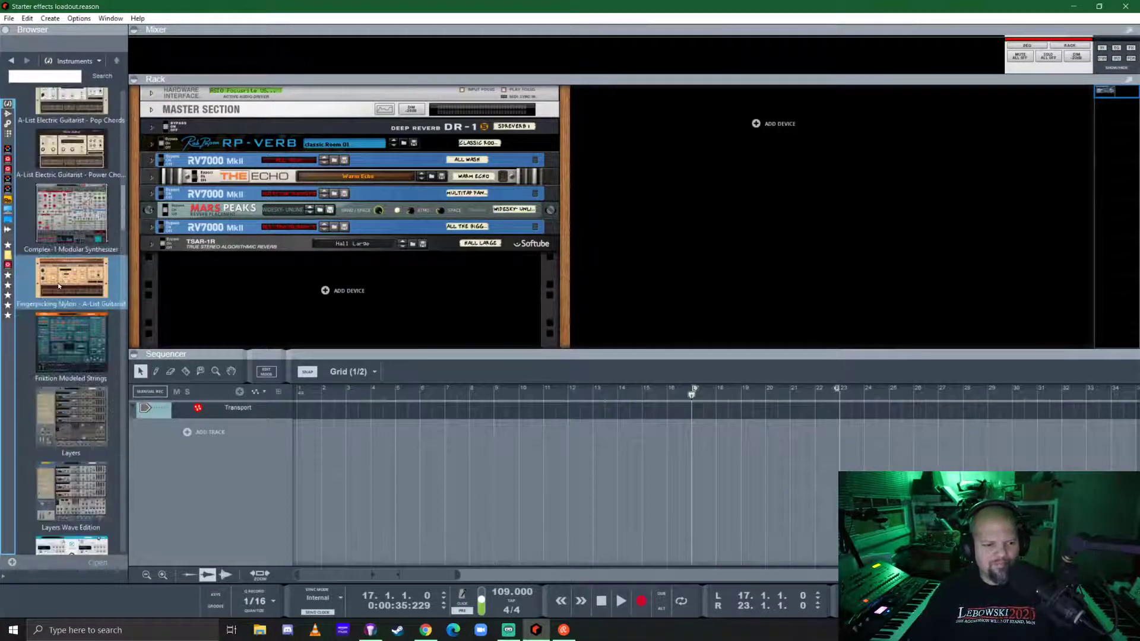
{"action": "scroll", "coordinate": [58, 287], "scroll_direction": "down", "scroll_amount": 15}
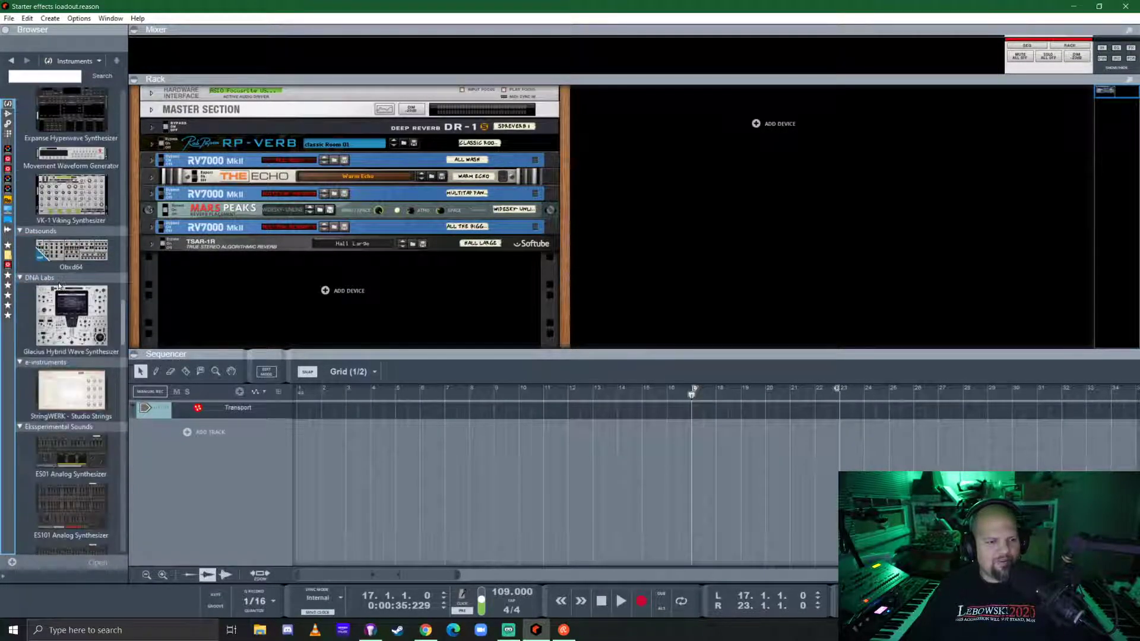
{"action": "scroll", "coordinate": [58, 287], "scroll_direction": "up", "scroll_amount": 5}
{"action": "scroll", "coordinate": [309, 344], "scroll_direction": "down", "scroll_amount": 1}
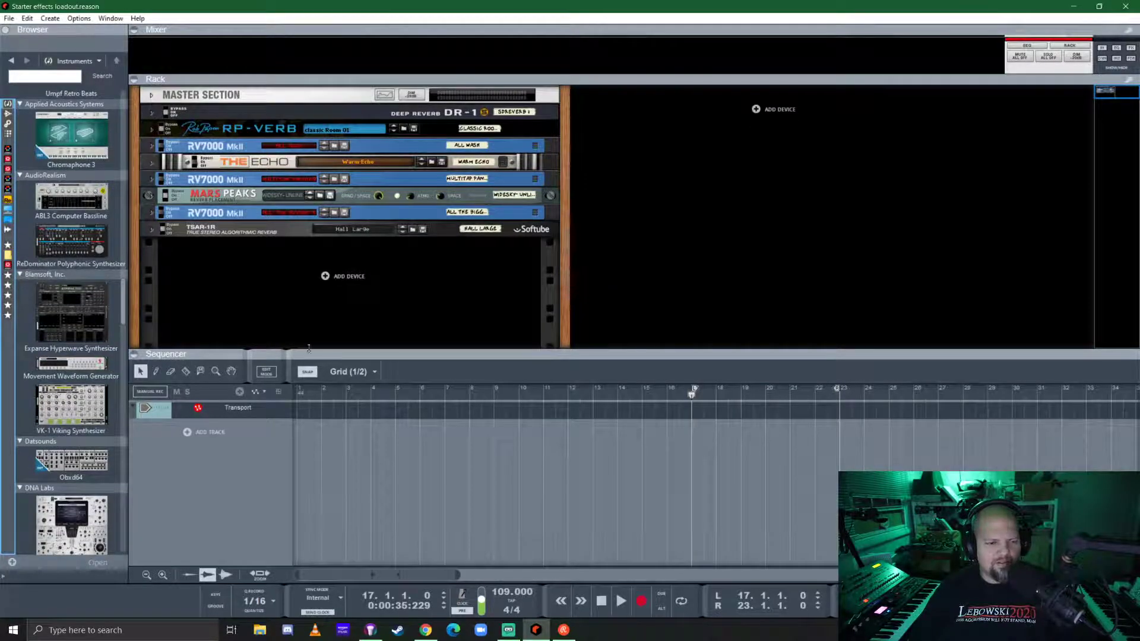
{"action": "left_click_drag", "start_coordinate": [331, 351], "coordinate": [331, 422]}
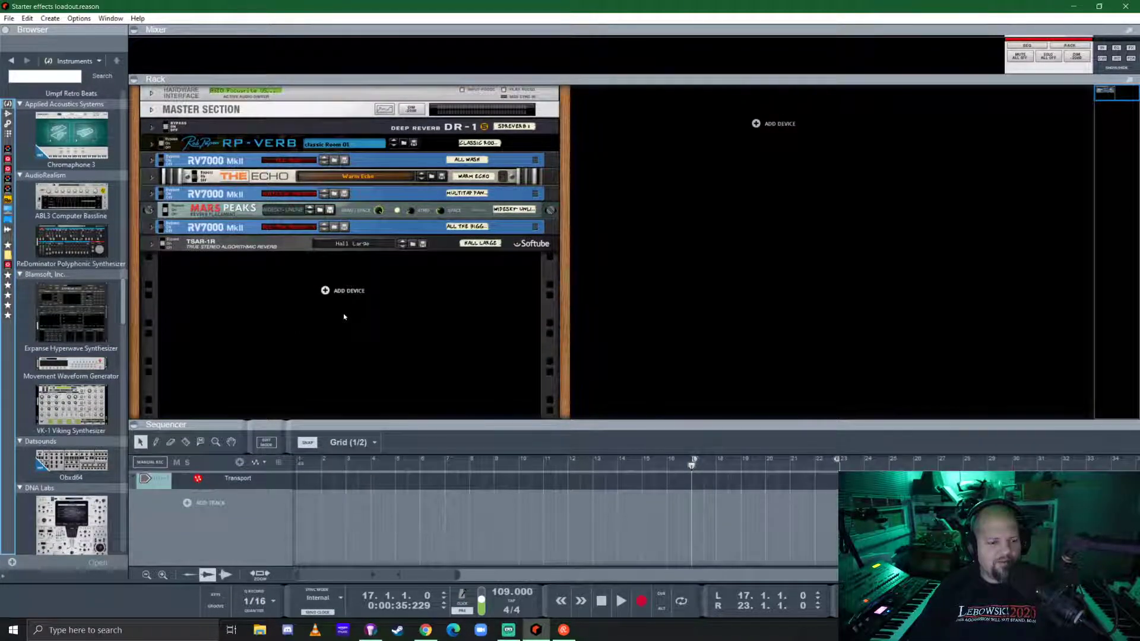
{"action": "left_click", "coordinate": [1073, 6]}
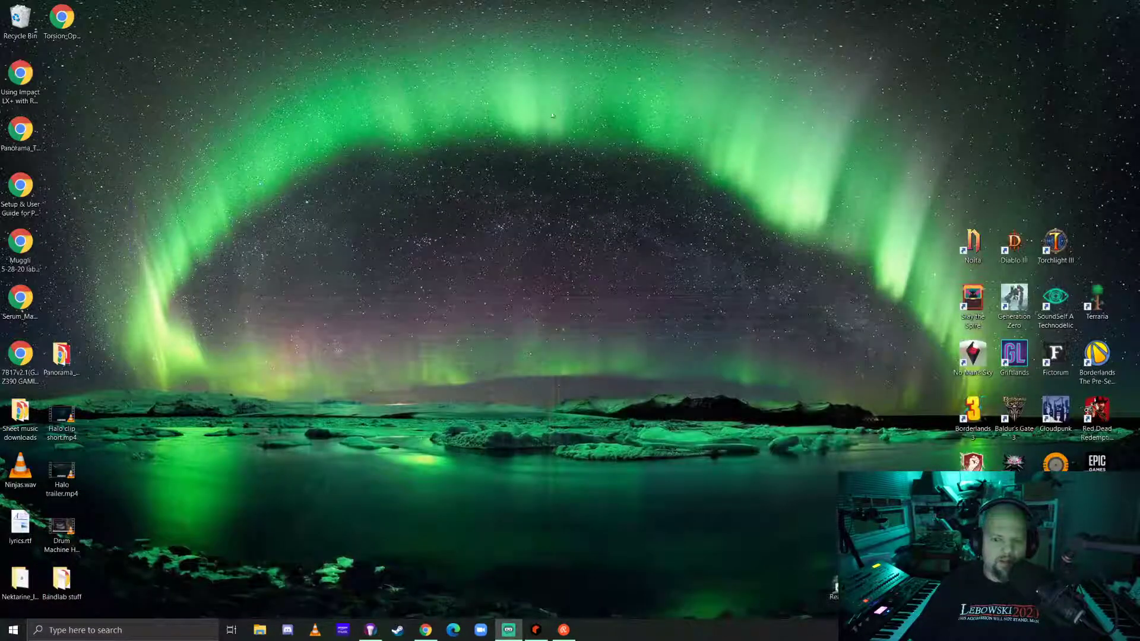
{"action": "left_click", "coordinate": [536, 630]}
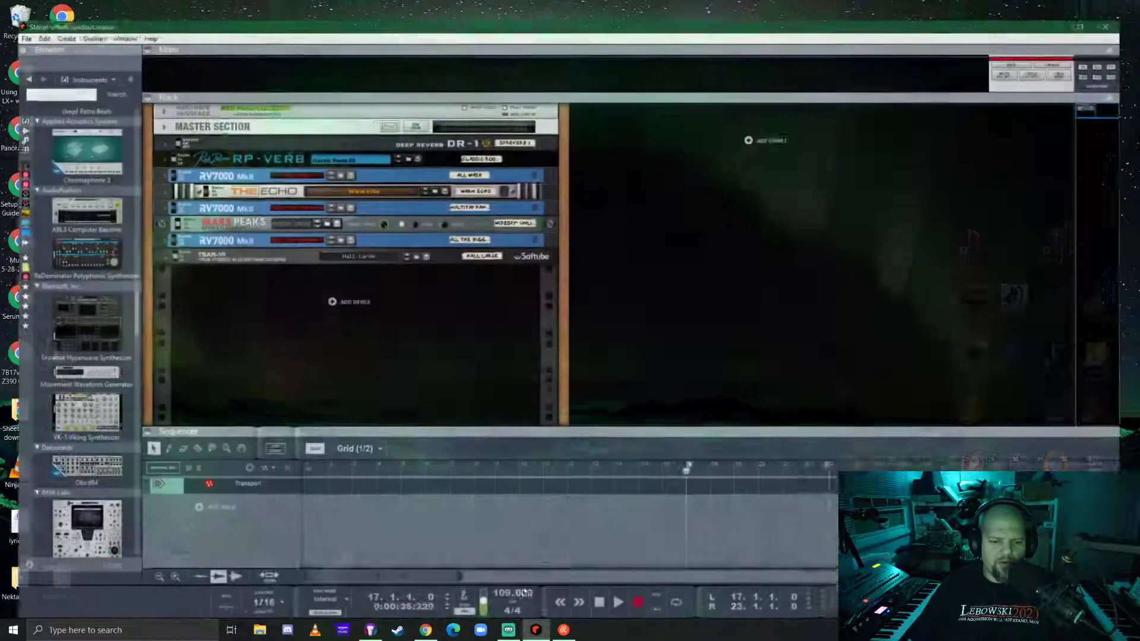
{"action": "left_click", "coordinate": [8, 19]}
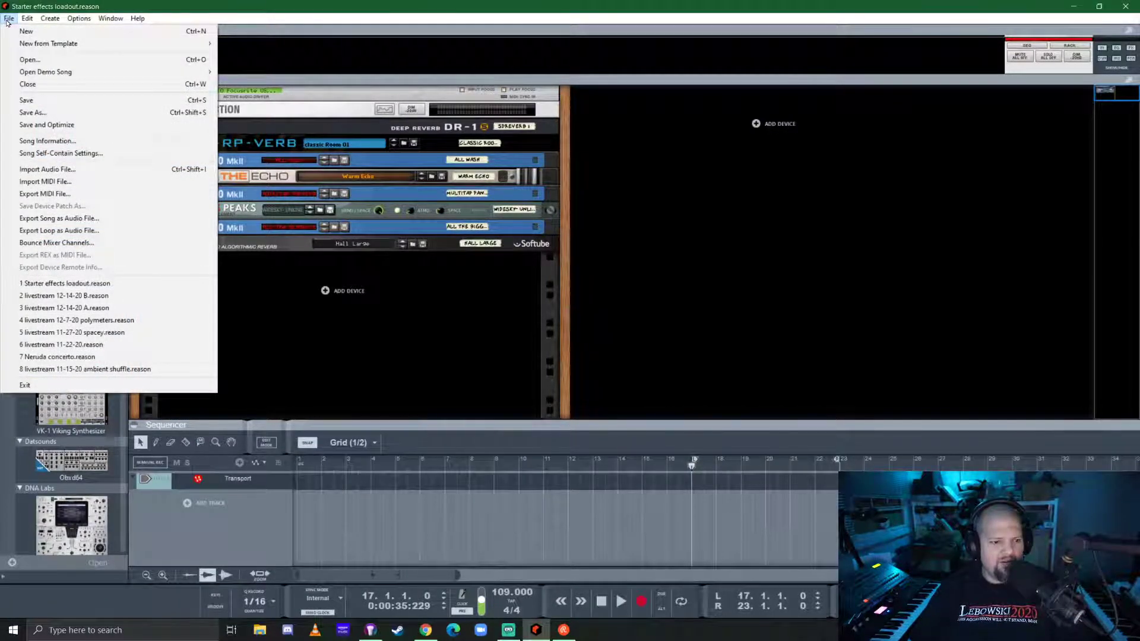
{"action": "left_click", "coordinate": [28, 18]}
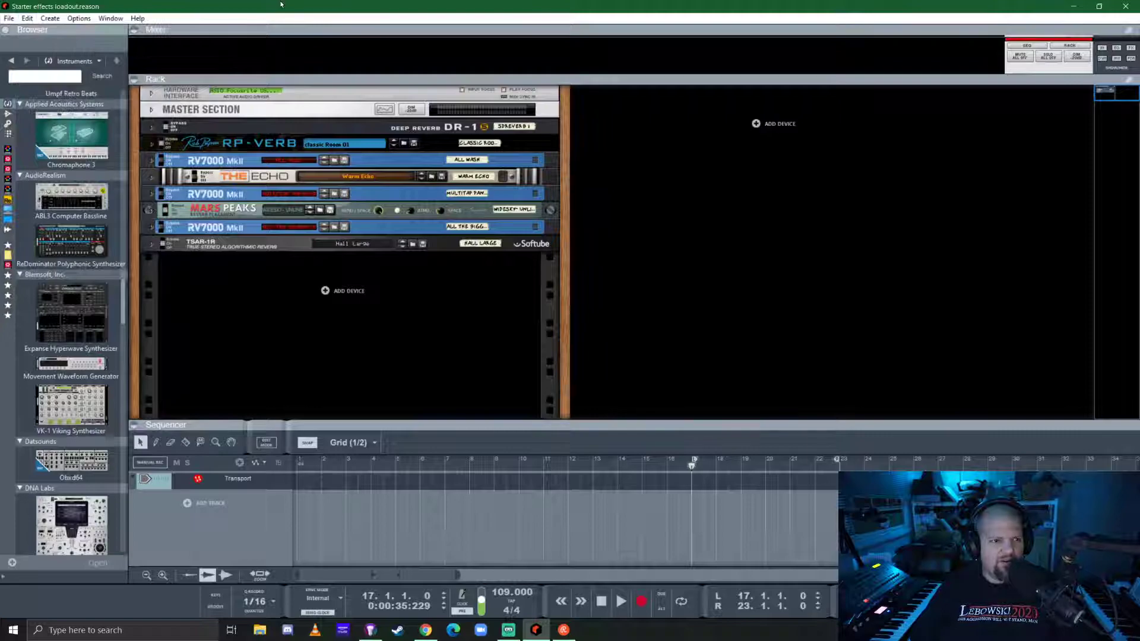
{"action": "double_click", "coordinate": [209, 6]}
{"action": "double_click", "coordinate": [228, 7]}
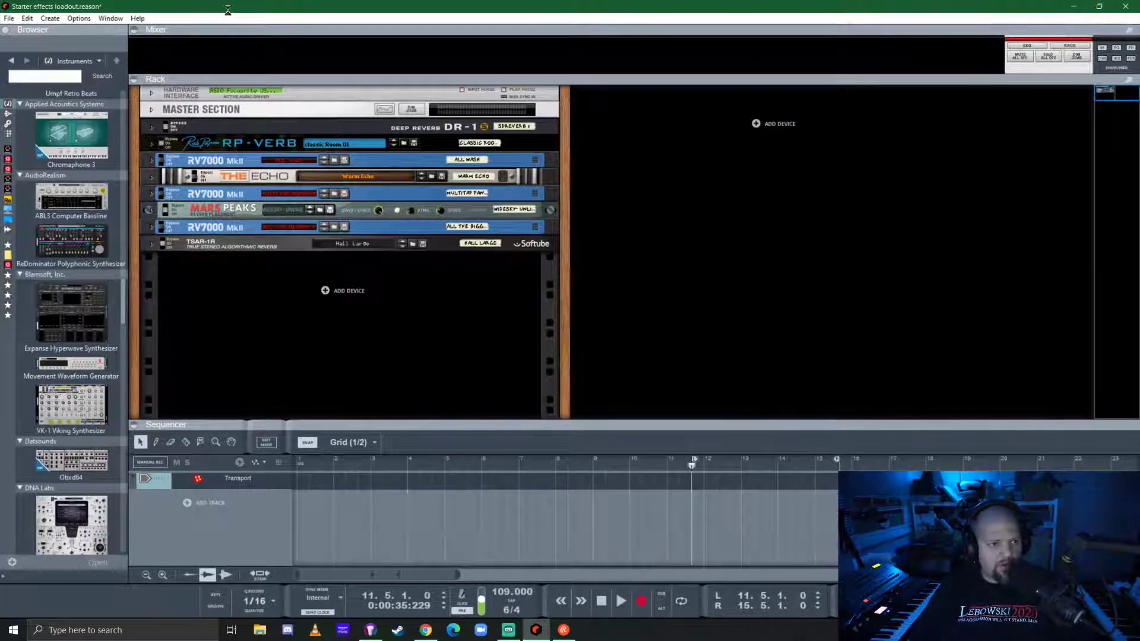
- Undo the recent removals until the Kong drum, Antidote 1, Bass Carpet RH, SubTractor 1 and Sinus zing III tracks are back
{"action": "key", "text": "ctrl+z"}
{"action": "key", "text": "ctrl+z"}
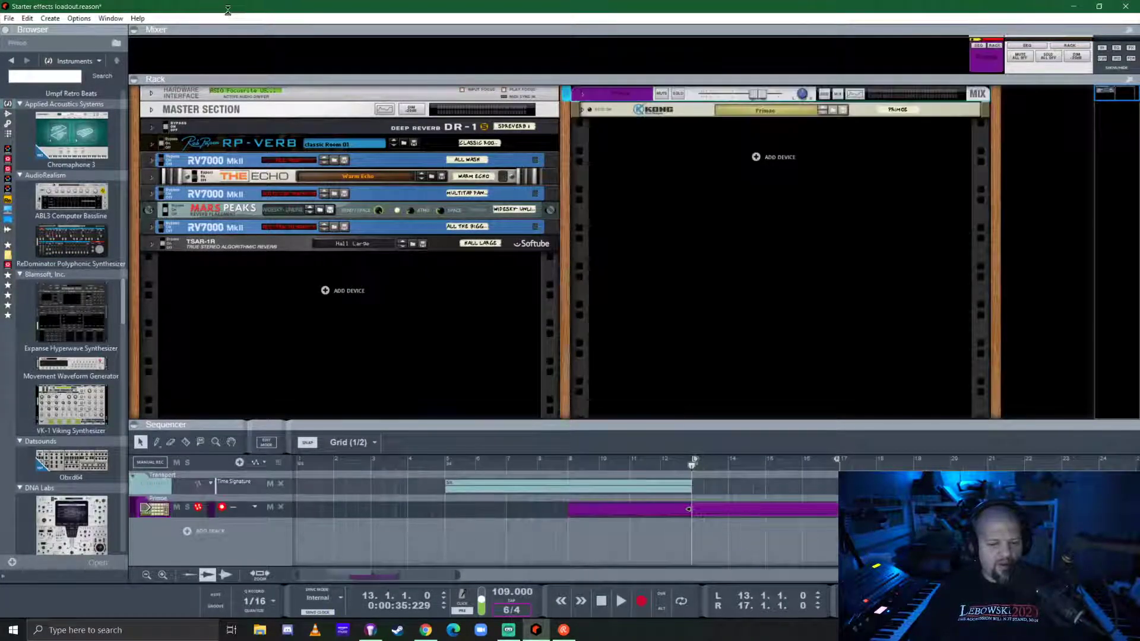
{"action": "key", "text": "ctrl+z"}
{"action": "key", "text": "ctrl+z"}
{"action": "key", "text": "ctrl+z"}
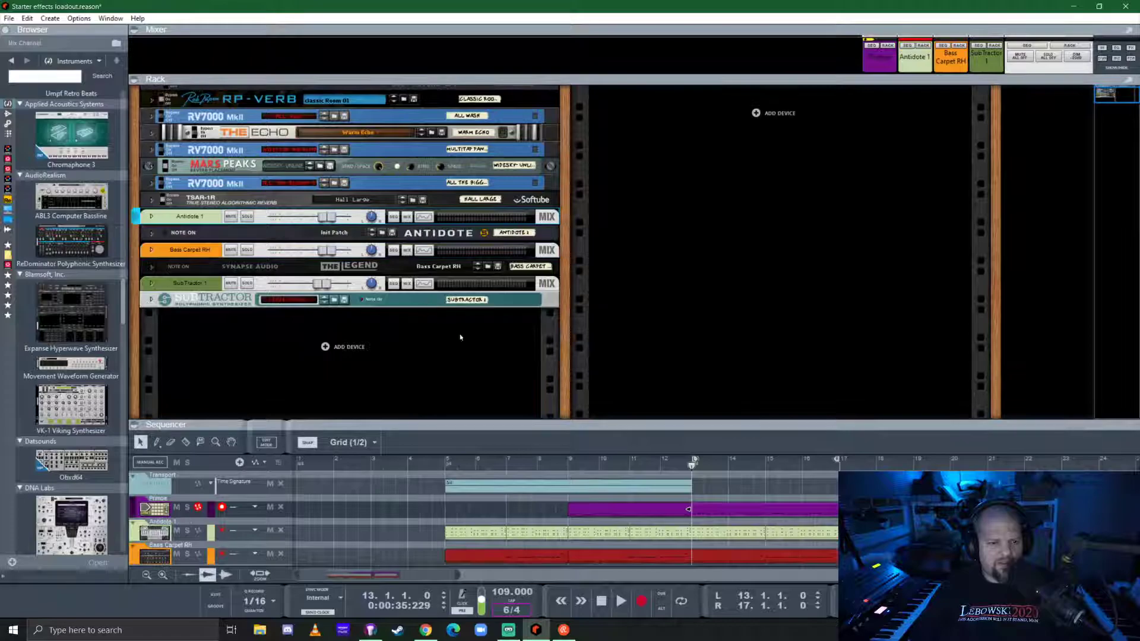
{"action": "left_click_drag", "start_coordinate": [539, 424], "coordinate": [550, 248]}
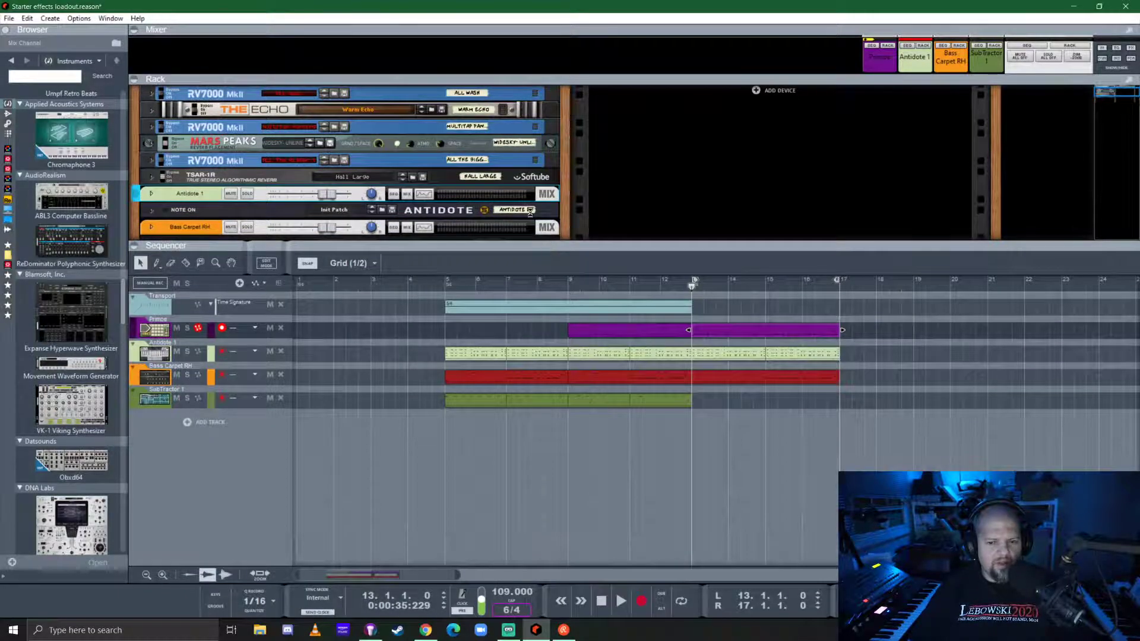
{"action": "key", "text": "ctrl+z"}
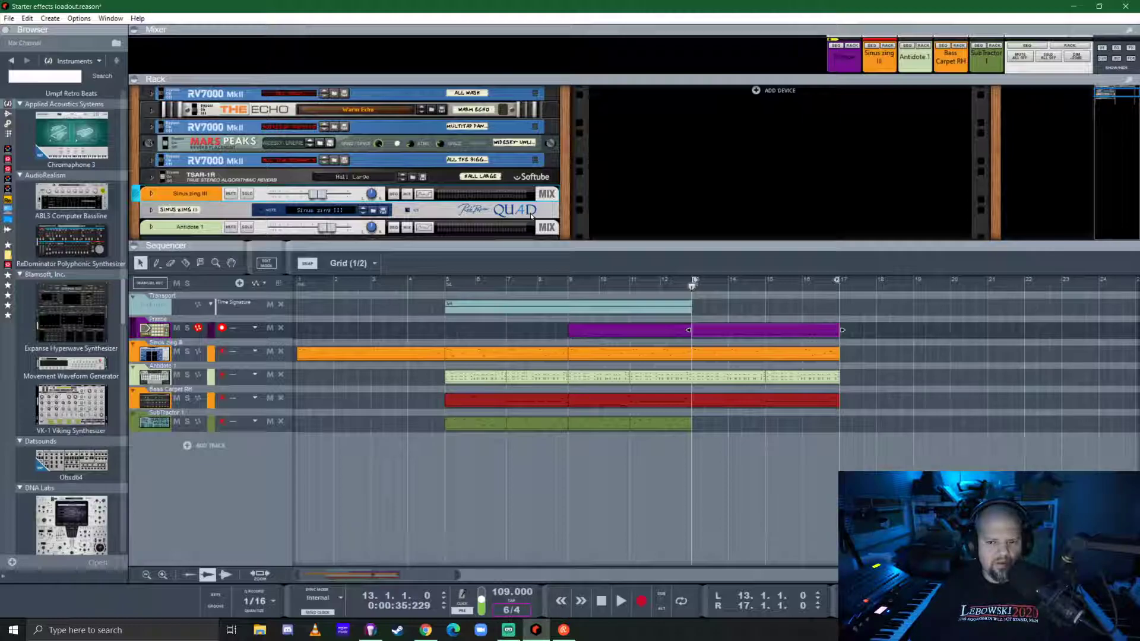
- Redo the last note transposition with the Kong drum clip open in edit mode, and return to the arrangement
{"action": "key", "text": "ctrl+e"}
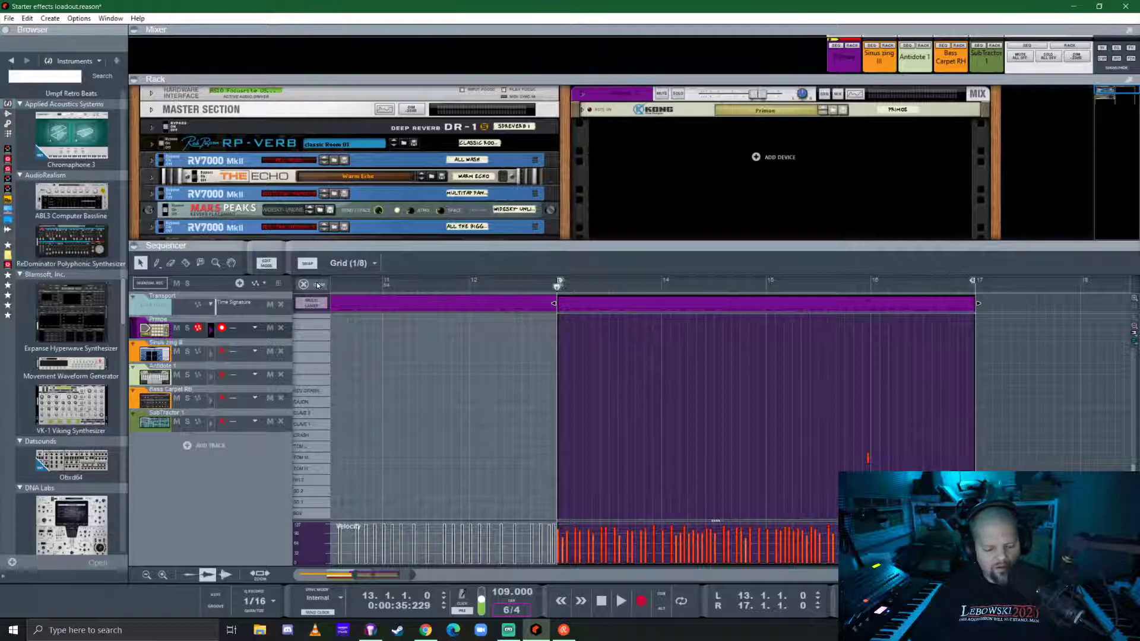
{"action": "left_click", "coordinate": [27, 18]}
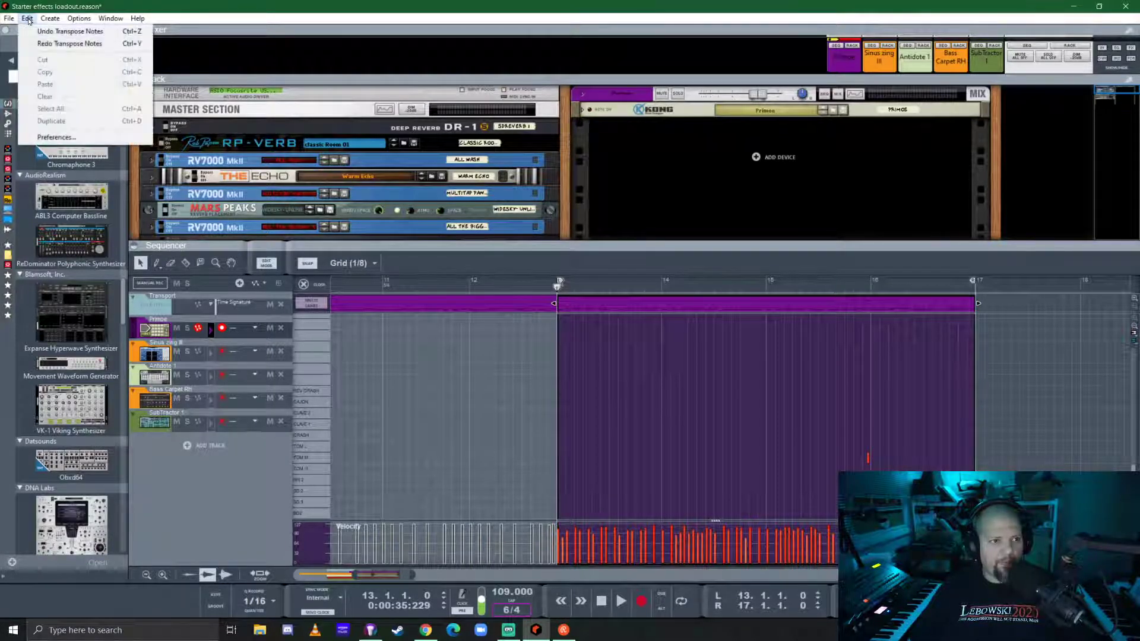
{"action": "left_click", "coordinate": [70, 44]}
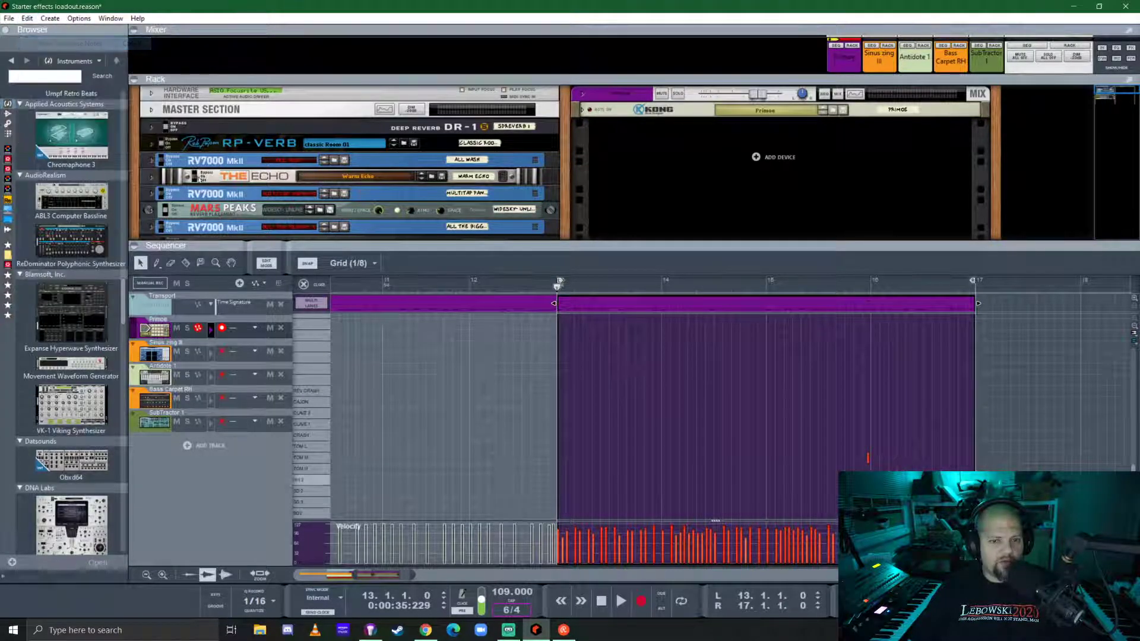
{"action": "left_click", "coordinate": [303, 284]}
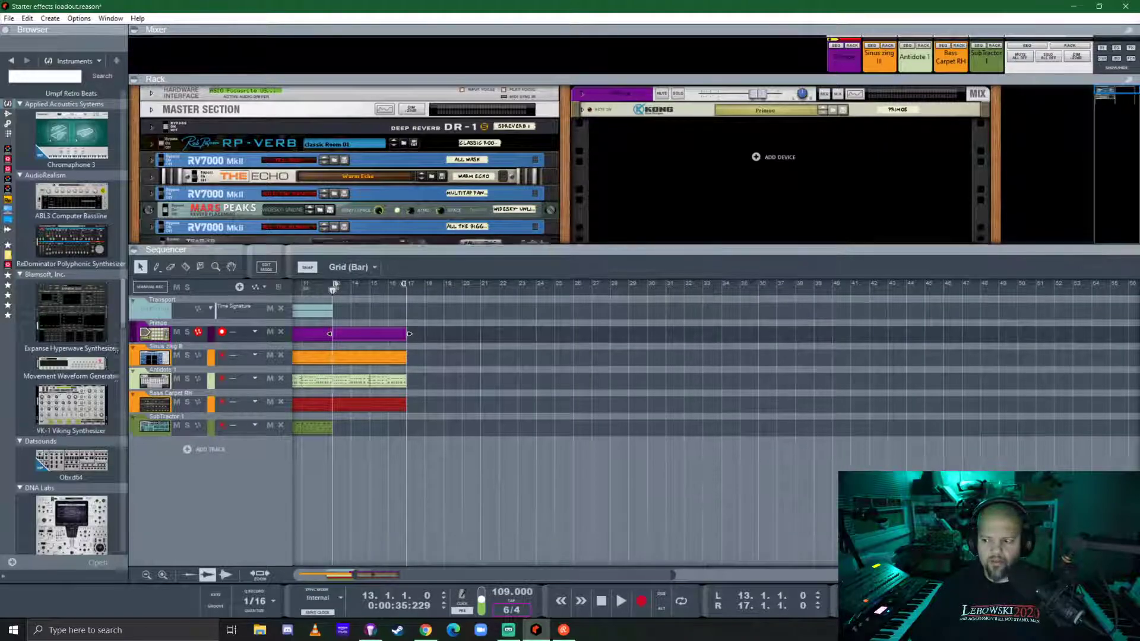
{"action": "left_click_drag", "start_coordinate": [727, 246], "coordinate": [727, 368]}
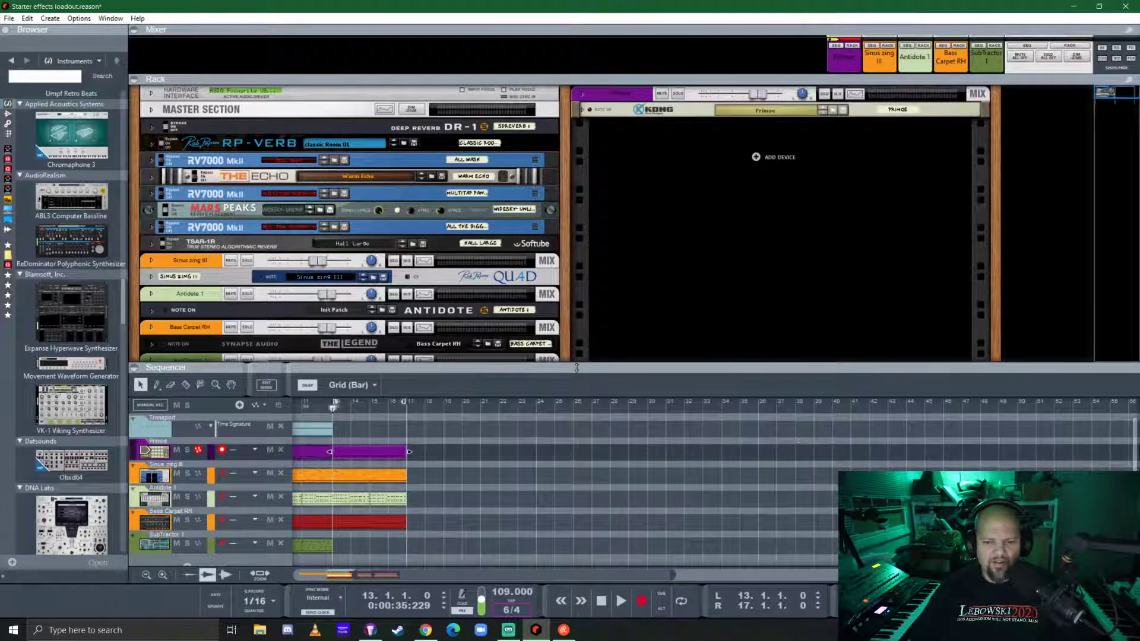
{"action": "scroll", "coordinate": [576, 351], "scroll_direction": "down", "scroll_amount": 1}
{"action": "scroll", "coordinate": [576, 553], "scroll_direction": "up", "scroll_amount": 1}
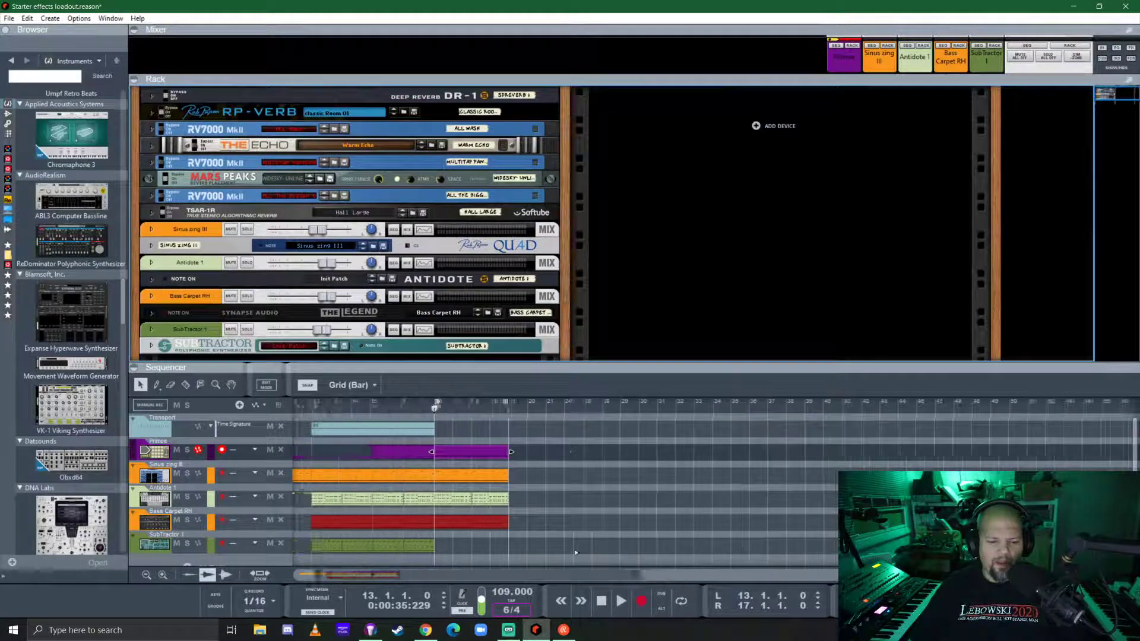
{"action": "scroll", "coordinate": [576, 552], "scroll_direction": "left", "scroll_amount": 2}
- Save the song in the Reason songs folder under the new name livestream 12-14-20 C
{"action": "left_click", "coordinate": [673, 492]}
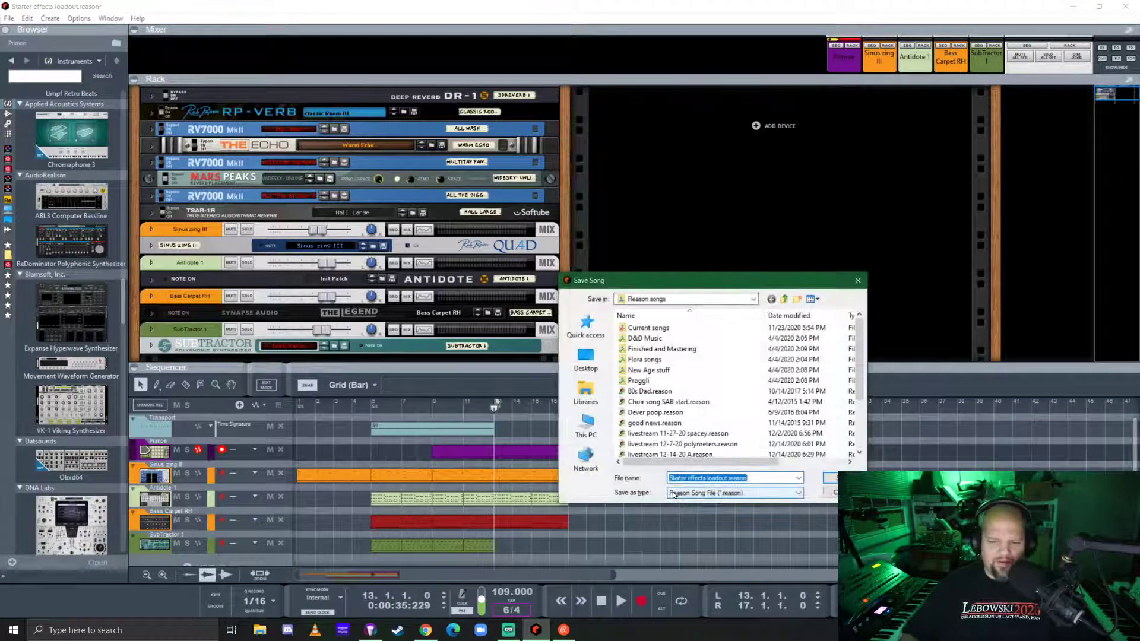
{"action": "type", "text": "livestream "}
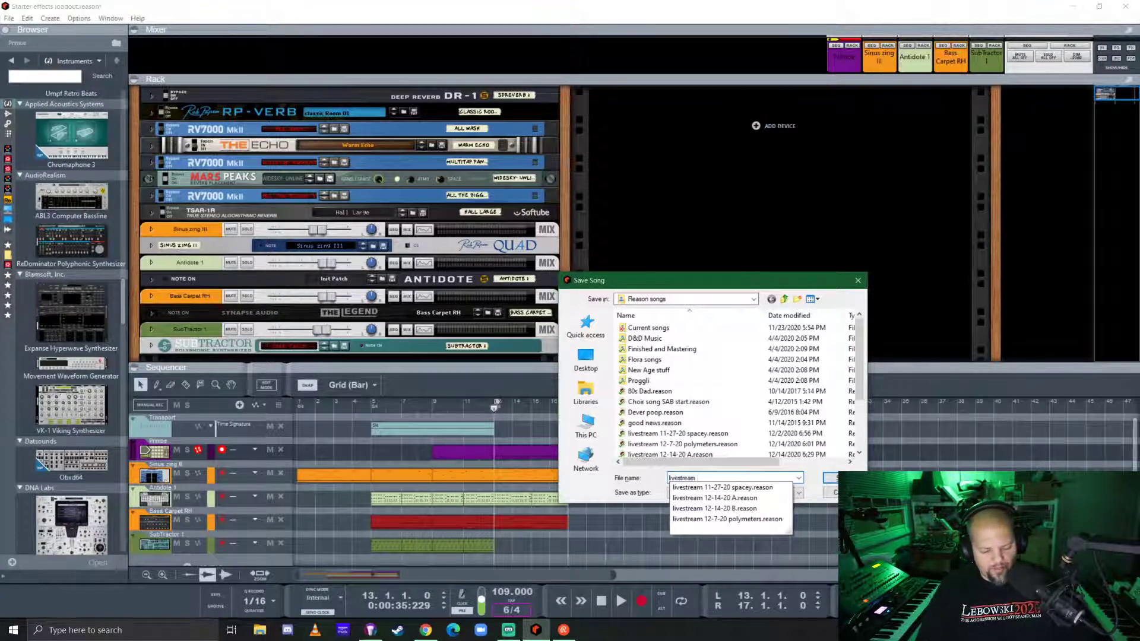
{"action": "type", "text": "12"}
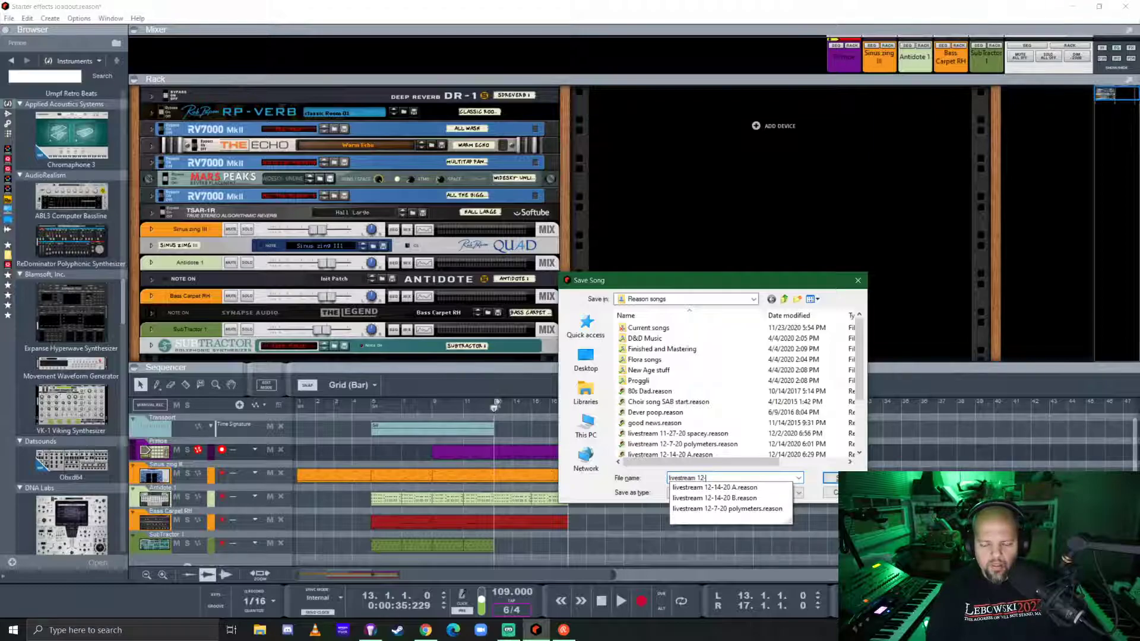
{"action": "type", "text": "-14"}
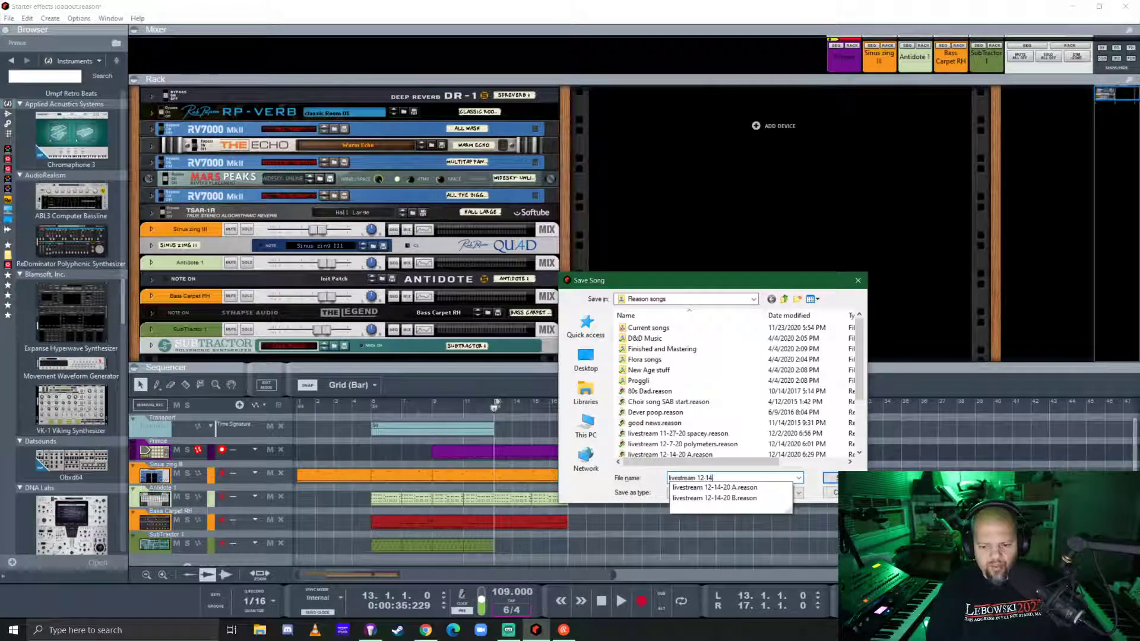
{"action": "type", "text": "-20-"}
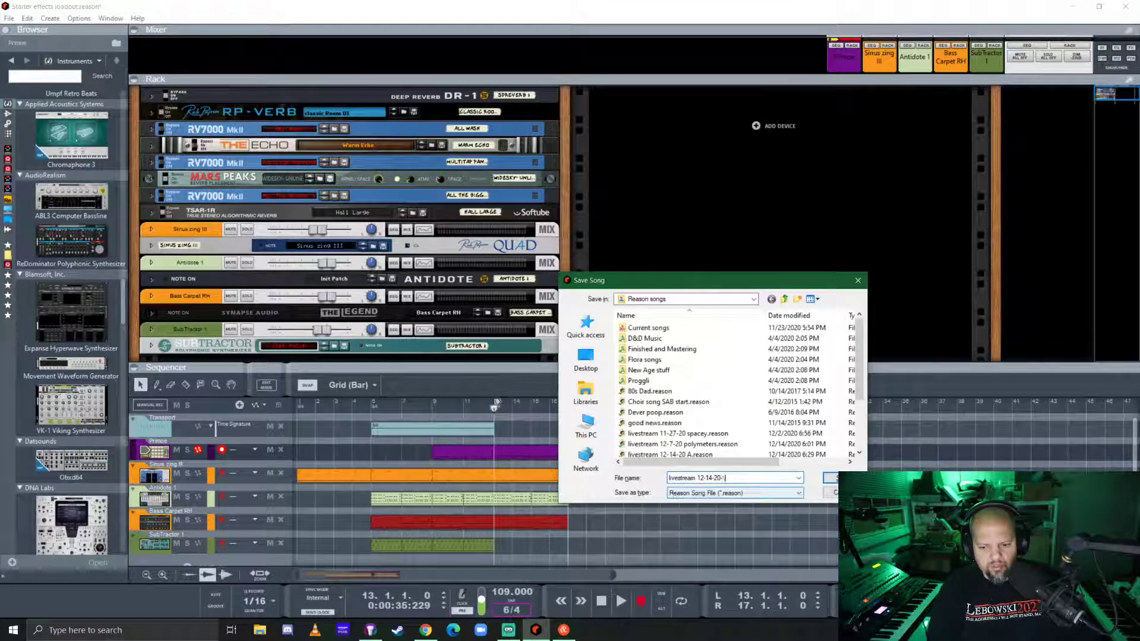
{"action": "key", "text": "BackSpace"}
{"action": "type", "text": "C"}
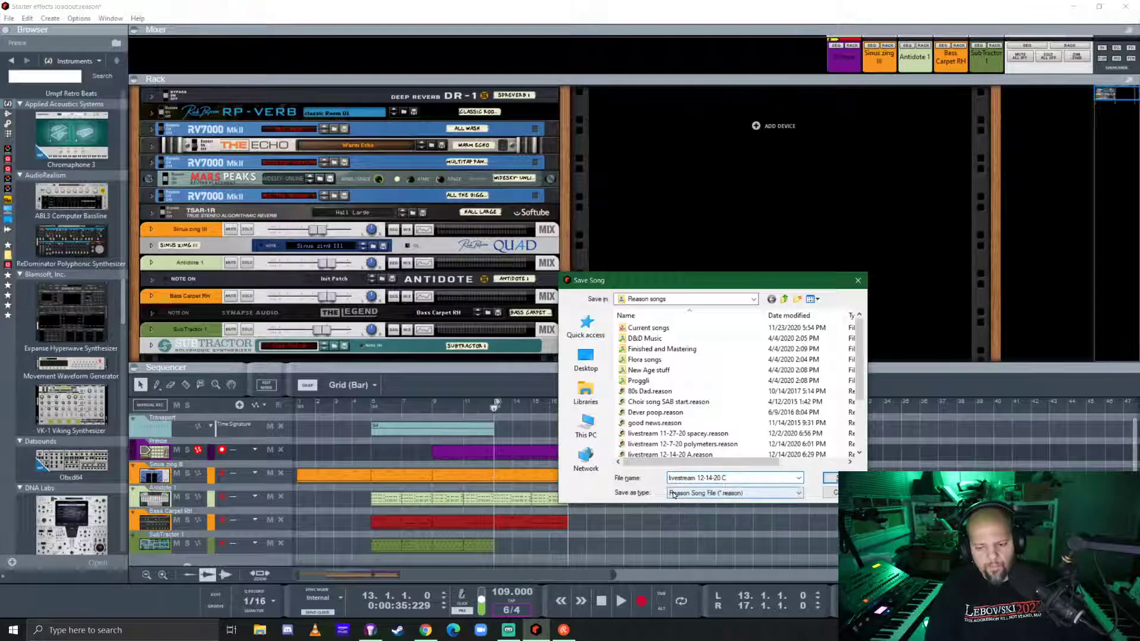
{"action": "key", "text": "Return"}
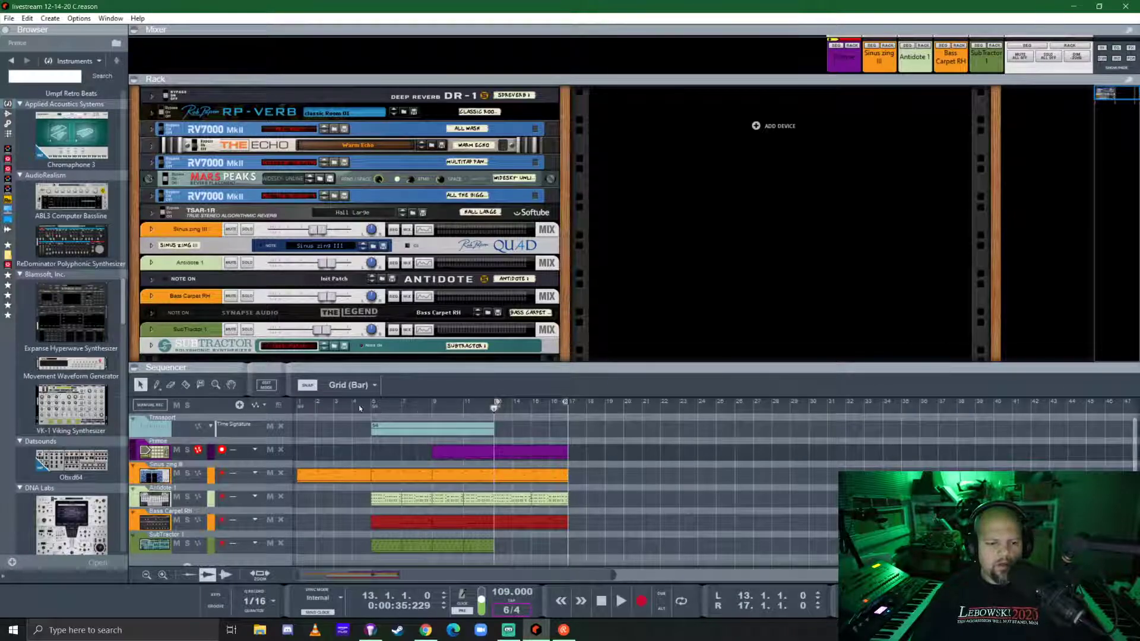
- Play the song from the beginning of the arrangement
{"action": "left_click", "coordinate": [369, 423]}
{"action": "key", "text": "Home"}
{"action": "key", "text": "space"}
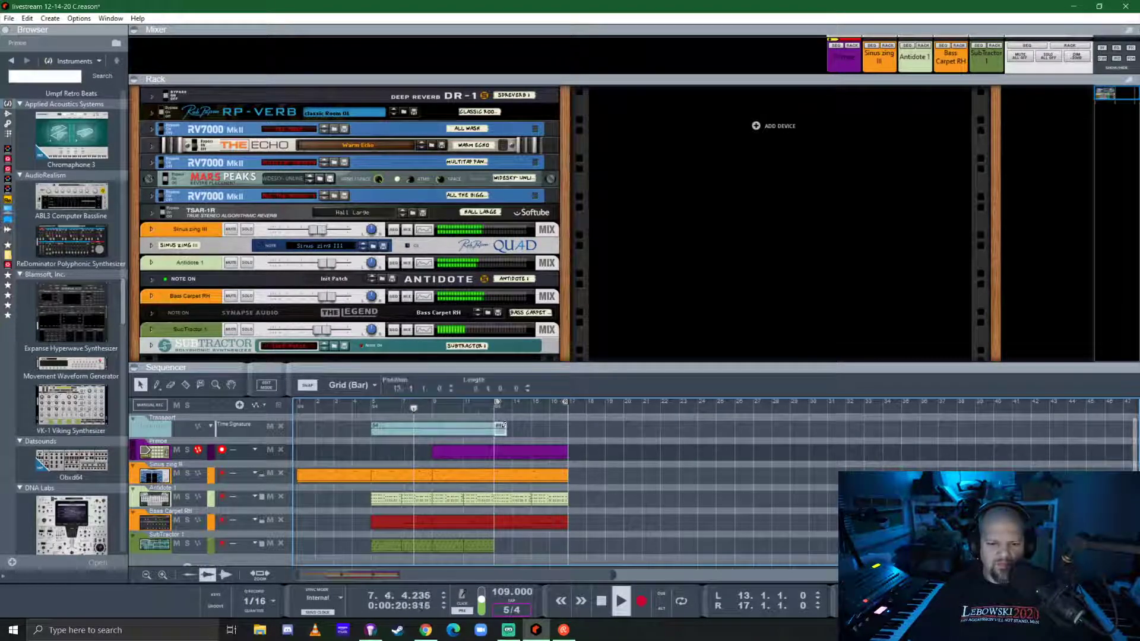
- Add a 6/4 time signature clip on the Transport track starting at bar 13 and extend it to about bar 28
{"action": "left_click_drag", "start_coordinate": [498, 427], "coordinate": [568, 426]}
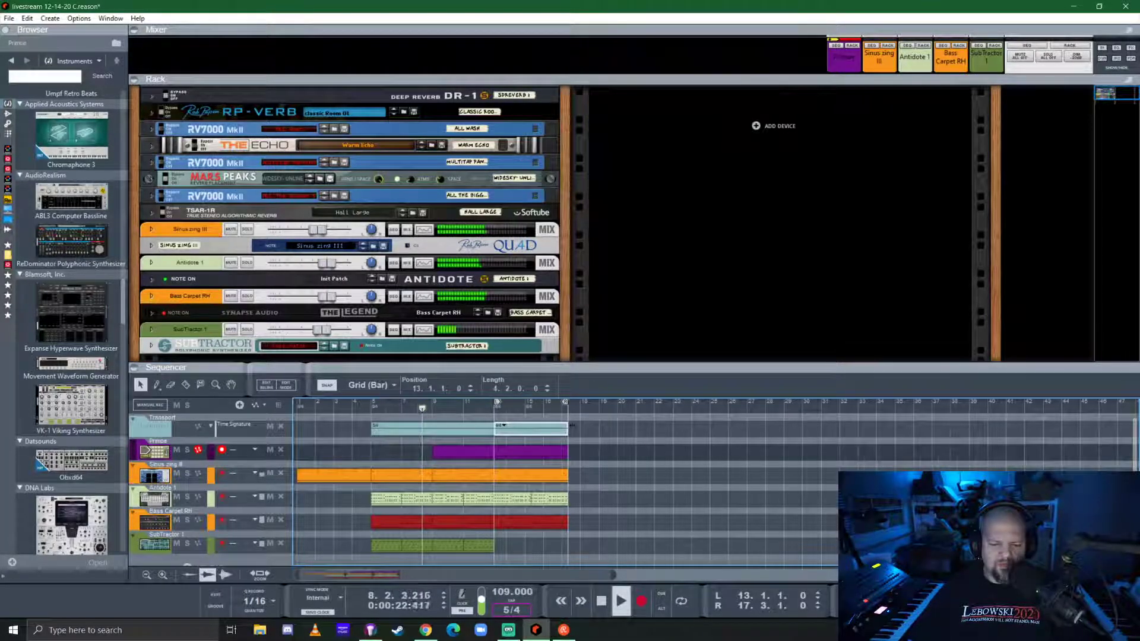
{"action": "left_click", "coordinate": [504, 428]}
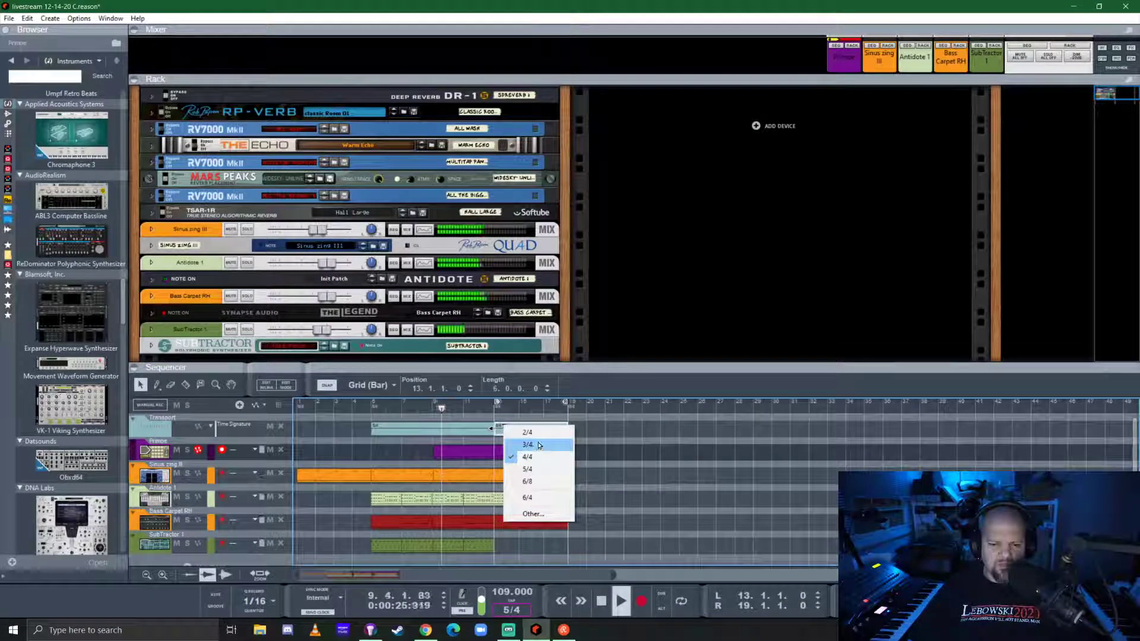
{"action": "left_click", "coordinate": [527, 498]}
{"action": "mouse_move", "coordinate": [602, 432]}
{"action": "left_mouse_down"}
{"action": "mouse_move", "coordinate": [531, 429]}
{"action": "mouse_move", "coordinate": [773, 429]}
{"action": "left_mouse_up"}
{"action": "left_click", "coordinate": [680, 483]}
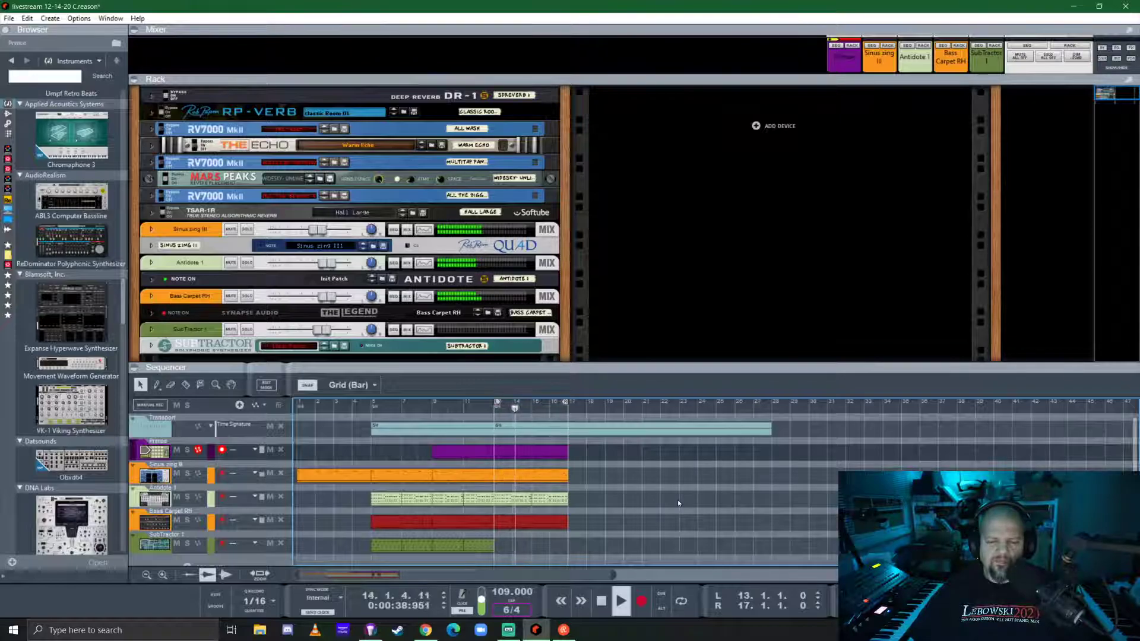
- Duplicate the last clips of the Kong drum, Sinus zing III, Antidote 1 and Bass Carpet RH tracks to bar 17, and stop playback
{"action": "left_click_drag", "start_coordinate": [656, 364], "coordinate": [656, 288]}
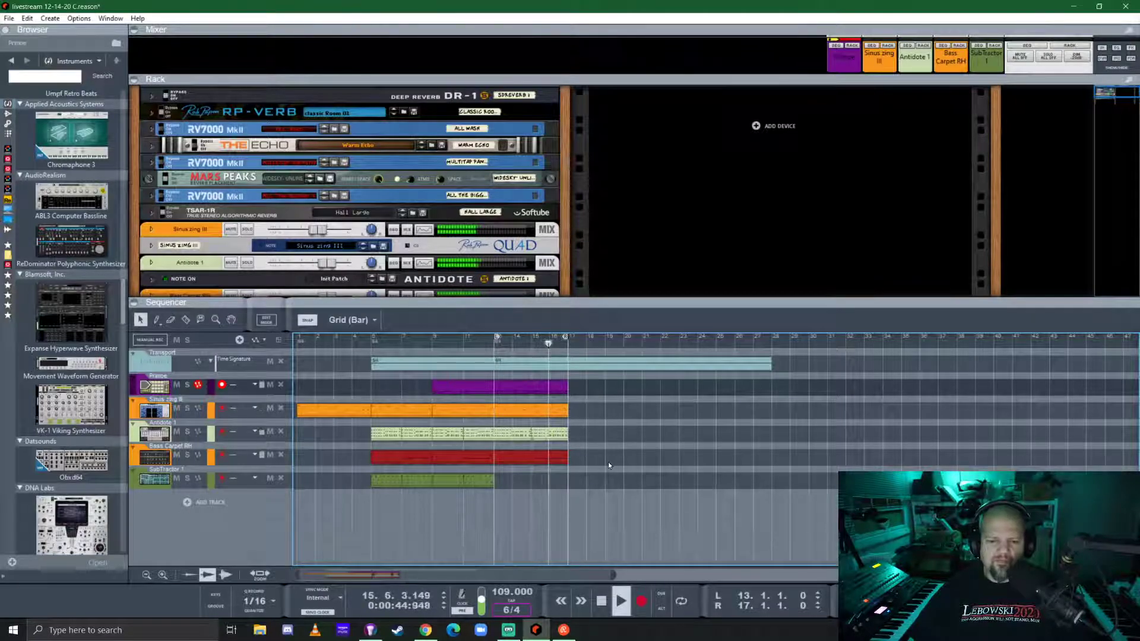
{"action": "left_click_drag", "start_coordinate": [608, 462], "coordinate": [589, 391]}
{"action": "key", "text": "space"}
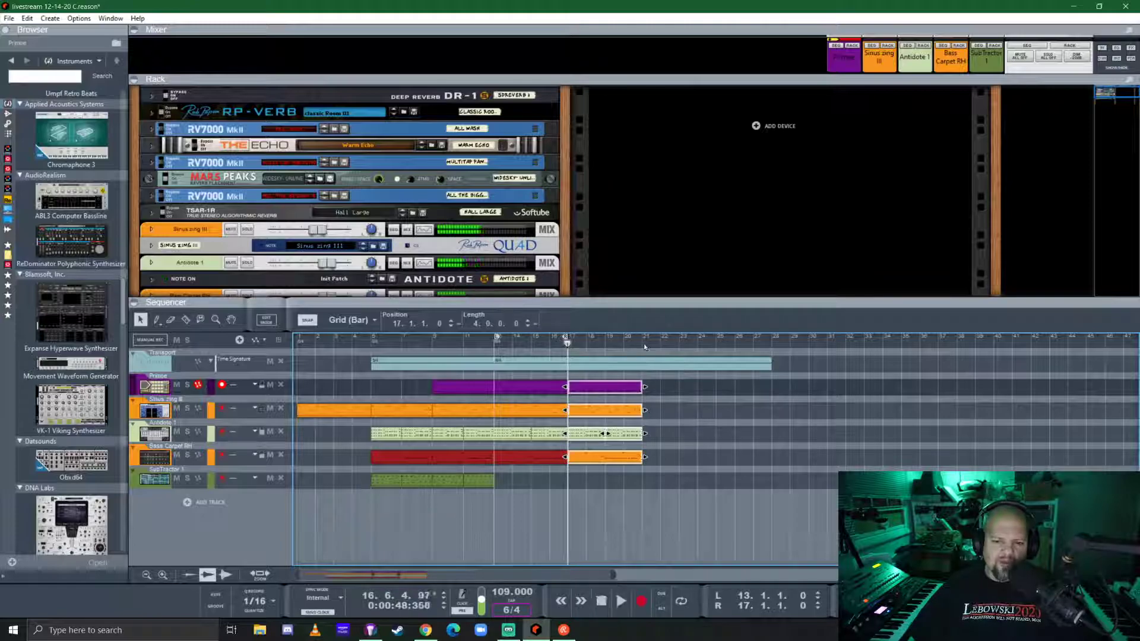
- Change the Bass Carpet RH track's color to red
{"action": "left_click", "coordinate": [679, 473]}
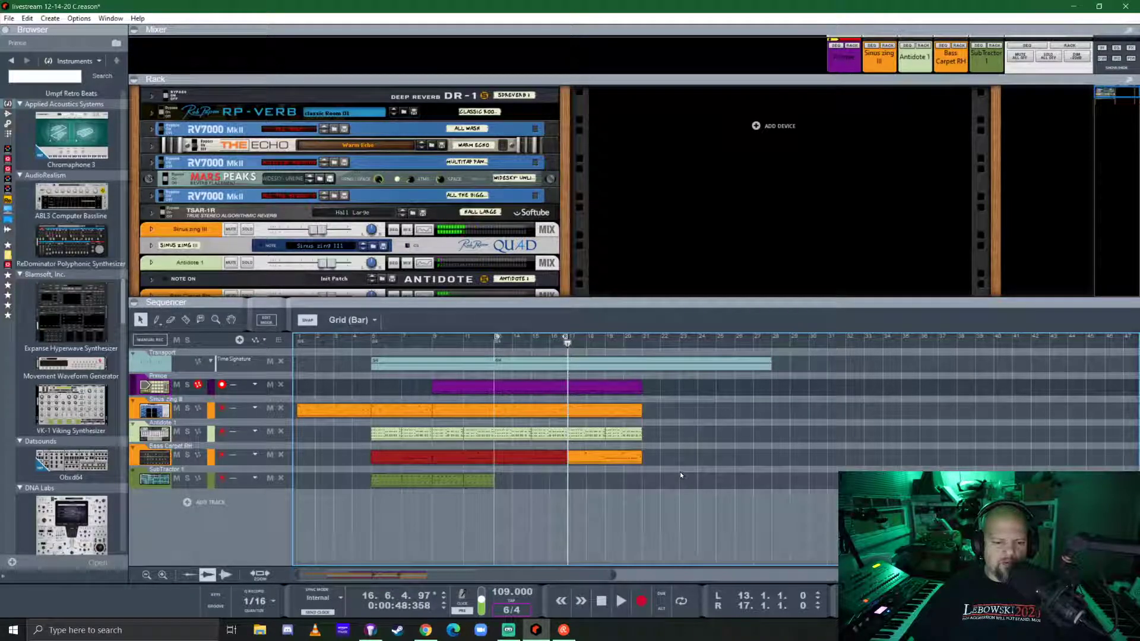
{"action": "left_click", "coordinate": [157, 455]}
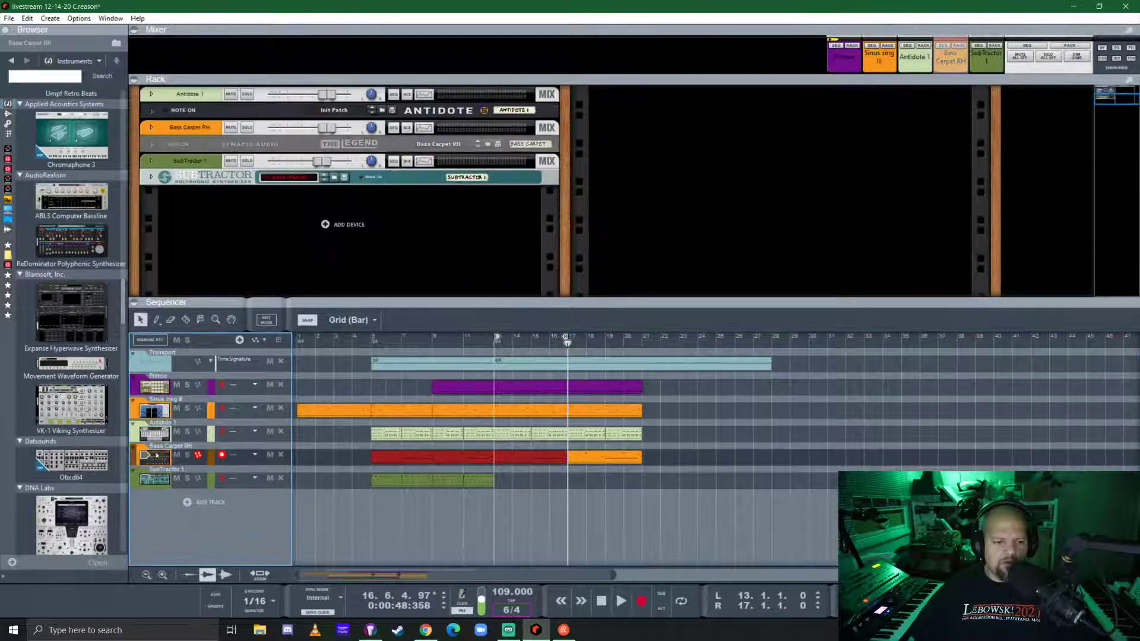
{"action": "right_click", "coordinate": [159, 454]}
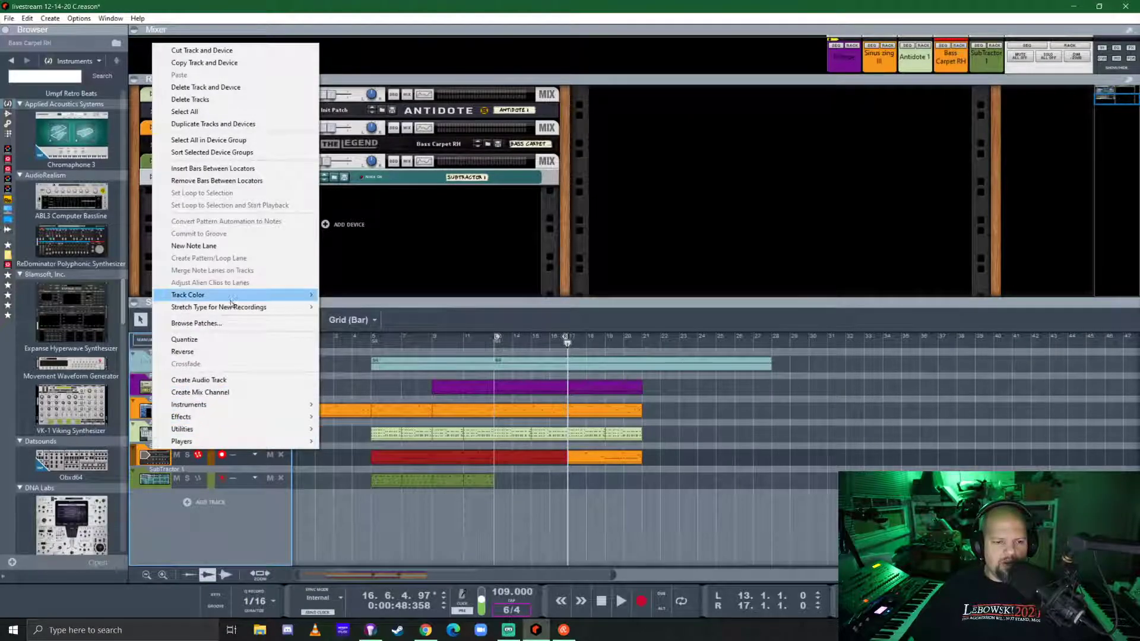
{"action": "mouse_move", "coordinate": [255, 296]}
{"action": "left_click", "coordinate": [359, 283]}
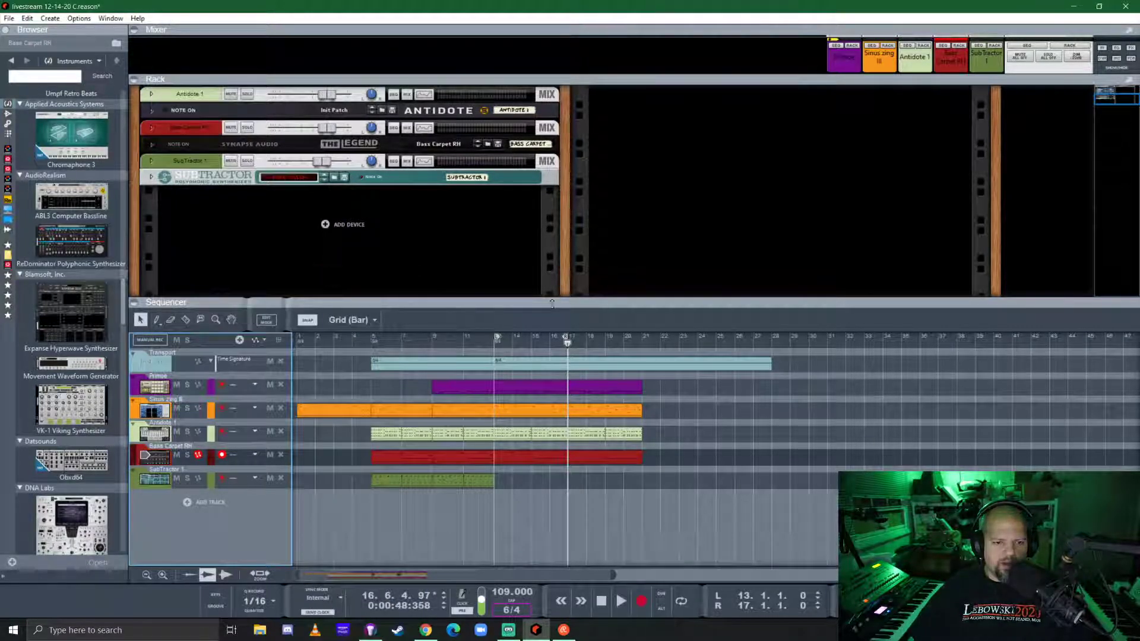
- Transpose the Antidote 1 clips starting at bar 17 by -12 semitones and close the Tool Window
{"action": "left_click", "coordinate": [699, 459]}
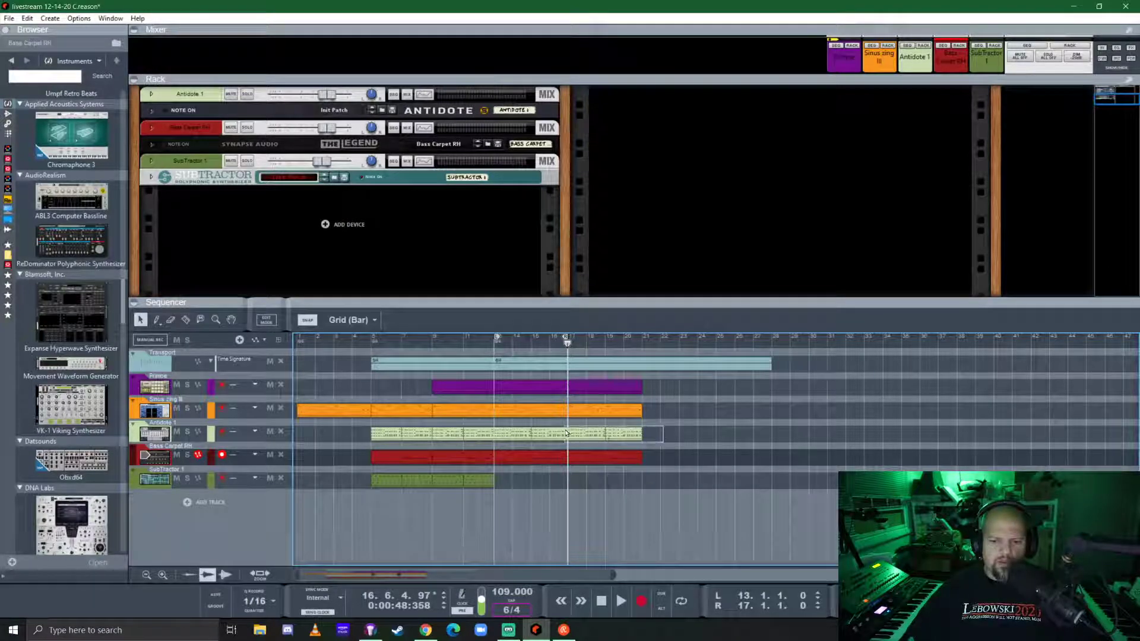
{"action": "left_click", "coordinate": [588, 434]}
{"action": "key", "text": "F8"}
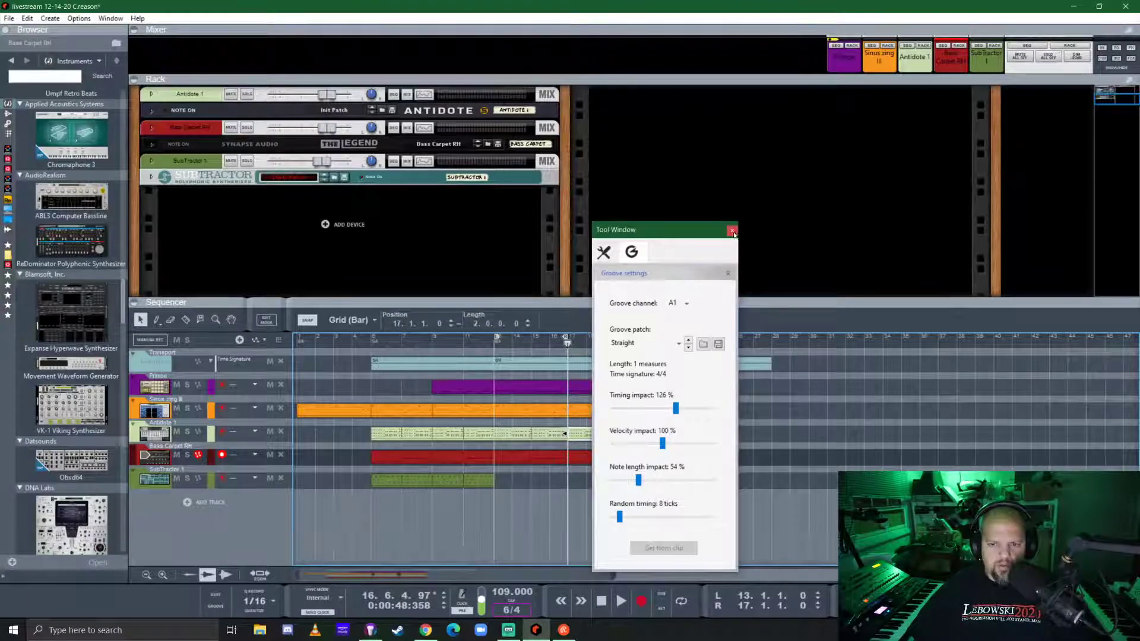
{"action": "left_click", "coordinate": [607, 253]}
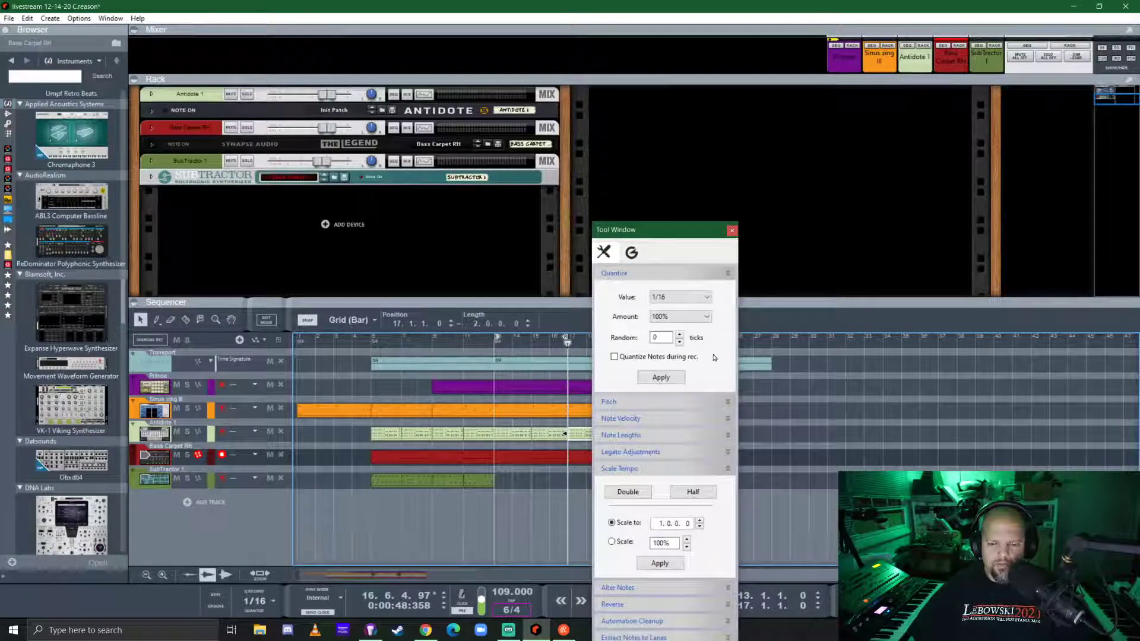
{"action": "left_click", "coordinate": [607, 399]}
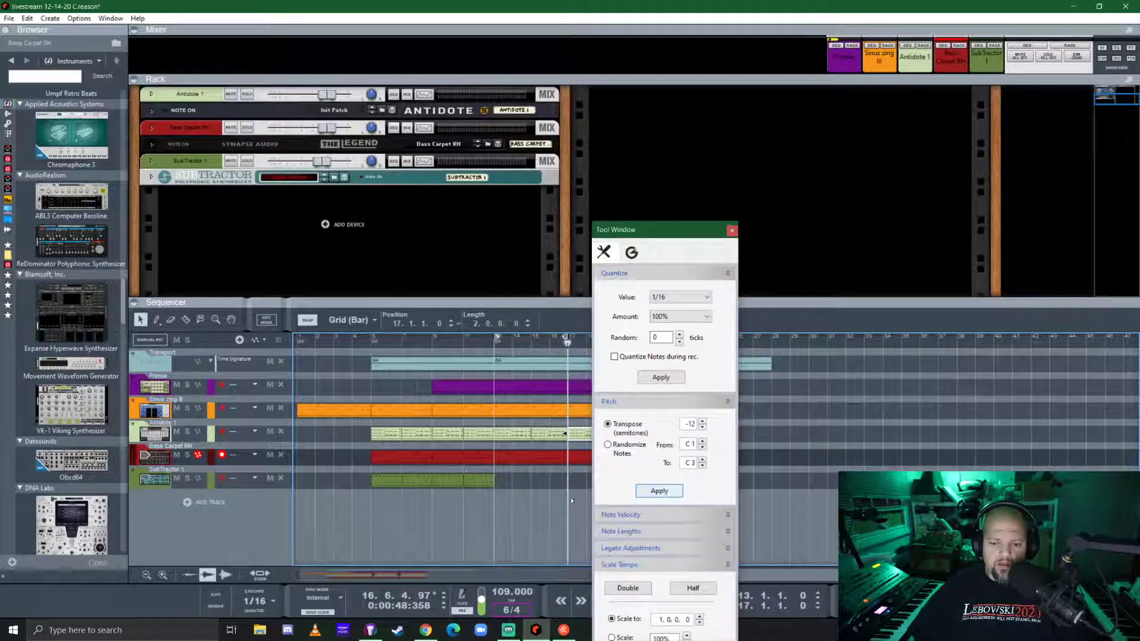
{"action": "left_click_drag", "start_coordinate": [653, 230], "coordinate": [857, 149]}
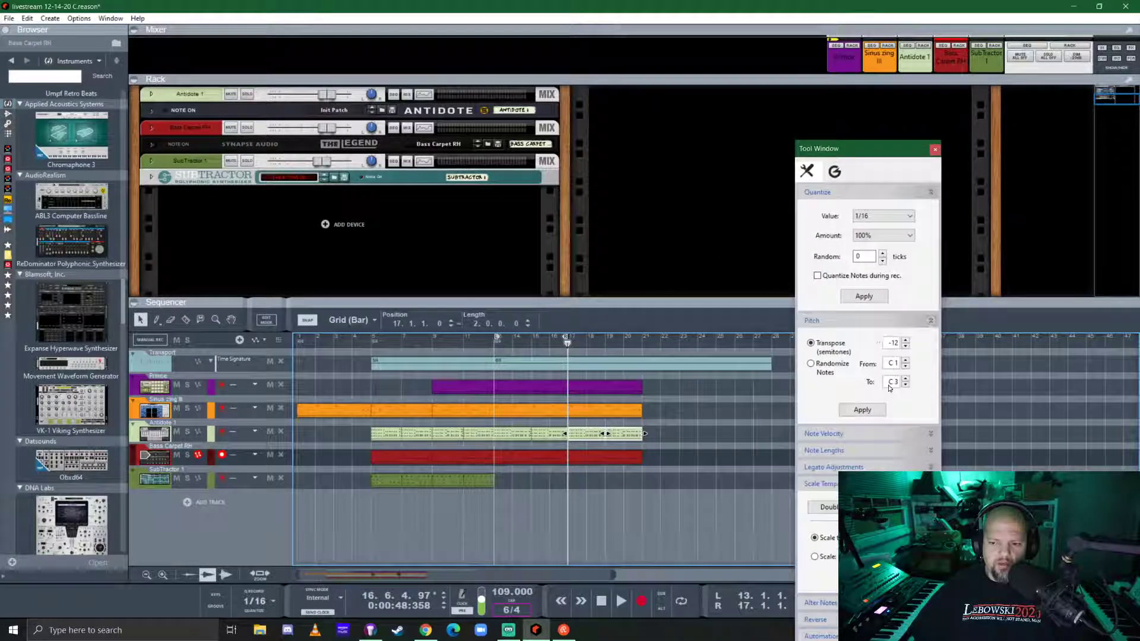
{"action": "left_click", "coordinate": [868, 415]}
{"action": "left_click", "coordinate": [835, 485]}
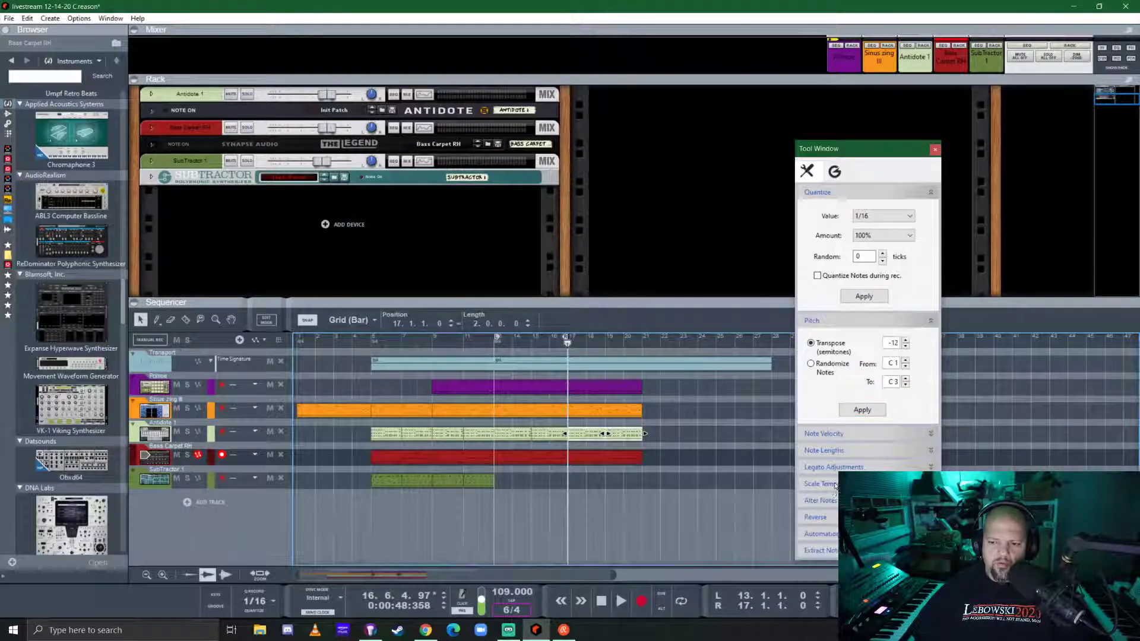
{"action": "left_click", "coordinate": [935, 149]}
- Play the section from bar 17, set the loop locators to bars 17 and 21, and stop playback
{"action": "key", "text": "space"}
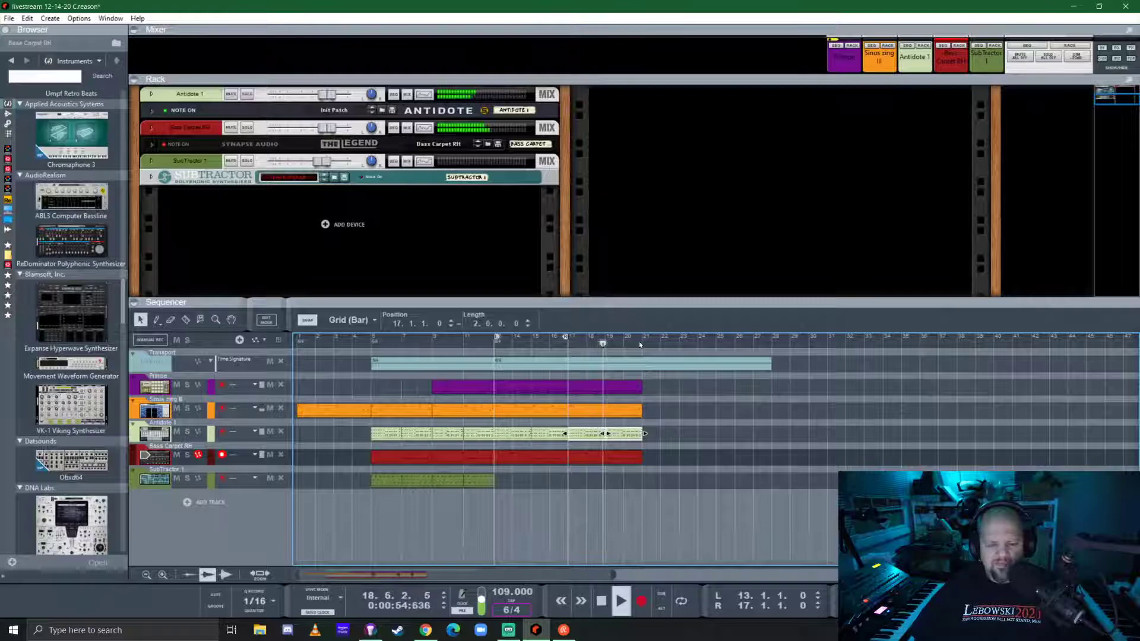
{"action": "left_click", "coordinate": [644, 340], "text": "ctrl"}
{"action": "left_click", "coordinate": [571, 337], "text": "ctrl"}
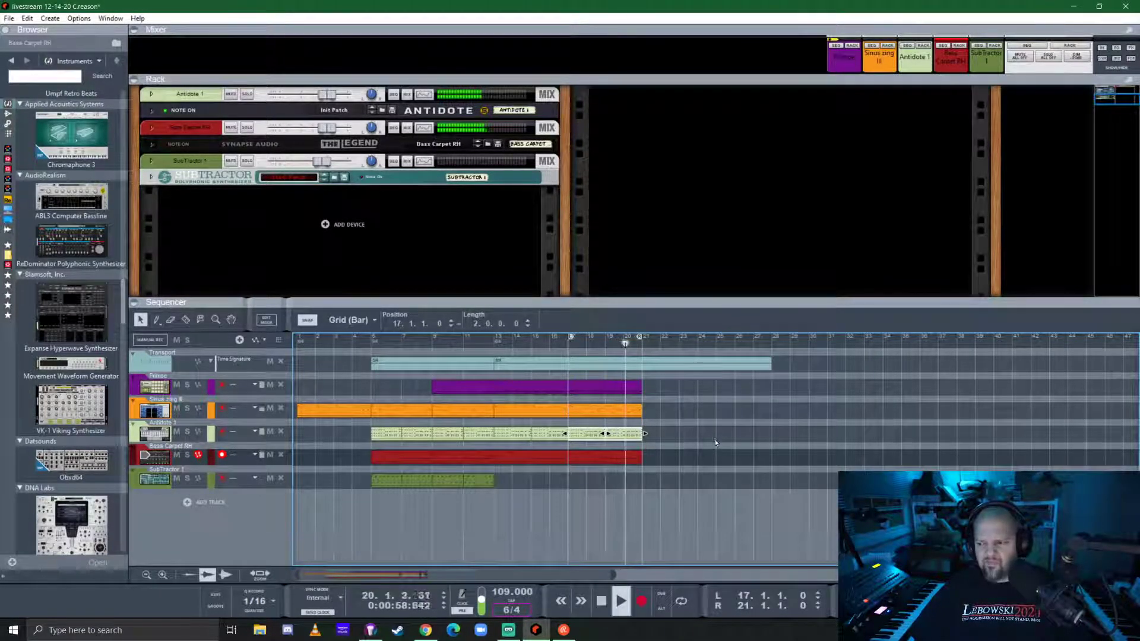
{"action": "key", "text": "space"}
- Set the loop locators to bars 13 and 17 and play that section looped from bar 13
{"action": "left_click", "coordinate": [497, 337], "text": "ctrl"}
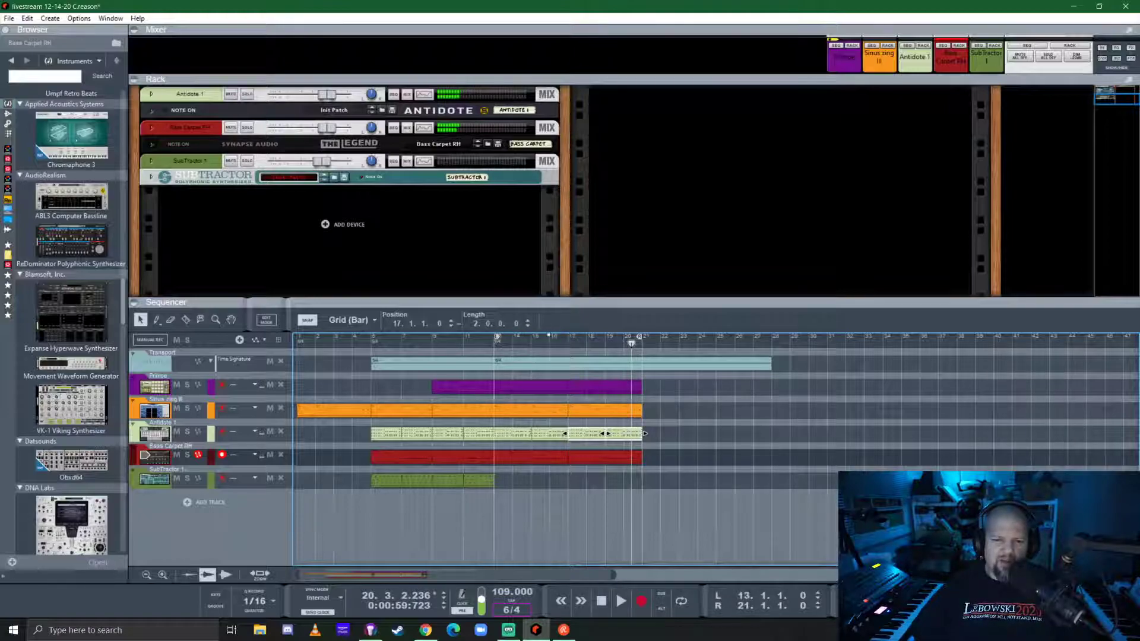
{"action": "left_click", "coordinate": [568, 342], "text": "alt"}
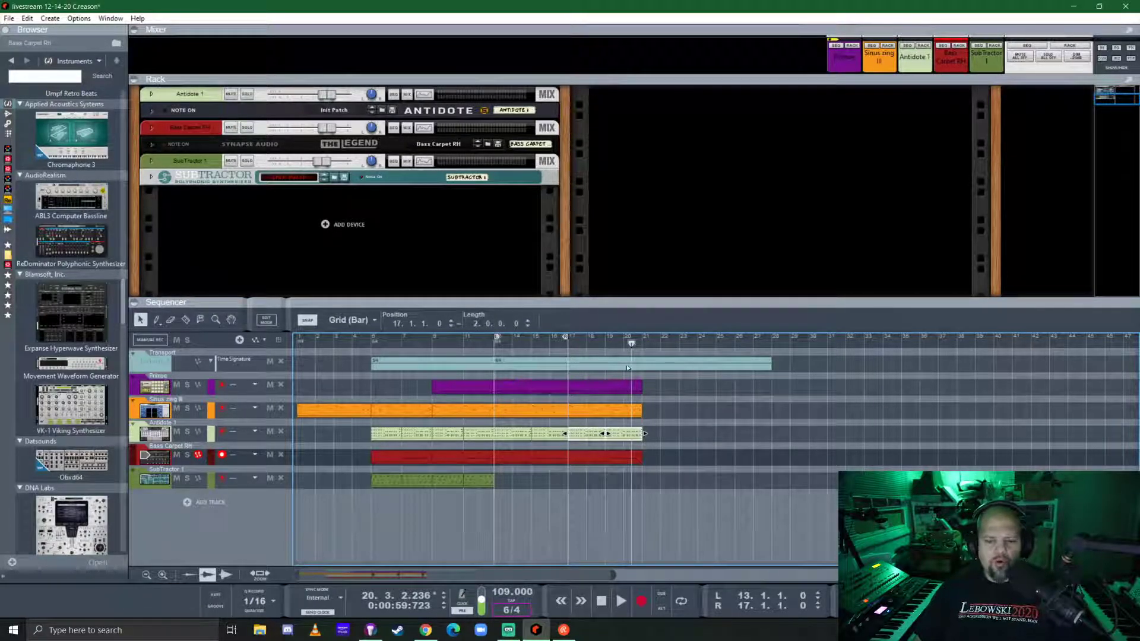
{"action": "left_click_drag", "start_coordinate": [631, 345], "coordinate": [568, 344]}
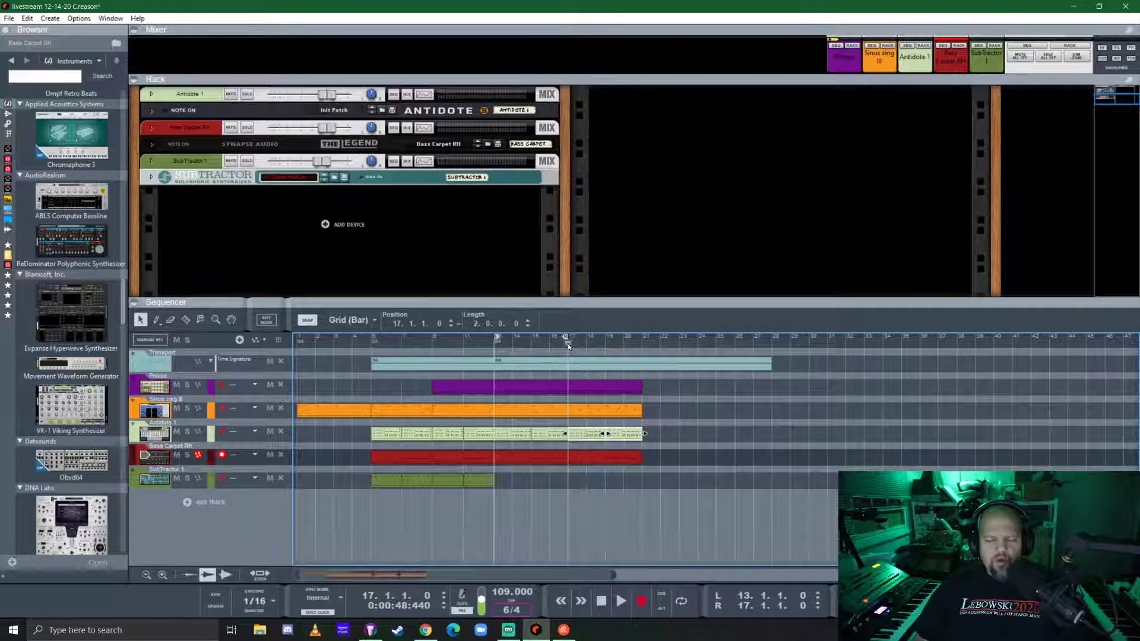
{"action": "left_click", "coordinate": [497, 343]}
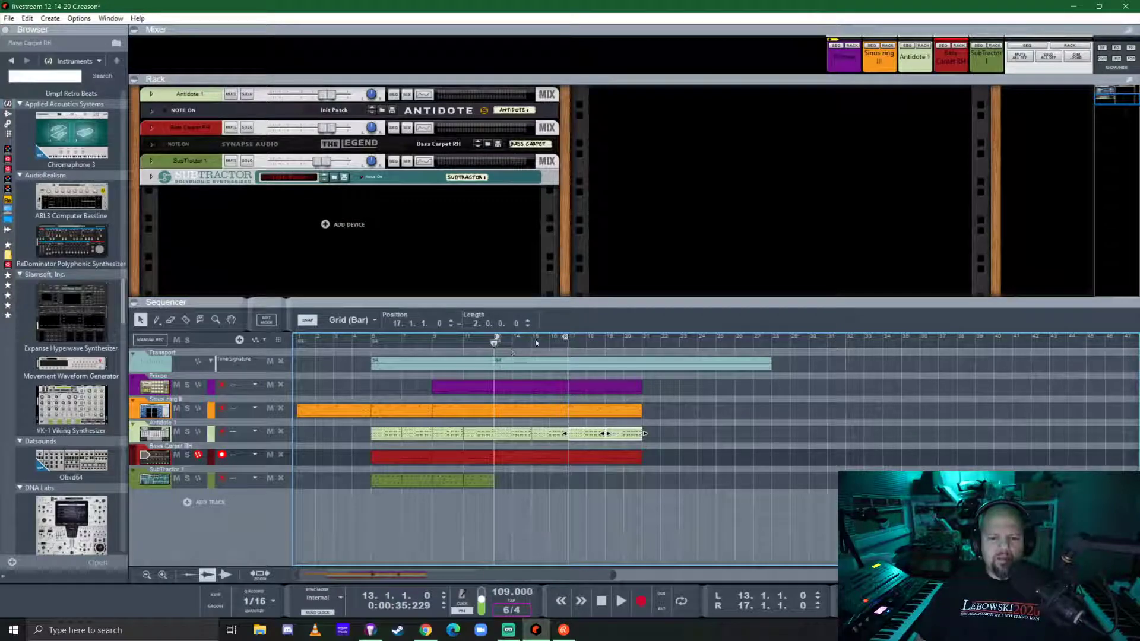
{"action": "left_click", "coordinate": [620, 601]}
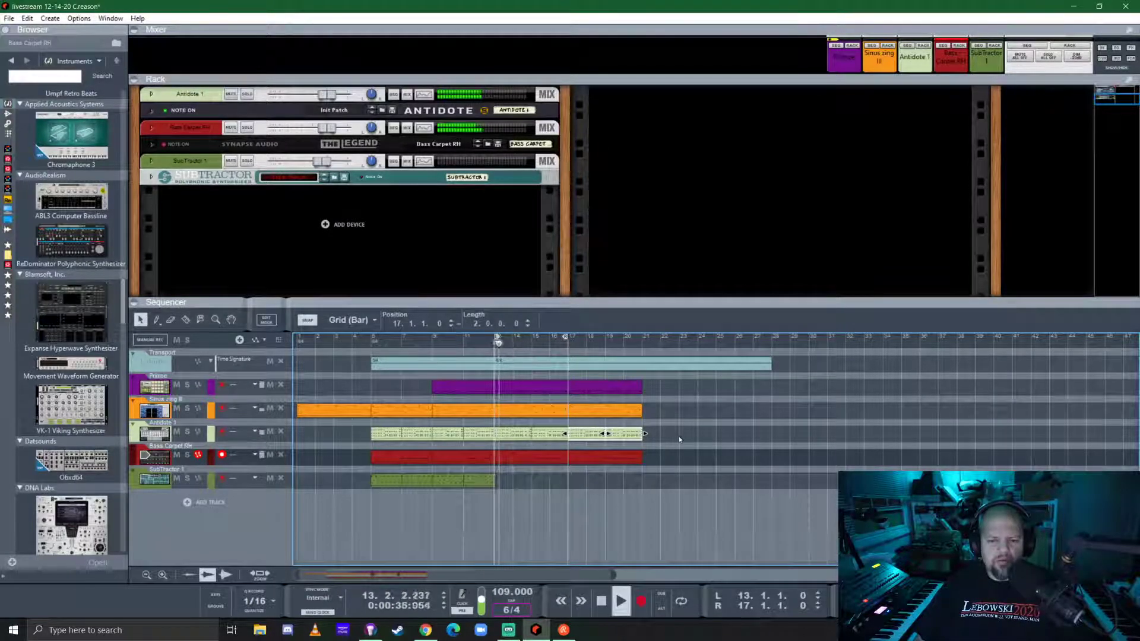
{"action": "key", "text": "l"}
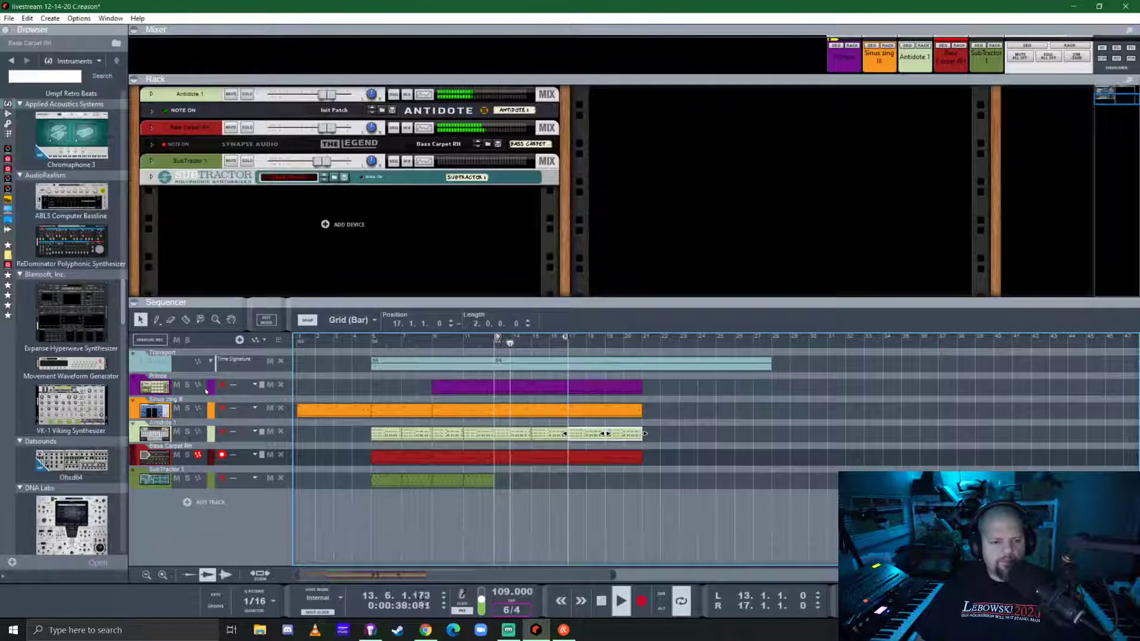
- Solo the Kong drum track and delete the lone tom note at the end of bar 15 from its clip
{"action": "left_click", "coordinate": [187, 385]}
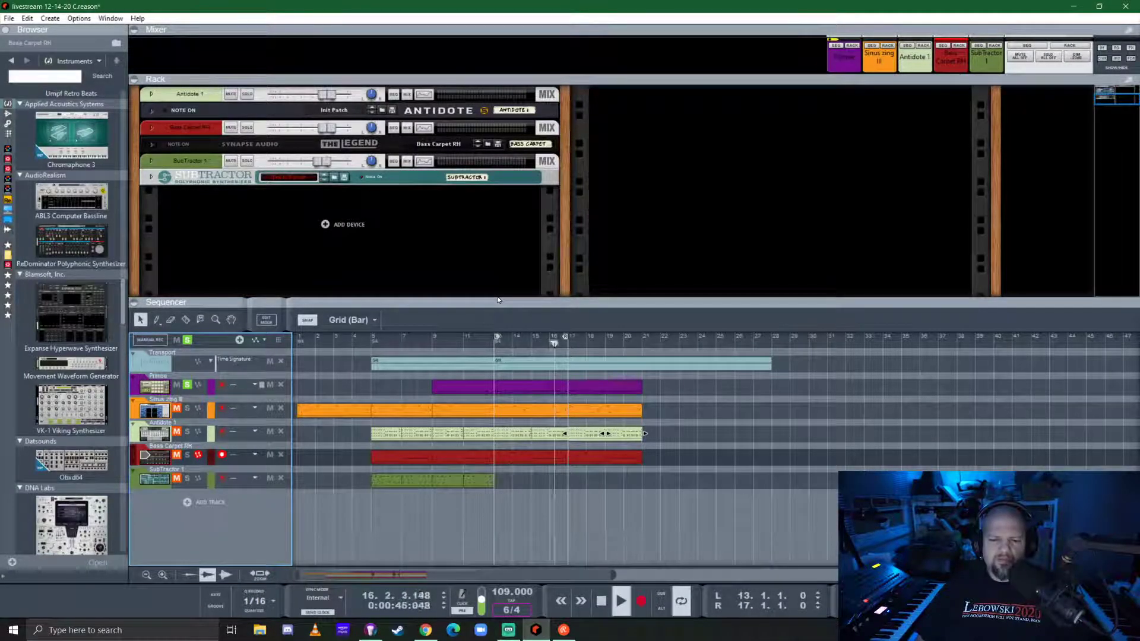
{"action": "double_click", "coordinate": [552, 398]}
{"action": "left_click_drag", "start_coordinate": [657, 299], "coordinate": [658, 145]}
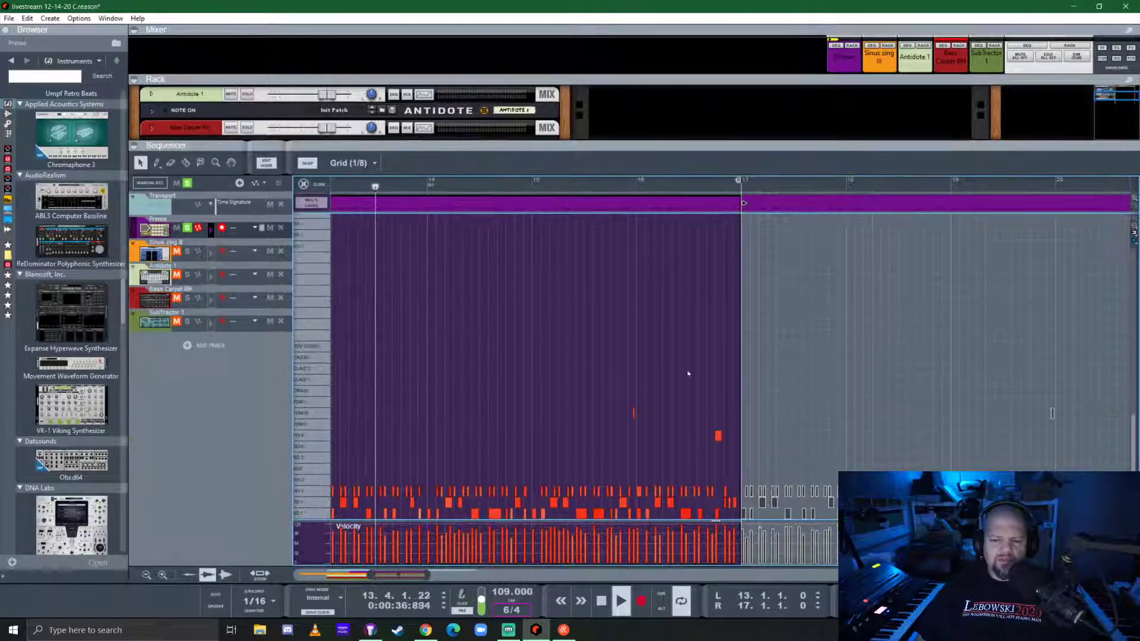
{"action": "left_click", "coordinate": [633, 417]}
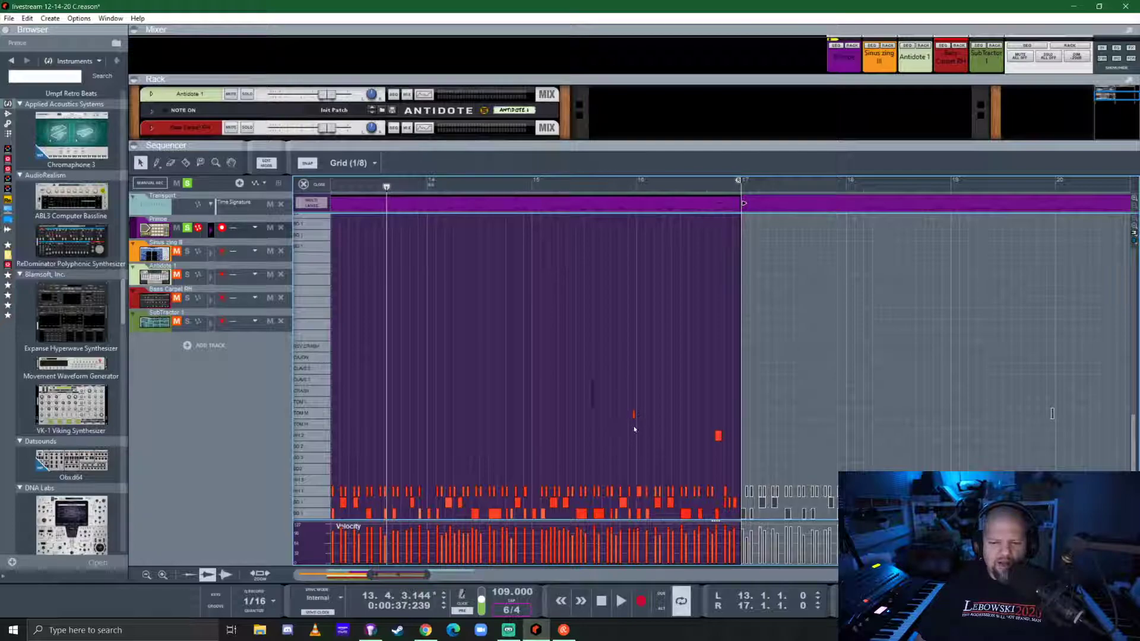
{"action": "left_click_drag", "start_coordinate": [594, 374], "coordinate": [631, 416]}
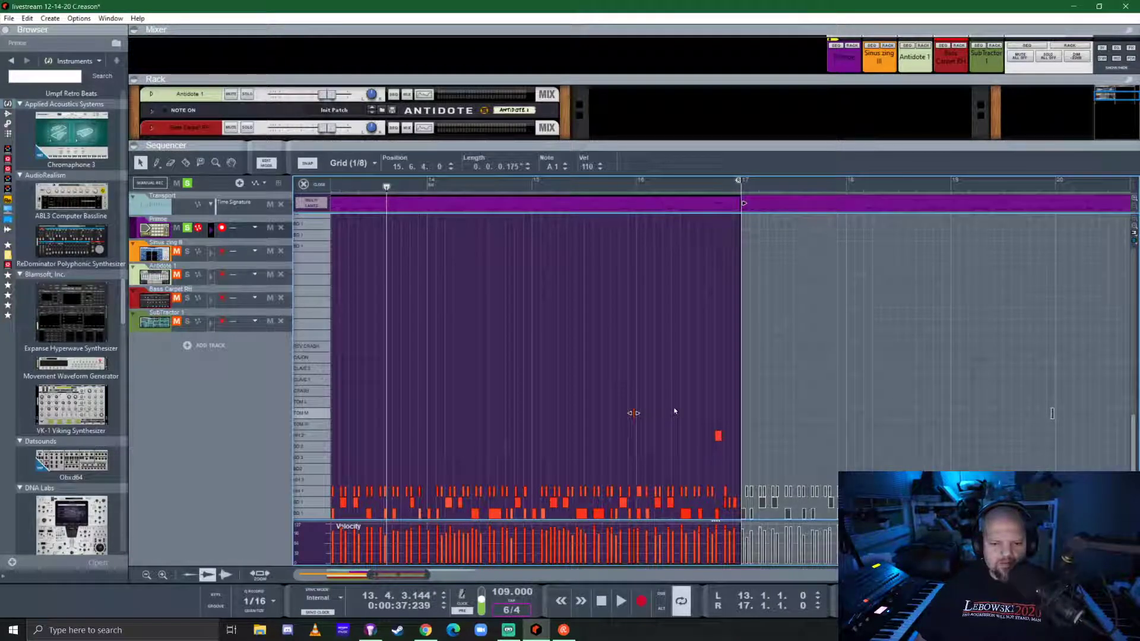
{"action": "key", "text": "Delete"}
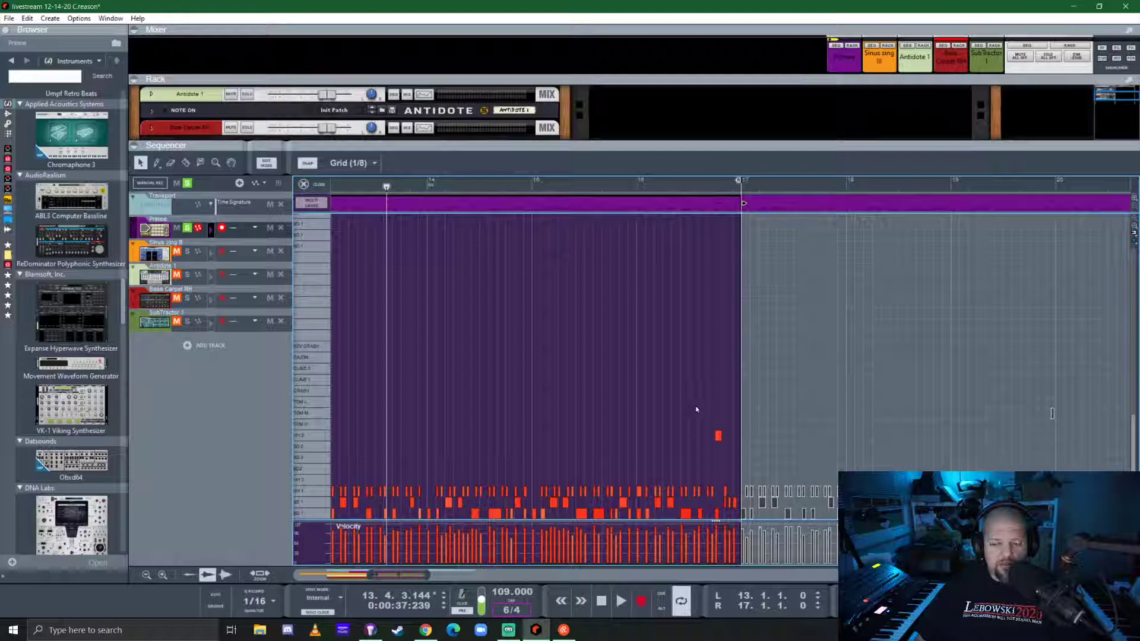
- Delete the matching tom note from the Kong drum clip at bar 17 and return to the arrangement with the playhead at bar 17
{"action": "left_click", "coordinate": [815, 207]}
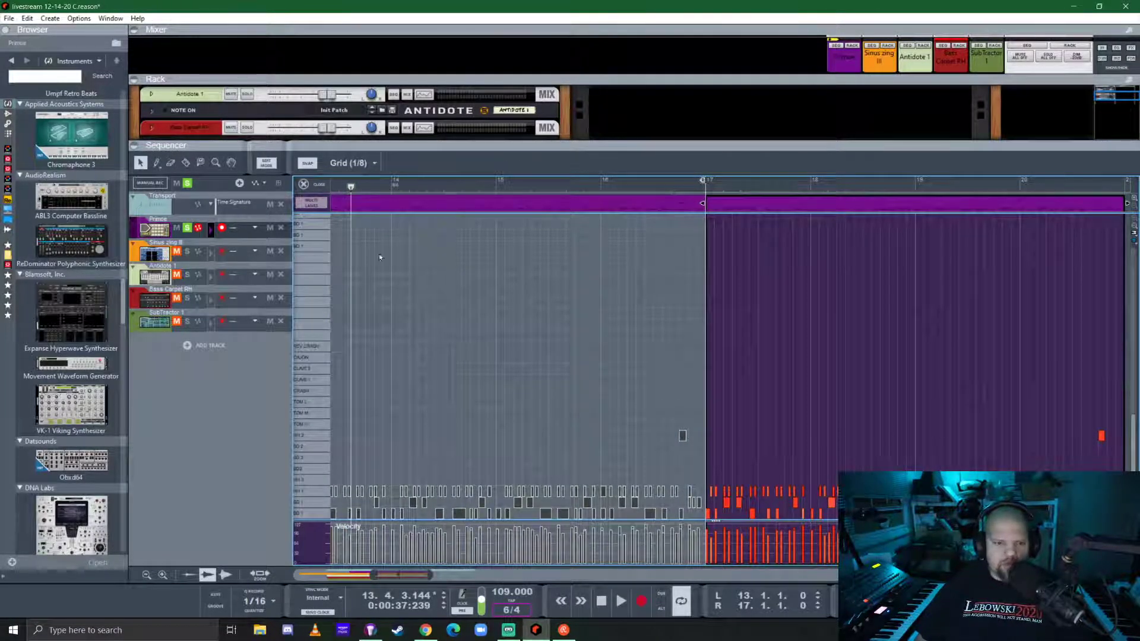
{"action": "left_click", "coordinate": [303, 184]}
{"action": "scroll", "coordinate": [415, 237], "scroll_direction": "left", "scroll_amount": 5}
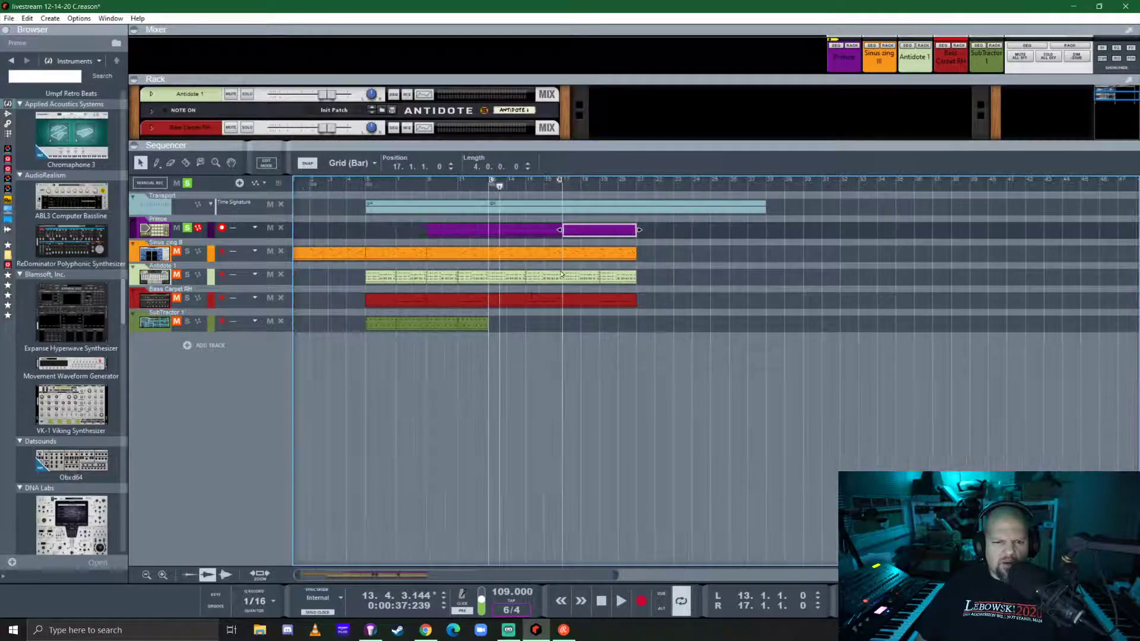
{"action": "left_click", "coordinate": [560, 184]}
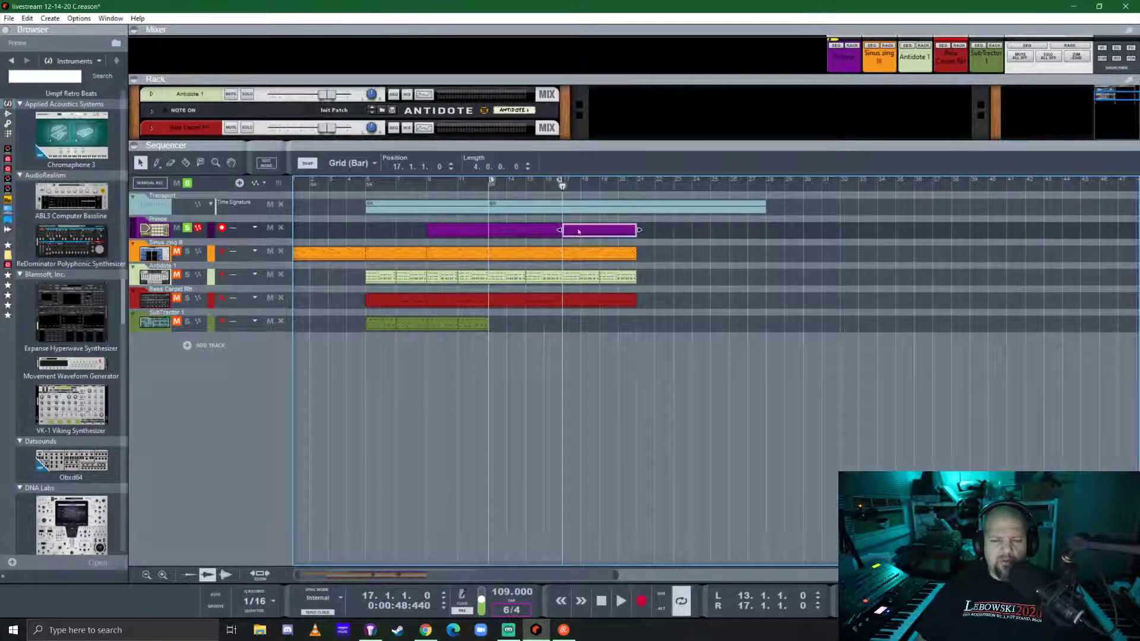
- Enlarge the rack, browse the instruments, and add a PunchBD-RE Instrument below the Kong drum device
{"action": "left_click_drag", "start_coordinate": [619, 148], "coordinate": [619, 331]}
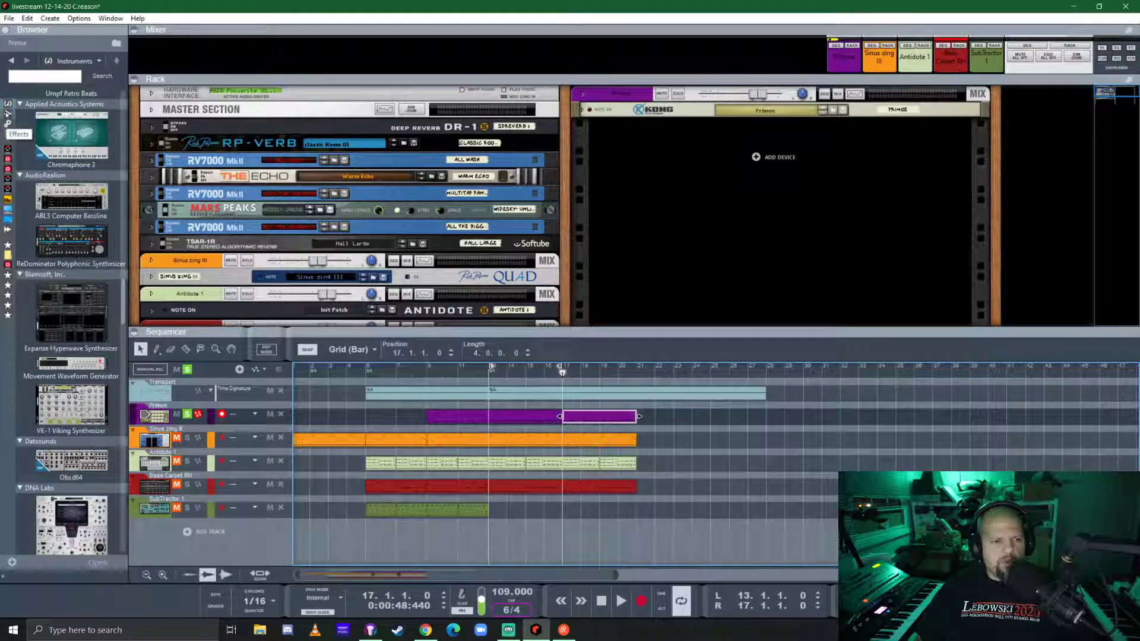
{"action": "left_click", "coordinate": [43, 235]}
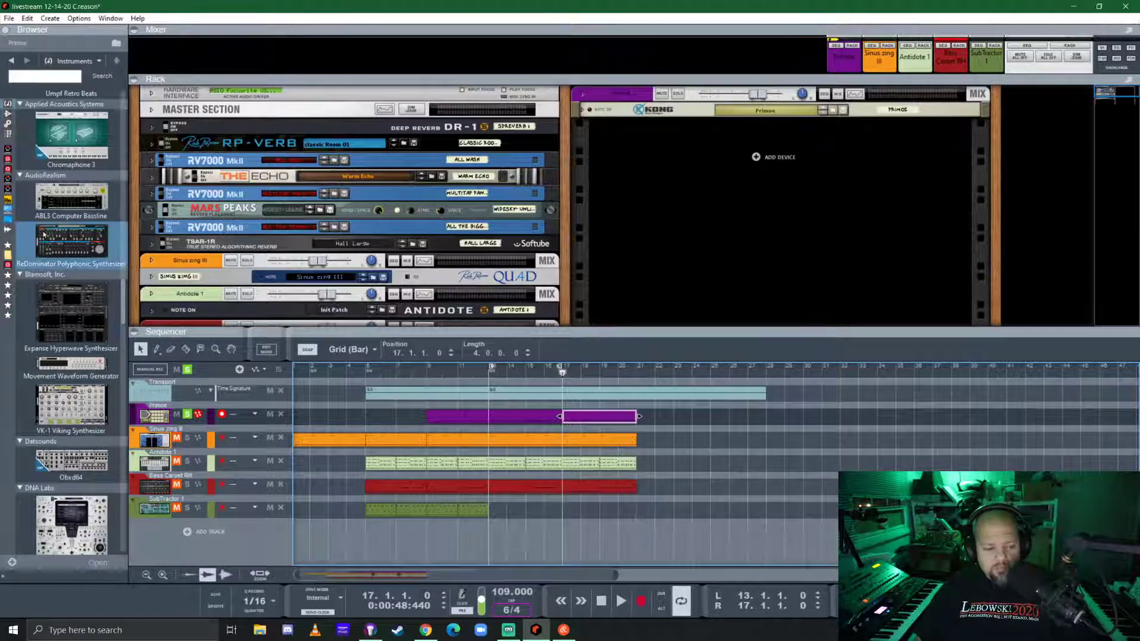
{"action": "scroll", "coordinate": [74, 262], "scroll_direction": "up", "scroll_amount": 10}
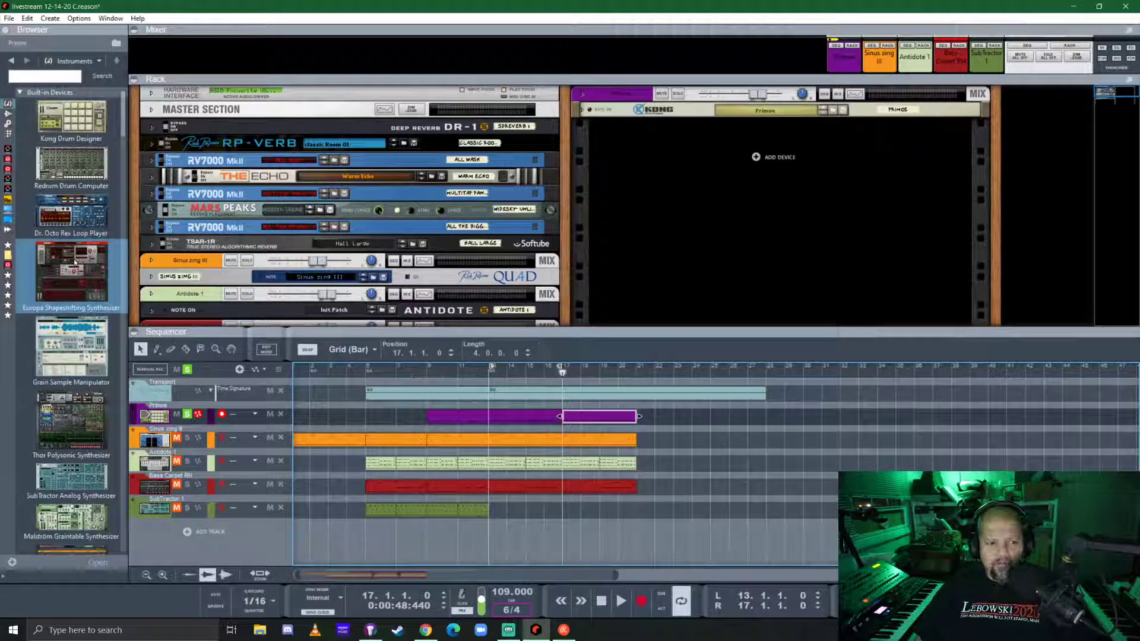
{"action": "scroll", "coordinate": [76, 260], "scroll_direction": "down", "scroll_amount": 15}
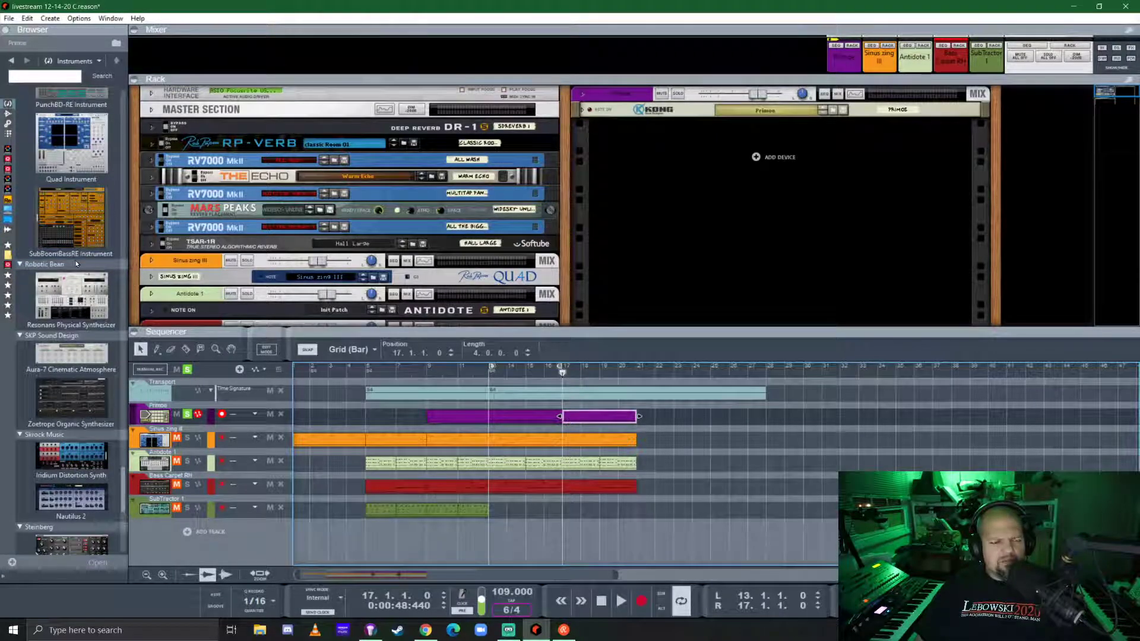
{"action": "scroll", "coordinate": [76, 264], "scroll_direction": "down", "scroll_amount": 5}
{"action": "scroll", "coordinate": [76, 264], "scroll_direction": "down", "scroll_amount": 6}
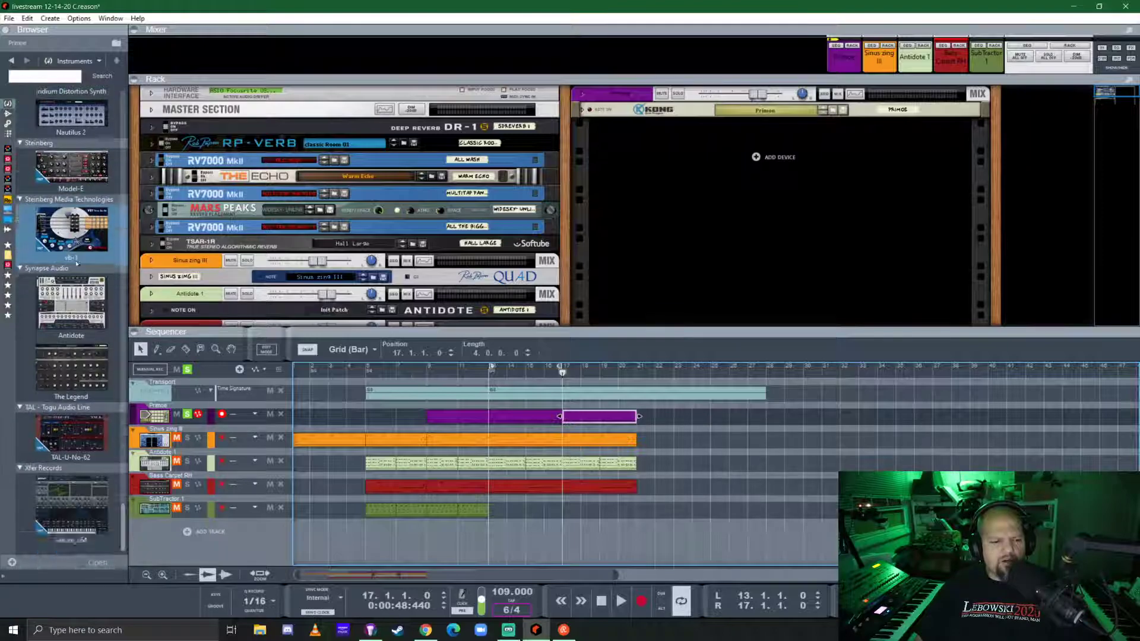
{"action": "scroll", "coordinate": [76, 264], "scroll_direction": "up", "scroll_amount": 13}
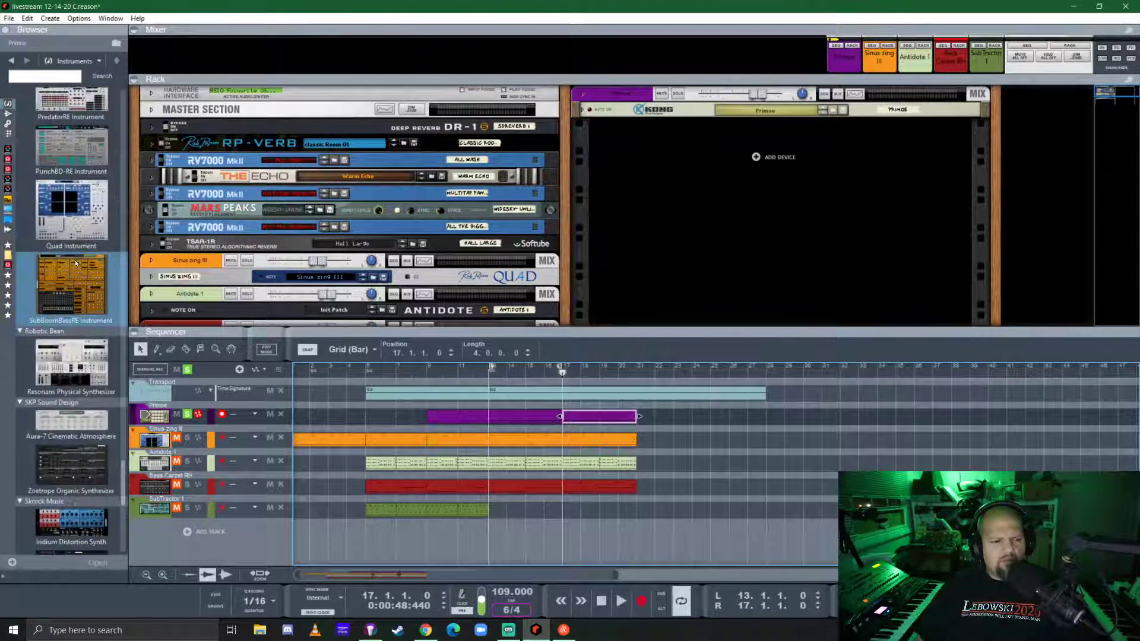
{"action": "scroll", "coordinate": [76, 263], "scroll_direction": "up", "scroll_amount": 5}
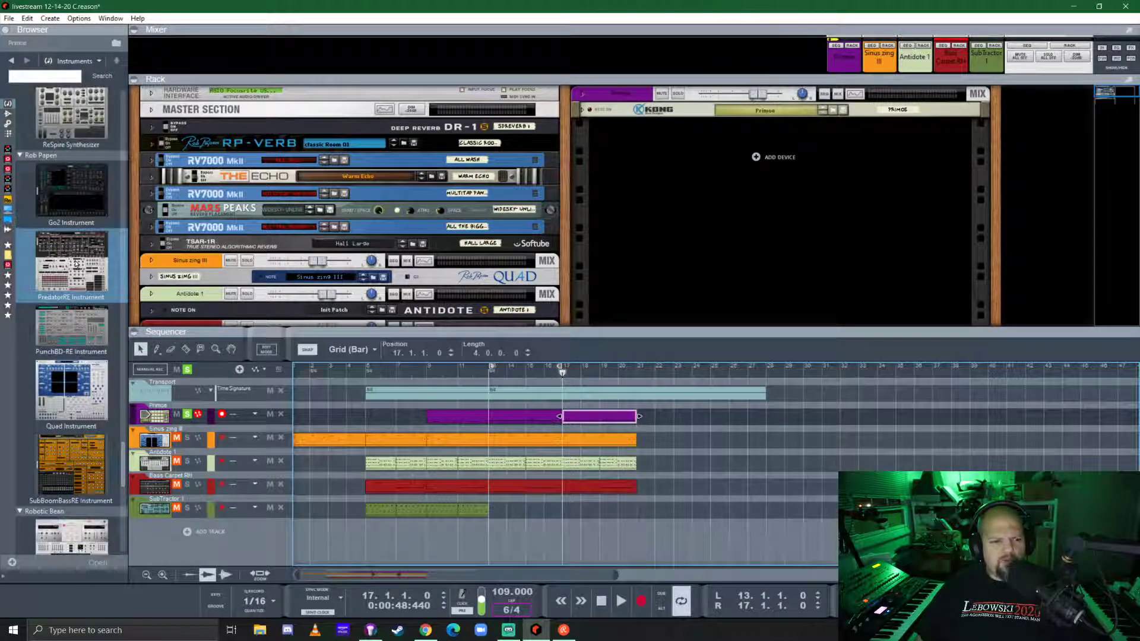
{"action": "double_click", "coordinate": [72, 327]}
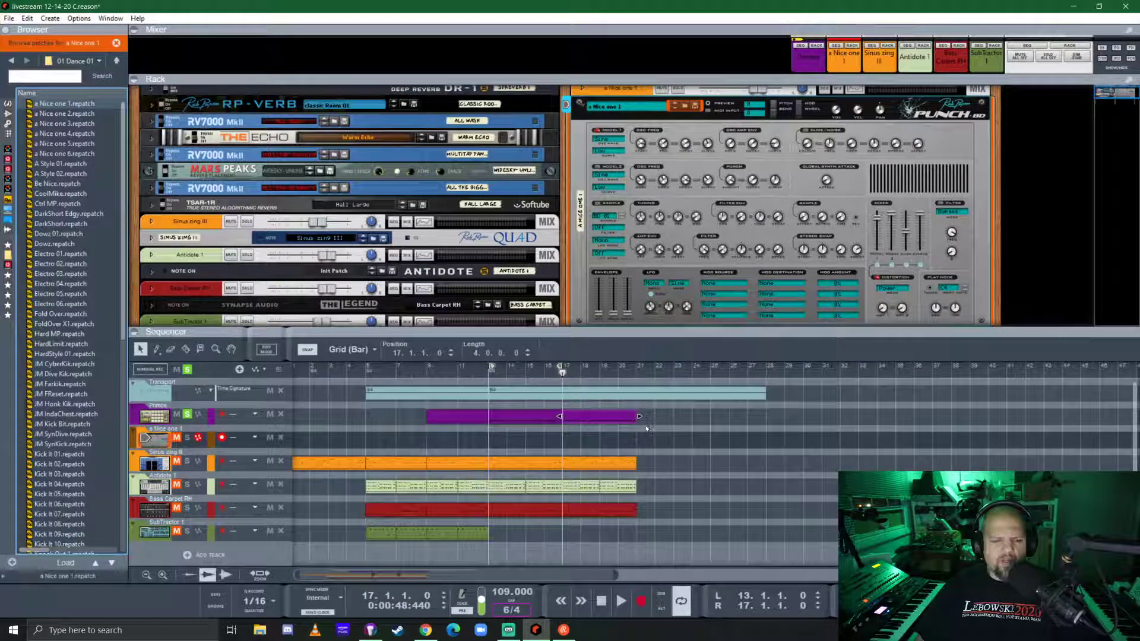
{"action": "scroll", "coordinate": [596, 187], "scroll_direction": "up", "scroll_amount": 2}
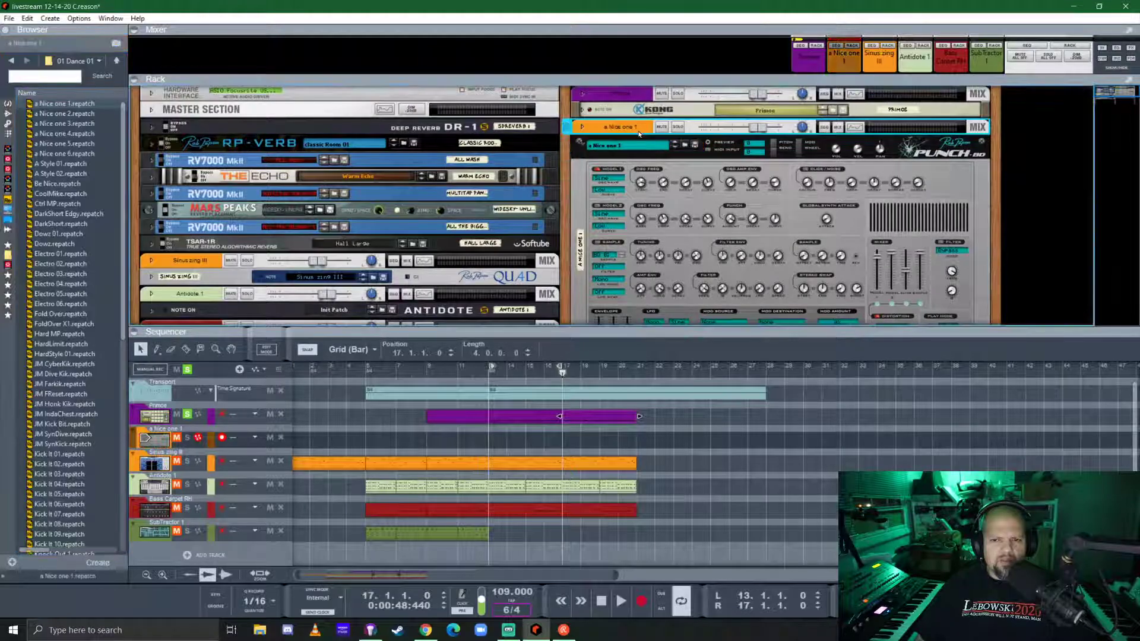
- Set the PunchBD track color to Deep Purple and reset the PunchBD device to its initial patch
{"action": "right_click", "coordinate": [636, 128]}
{"action": "mouse_move", "coordinate": [677, 507]}
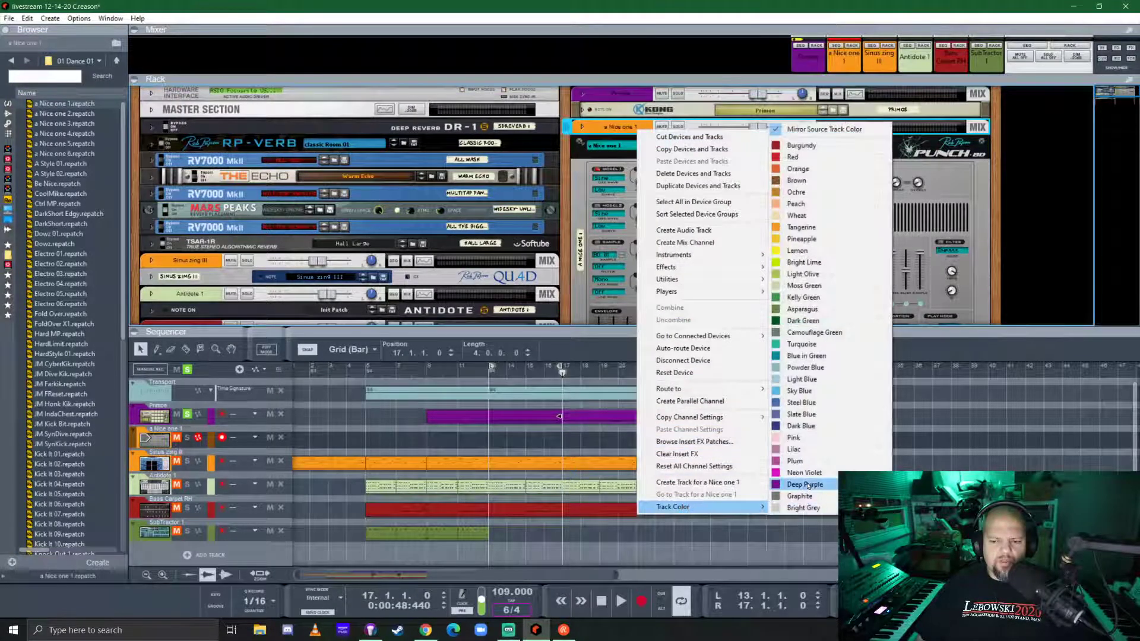
{"action": "left_click", "coordinate": [818, 475]}
{"action": "left_click_drag", "start_coordinate": [643, 332], "coordinate": [644, 379]}
{"action": "left_click", "coordinate": [703, 147]}
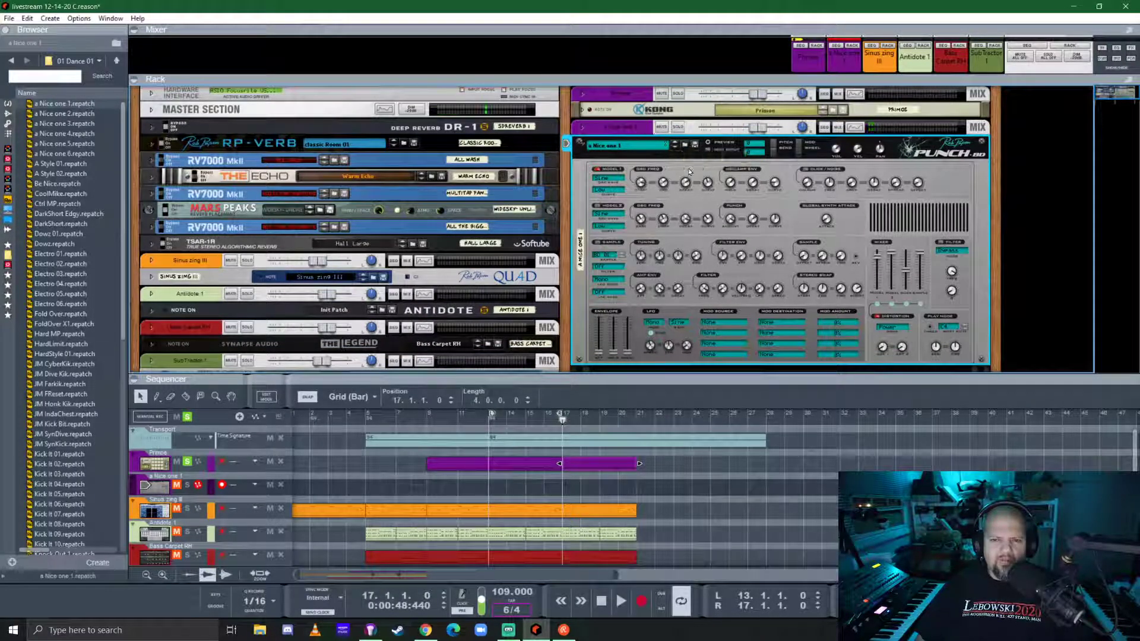
{"action": "right_click", "coordinate": [689, 172]}
{"action": "left_click", "coordinate": [739, 410]}
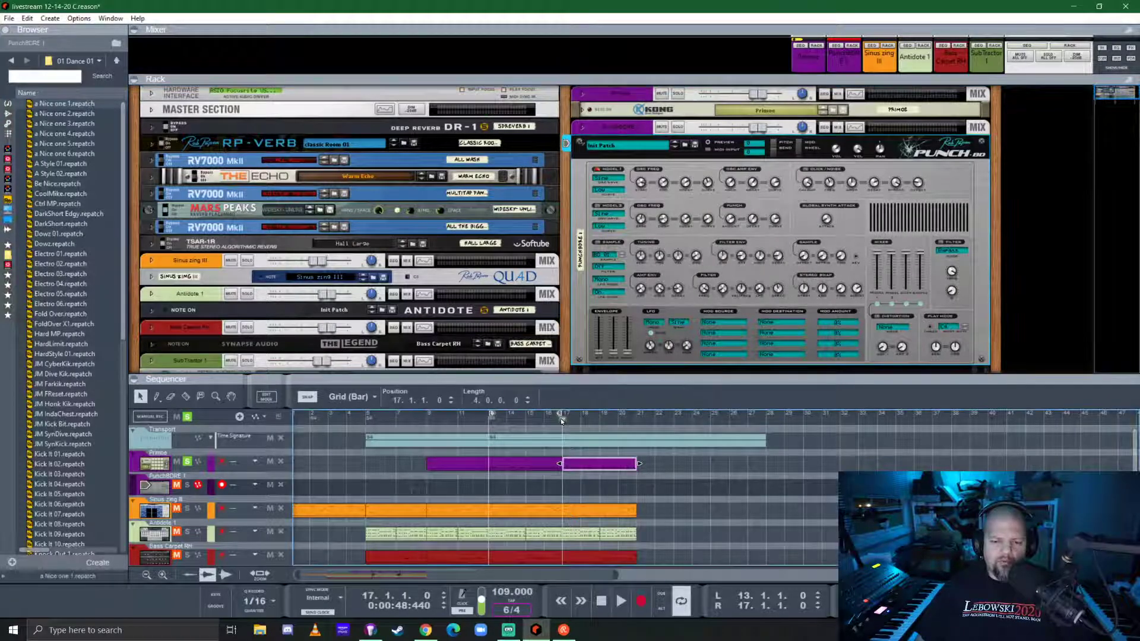
- Copy the four-bar Kong drum clip at bar 17 onto the PunchBD track at bar 13
{"action": "left_click", "coordinate": [579, 467]}
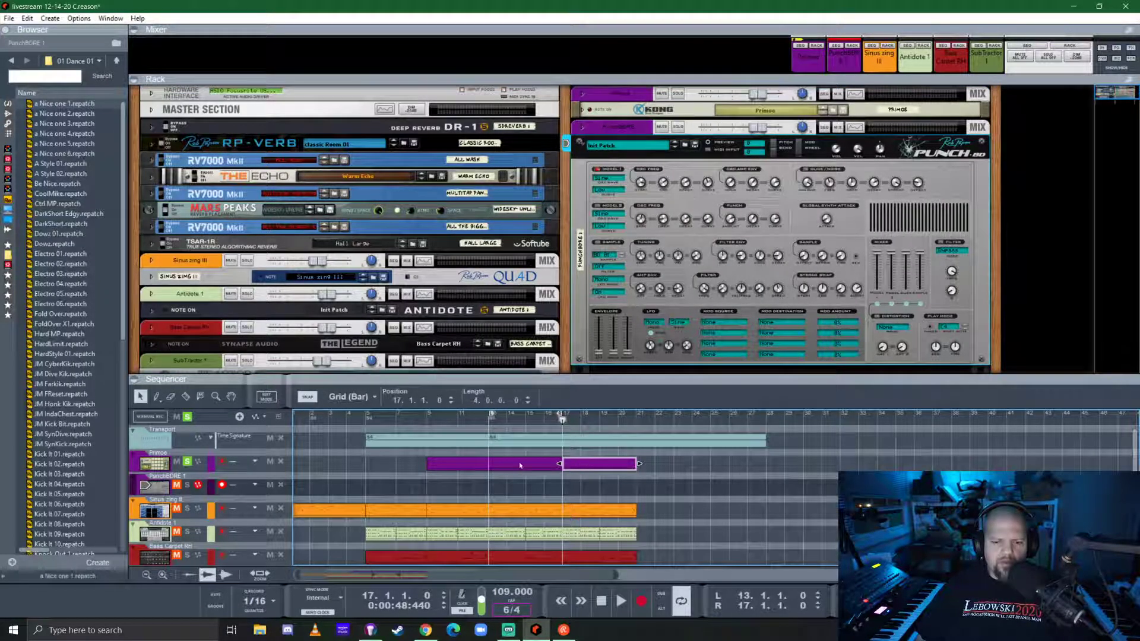
{"action": "left_click_drag", "start_coordinate": [592, 465], "coordinate": [519, 489]}
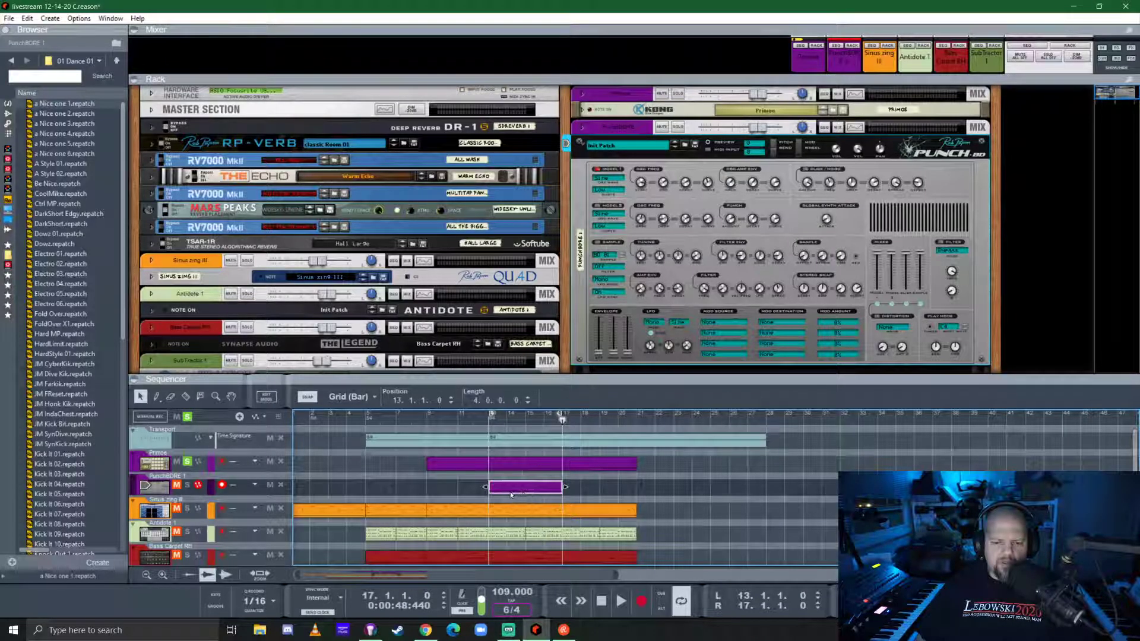
{"action": "left_click", "coordinate": [509, 494]}
{"action": "left_click_drag", "start_coordinate": [562, 375], "coordinate": [563, 241]}
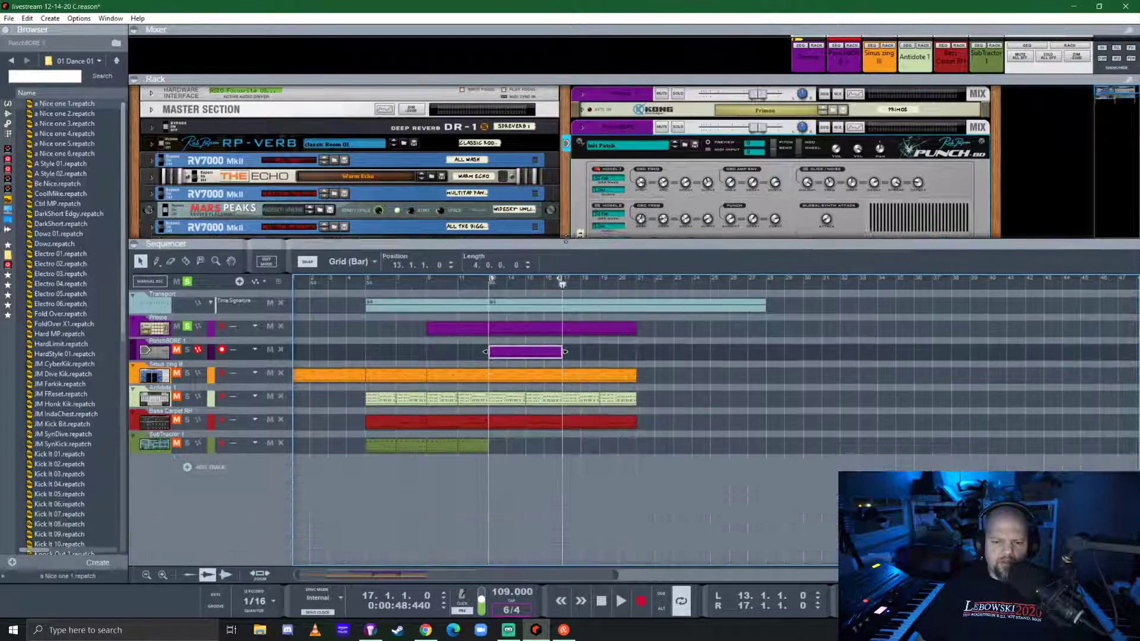
- Open the PunchBD clip at bar 13 and delete all notes above the lowest row, keeping only the kick pattern
{"action": "double_click", "coordinate": [531, 350]}
{"action": "scroll", "coordinate": [519, 426], "scroll_direction": "down", "scroll_amount": 5}
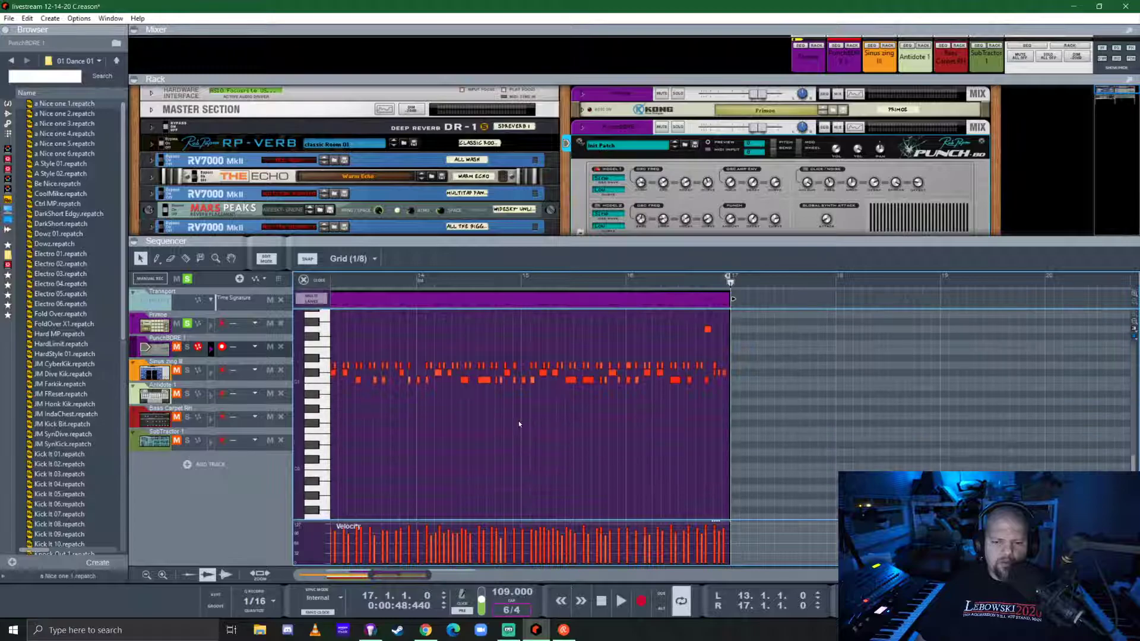
{"action": "scroll", "coordinate": [515, 408], "scroll_direction": "up", "scroll_amount": 1}
{"action": "scroll", "coordinate": [499, 407], "scroll_direction": "left", "scroll_amount": 3}
{"action": "scroll", "coordinate": [475, 398], "scroll_direction": "right", "scroll_amount": 1}
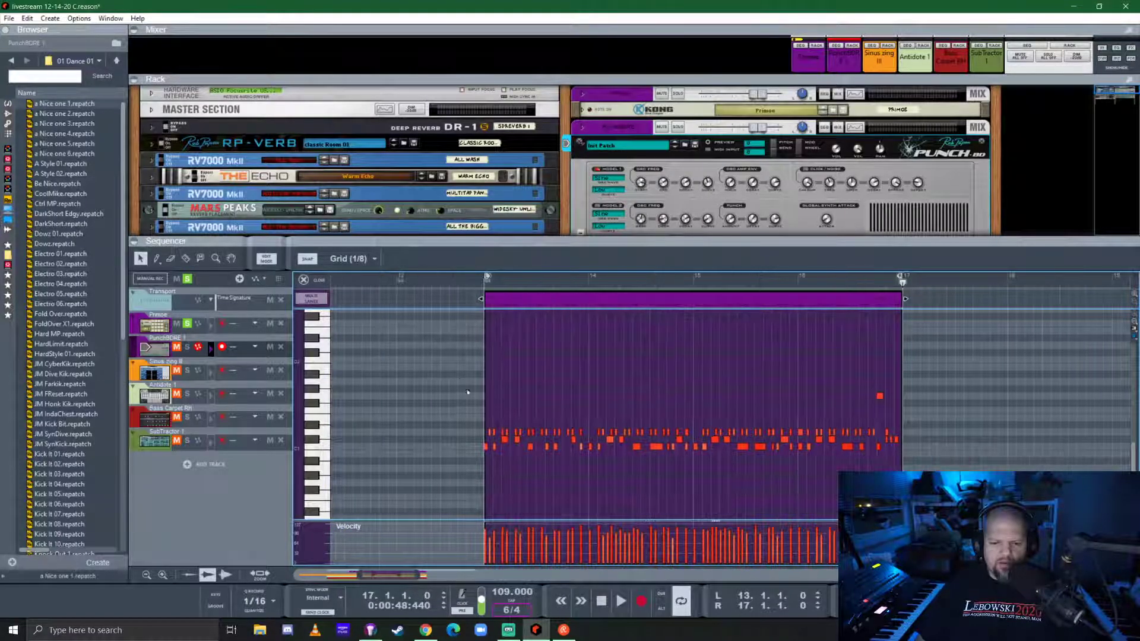
{"action": "left_click_drag", "start_coordinate": [796, 405], "coordinate": [943, 440]}
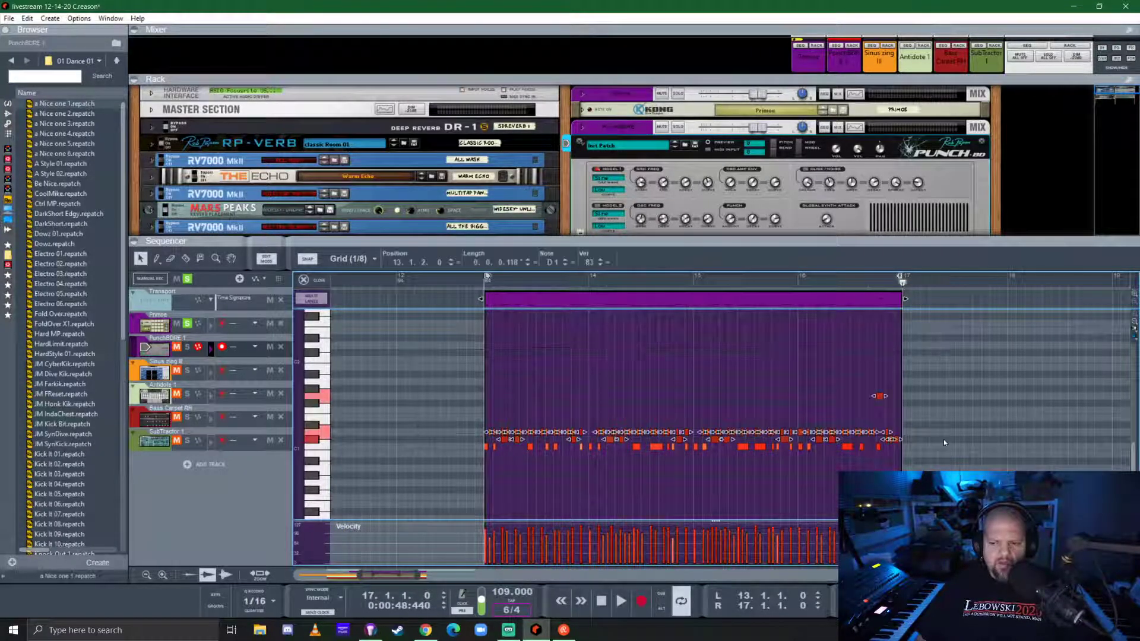
{"action": "key", "text": "Delete"}
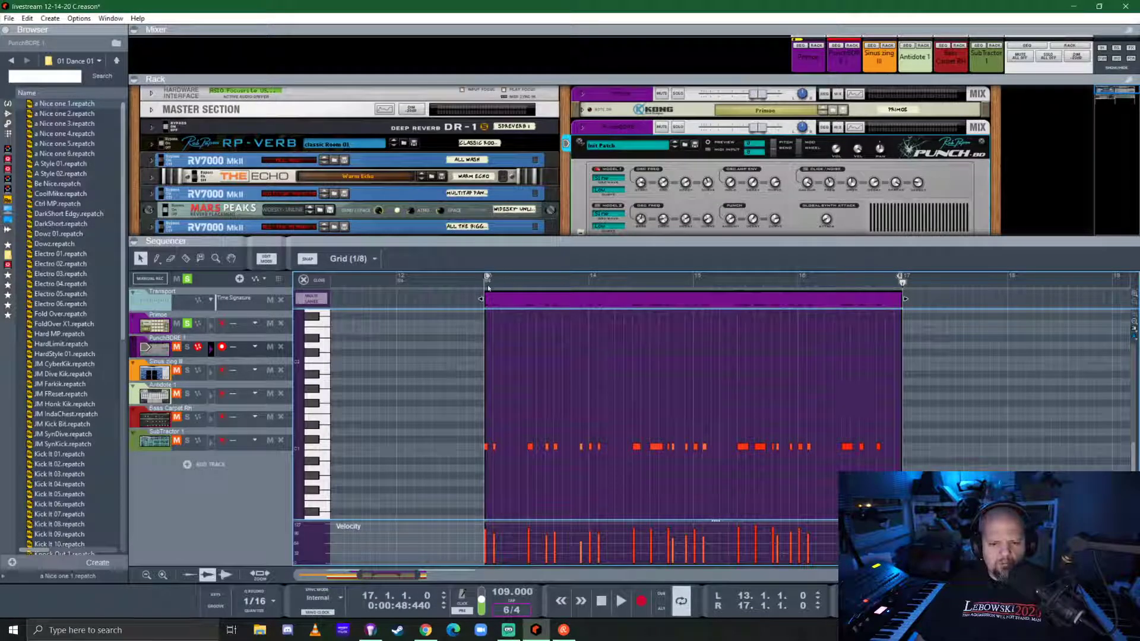
- Close the clip, play the loop from bar 13, and solo both the PunchBD track and its mix channel
{"action": "left_click", "coordinate": [488, 288]}
{"action": "left_click", "coordinate": [304, 280]}
{"action": "key", "text": "space"}
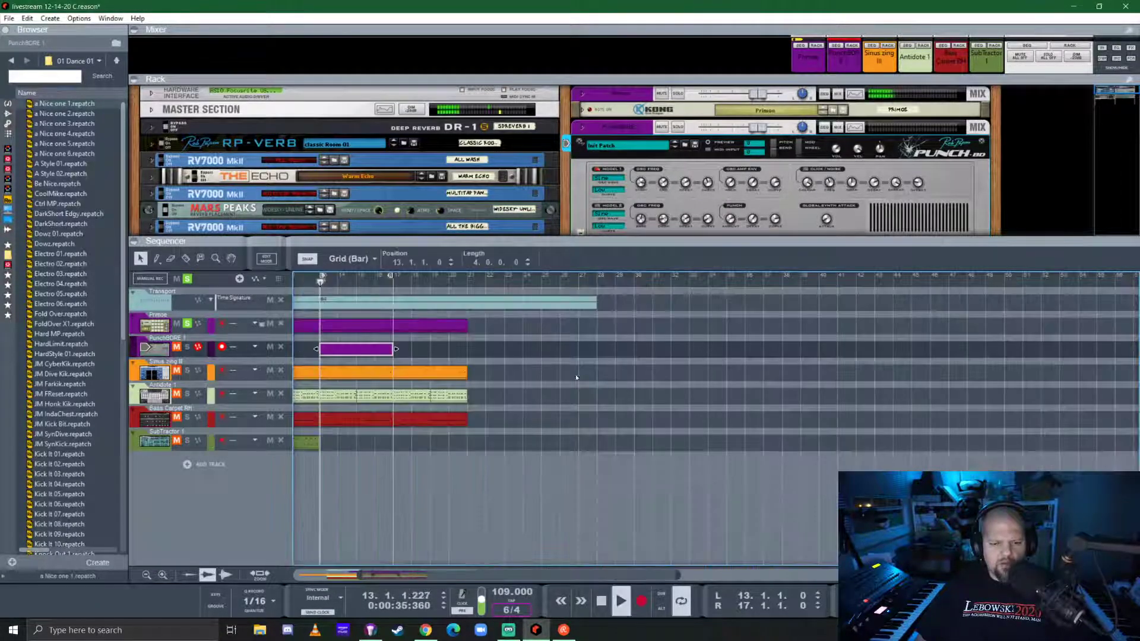
{"action": "left_click", "coordinate": [187, 347]}
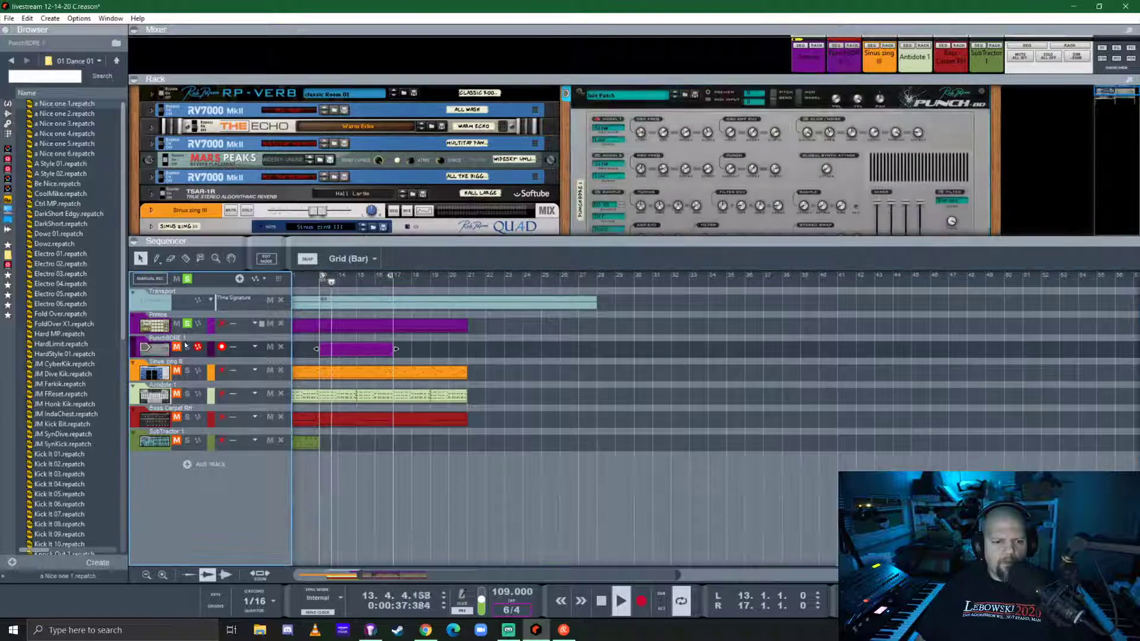
{"action": "left_click_drag", "start_coordinate": [707, 240], "coordinate": [715, 440]}
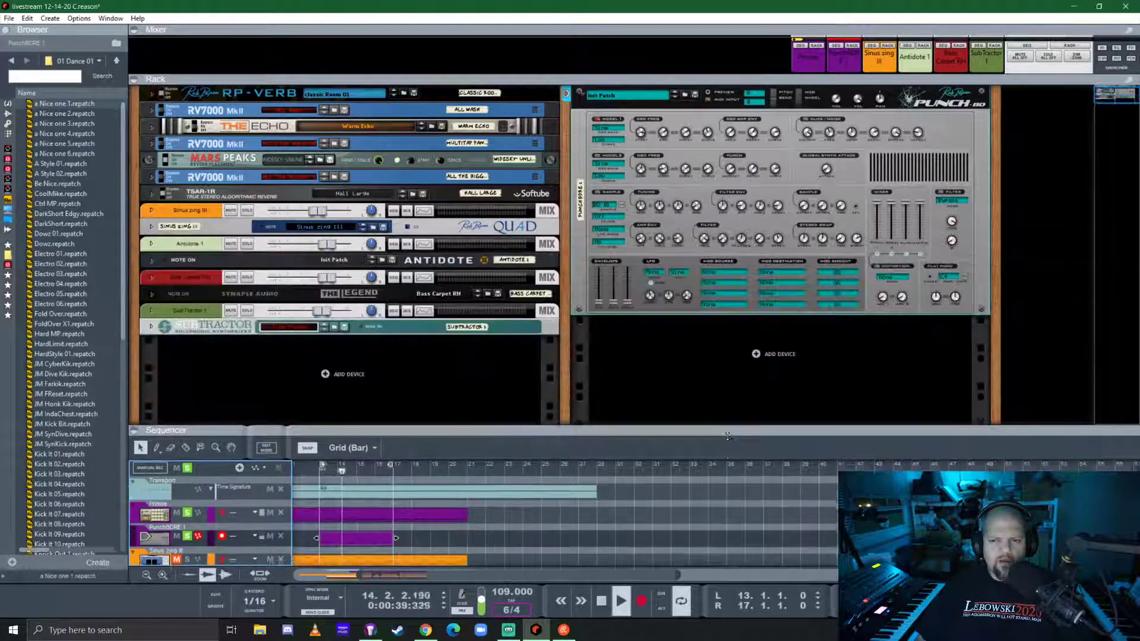
{"action": "scroll", "coordinate": [722, 399], "scroll_direction": "up", "scroll_amount": 3}
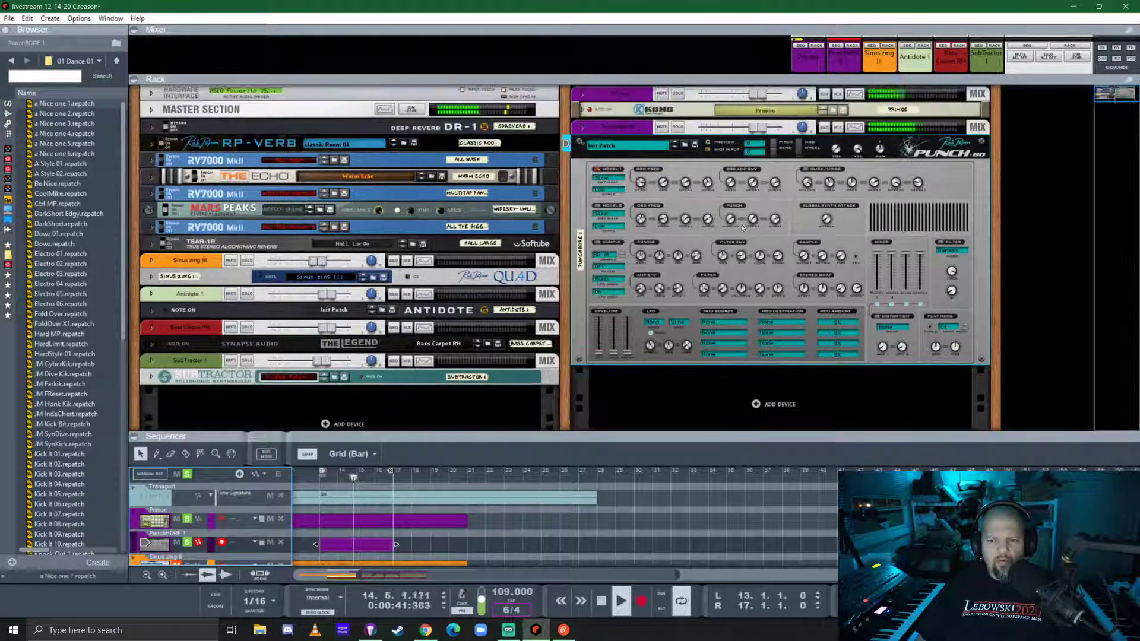
{"action": "left_click", "coordinate": [678, 127]}
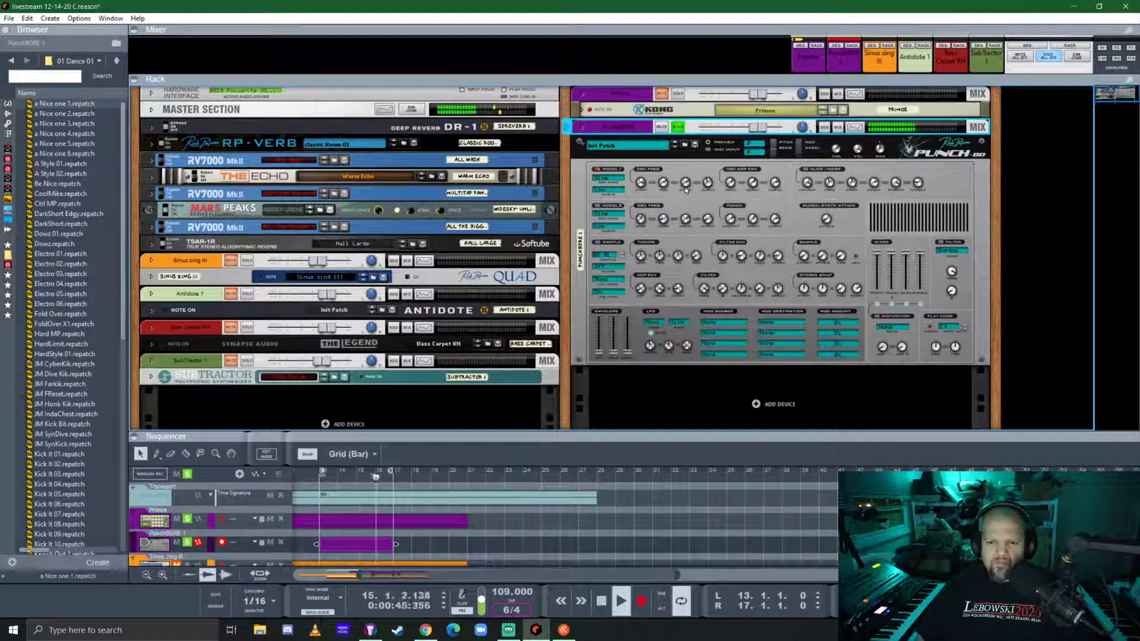
- Shape PunchBD's Model 1 pitch by adjusting its frequency curve and decay, and set the frequency end to 45 Hz
{"action": "left_click", "coordinate": [712, 200]}
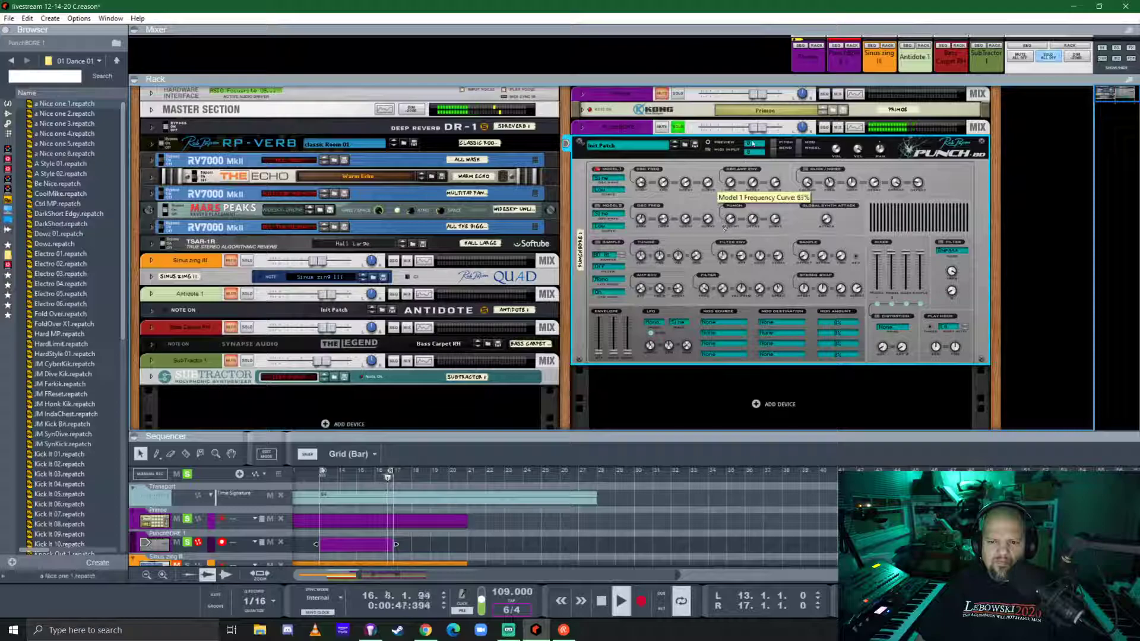
{"action": "left_click_drag", "start_coordinate": [713, 200], "coordinate": [757, 156]}
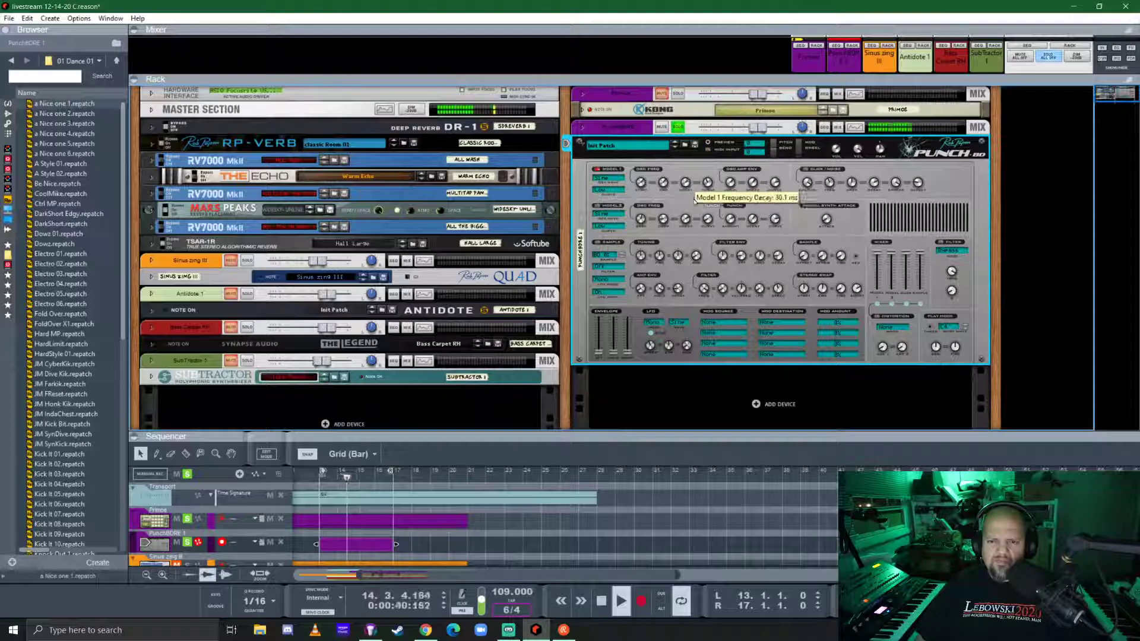
{"action": "left_click_drag", "start_coordinate": [707, 175], "coordinate": [707, 172]}
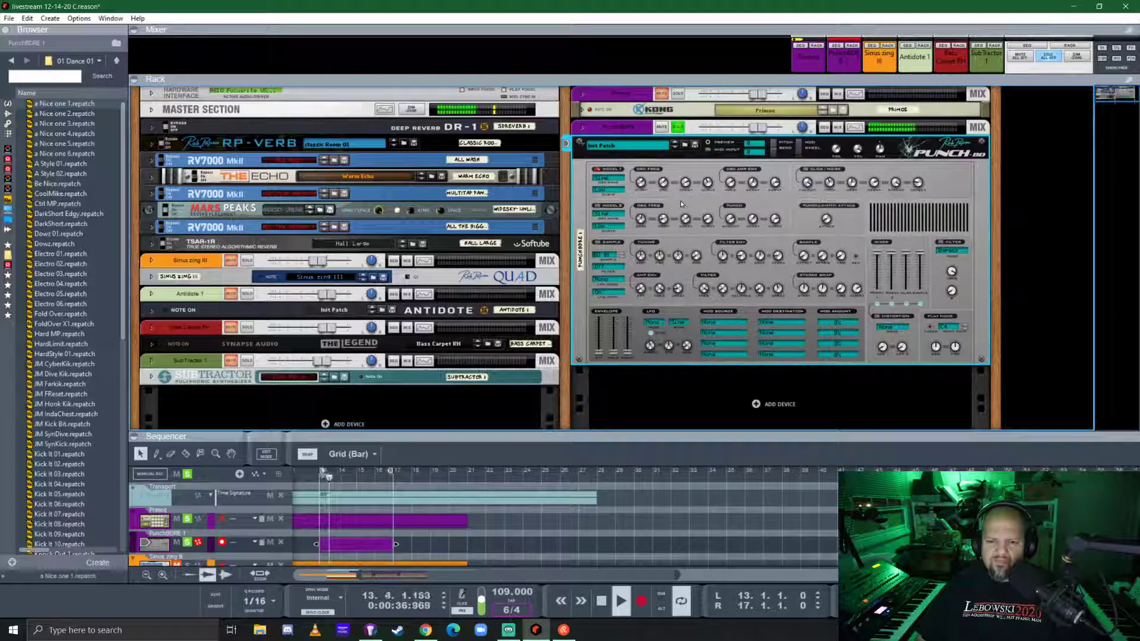
{"action": "left_click_drag", "start_coordinate": [641, 184], "coordinate": [657, 167]}
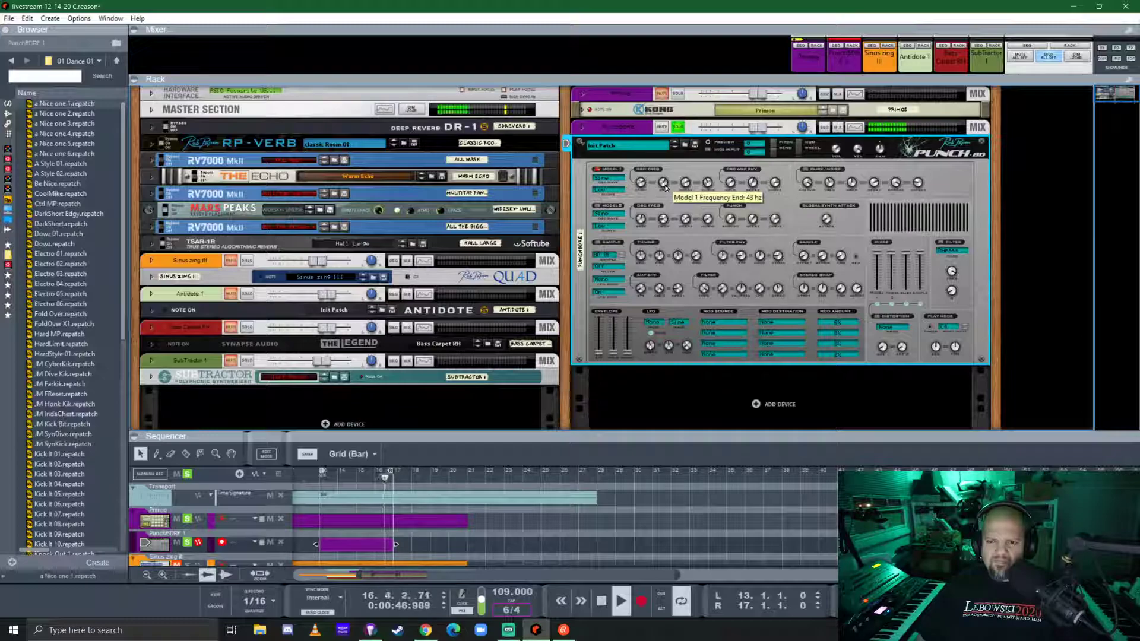
{"action": "mouse_move", "coordinate": [666, 188]}
{"action": "left_mouse_down"}
{"action": "mouse_move", "coordinate": [656, 203]}
{"action": "mouse_move", "coordinate": [656, 180]}
{"action": "left_mouse_up"}
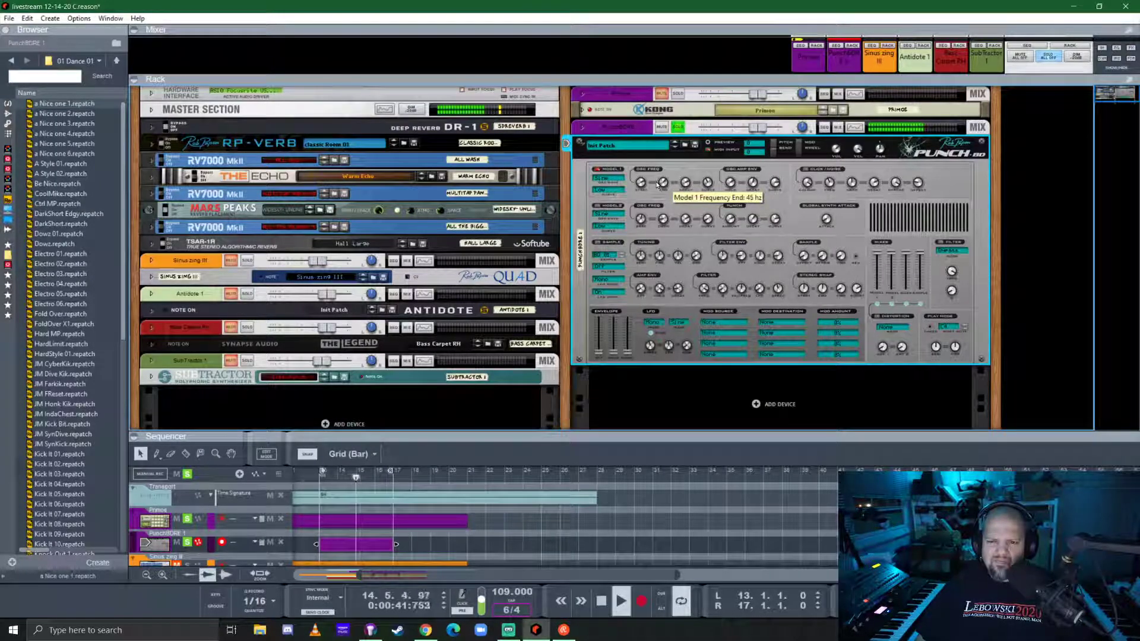
- Unsolo the PunchBD mix channel to hear it with the Kong drums, and look through the available instruments
{"action": "left_click", "coordinate": [679, 128]}
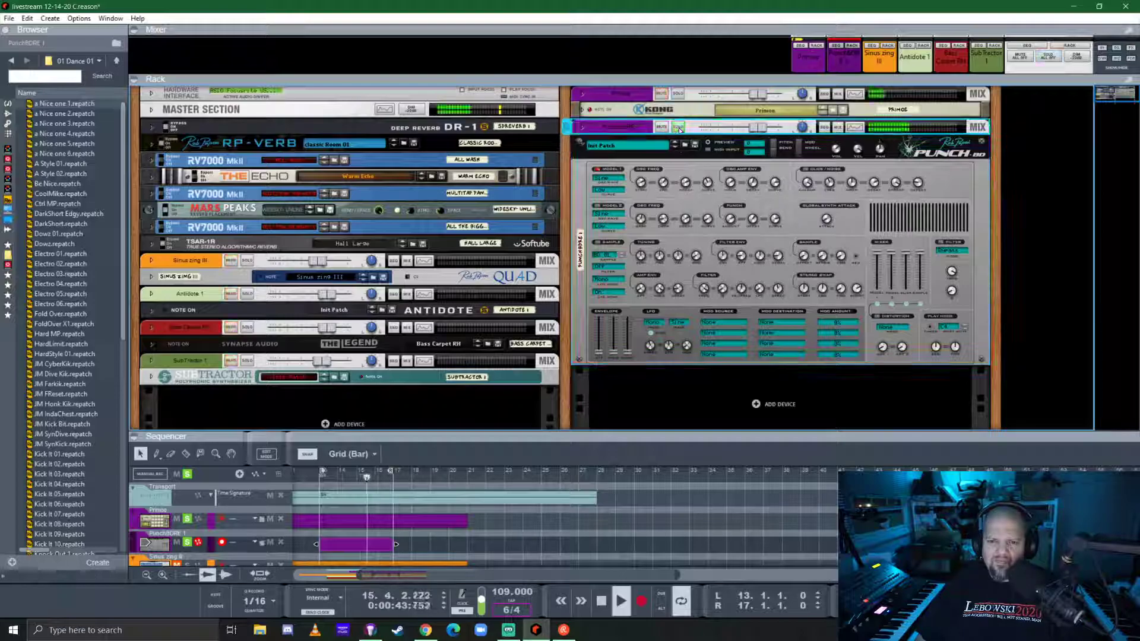
{"action": "scroll", "coordinate": [567, 404], "scroll_direction": "down", "scroll_amount": 3}
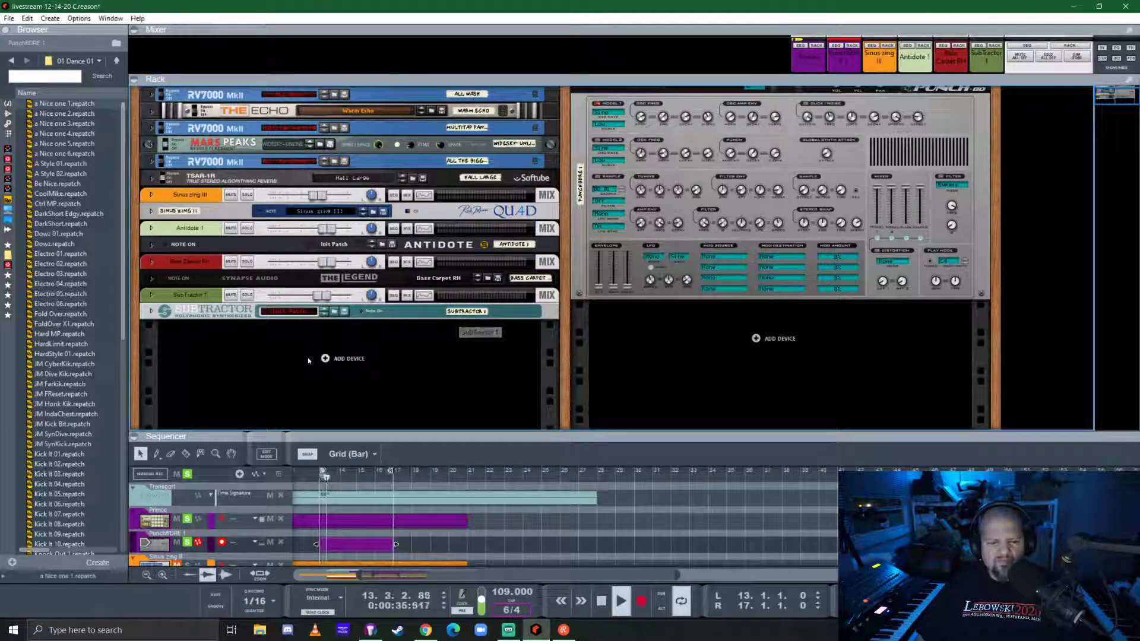
{"action": "left_click", "coordinate": [8, 104]}
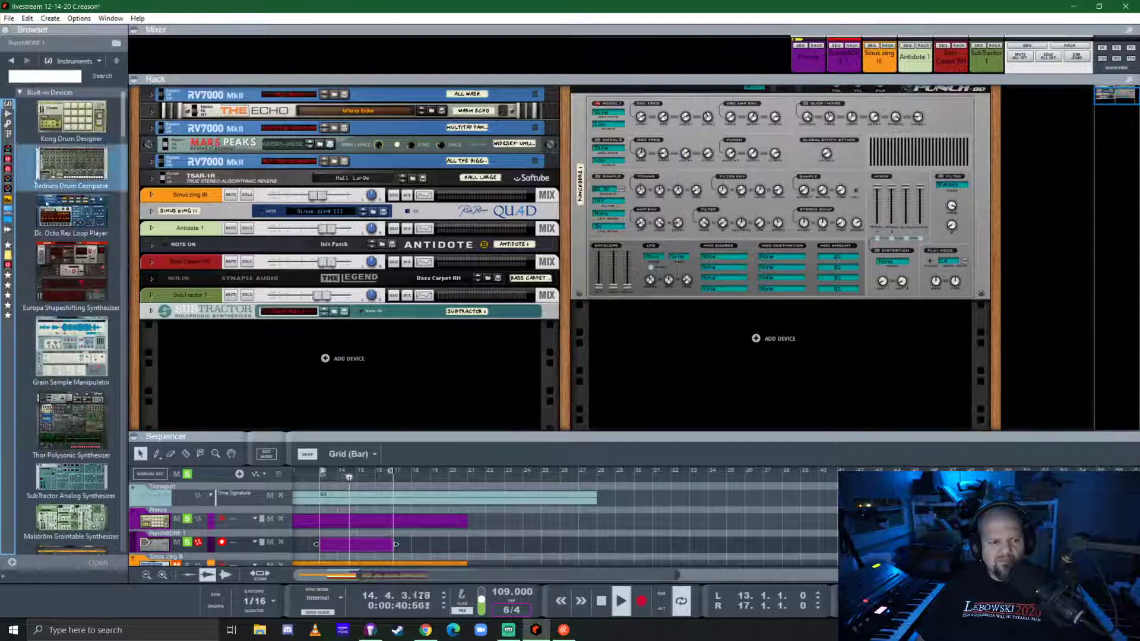
{"action": "scroll", "coordinate": [72, 263], "scroll_direction": "down", "scroll_amount": 6}
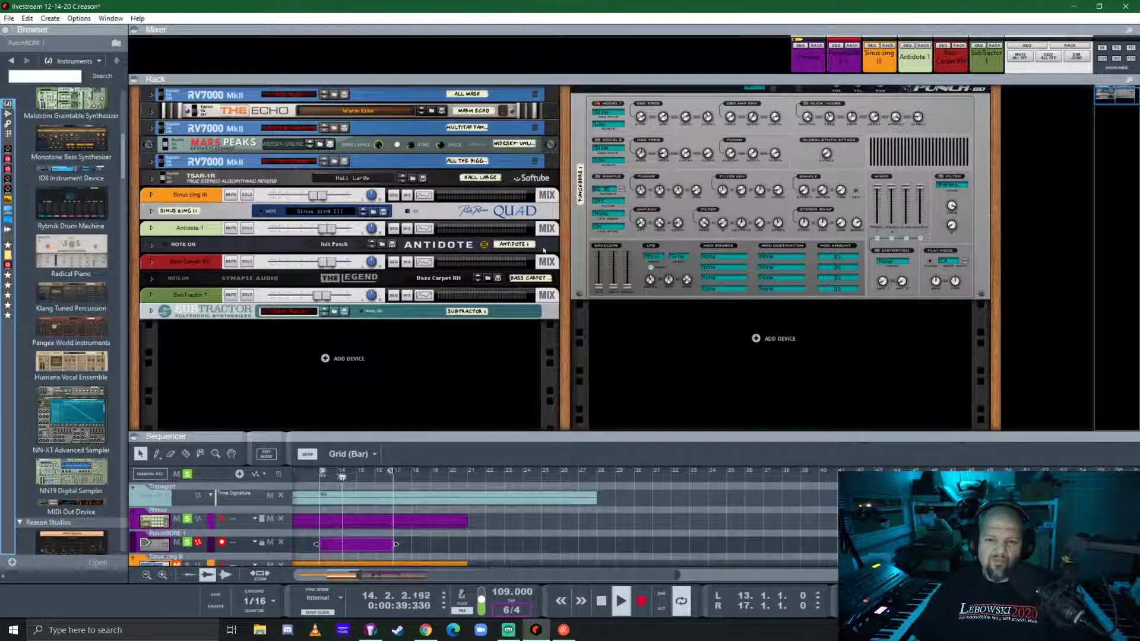
- Turn on PunchBD's Sample section and solo the PunchBD mix channel
{"action": "left_click", "coordinate": [596, 180]}
{"action": "left_click", "coordinate": [614, 188]}
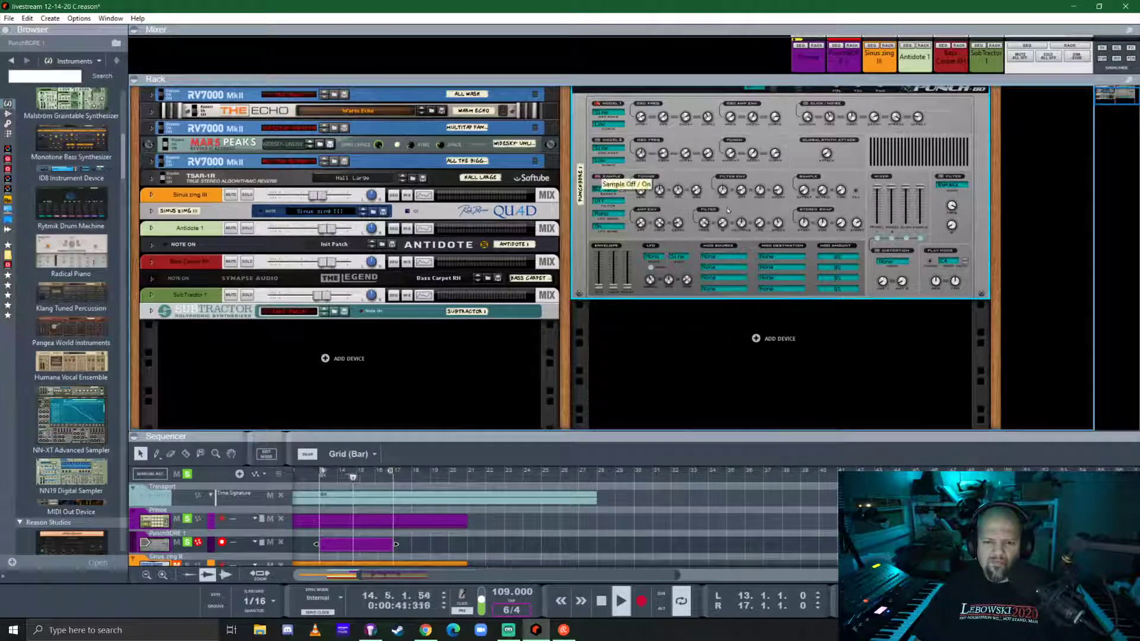
{"action": "scroll", "coordinate": [773, 226], "scroll_direction": "up", "scroll_amount": 3}
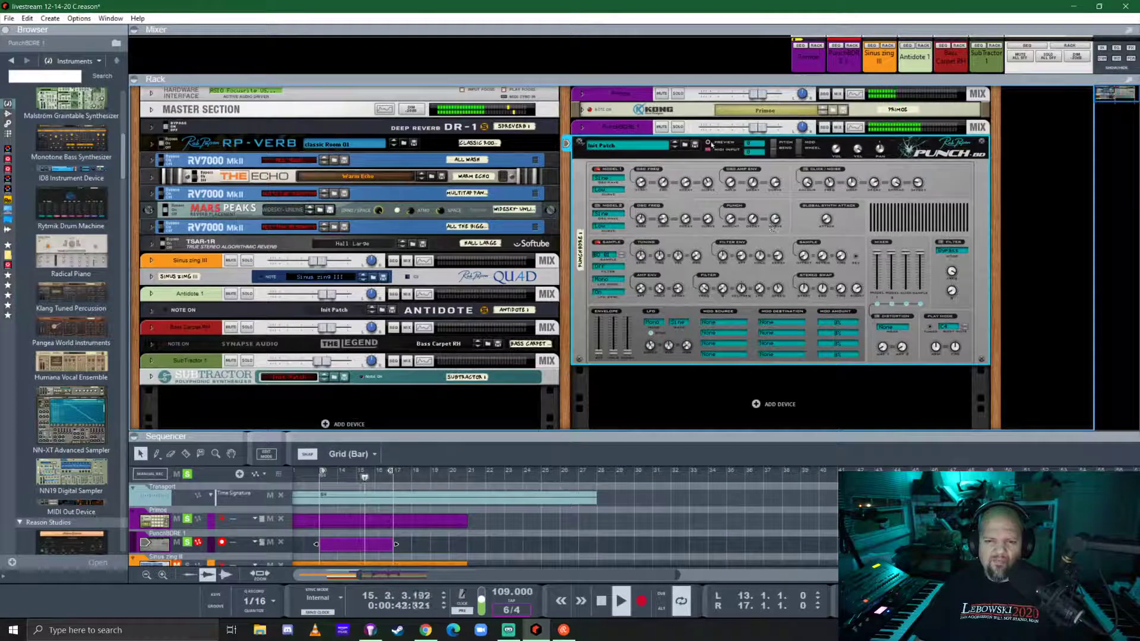
{"action": "left_click", "coordinate": [679, 127]}
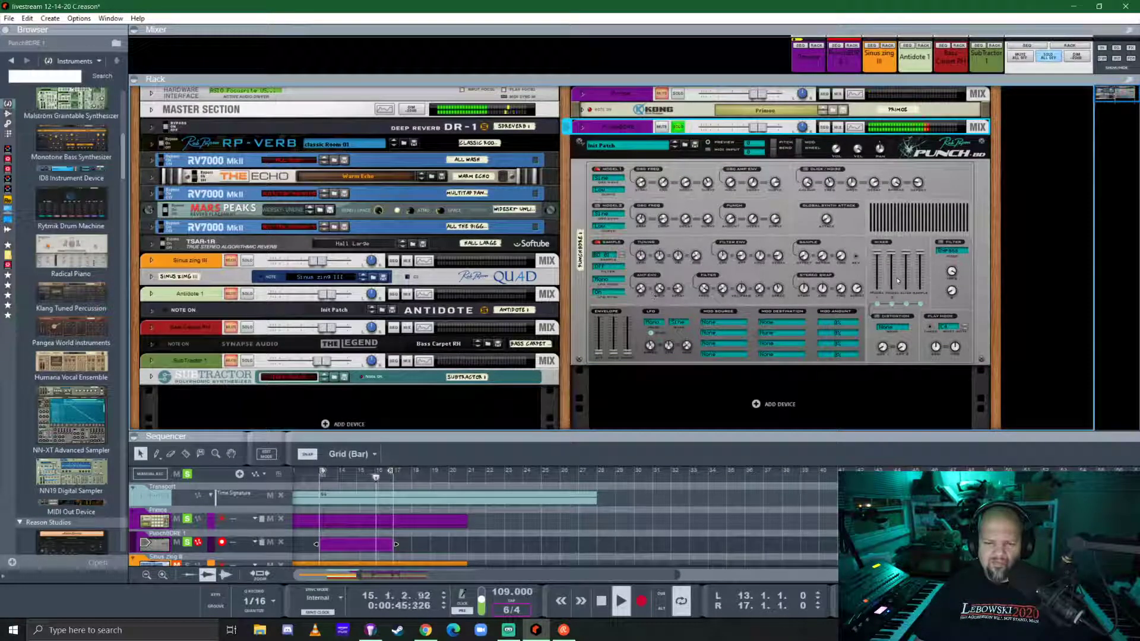
- Lower PunchBD's Model 1 mixer level and adjust the Sample section's sample choice, semitone tuning and filter envelope
{"action": "left_click_drag", "start_coordinate": [878, 285], "coordinate": [883, 305]}
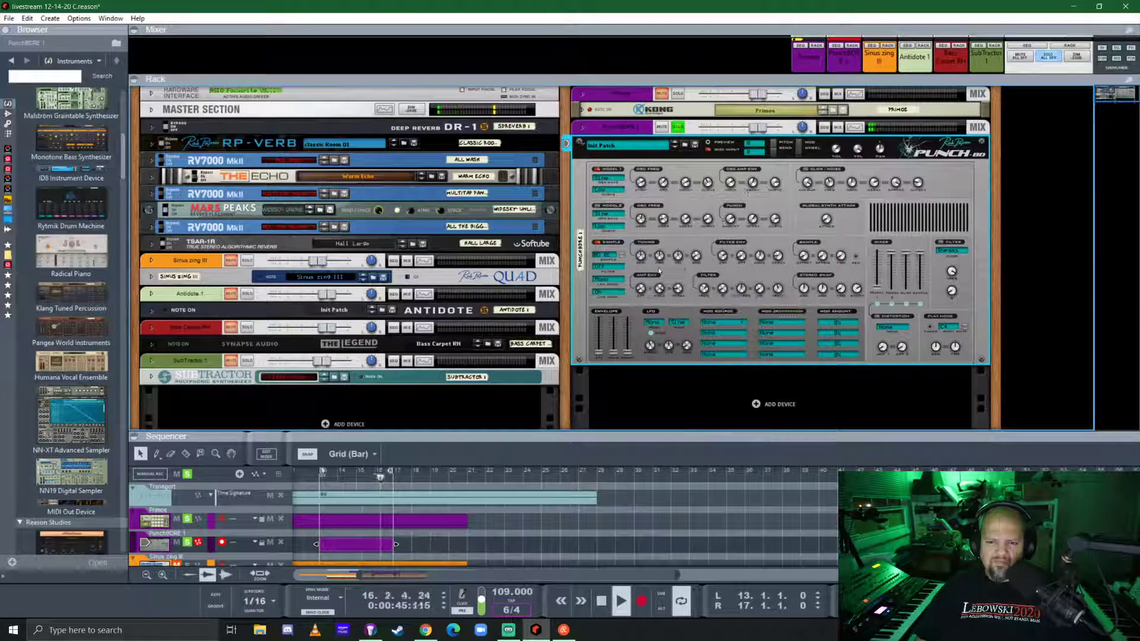
{"action": "left_click_drag", "start_coordinate": [613, 261], "coordinate": [619, 251]}
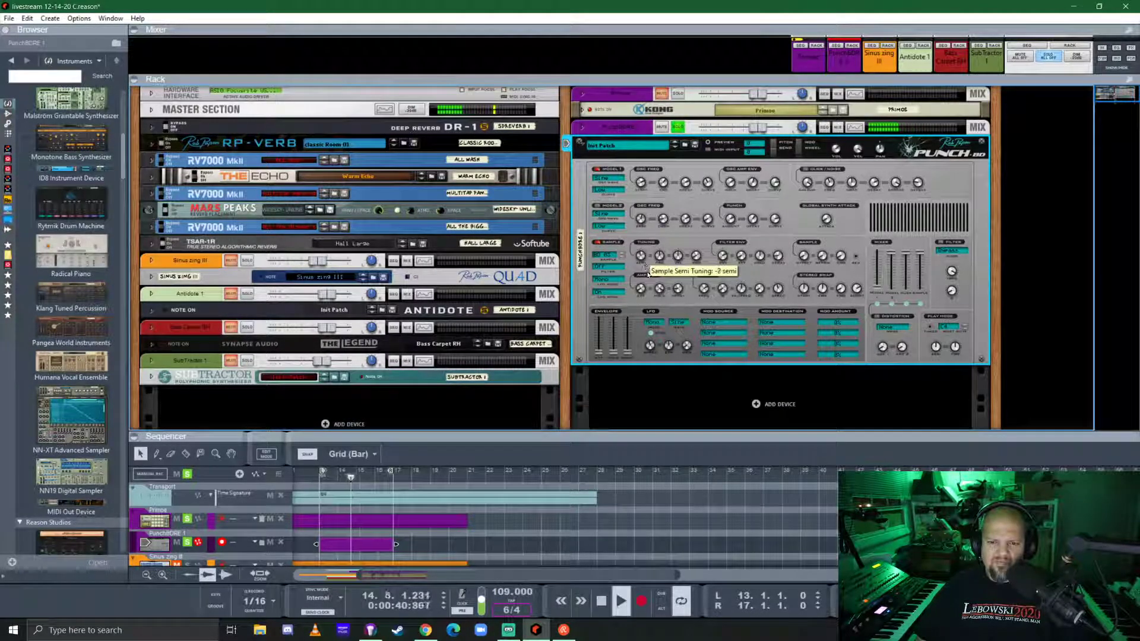
{"action": "left_click_drag", "start_coordinate": [646, 265], "coordinate": [651, 267]}
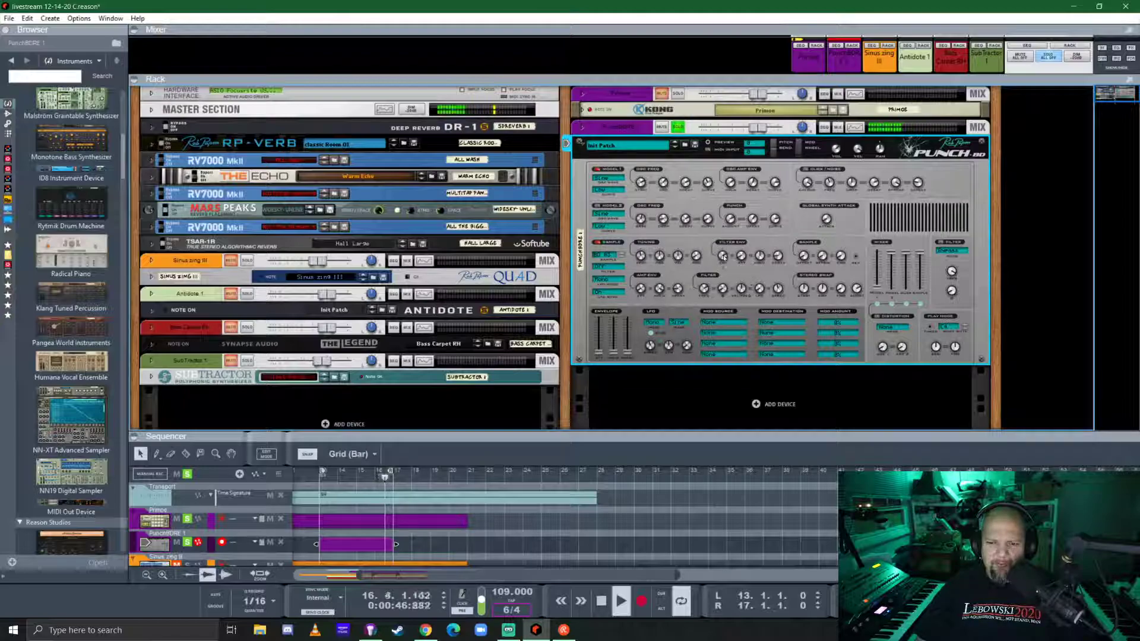
{"action": "left_click_drag", "start_coordinate": [732, 335], "coordinate": [734, 279]}
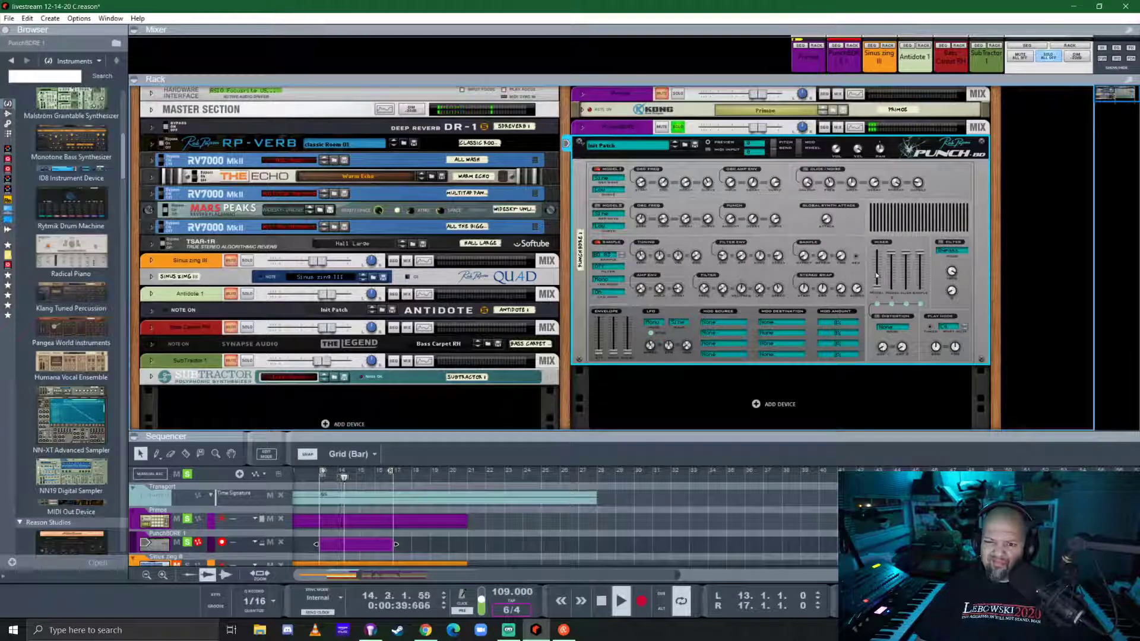
{"action": "left_click_drag", "start_coordinate": [723, 257], "coordinate": [716, 315]}
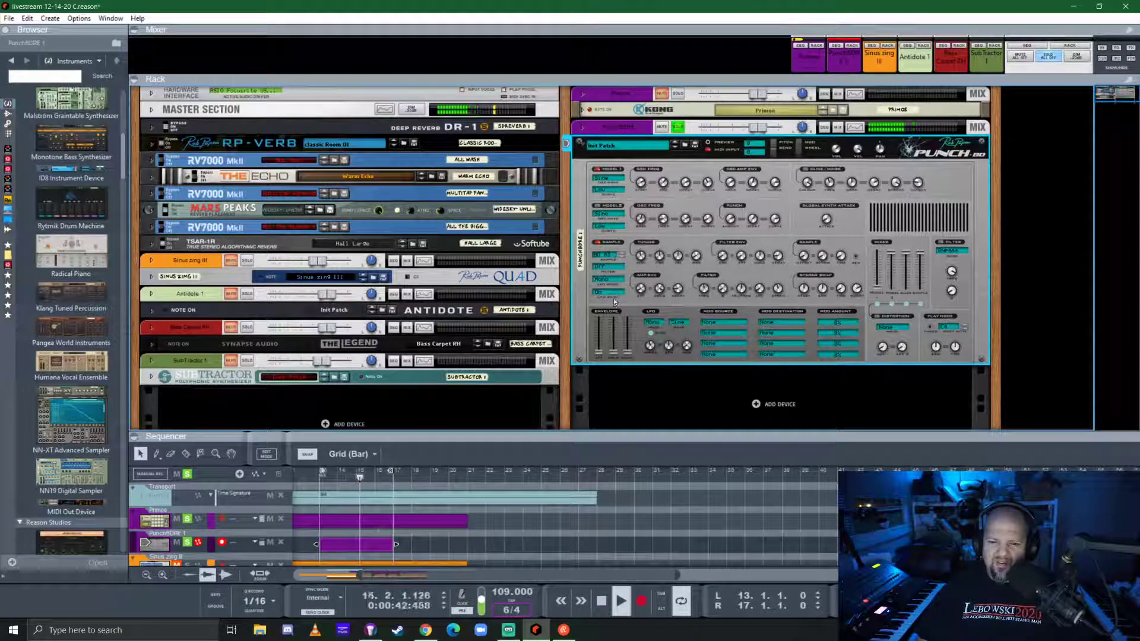
- Set PunchBD's sample filter type to LP and adjust the sample filter frequency
{"action": "left_click", "coordinate": [597, 270]}
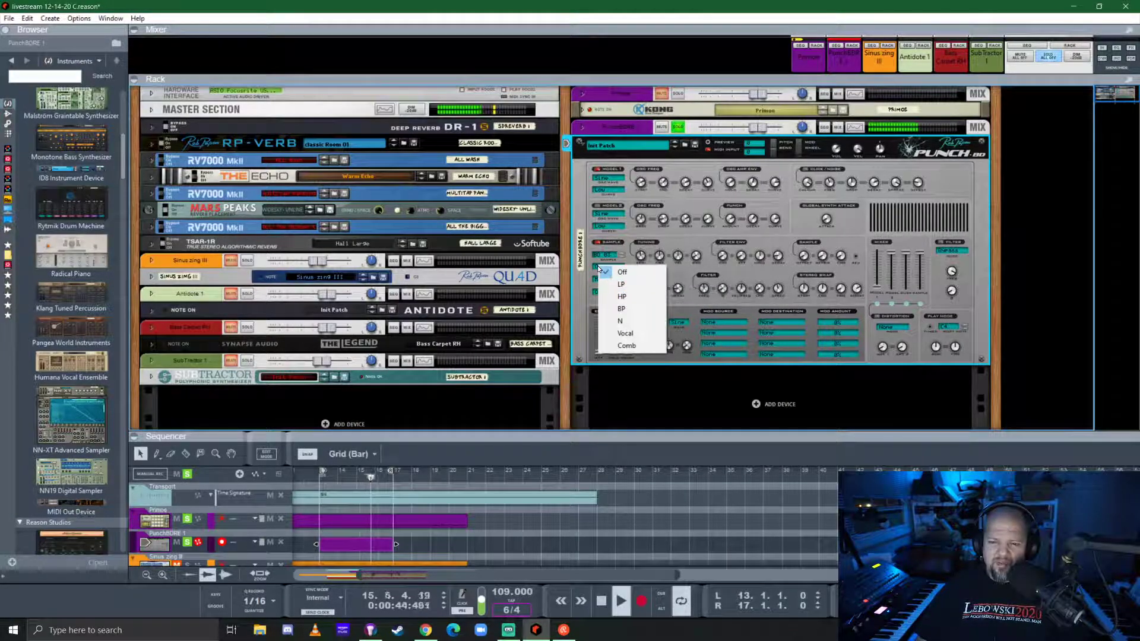
{"action": "left_click", "coordinate": [631, 285]}
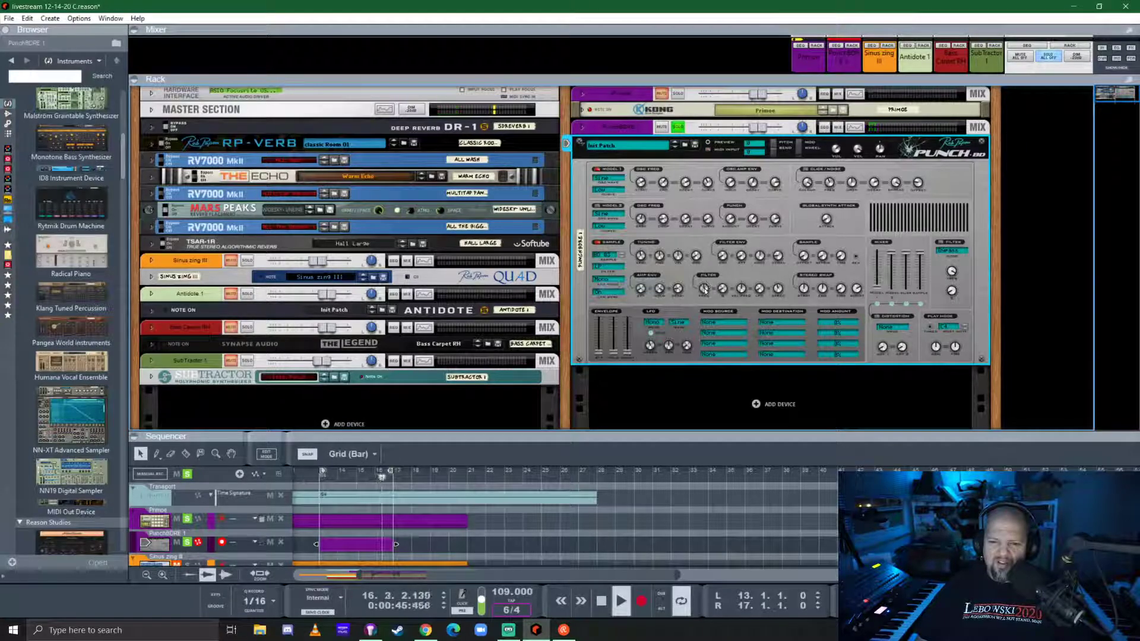
{"action": "left_click_drag", "start_coordinate": [705, 290], "coordinate": [722, 273]}
{"action": "left_click_drag", "start_coordinate": [739, 235], "coordinate": [738, 236]}
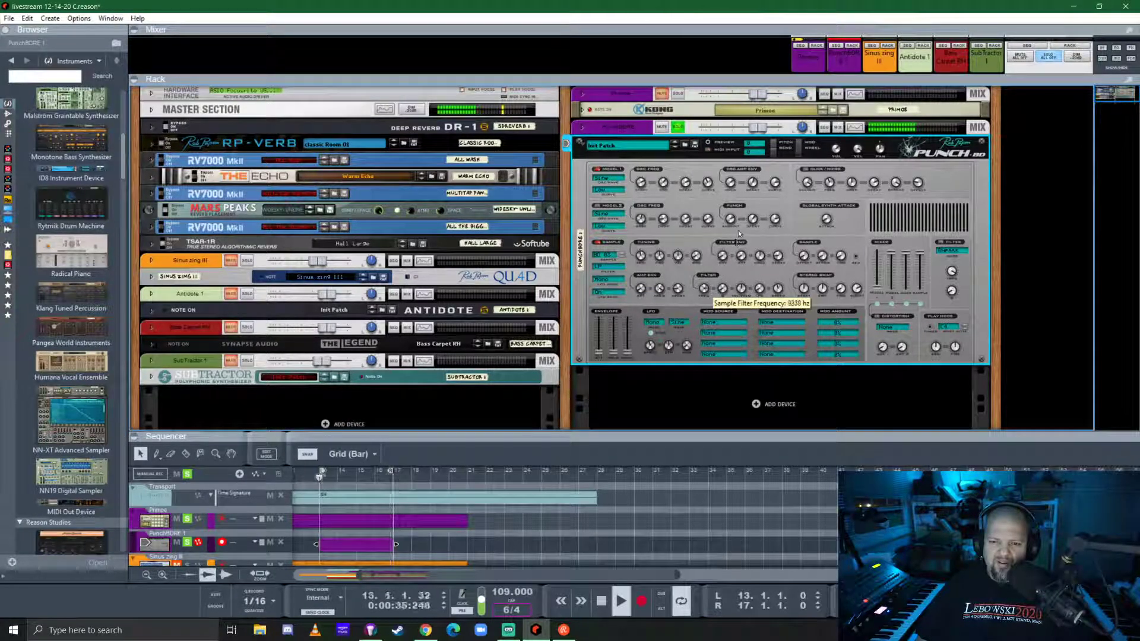
- Set PunchBD's sample filter type to OFF and unsolo the PunchBD mix channel
{"action": "left_click", "coordinate": [595, 265]}
{"action": "left_click", "coordinate": [606, 276]}
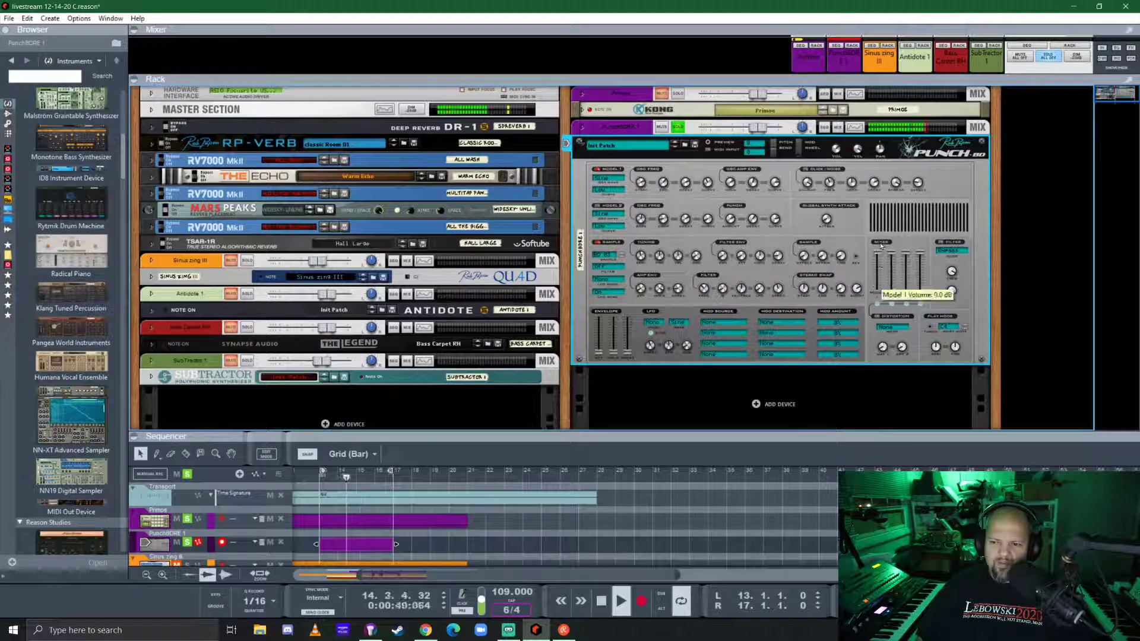
{"action": "left_click", "coordinate": [679, 128]}
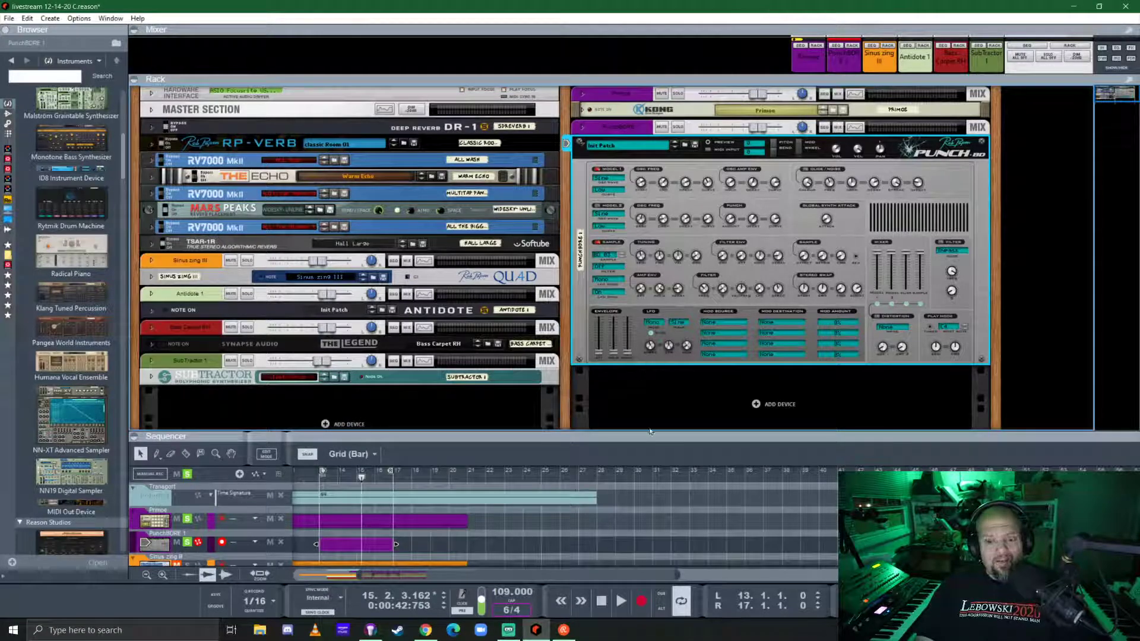
- Fold the PunchBD device and add a Reason Drum Kits instrument below it in the rack
{"action": "left_click_drag", "start_coordinate": [657, 436], "coordinate": [658, 445]}
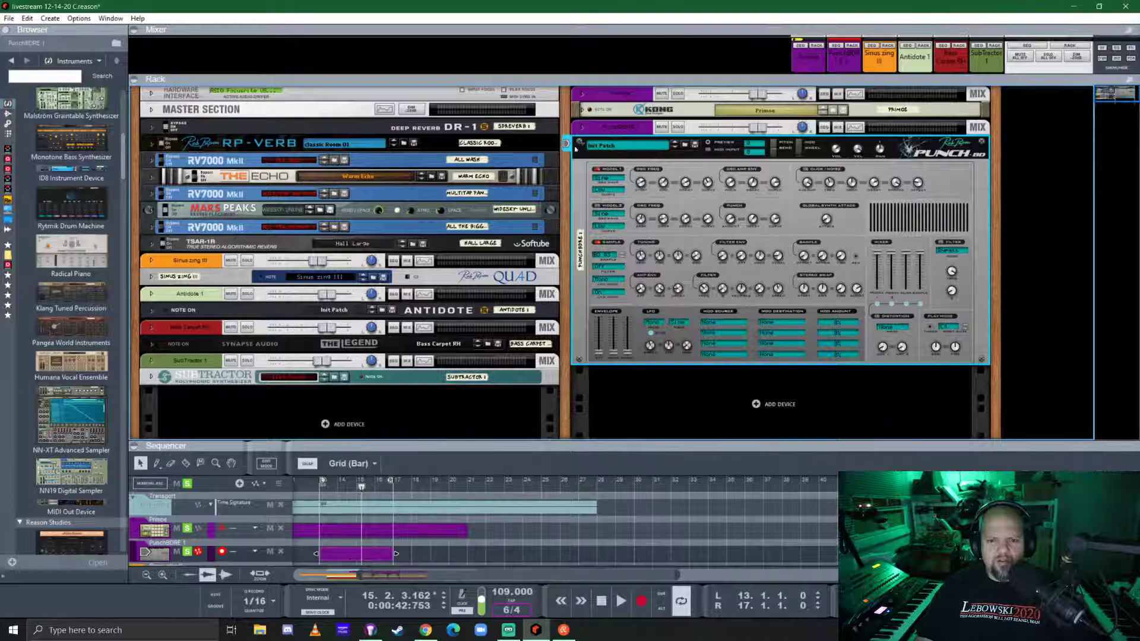
{"action": "left_click", "coordinate": [582, 144]}
{"action": "scroll", "coordinate": [74, 187], "scroll_direction": "up", "scroll_amount": 3}
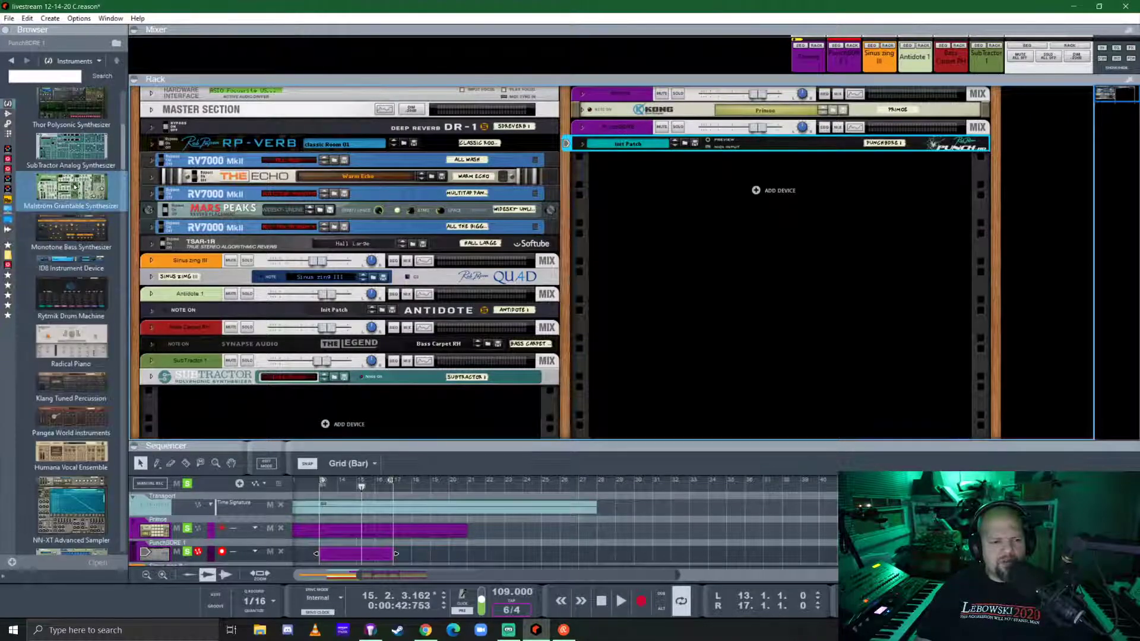
{"action": "scroll", "coordinate": [74, 187], "scroll_direction": "down", "scroll_amount": 10}
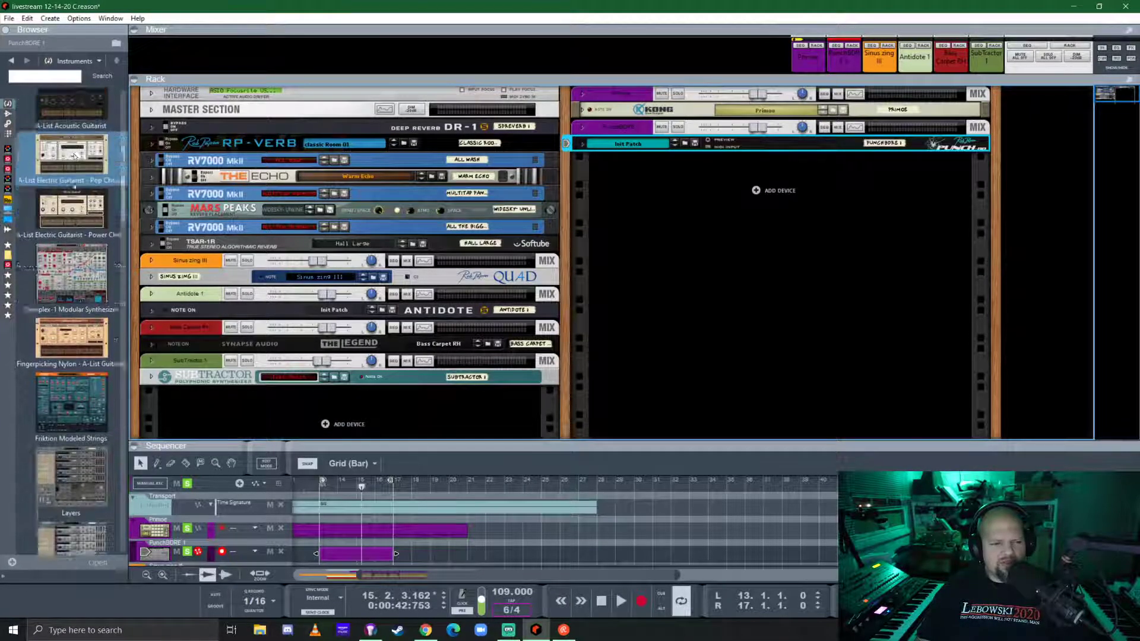
{"action": "scroll", "coordinate": [75, 186], "scroll_direction": "down", "scroll_amount": 4}
{"action": "scroll", "coordinate": [72, 184], "scroll_direction": "down", "scroll_amount": 4}
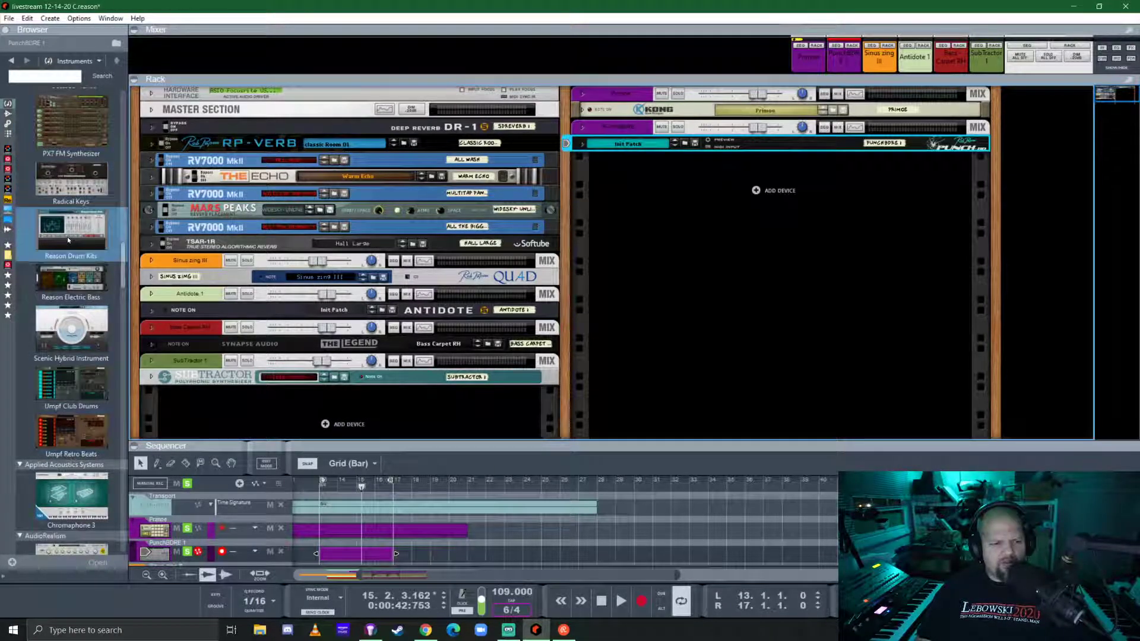
{"action": "left_click_drag", "start_coordinate": [67, 234], "coordinate": [718, 242]}
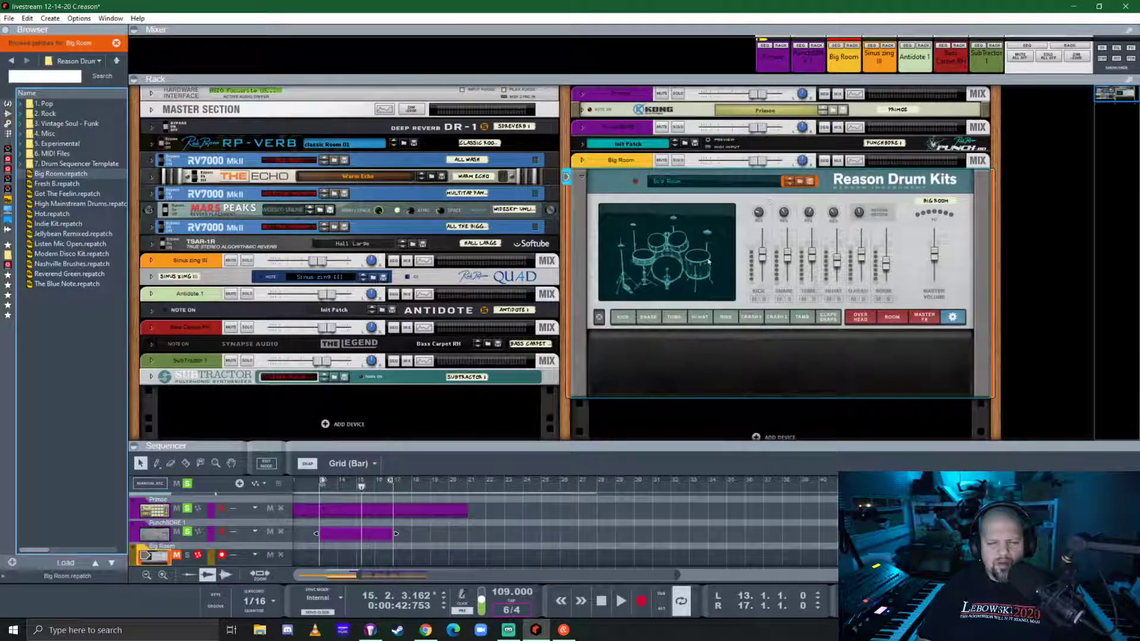
- Set the track color of the Big Room drum kit channel to Neon Violet
{"action": "scroll", "coordinate": [693, 270], "scroll_direction": "down", "scroll_amount": 1}
{"action": "scroll", "coordinate": [693, 270], "scroll_direction": "up", "scroll_amount": 1}
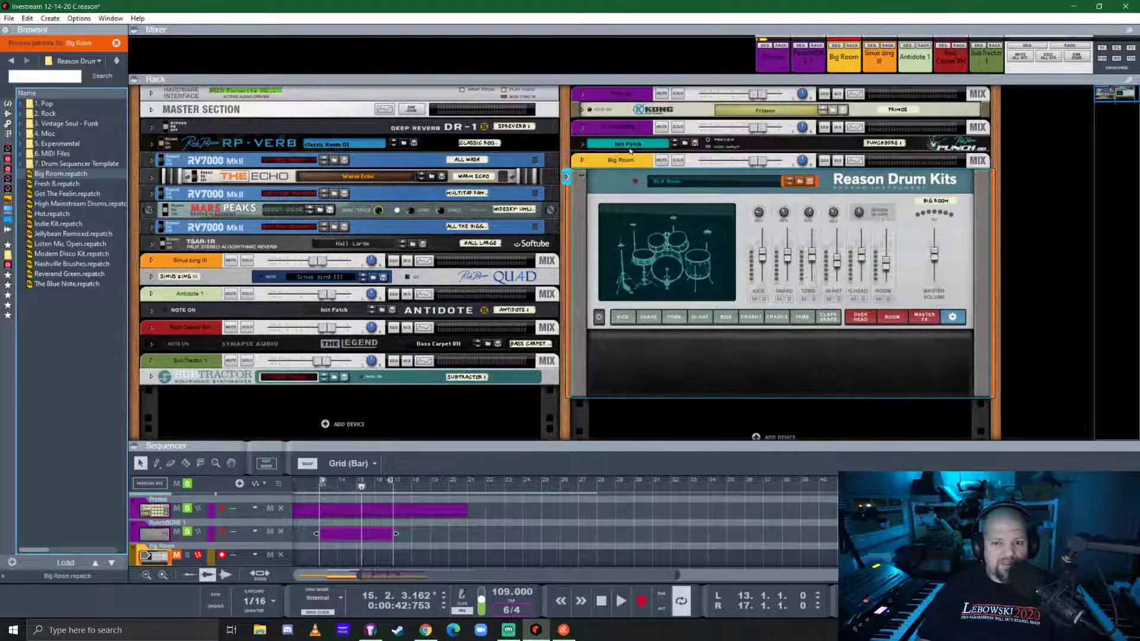
{"action": "right_click", "coordinate": [637, 160]}
{"action": "mouse_move", "coordinate": [712, 537]}
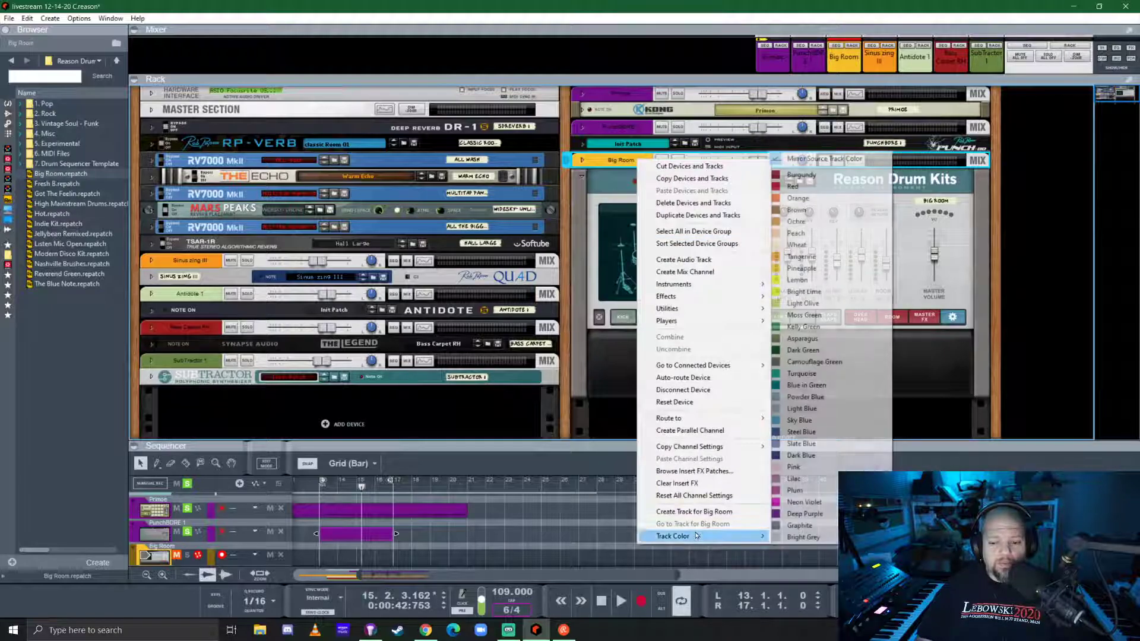
{"action": "left_click", "coordinate": [815, 502]}
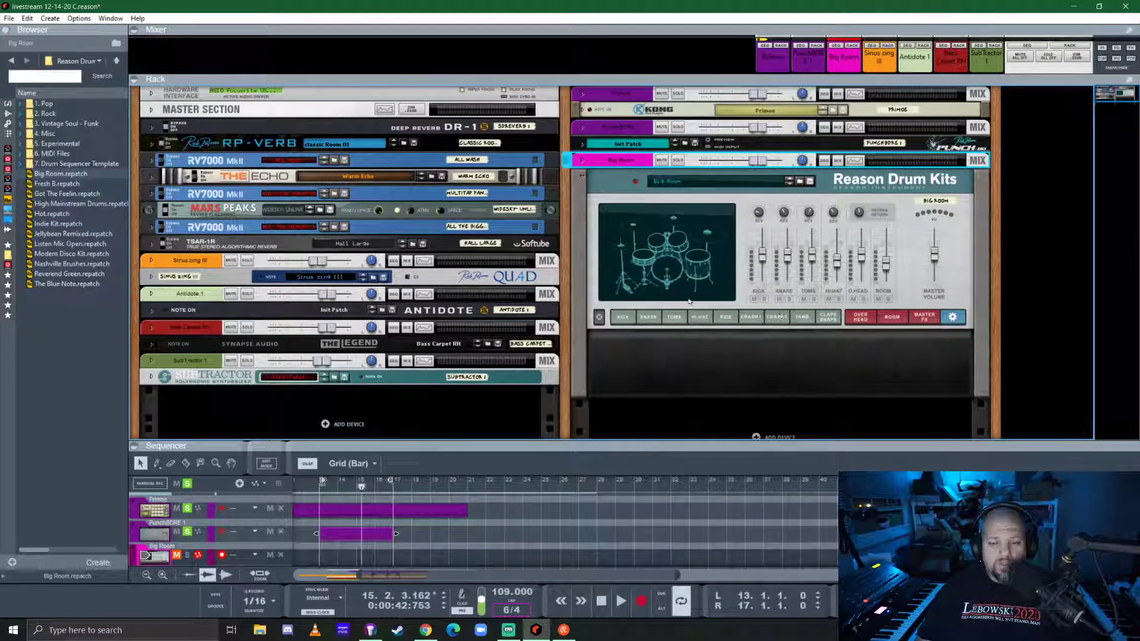
- Copy the Kong drum clip at bars 13 to 17 onto the Big Room track and open the copy for note editing
{"action": "scroll", "coordinate": [689, 302], "scroll_direction": "down", "scroll_amount": 1}
{"action": "left_click_drag", "start_coordinate": [598, 427], "coordinate": [599, 319]}
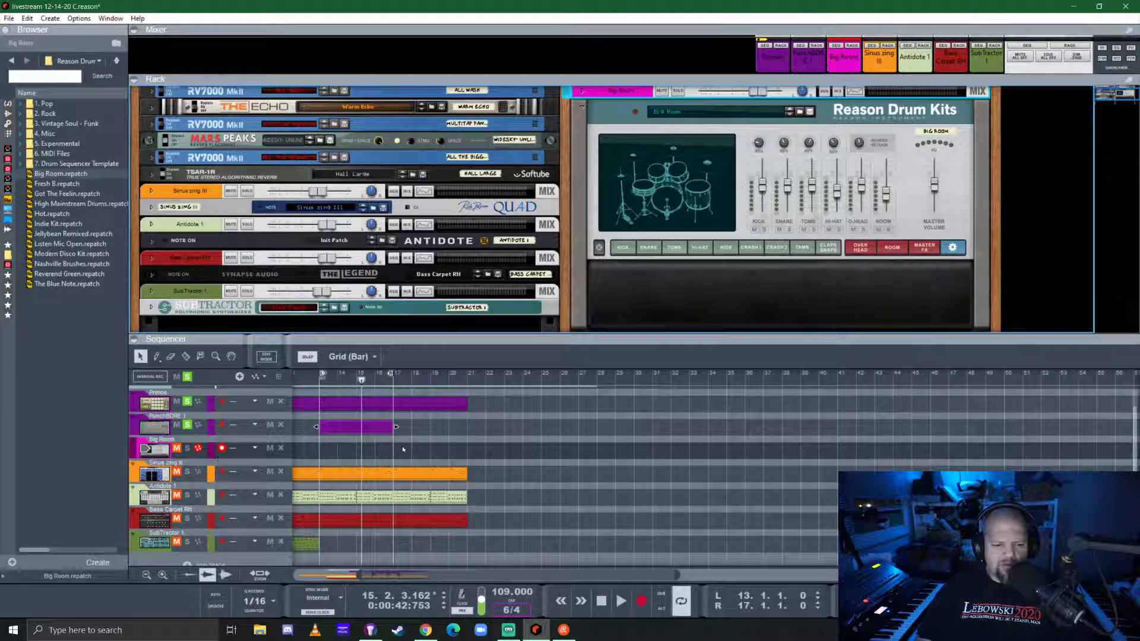
{"action": "left_click", "coordinate": [363, 406]}
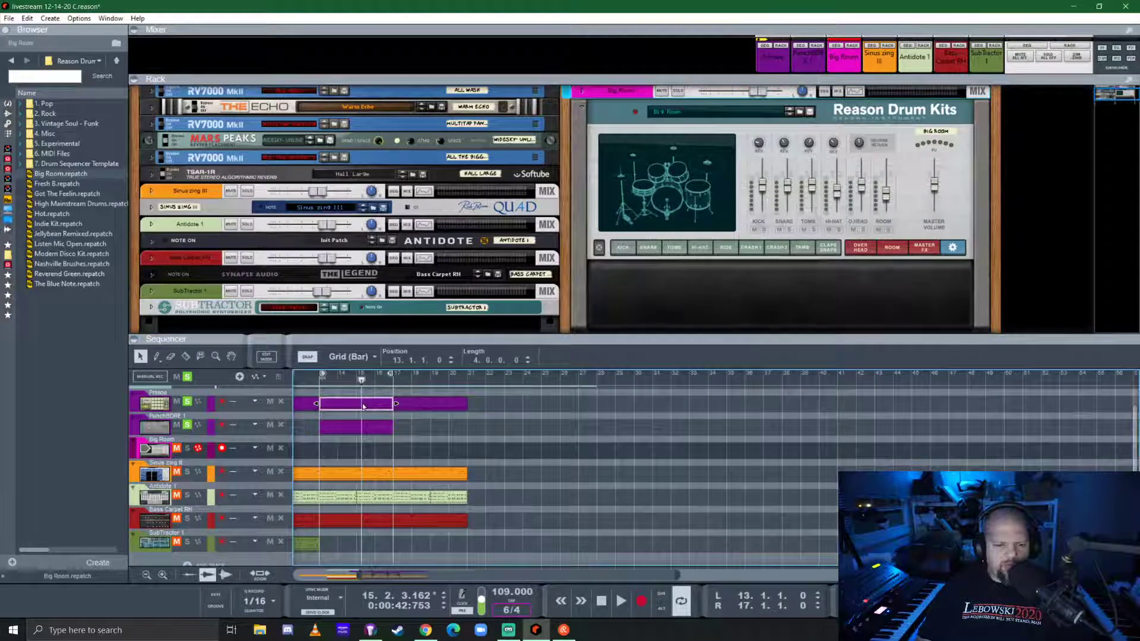
{"action": "left_click_drag", "start_coordinate": [364, 406], "coordinate": [345, 452]}
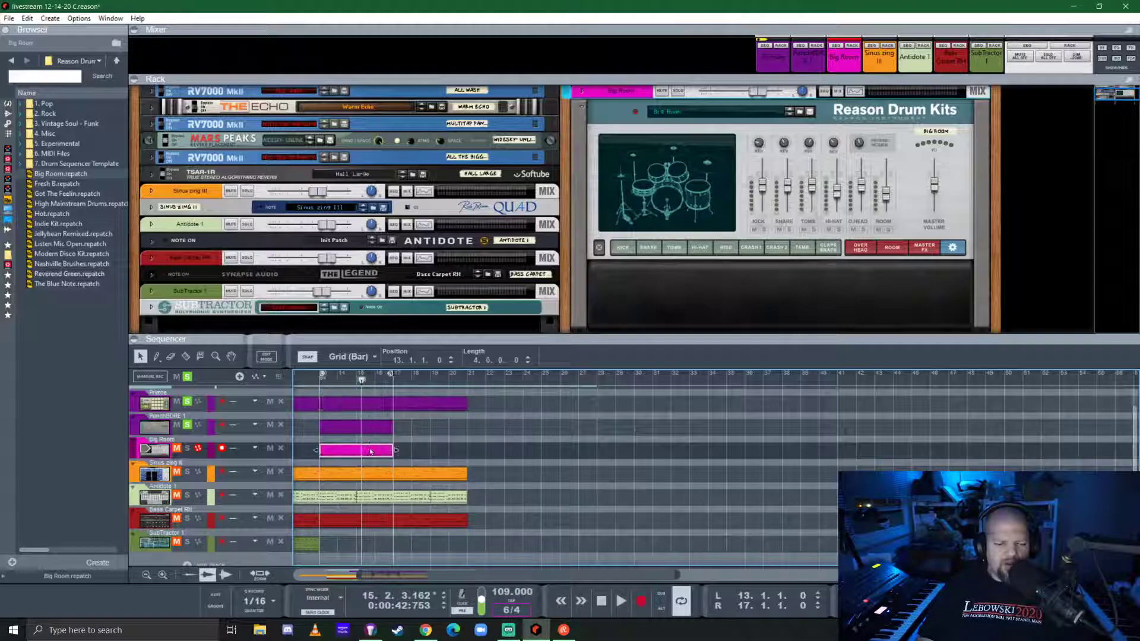
{"action": "double_click", "coordinate": [344, 453]}
{"action": "left_click_drag", "start_coordinate": [523, 341], "coordinate": [523, 146]}
{"action": "scroll", "coordinate": [612, 326], "scroll_direction": "down", "scroll_amount": 3}
{"action": "scroll", "coordinate": [616, 322], "scroll_direction": "up", "scroll_amount": 3}
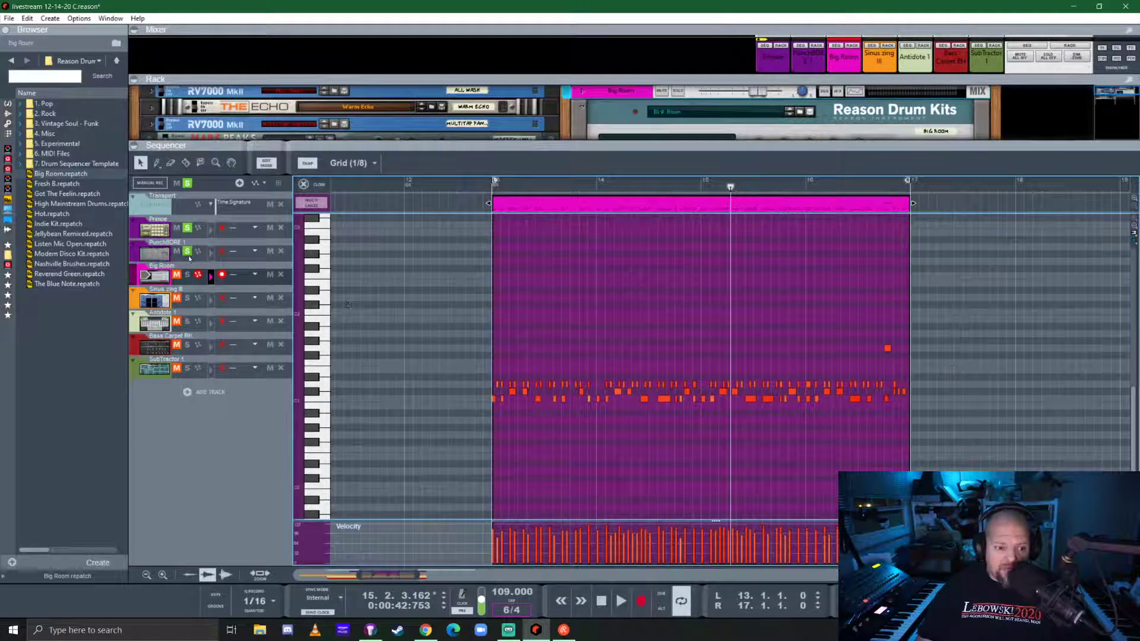
- Solo the Big Room track, play the copied pattern from bar 13, and close the note editor
{"action": "left_click", "coordinate": [187, 224]}
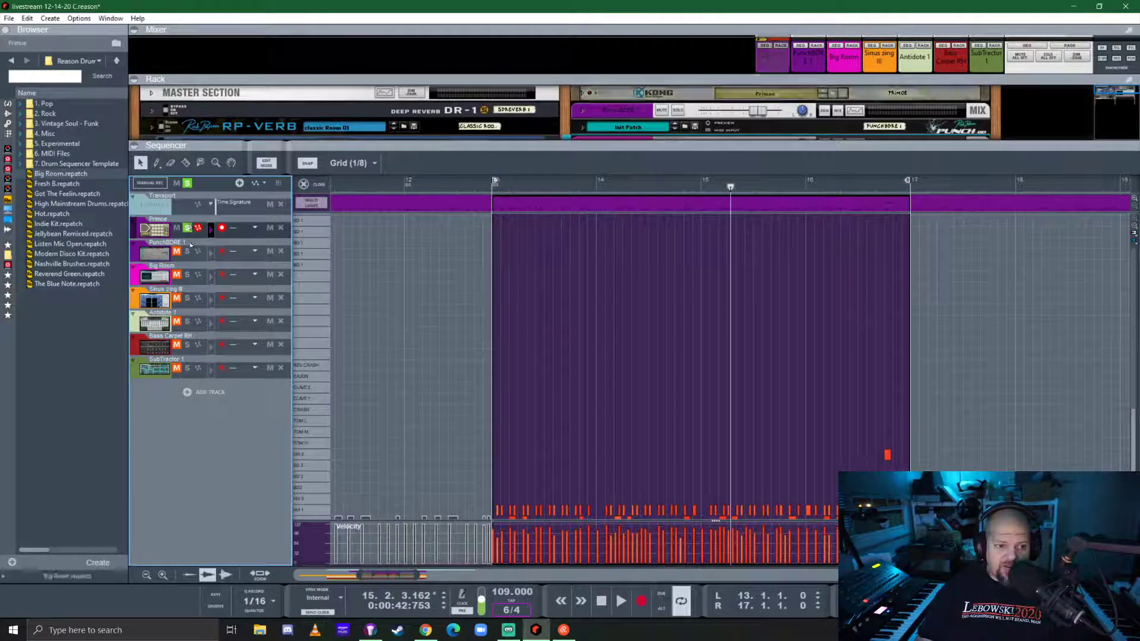
{"action": "left_click", "coordinate": [187, 275]}
{"action": "left_click", "coordinate": [496, 185]}
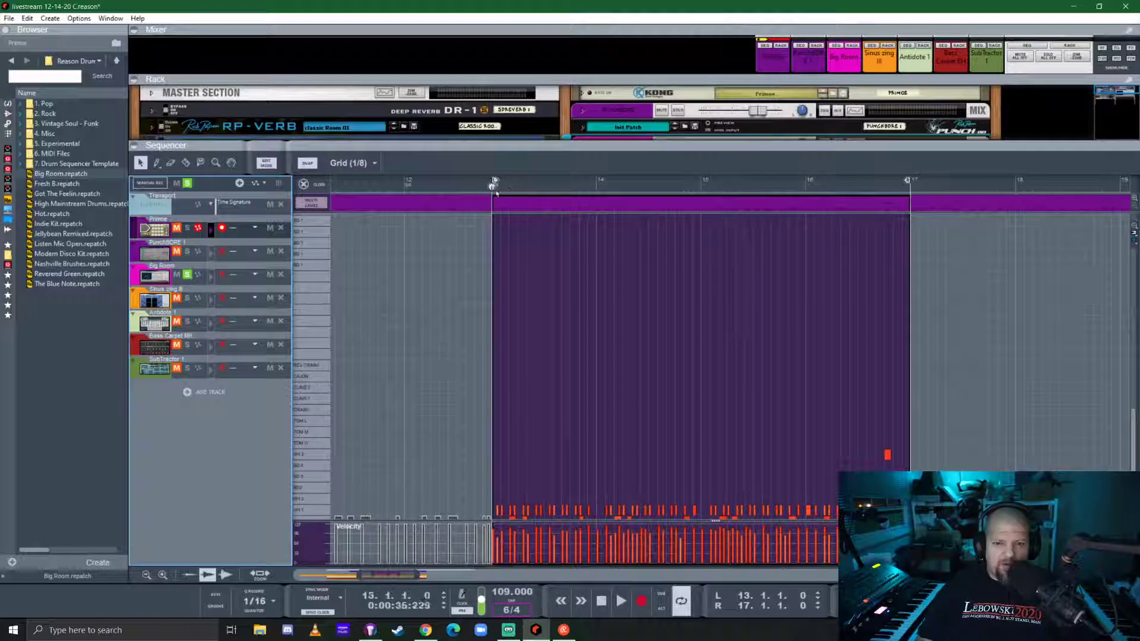
{"action": "key", "text": "space"}
{"action": "scroll", "coordinate": [600, 399], "scroll_direction": "down", "scroll_amount": 1}
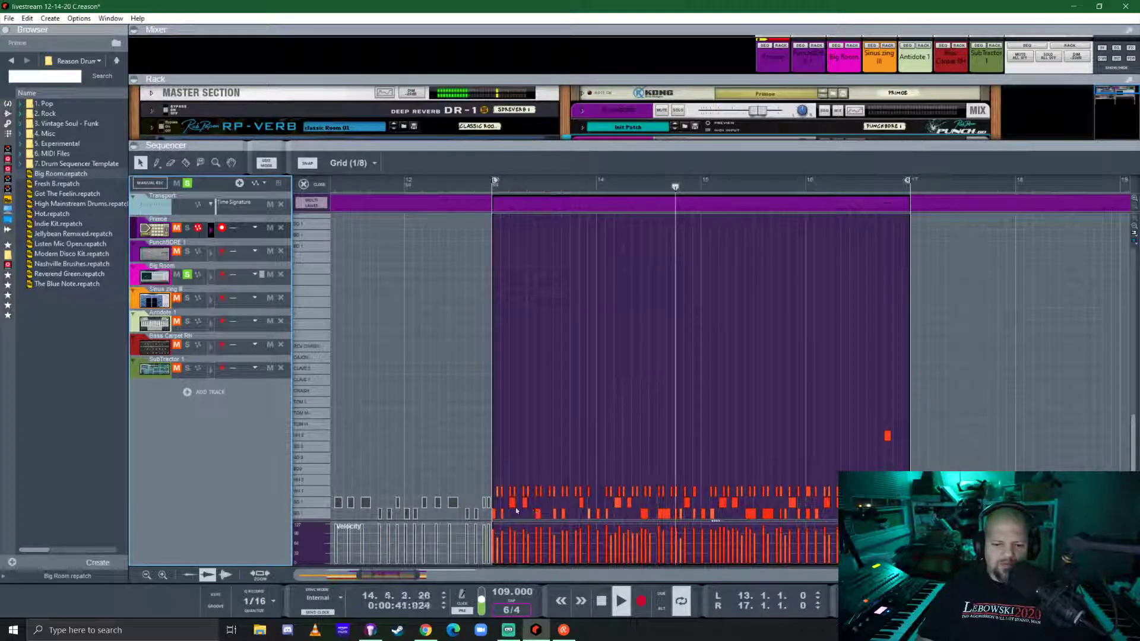
{"action": "left_click_drag", "start_coordinate": [498, 497], "coordinate": [530, 507]}
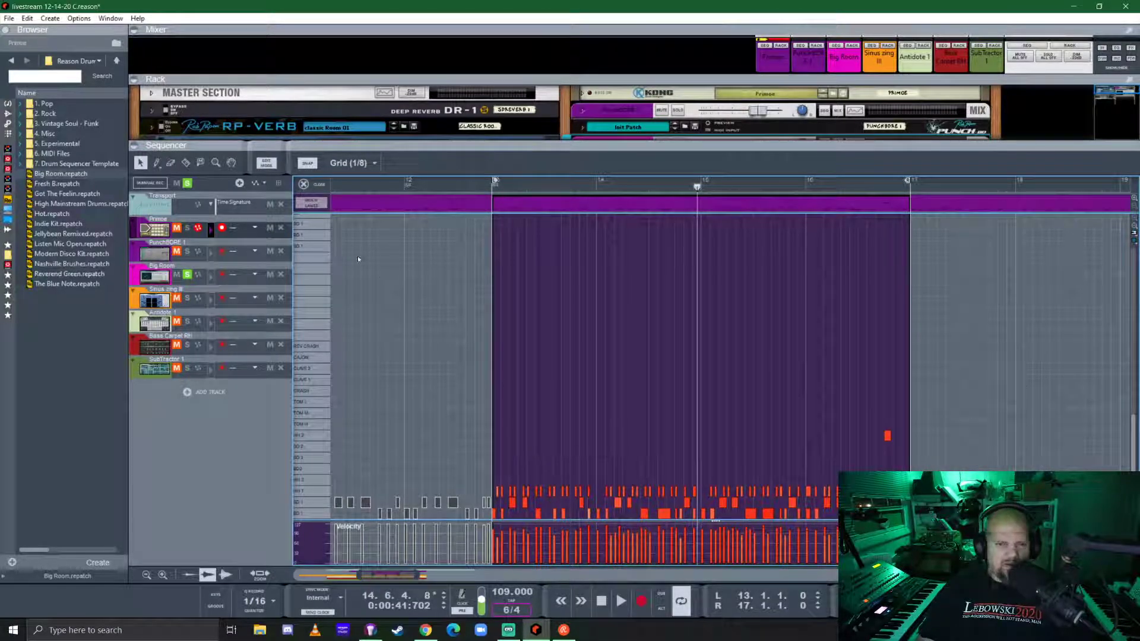
{"action": "left_click", "coordinate": [307, 184]}
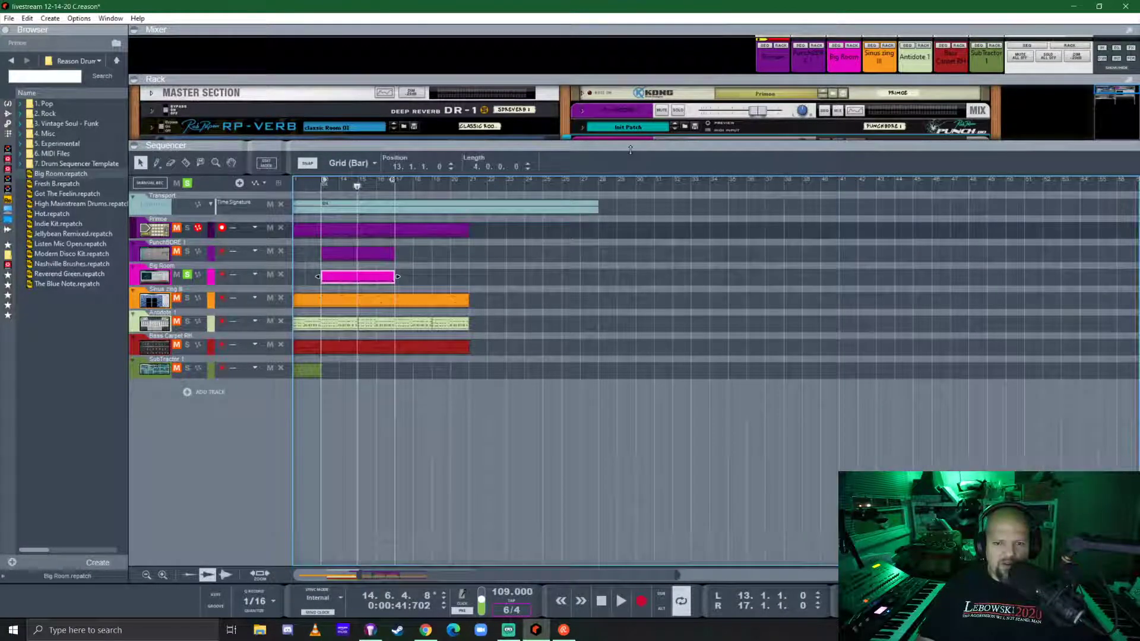
- In the Big Room clip, transpose all the D1 notes up four semitones to F#1
{"action": "double_click", "coordinate": [352, 276]}
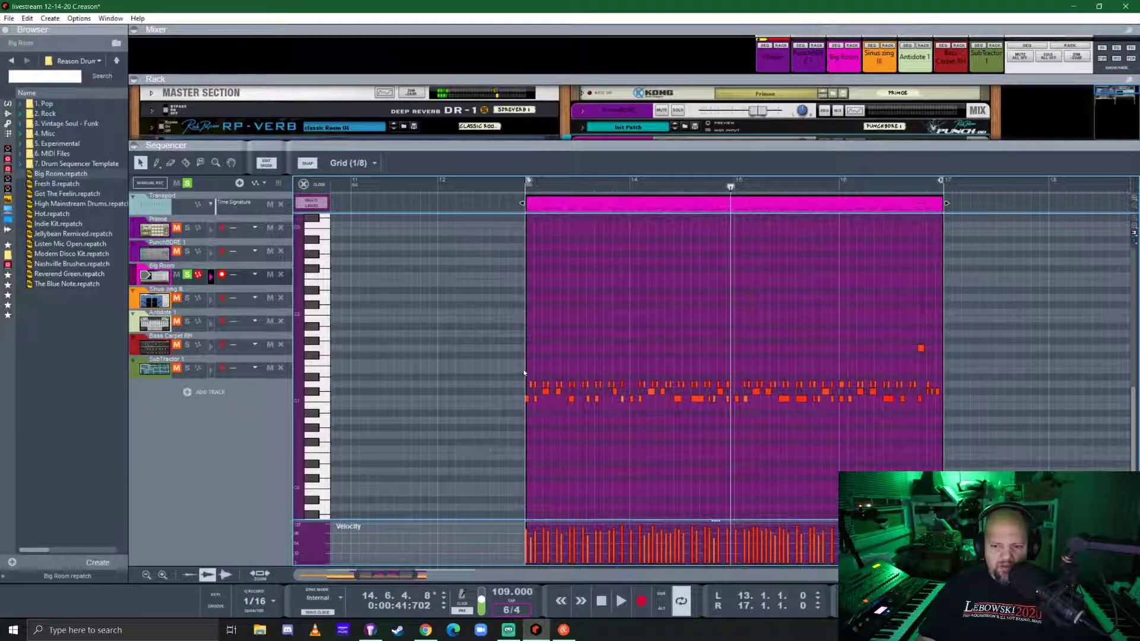
{"action": "left_click_drag", "start_coordinate": [525, 373], "coordinate": [957, 386]}
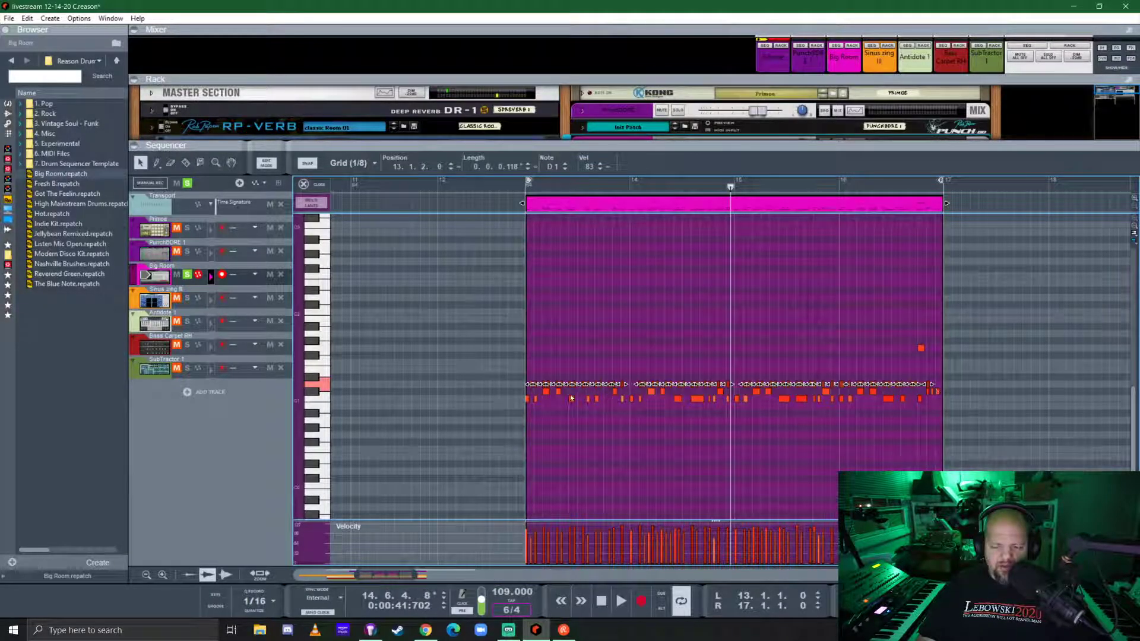
{"action": "key", "text": "Up"}
{"action": "key", "text": "Up"}
{"action": "key", "text": "Up"}
{"action": "key", "text": "Up"}
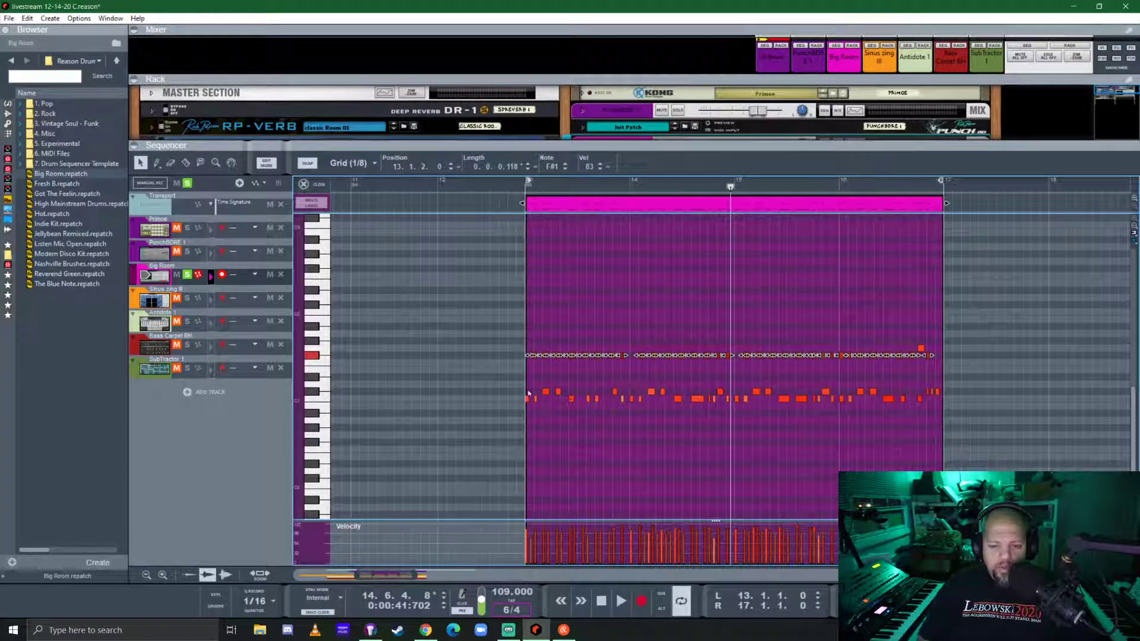
- Transpose the Big Room clip's C#1 notes up one semitone to D1 and play the pattern from bar 13
{"action": "left_click_drag", "start_coordinate": [527, 376], "coordinate": [980, 395]}
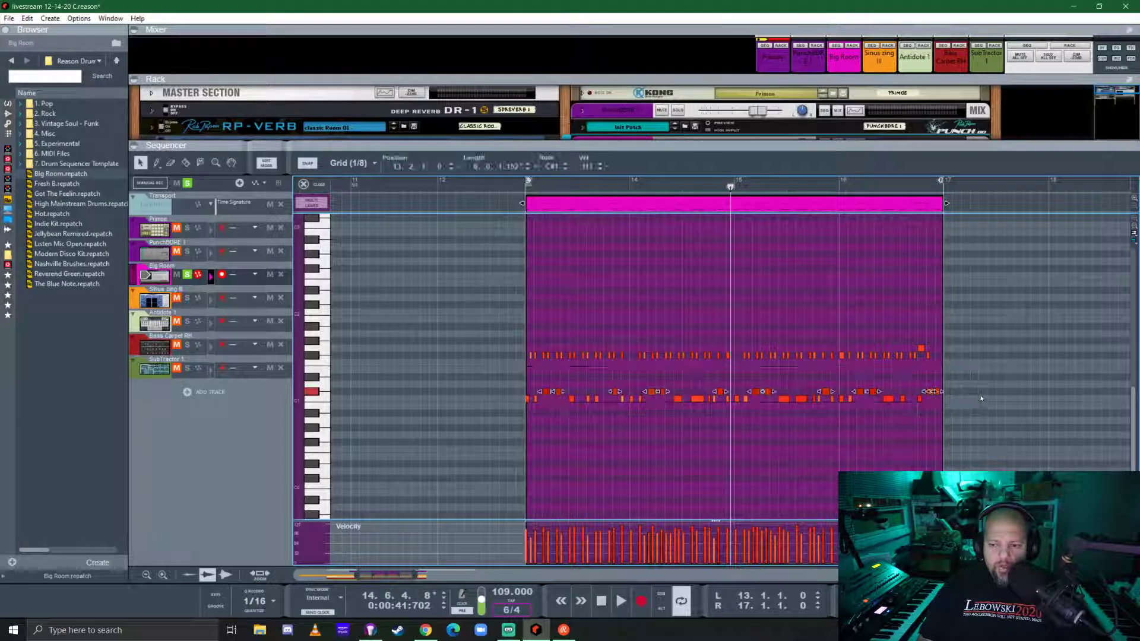
{"action": "key", "text": "Up"}
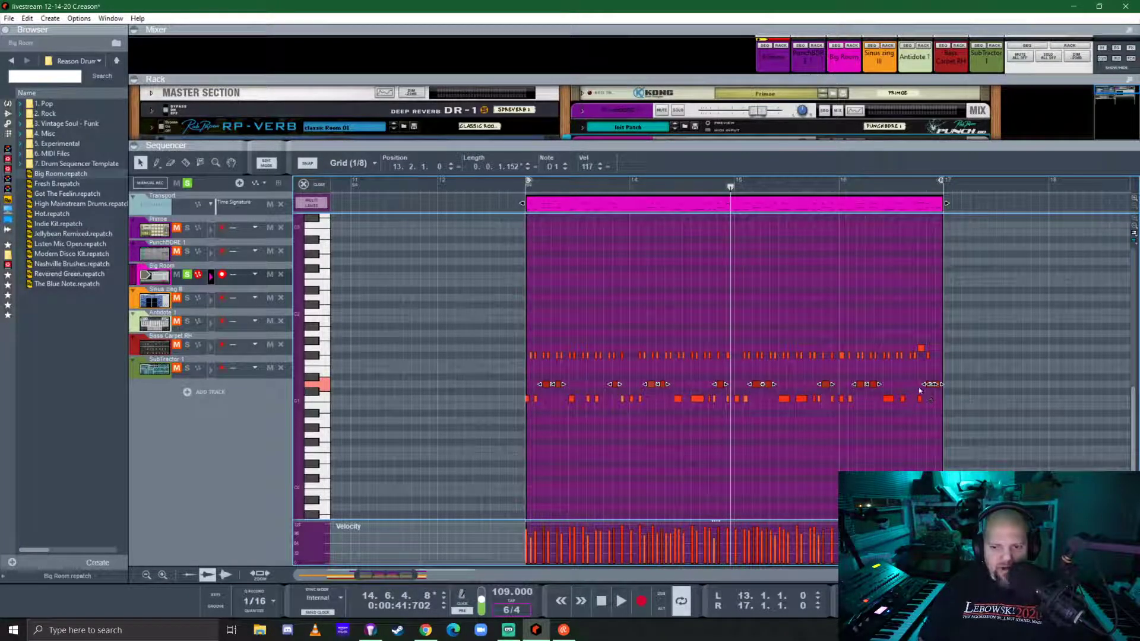
{"action": "left_click", "coordinate": [521, 186]}
{"action": "key", "text": "space"}
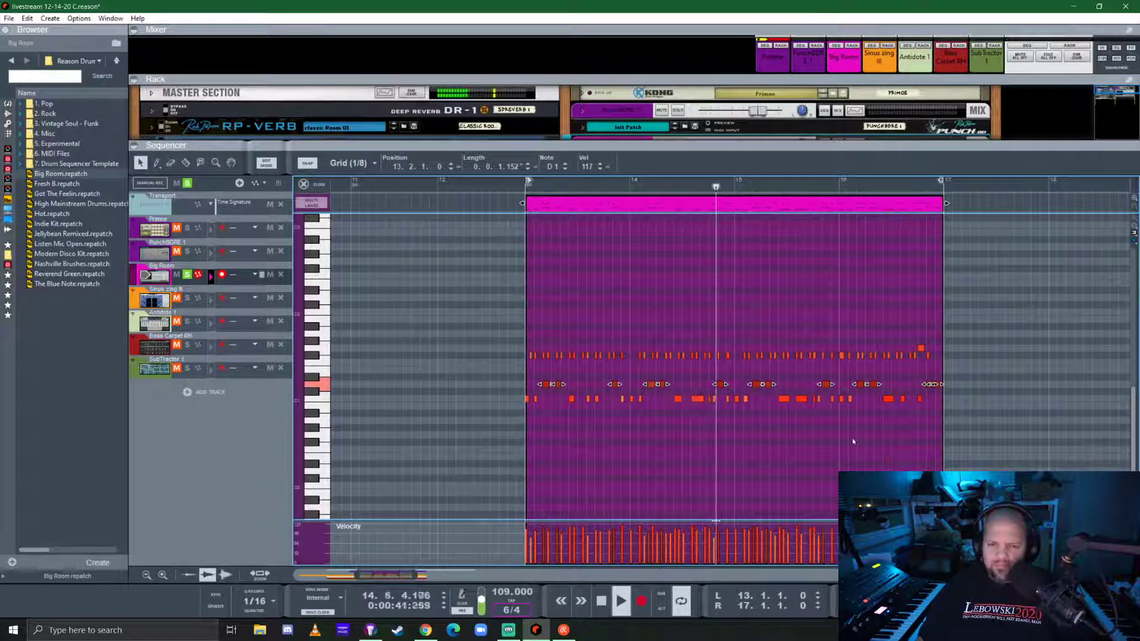
- Return to the arrangement and copy the PunchBD and Big Room clips to bar 17, filling bars 17 to 21
{"action": "left_click", "coordinate": [320, 185]}
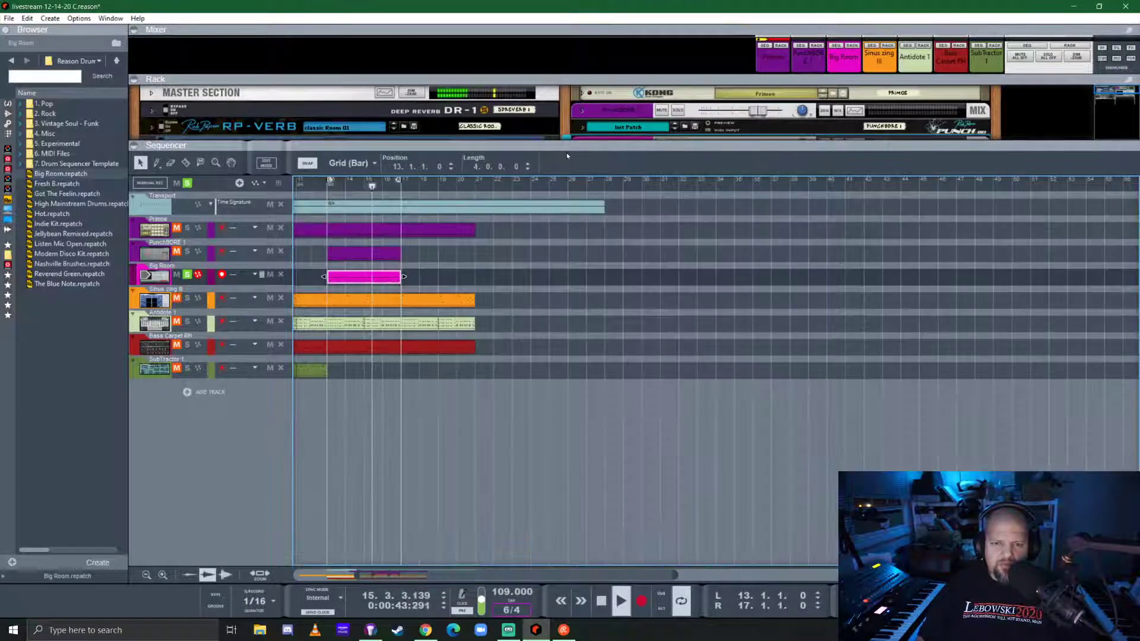
{"action": "left_click_drag", "start_coordinate": [570, 145], "coordinate": [593, 347]}
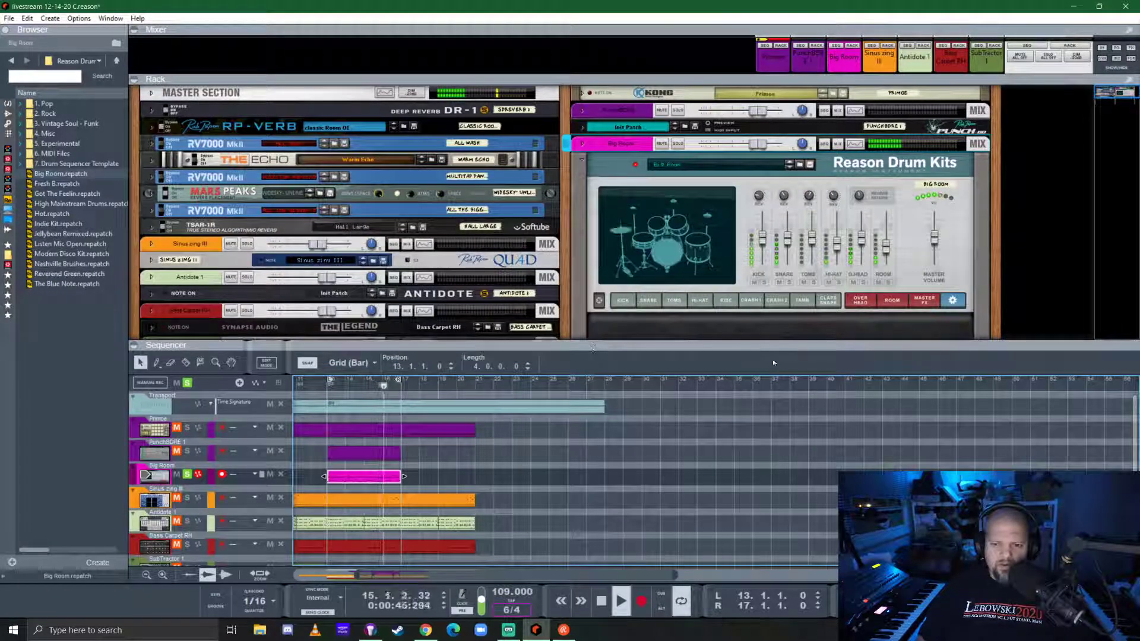
{"action": "left_click", "coordinate": [935, 232]}
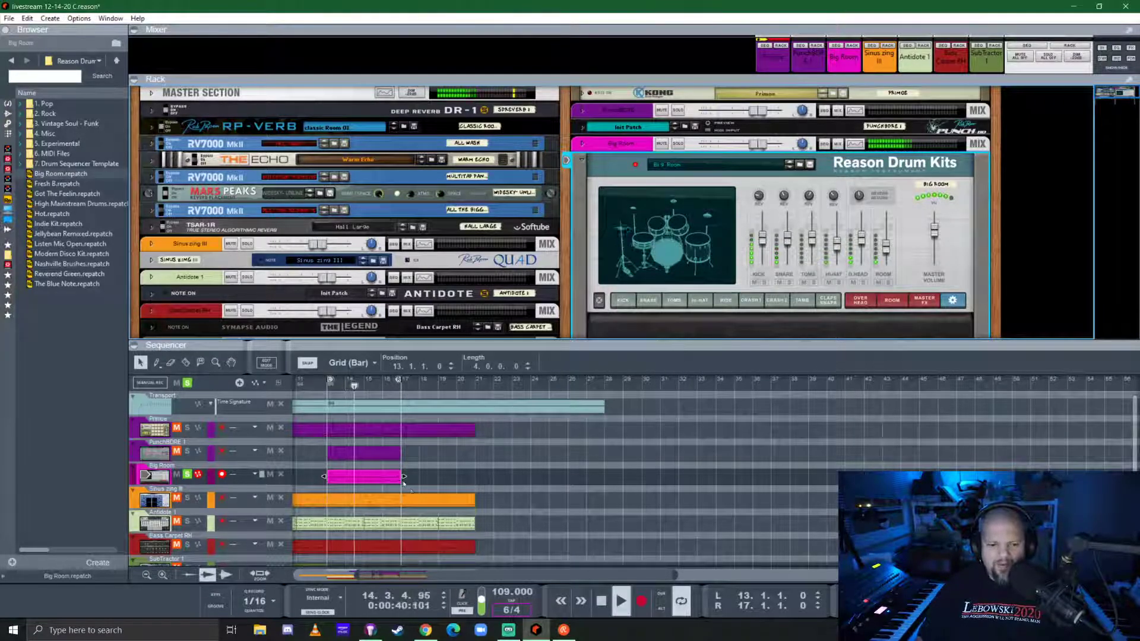
{"action": "left_click_drag", "start_coordinate": [444, 486], "coordinate": [425, 449]}
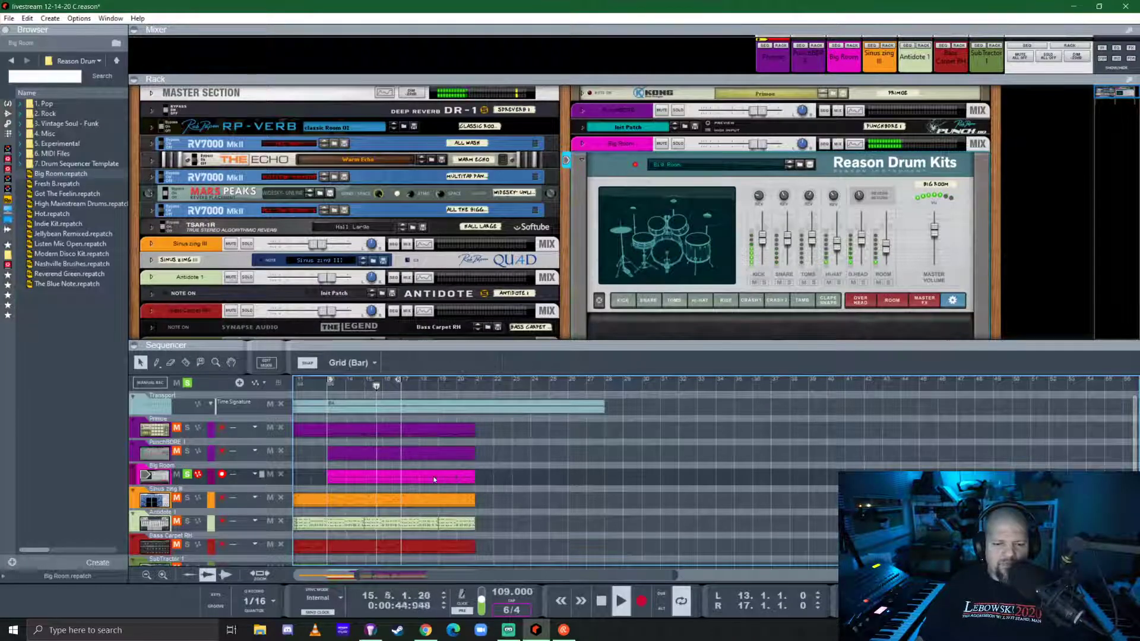
- In the Big Room clip at bar 17, duplicate the last high note in bar 20 into two earlier, progressively higher notes and play from bar 20
{"action": "double_click", "coordinate": [439, 476]}
{"action": "left_click_drag", "start_coordinate": [631, 346], "coordinate": [631, 163]}
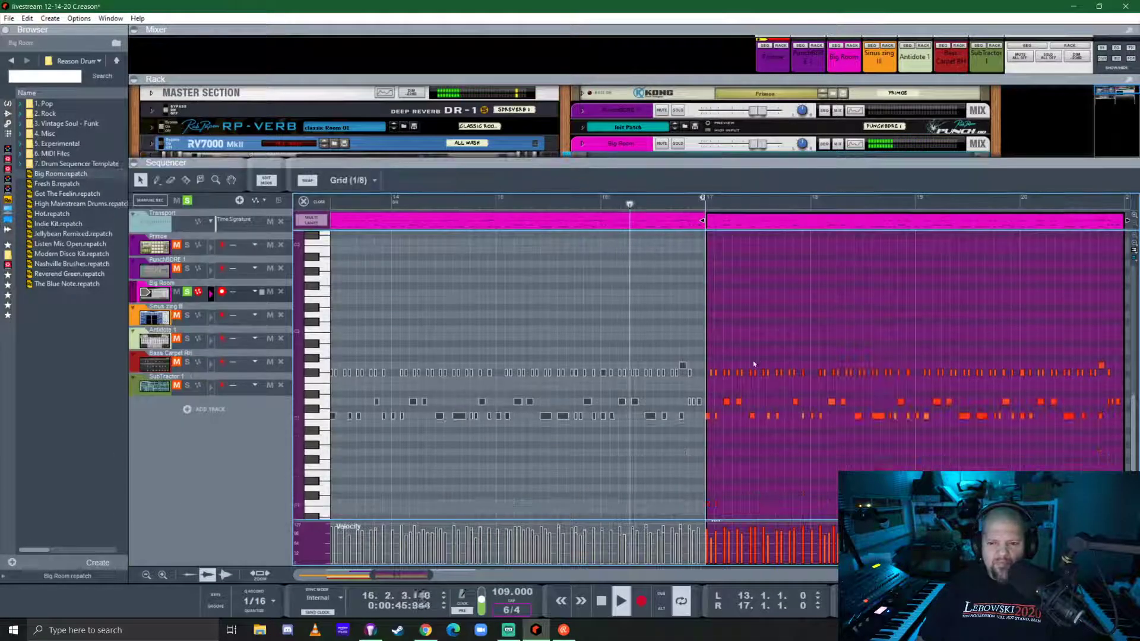
{"action": "scroll", "coordinate": [657, 361], "scroll_direction": "right", "scroll_amount": 5}
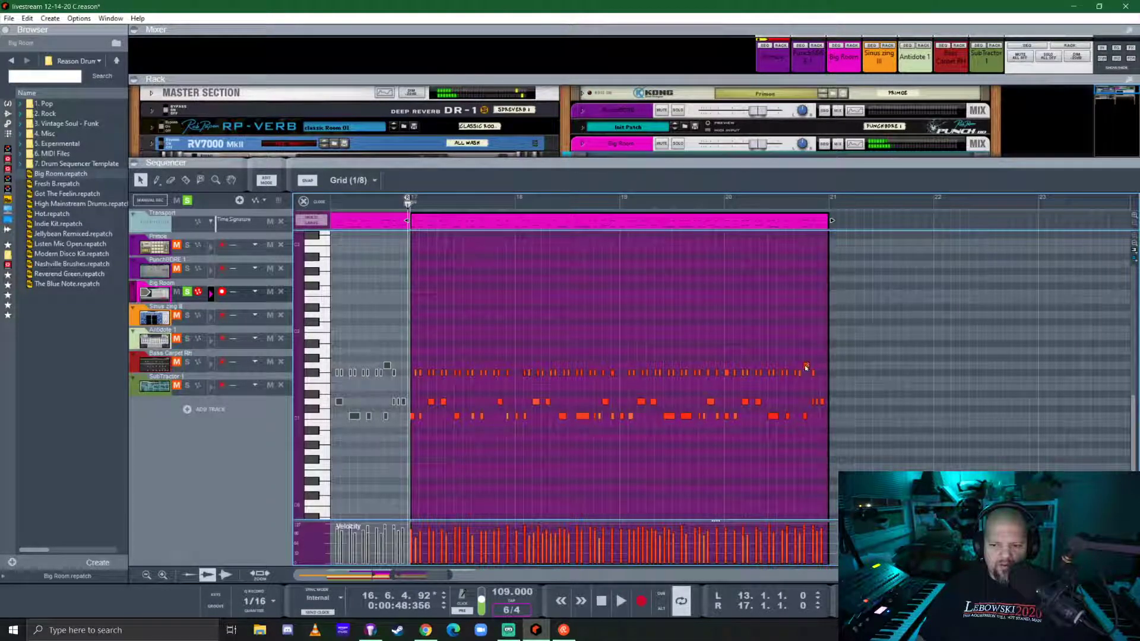
{"action": "left_click_drag", "start_coordinate": [806, 368], "coordinate": [806, 363]}
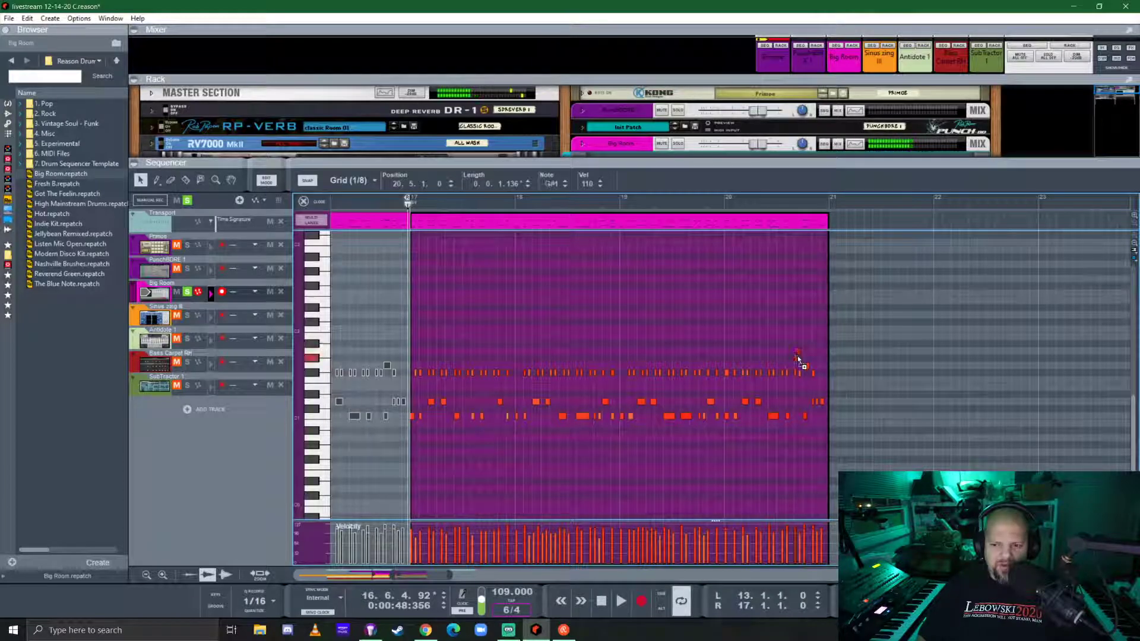
{"action": "left_click_drag", "start_coordinate": [796, 355], "coordinate": [799, 359]}
{"action": "left_click", "coordinate": [717, 205]}
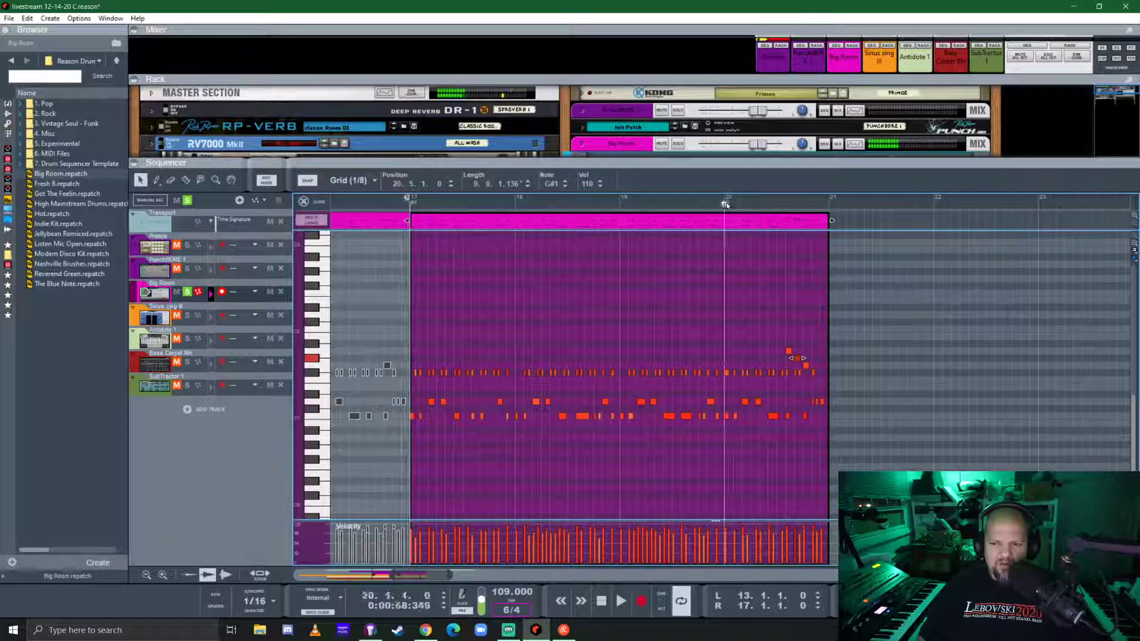
{"action": "key", "text": "space"}
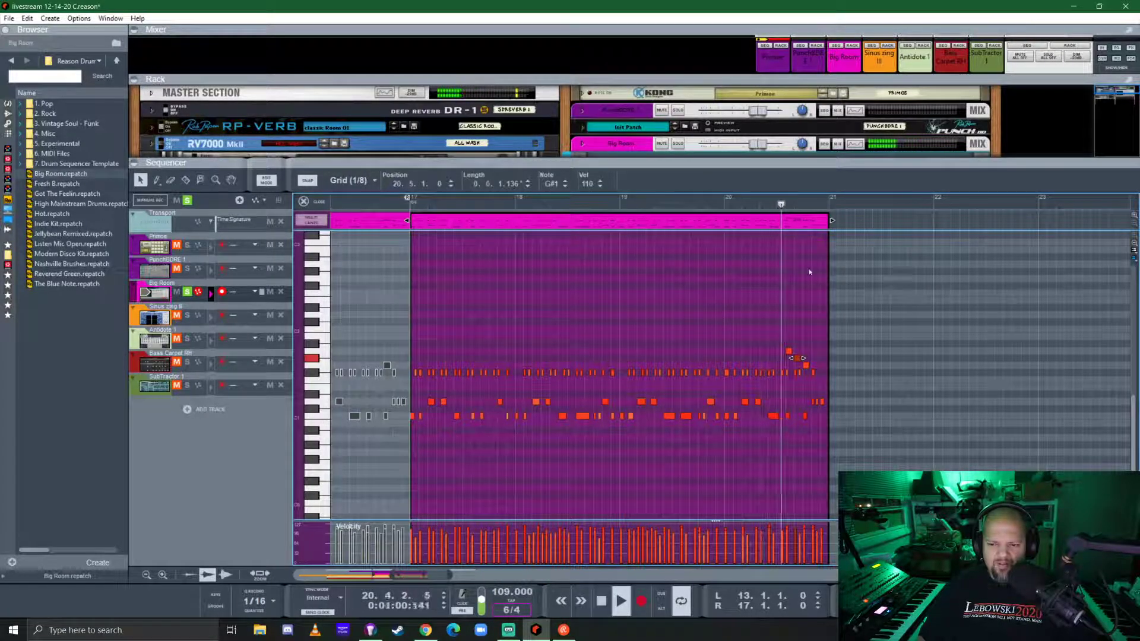
{"action": "left_click", "coordinate": [751, 272]}
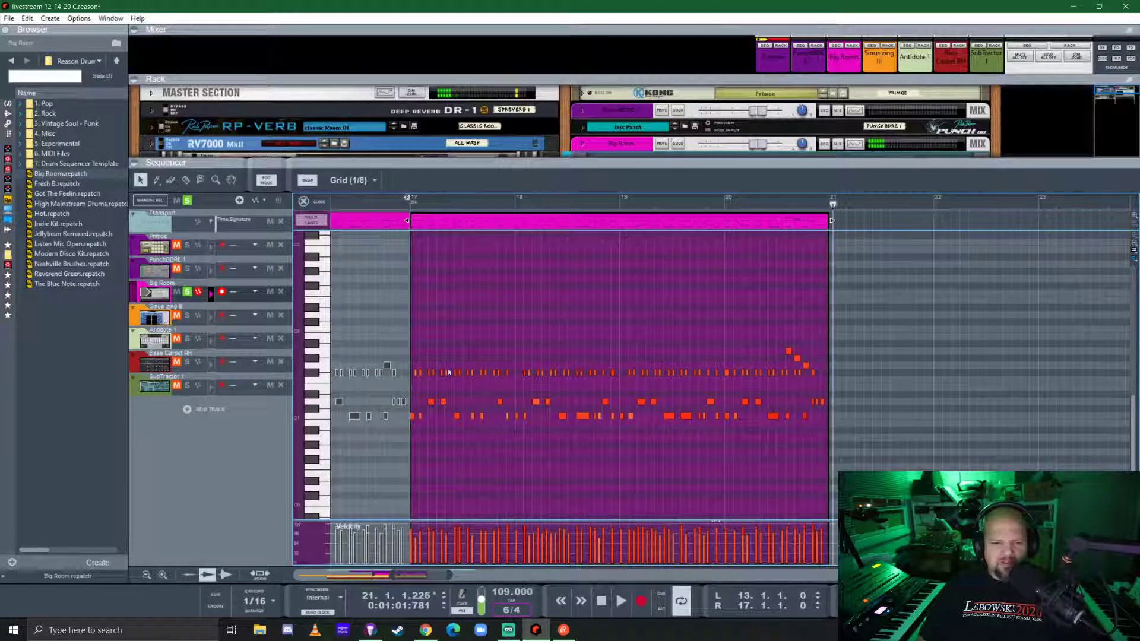
- Clear the Big Room solo and play the full mix from bar 13 with the rack enlarged
{"action": "scroll", "coordinate": [449, 373], "scroll_direction": "left", "scroll_amount": 3}
{"action": "scroll", "coordinate": [572, 333], "scroll_direction": "down", "scroll_amount": 2}
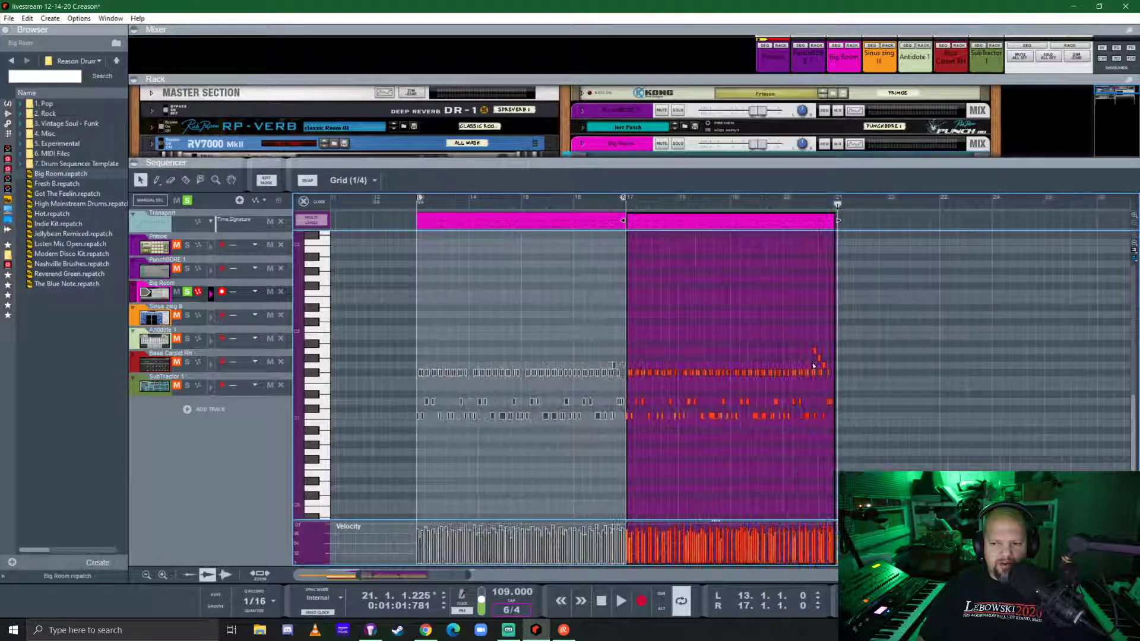
{"action": "left_click", "coordinate": [418, 206]}
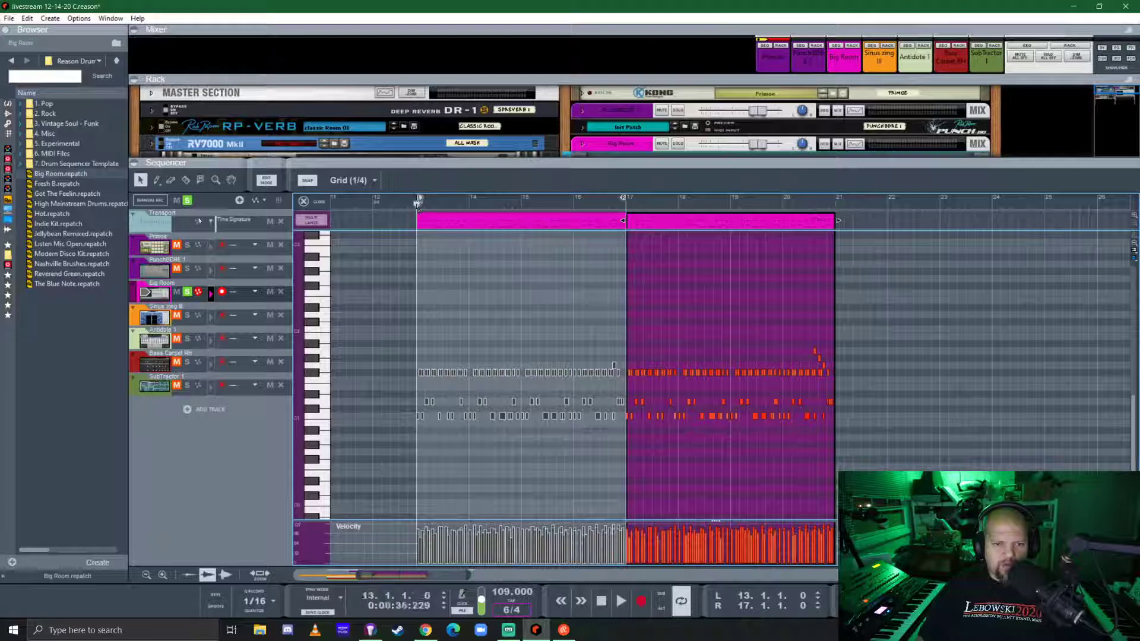
{"action": "left_click", "coordinate": [187, 202]}
{"action": "left_click_drag", "start_coordinate": [688, 164], "coordinate": [689, 381]}
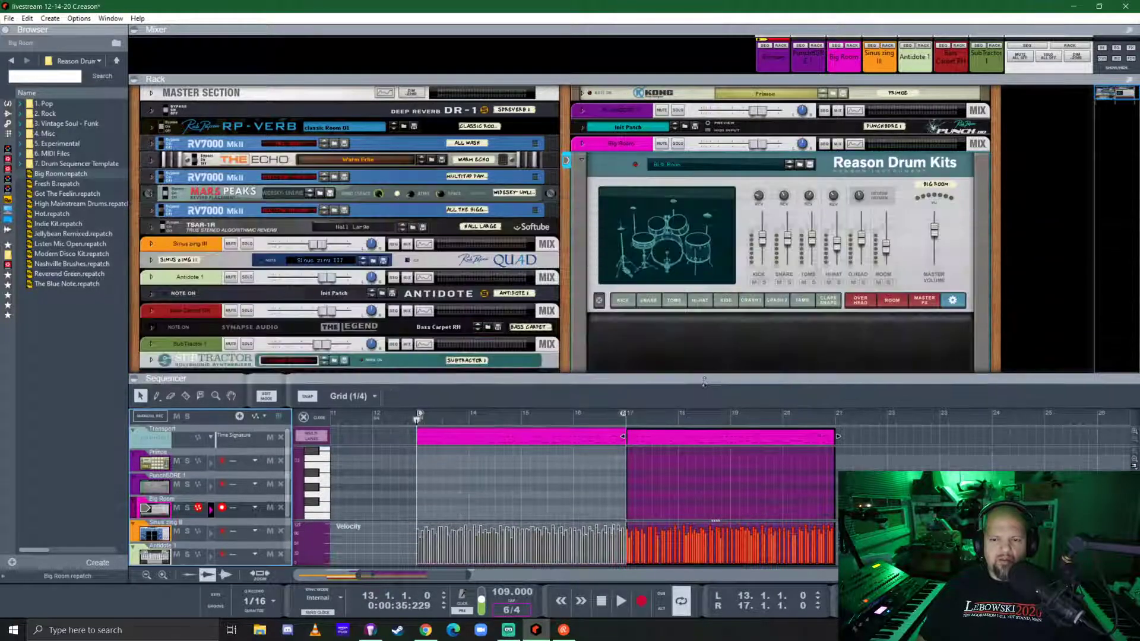
{"action": "key", "text": "space"}
{"action": "scroll", "coordinate": [714, 263], "scroll_direction": "up", "scroll_amount": 1}
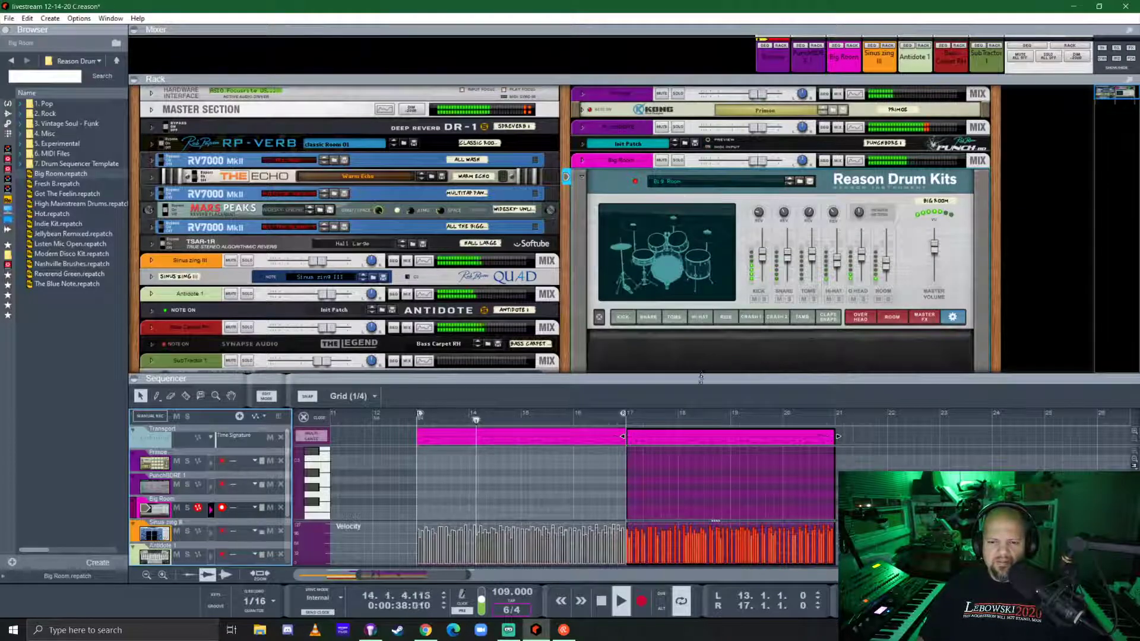
- Return to the arrangement and delete the Kong drum clip spanning bars 17 to 21
{"action": "key", "text": "ctrl+e"}
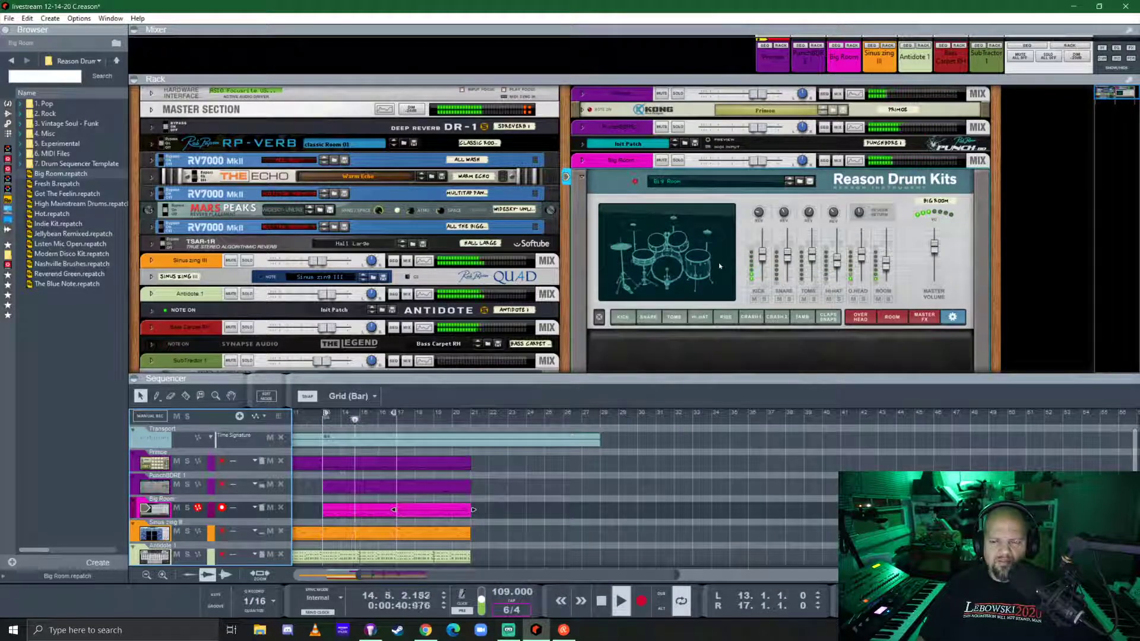
{"action": "left_click", "coordinate": [440, 462]}
{"action": "key", "text": "Delete"}
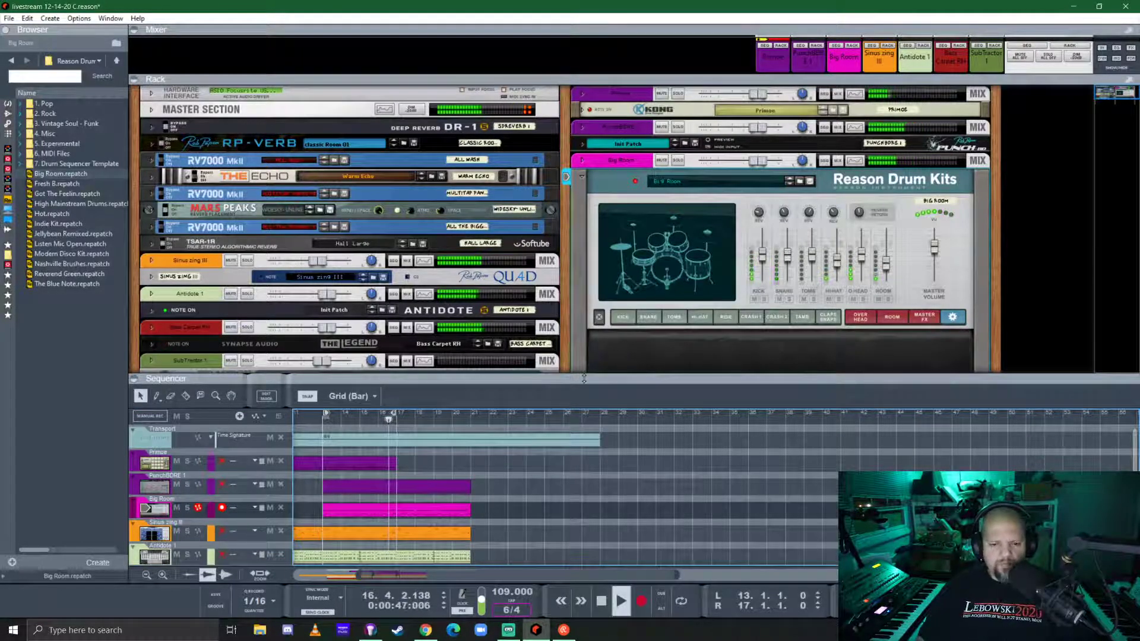
- Enlarge the sequencer and move the loop range to bars 17 to 21
{"action": "left_click_drag", "start_coordinate": [535, 378], "coordinate": [534, 209]}
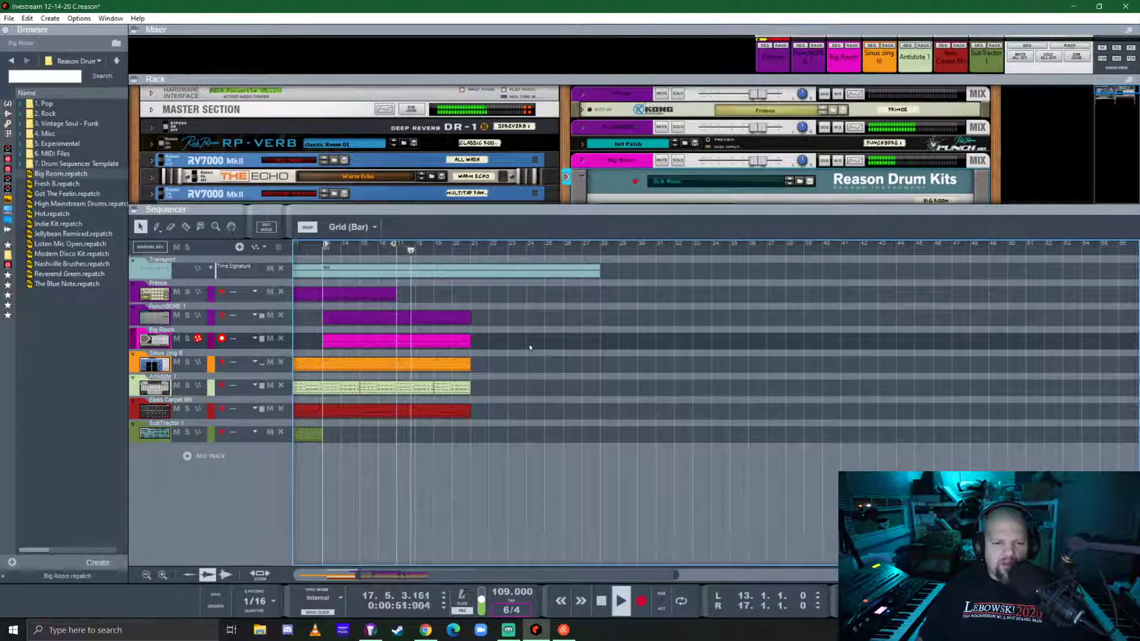
{"action": "left_click_drag", "start_coordinate": [394, 245], "coordinate": [470, 245]}
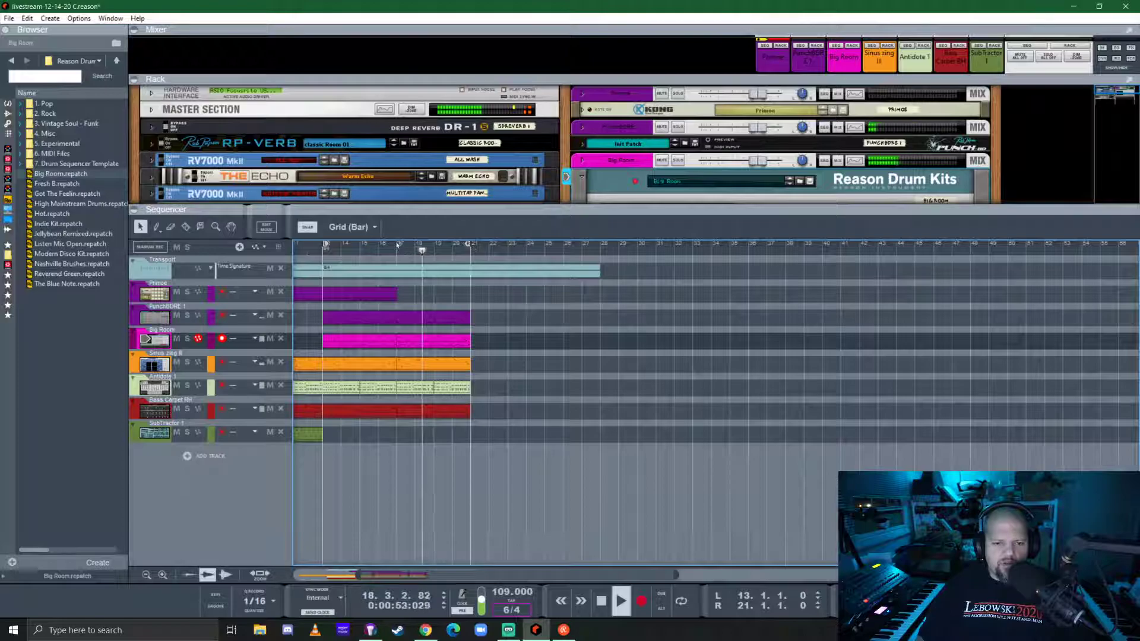
{"action": "left_click_drag", "start_coordinate": [326, 244], "coordinate": [400, 245]}
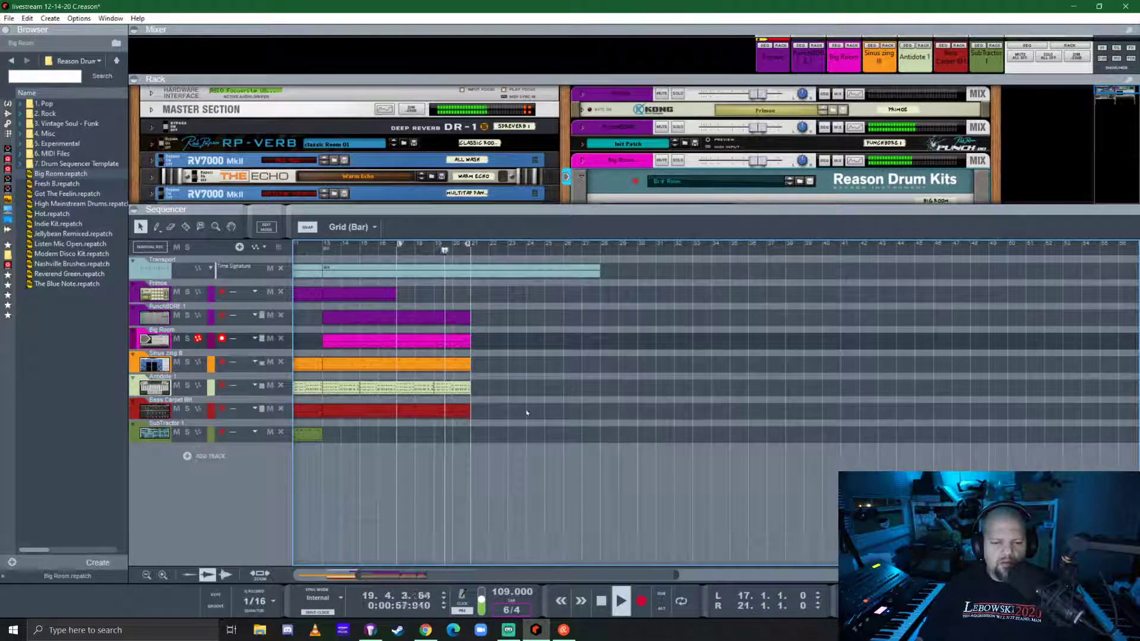
- Copy the four-bar Bass Carpet RH, Antidote, PunchBD and Big Room clips from bar 17 to bar 21
{"action": "left_click", "coordinate": [417, 415]}
{"action": "left_click_drag", "start_coordinate": [417, 422], "coordinate": [473, 414]}
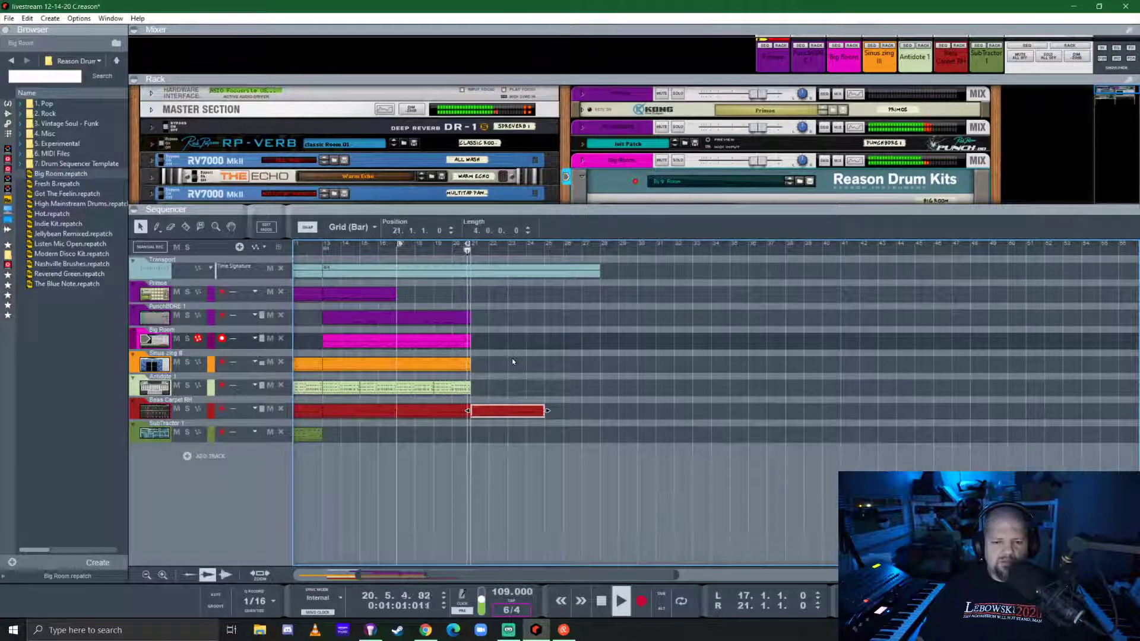
{"action": "key", "text": "space"}
{"action": "left_click_drag", "start_coordinate": [506, 388], "coordinate": [481, 318]}
- Set the loop range to bars 21 to 25 and play the new section
{"action": "left_click", "coordinate": [544, 244], "text": "alt"}
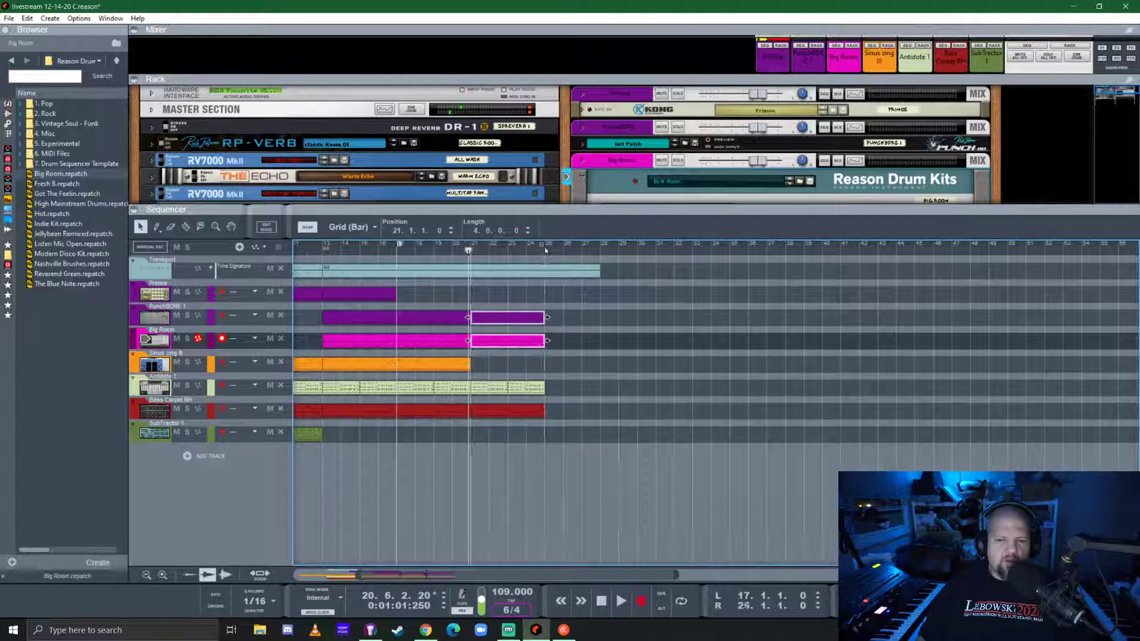
{"action": "left_click", "coordinate": [473, 244], "text": "ctrl"}
{"action": "key", "text": "space"}
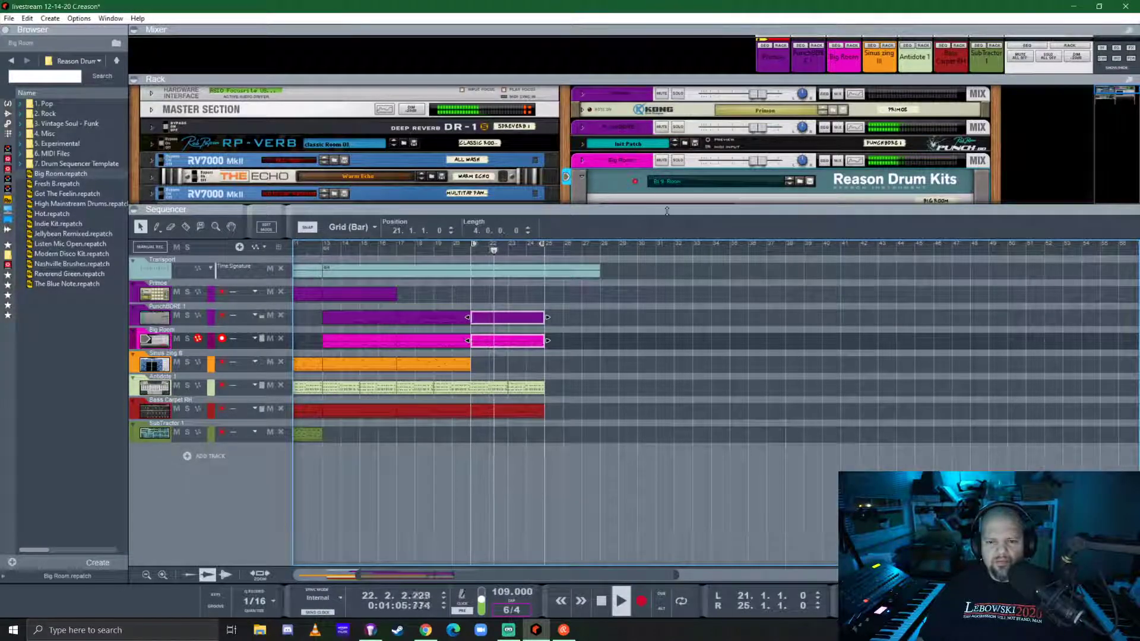
- Solo the Big Room channel to listen to its part in the rack, then turn the solo off
{"action": "left_click_drag", "start_coordinate": [674, 210], "coordinate": [679, 386]}
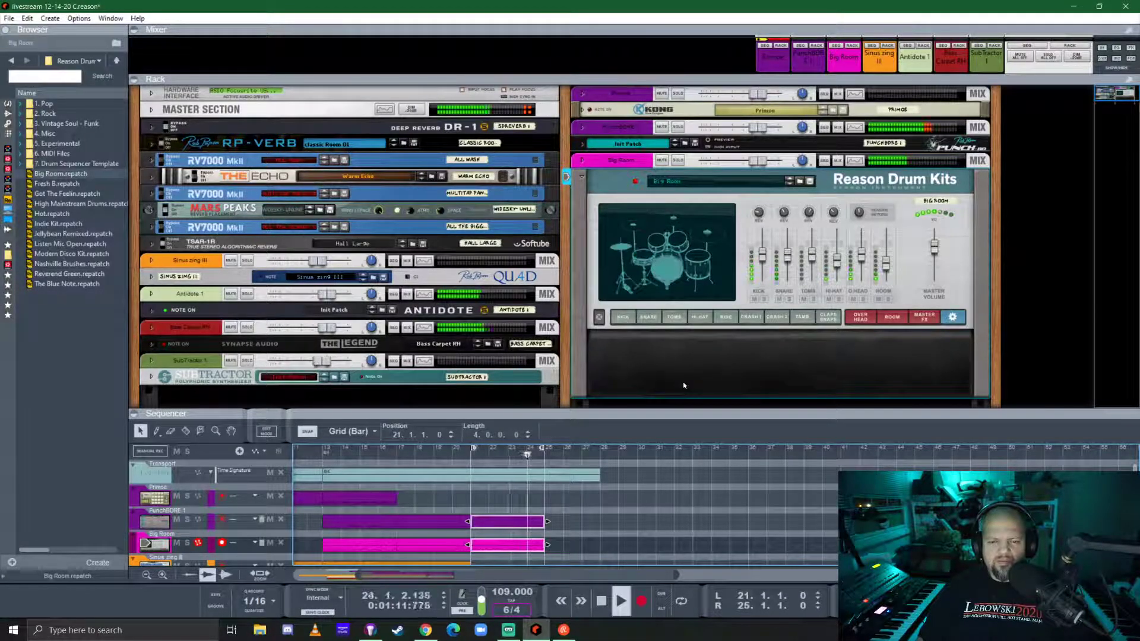
{"action": "left_click", "coordinate": [675, 160]}
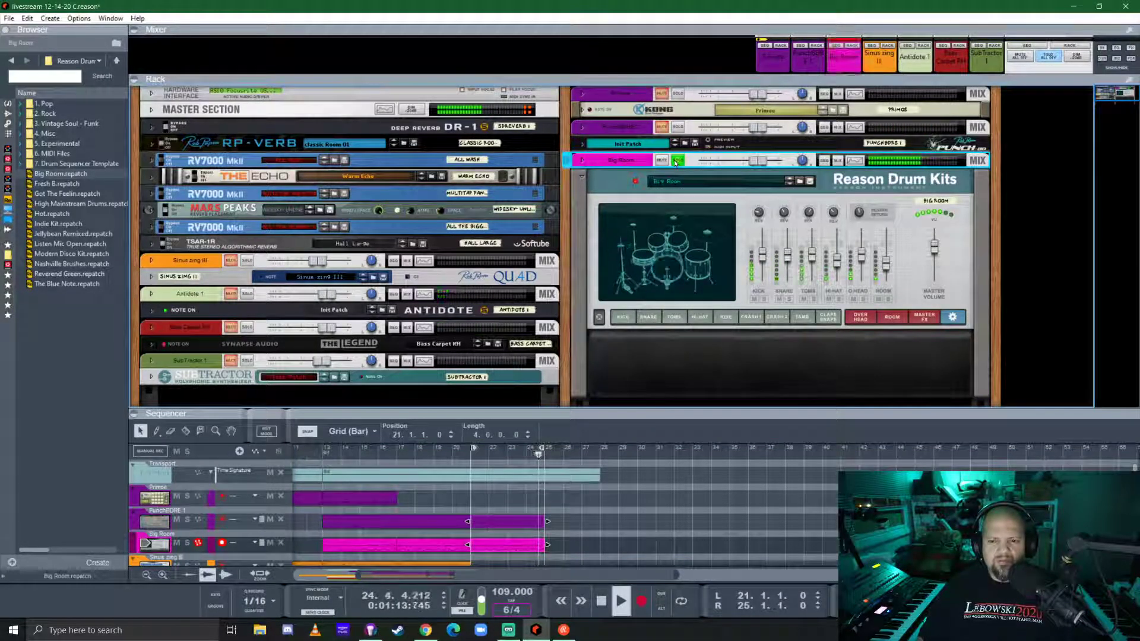
{"action": "key", "text": "space"}
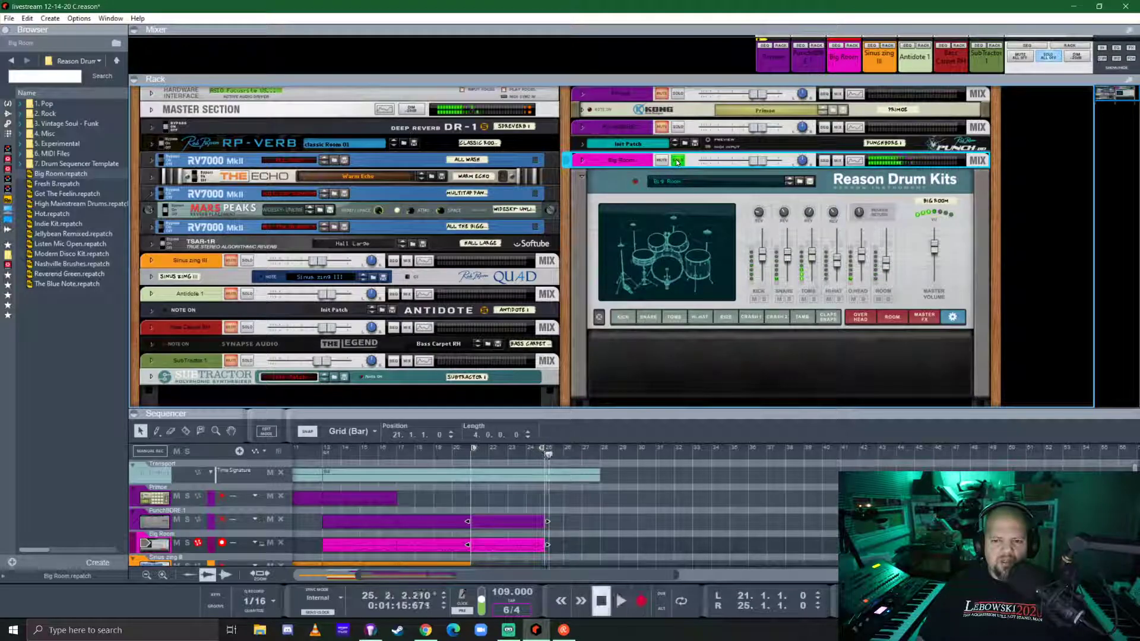
{"action": "key", "text": "l"}
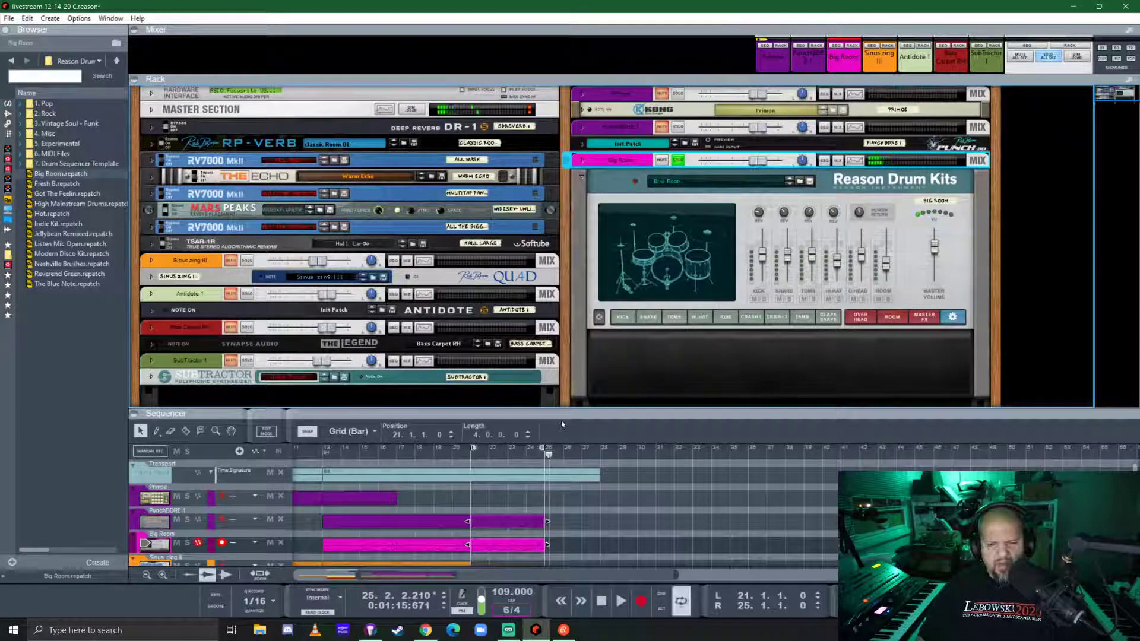
{"action": "left_click", "coordinate": [679, 162]}
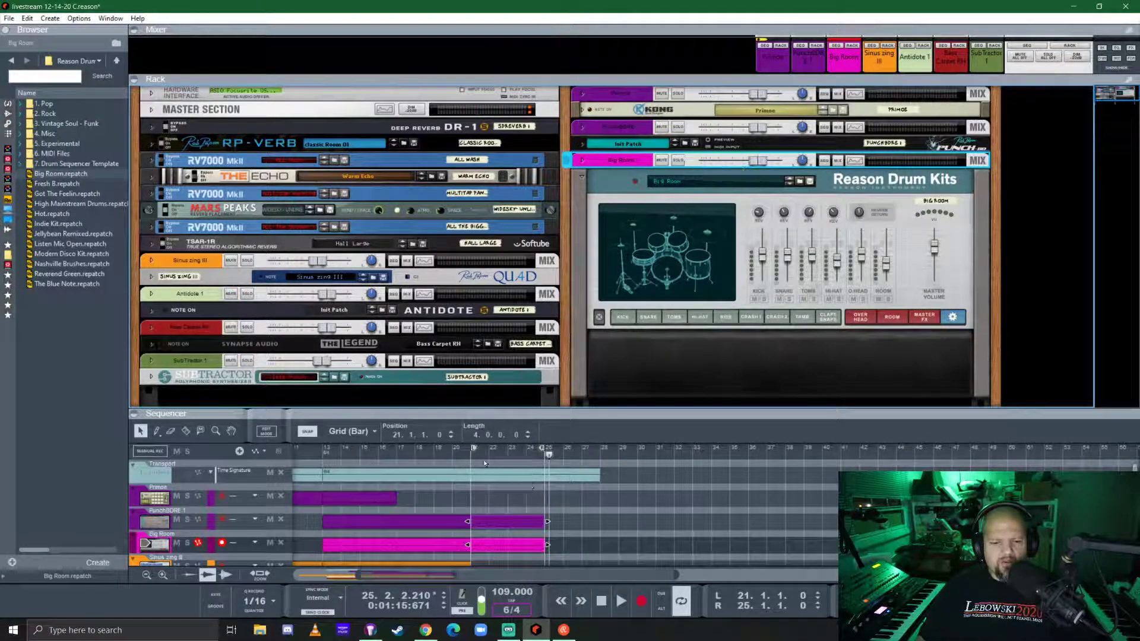
- Play from bar 20 with PunchBD muted, then unmute it to compare the drum mix
{"action": "left_click", "coordinate": [464, 455]}
{"action": "left_click", "coordinate": [661, 126]}
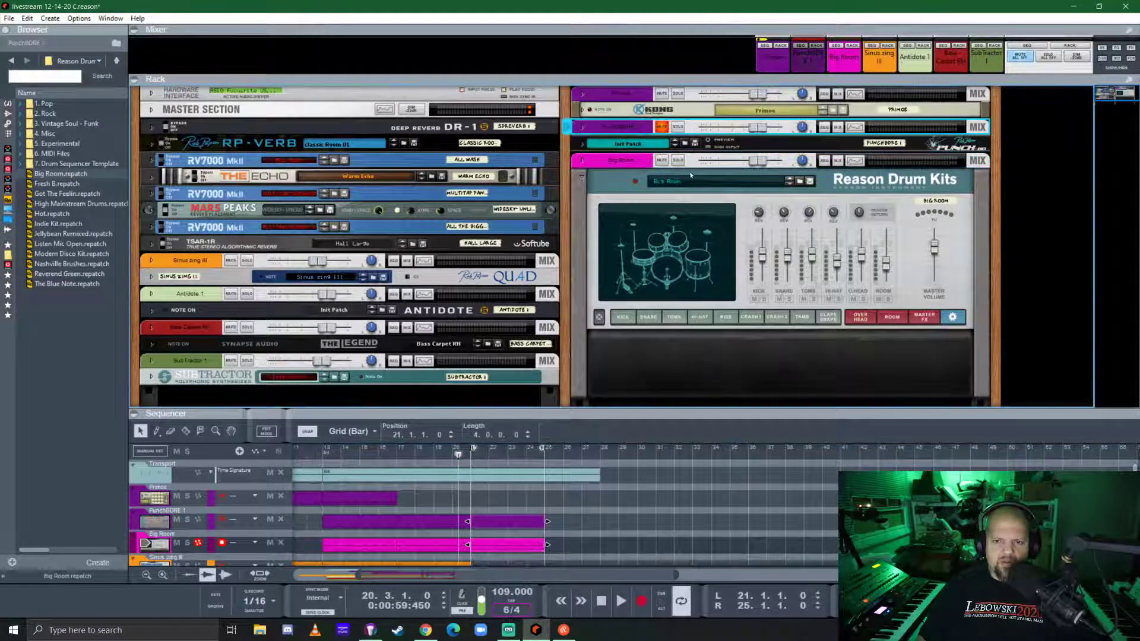
{"action": "key", "text": "space"}
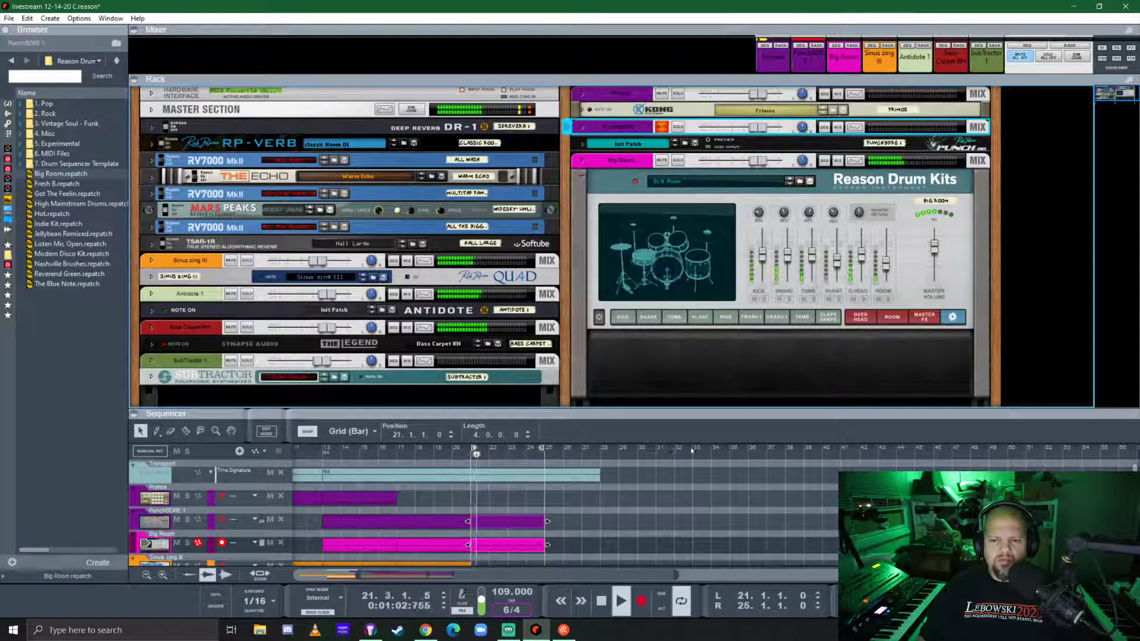
{"action": "left_click", "coordinate": [661, 127]}
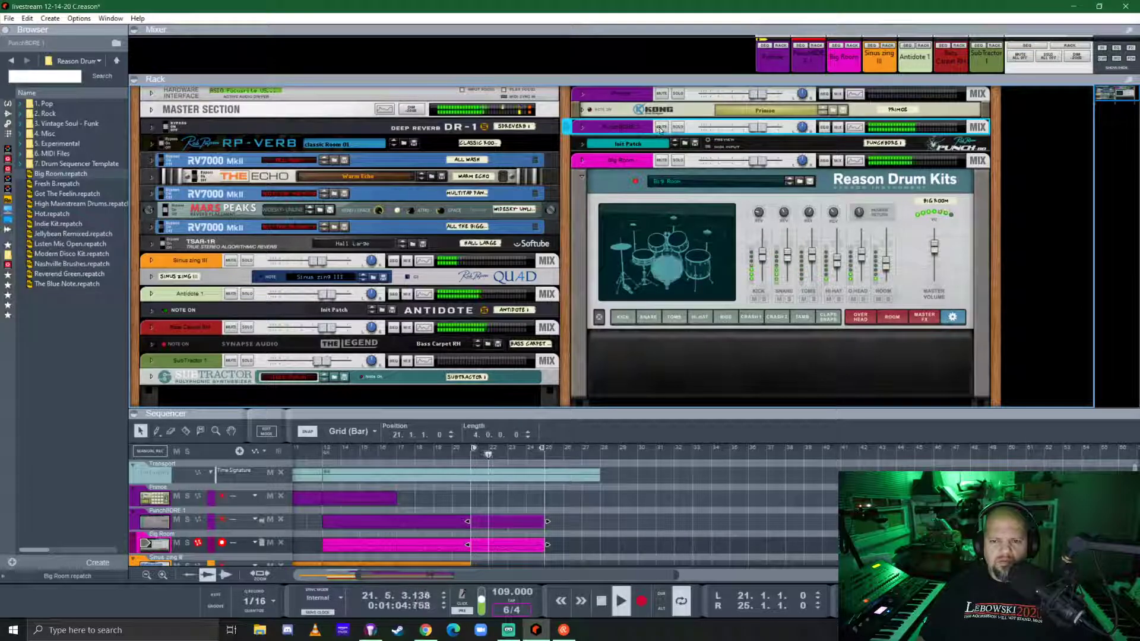
- Readjust the PunchBD channel level slightly and raise the Big Room channel level to 3.36 dB during playback
{"action": "mouse_move", "coordinate": [767, 124]}
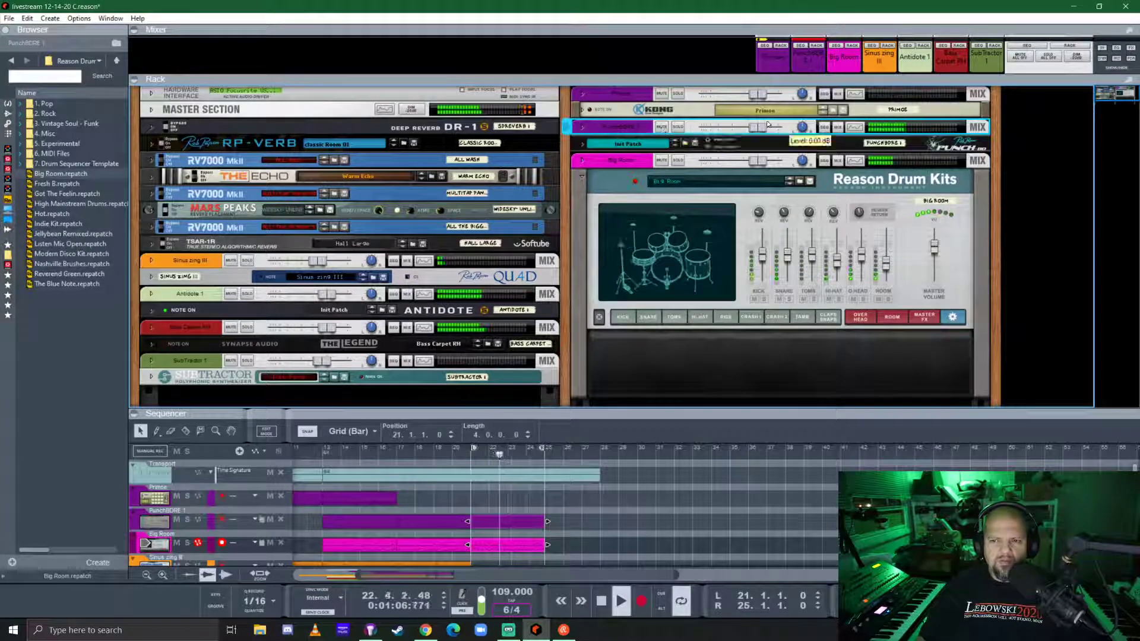
{"action": "left_click_drag", "start_coordinate": [768, 124], "coordinate": [762, 131]}
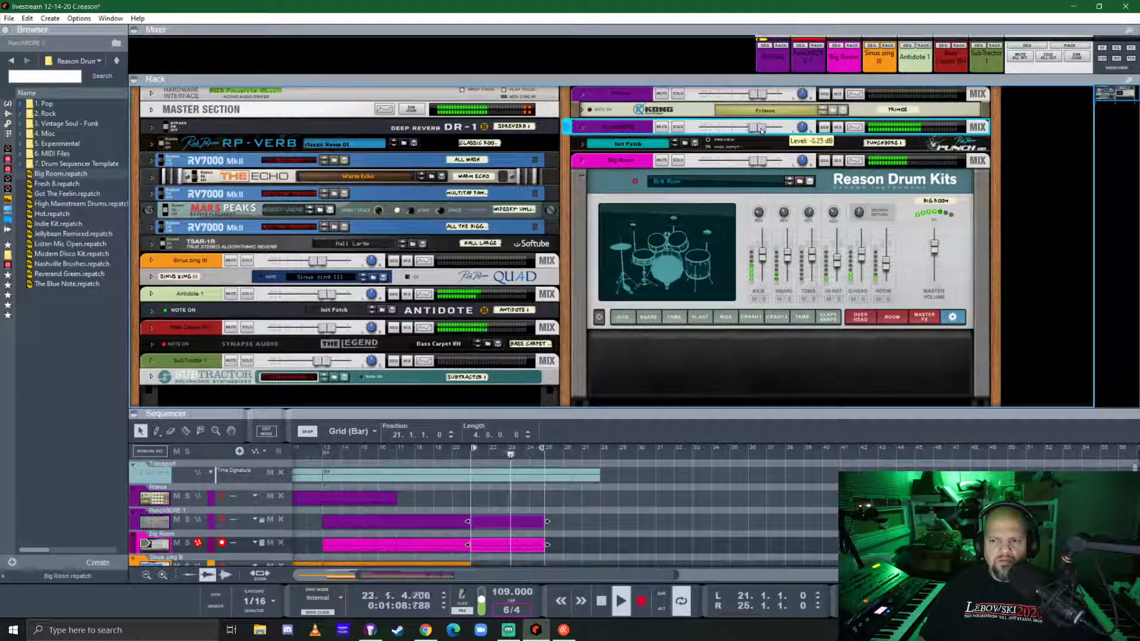
{"action": "left_click", "coordinate": [760, 165]}
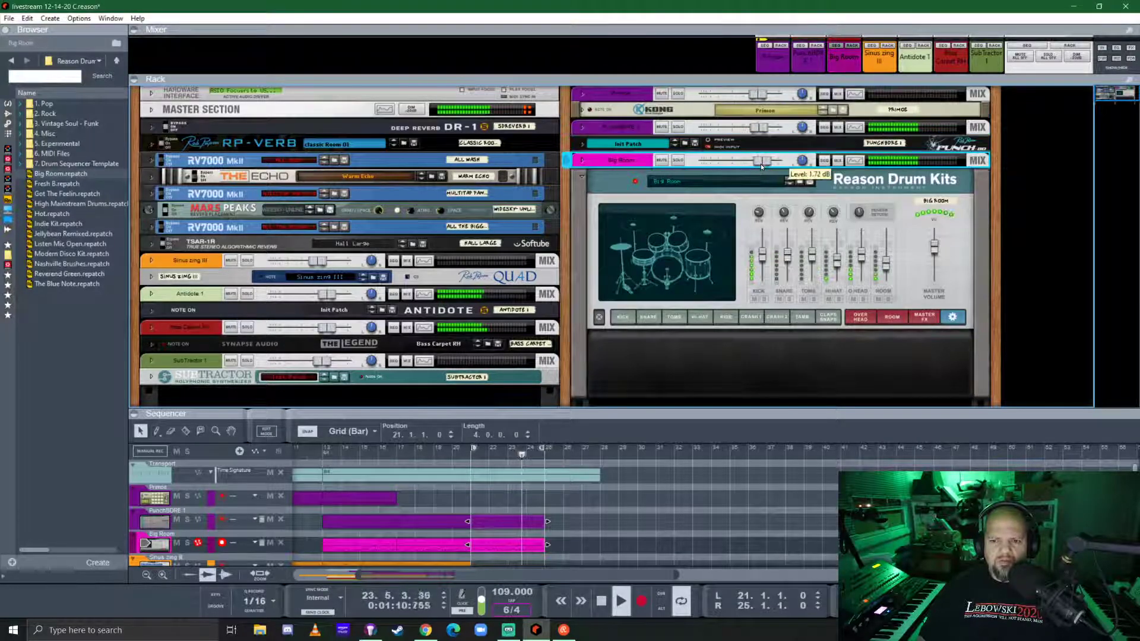
{"action": "left_click_drag", "start_coordinate": [761, 164], "coordinate": [764, 164]}
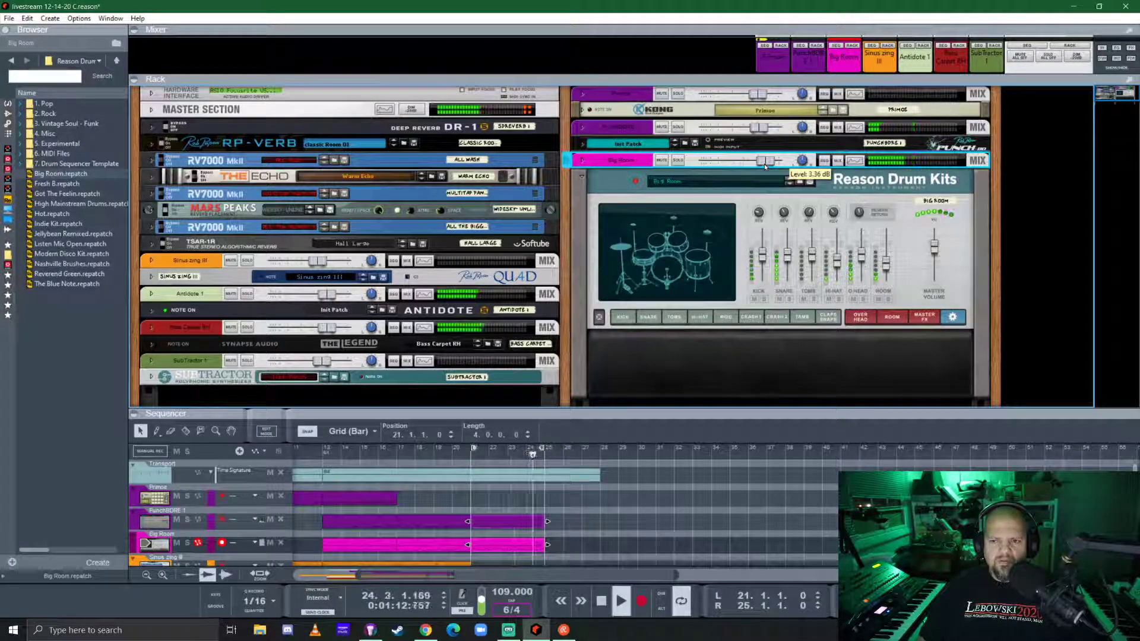
{"action": "key", "text": "space"}
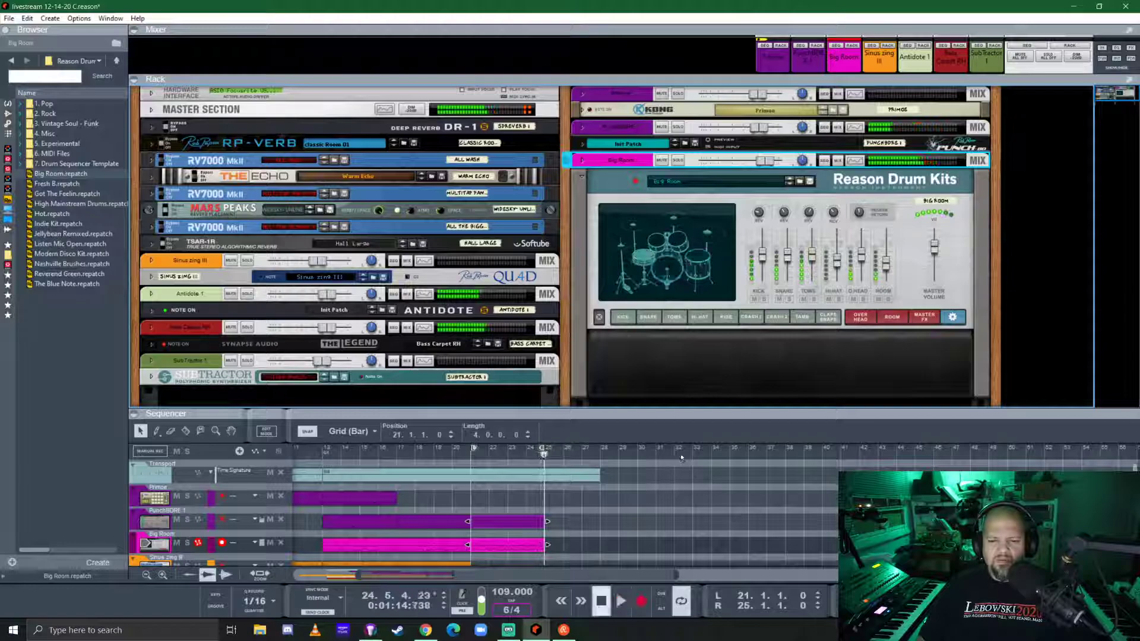
- Unfold the PunchBD device, listen to it soloed from bar 21, then turn the solo off and fold it again
{"action": "left_click", "coordinate": [473, 455]}
{"action": "left_click_drag", "start_coordinate": [692, 413], "coordinate": [694, 474]}
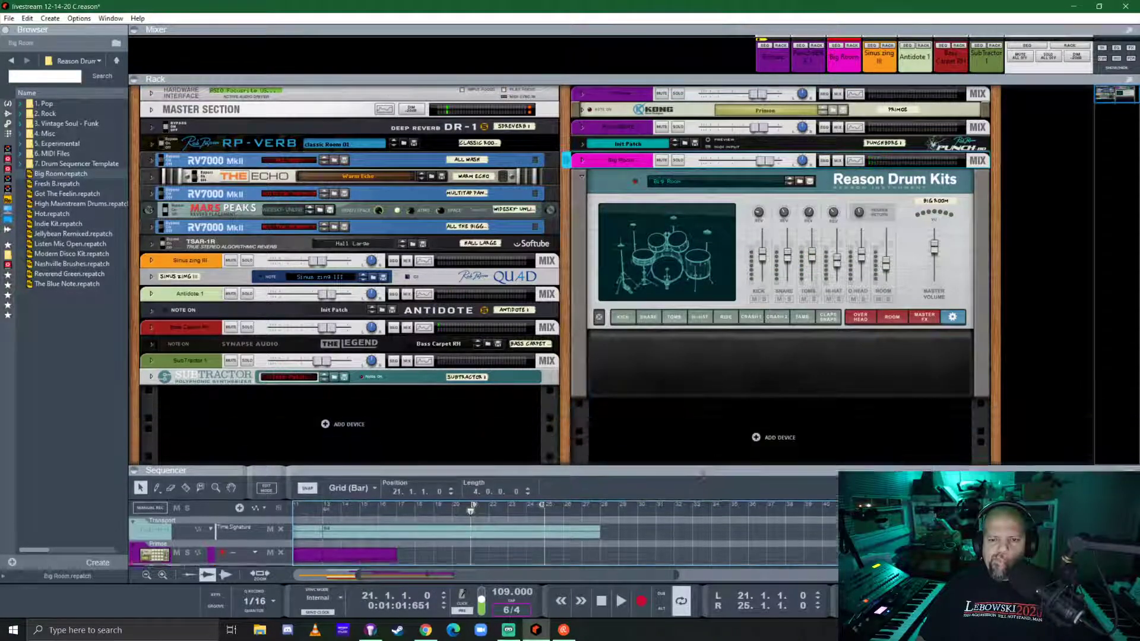
{"action": "left_click", "coordinate": [577, 146]}
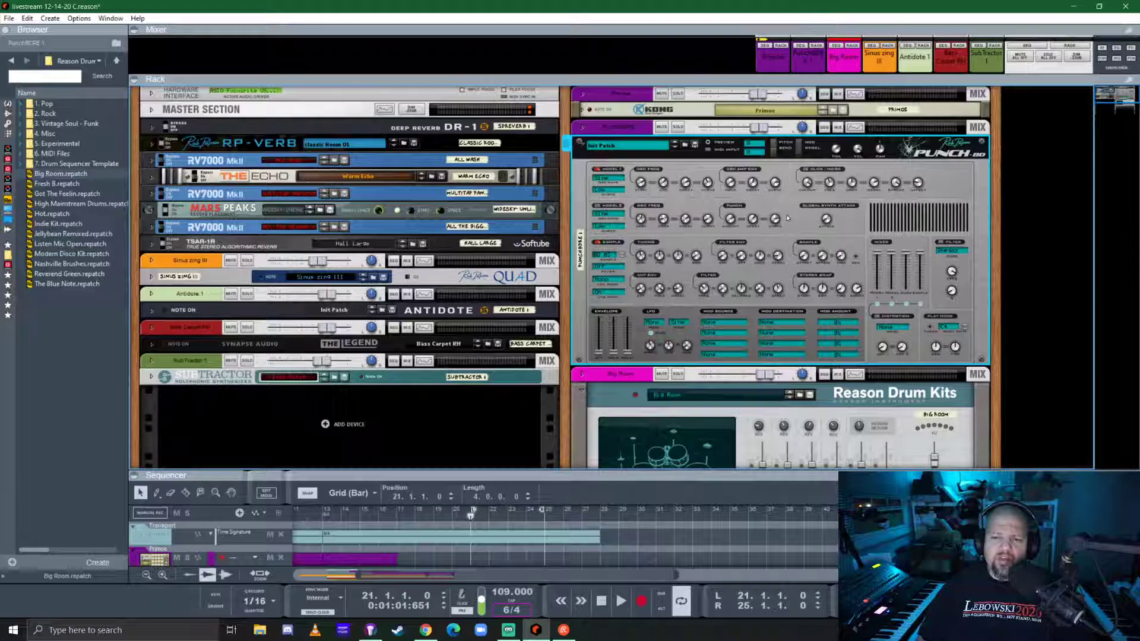
{"action": "left_click", "coordinate": [678, 127]}
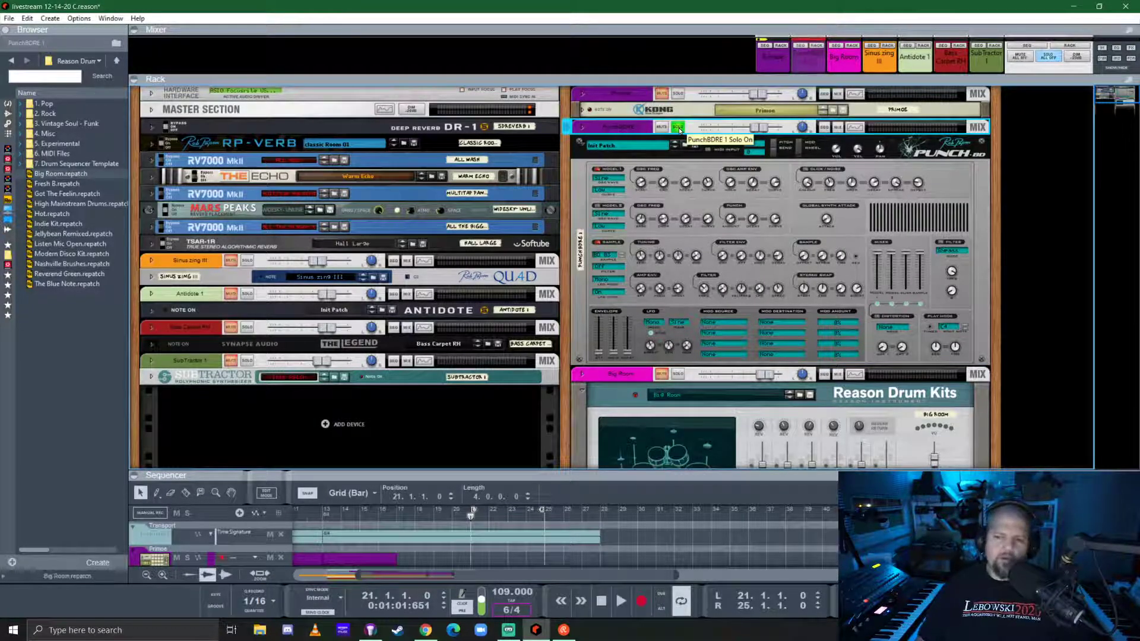
{"action": "key", "text": "space"}
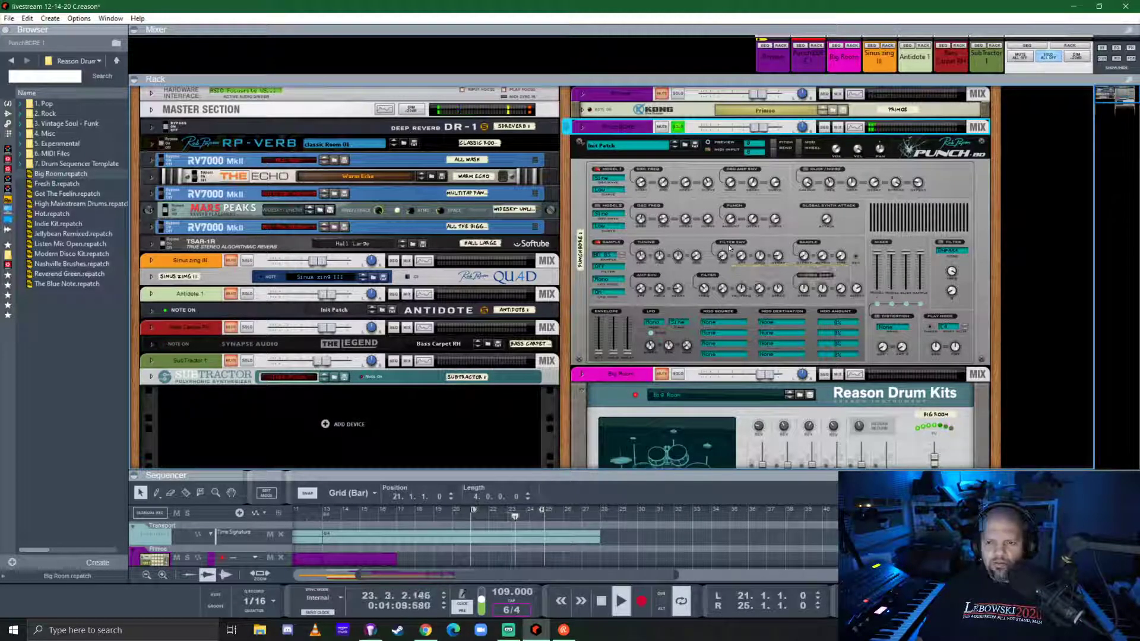
{"action": "left_click", "coordinate": [684, 203]}
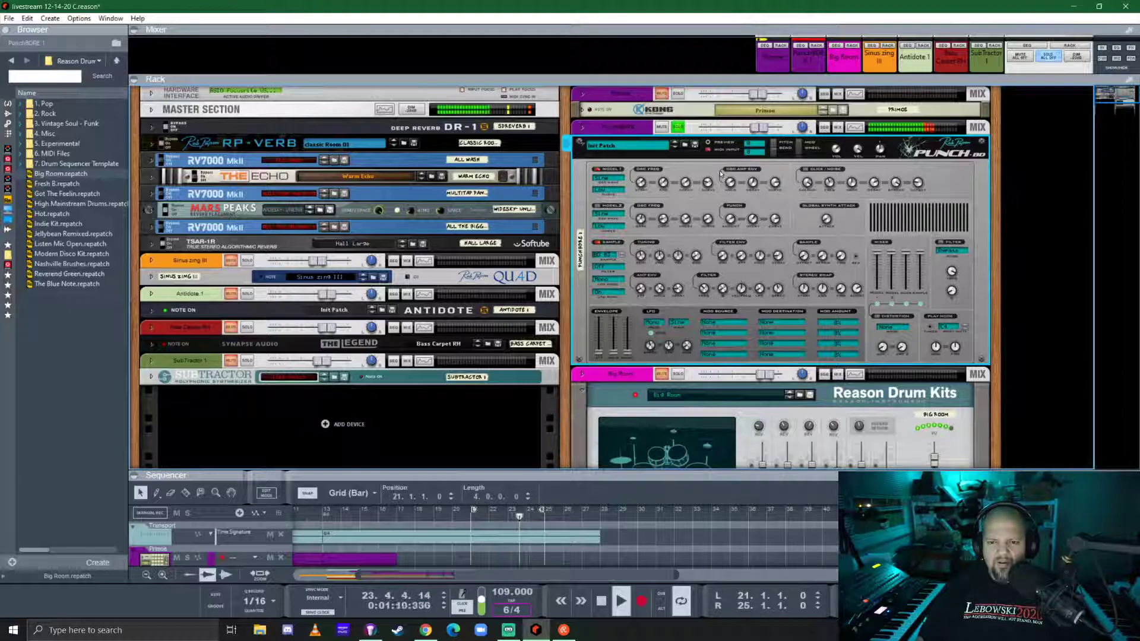
{"action": "left_click", "coordinate": [678, 126]}
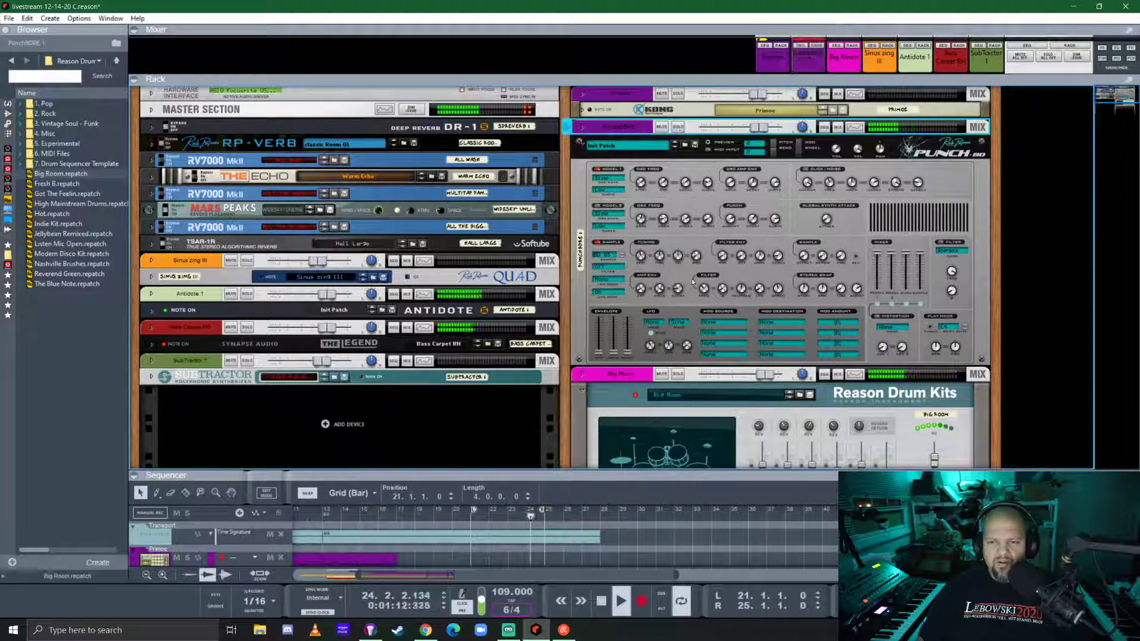
{"action": "left_click", "coordinate": [581, 144]}
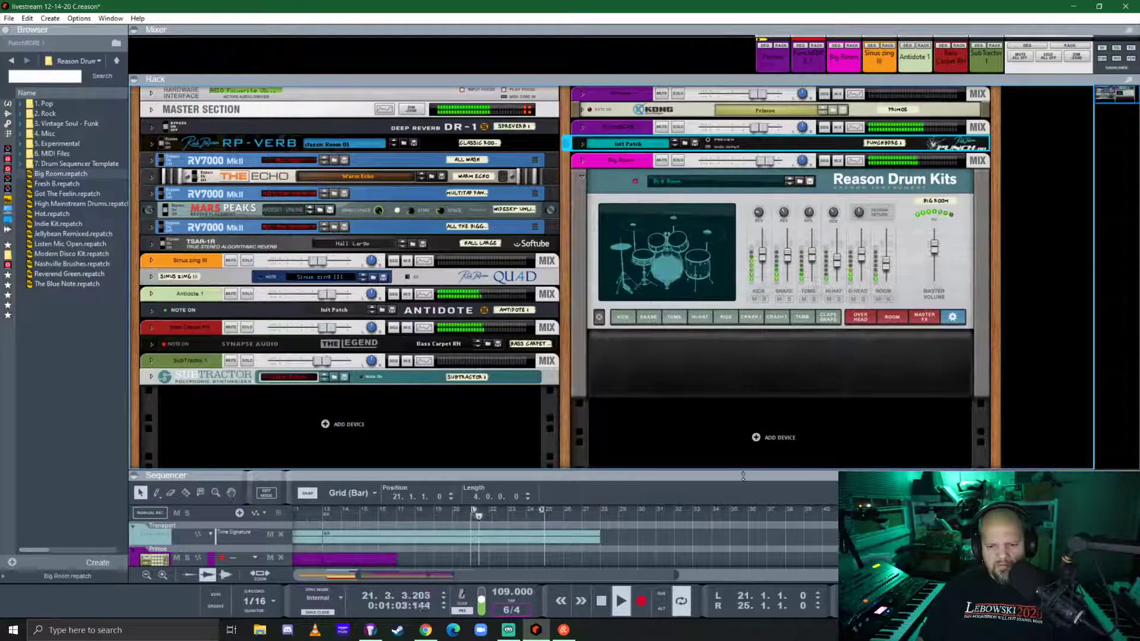
- Enlarge the sequencer, play the arrangement from bar 5 and save the song
{"action": "left_click_drag", "start_coordinate": [743, 475], "coordinate": [710, 295]}
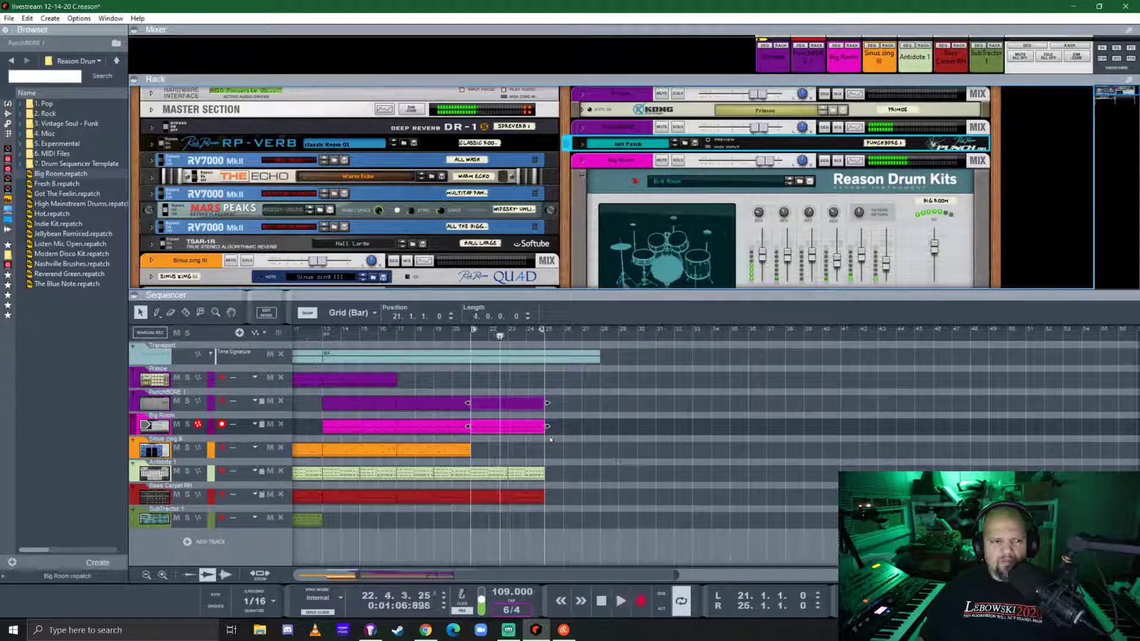
{"action": "scroll", "coordinate": [578, 379], "scroll_direction": "left", "scroll_amount": 5}
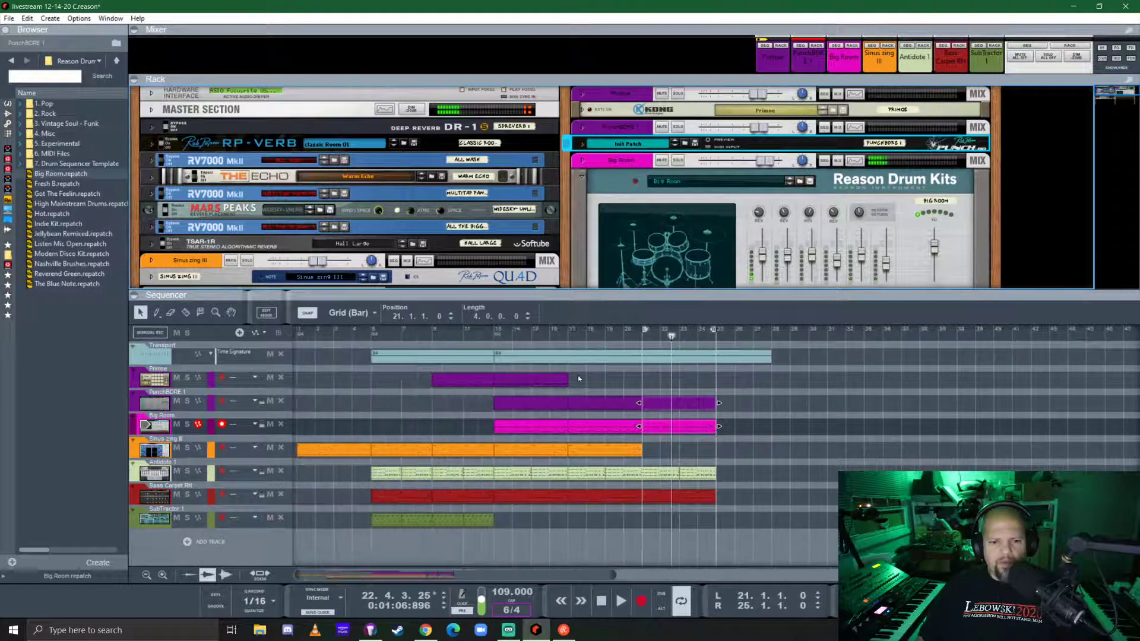
{"action": "left_click", "coordinate": [373, 329]}
{"action": "key", "text": "ctrl+s"}
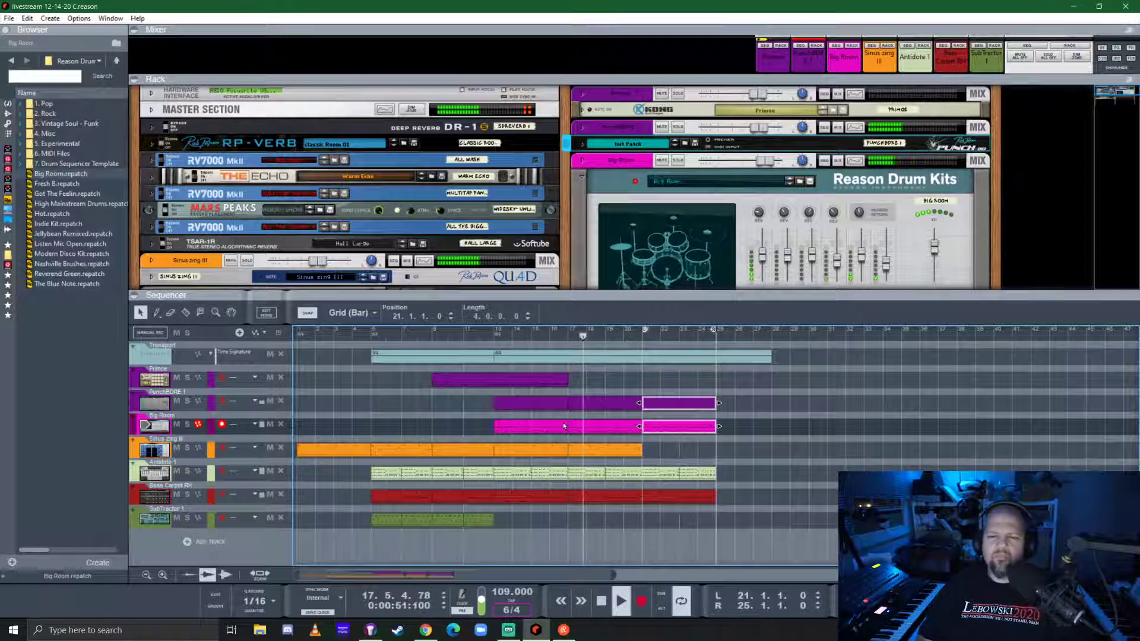
- Audition the Fresh B, Got The Feelin and High Mainstream Drums patches in Reason Drum Kits, muting the kick on the last one
{"action": "left_click_drag", "start_coordinate": [564, 291], "coordinate": [564, 469]}
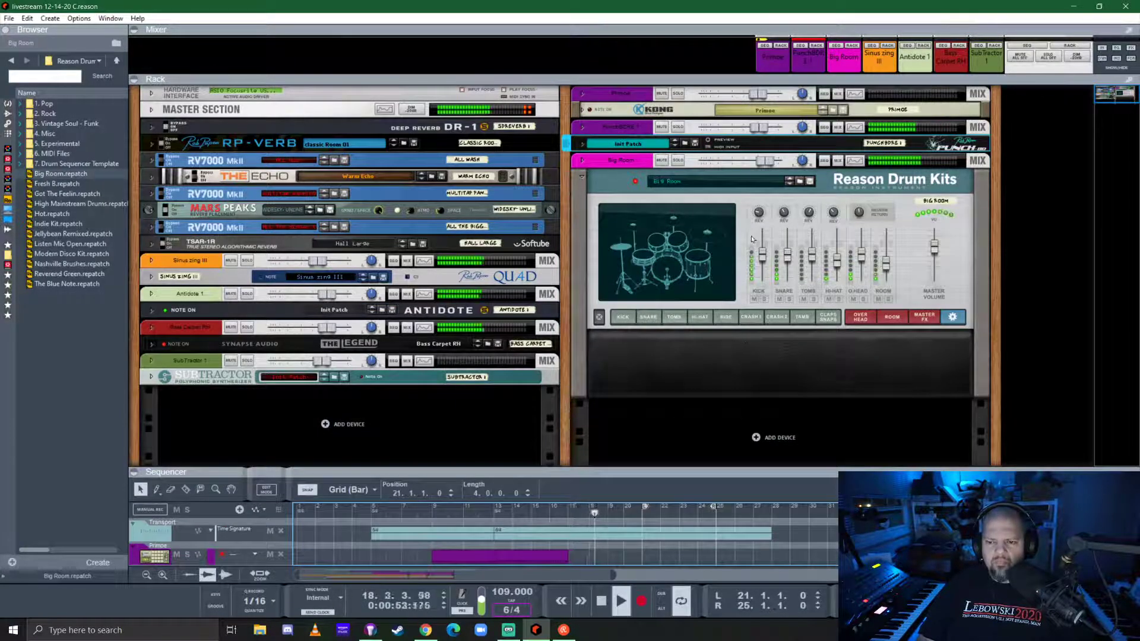
{"action": "left_click", "coordinate": [789, 184]}
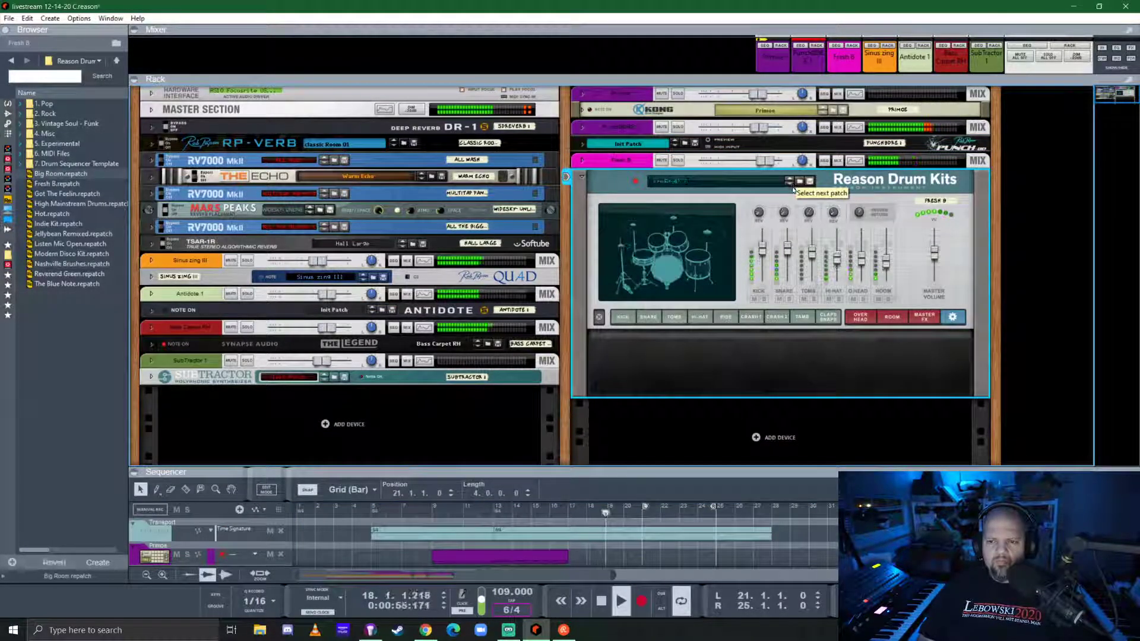
{"action": "left_click", "coordinate": [789, 184]}
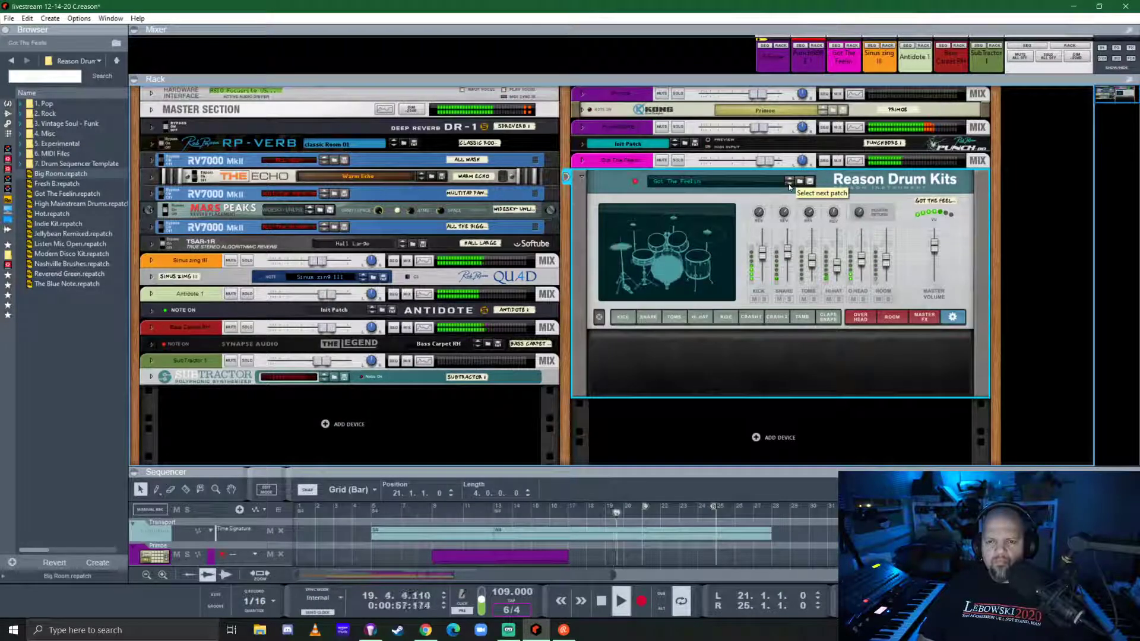
{"action": "left_click", "coordinate": [789, 184]}
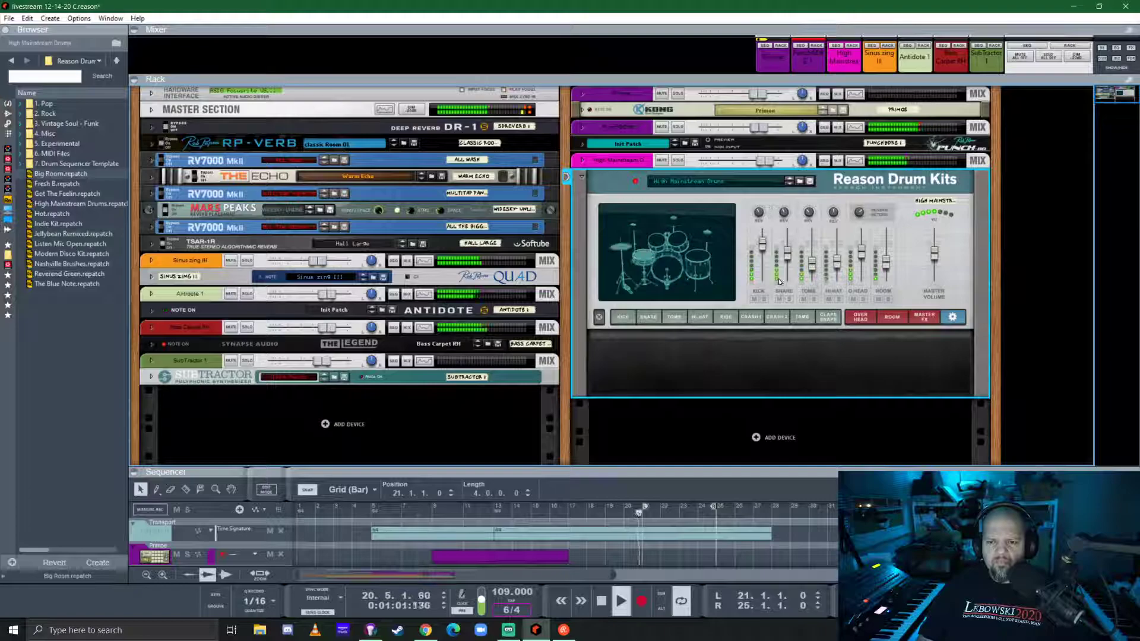
{"action": "left_click", "coordinate": [754, 299]}
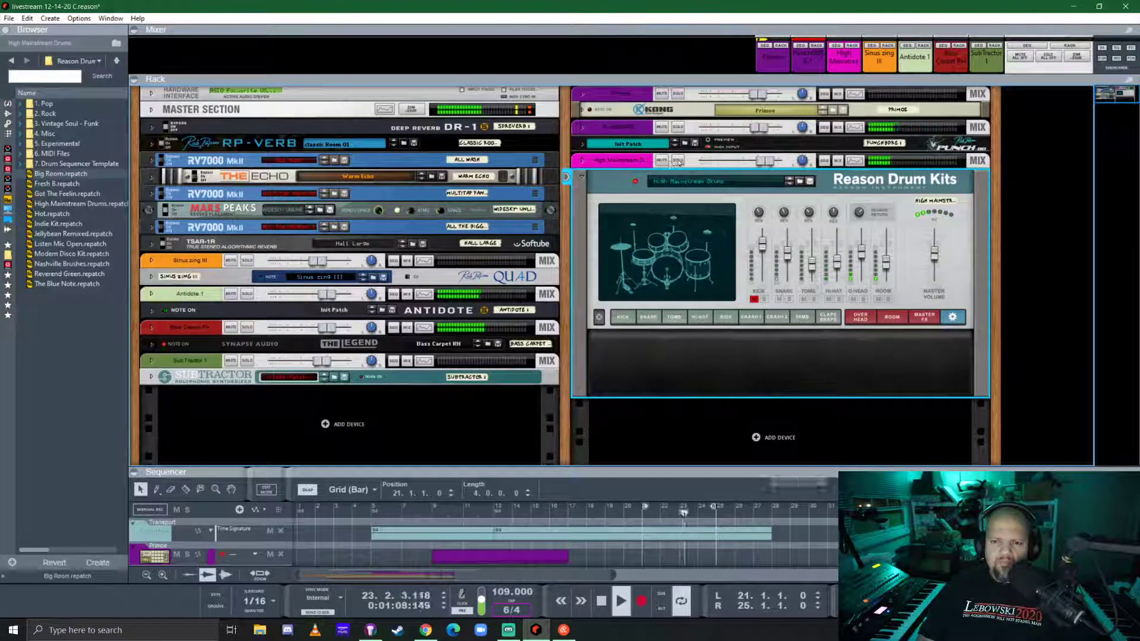
- Audition the Hot, Indie Kit and Jellybean Remixed patches in Reason Drum Kits, raising the master volume for the Jellybean Remixed kit
{"action": "left_click", "coordinate": [789, 183]}
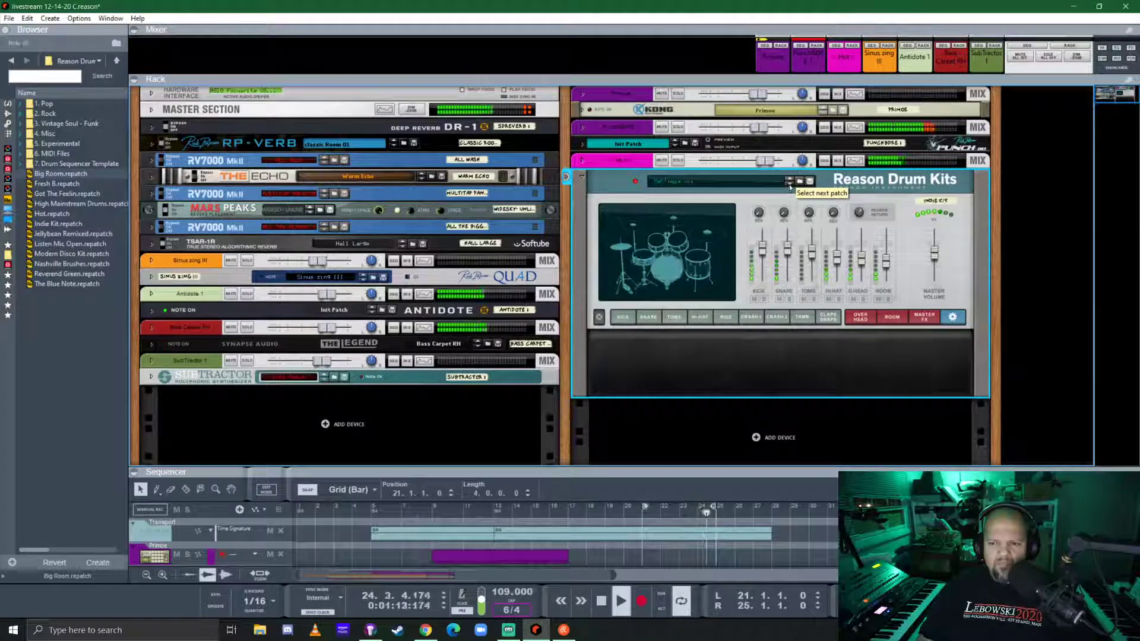
{"action": "left_click", "coordinate": [790, 187]}
{"action": "left_click", "coordinate": [790, 186]}
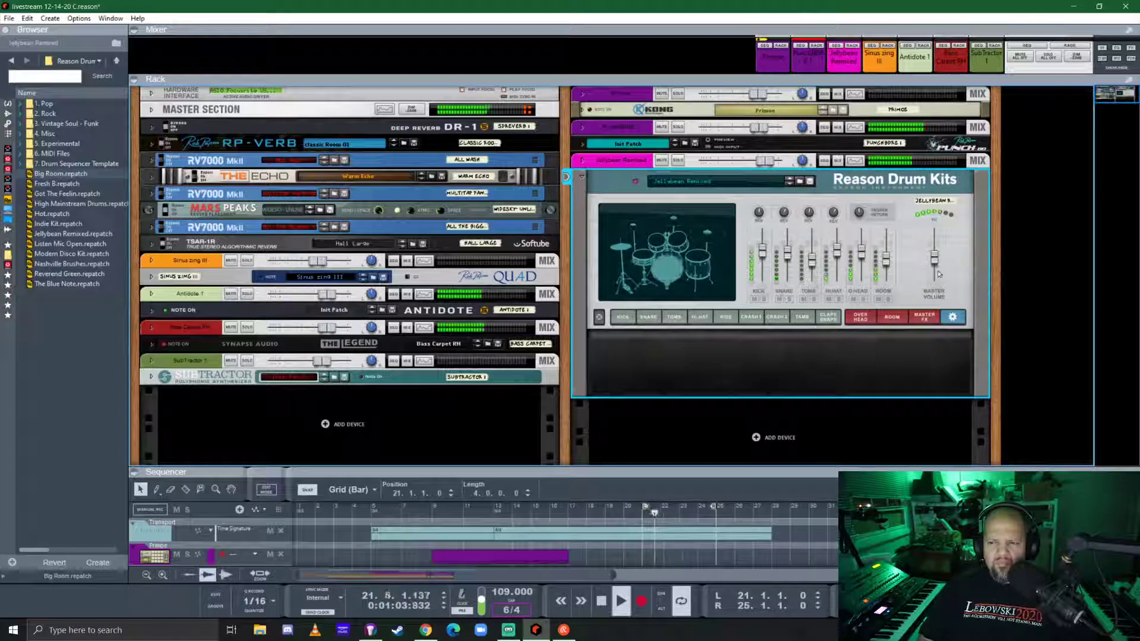
{"action": "left_click_drag", "start_coordinate": [934, 257], "coordinate": [936, 247]}
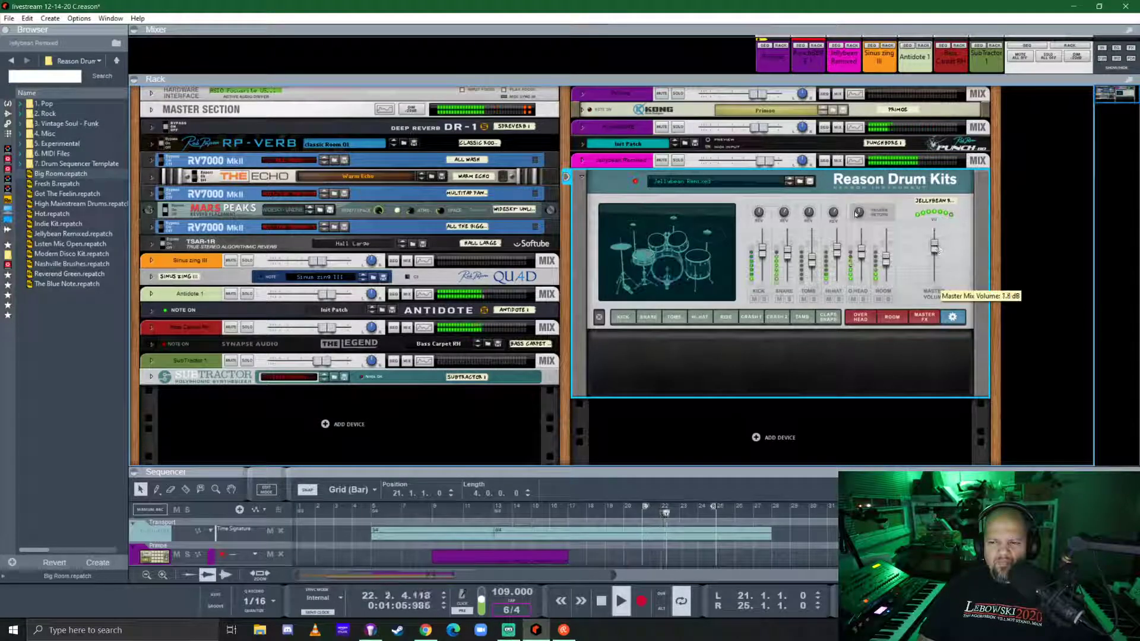
- Audition the Listen Mic Open, Modern Disco Kit, Nashville Brushes and Reverend Green patches, and lower the drum kit's channel level to 0.23 dB
{"action": "left_click", "coordinate": [790, 185]}
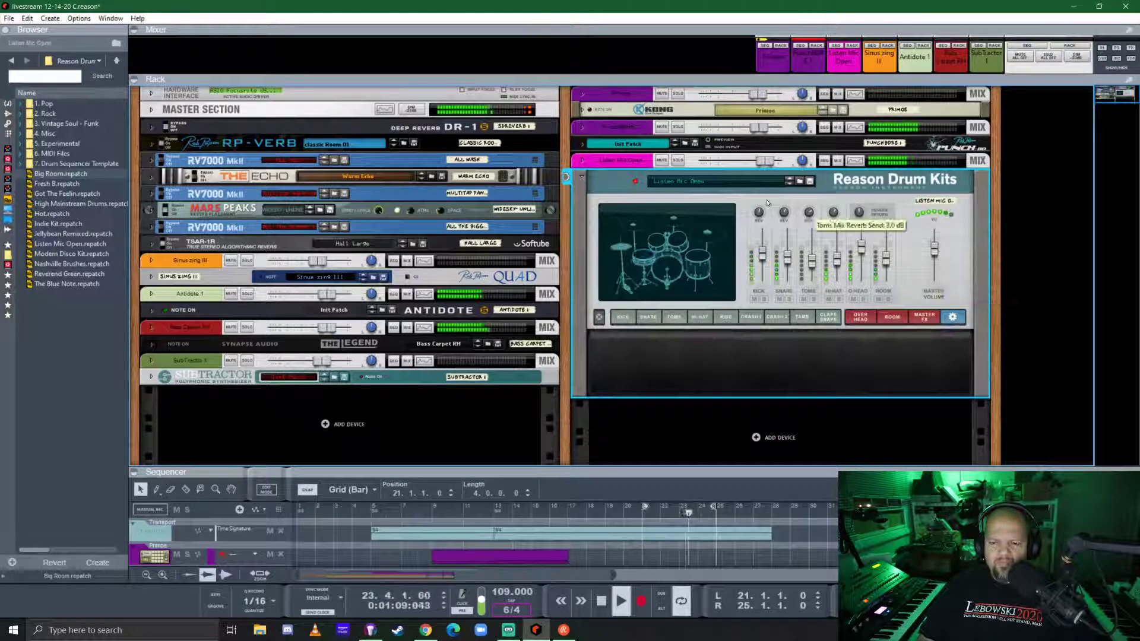
{"action": "left_click", "coordinate": [790, 183]}
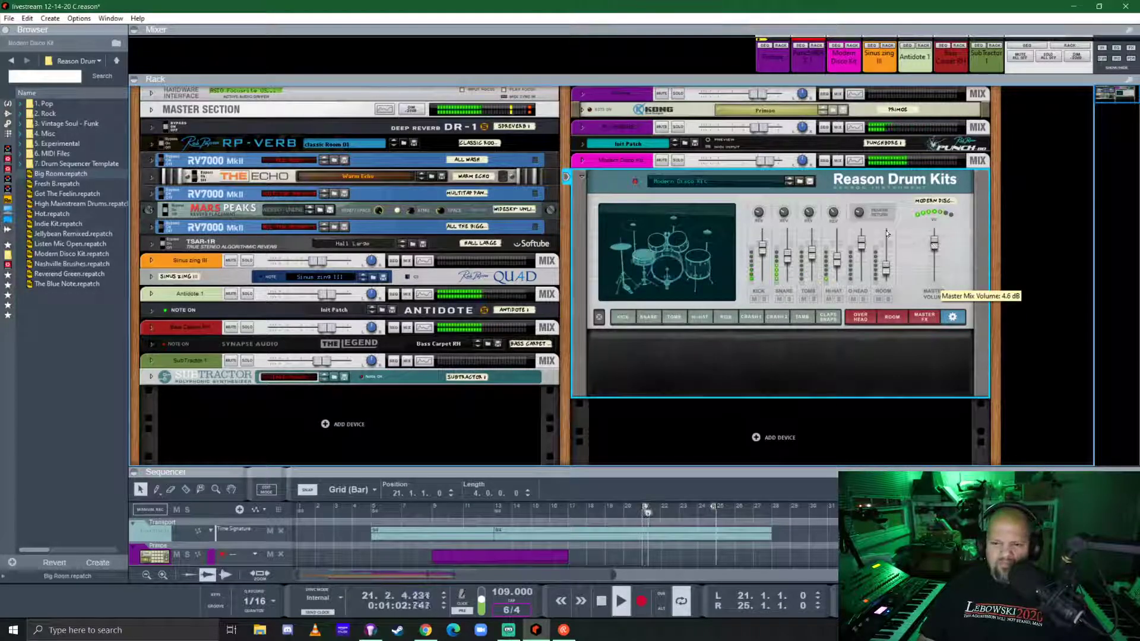
{"action": "left_click", "coordinate": [789, 183]}
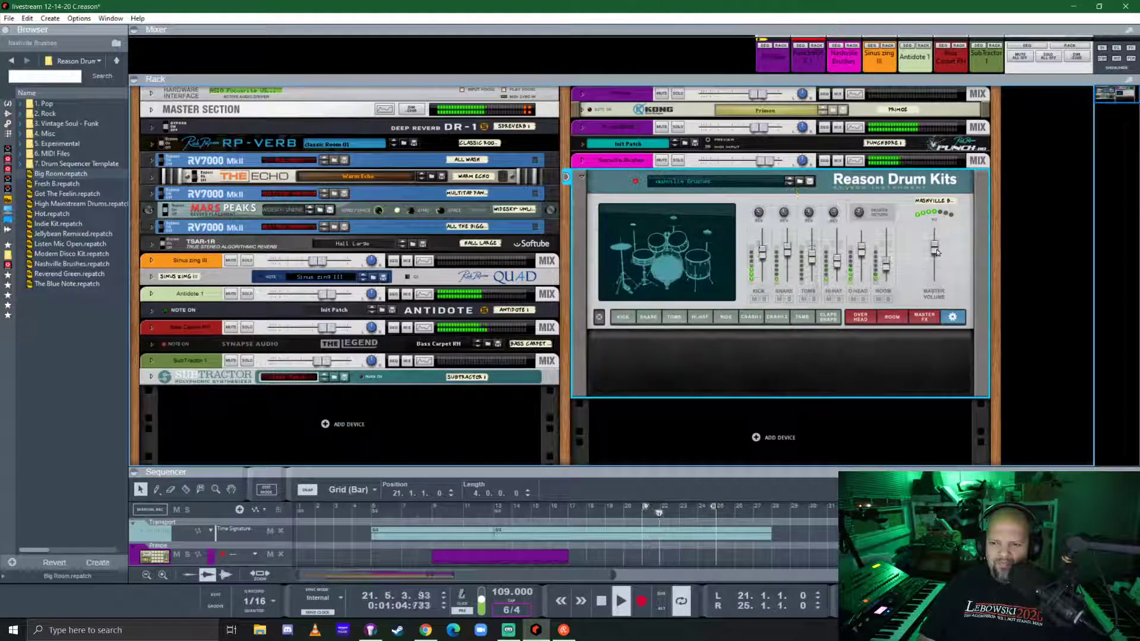
{"action": "left_click", "coordinate": [789, 183]}
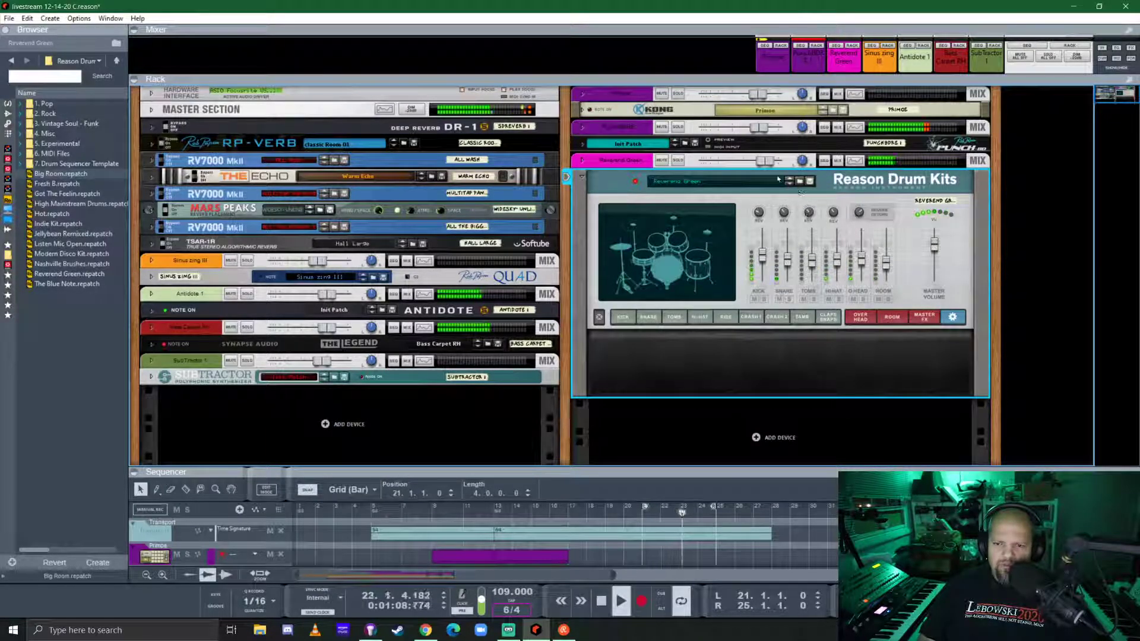
{"action": "key", "text": "Up"}
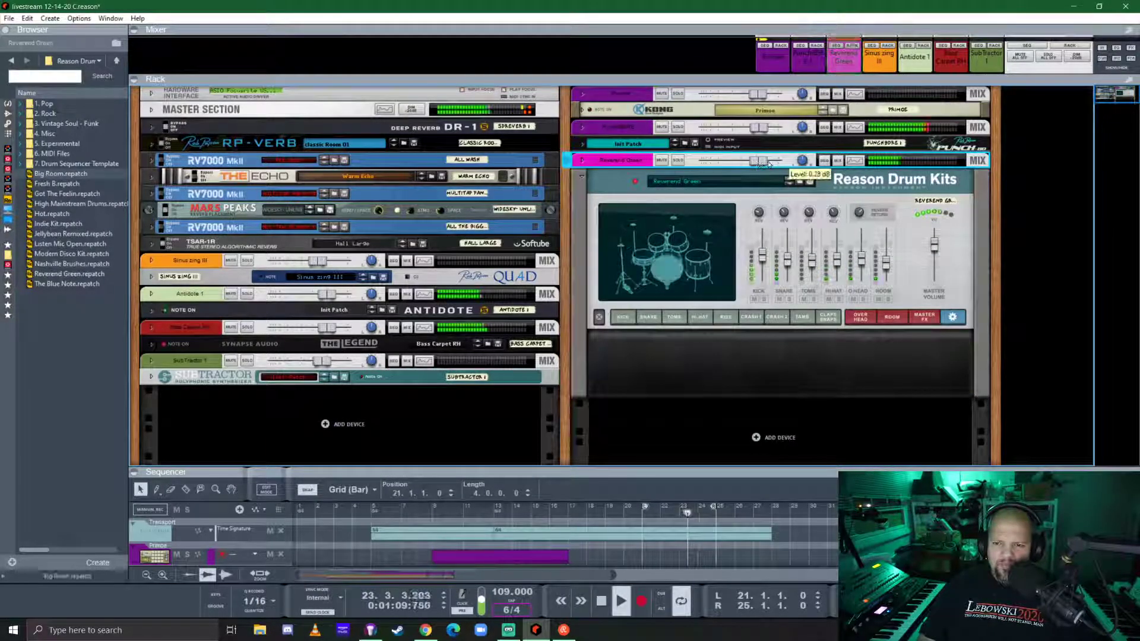
- Audition The Blue Note patch with a raised master volume, return to the Big Room patch and raise its master volume
{"action": "left_click", "coordinate": [790, 184]}
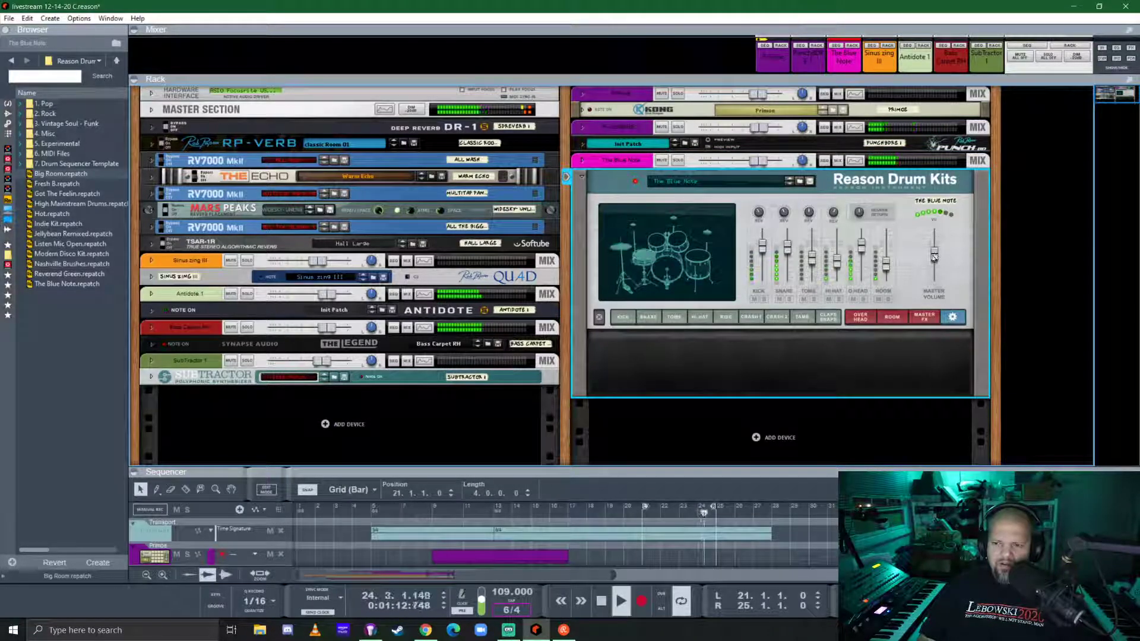
{"action": "left_click_drag", "start_coordinate": [935, 256], "coordinate": [939, 246]}
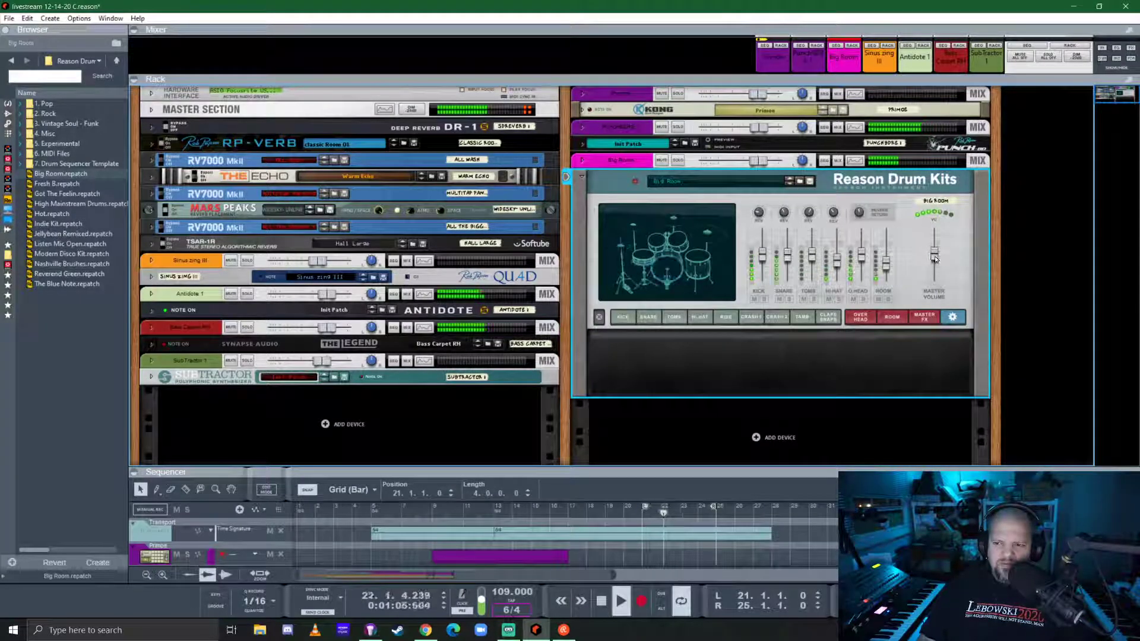
{"action": "left_click_drag", "start_coordinate": [935, 258], "coordinate": [935, 244]}
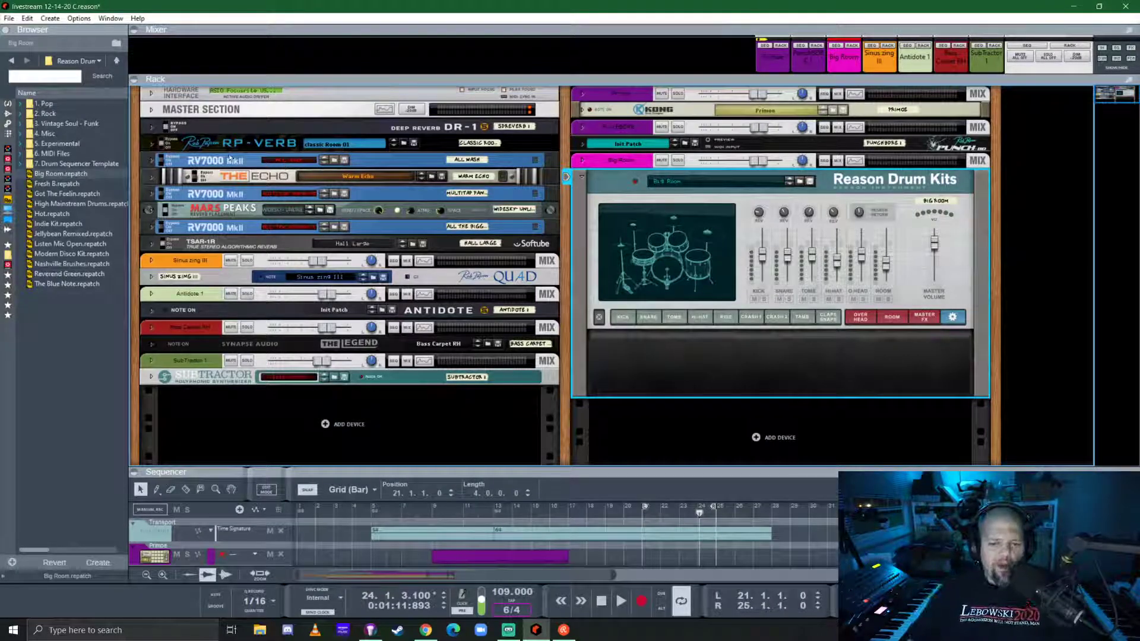
- Extend the 6/4 time signature clip starting at bar 13 to a length of 27 bars
{"action": "left_click_drag", "start_coordinate": [591, 473], "coordinate": [594, 243]}
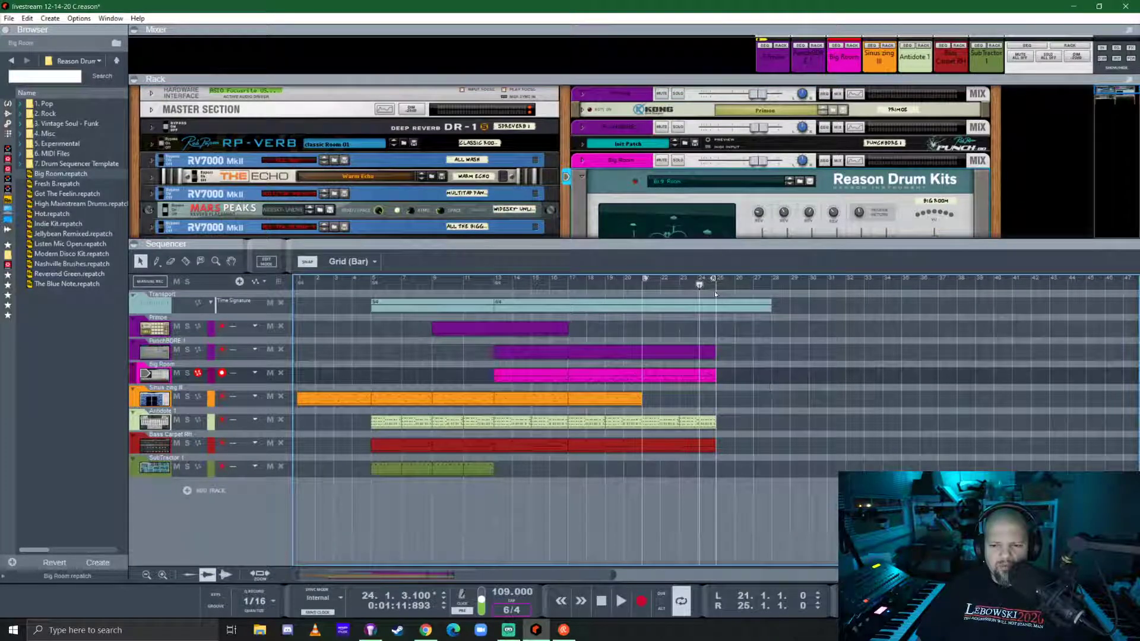
{"action": "left_click", "coordinate": [714, 290]}
{"action": "left_click", "coordinate": [764, 304]}
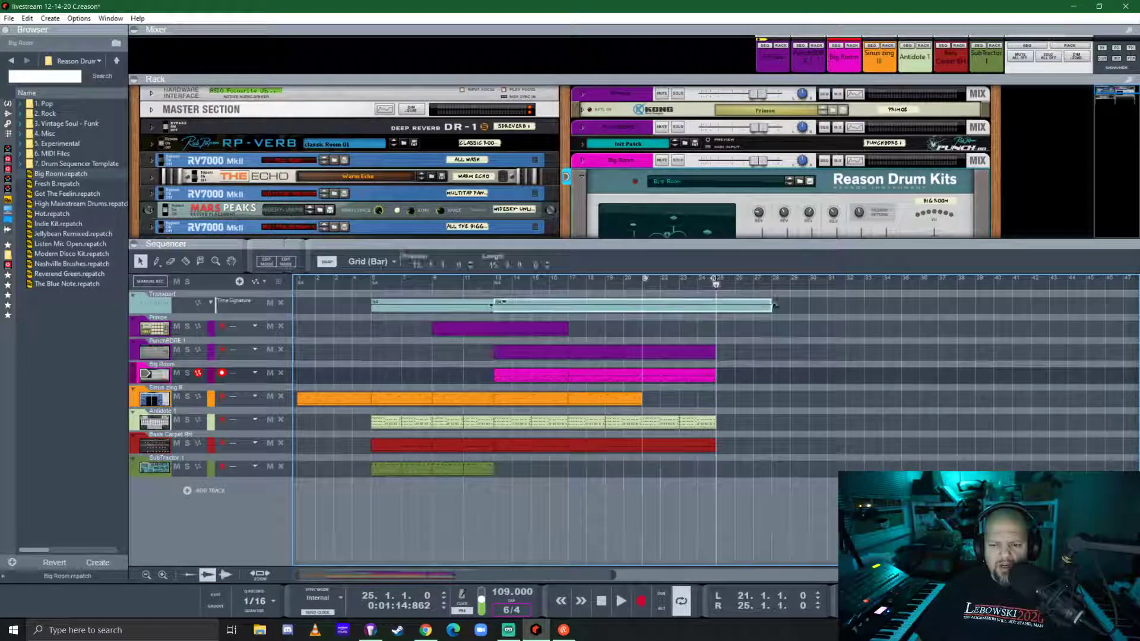
{"action": "left_click_drag", "start_coordinate": [774, 306], "coordinate": [996, 321]}
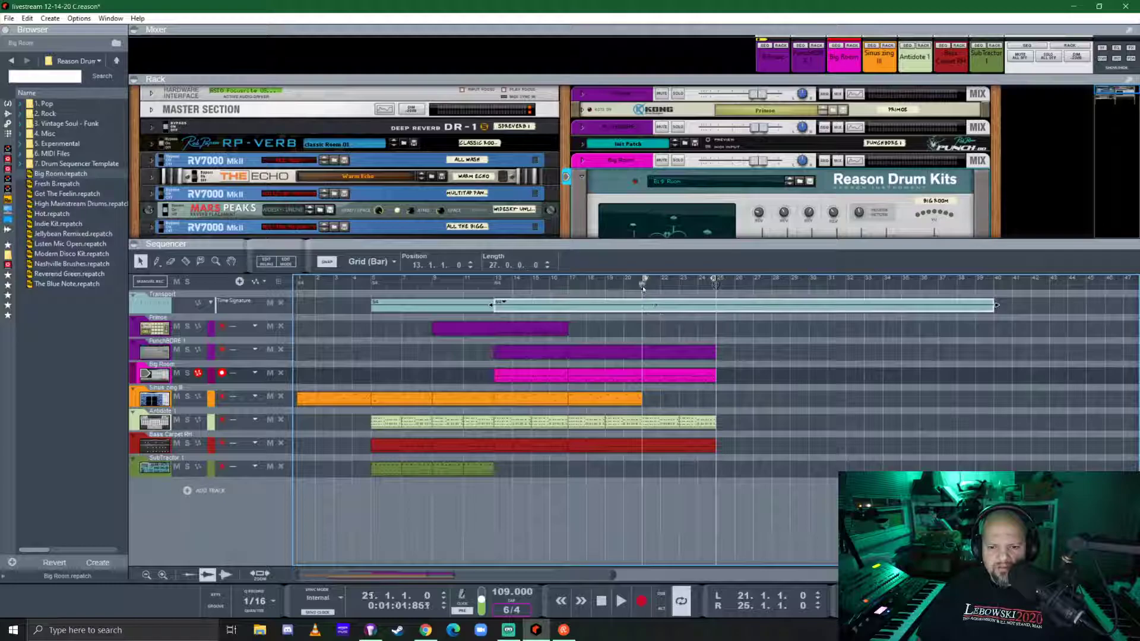
- Add a new The Legend synthesizer below the SubTractor and reset the device to its Init Patch
{"action": "left_click_drag", "start_coordinate": [668, 243], "coordinate": [668, 403]}
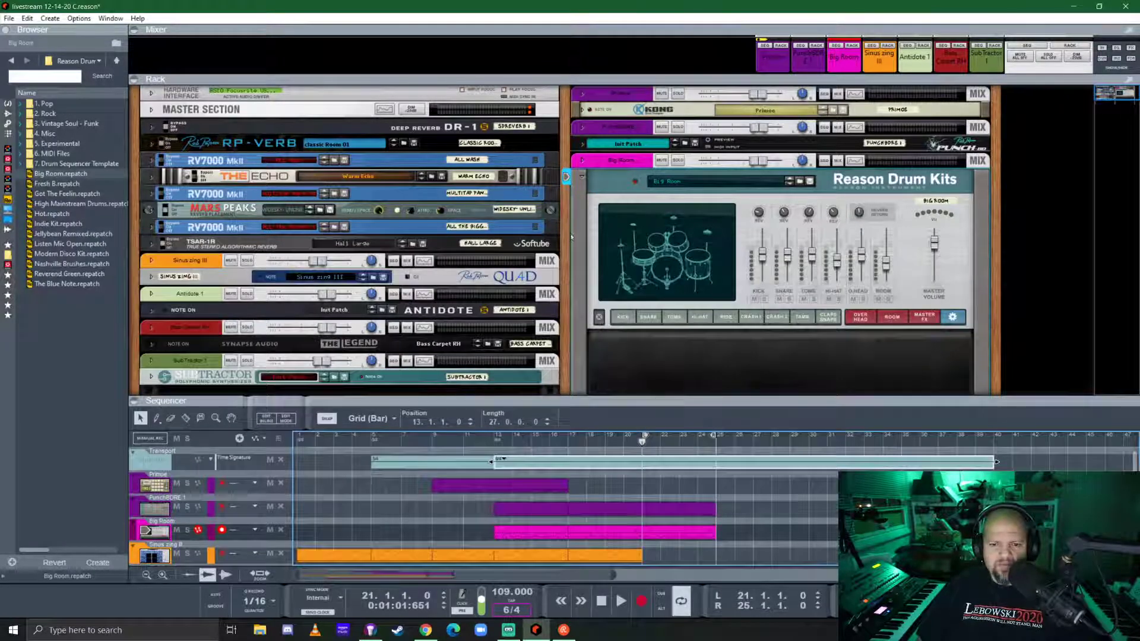
{"action": "scroll", "coordinate": [468, 246], "scroll_direction": "down", "scroll_amount": 4}
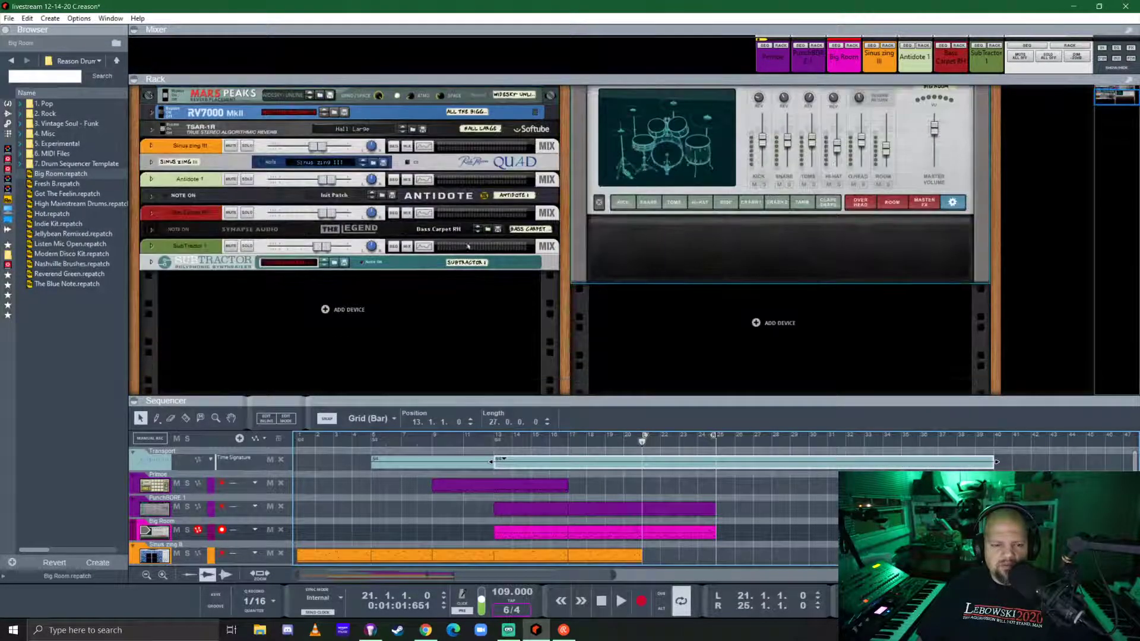
{"action": "left_click", "coordinate": [8, 104]}
{"action": "scroll", "coordinate": [75, 285], "scroll_direction": "down", "scroll_amount": 5}
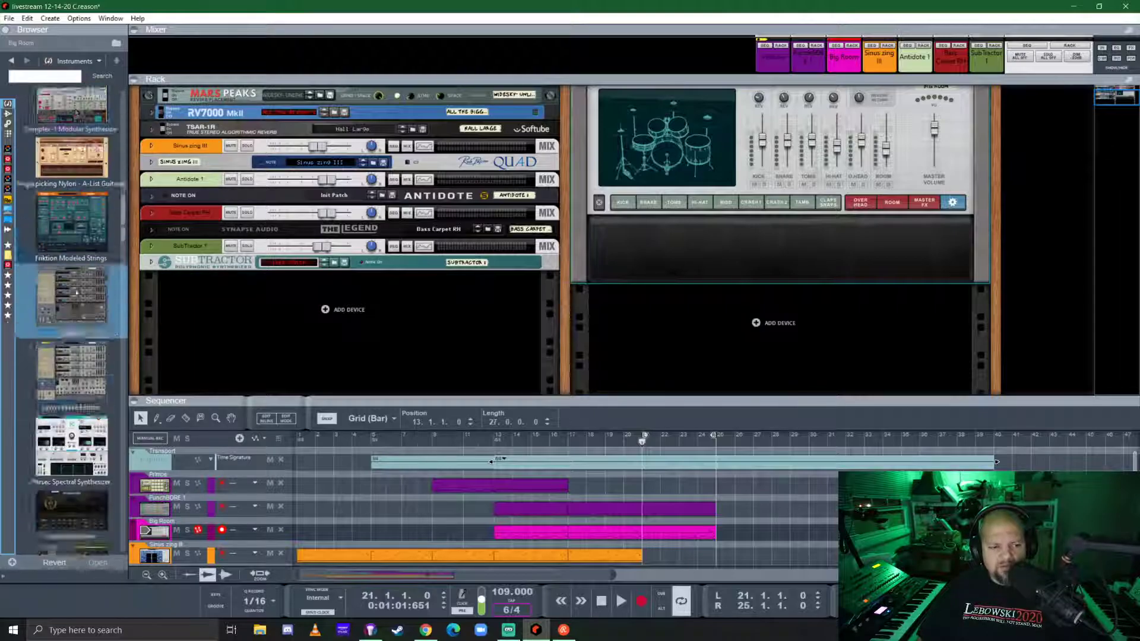
{"action": "scroll", "coordinate": [76, 292], "scroll_direction": "down", "scroll_amount": 10}
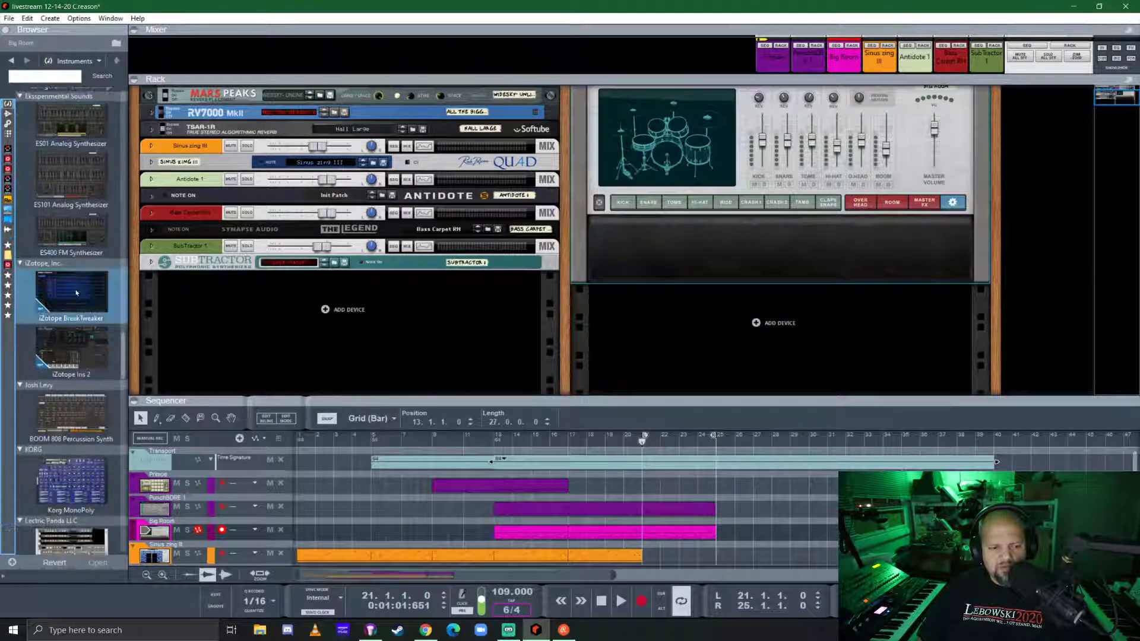
{"action": "scroll", "coordinate": [76, 292], "scroll_direction": "down", "scroll_amount": 10}
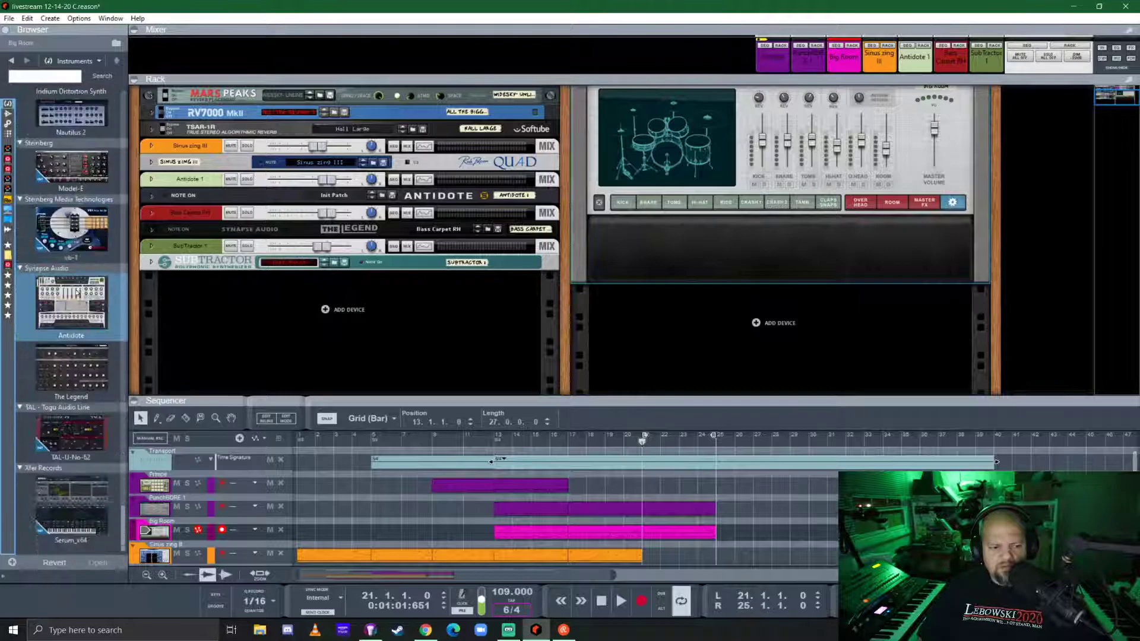
{"action": "left_click_drag", "start_coordinate": [71, 366], "coordinate": [285, 330]}
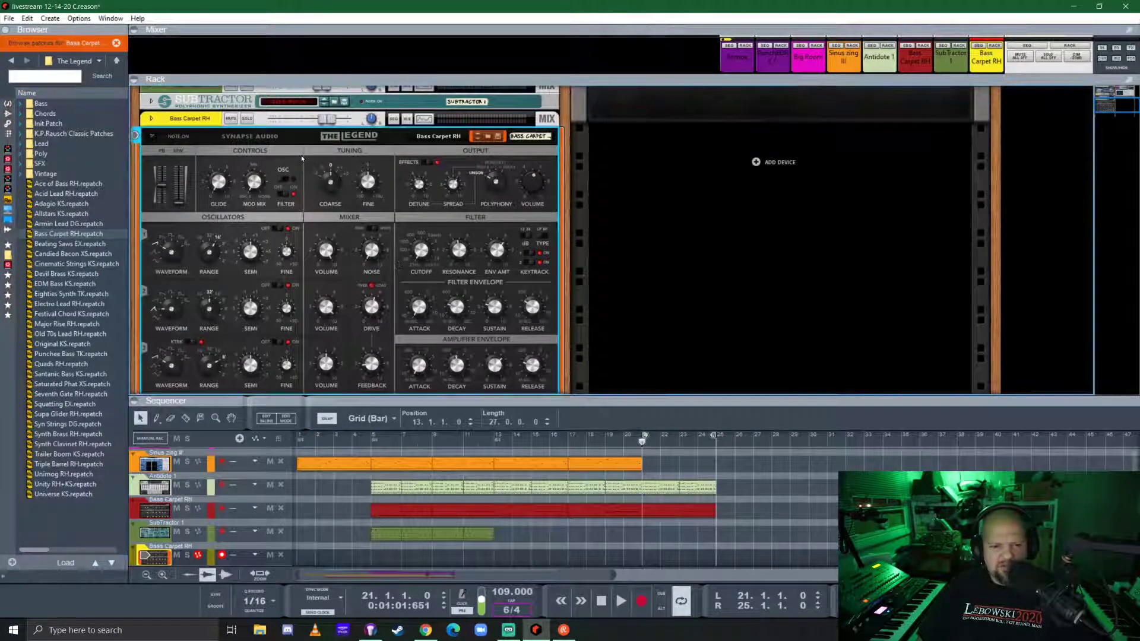
{"action": "right_click", "coordinate": [302, 156]}
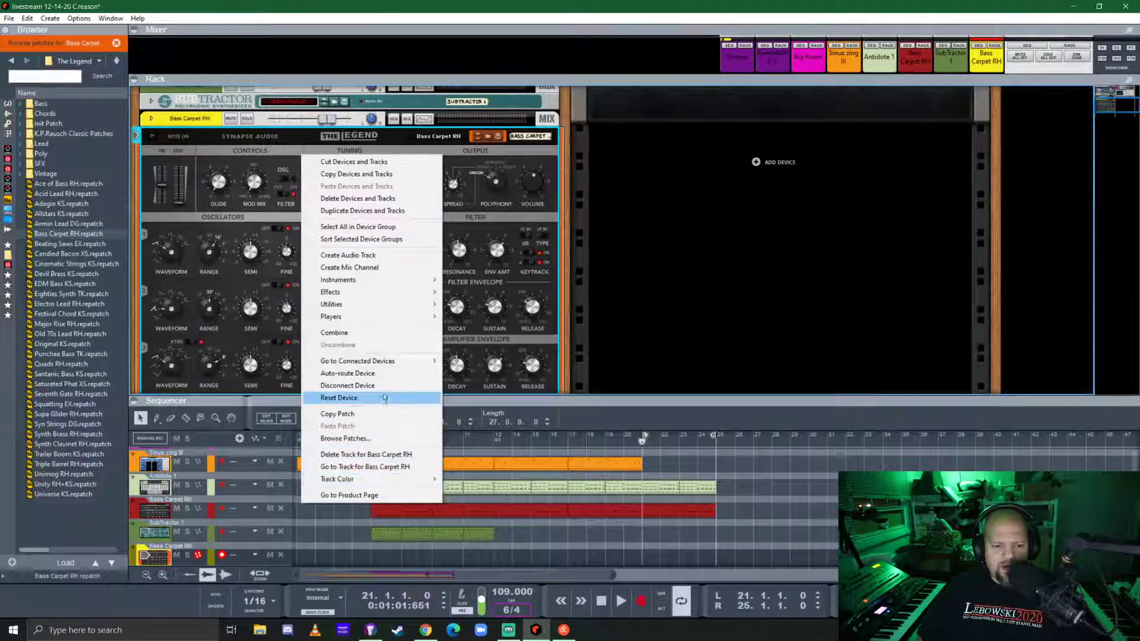
{"action": "left_click", "coordinate": [350, 397]}
- Record a trial take on The Legend 1 track from bar 21 to bar 25 and delete the recorded clip
{"action": "scroll", "coordinate": [339, 254], "scroll_direction": "down", "scroll_amount": 3}
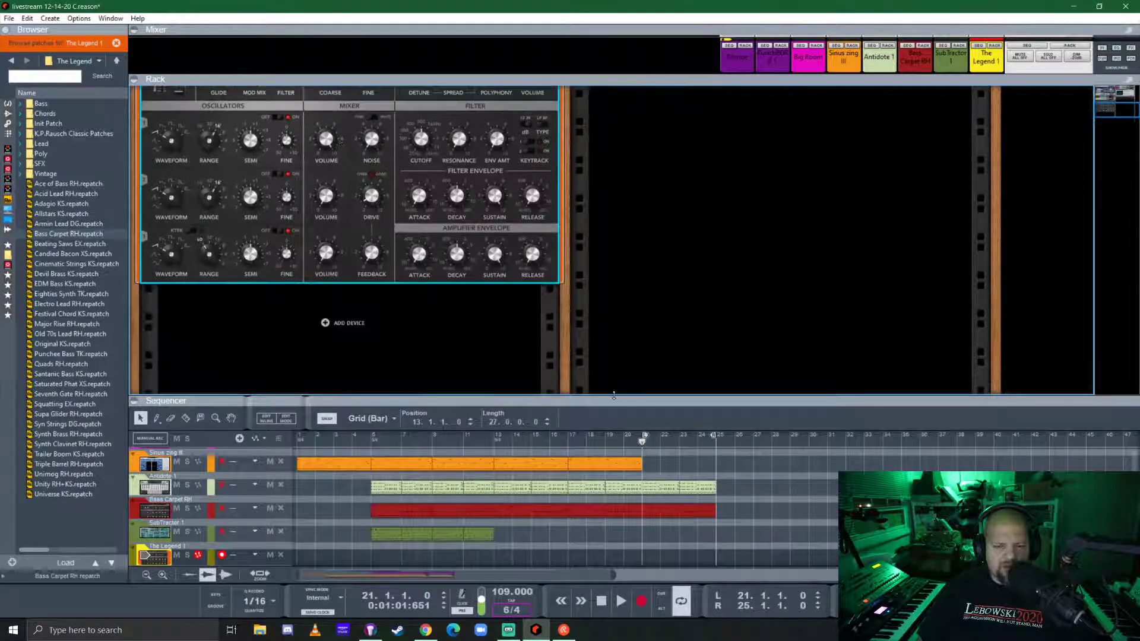
{"action": "left_click_drag", "start_coordinate": [620, 395], "coordinate": [641, 277]}
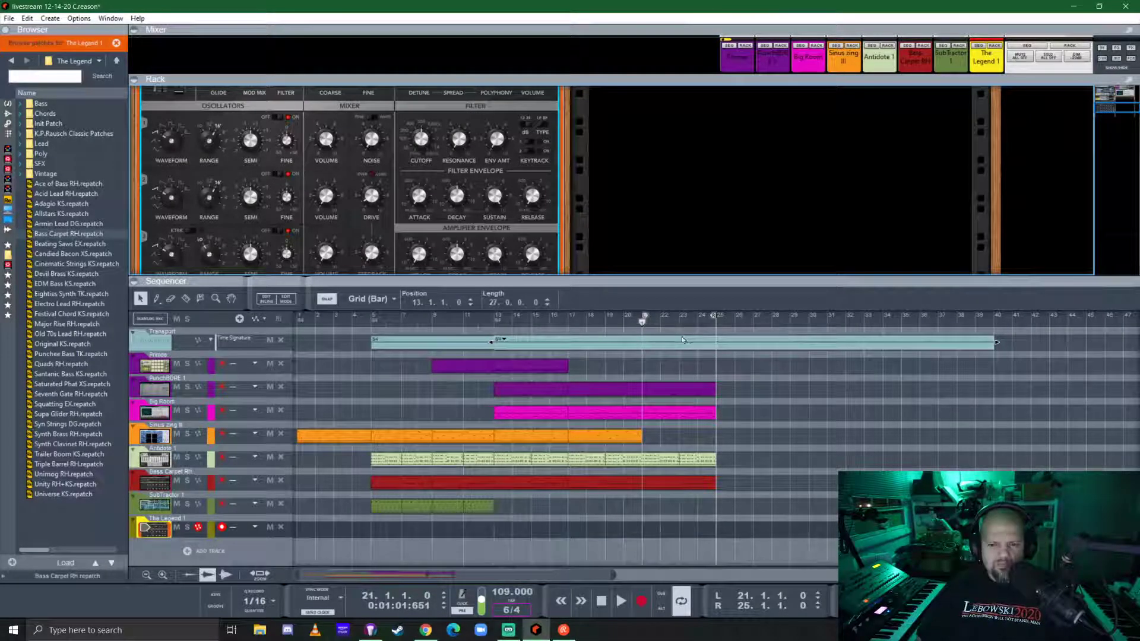
{"action": "left_click", "coordinate": [641, 323]}
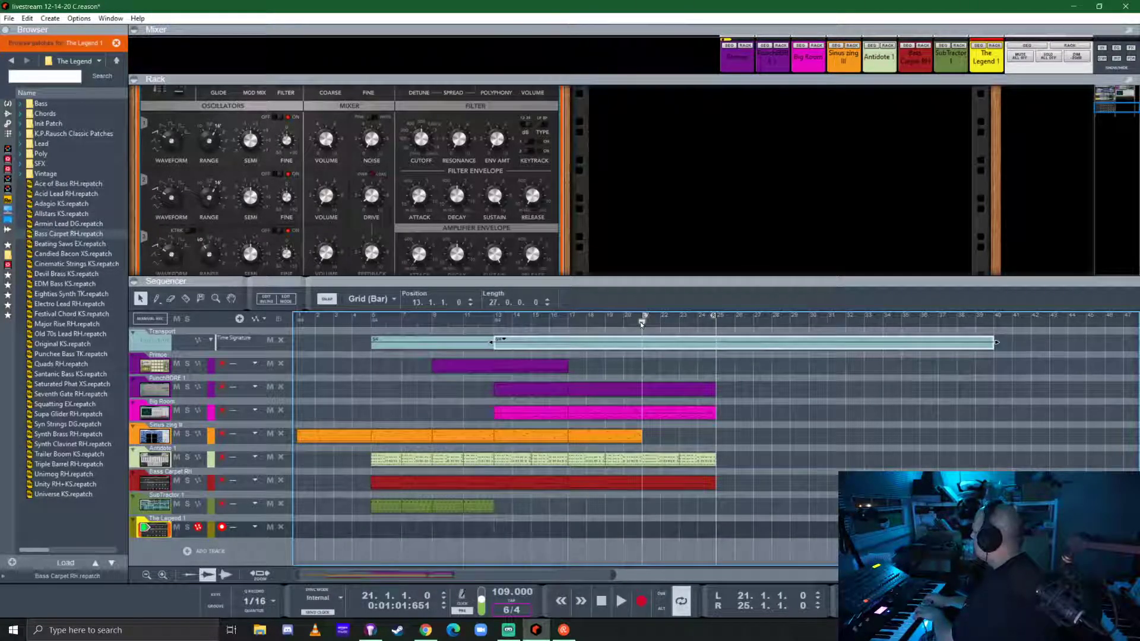
{"action": "key", "text": "ctrl+Return"}
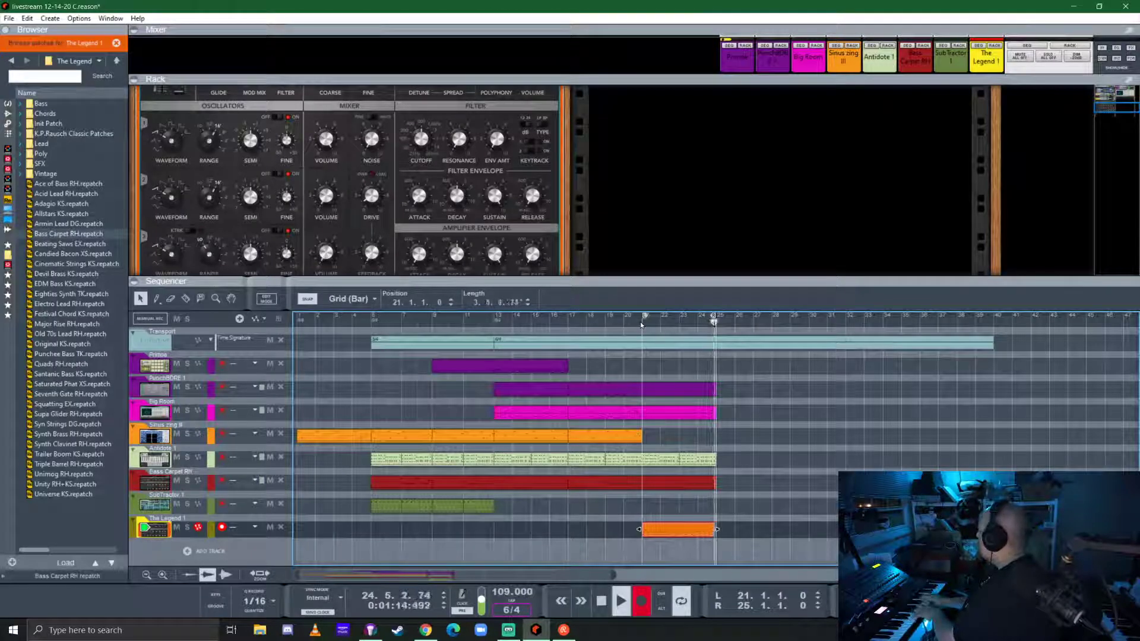
{"action": "key", "text": "space"}
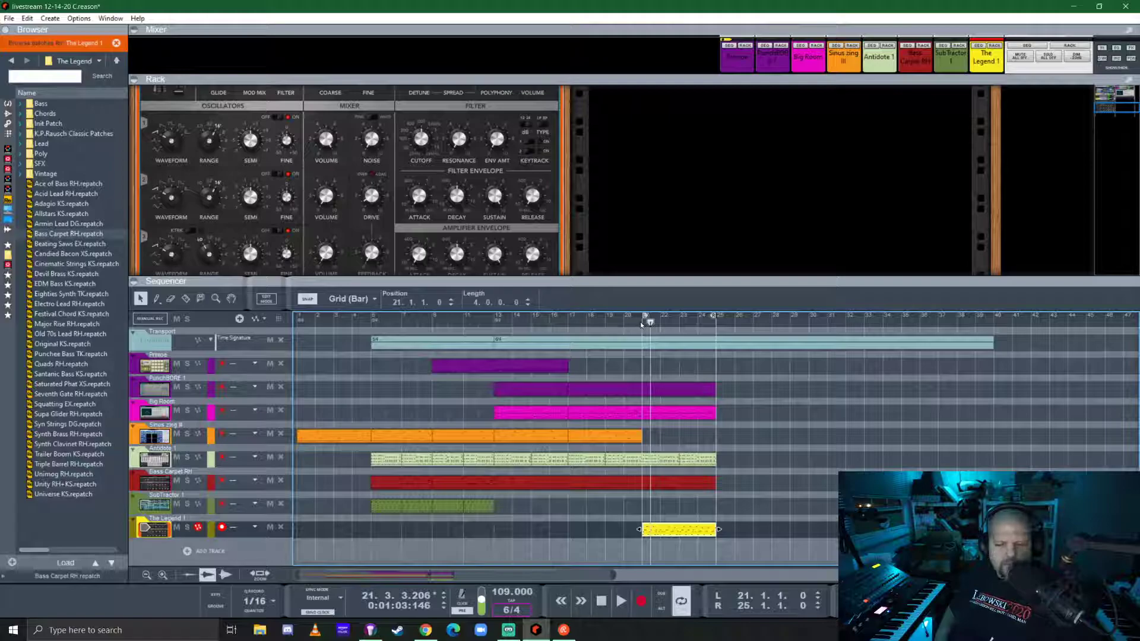
{"action": "key", "text": "Delete"}
- Record a fresh four-bar part on The Legend 1 track starting at bar 21
{"action": "left_click", "coordinate": [642, 324]}
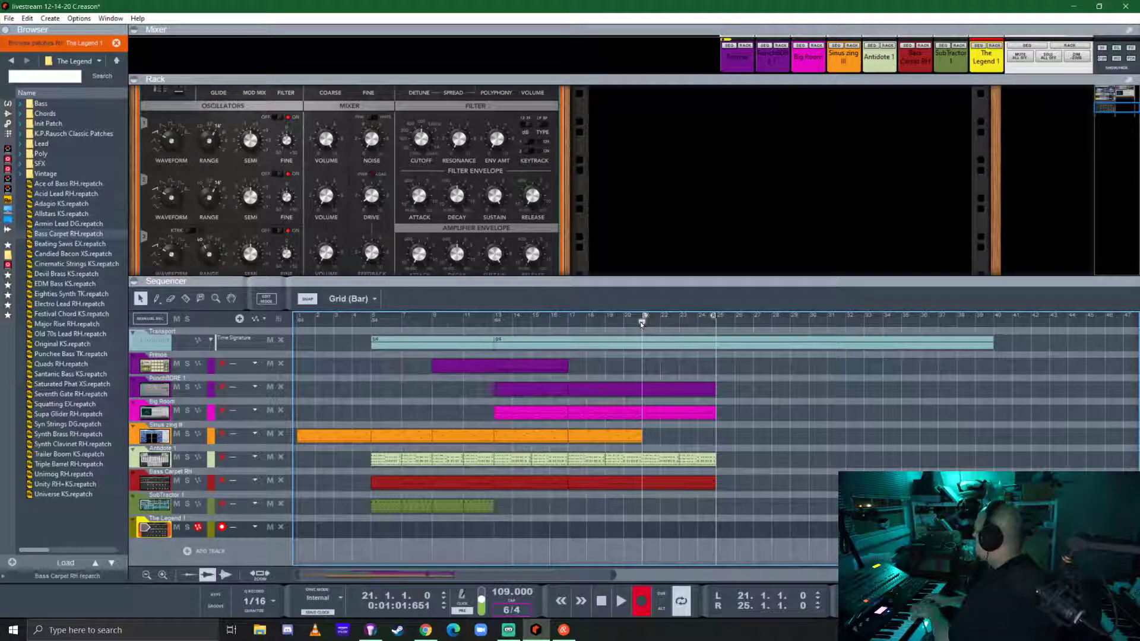
{"action": "key", "text": "ctrl+Return"}
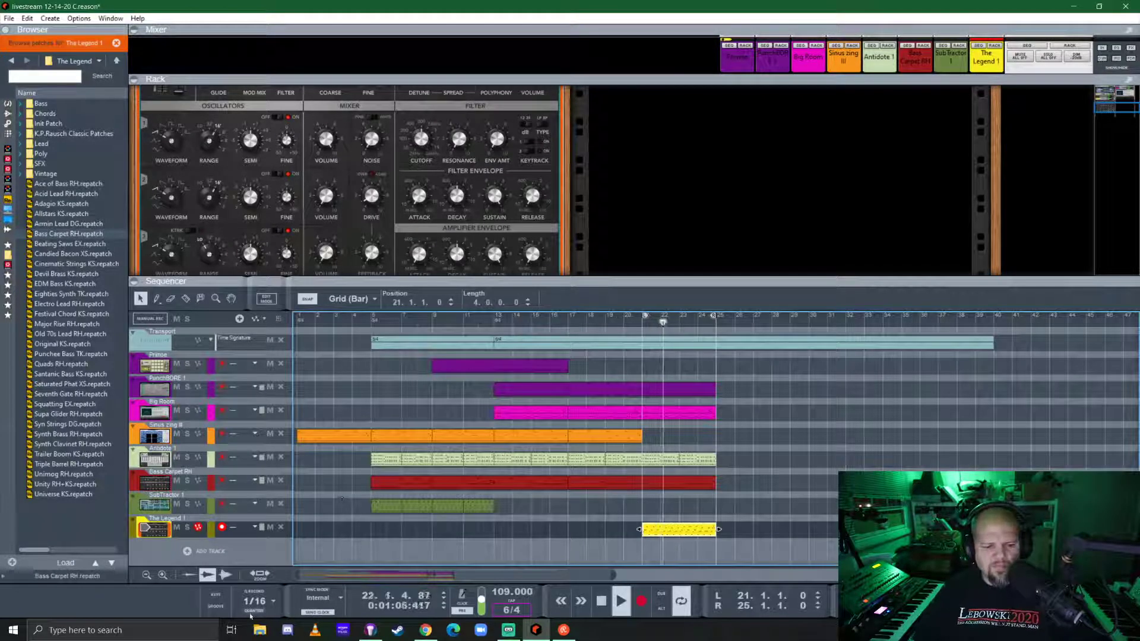
- Enlarge the rack and solo The Legend 1 channel while the new part loops
{"action": "left_click_drag", "start_coordinate": [562, 280], "coordinate": [562, 475]}
{"action": "scroll", "coordinate": [286, 239], "scroll_direction": "up", "scroll_amount": 5}
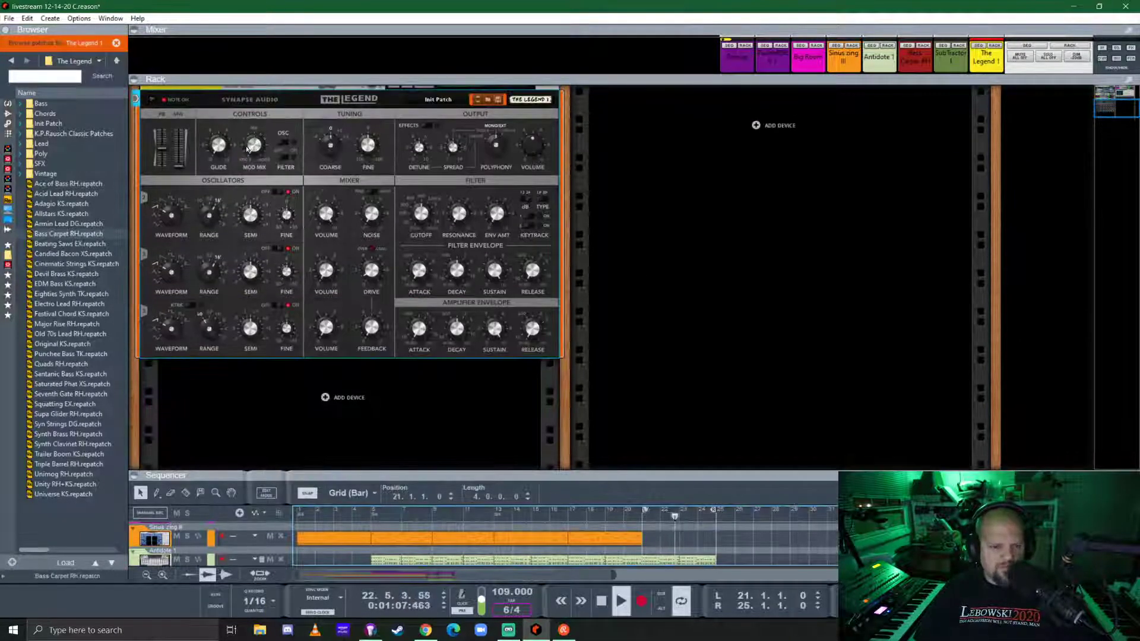
{"action": "left_click", "coordinate": [247, 148]}
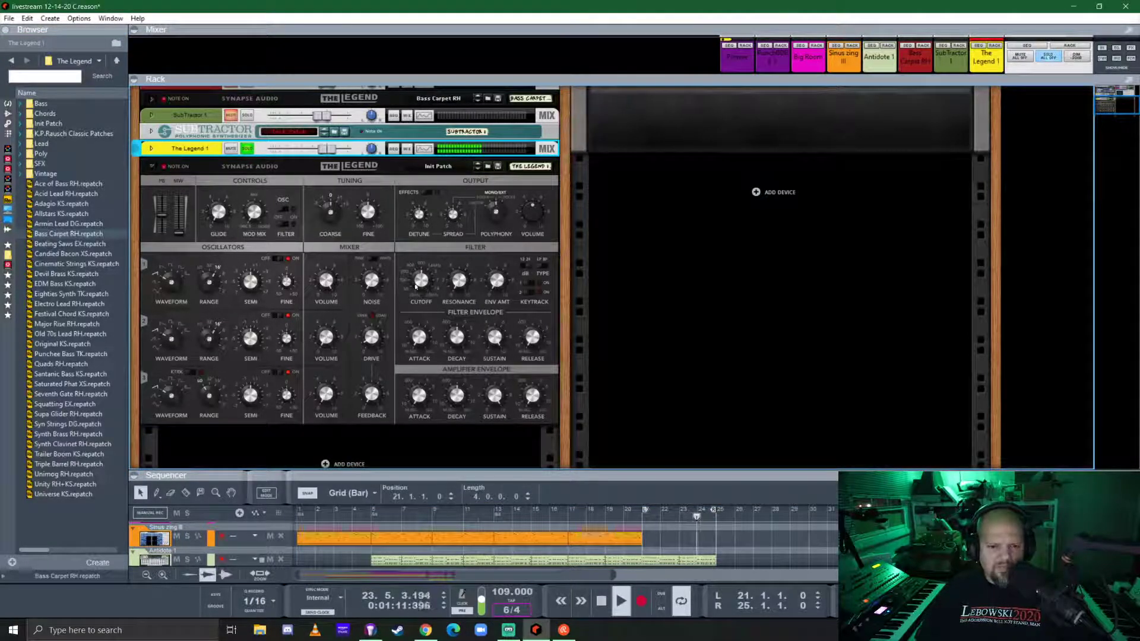
- Set all three oscillators of The Legend 1 to the same square-type waveform, adjusting the filter cutoff and oscillator 3 tuning slightly
{"action": "left_click", "coordinate": [421, 302]}
{"action": "left_click_drag", "start_coordinate": [414, 282], "coordinate": [415, 278]}
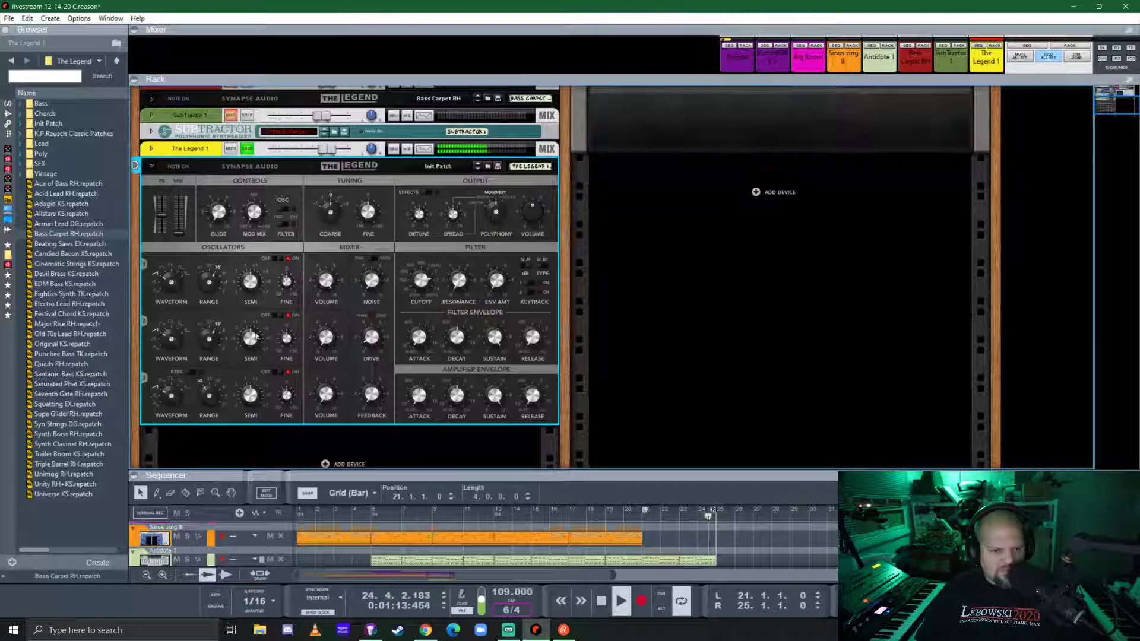
{"action": "left_click_drag", "start_coordinate": [168, 281], "coordinate": [170, 272]}
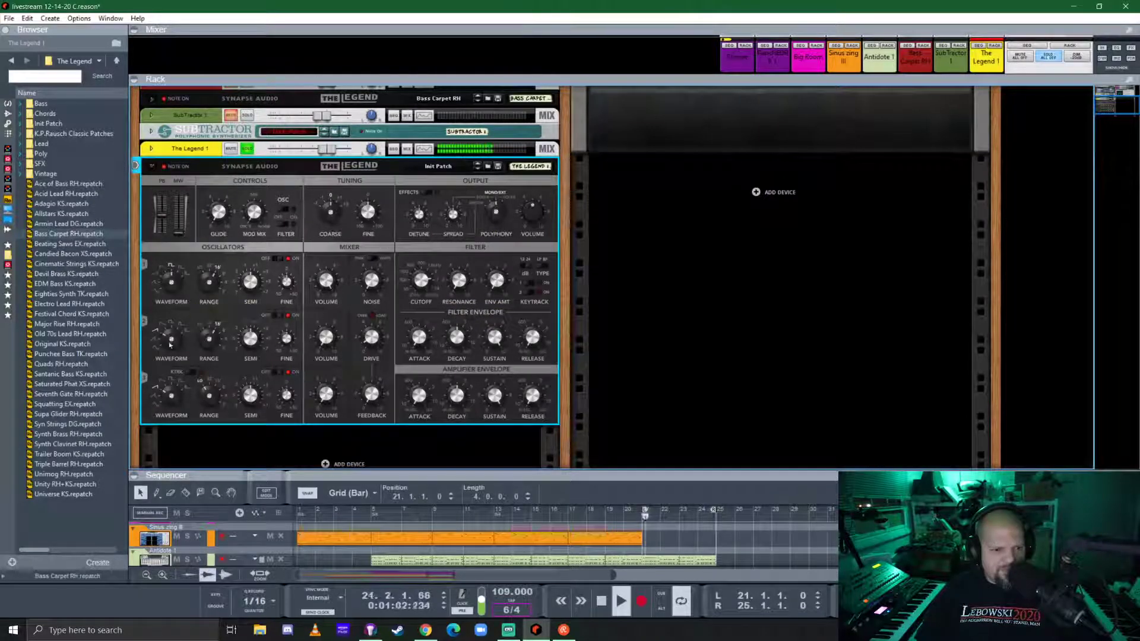
{"action": "left_click_drag", "start_coordinate": [171, 339], "coordinate": [173, 330]}
{"action": "left_click_drag", "start_coordinate": [175, 398], "coordinate": [177, 390]}
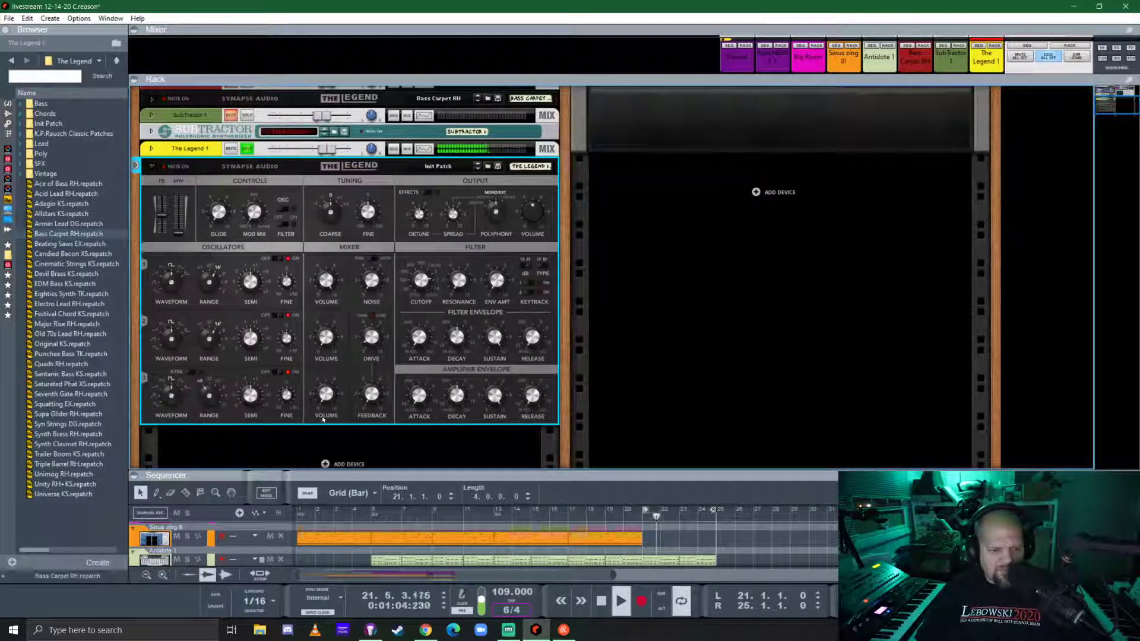
{"action": "left_click_drag", "start_coordinate": [285, 398], "coordinate": [292, 394]}
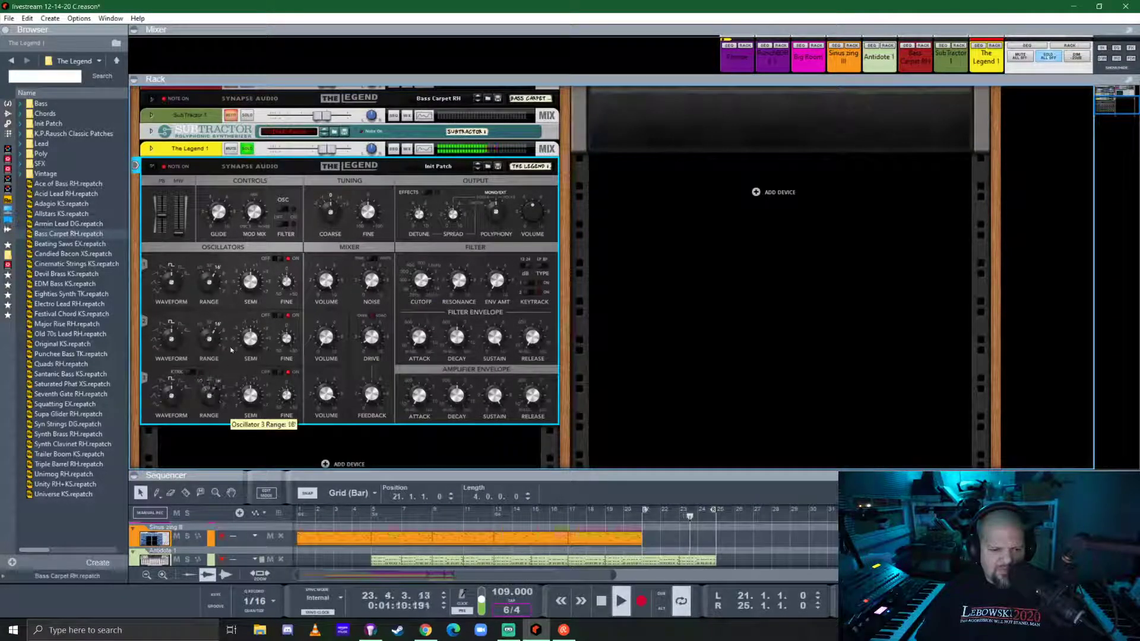
- Turn on oscillator 3 sync and audition The Legend 1's effects on the unison sound with a spread of about 8
{"action": "left_click", "coordinate": [193, 374]}
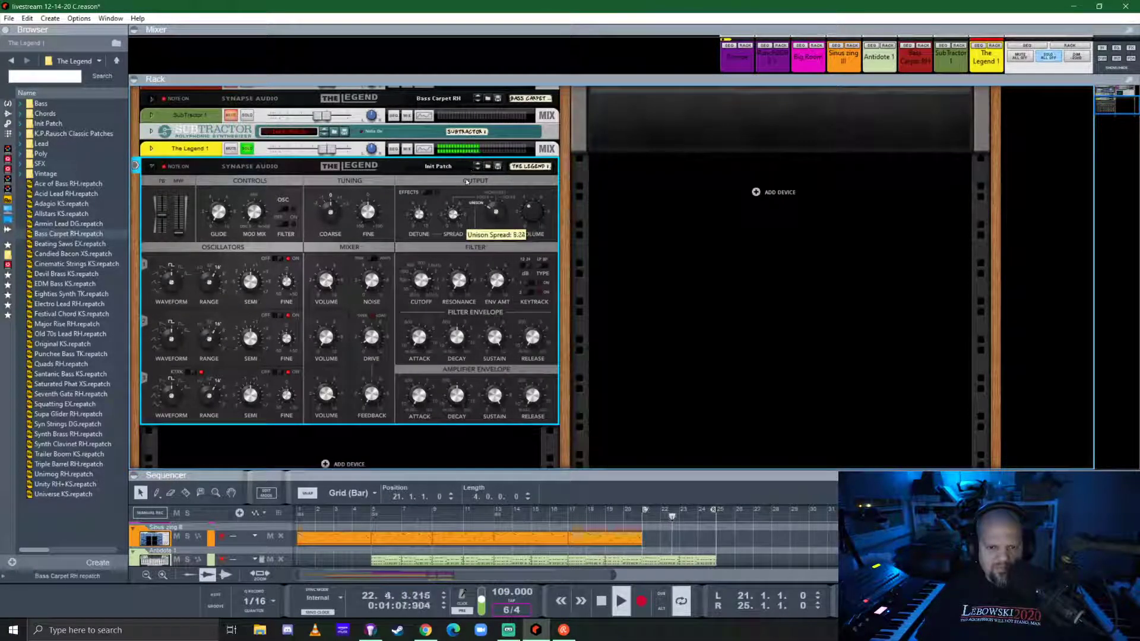
{"action": "left_click", "coordinate": [428, 192]}
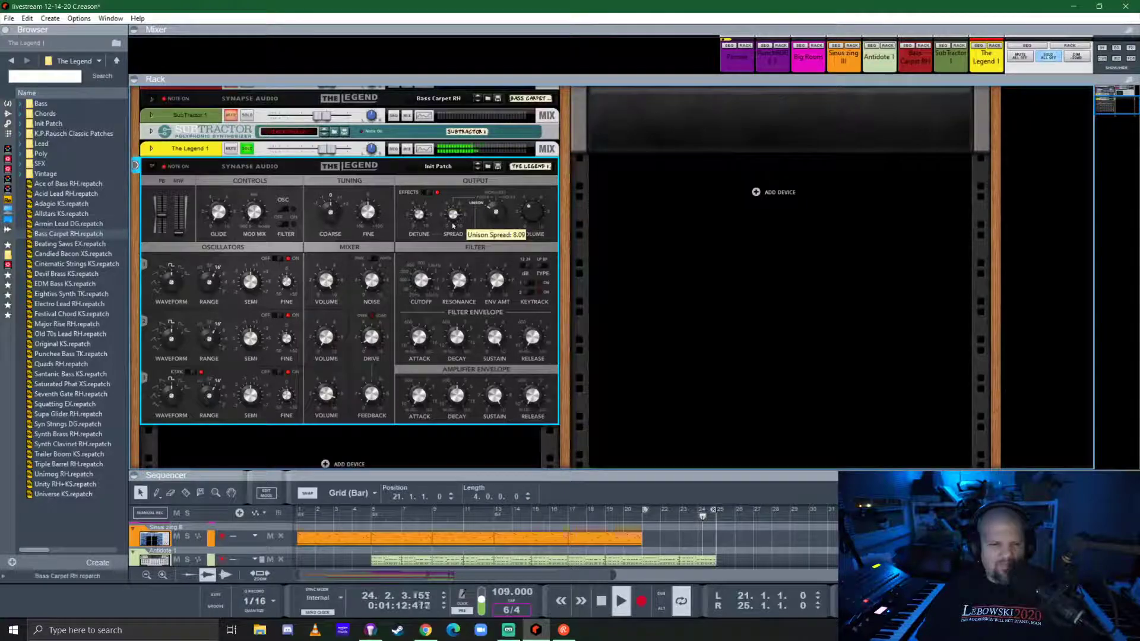
{"action": "left_click", "coordinate": [428, 191]}
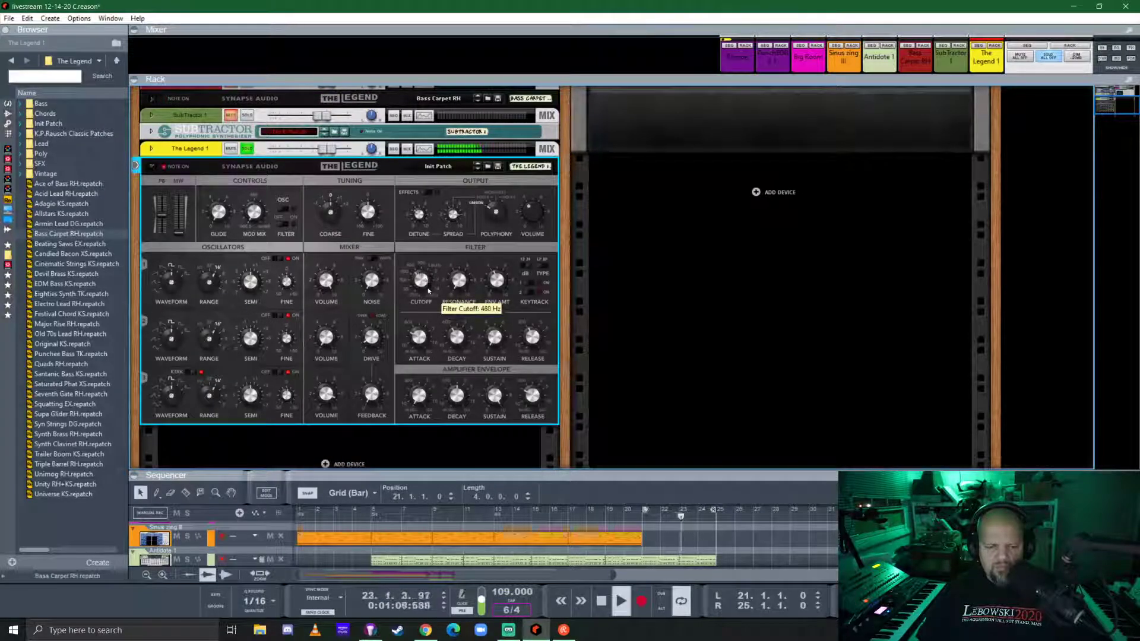
- Shape The Legend 1's filter by sweeping the cutoff up and down and setting the resonance to about 2.5
{"action": "left_click_drag", "start_coordinate": [431, 279], "coordinate": [434, 271]}
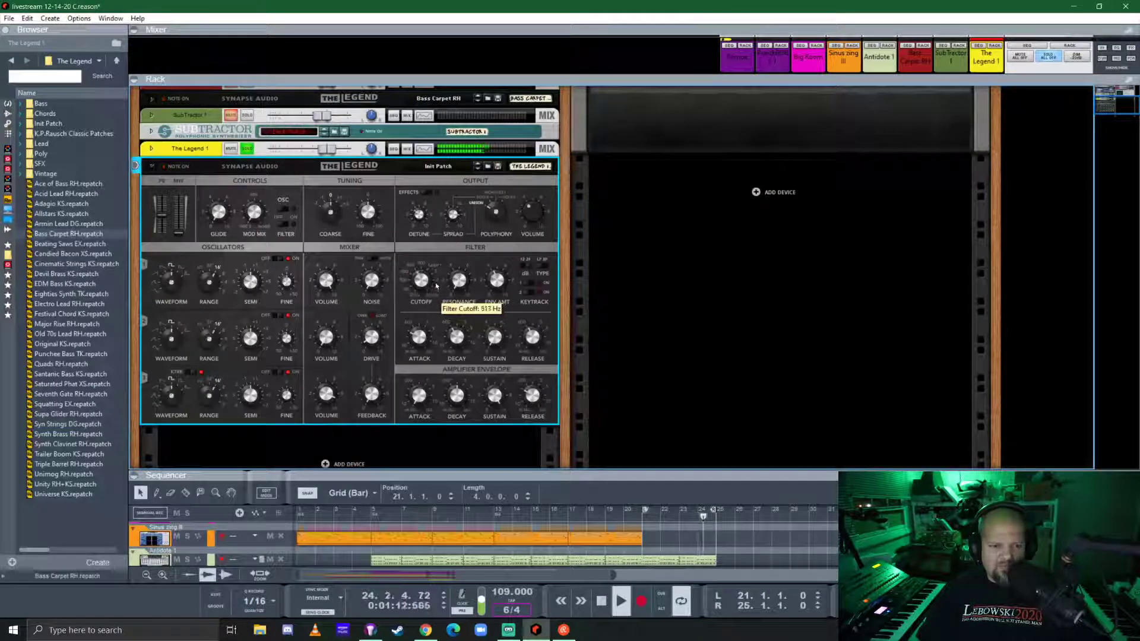
{"action": "left_click_drag", "start_coordinate": [443, 271], "coordinate": [430, 301]}
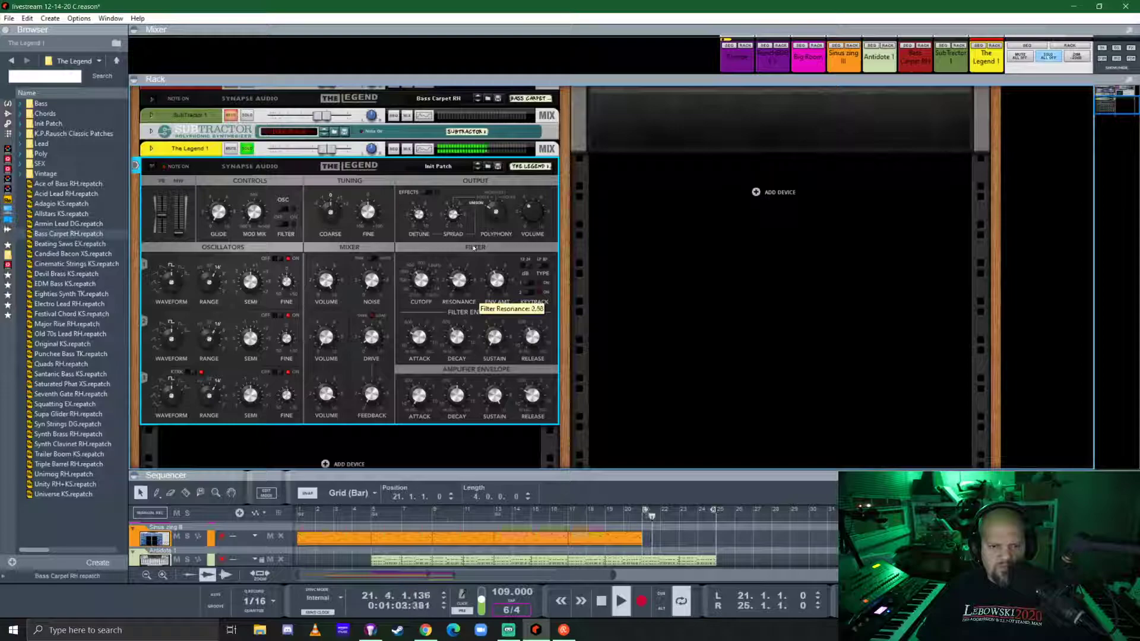
{"action": "left_click_drag", "start_coordinate": [426, 284], "coordinate": [432, 266]}
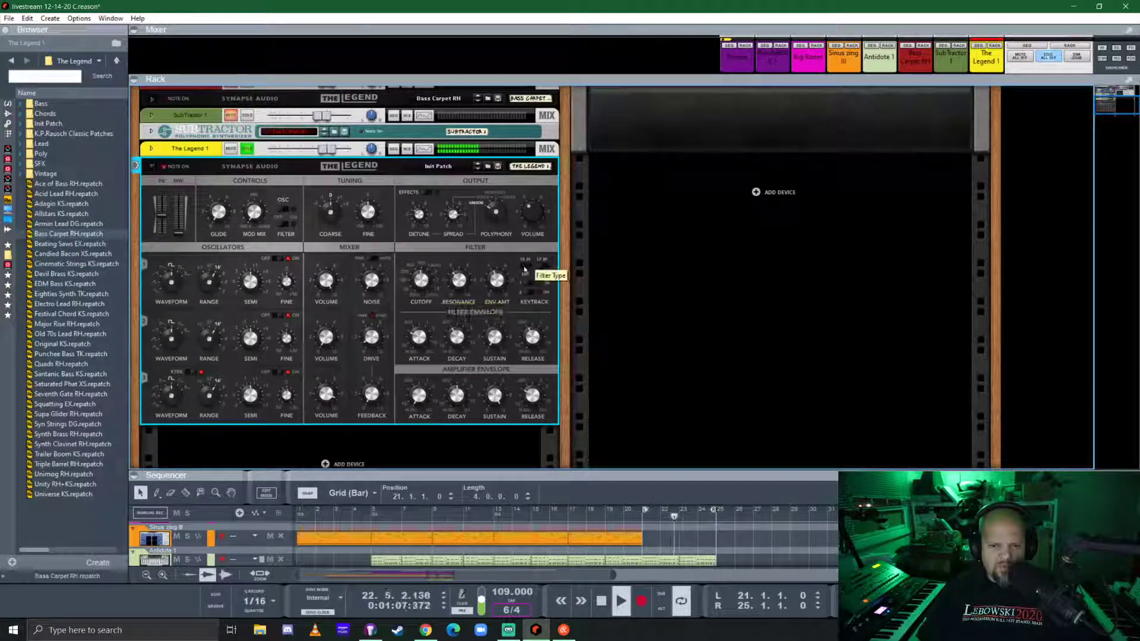
{"action": "left_click_drag", "start_coordinate": [423, 280], "coordinate": [436, 331]}
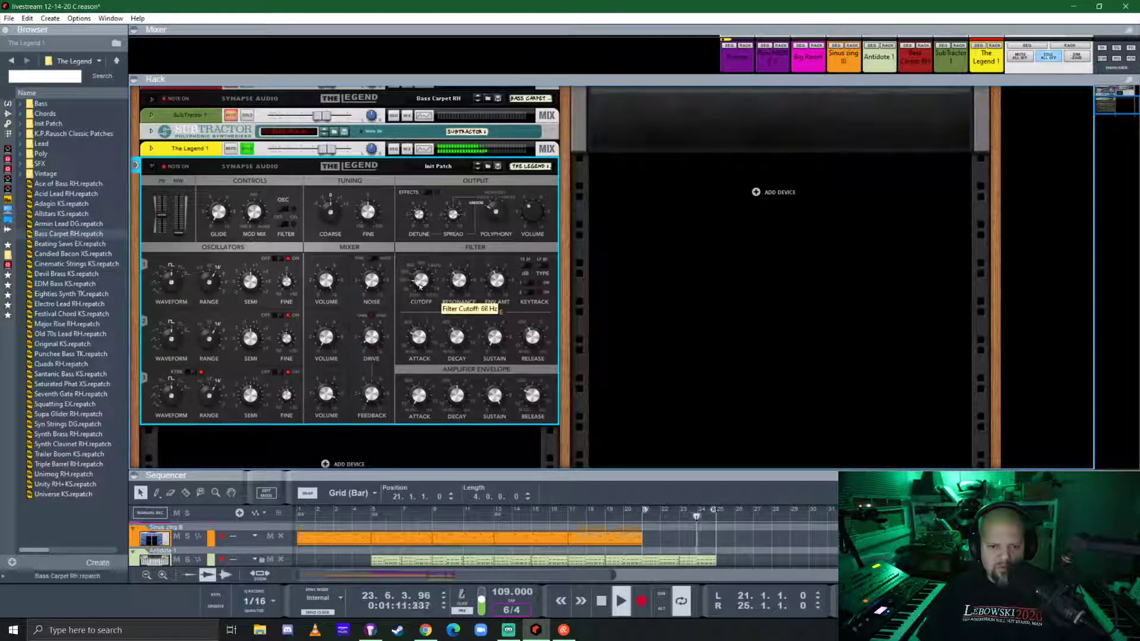
{"action": "mouse_move", "coordinate": [419, 287]}
{"action": "left_mouse_down"}
{"action": "mouse_move", "coordinate": [424, 276]}
{"action": "mouse_move", "coordinate": [434, 293]}
{"action": "left_mouse_up"}
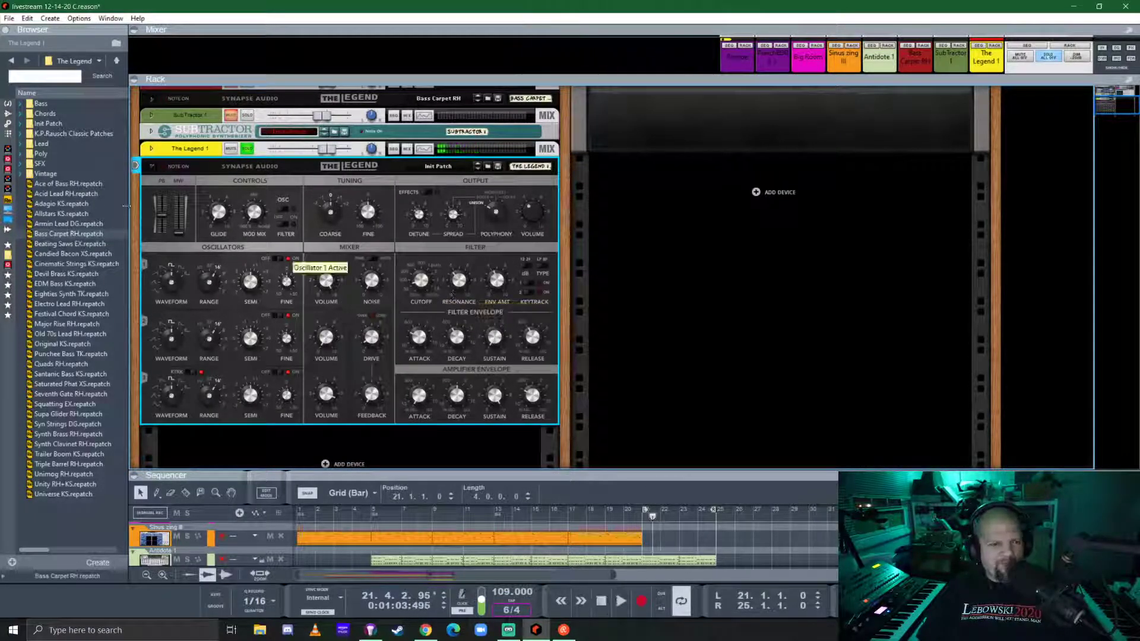
- Add a Pulsar Dual LFO above The Legend 1 and cable its LFO 1 output to the synth's cutoff CV input
{"action": "left_click", "coordinate": [6, 117]}
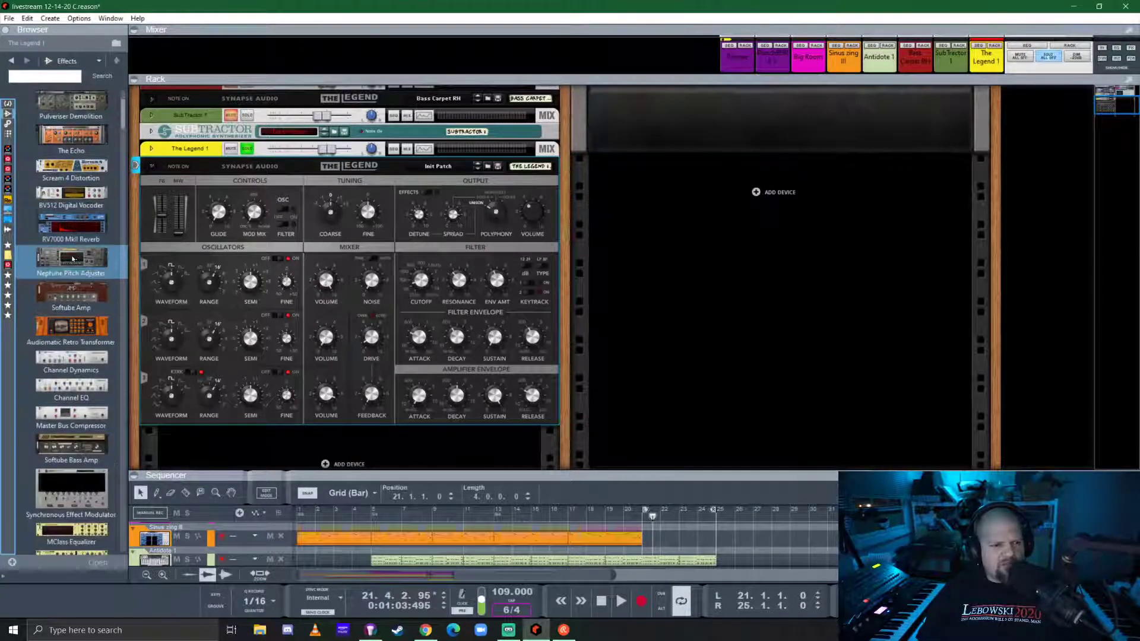
{"action": "left_click", "coordinate": [7, 123]}
{"action": "left_click_drag", "start_coordinate": [70, 139], "coordinate": [356, 137]}
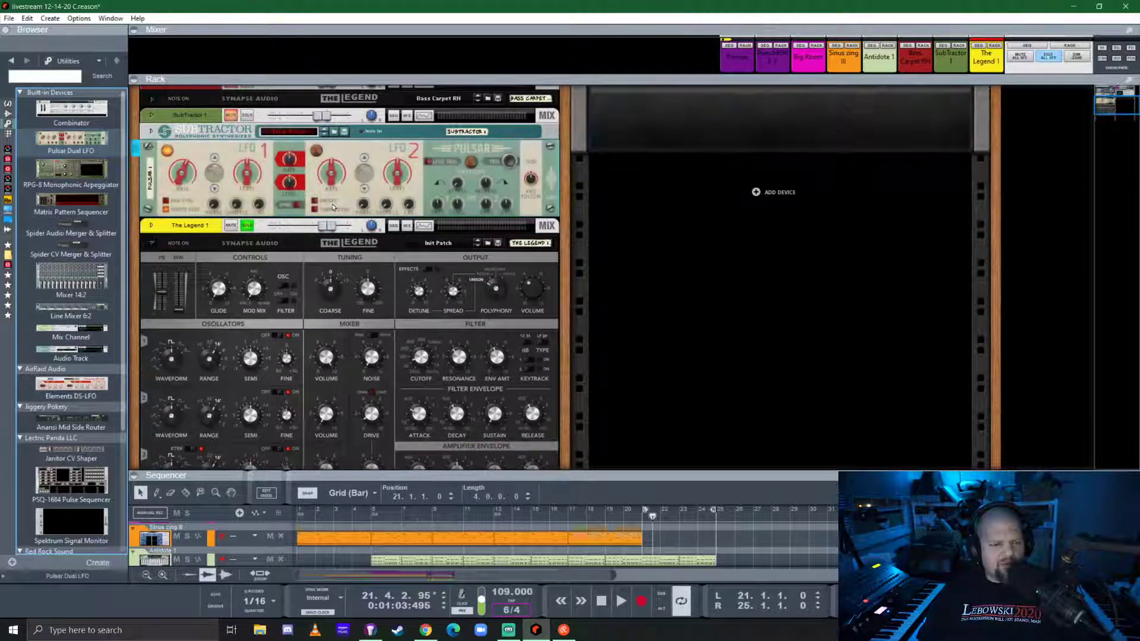
{"action": "key", "text": "Tab"}
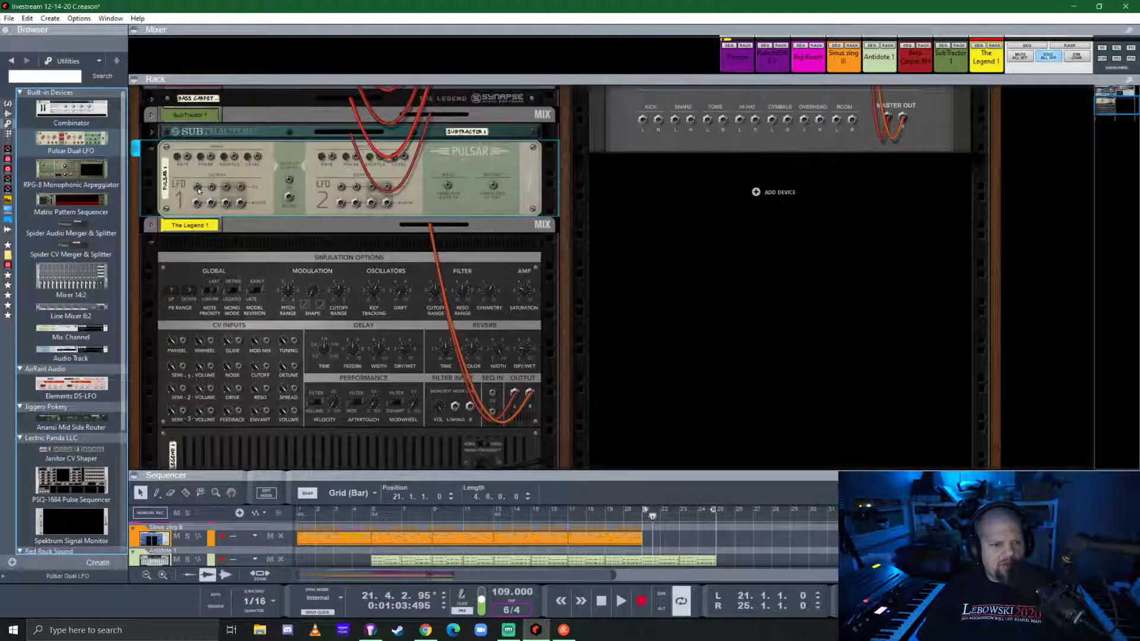
{"action": "left_click_drag", "start_coordinate": [198, 188], "coordinate": [265, 369]}
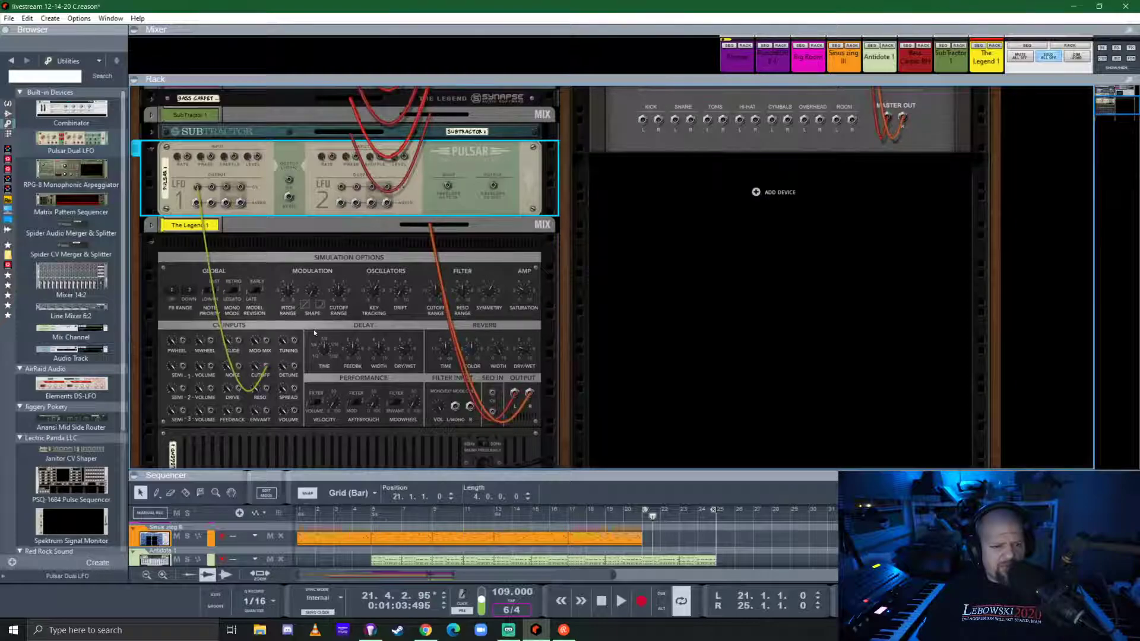
{"action": "key", "text": "Tab"}
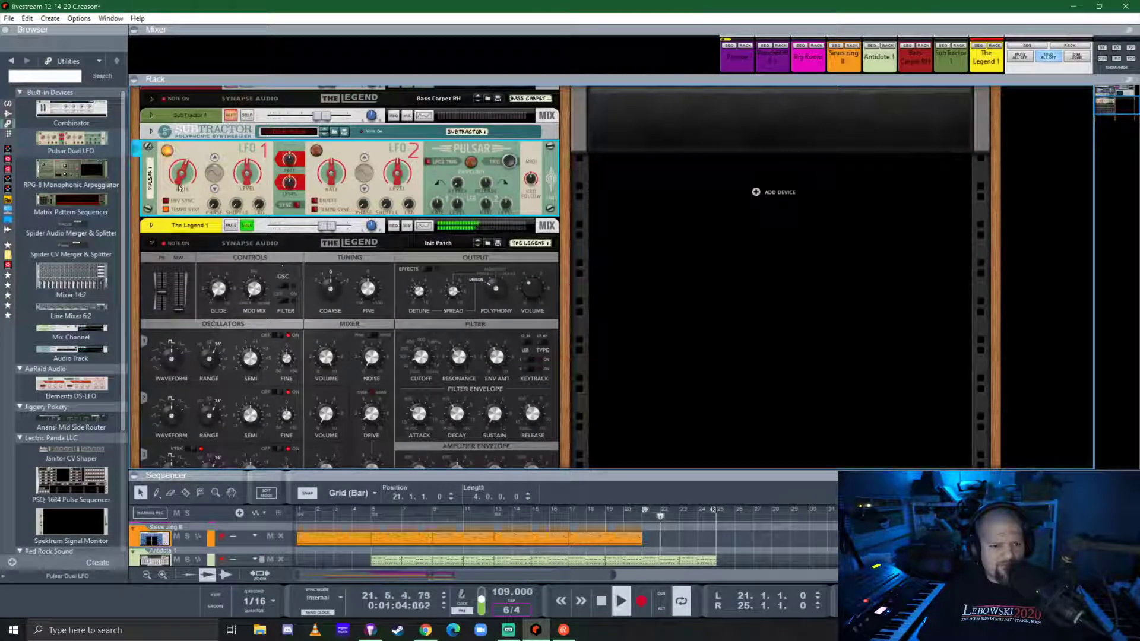
- Switch off tempo sync on Pulsar's LFO 1, slow its free rate and reduce its level
{"action": "mouse_move", "coordinate": [182, 183]}
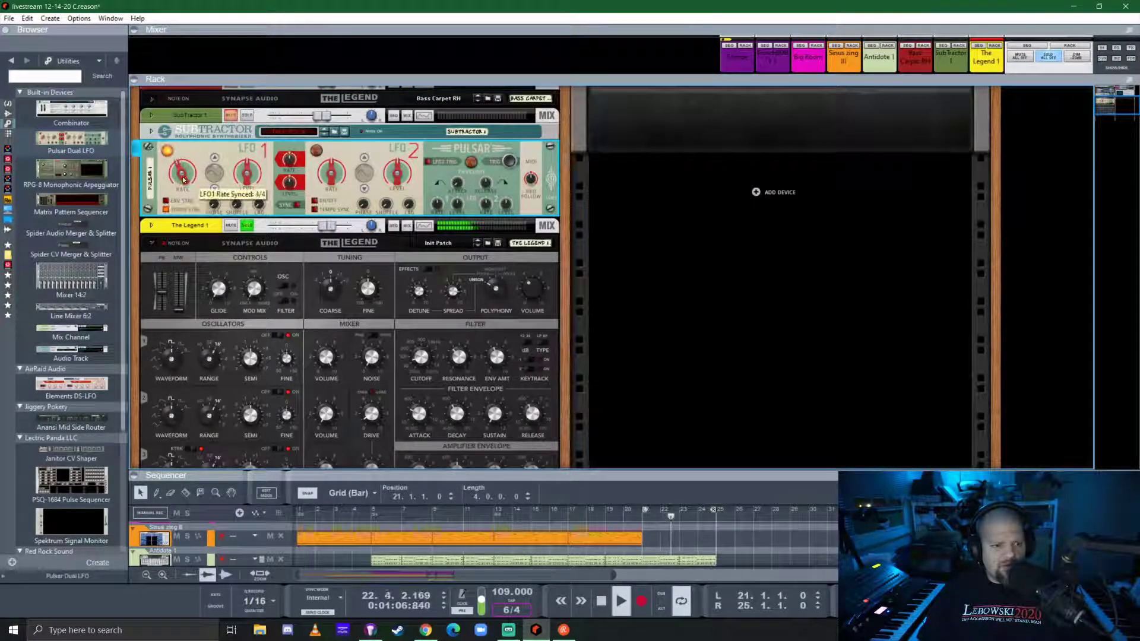
{"action": "left_click", "coordinate": [166, 210]}
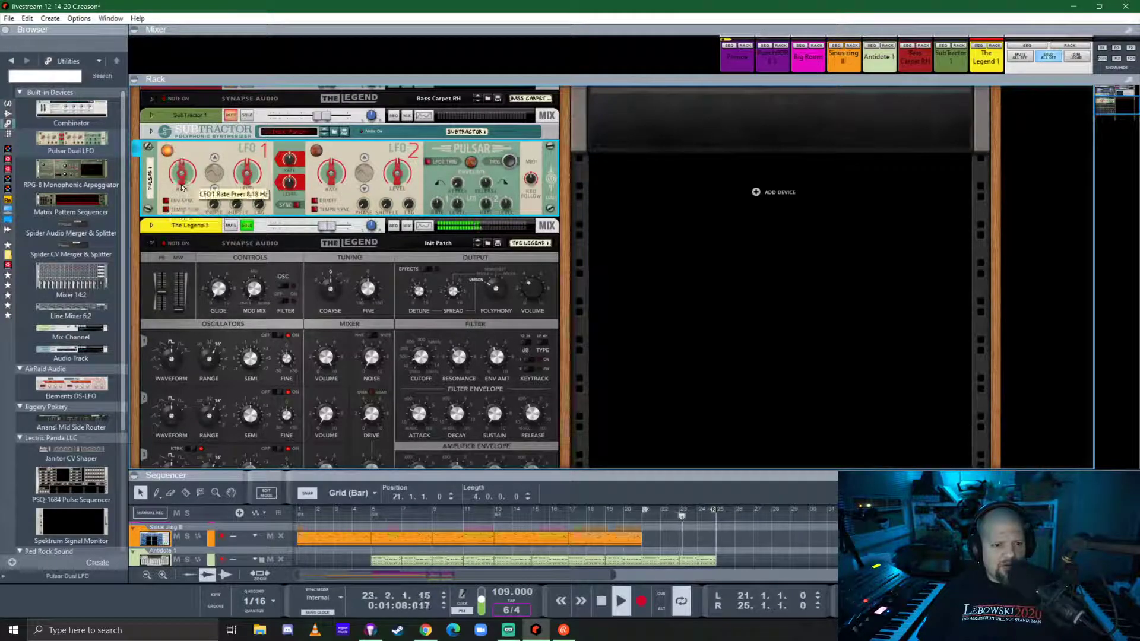
{"action": "left_click_drag", "start_coordinate": [182, 188], "coordinate": [207, 228]}
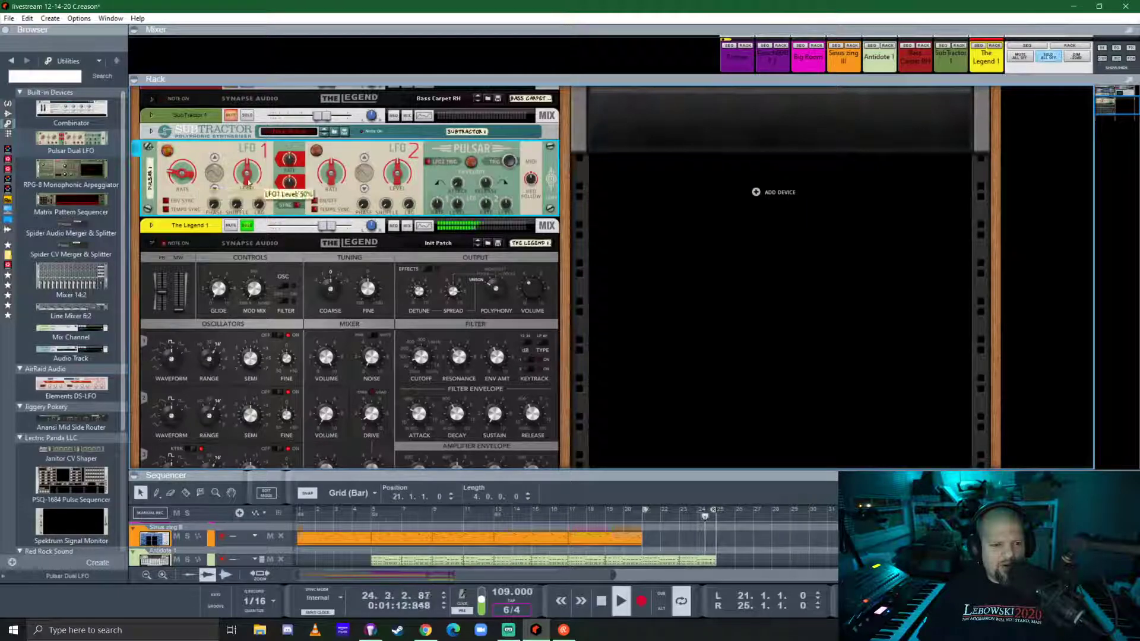
{"action": "left_click", "coordinate": [428, 362]}
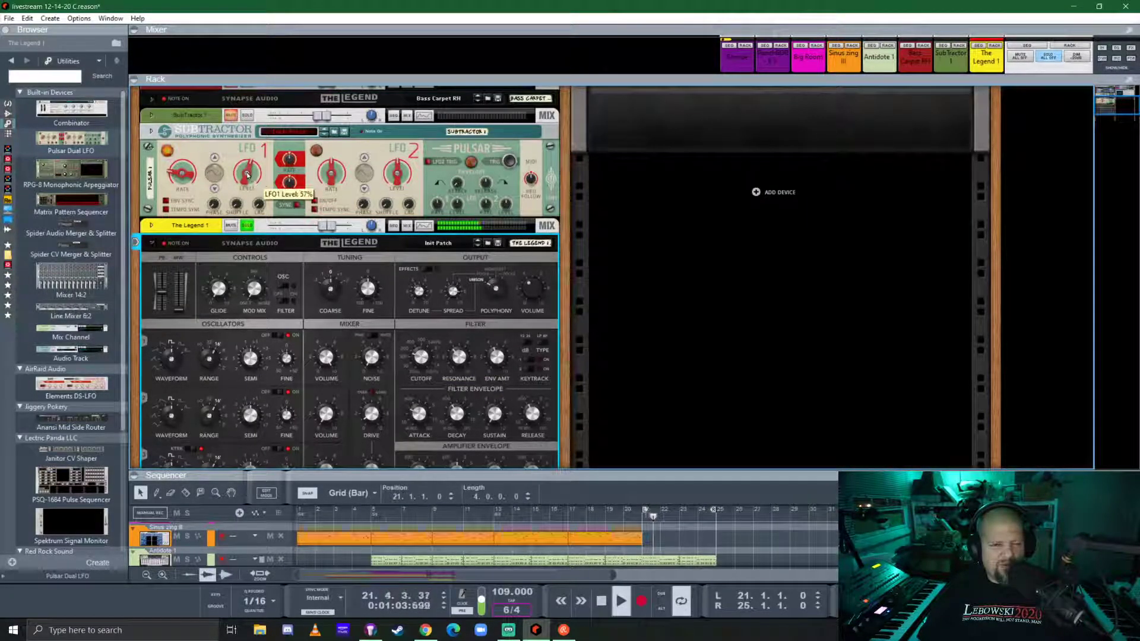
{"action": "left_click_drag", "start_coordinate": [252, 195], "coordinate": [252, 205]}
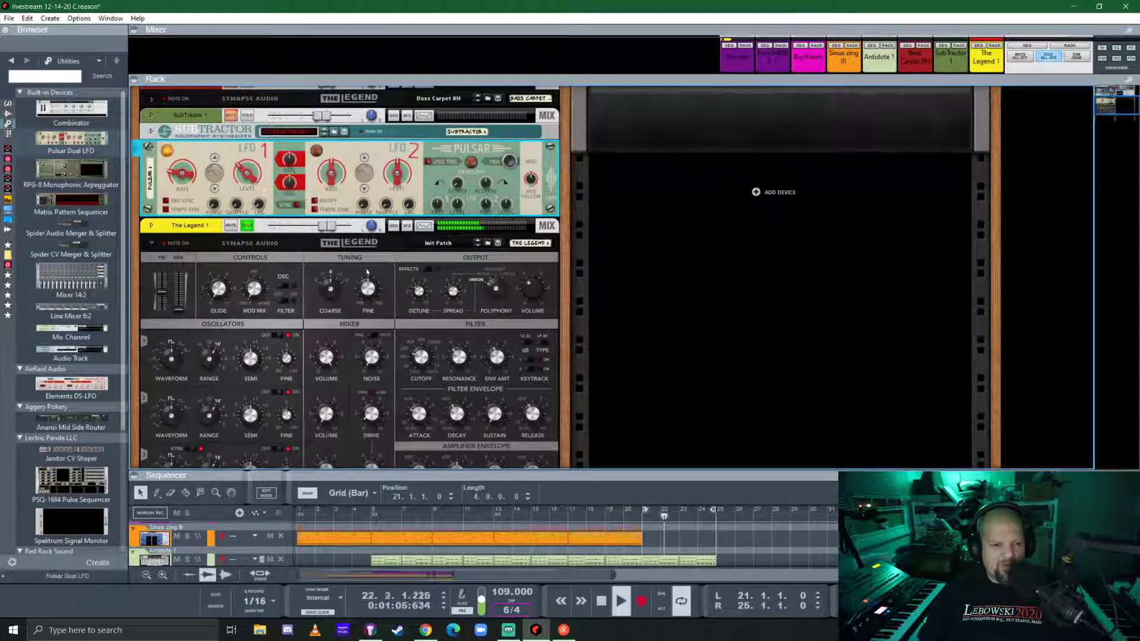
- Fold The Legend 1 device, enable send 5 on its mixer channel and unsolo the channel
{"action": "left_click", "coordinate": [152, 243]}
{"action": "key", "text": "F5"}
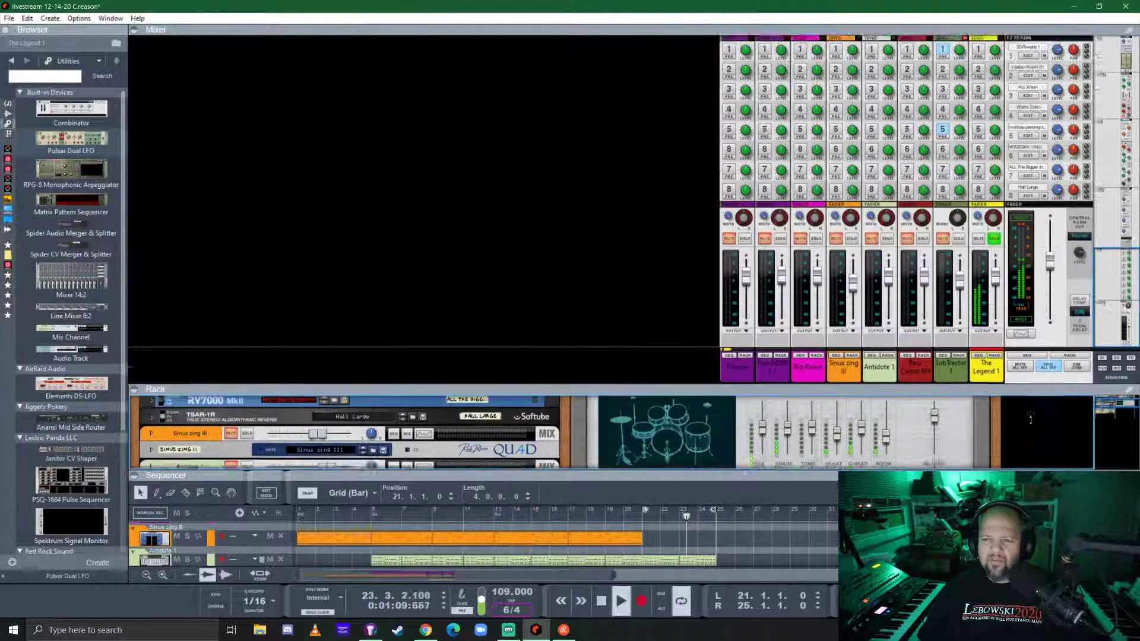
{"action": "left_click", "coordinate": [979, 149]}
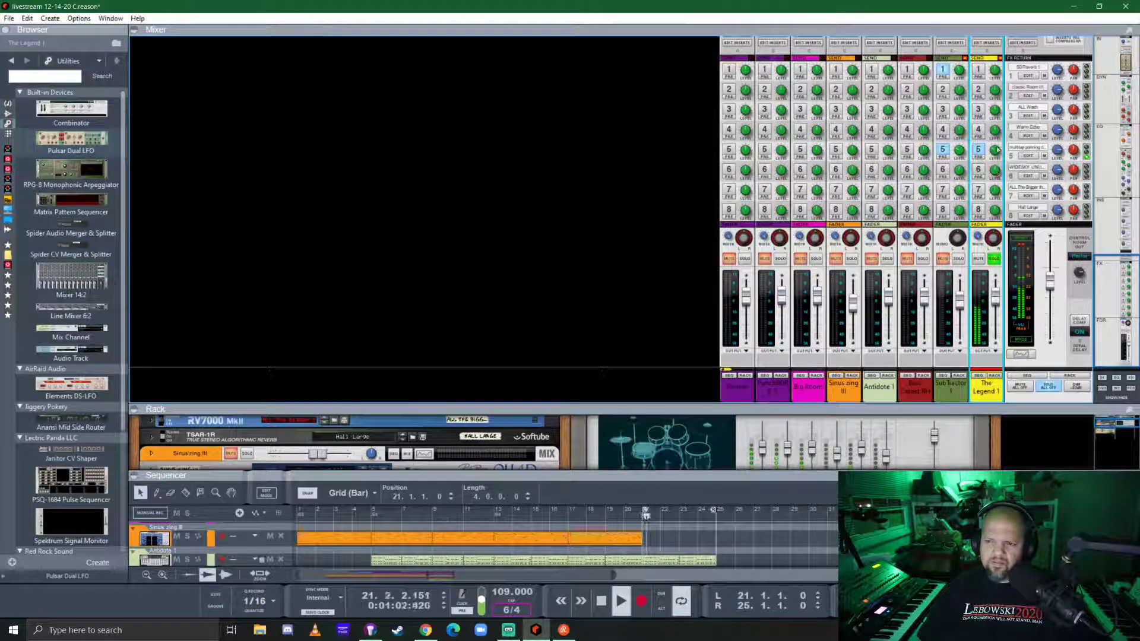
{"action": "left_click", "coordinate": [994, 259]}
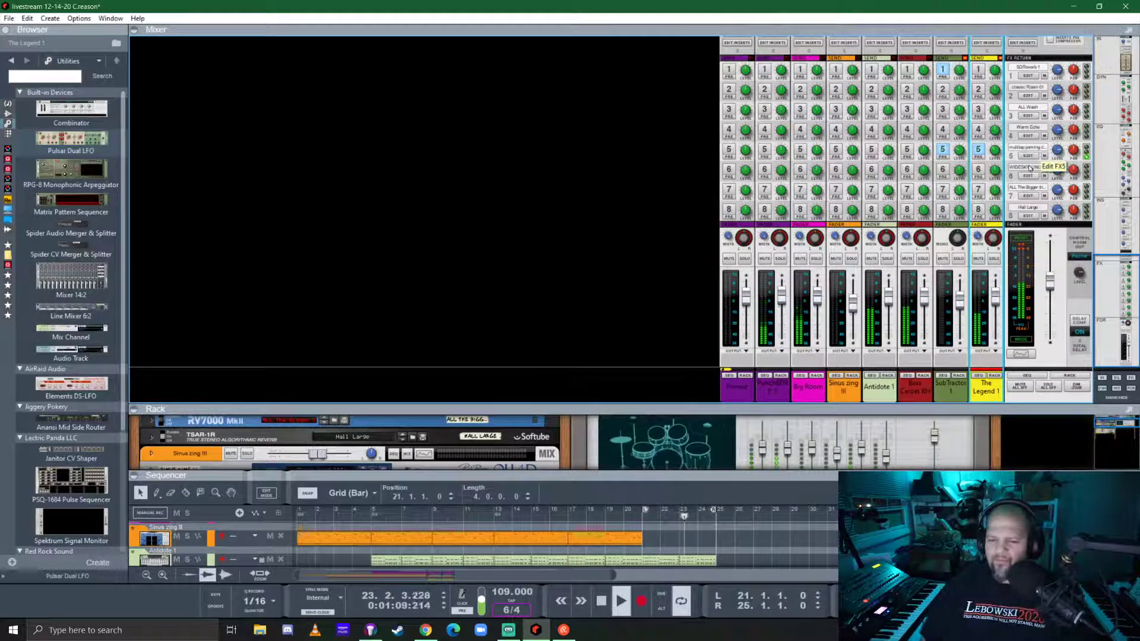
- Enlarge the sequencer, stop playback and duplicate the PunchBOXE, Big Room, Antidote, Bass Carpet and Legend clips from bar 21 to bar 25
{"action": "left_click_drag", "start_coordinate": [618, 406], "coordinate": [617, 127]}
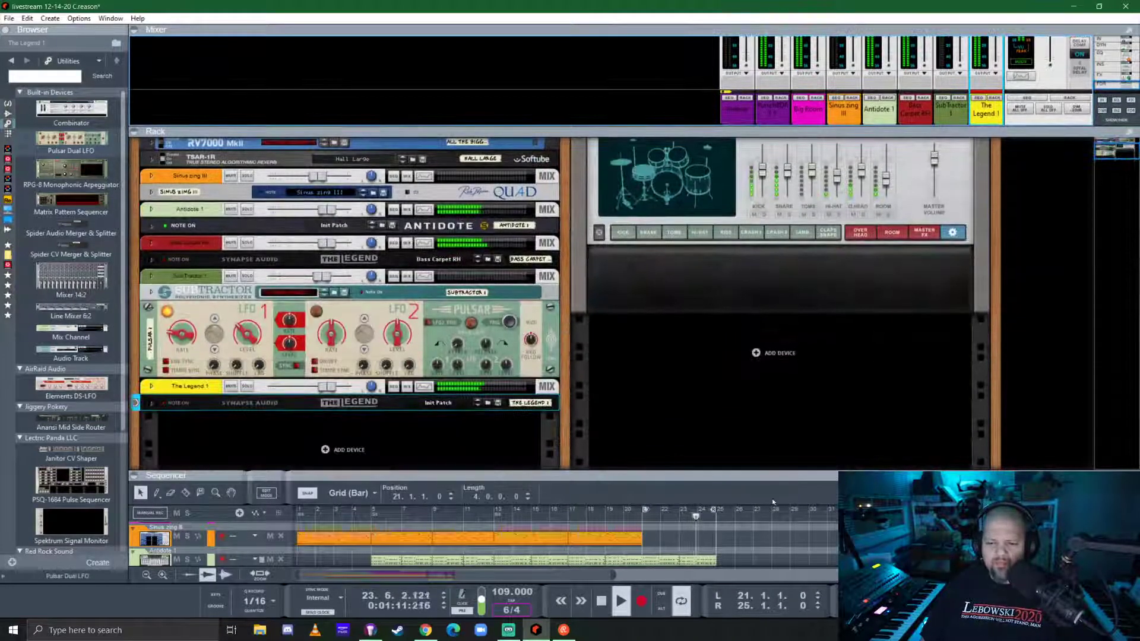
{"action": "left_click_drag", "start_coordinate": [773, 475], "coordinate": [773, 283]}
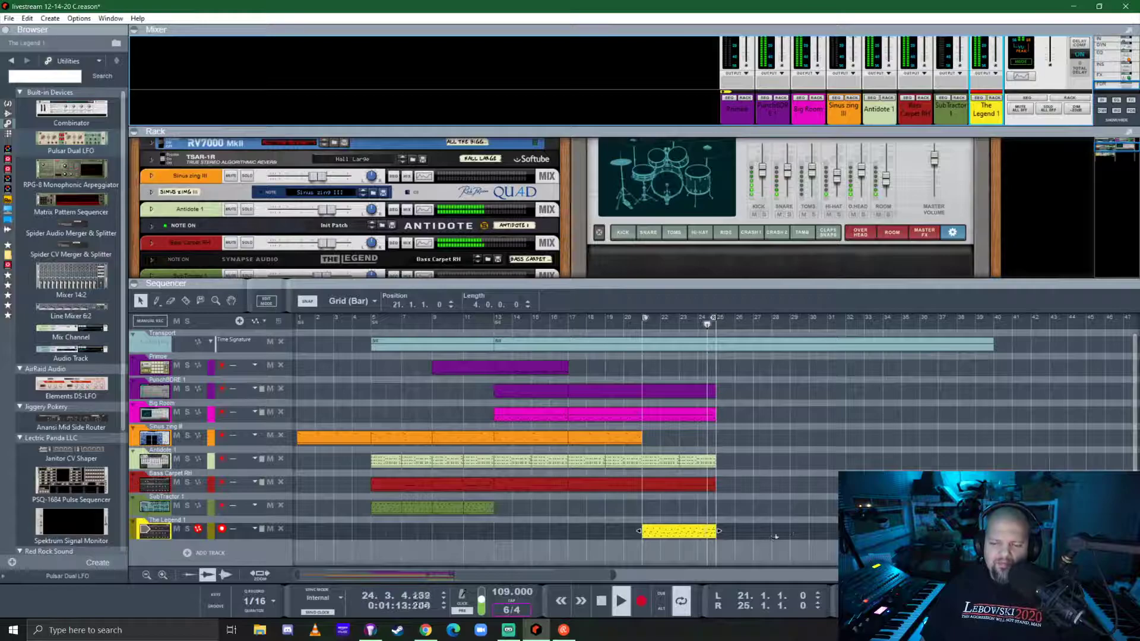
{"action": "key", "text": "space"}
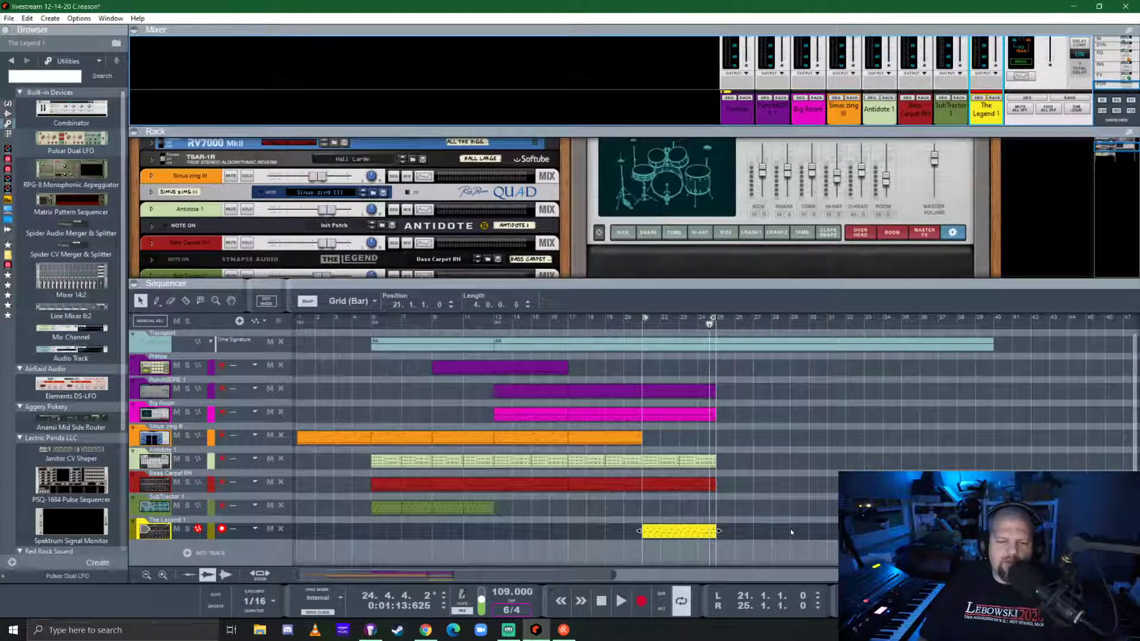
{"action": "key", "text": "space"}
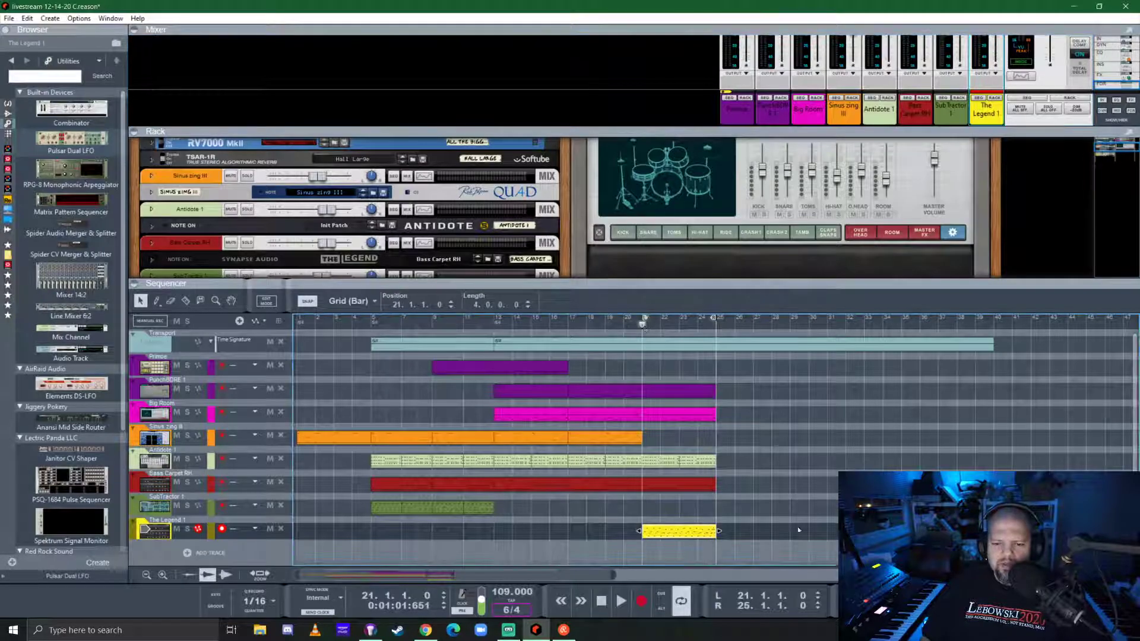
{"action": "left_click_drag", "start_coordinate": [754, 537], "coordinate": [665, 391]}
{"action": "key", "text": "ctrl+d"}
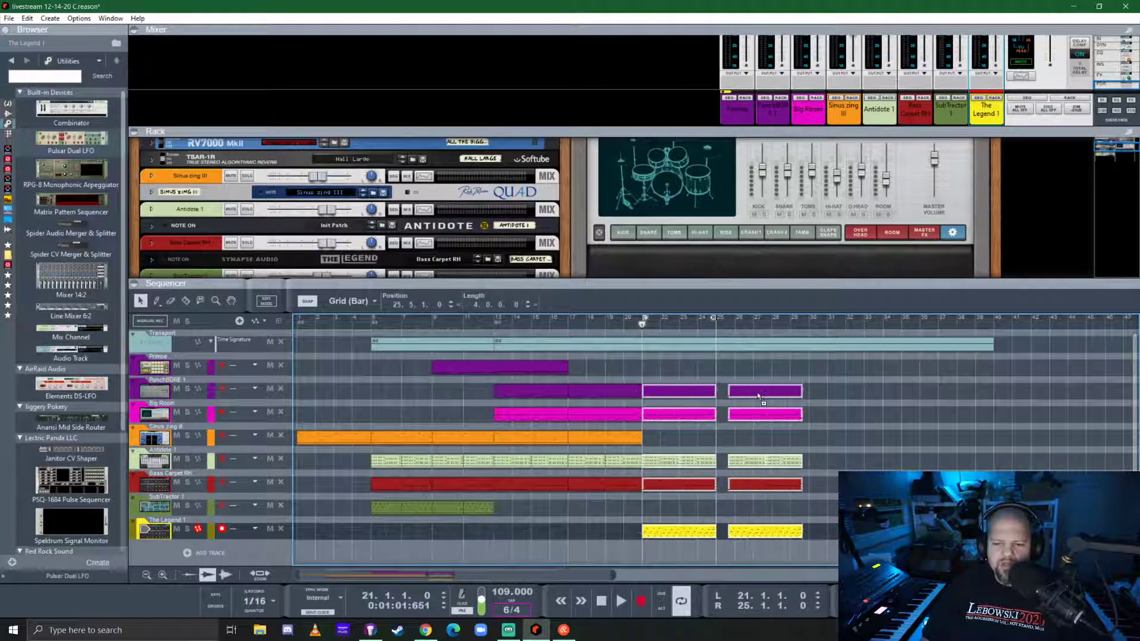
- Copy the pair of SubTractor 1 clips so that the copies start at bar 17
{"action": "left_click", "coordinate": [515, 507]}
{"action": "left_click_drag", "start_coordinate": [539, 502], "coordinate": [586, 512]}
{"action": "scroll", "coordinate": [597, 501], "scroll_direction": "up", "scroll_amount": 2}
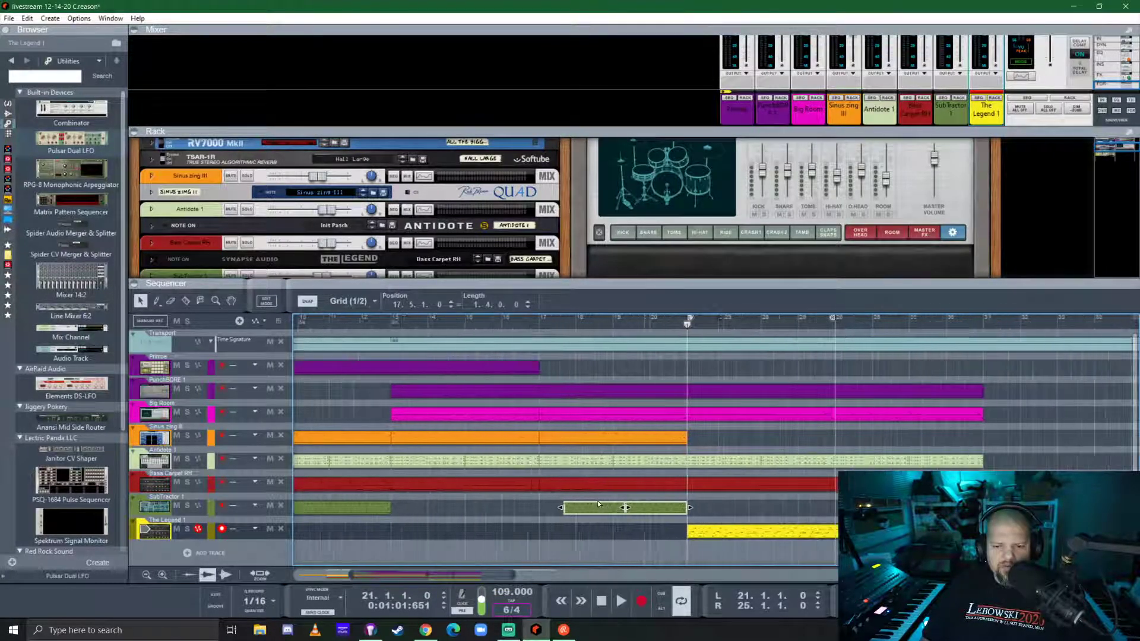
{"action": "left_click", "coordinate": [597, 504]}
{"action": "left_click_drag", "start_coordinate": [596, 512], "coordinate": [571, 510]}
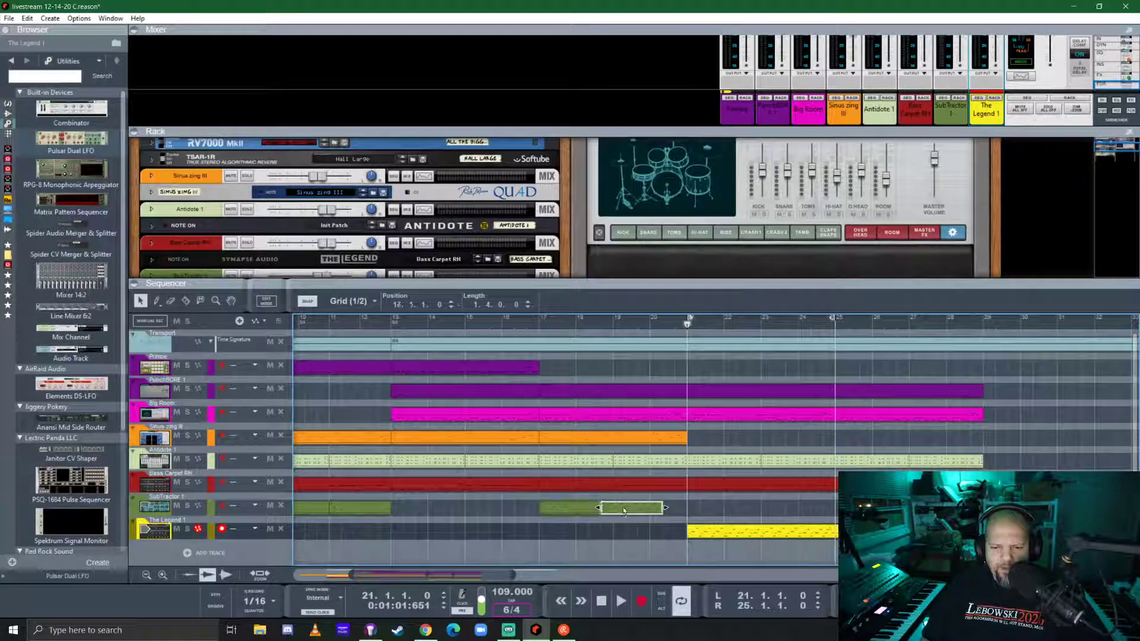
- Delete the second copied SubTractor 1 clip and extend the one at bar 17 to two bars
{"action": "double_click", "coordinate": [597, 509]}
{"action": "double_click", "coordinate": [543, 522]}
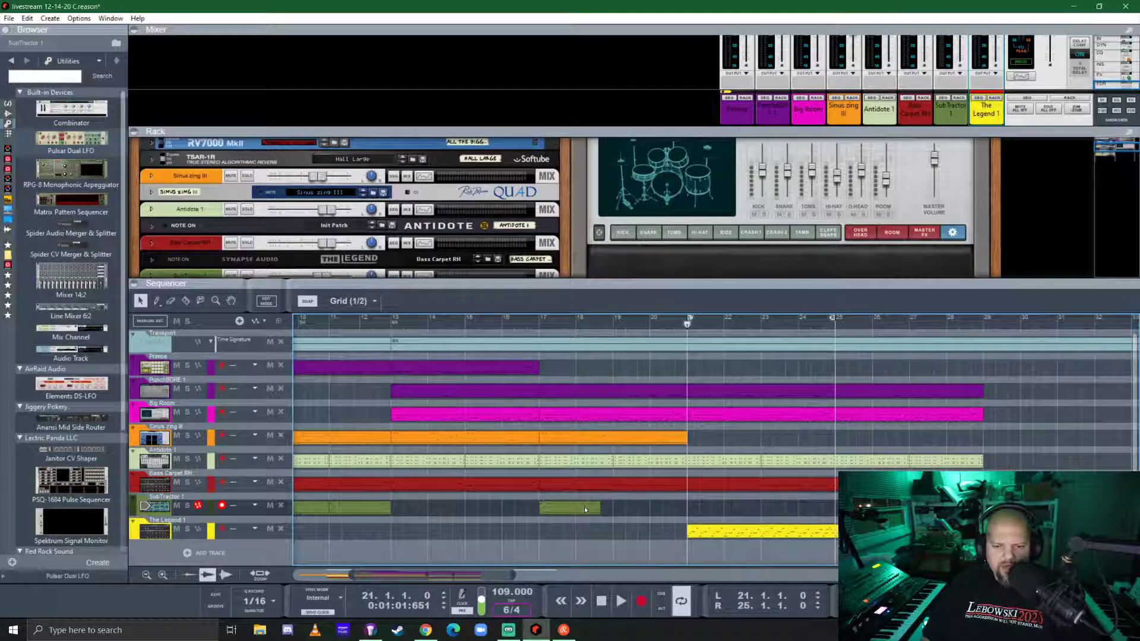
{"action": "left_click_drag", "start_coordinate": [663, 510], "coordinate": [606, 513]}
{"action": "left_click", "coordinate": [601, 512]}
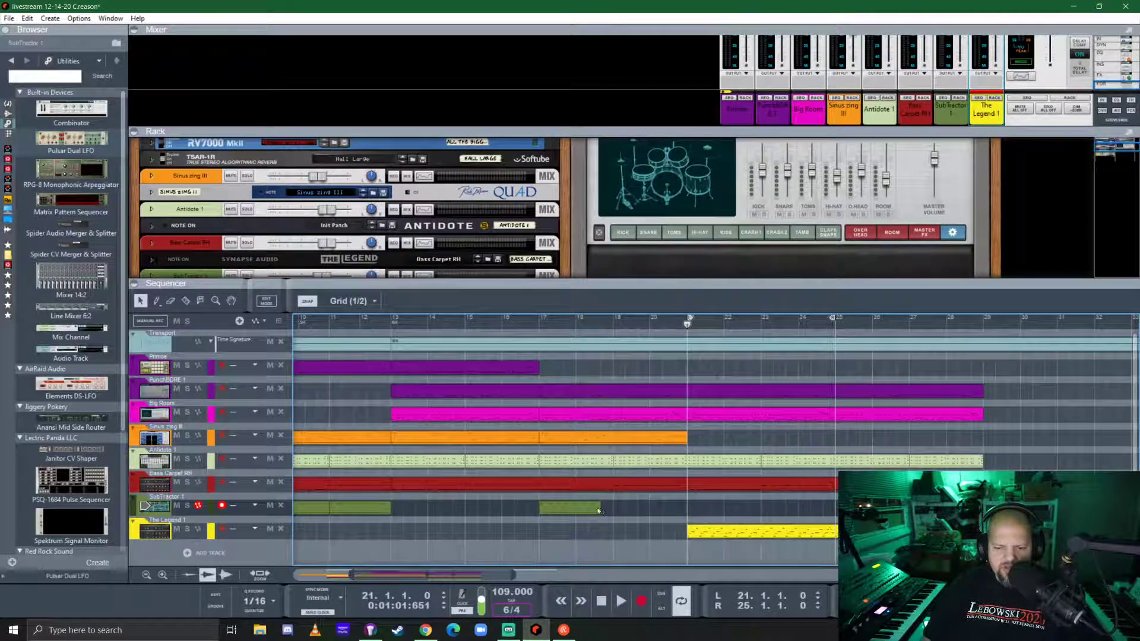
{"action": "left_click", "coordinate": [598, 511]}
{"action": "left_click_drag", "start_coordinate": [599, 511], "coordinate": [608, 508]}
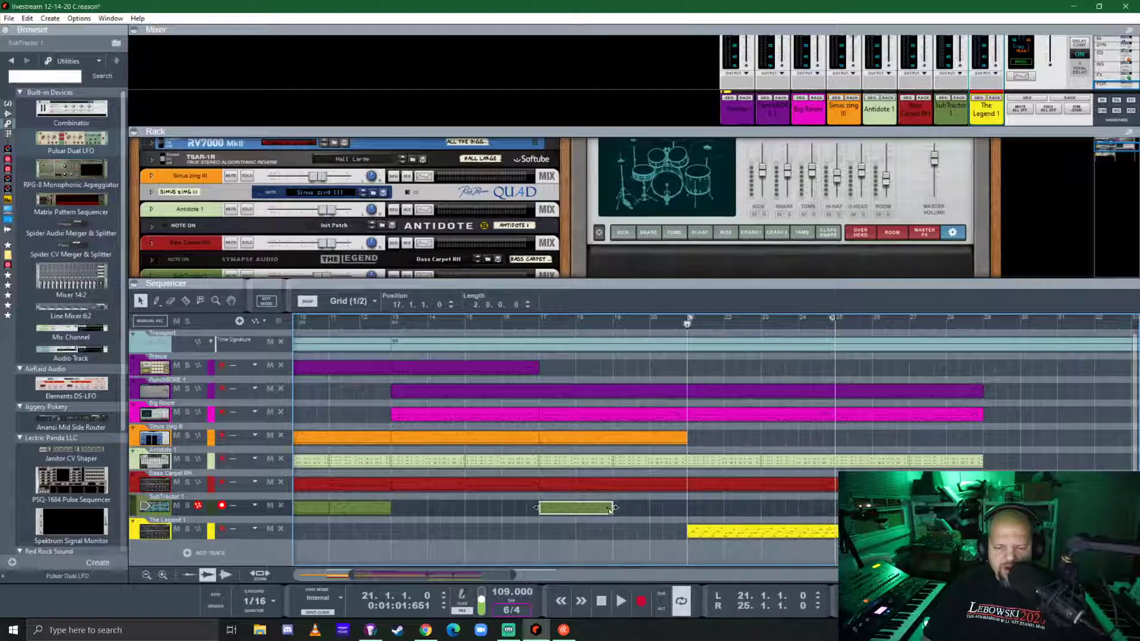
- Open the two-bar SubTractor 1 clip at bar 17 for note editing and enlarge the sequencer over the rack
{"action": "double_click", "coordinate": [579, 513]}
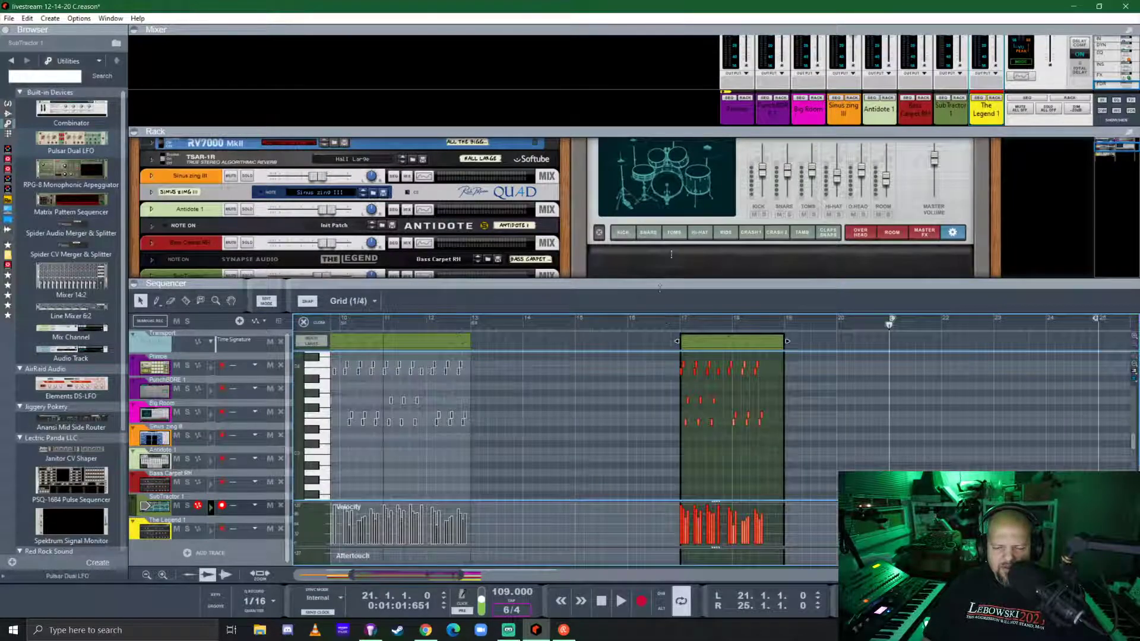
{"action": "left_click_drag", "start_coordinate": [660, 287], "coordinate": [659, 132]}
{"action": "scroll", "coordinate": [789, 328], "scroll_direction": "up", "scroll_amount": 2}
{"action": "scroll", "coordinate": [809, 319], "scroll_direction": "up", "scroll_amount": 2}
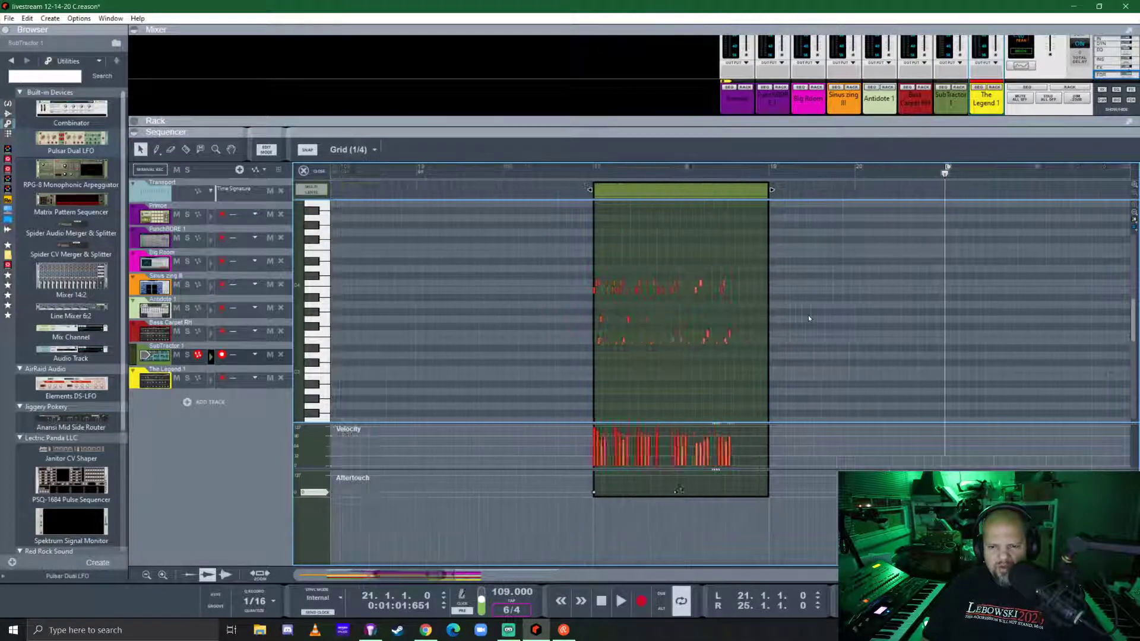
{"action": "scroll", "coordinate": [712, 306], "scroll_direction": "up", "scroll_amount": 2}
{"action": "scroll", "coordinate": [471, 293], "scroll_direction": "up", "scroll_amount": 2}
{"action": "scroll", "coordinate": [587, 303], "scroll_direction": "right", "scroll_amount": 2}
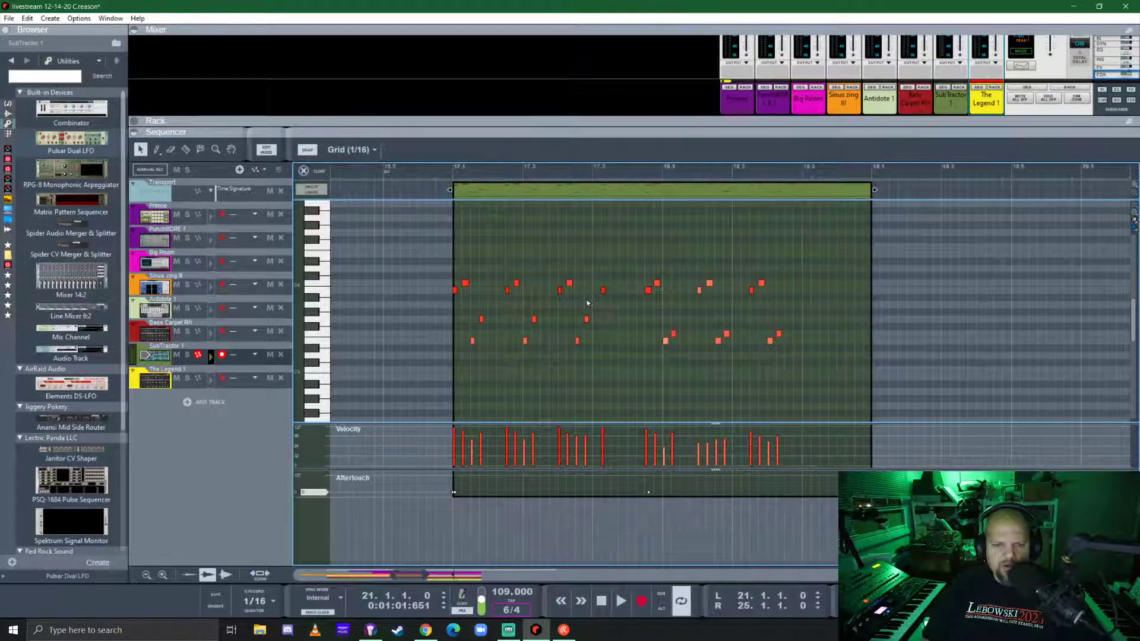
- Solo the SubTractor 1 track and play its clip from bar 17 into bar 18
{"action": "left_click", "coordinate": [187, 354]}
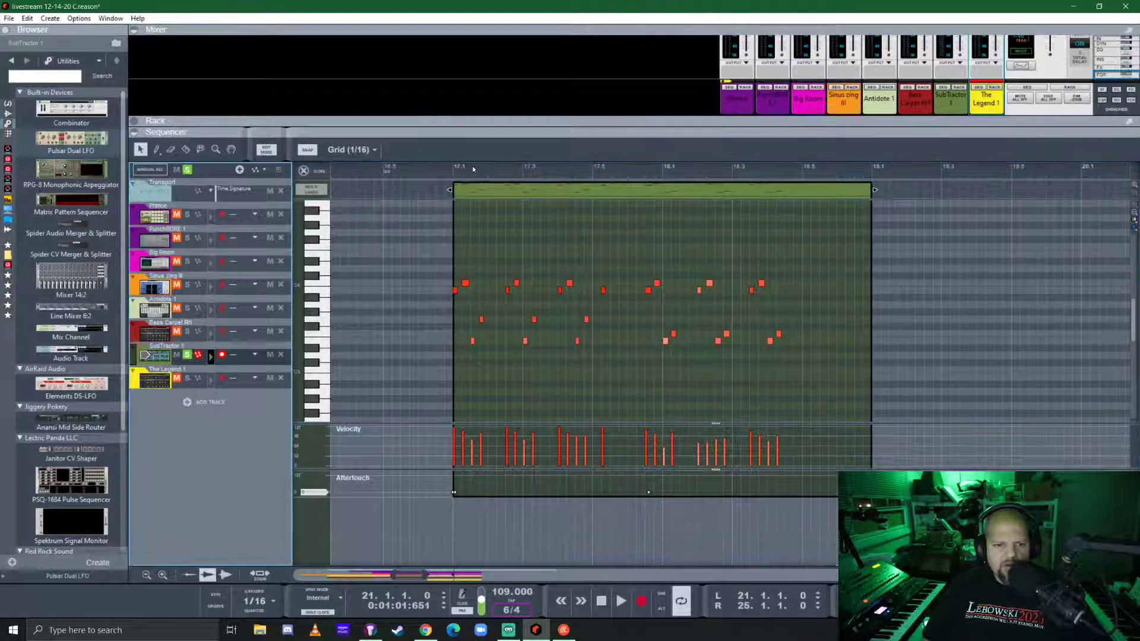
{"action": "left_click", "coordinate": [452, 173]}
{"action": "key", "text": "space"}
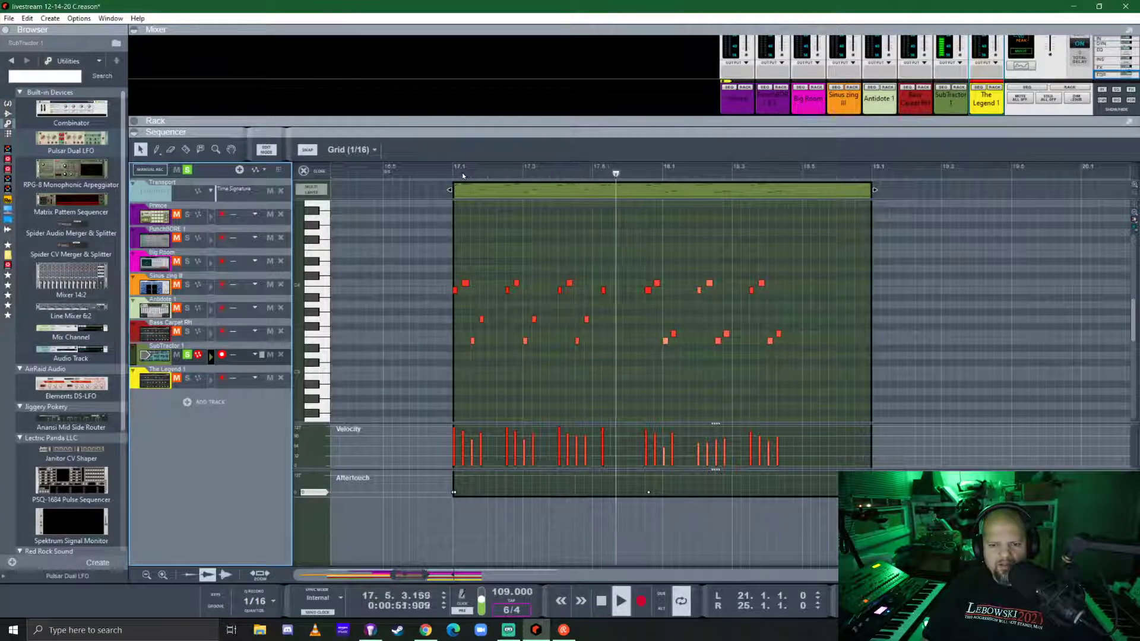
{"action": "key", "text": "space"}
- Shift the clip's second group of notes, starting at 17.6.3, two sixteenths later so it begins at bar 18
{"action": "left_click_drag", "start_coordinate": [647, 232], "coordinate": [825, 390]}
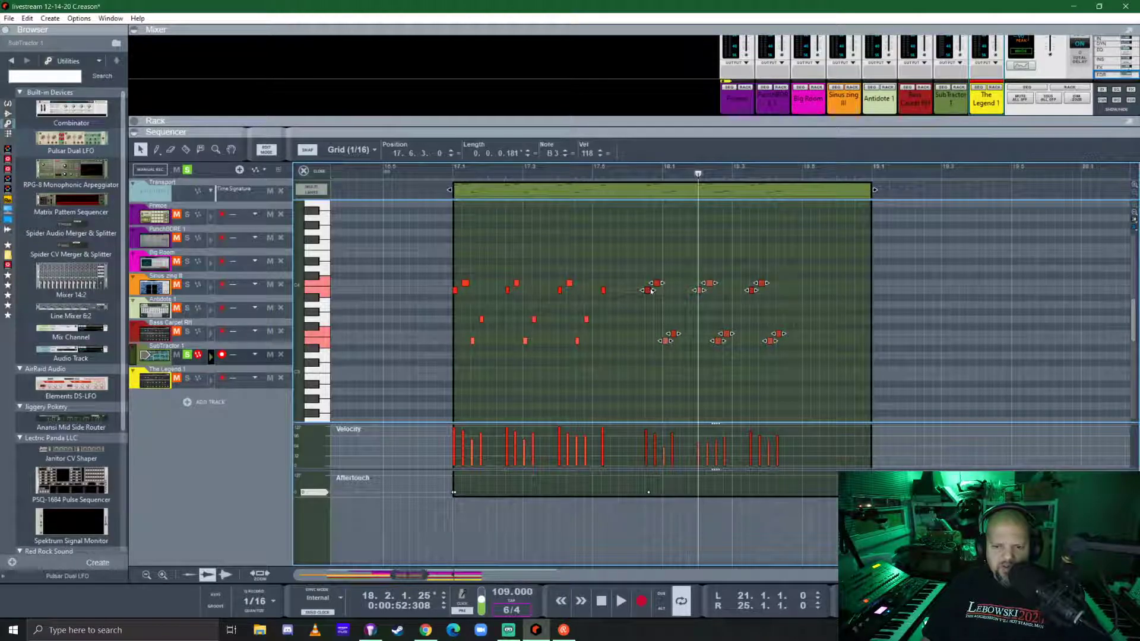
{"action": "left_click_drag", "start_coordinate": [652, 291], "coordinate": [669, 291]}
{"action": "left_click", "coordinate": [626, 336]}
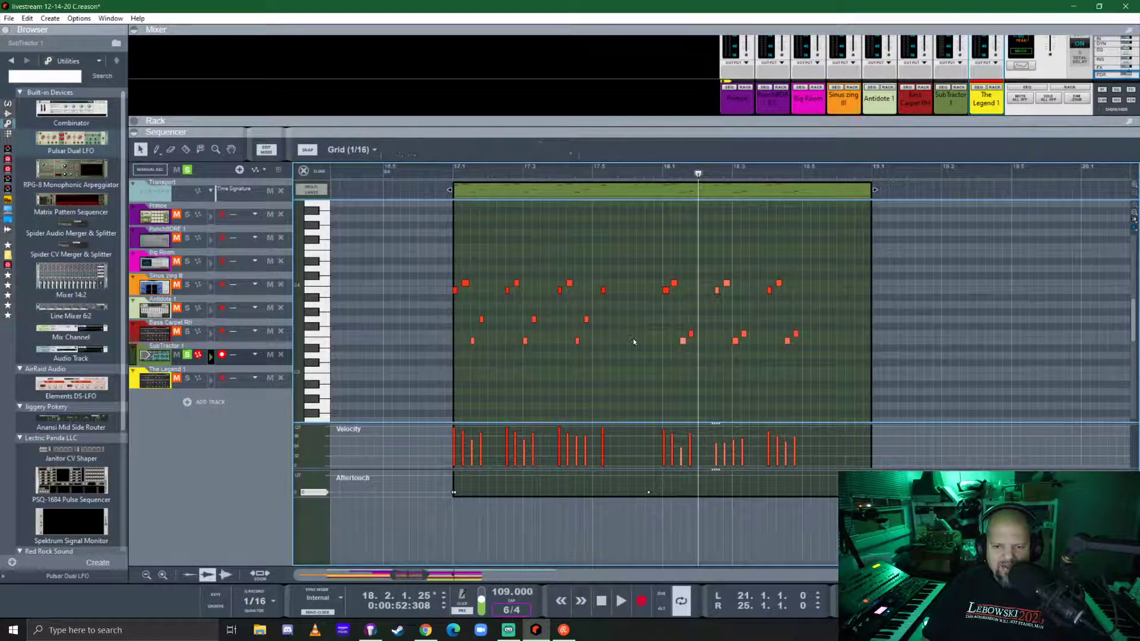
- Fill the gap before bar 18 with a copy of four earlier notes starting at 17.5.4 and play the clip from bar 17
{"action": "left_click_drag", "start_coordinate": [646, 371], "coordinate": [619, 287]}
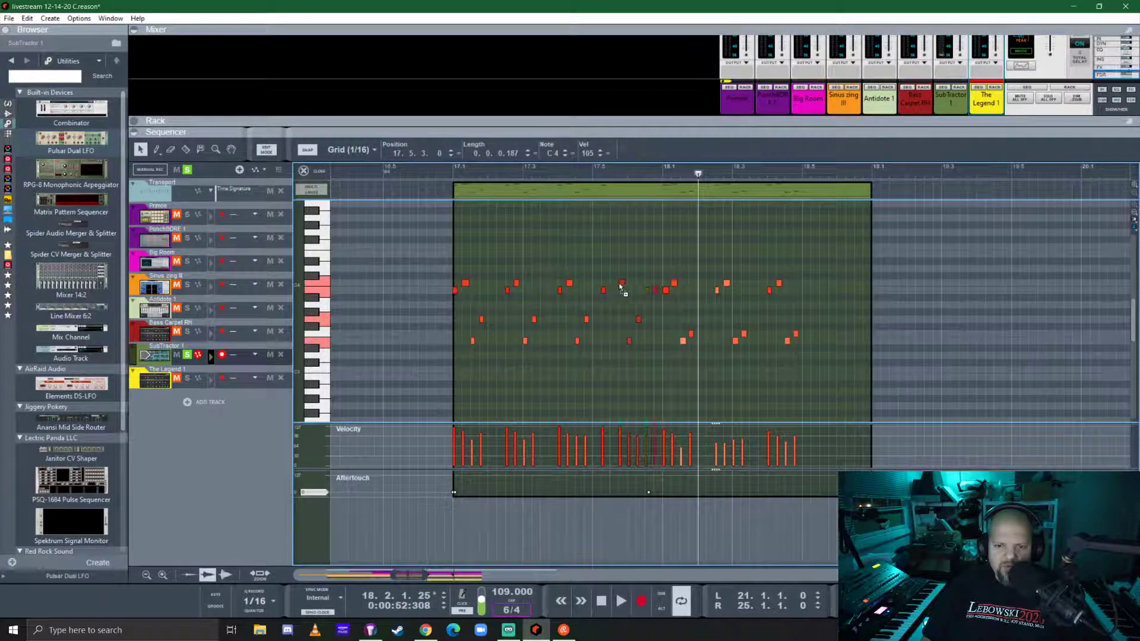
{"action": "left_click", "coordinate": [457, 178]}
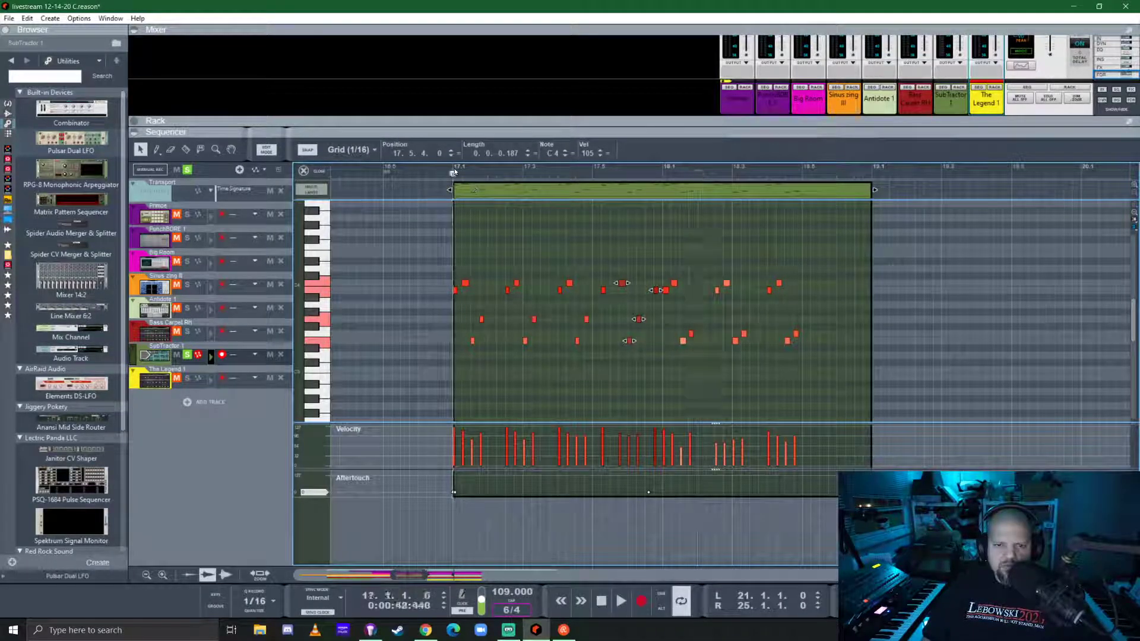
{"action": "key", "text": "space"}
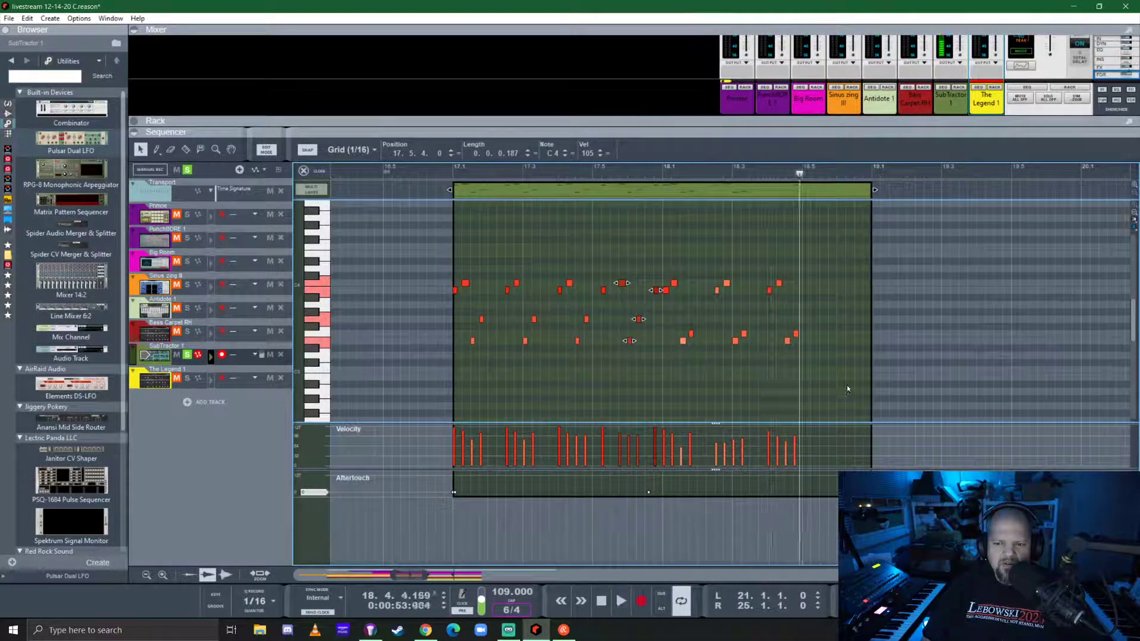
- Extend the end of the phrase with a copy of its last four notes at 18.5.1 and of the final low pair at 18.6.2
{"action": "left_click_drag", "start_coordinate": [848, 391], "coordinate": [804, 293]}
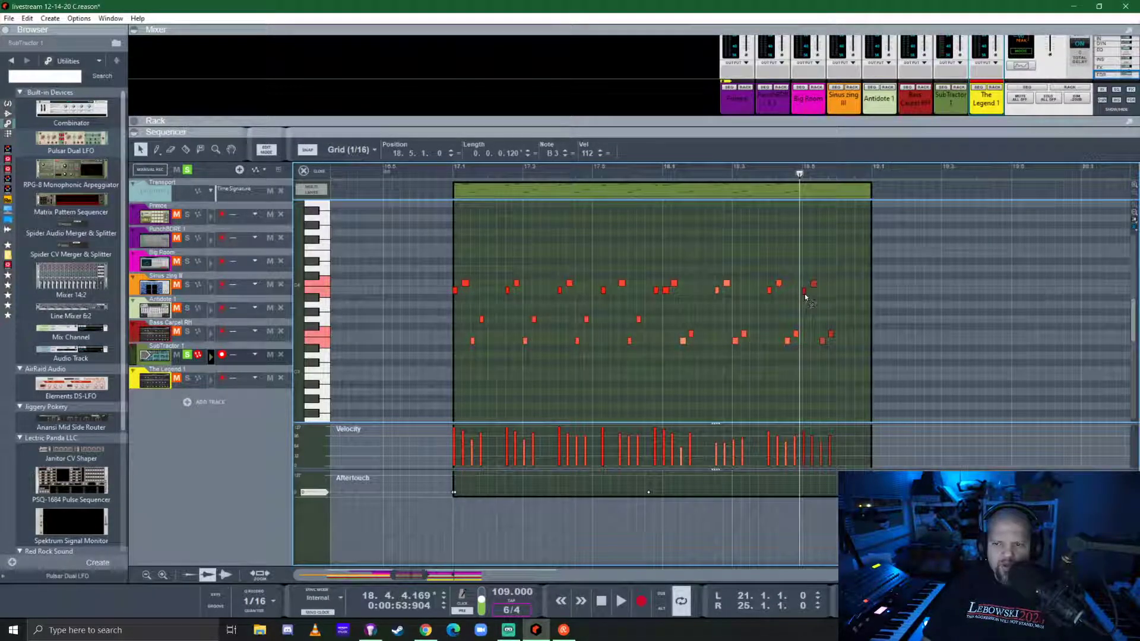
{"action": "left_click", "coordinate": [822, 312]}
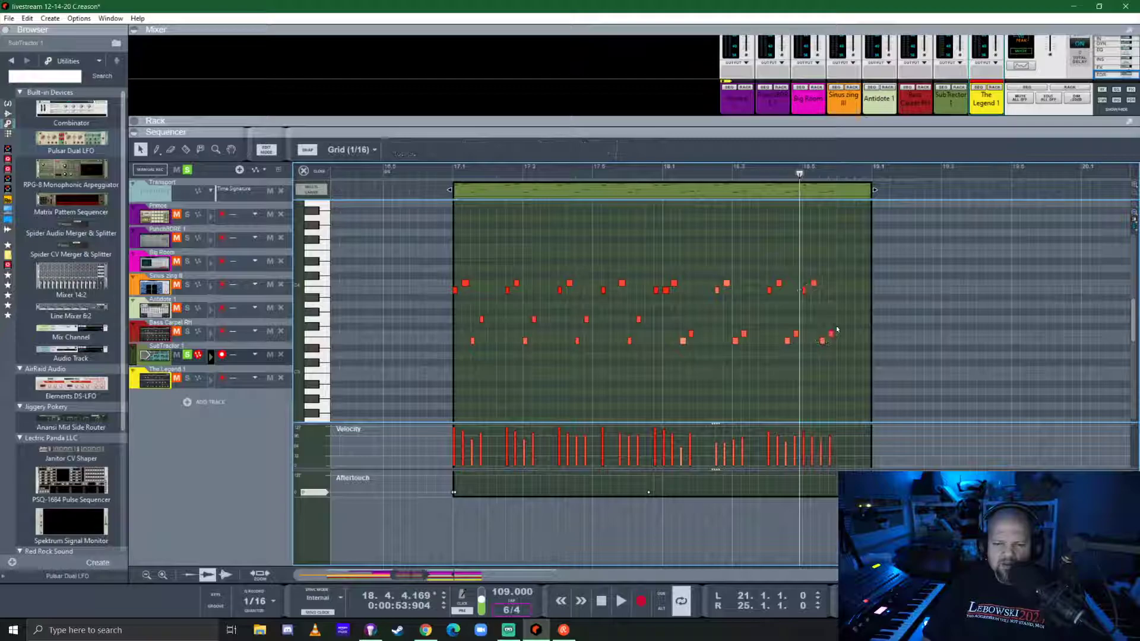
{"action": "left_click", "coordinate": [831, 334]}
{"action": "left_click_drag", "start_coordinate": [831, 333], "coordinate": [850, 342]}
- Play the edited SubTractor 1 clip from bar 17 through its end and stop playback
{"action": "left_click", "coordinate": [450, 167]}
{"action": "key", "text": "space"}
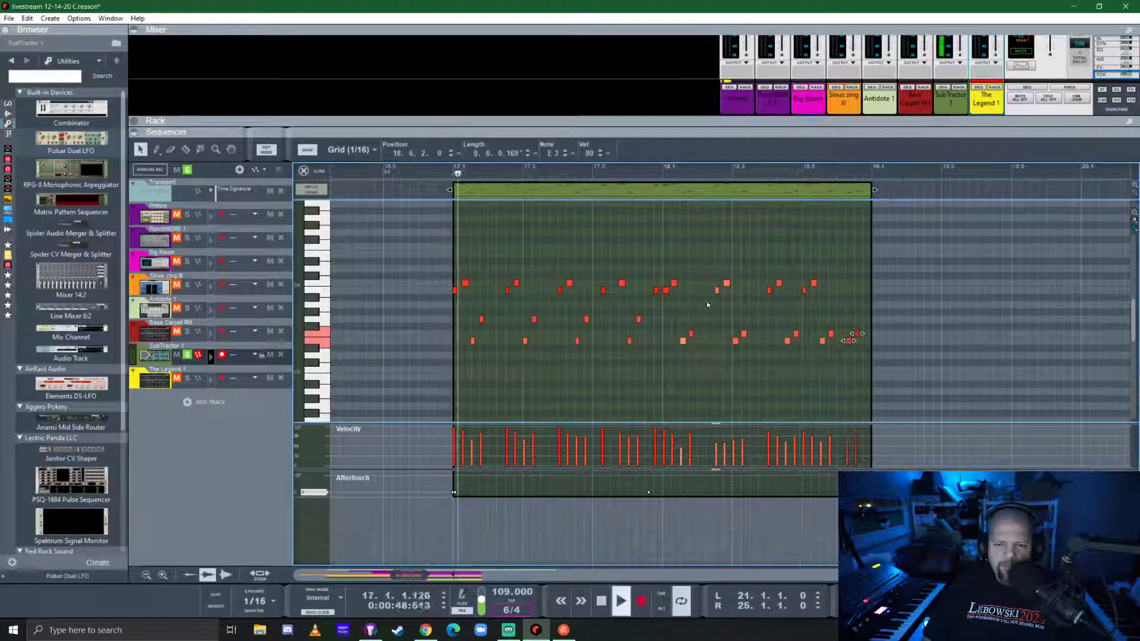
{"action": "left_click", "coordinate": [717, 373]}
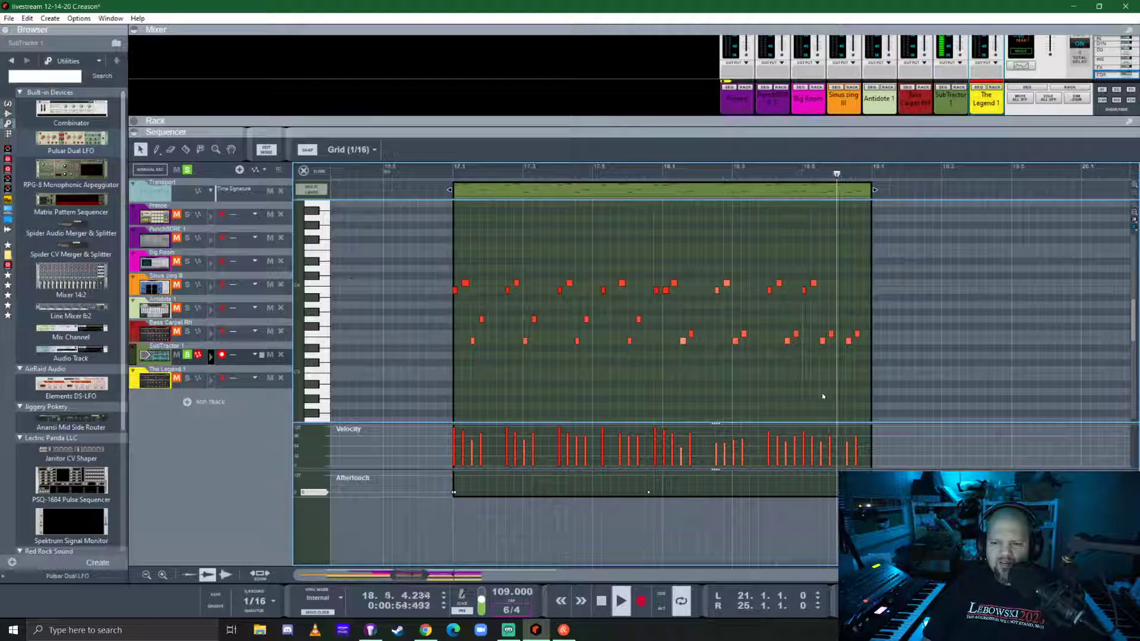
{"action": "key", "text": "space"}
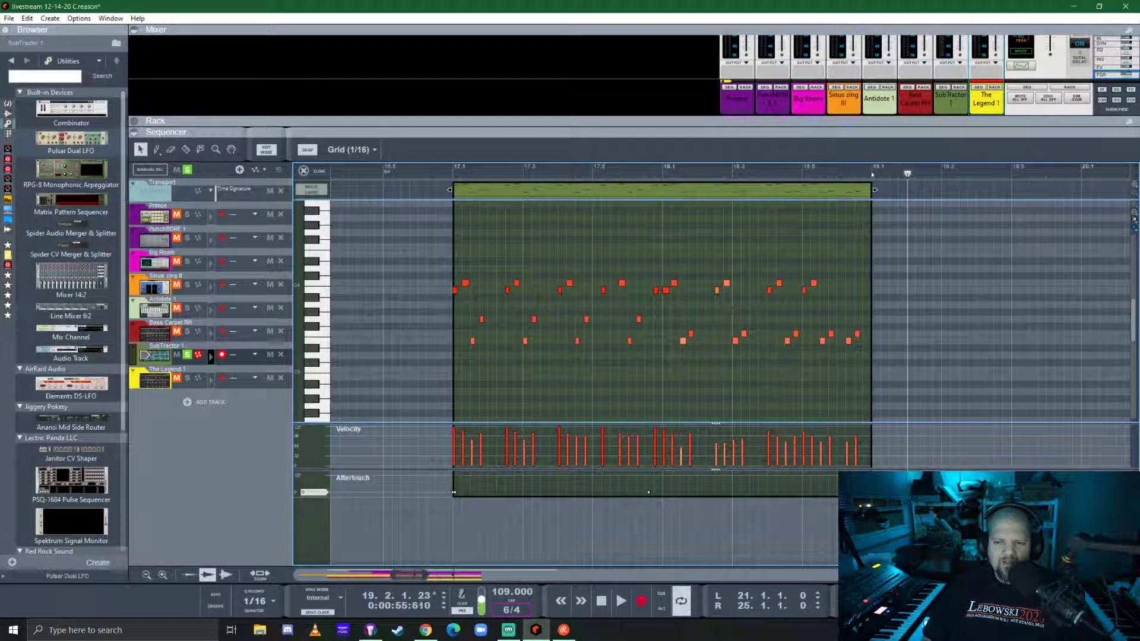
- Close the note editor and copy the two-bar SubTractor 1 clip to bars 19 and 21
{"action": "left_click", "coordinate": [303, 170]}
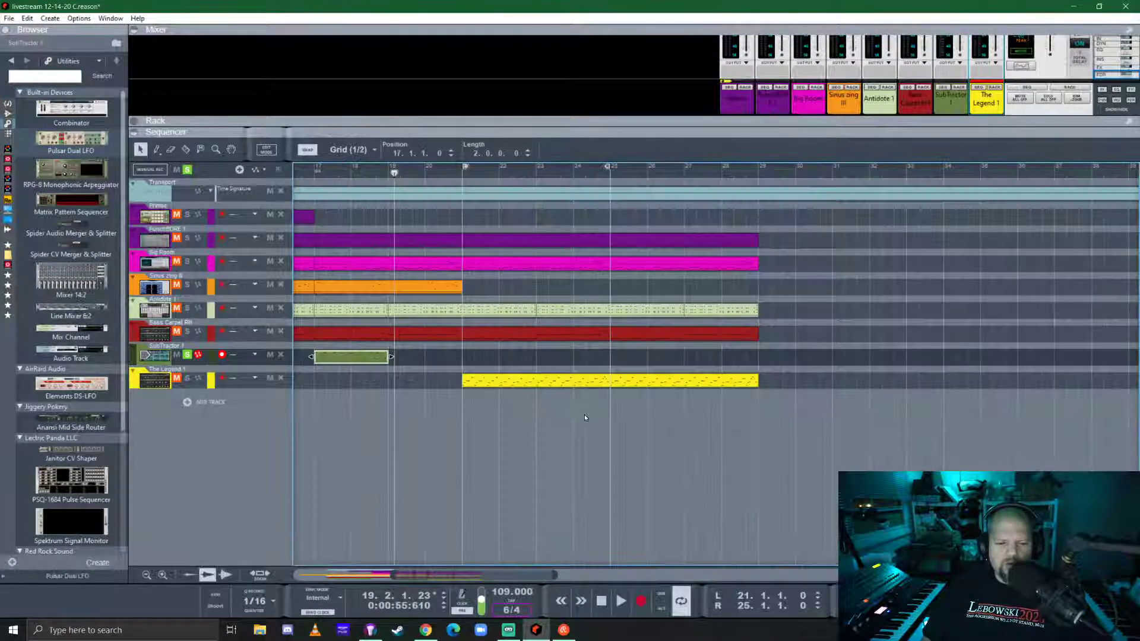
{"action": "scroll", "coordinate": [380, 375], "scroll_direction": "left", "scroll_amount": 3}
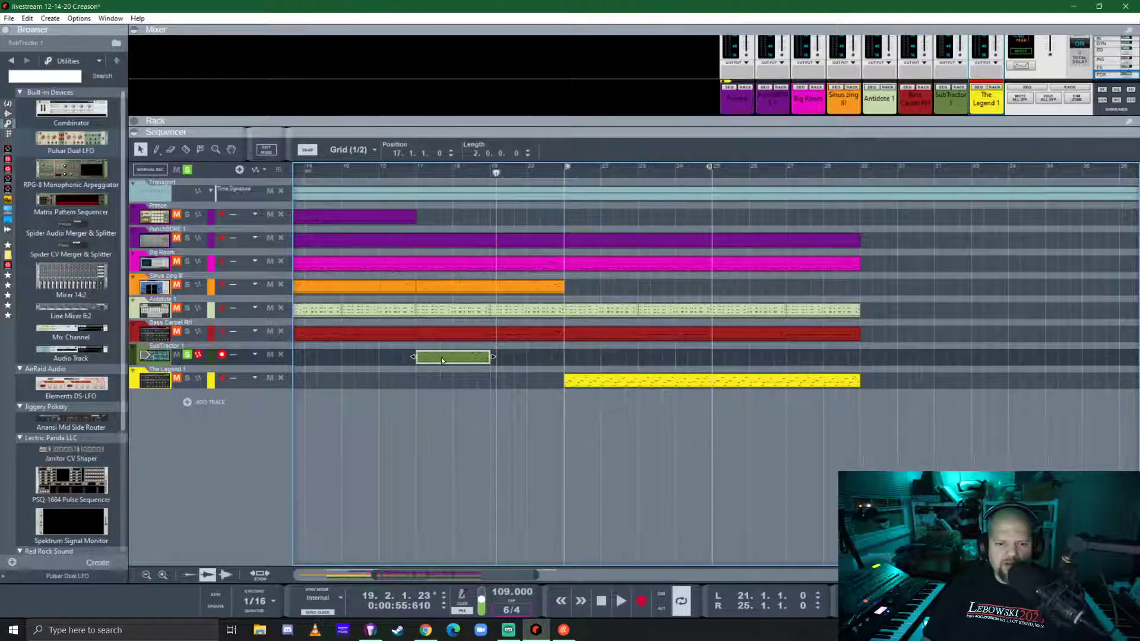
{"action": "left_click_drag", "start_coordinate": [443, 357], "coordinate": [594, 360]}
{"action": "scroll", "coordinate": [535, 359], "scroll_direction": "up", "scroll_amount": 5}
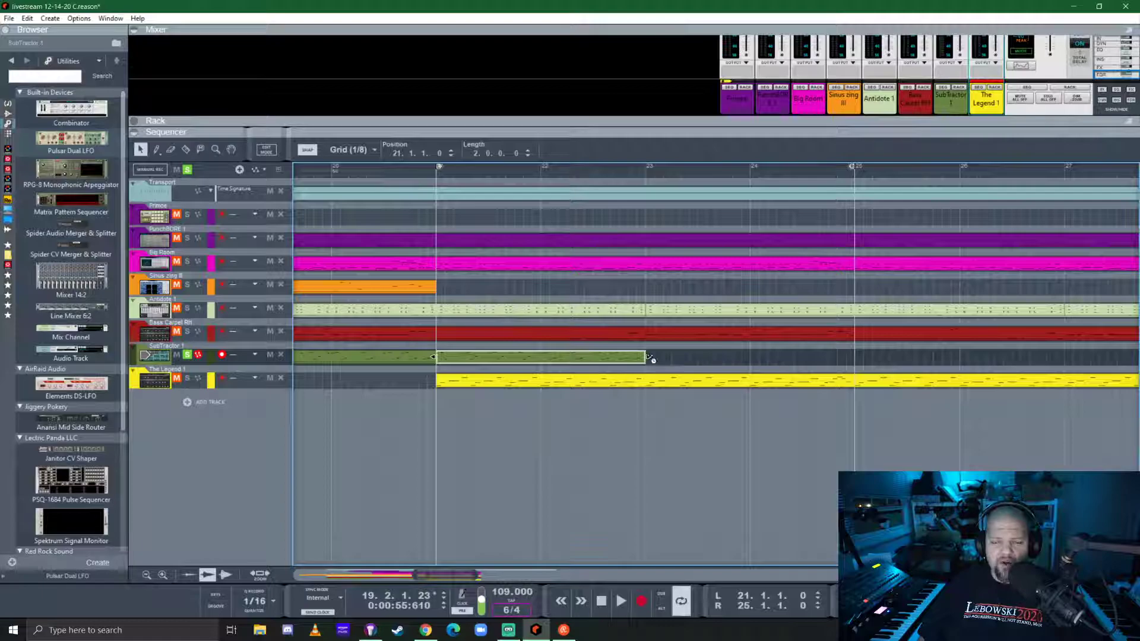
- Compress the bar 21 copy to one bar and add shorter copies of three beats at 22.1.1, 1.5 beats at 22.4.1 and one beat at 22.5.3
{"action": "left_click_drag", "start_coordinate": [648, 357], "coordinate": [541, 357]}
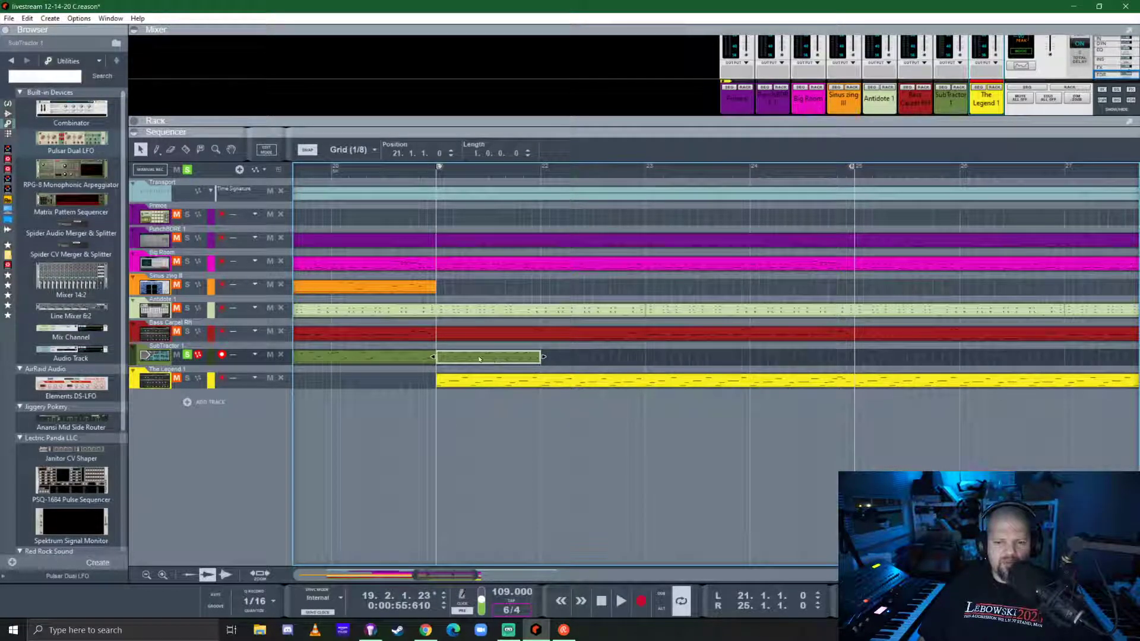
{"action": "left_click_drag", "start_coordinate": [479, 359], "coordinate": [649, 357]}
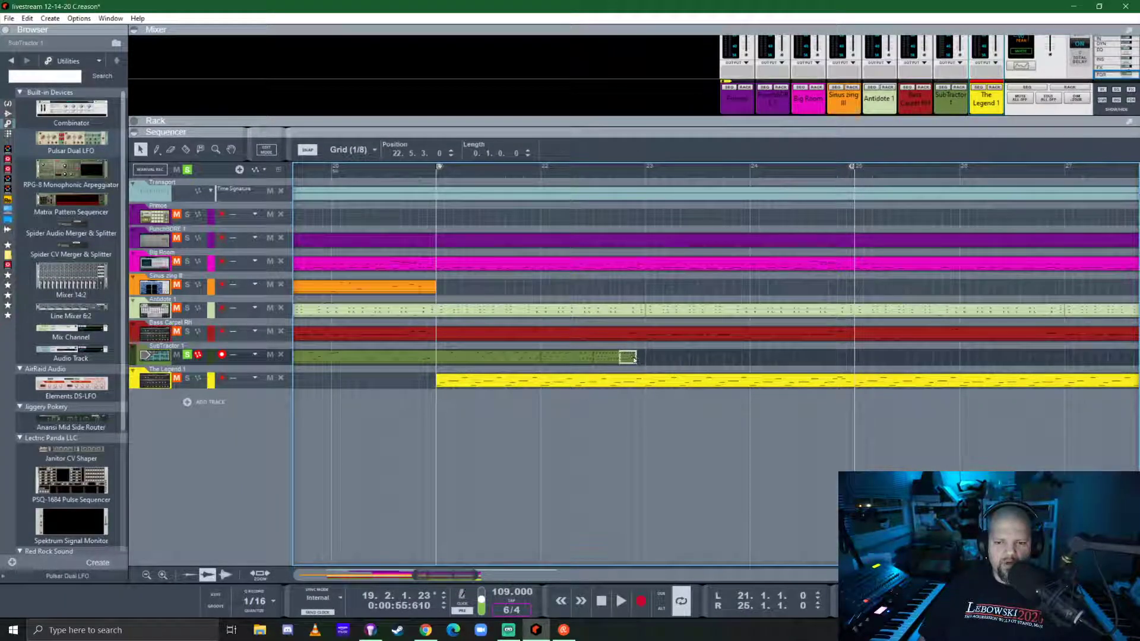
{"action": "left_click_drag", "start_coordinate": [684, 357], "coordinate": [468, 362]}
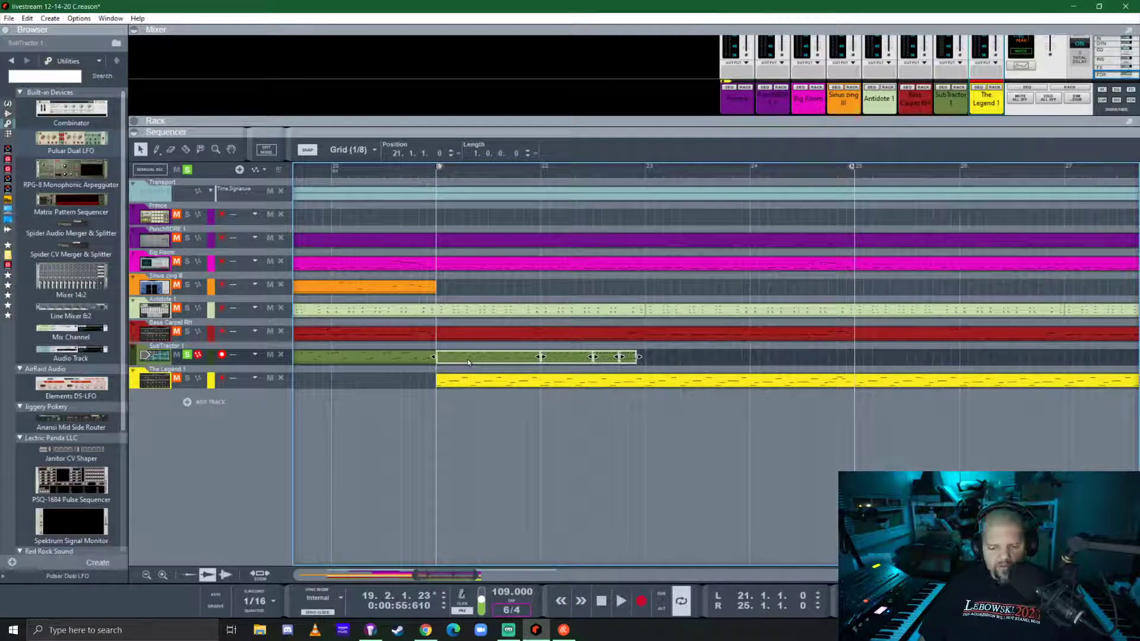
{"action": "left_click", "coordinate": [681, 355]}
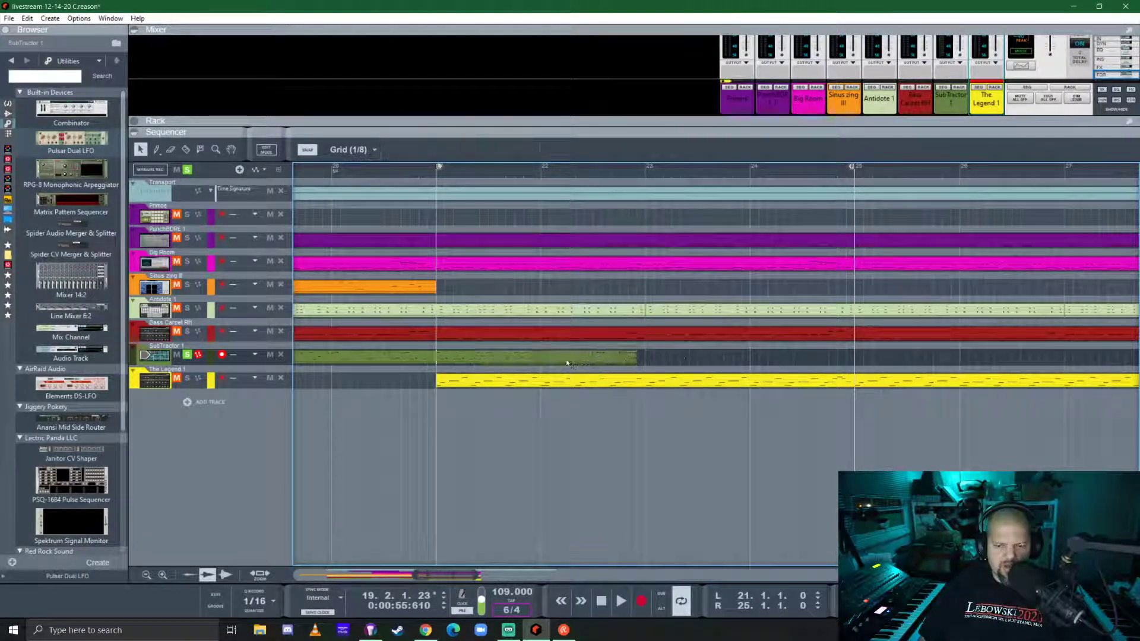
- Open the SubTractor 1 clip at bar 21 for note editing and transpose all its notes up one octave
{"action": "double_click", "coordinate": [480, 359]}
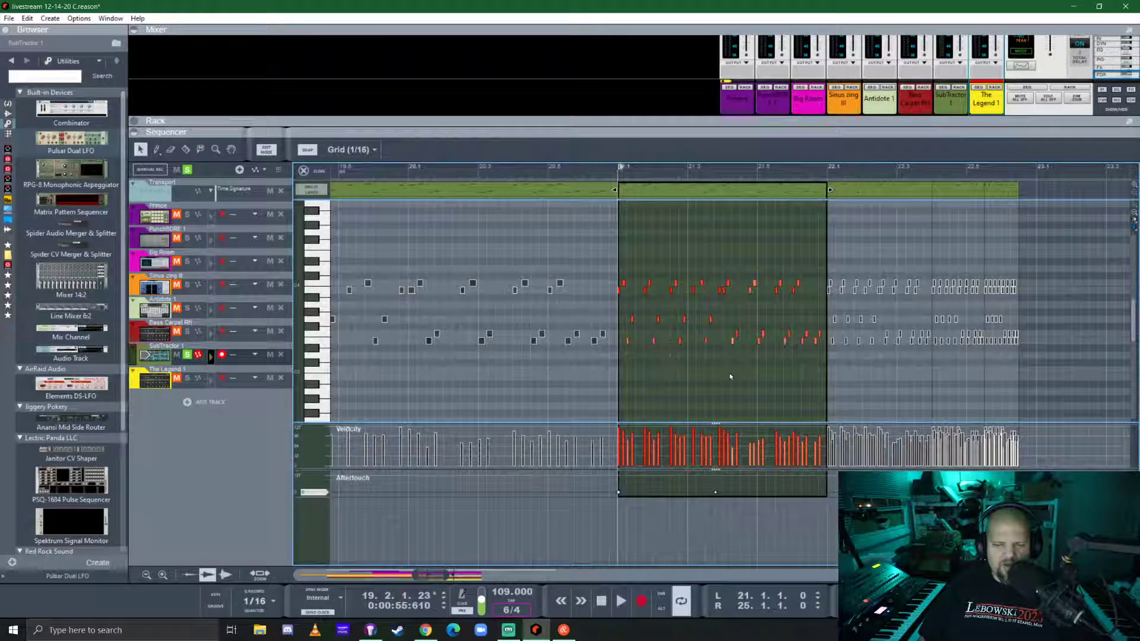
{"action": "scroll", "coordinate": [730, 376], "scroll_direction": "right", "scroll_amount": 4}
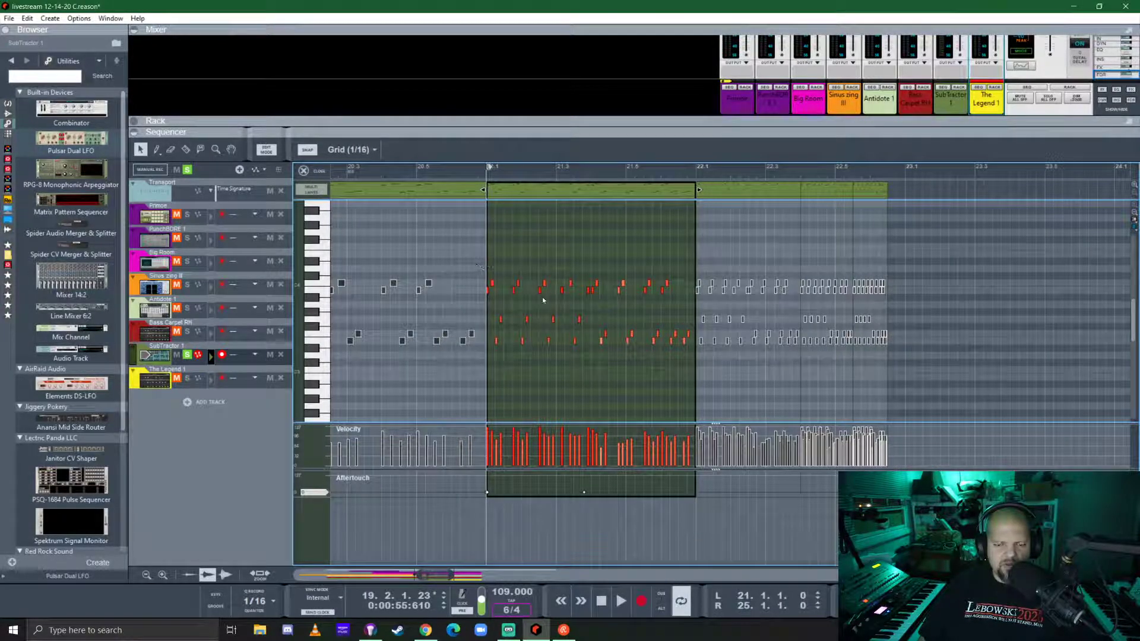
{"action": "key", "text": "ctrl+a"}
{"action": "key", "text": "shift+Up"}
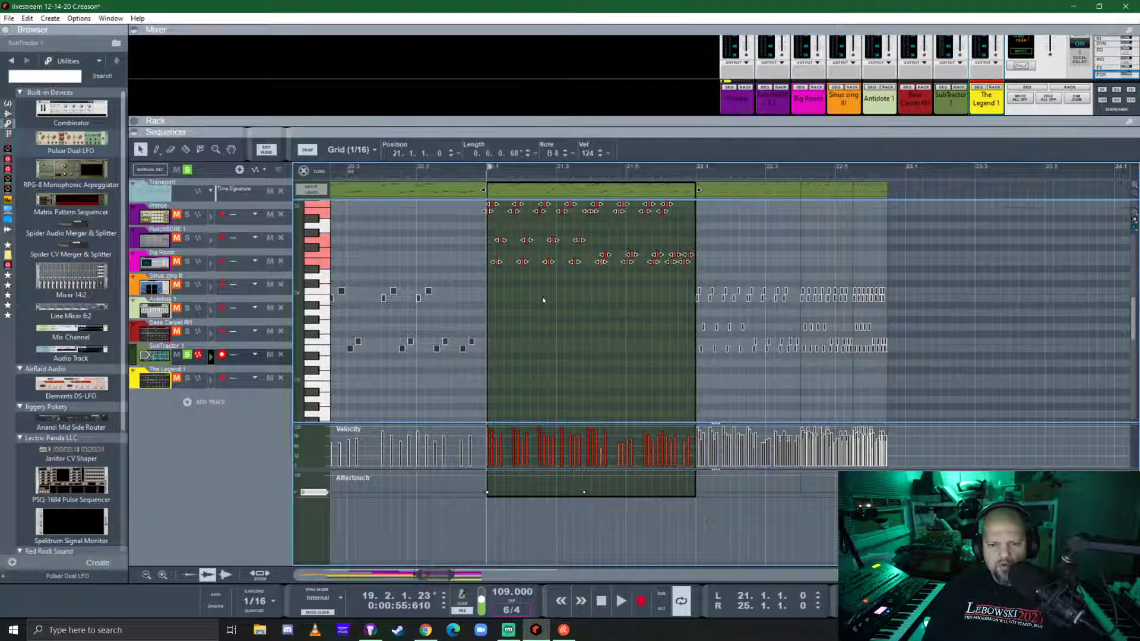
- Transpose all notes of the three-beat SubTractor 1 clip at bar 22 up two octaves
{"action": "left_click", "coordinate": [747, 184]}
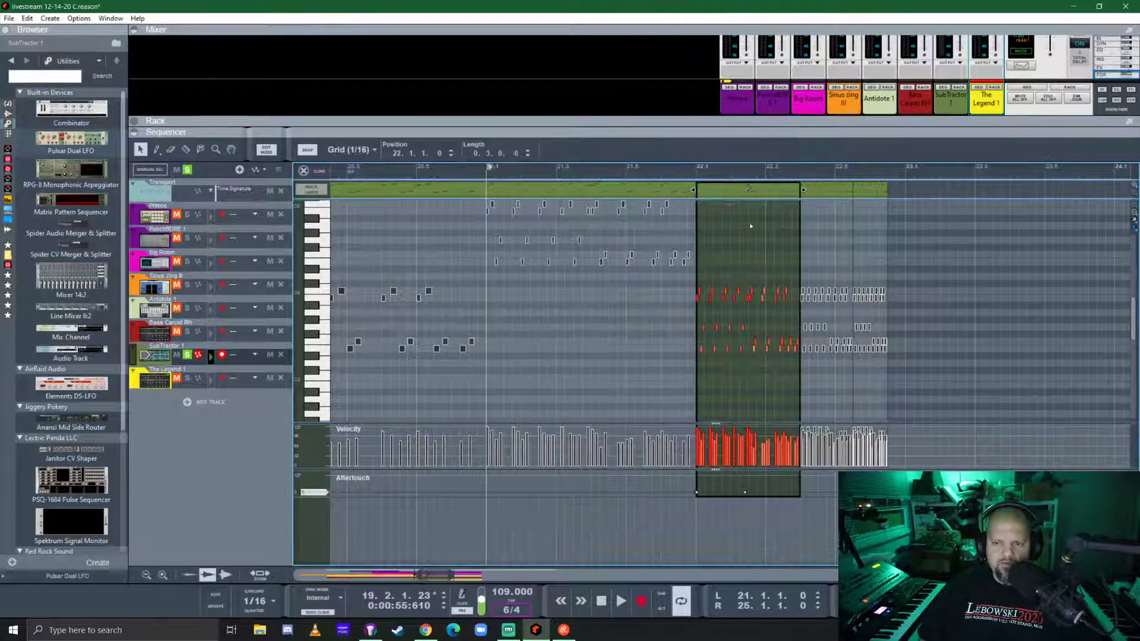
{"action": "key", "text": "ctrl+a"}
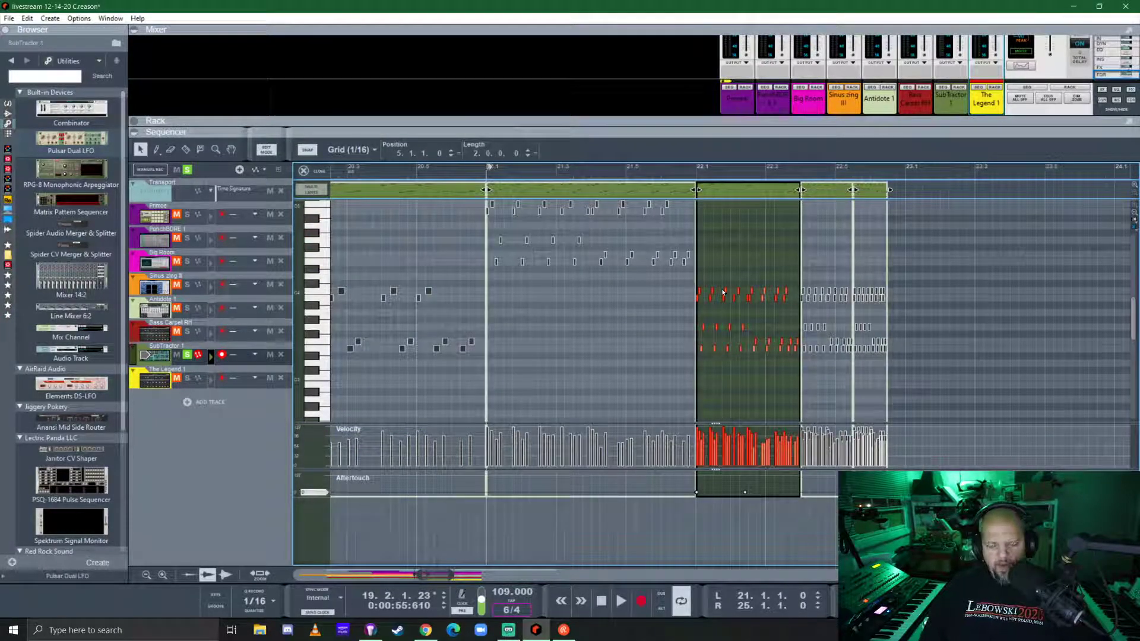
{"action": "left_click", "coordinate": [723, 292]}
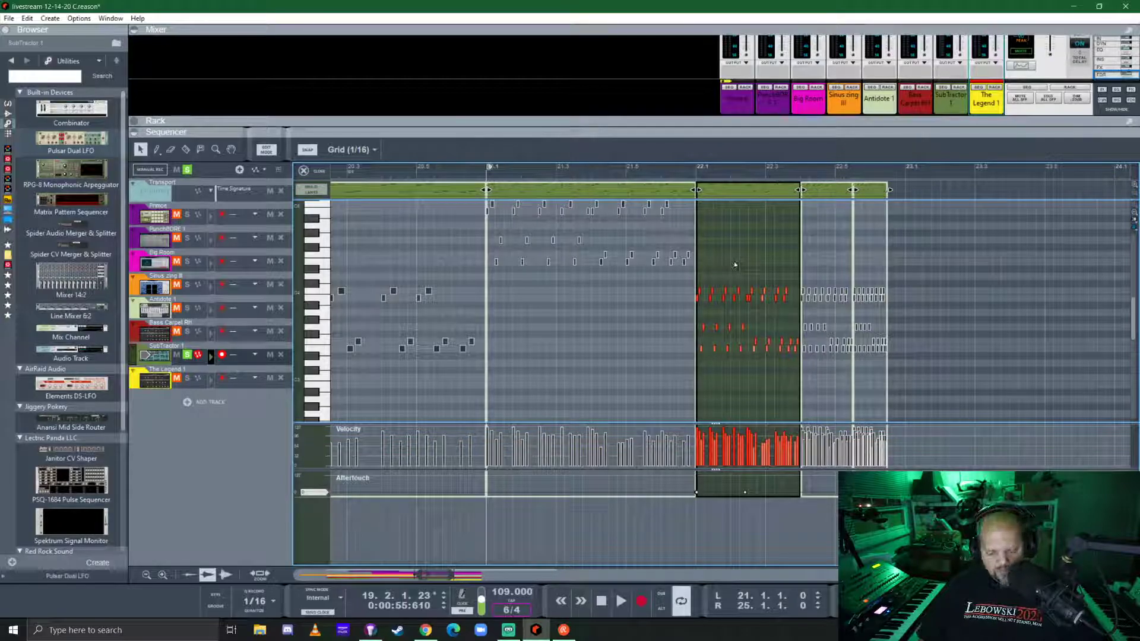
{"action": "key", "text": "ctrl+a"}
{"action": "scroll", "coordinate": [735, 265], "scroll_direction": "up", "scroll_amount": 3}
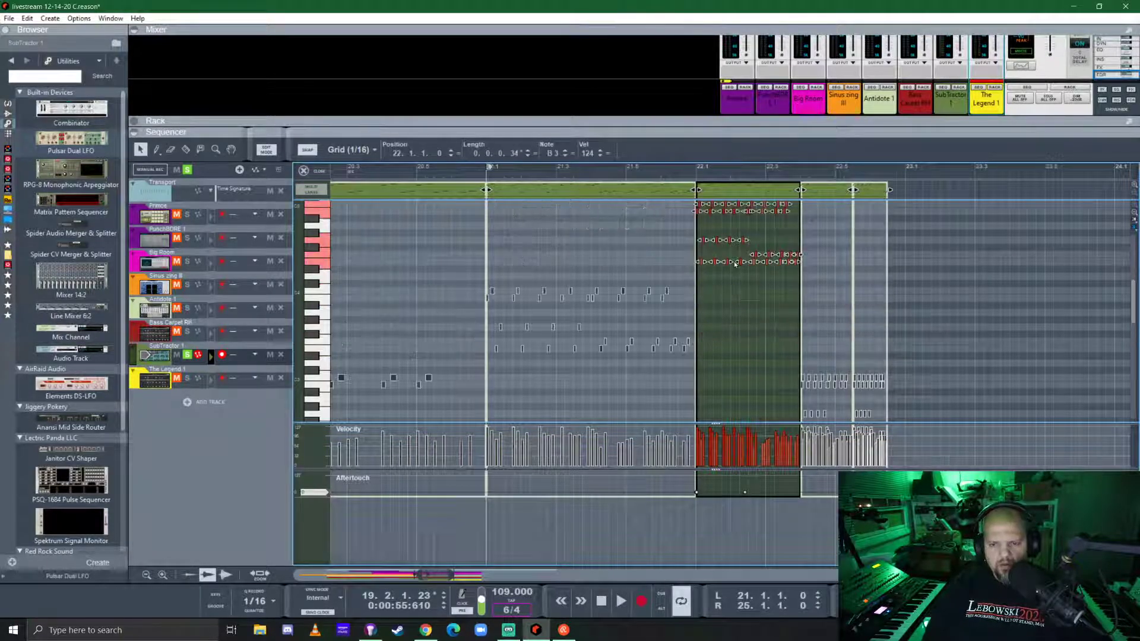
- Transpose all notes of the short SubTractor 1 clip at 22.4.1 up two octaves
{"action": "left_click", "coordinate": [822, 193]}
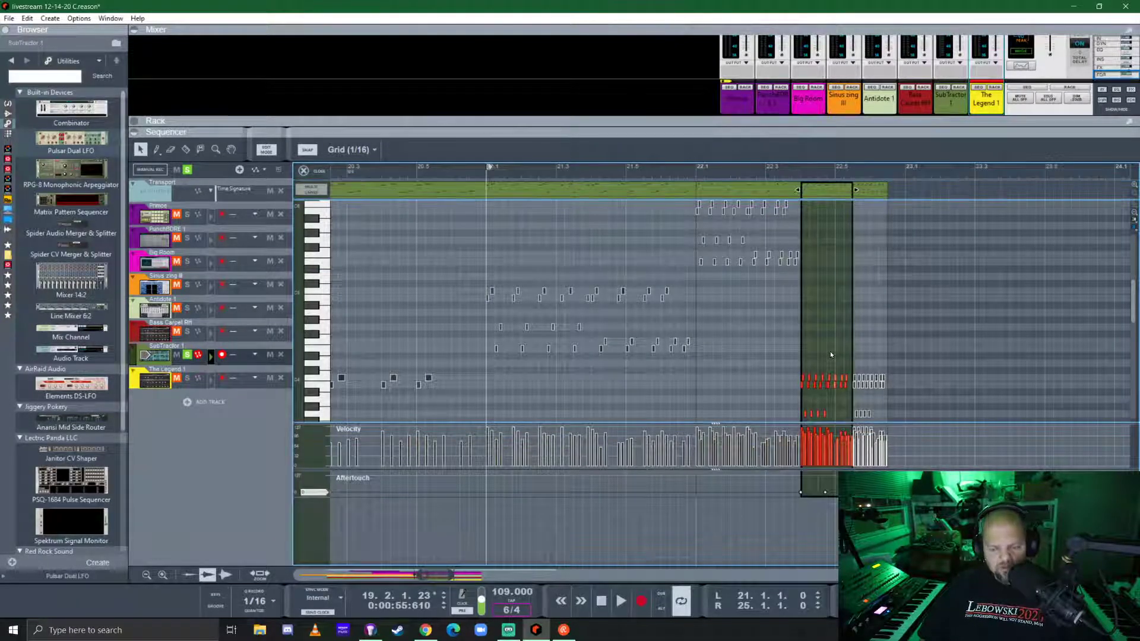
{"action": "key", "text": "ctrl+a"}
{"action": "key", "text": "ctrl+Up"}
{"action": "key", "text": "ctrl+Up"}
{"action": "key", "text": "ctrl+Up"}
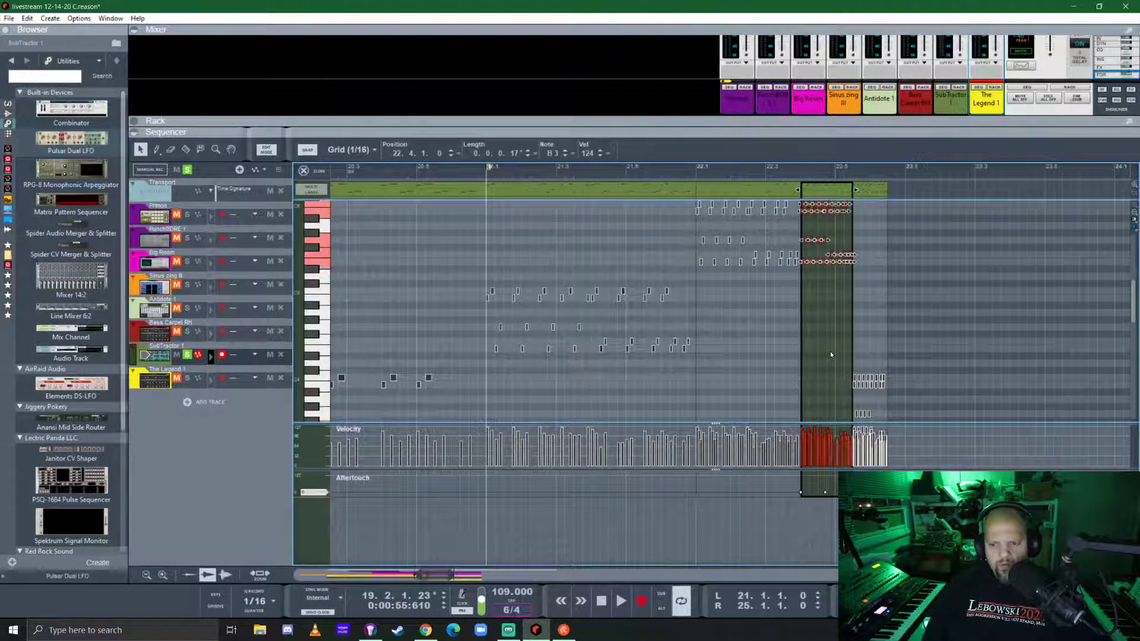
- Close the note editor, play the soloed SubTractor 1 clips from bar 21, stop and select the one-beat clip at 22.5.3
{"action": "left_click", "coordinate": [310, 173]}
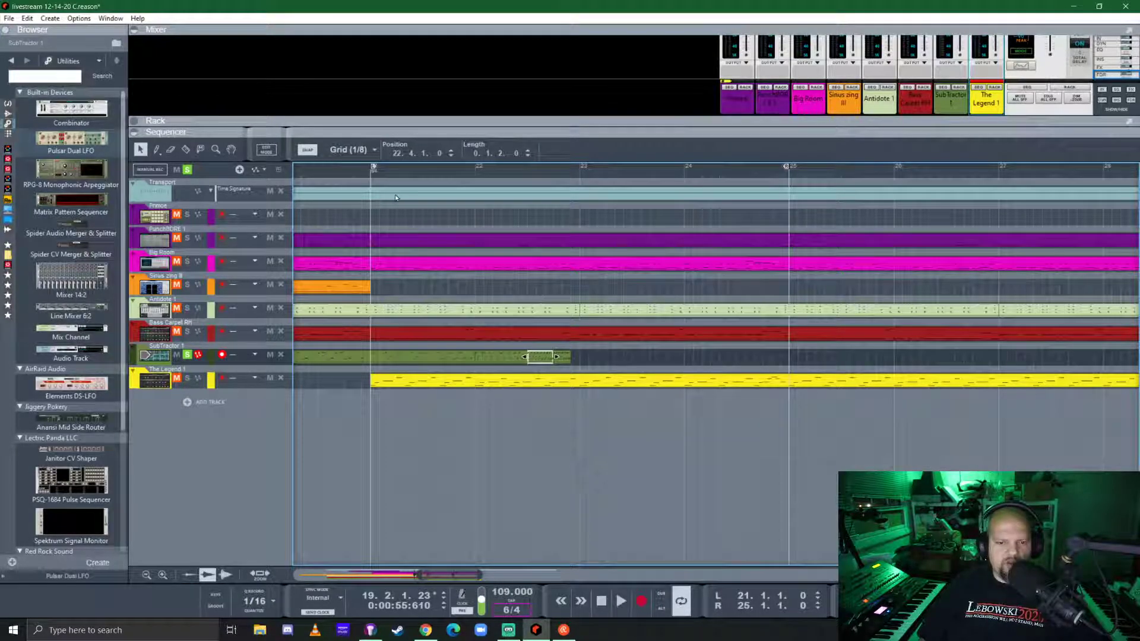
{"action": "left_click", "coordinate": [370, 173]}
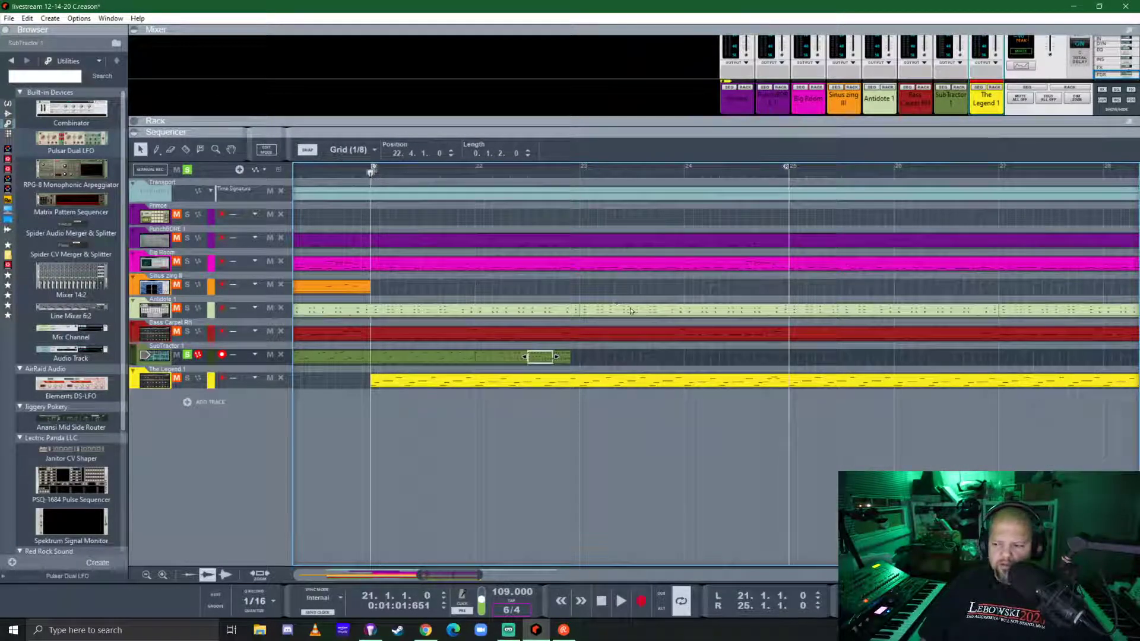
{"action": "left_click", "coordinate": [621, 601]}
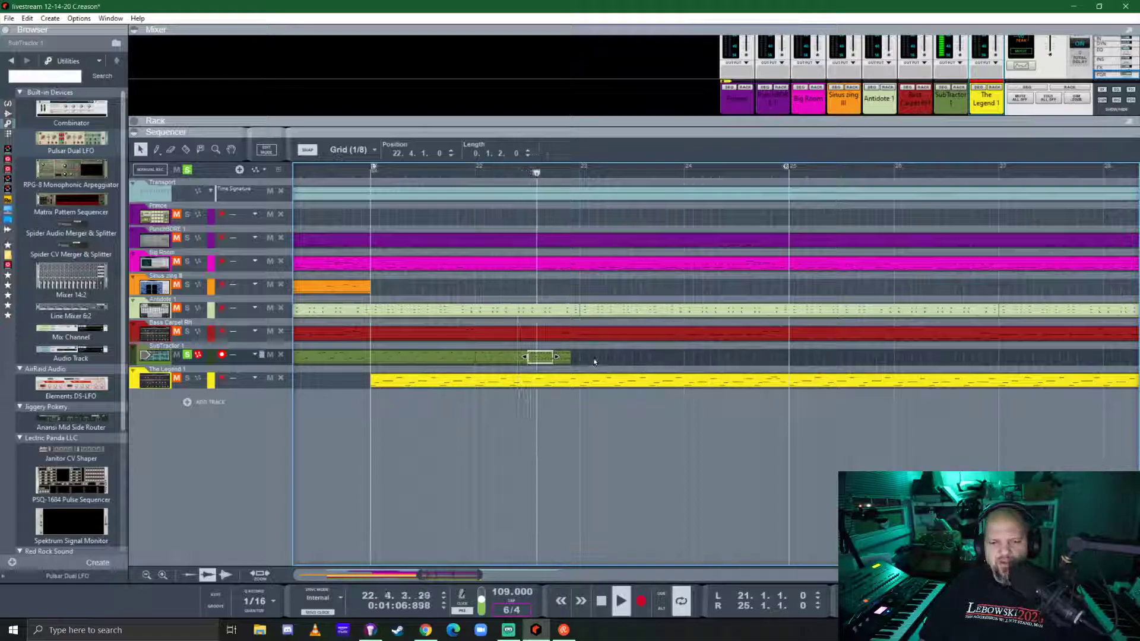
{"action": "key", "text": "space"}
{"action": "left_click_drag", "start_coordinate": [549, 358], "coordinate": [567, 360]}
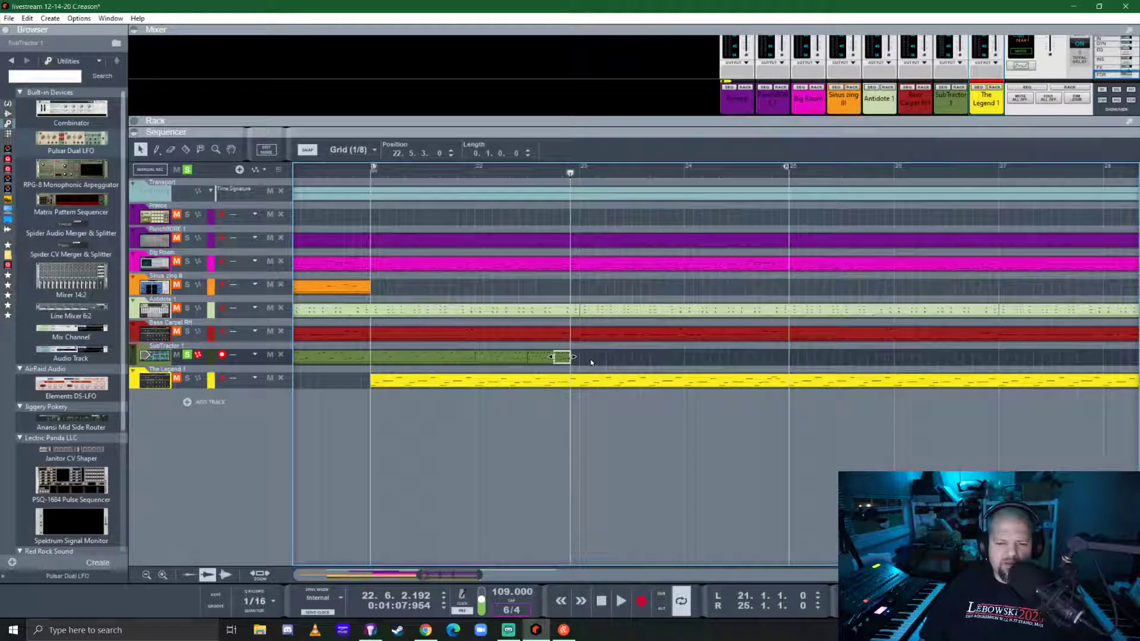
- Transpose all notes of the three-beat SubTractor 1 clip at bar 22 down one octave, audition it and close the note editor
{"action": "key", "text": "shift+Tab"}
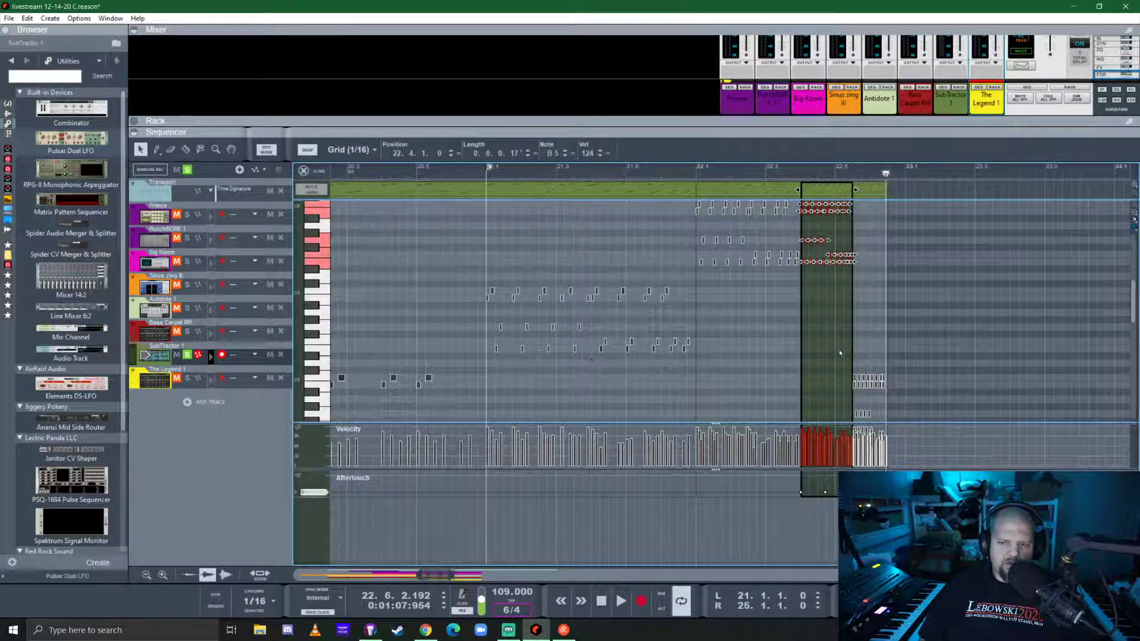
{"action": "left_click", "coordinate": [752, 192]}
{"action": "scroll", "coordinate": [747, 301], "scroll_direction": "up", "scroll_amount": 3}
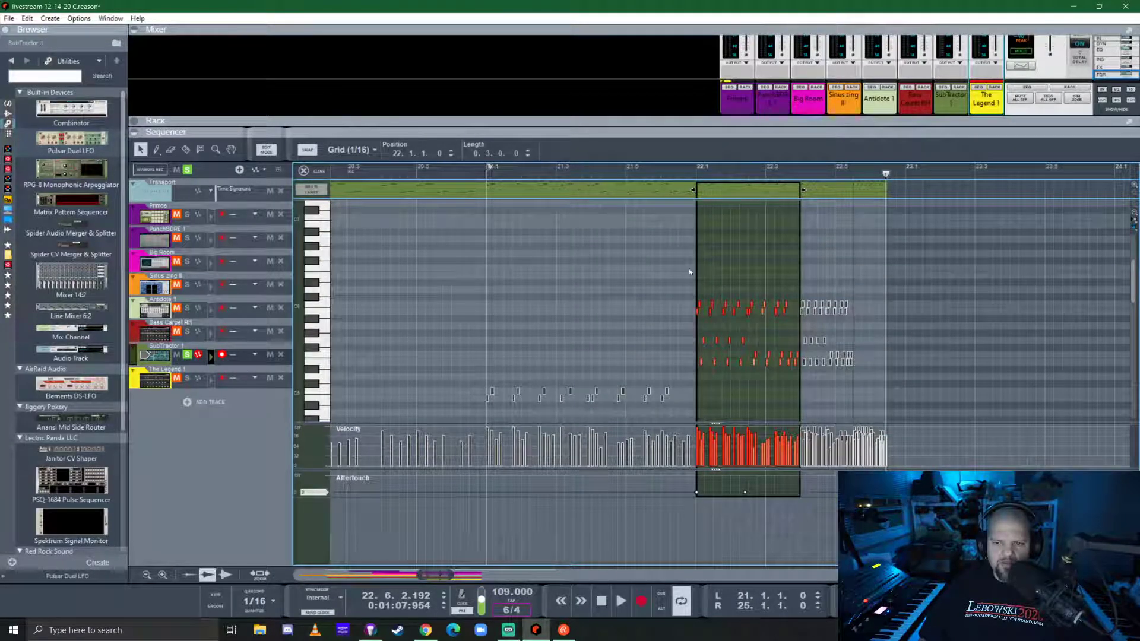
{"action": "left_click_drag", "start_coordinate": [688, 268], "coordinate": [799, 381]}
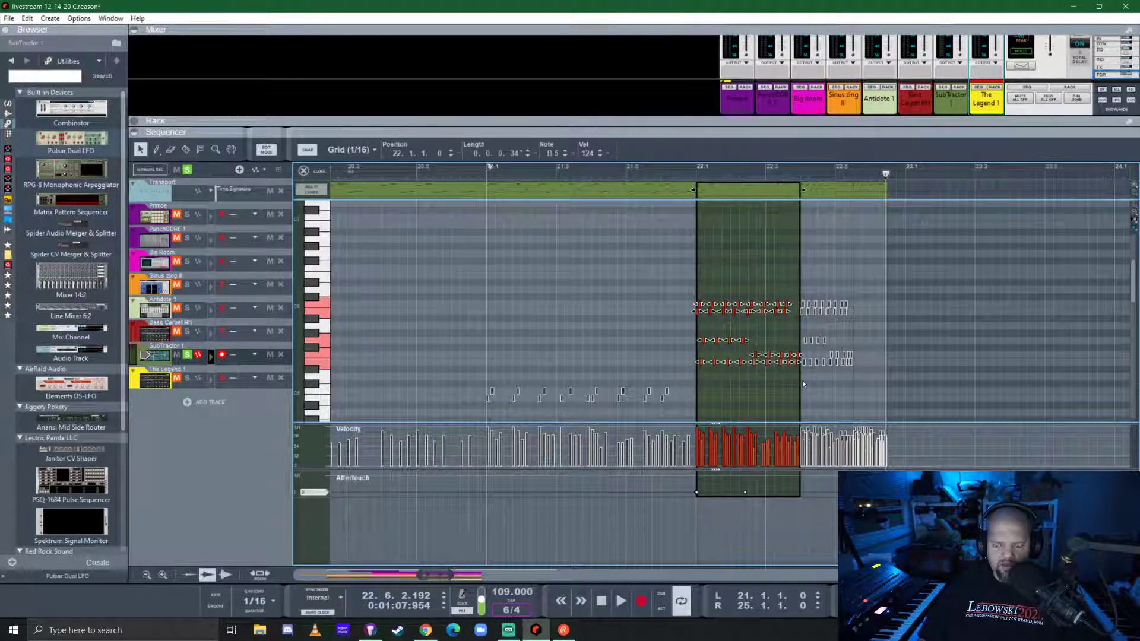
{"action": "scroll", "coordinate": [803, 383], "scroll_direction": "up", "scroll_amount": 2}
{"action": "key", "text": "space"}
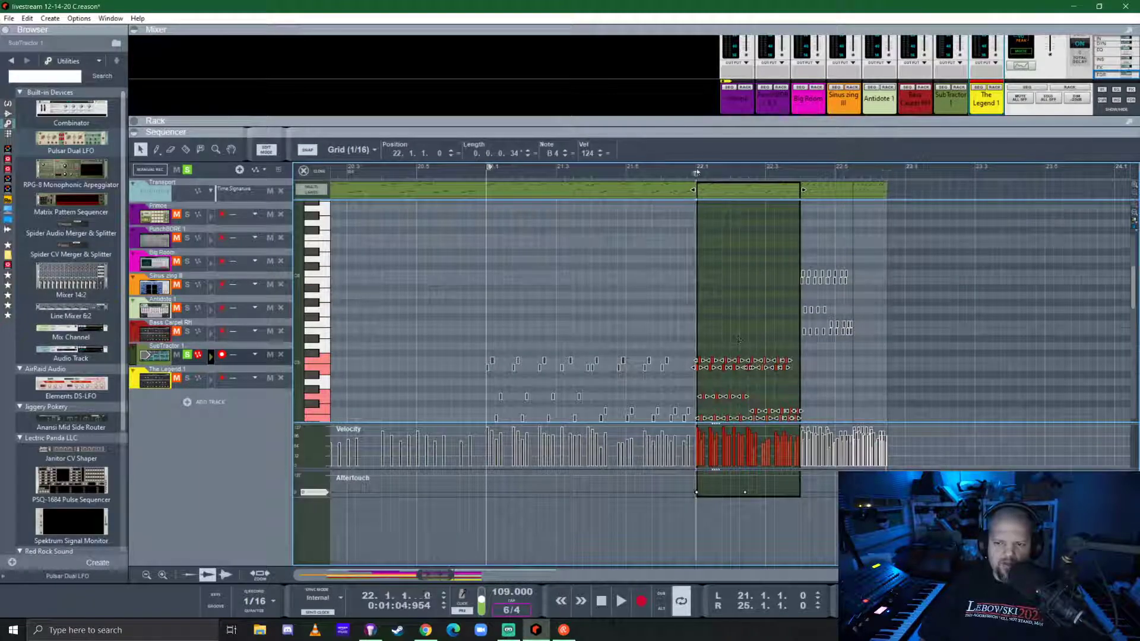
{"action": "key", "text": "space"}
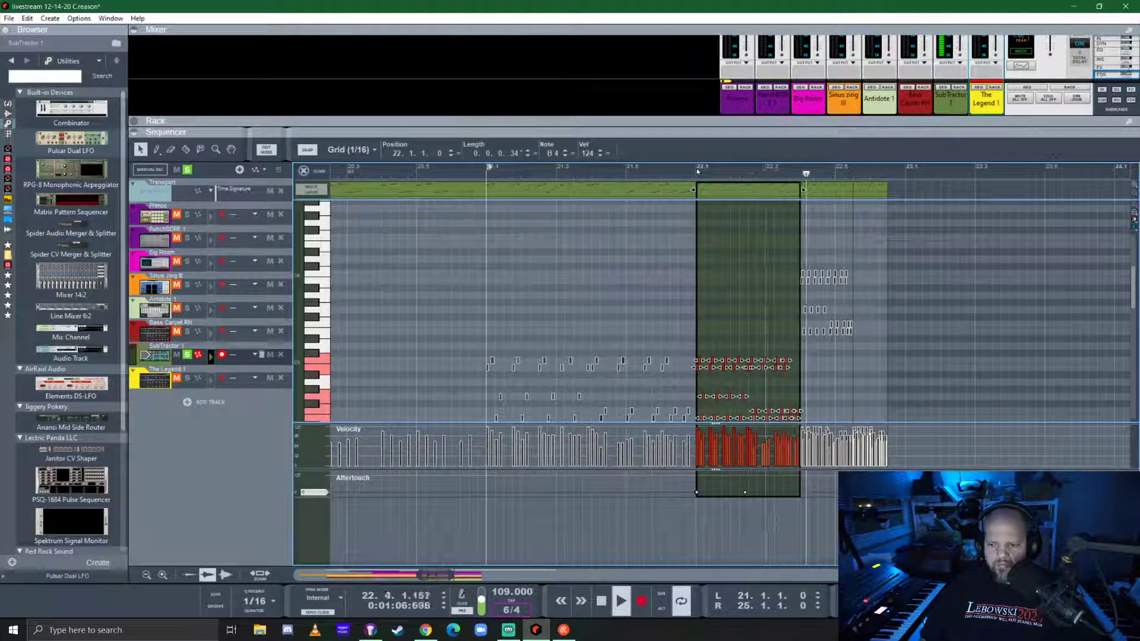
{"action": "left_click", "coordinate": [305, 171]}
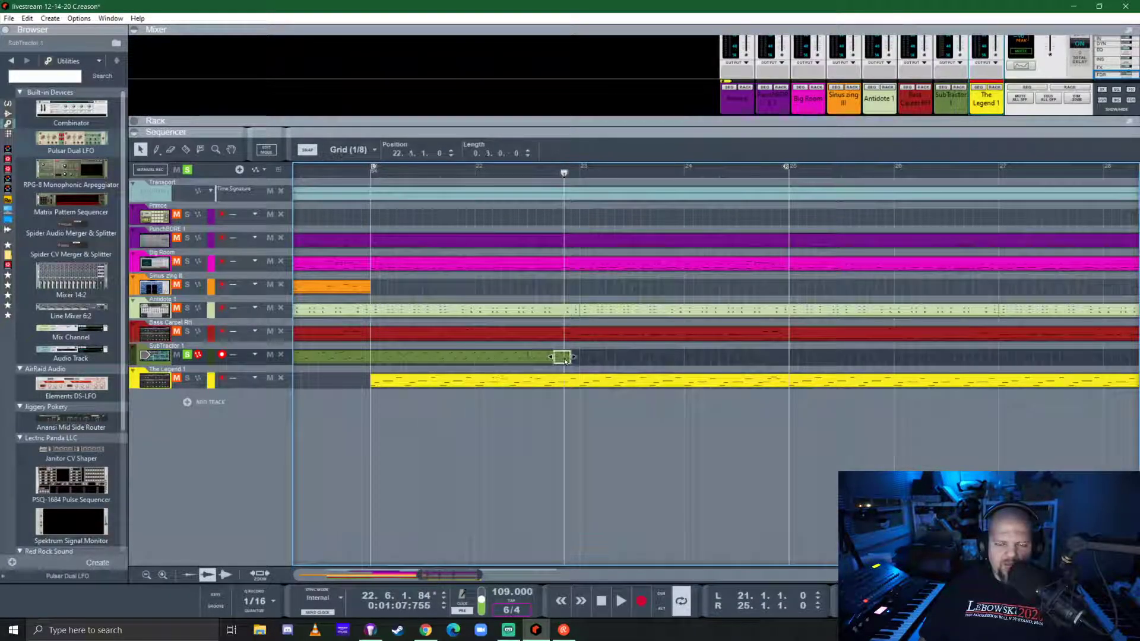
- Open the one-beat SubTractor 1 clip at 22.5.3, transpose all its notes up two octaves and close the note editor
{"action": "double_click", "coordinate": [564, 358]}
{"action": "scroll", "coordinate": [711, 395], "scroll_direction": "down", "scroll_amount": 5}
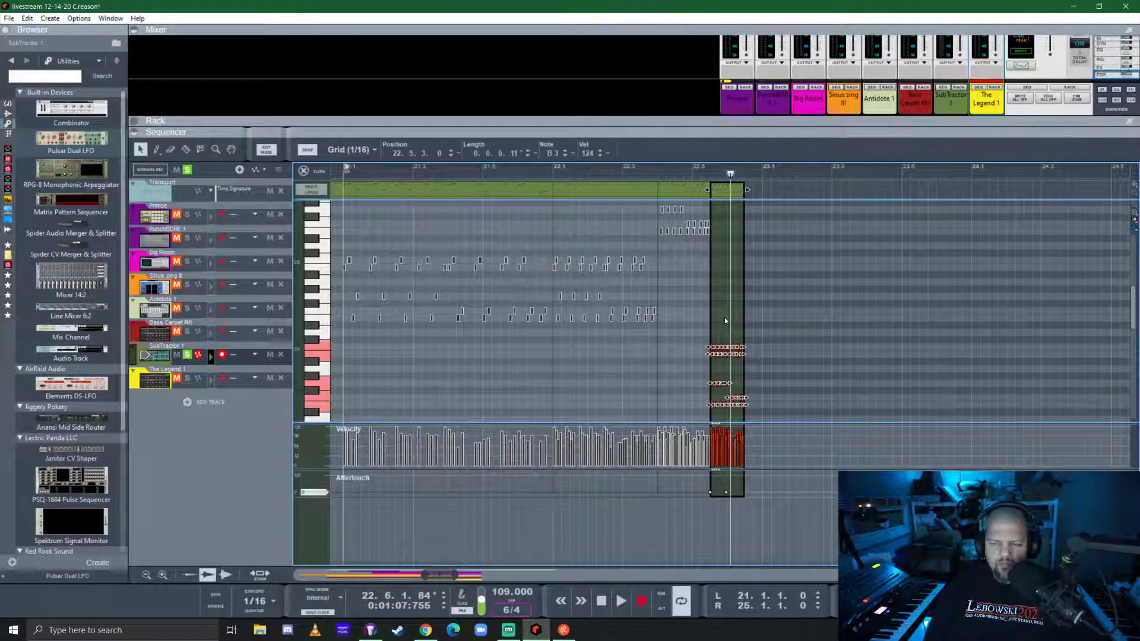
{"action": "key", "text": "shift+Up"}
{"action": "key", "text": "shift+Up"}
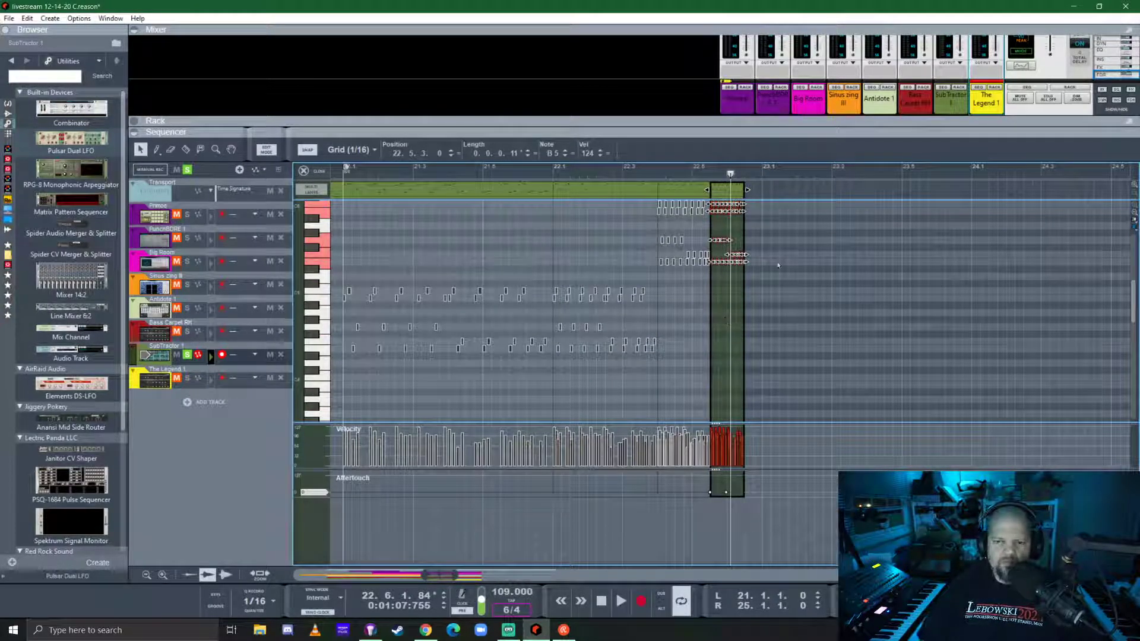
{"action": "left_click", "coordinate": [725, 317]}
{"action": "left_click", "coordinate": [309, 171]}
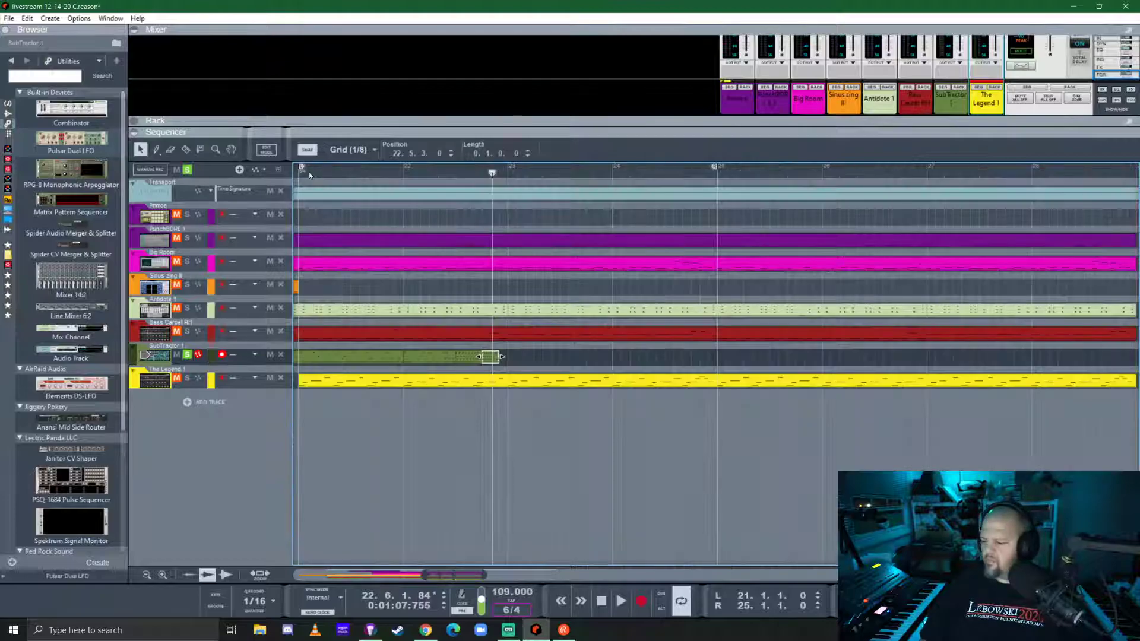
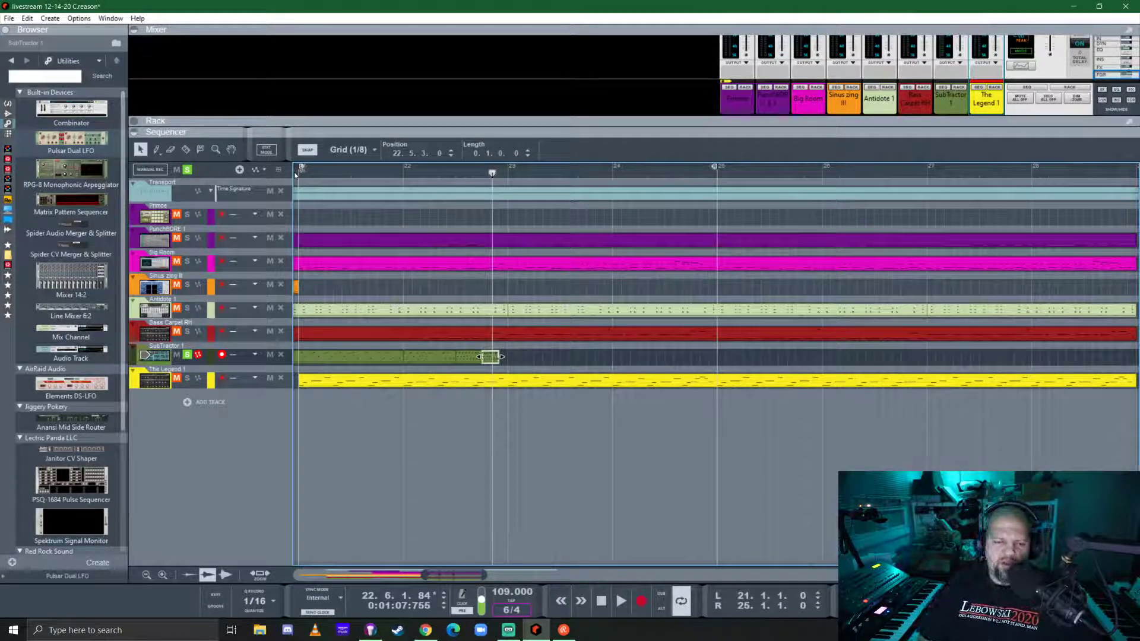
- Play the arrangement from bar 19, clear all solos to hear SubTractor 1 with the other tracks, and stop after bar 23
{"action": "scroll", "coordinate": [406, 268], "scroll_direction": "left", "scroll_amount": 6}
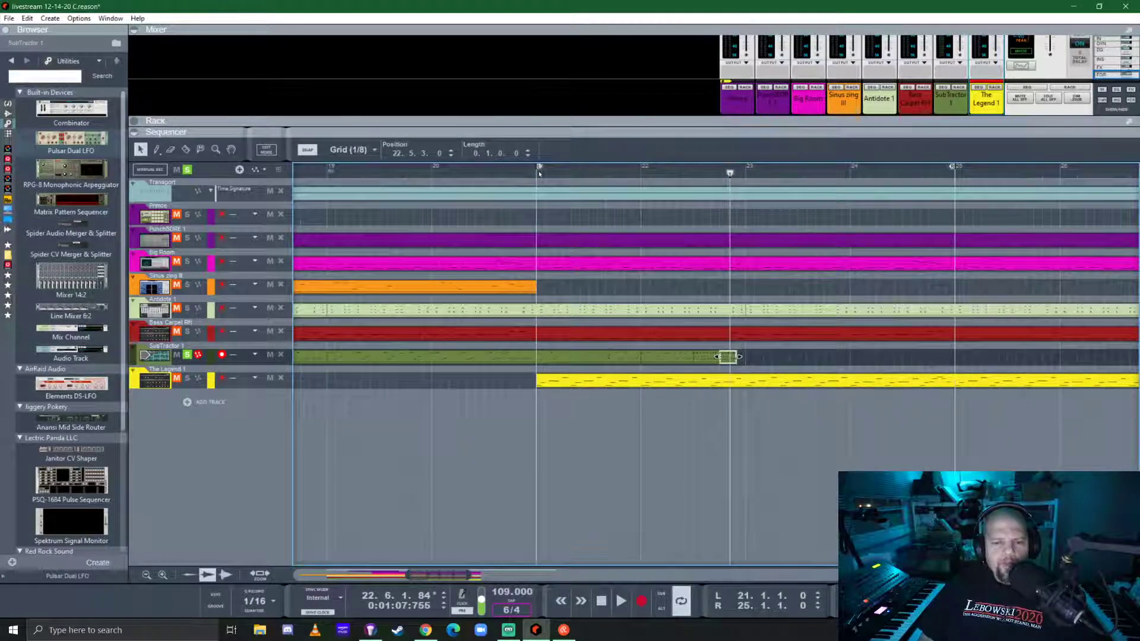
{"action": "left_click", "coordinate": [331, 171]}
{"action": "key", "text": "space"}
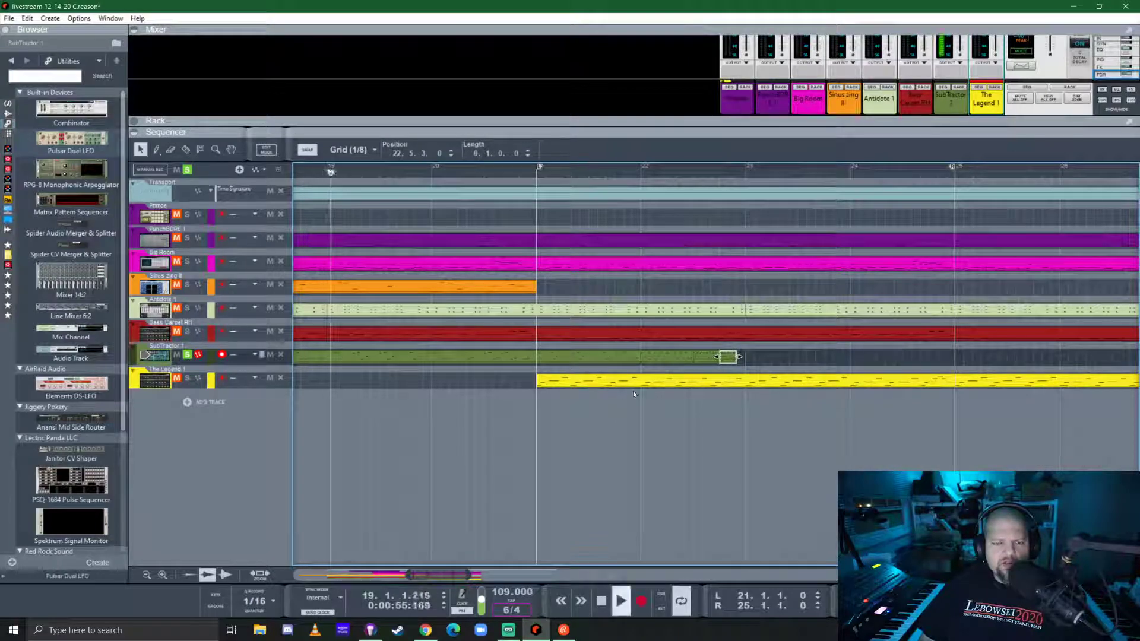
{"action": "left_click", "coordinate": [187, 170]}
{"action": "scroll", "coordinate": [642, 493], "scroll_direction": "down", "scroll_amount": 2}
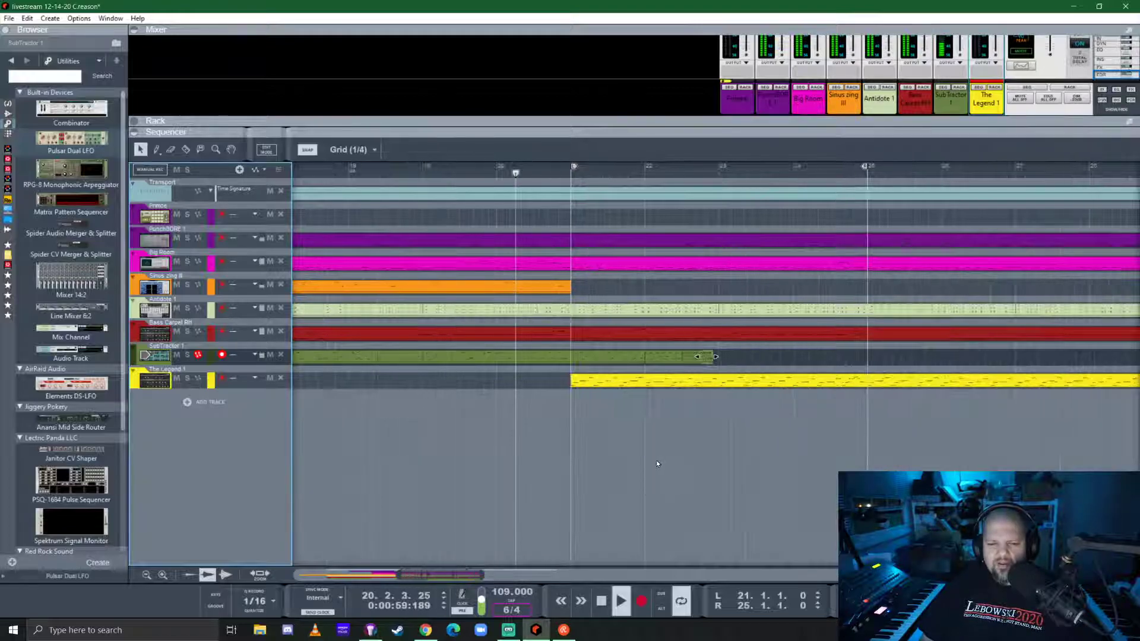
{"action": "scroll", "coordinate": [795, 408], "scroll_direction": "up", "scroll_amount": 2}
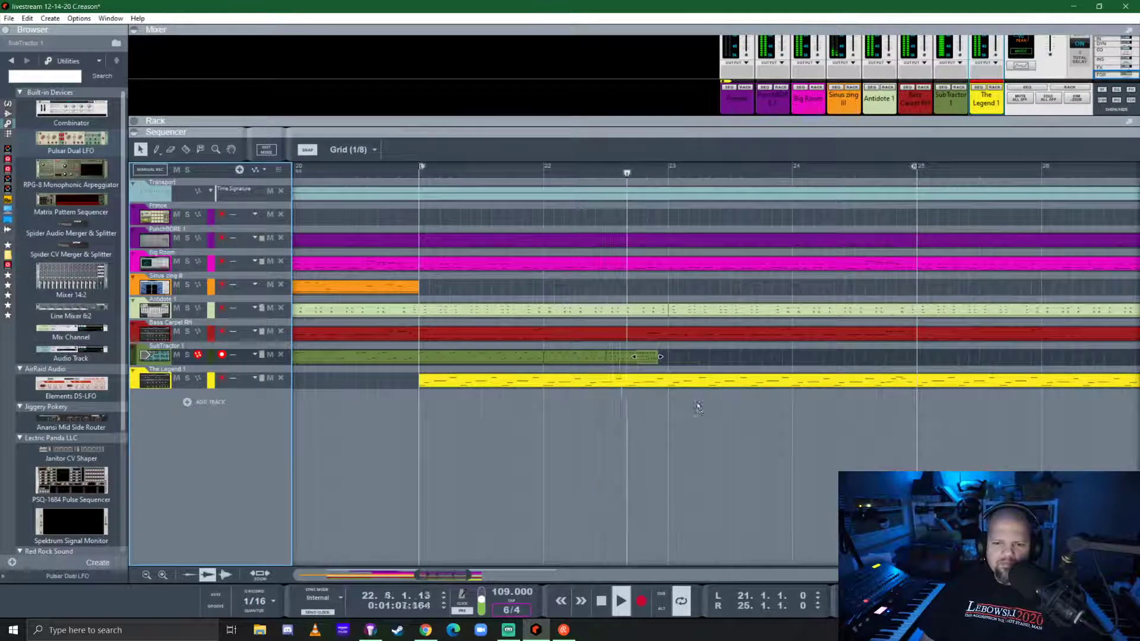
{"action": "key", "text": "space"}
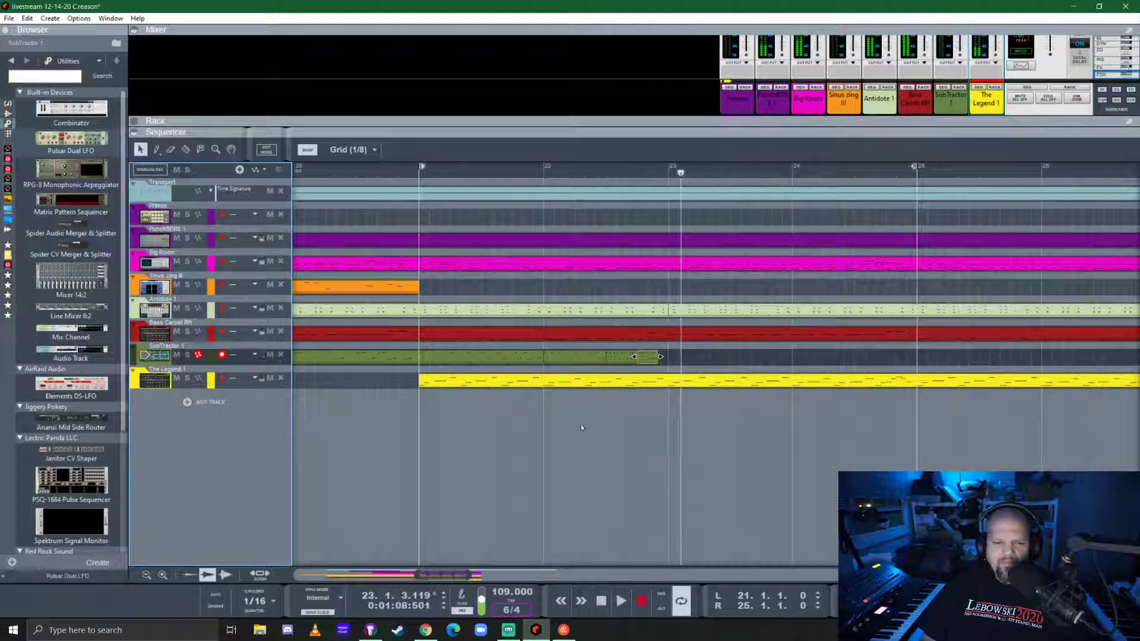
- Enlarge the rack area, fold the Pulsar Dual LFO and unfold SubTractor 1's mix channel
{"action": "scroll", "coordinate": [479, 393], "scroll_direction": "down", "scroll_amount": 2}
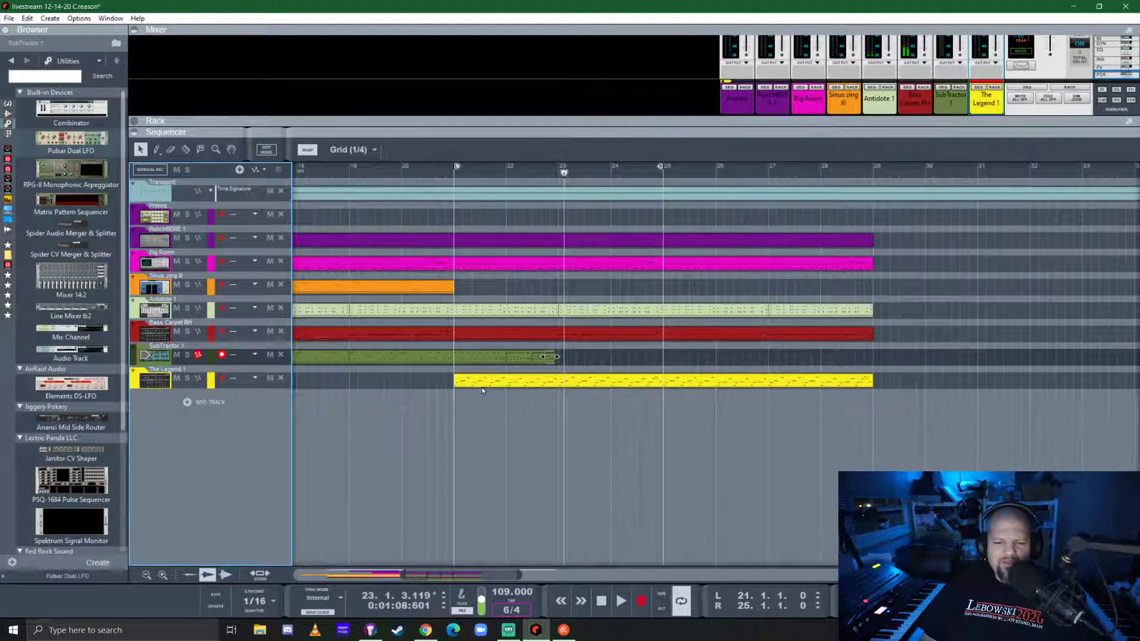
{"action": "scroll", "coordinate": [482, 390], "scroll_direction": "down", "scroll_amount": 1}
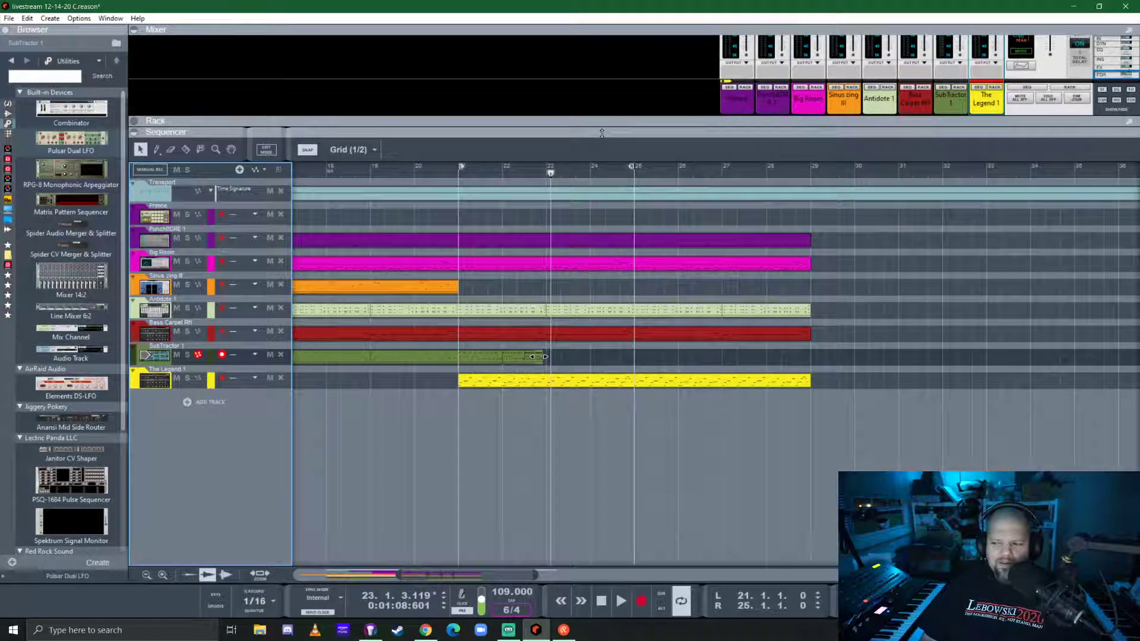
{"action": "left_click_drag", "start_coordinate": [602, 133], "coordinate": [570, 412]}
{"action": "scroll", "coordinate": [568, 363], "scroll_direction": "up", "scroll_amount": 1}
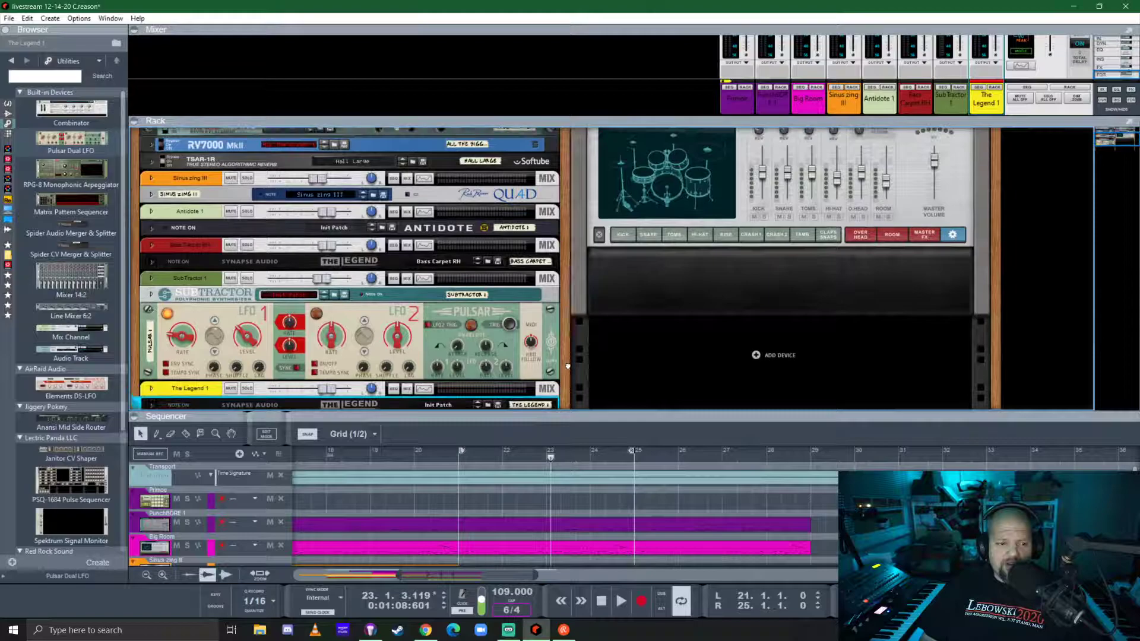
{"action": "left_click", "coordinate": [148, 310]}
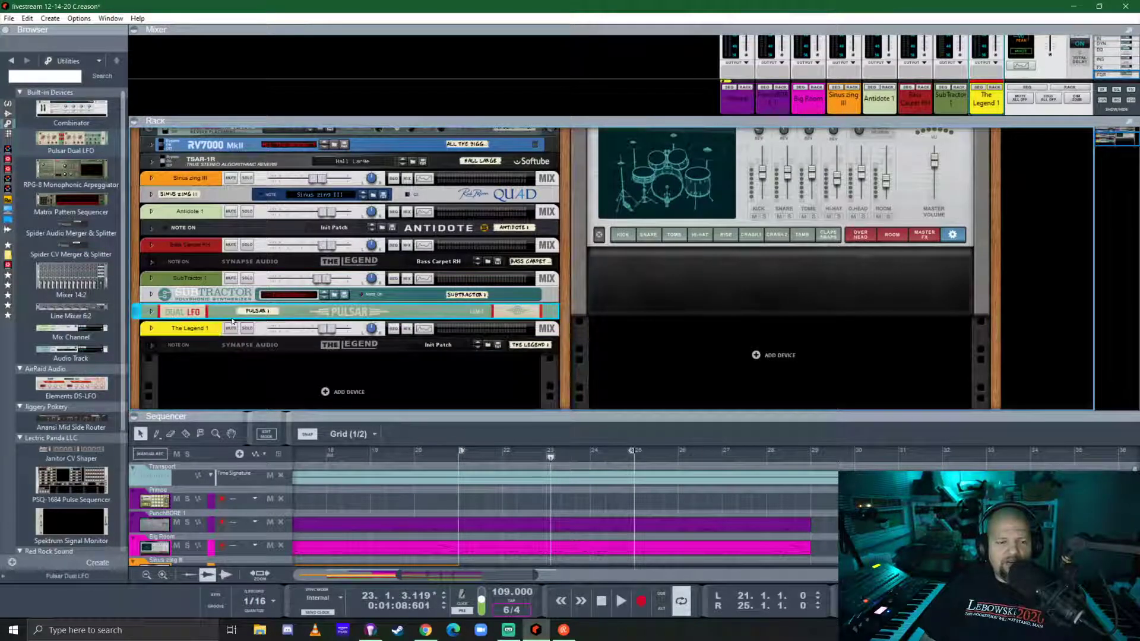
{"action": "left_click", "coordinate": [152, 279]}
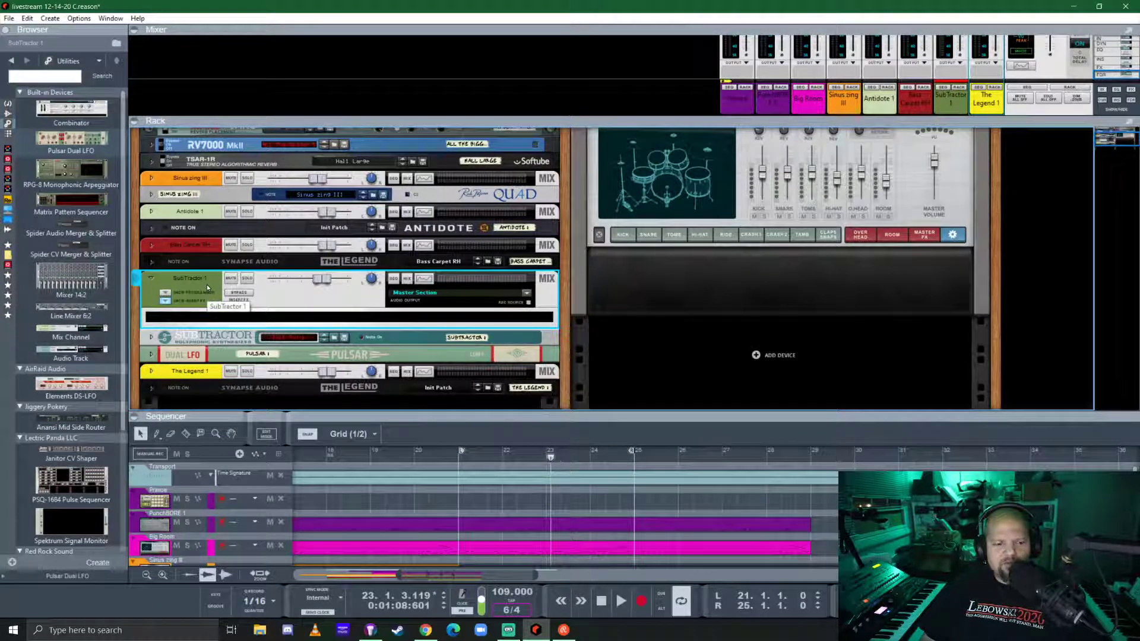
- Add an ES204 Filter Delay from the Delays favourites to SubTractor 1's insert effects and check its wiring on the rack's rear
{"action": "left_click", "coordinate": [7, 113]}
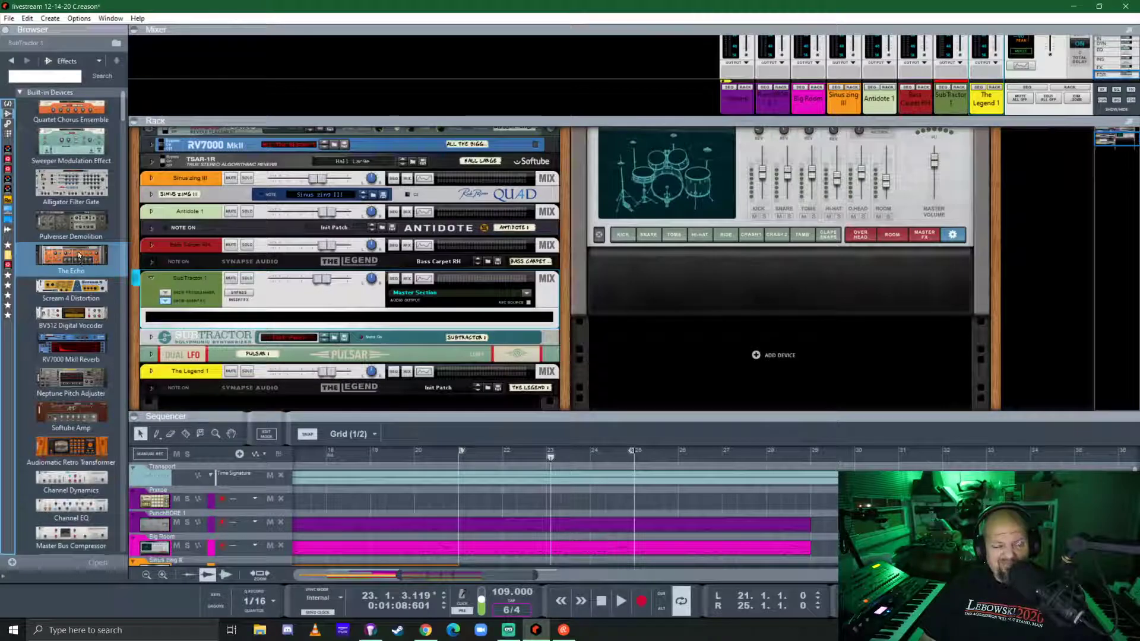
{"action": "left_click", "coordinate": [8, 285]}
{"action": "left_click", "coordinate": [8, 295]}
{"action": "left_click", "coordinate": [7, 305]}
{"action": "left_click", "coordinate": [7, 316]}
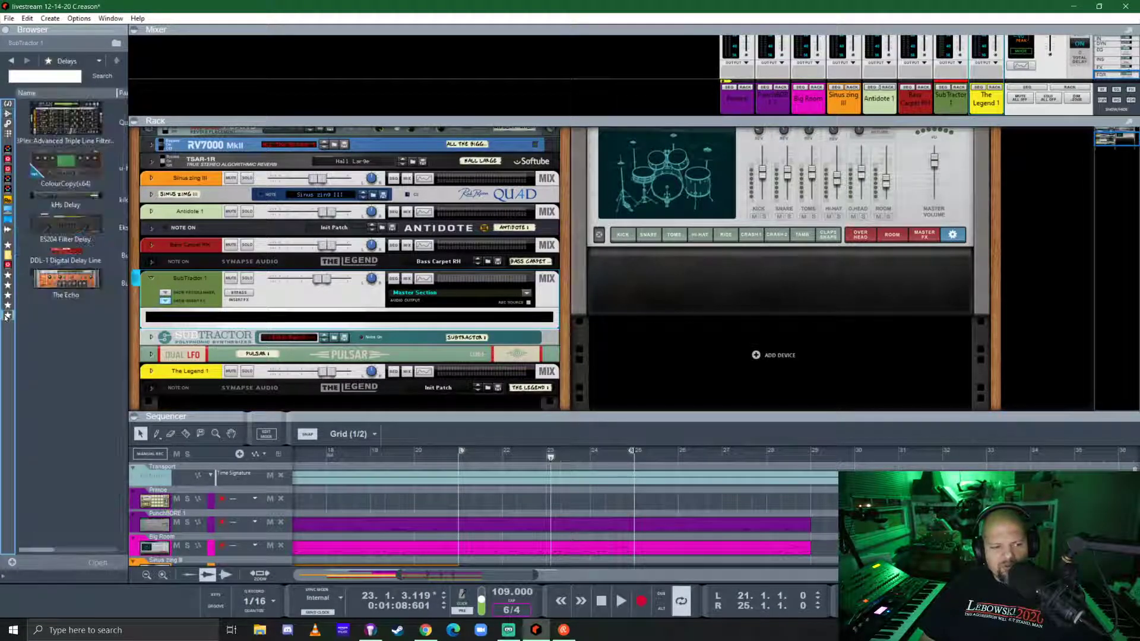
{"action": "left_click_drag", "start_coordinate": [66, 226], "coordinate": [335, 318]}
{"action": "key", "text": "Tab"}
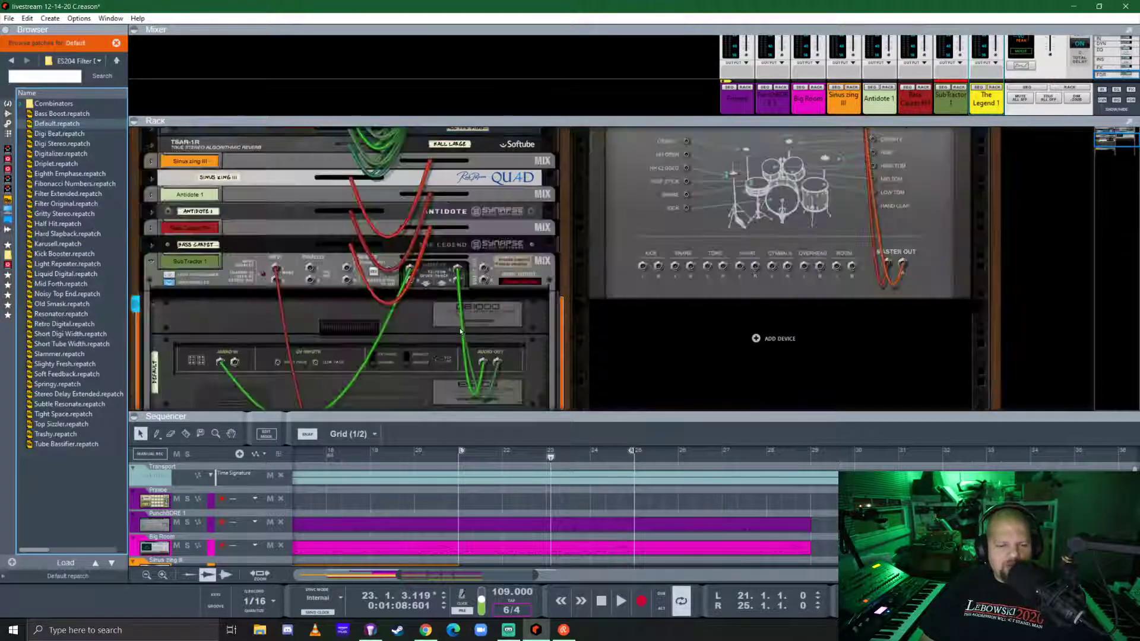
{"action": "scroll", "coordinate": [386, 373], "scroll_direction": "down", "scroll_amount": 2}
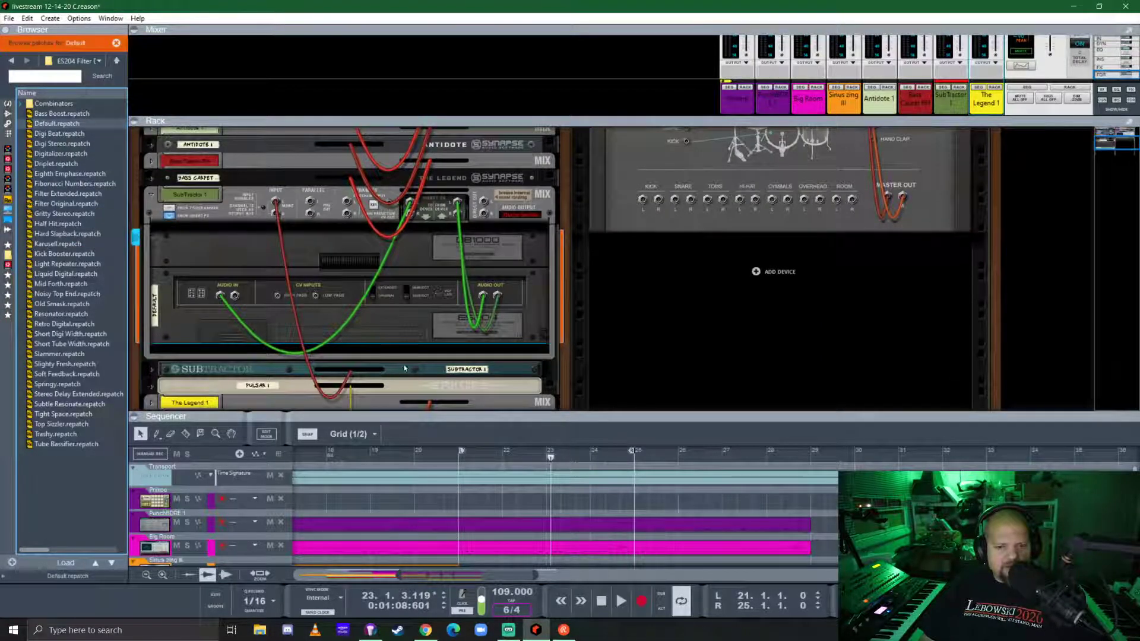
{"action": "left_click", "coordinate": [408, 291]}
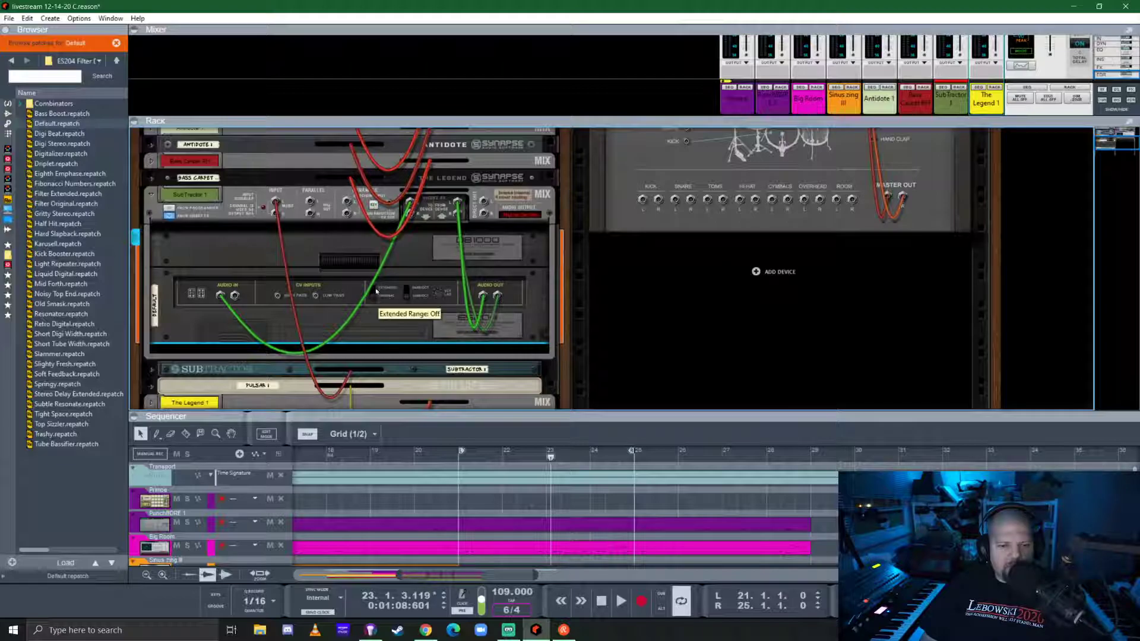
{"action": "key", "text": "Tab"}
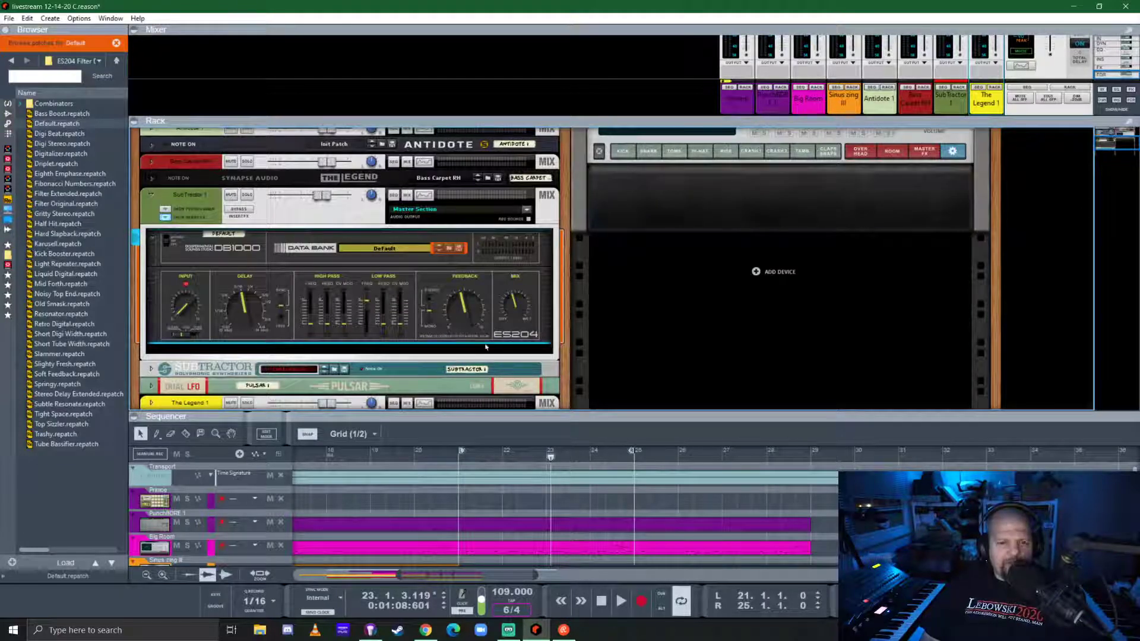
- Play from bar 21 with SubTractor 1 soloed, set the right loop locator to bar 23 and enlarge the rack area
{"action": "left_click", "coordinate": [462, 457]}
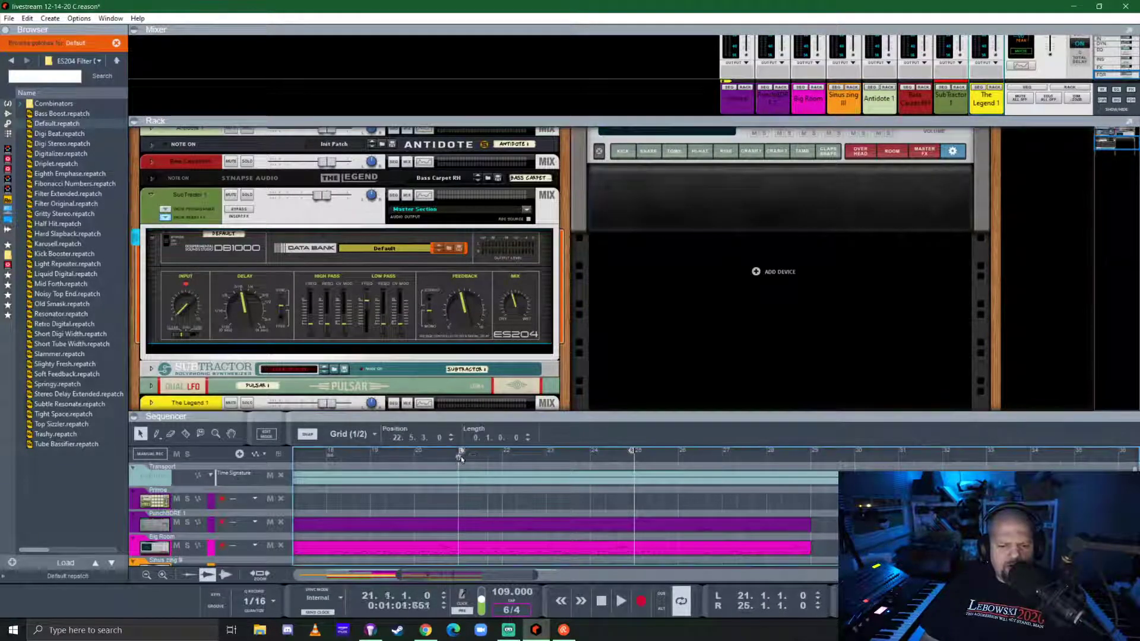
{"action": "key", "text": "space"}
{"action": "left_click", "coordinate": [412, 256]}
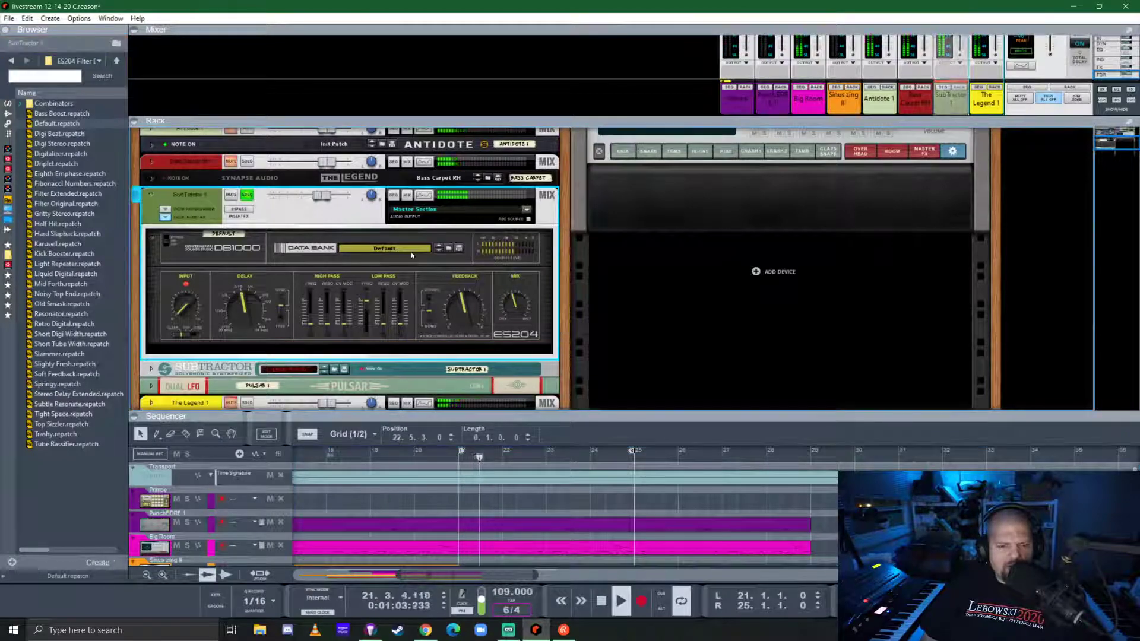
{"action": "scroll", "coordinate": [614, 458], "scroll_direction": "down", "scroll_amount": 5}
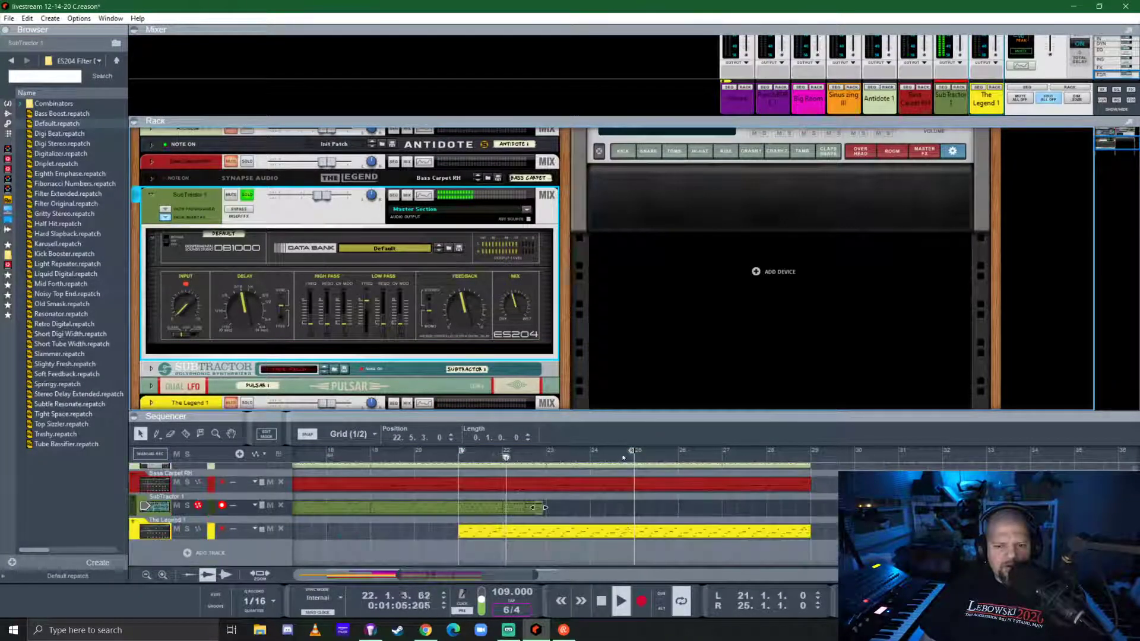
{"action": "scroll", "coordinate": [623, 460], "scroll_direction": "up", "scroll_amount": 2}
{"action": "left_click", "coordinate": [546, 457], "text": "alt"}
{"action": "left_click_drag", "start_coordinate": [623, 413], "coordinate": [622, 472]}
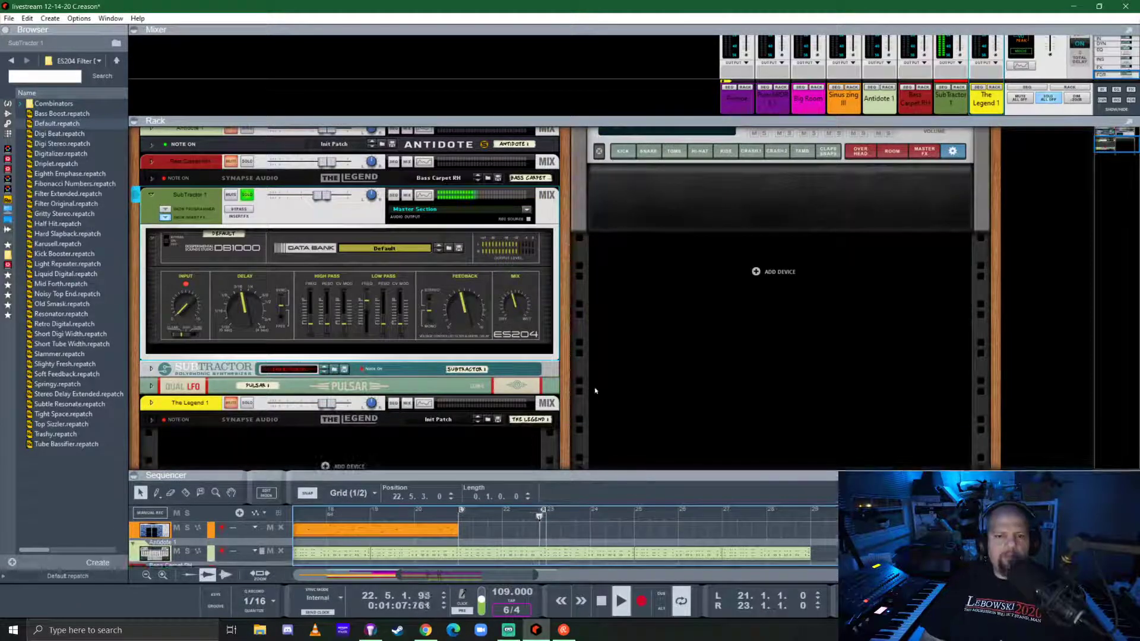
- Adjust the ES204's low-pass frequency and set its delay feedback to 5.94 during loop playback, then enlarge the sequencer area
{"action": "left_click", "coordinate": [425, 319]}
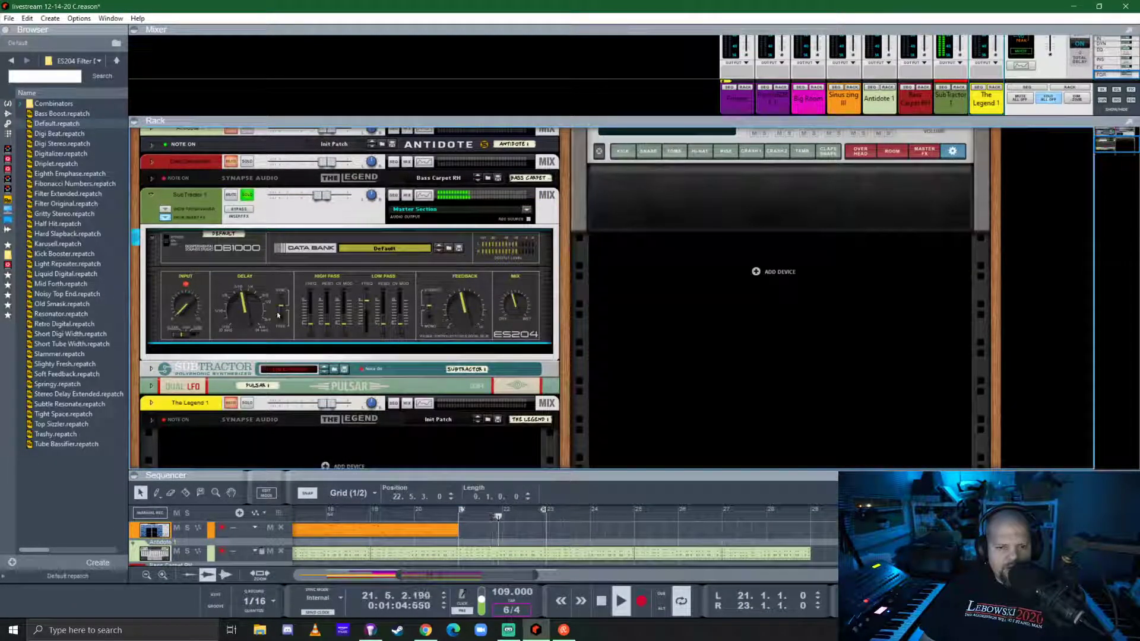
{"action": "mouse_move", "coordinate": [253, 316]}
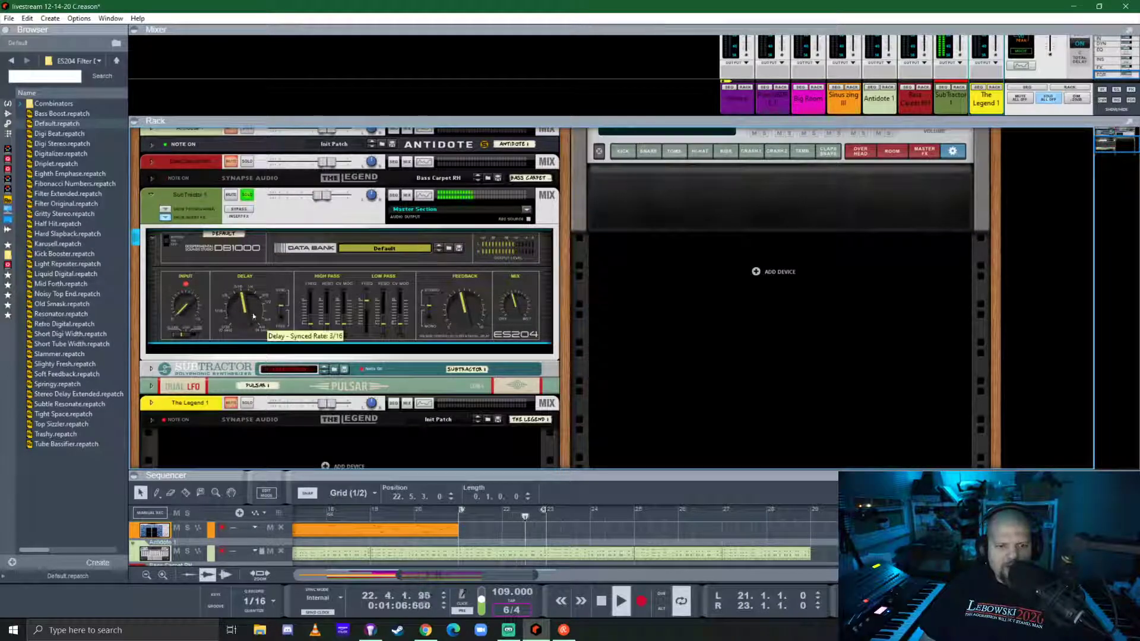
{"action": "mouse_move", "coordinate": [367, 313]}
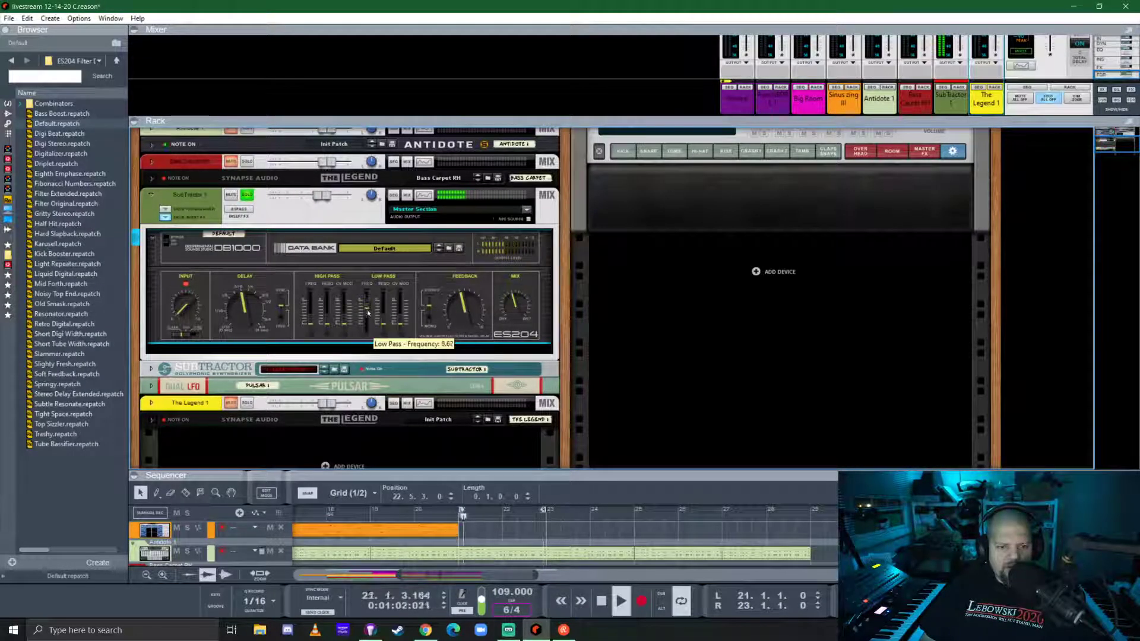
{"action": "left_click_drag", "start_coordinate": [368, 313], "coordinate": [369, 313]}
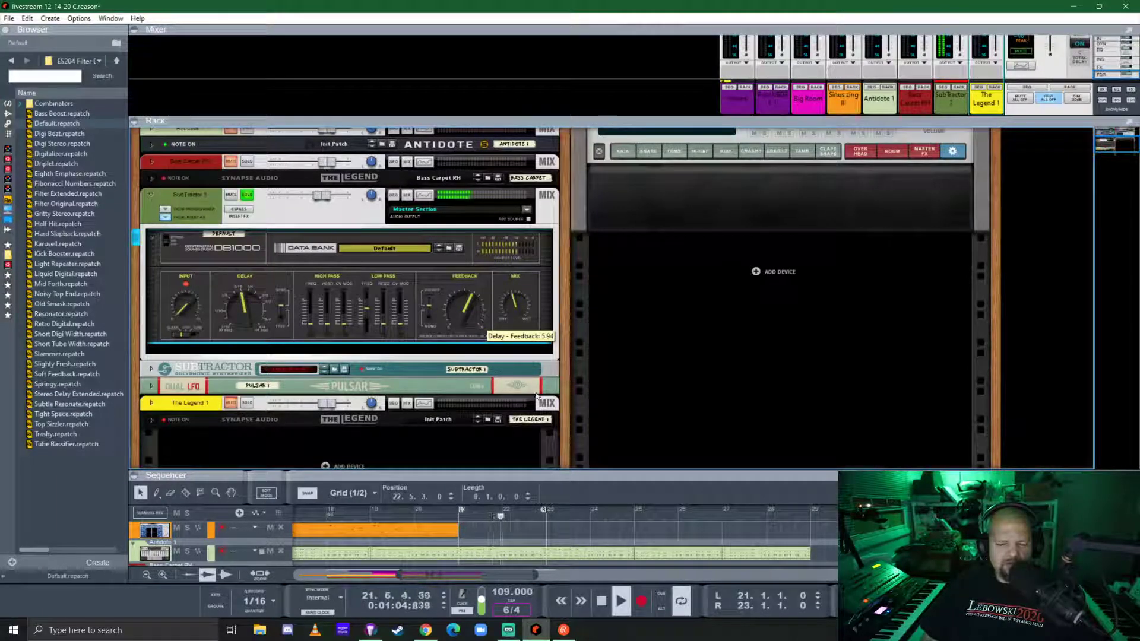
{"action": "left_click_drag", "start_coordinate": [644, 483], "coordinate": [636, 356]}
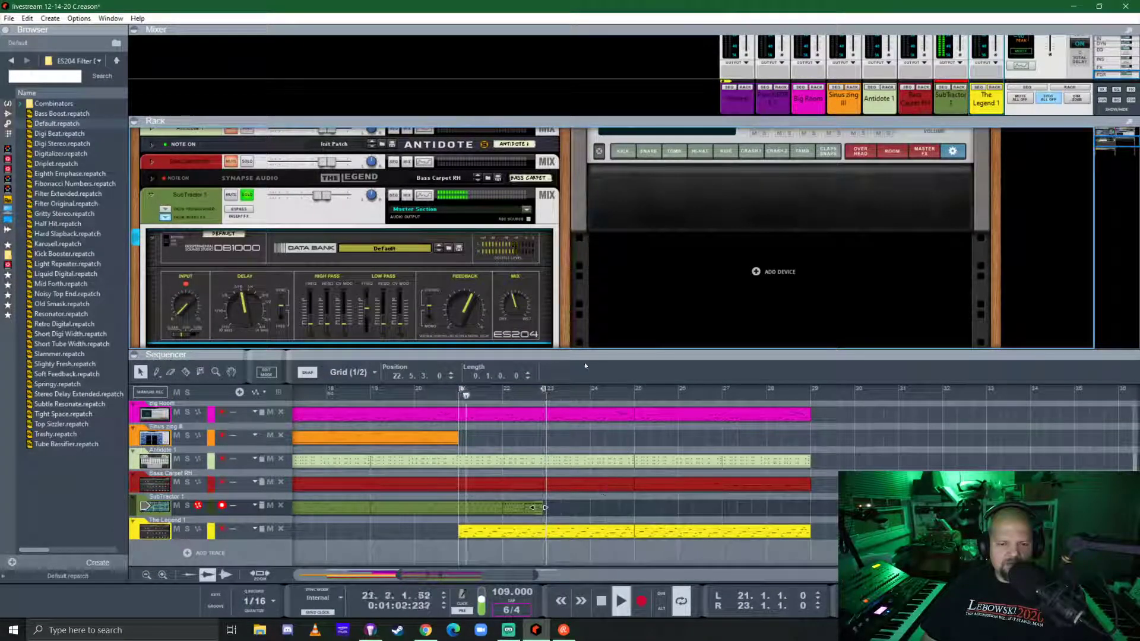
- Stop playback and create an automation lane for the bypass switch of the ES204 delay in the SubTractor 1 channel
{"action": "left_click_drag", "start_coordinate": [585, 365], "coordinate": [534, 457]}
{"action": "key", "text": "space"}
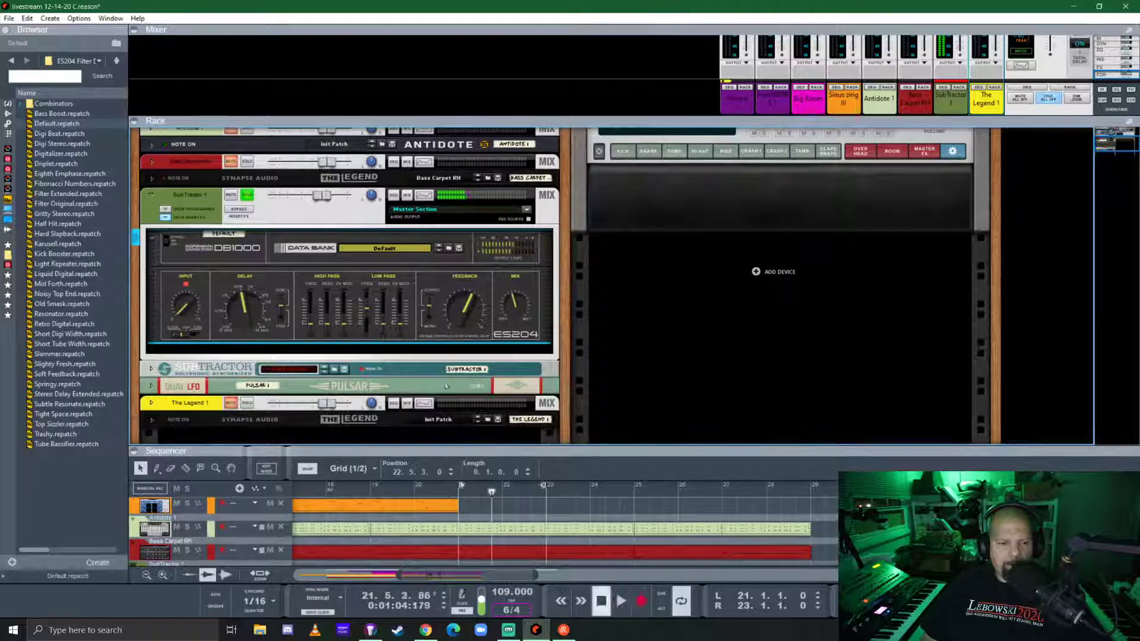
{"action": "right_click", "coordinate": [166, 243]}
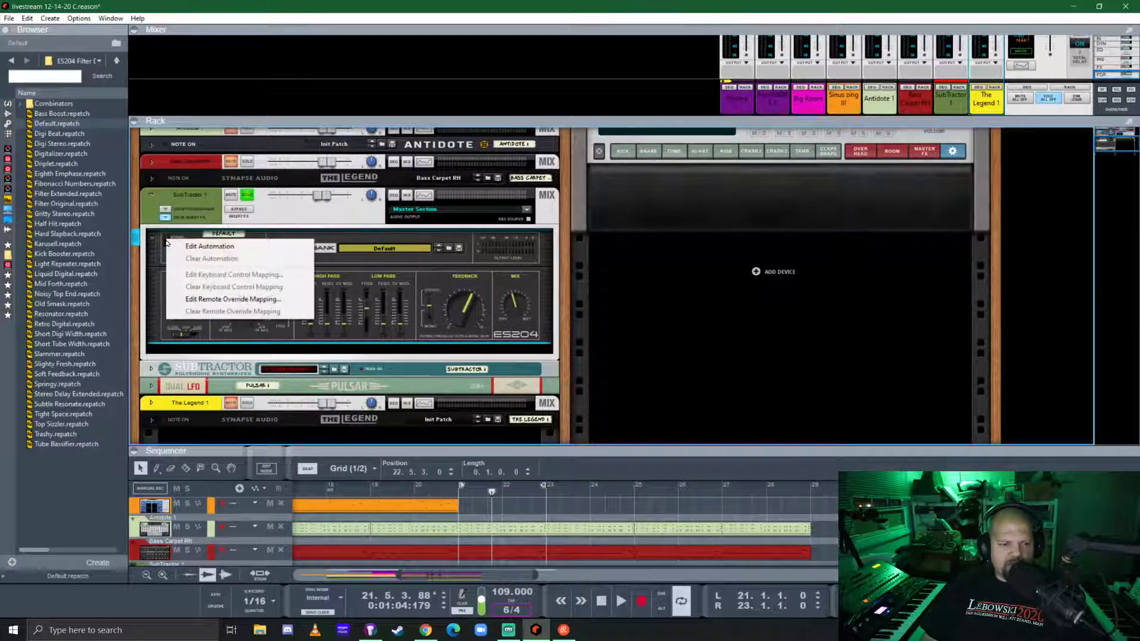
{"action": "left_click", "coordinate": [192, 248]}
- Draw an automation clip from bar 21 to bar 23 in the delay's Enabled lane and add an On point at 21.1.1.0
{"action": "left_click_drag", "start_coordinate": [351, 448], "coordinate": [351, 244]}
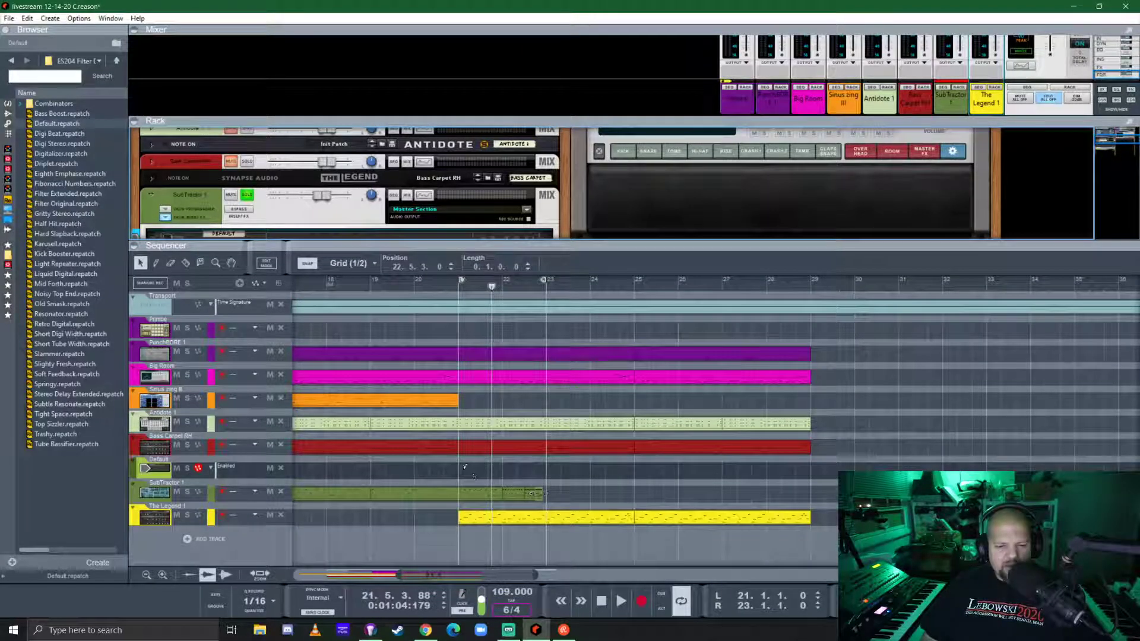
{"action": "left_click_drag", "start_coordinate": [465, 467], "coordinate": [540, 470]}
{"action": "double_click", "coordinate": [504, 472]}
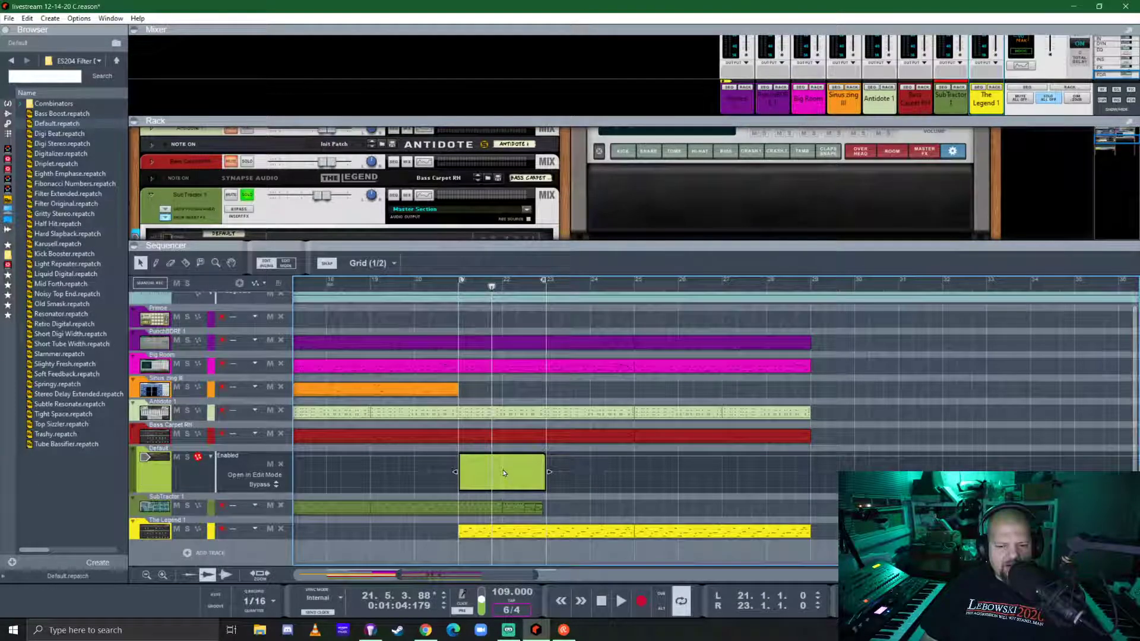
{"action": "left_click", "coordinate": [465, 471]}
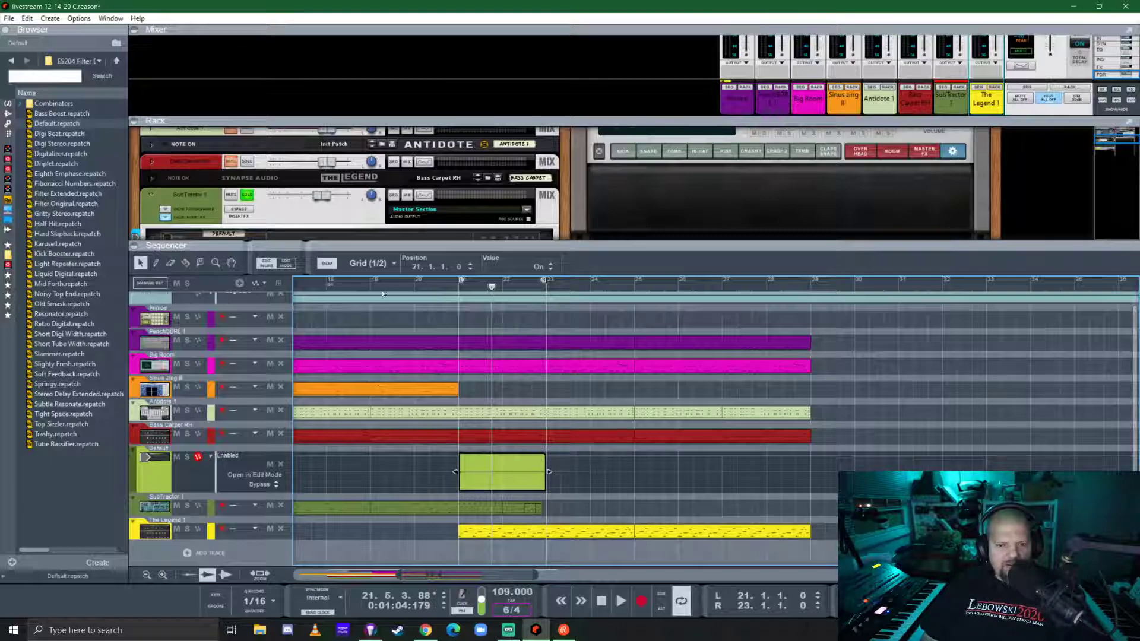
- Leave the automation clip and play the soloed SubTractor part from bar 18 through the bar 21–23 section to check the delay
{"action": "left_click", "coordinate": [328, 284]}
{"action": "key", "text": "space"}
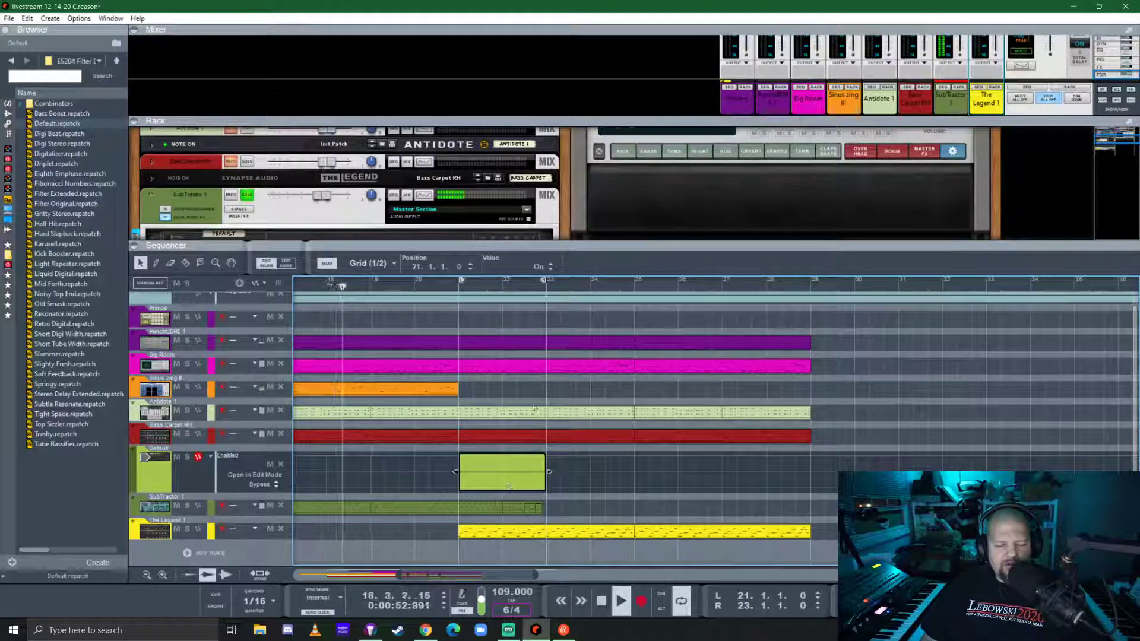
{"action": "left_click", "coordinate": [425, 282]}
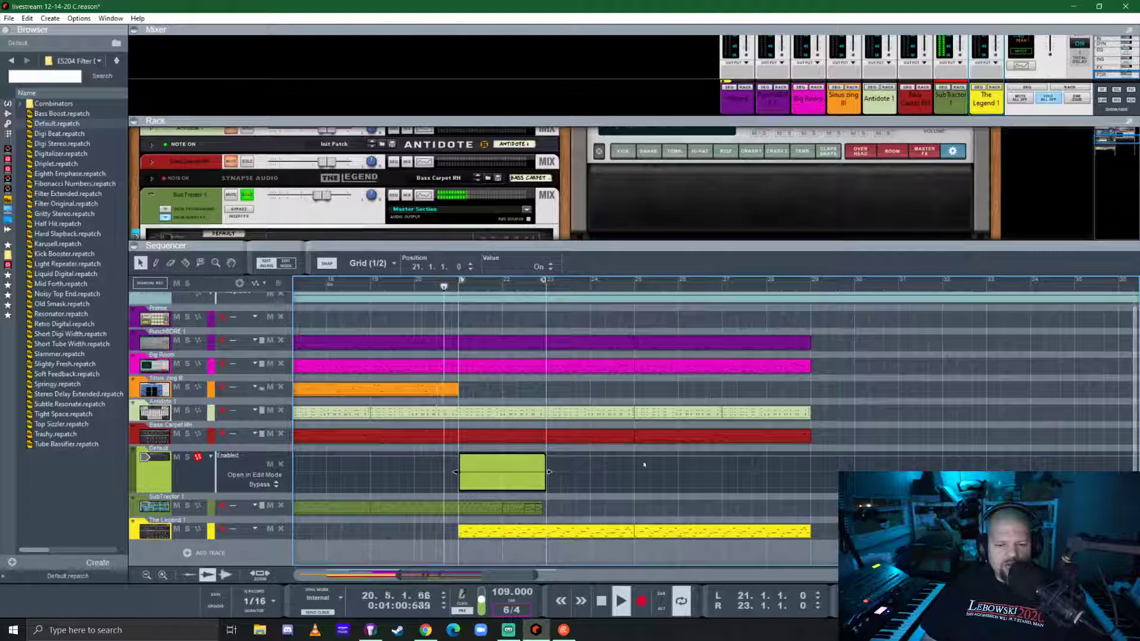
{"action": "left_click", "coordinate": [714, 390]}
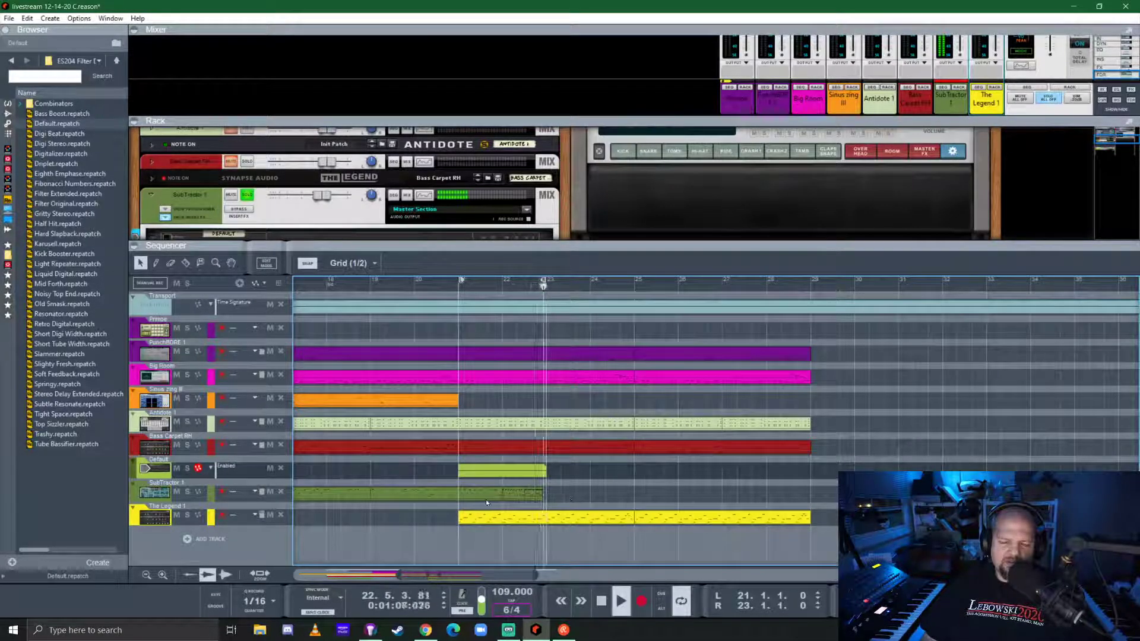
{"action": "key", "text": "space"}
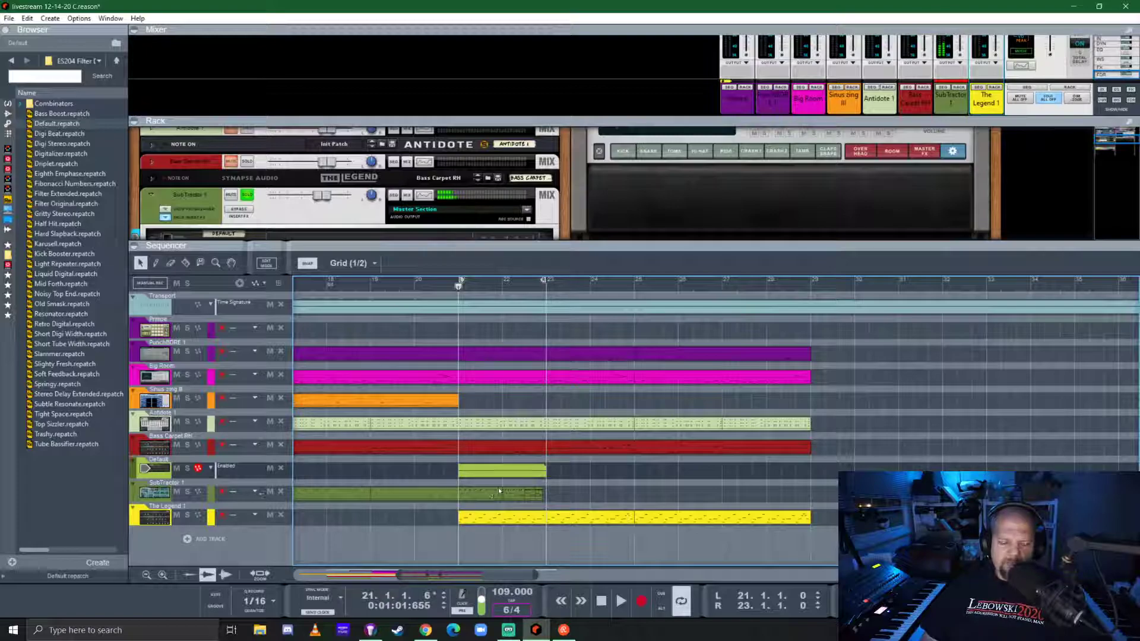
{"action": "key", "text": "space"}
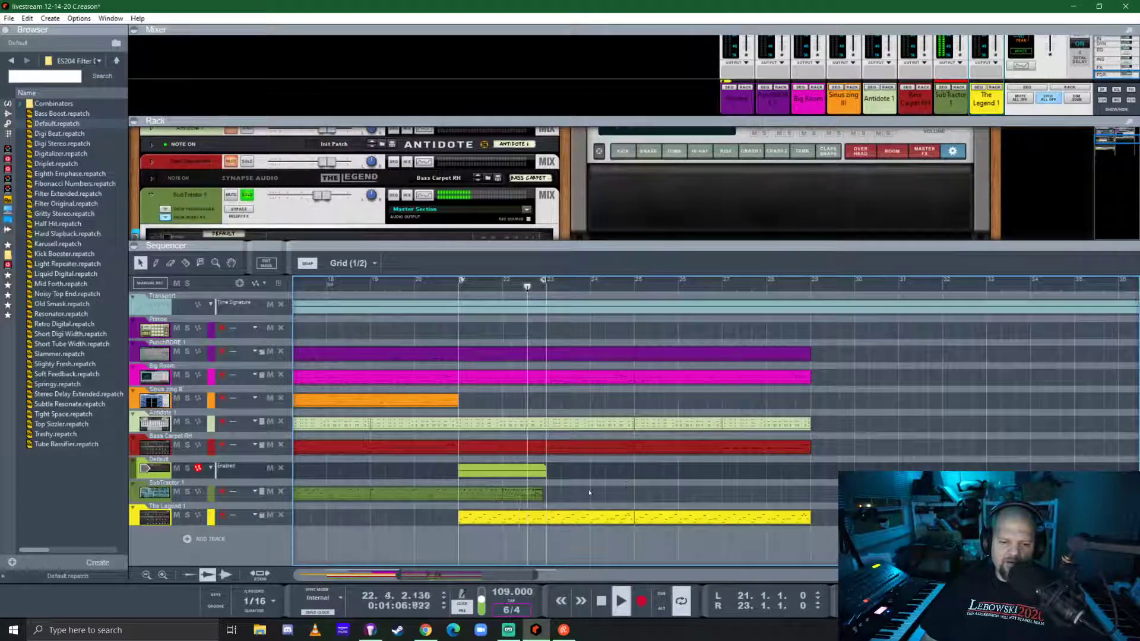
{"action": "key", "text": "space"}
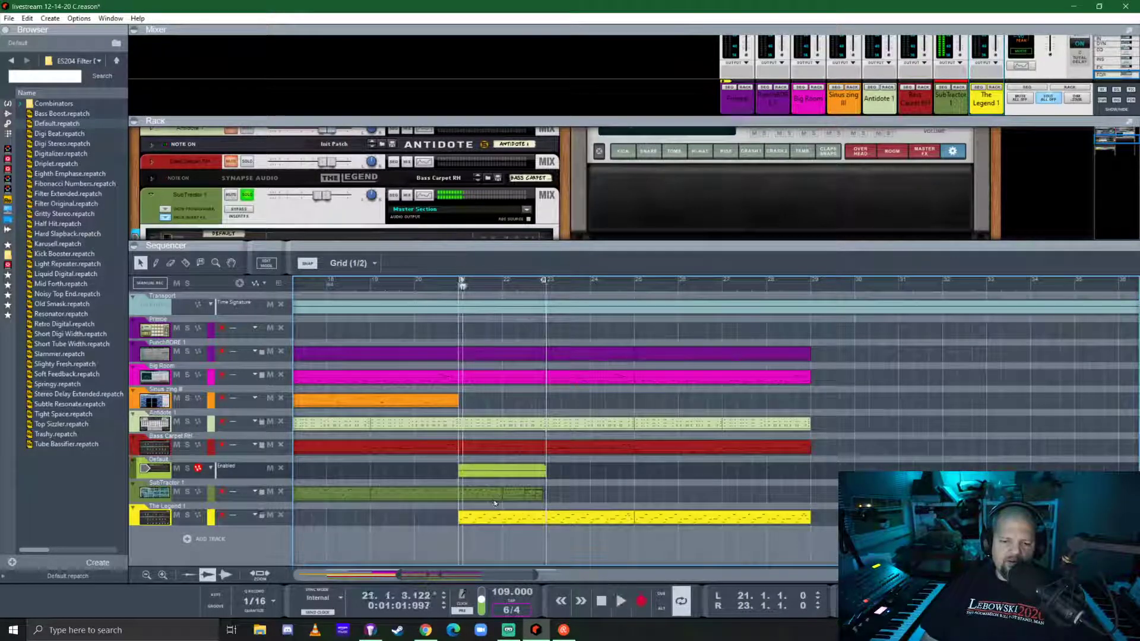
- Shorten the SubTractor 1 clip at bar 21 to length 0.3.0.0, copy it to 21.4.1.0, and listen to the section
{"action": "left_click", "coordinate": [519, 493]}
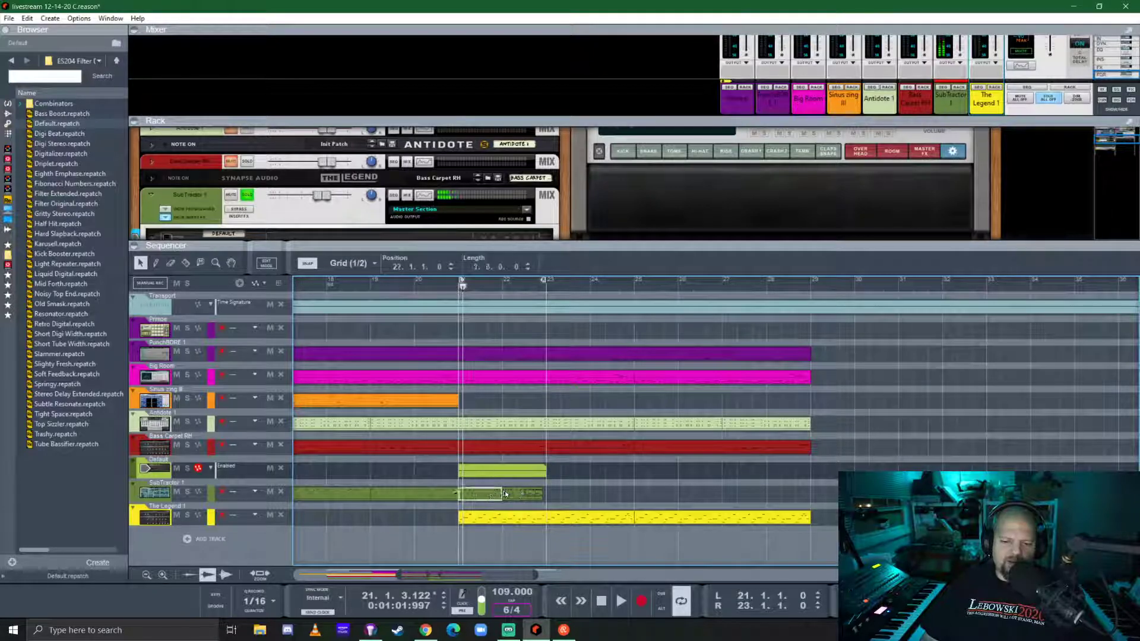
{"action": "left_click", "coordinate": [505, 494]}
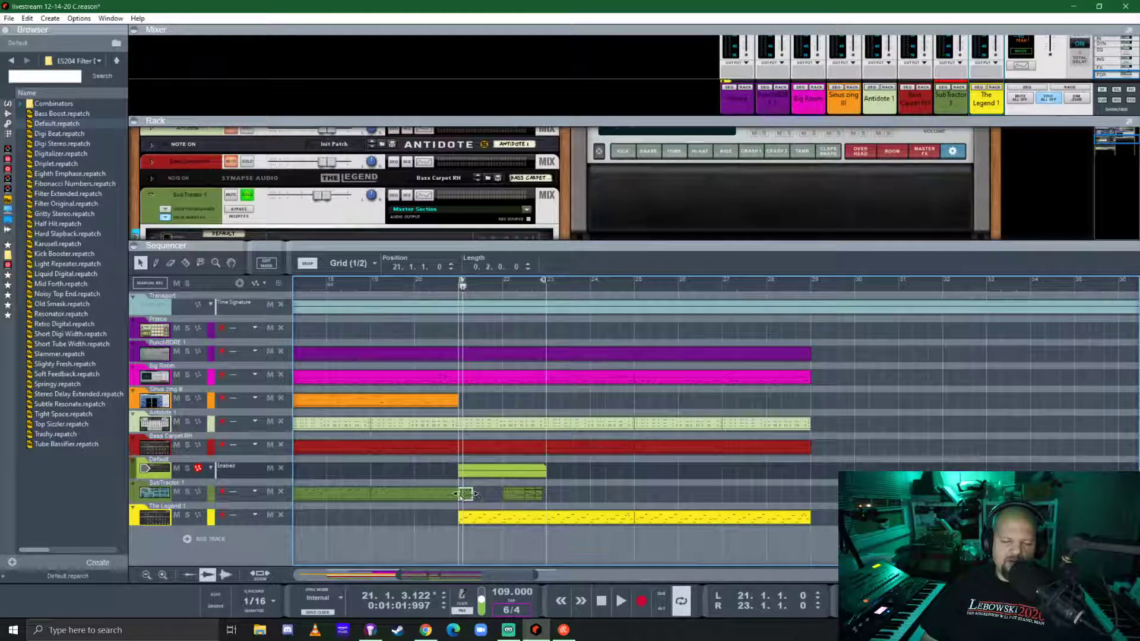
{"action": "scroll", "coordinate": [472, 475], "scroll_direction": "up", "scroll_amount": 3}
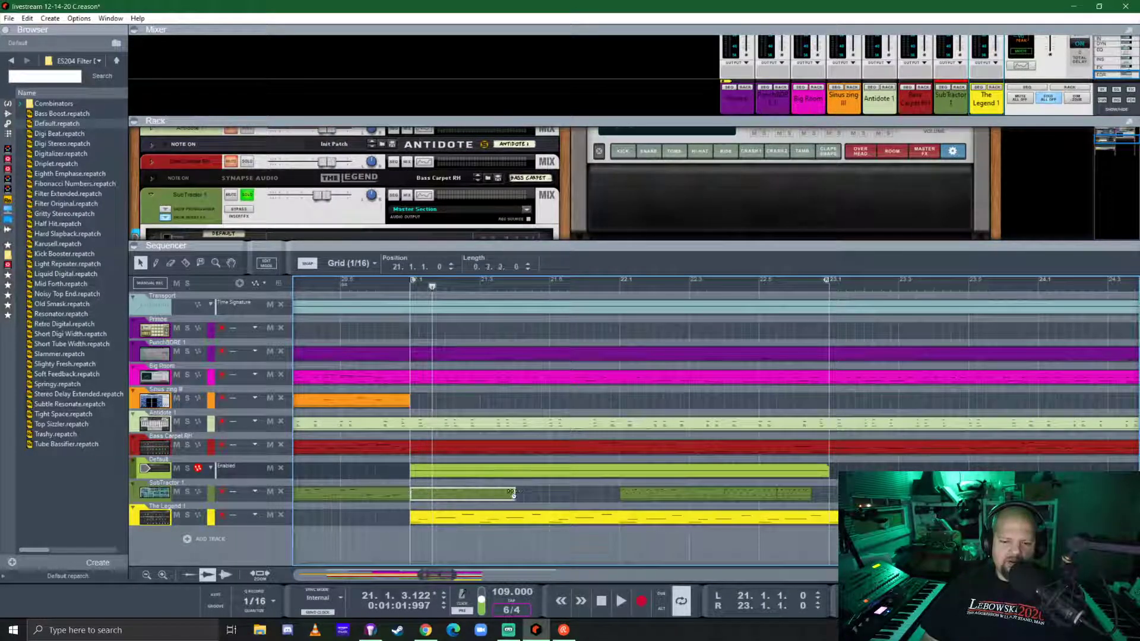
{"action": "left_click_drag", "start_coordinate": [432, 497], "coordinate": [529, 499]}
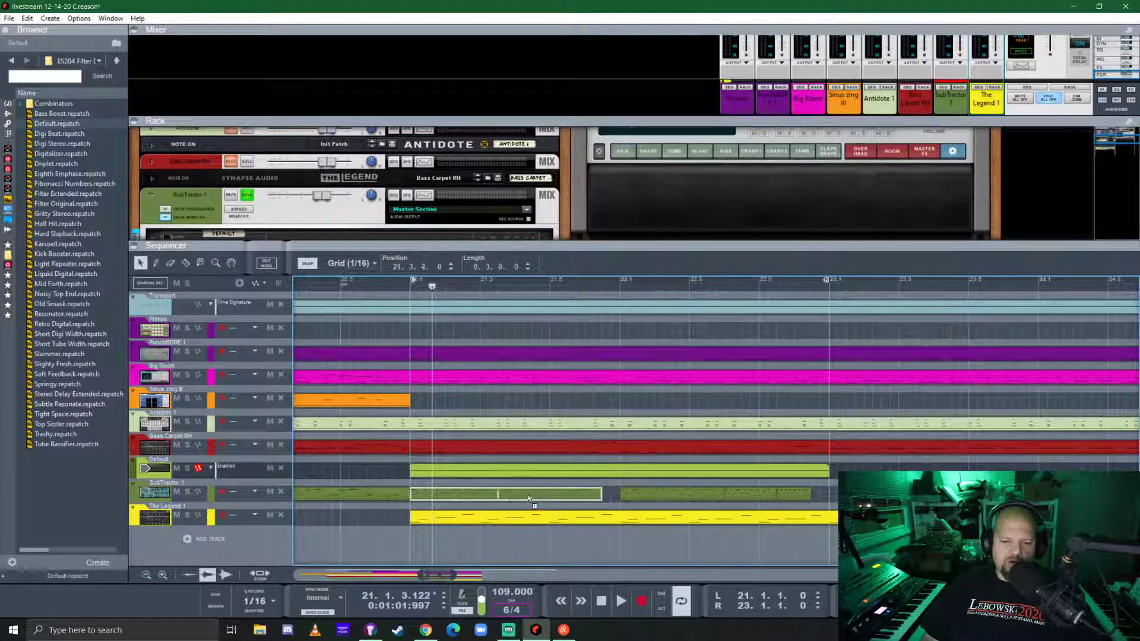
{"action": "left_click", "coordinate": [541, 497]}
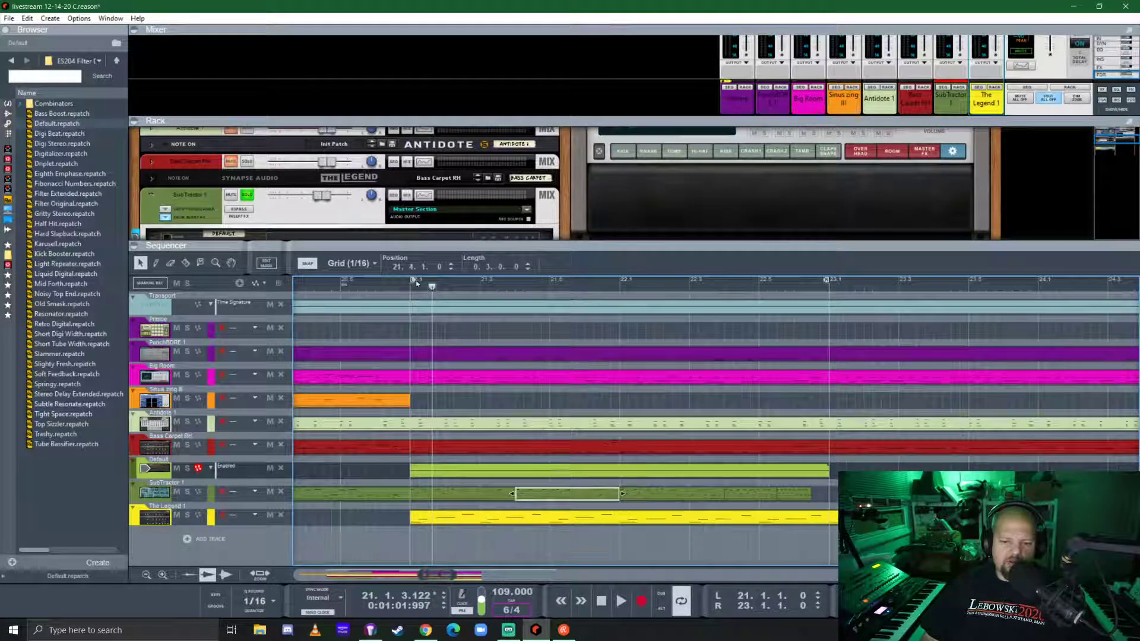
{"action": "key", "text": "space"}
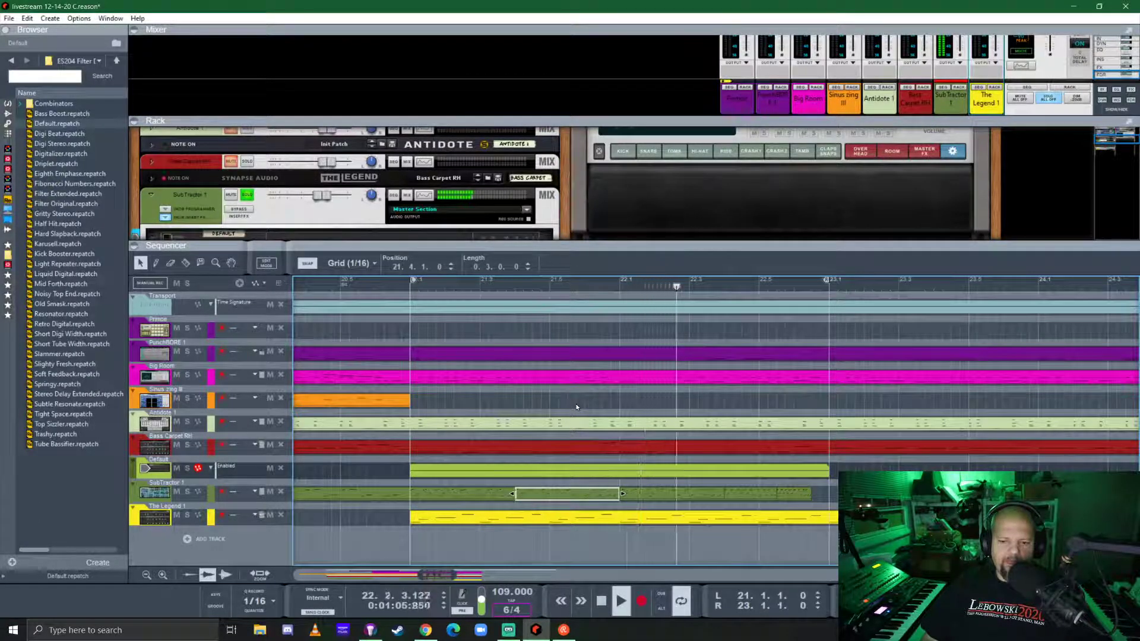
{"action": "scroll", "coordinate": [529, 427], "scroll_direction": "down", "scroll_amount": 2}
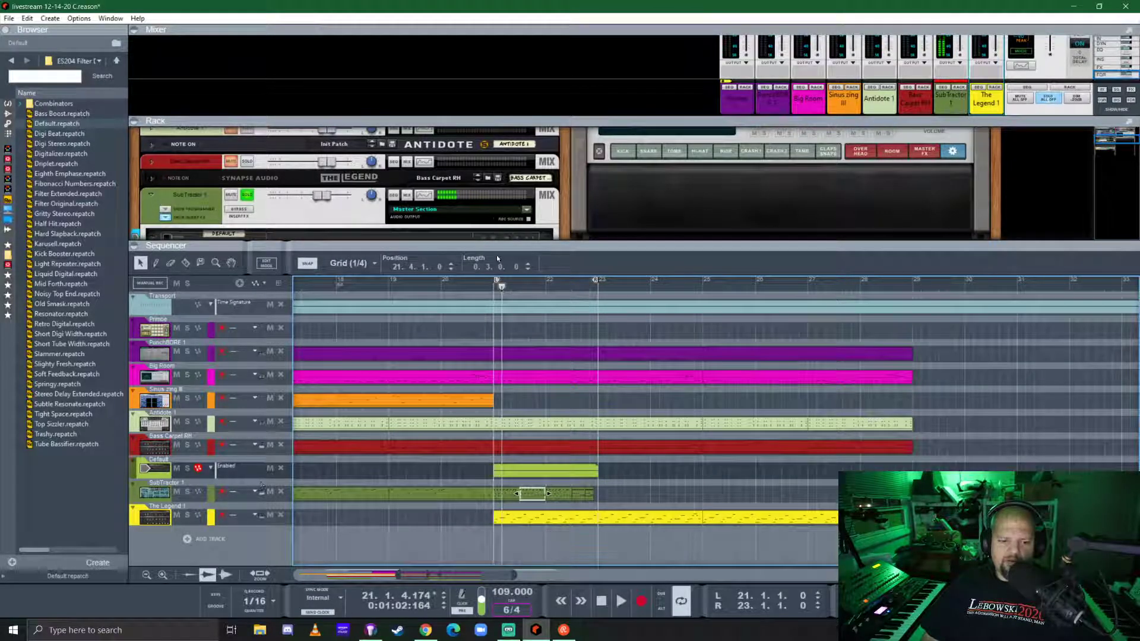
- Turn off solo on the SubTractor 1 channel and save the song while auditioning the full mix
{"action": "left_click_drag", "start_coordinate": [501, 241], "coordinate": [501, 309]}
{"action": "left_click", "coordinate": [244, 199]}
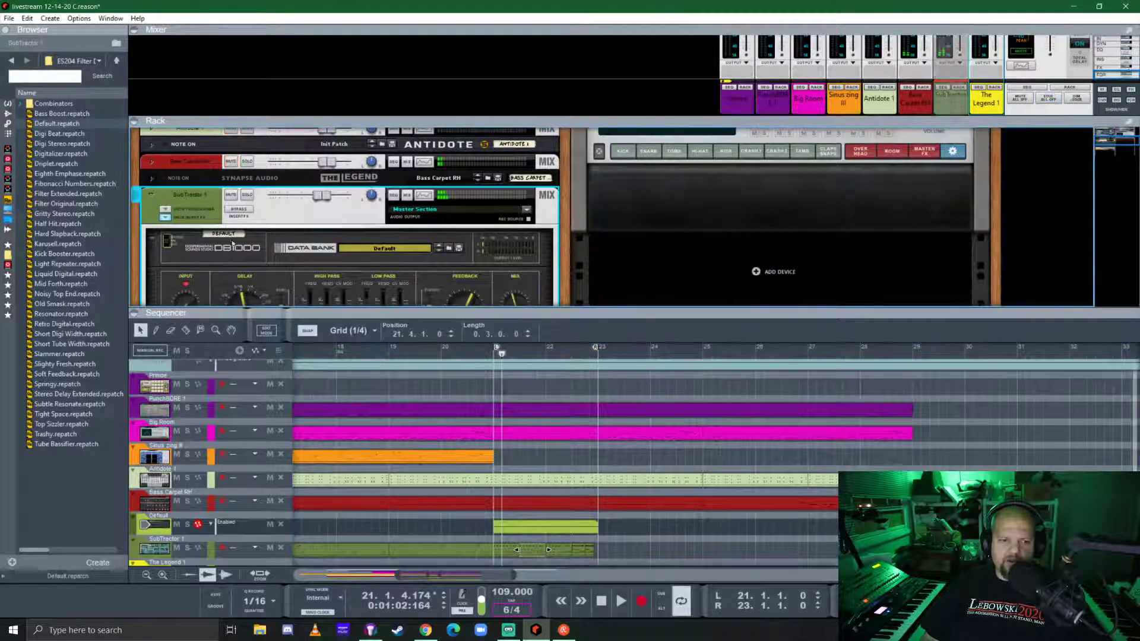
{"action": "left_click", "coordinate": [628, 409]}
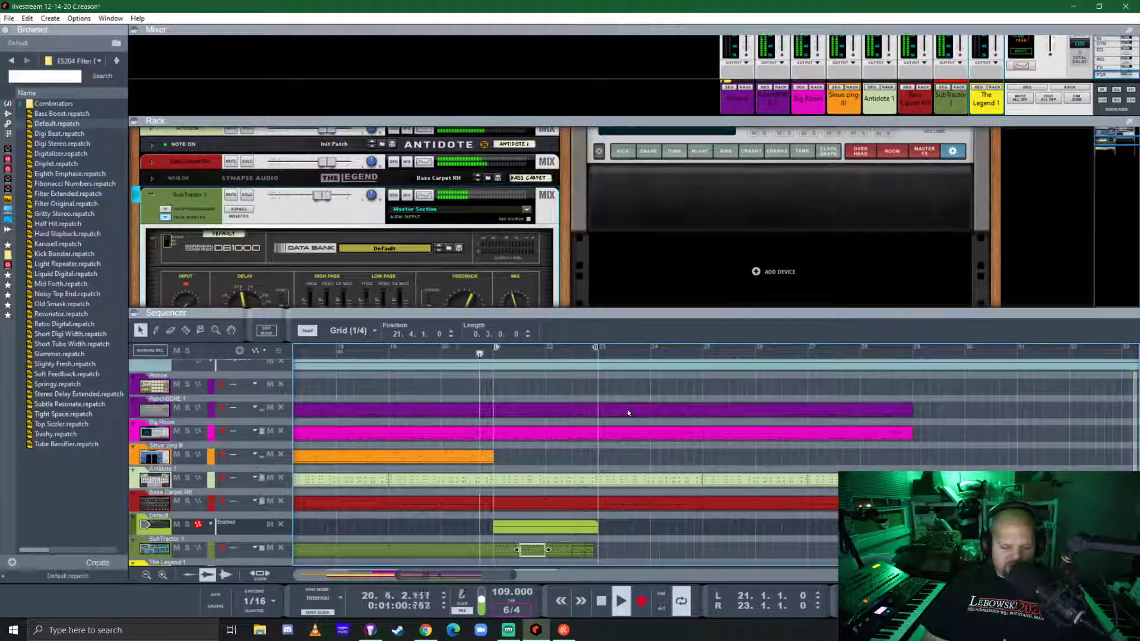
{"action": "key", "text": "ctrl+s"}
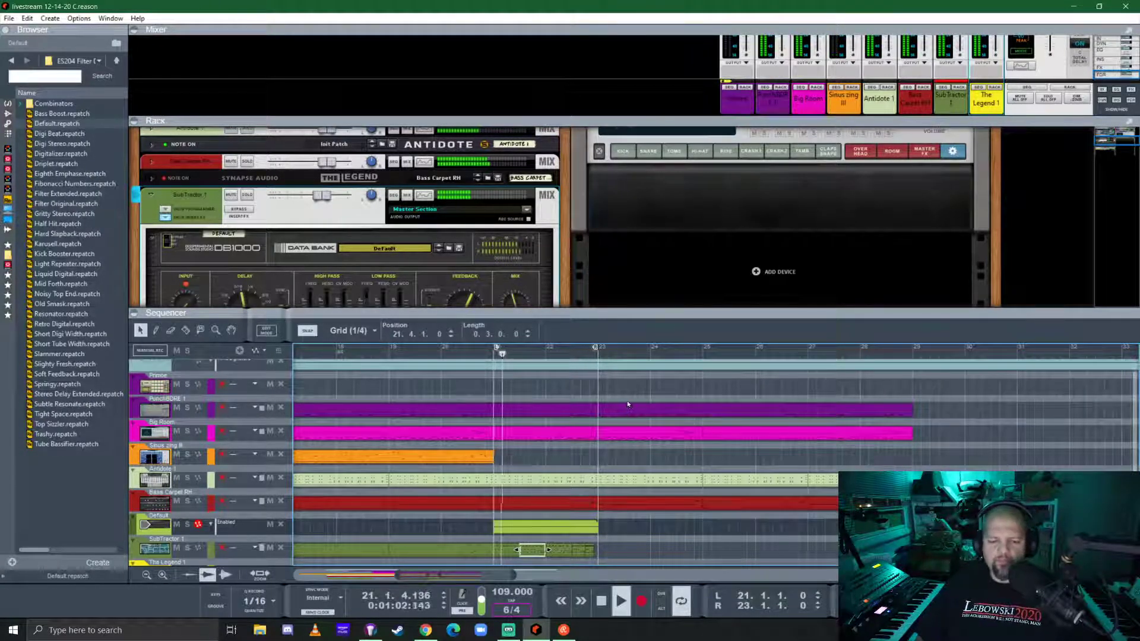
- Delete the SubTractor 1 clips between bars 17 and 21 and play the song from bar 13
{"action": "scroll", "coordinate": [571, 439], "scroll_direction": "down", "scroll_amount": 2}
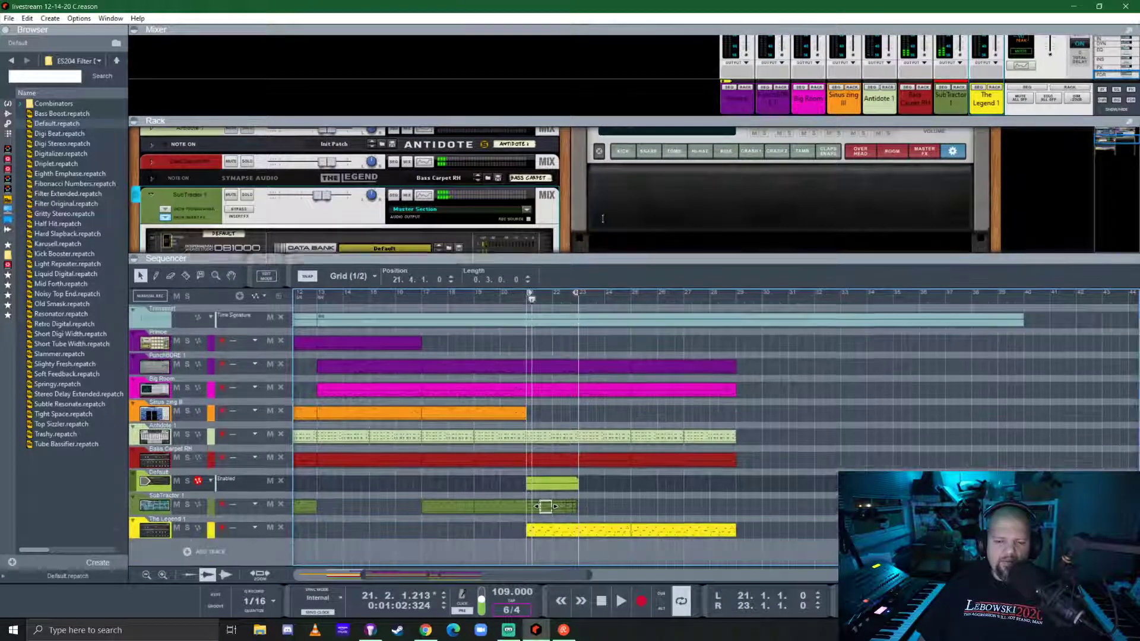
{"action": "left_click_drag", "start_coordinate": [598, 316], "coordinate": [598, 223]}
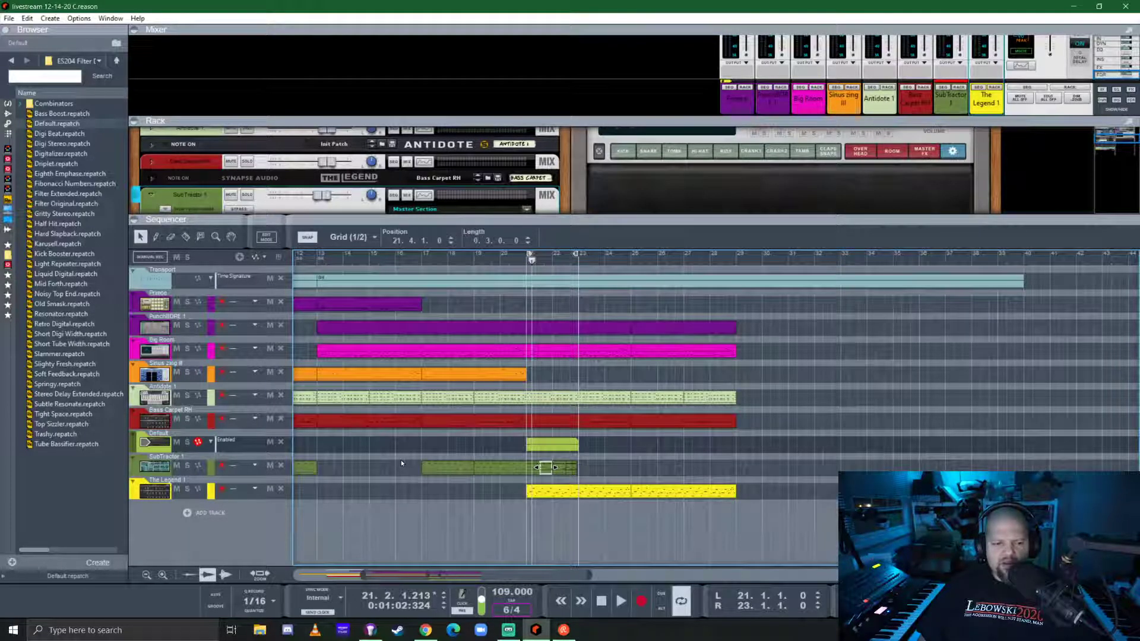
{"action": "left_click_drag", "start_coordinate": [401, 460], "coordinate": [449, 467]}
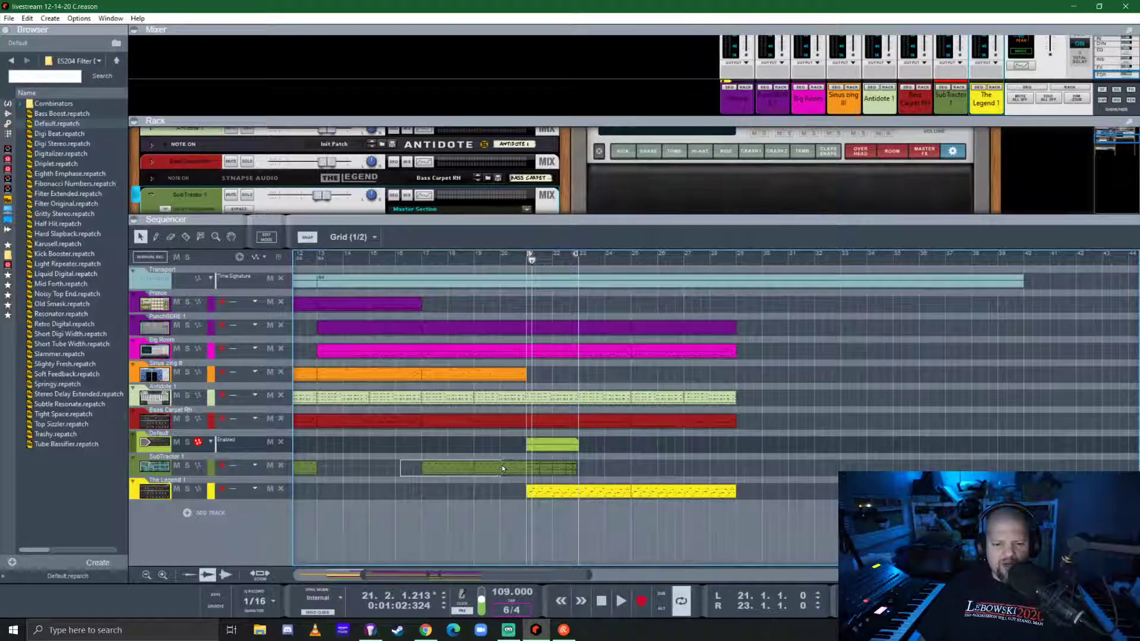
{"action": "left_click_drag", "start_coordinate": [502, 465], "coordinate": [502, 465]}
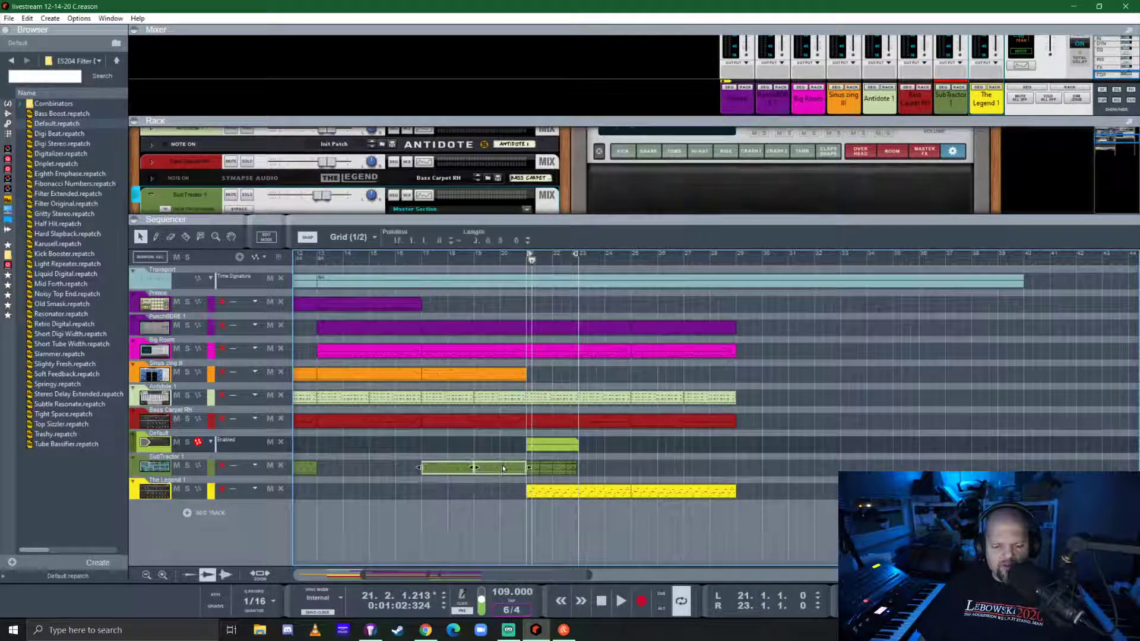
{"action": "key", "text": "Delete"}
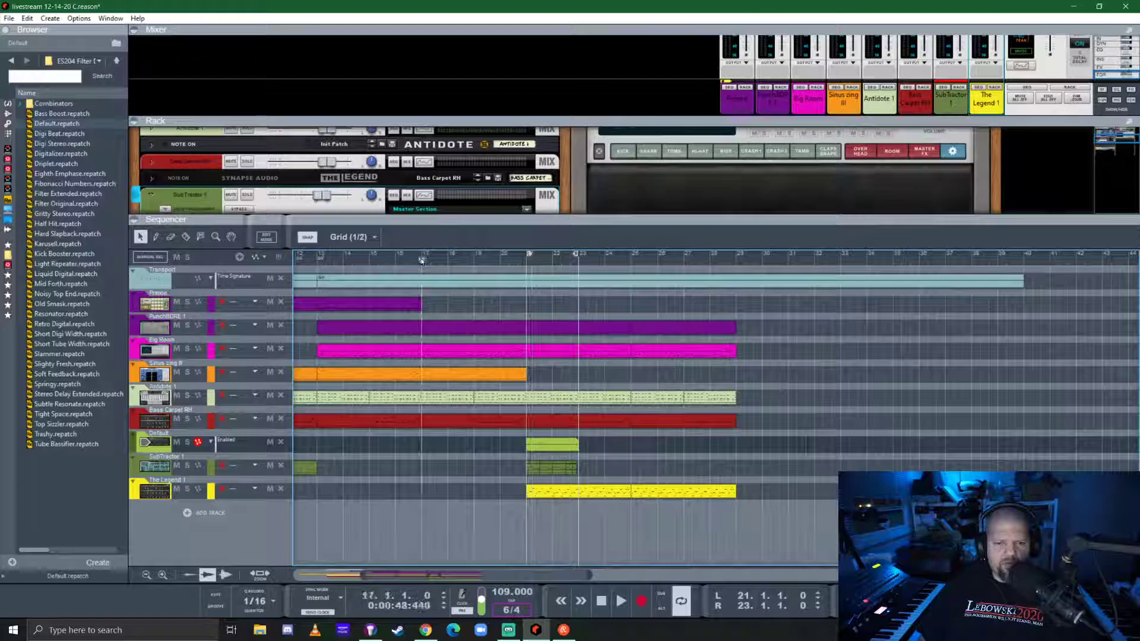
{"action": "left_click", "coordinate": [321, 260]}
{"action": "key", "text": "space"}
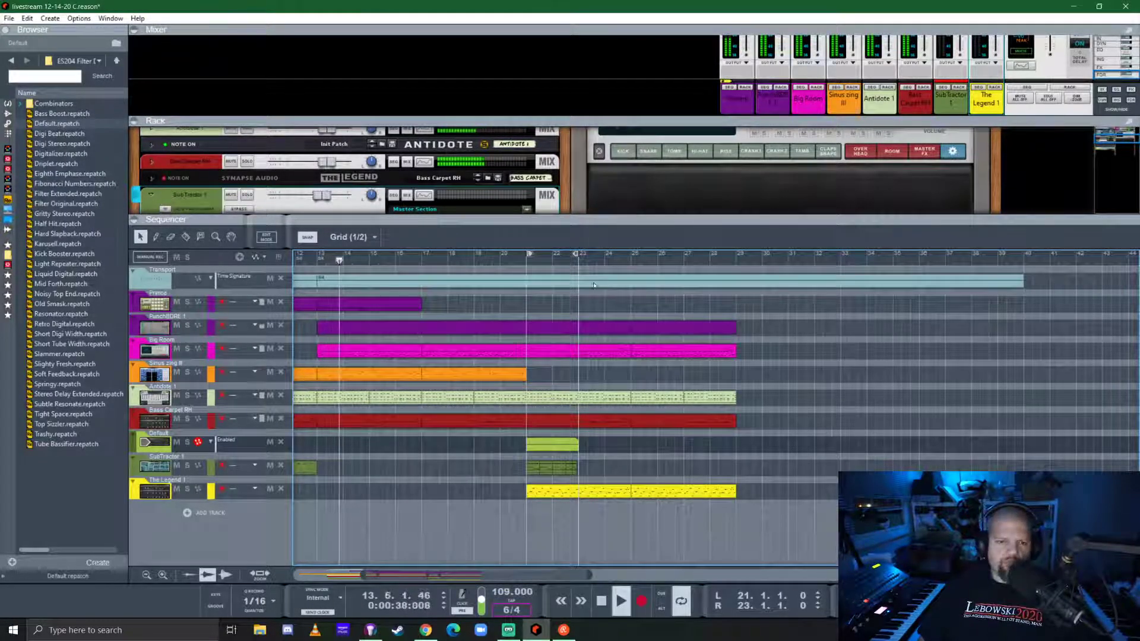
- Hide the SubTractor 1 channel's insert effects, unfold the SubTractor, and create an automation lane for its Master Level
{"action": "left_click_drag", "start_coordinate": [592, 238], "coordinate": [593, 357]}
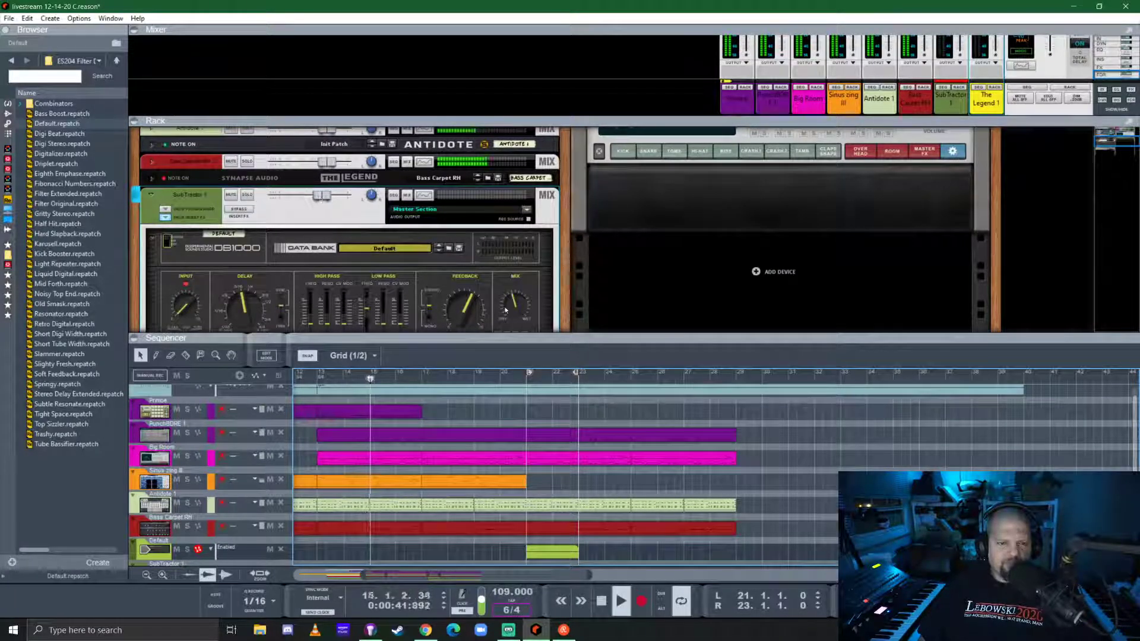
{"action": "left_click", "coordinate": [166, 217]}
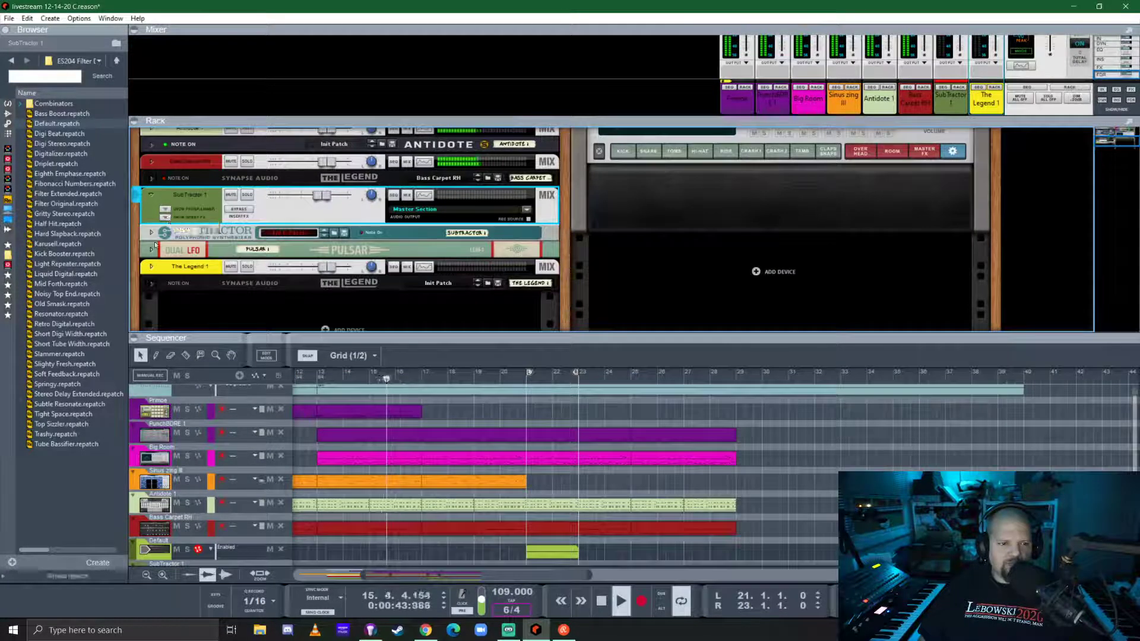
{"action": "left_click", "coordinate": [151, 232]}
{"action": "right_click", "coordinate": [529, 211]}
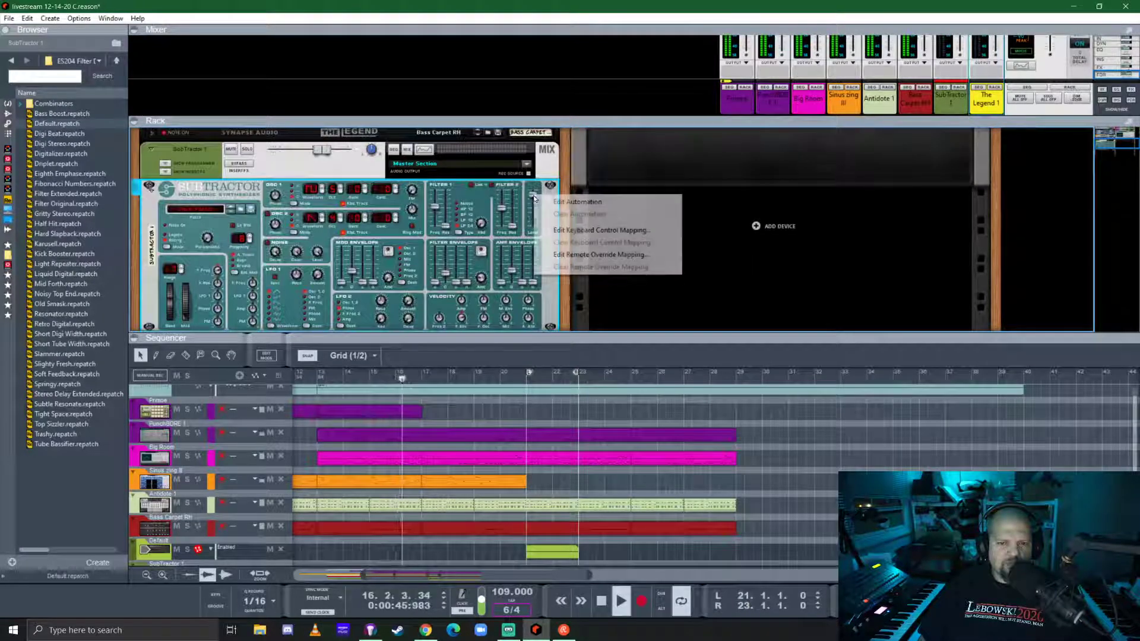
{"action": "left_click", "coordinate": [567, 196]}
- Draw a Master Level automation clip on the SubTractor 1 track from one beat before bar 21 to bar 23
{"action": "key", "text": "F6"}
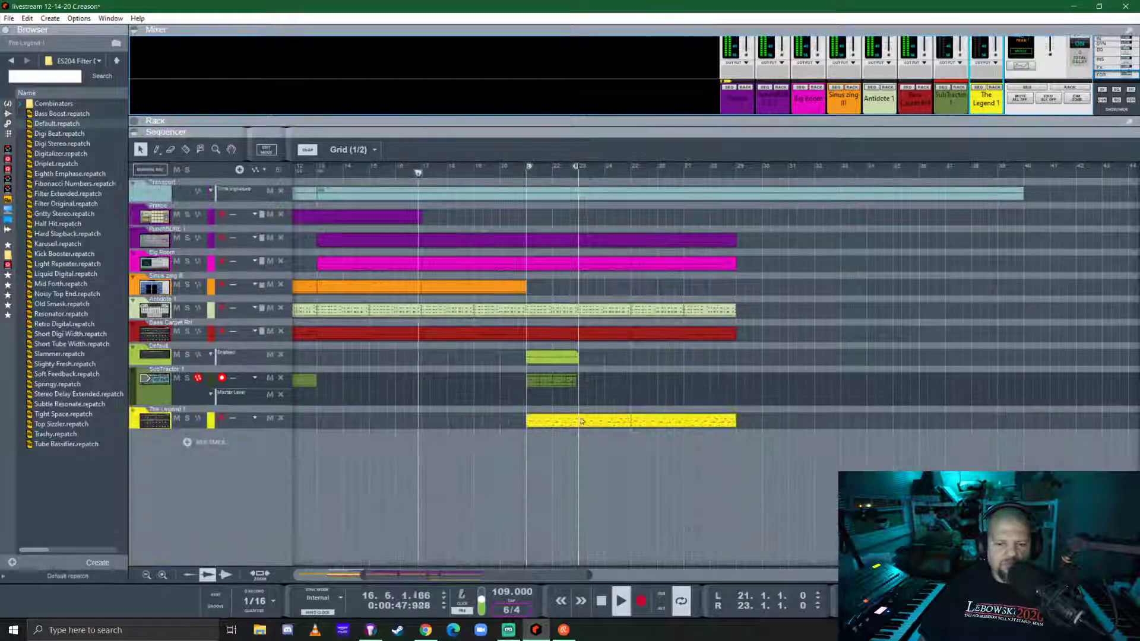
{"action": "left_click", "coordinate": [402, 397]}
{"action": "left_click_drag", "start_coordinate": [409, 398], "coordinate": [563, 397]}
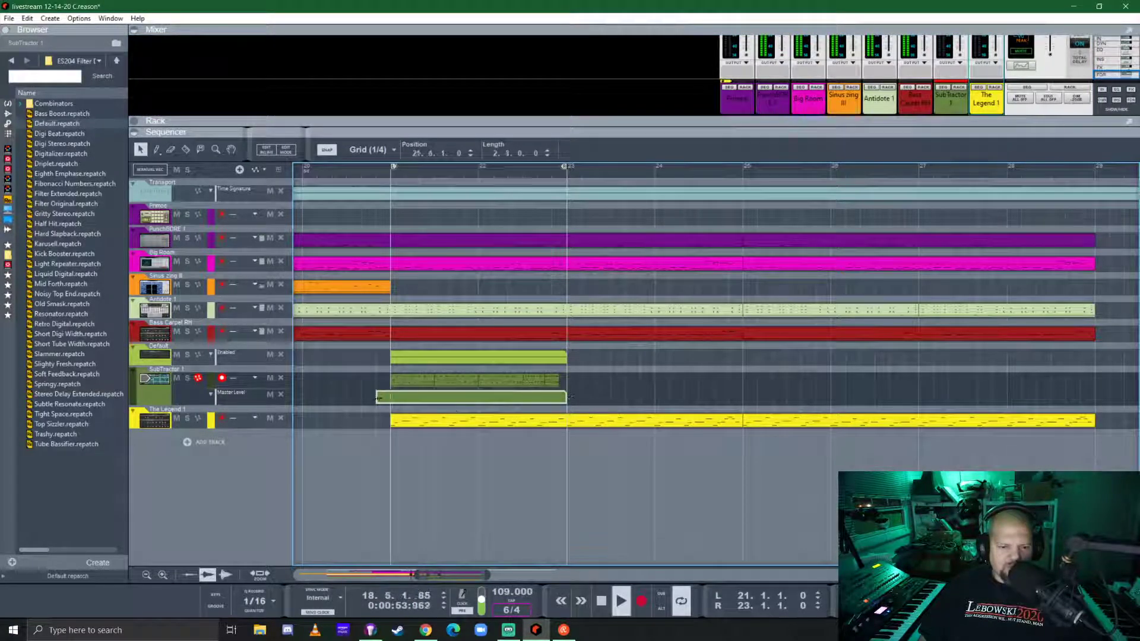
- Shape a level rise in the Master Level clip with a low point at bar 21 and a value of 100 at 21.3.1.0
{"action": "double_click", "coordinate": [408, 400]}
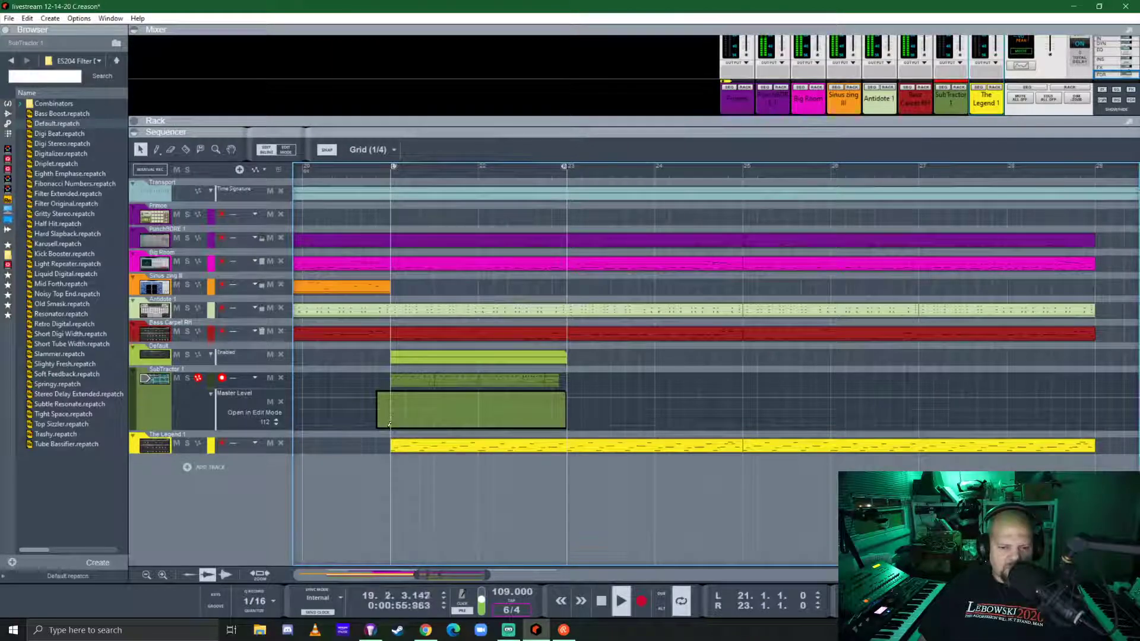
{"action": "left_click", "coordinate": [389, 426]}
{"action": "left_click", "coordinate": [407, 411]}
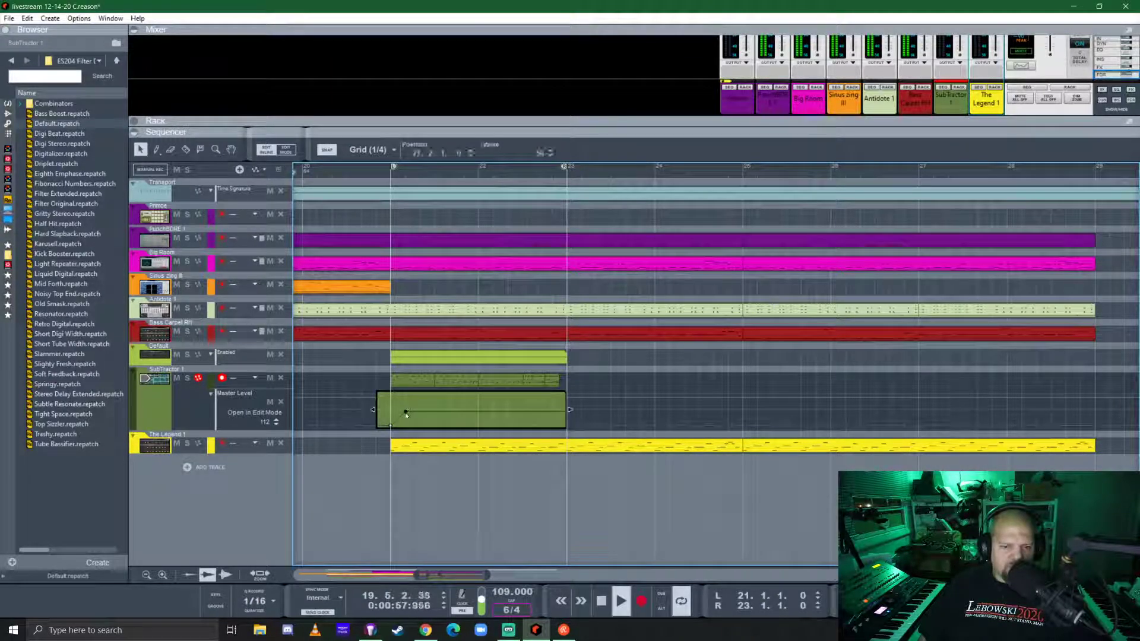
{"action": "left_click_drag", "start_coordinate": [406, 411], "coordinate": [420, 403]}
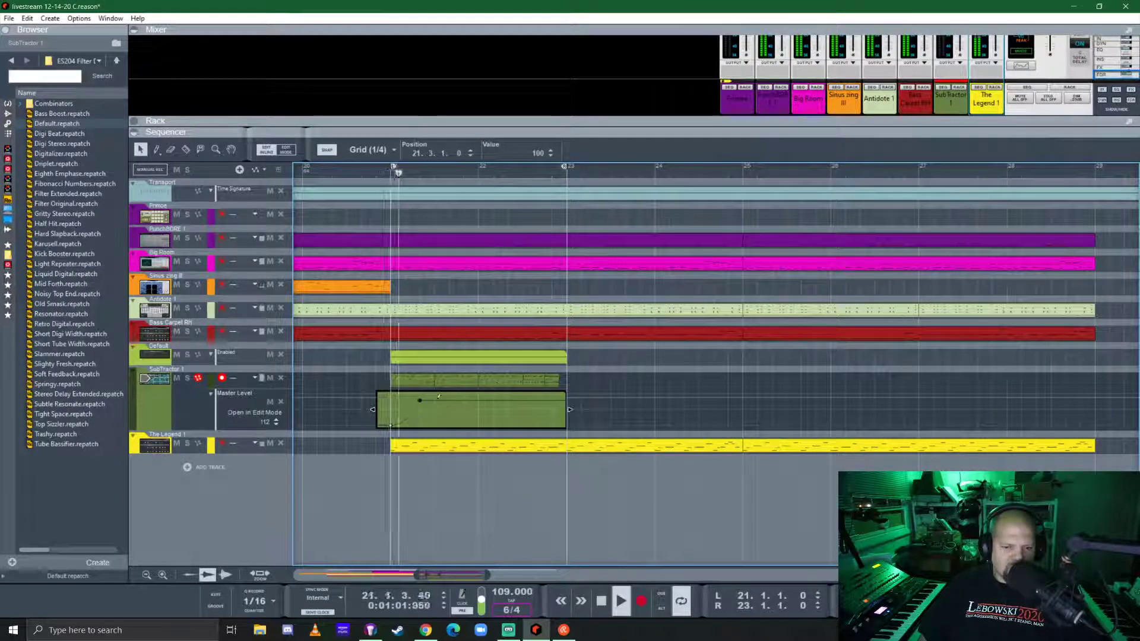
- Continue the Master Level curve past its peak, with a value of 96 at 21.6.1.0 and a drop to near zero at 22.2.1.0
{"action": "left_click", "coordinate": [437, 397]}
{"action": "left_click", "coordinate": [463, 410]}
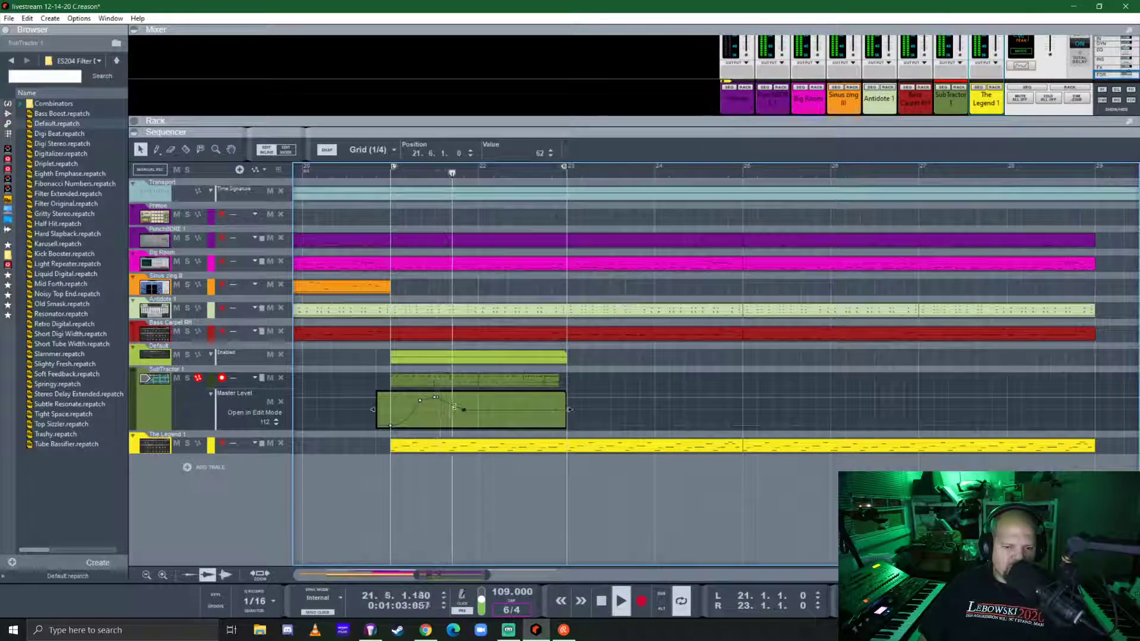
{"action": "left_click", "coordinate": [463, 418]}
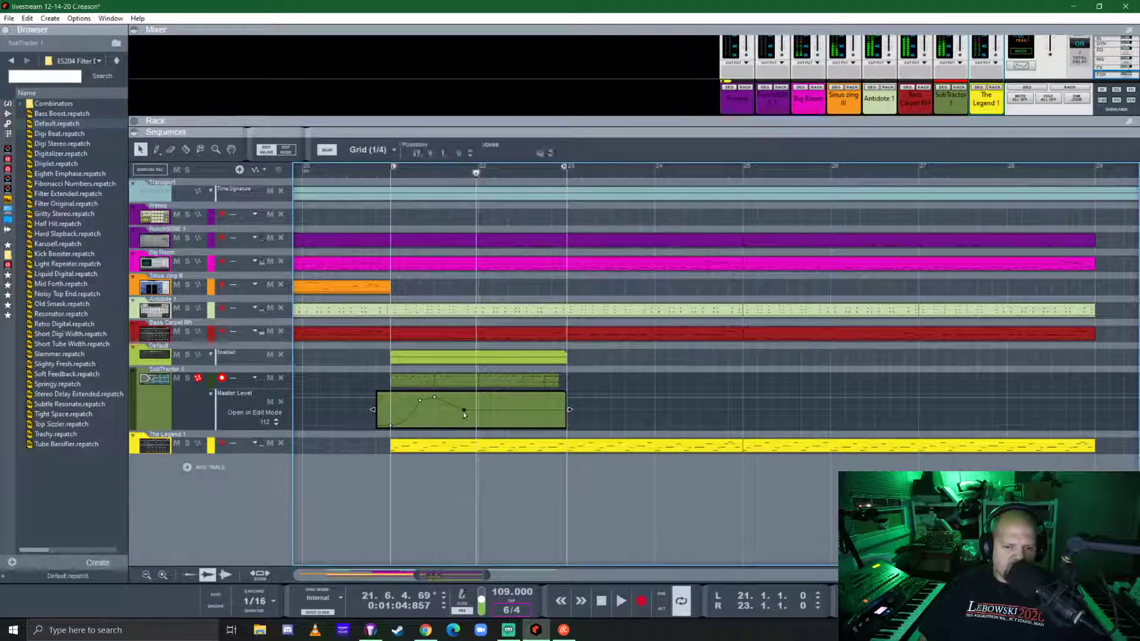
{"action": "left_click_drag", "start_coordinate": [464, 412], "coordinate": [466, 395]}
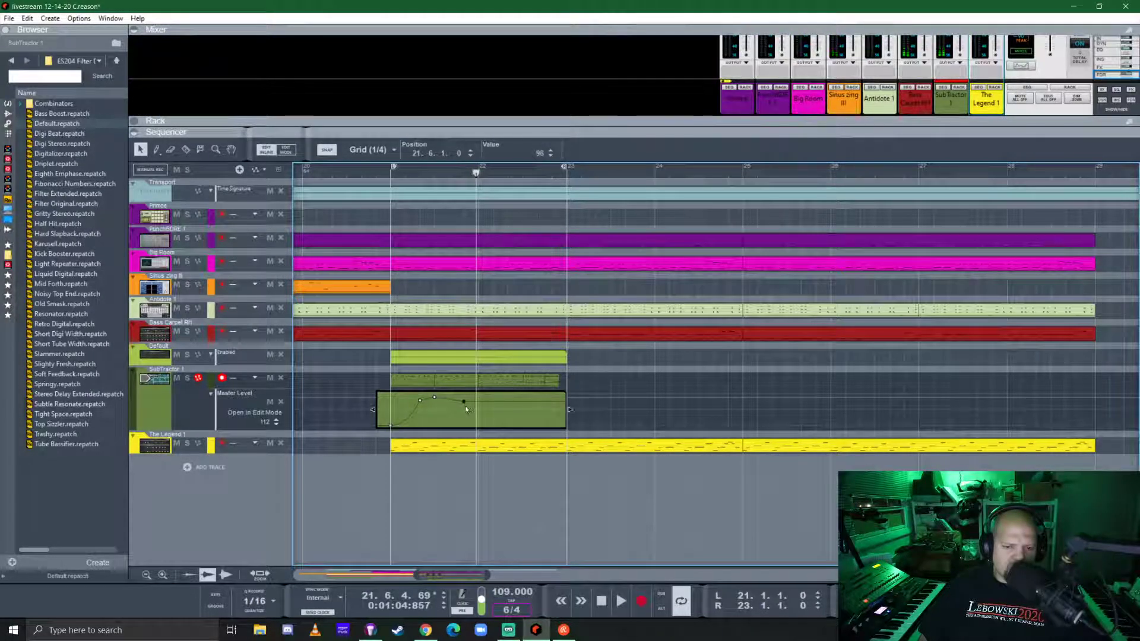
{"action": "left_click", "coordinate": [493, 414]}
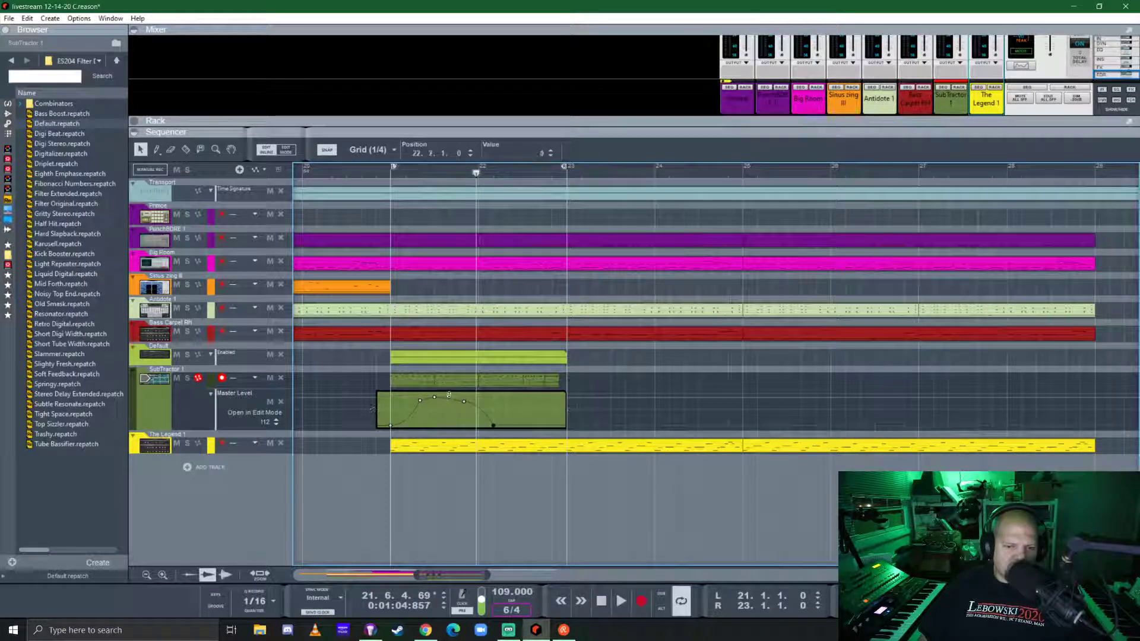
{"action": "left_click", "coordinate": [449, 396]}
- Play the Master Level swell from just before bar 21 until past bar 22
{"action": "left_click", "coordinate": [364, 171]}
{"action": "key", "text": "space"}
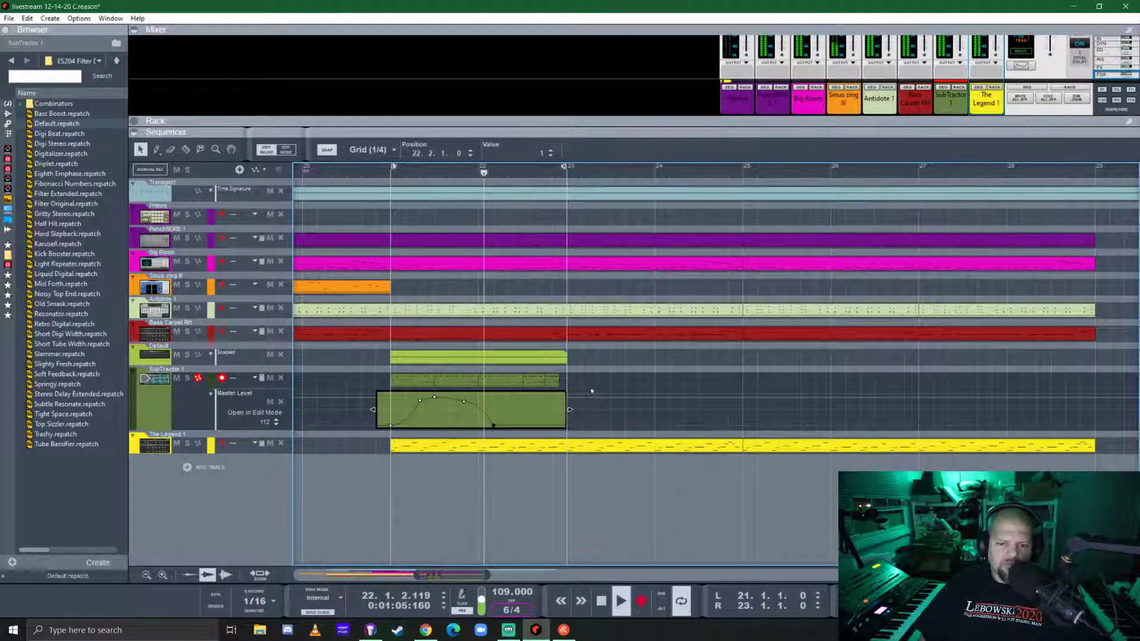
{"action": "key", "text": "space"}
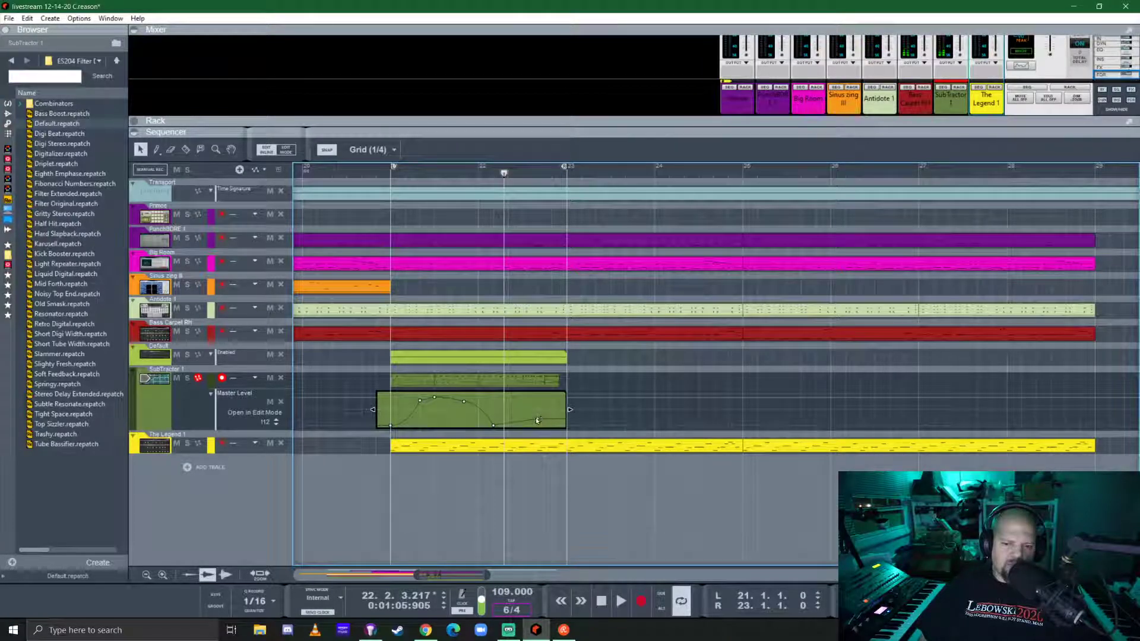
- Add two smaller Master Level swells falling to 0 at 23.1.1.0 and 23.6.1.0, extending the clip just past bar 24
{"action": "left_click", "coordinate": [525, 418]}
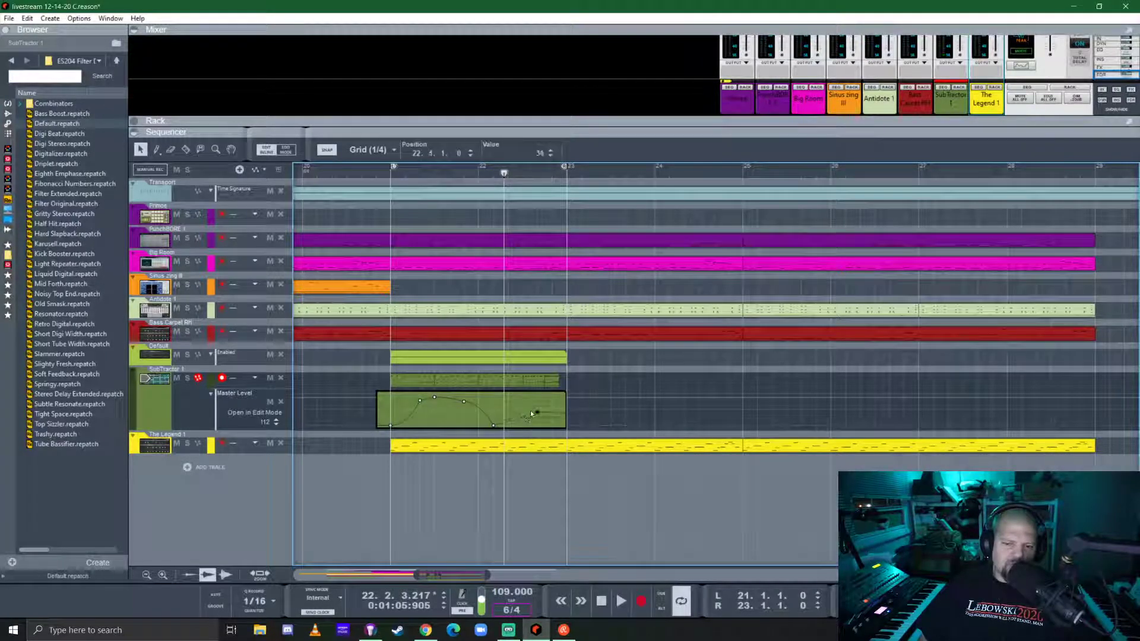
{"action": "left_click_drag", "start_coordinate": [553, 415], "coordinate": [567, 427]}
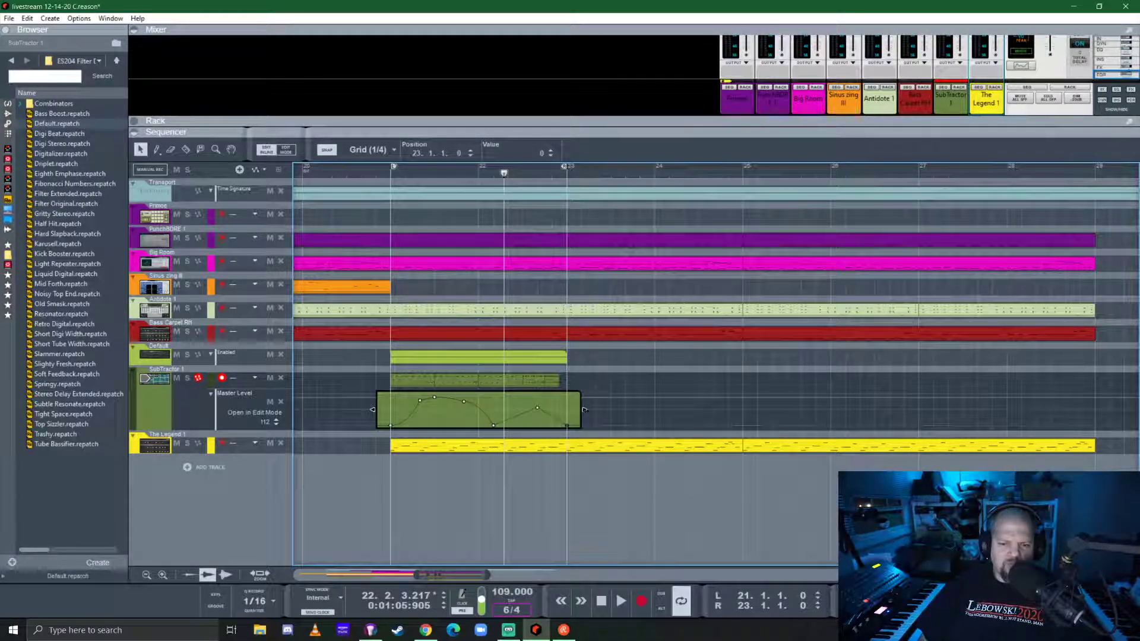
{"action": "left_click_drag", "start_coordinate": [584, 410], "coordinate": [670, 410]}
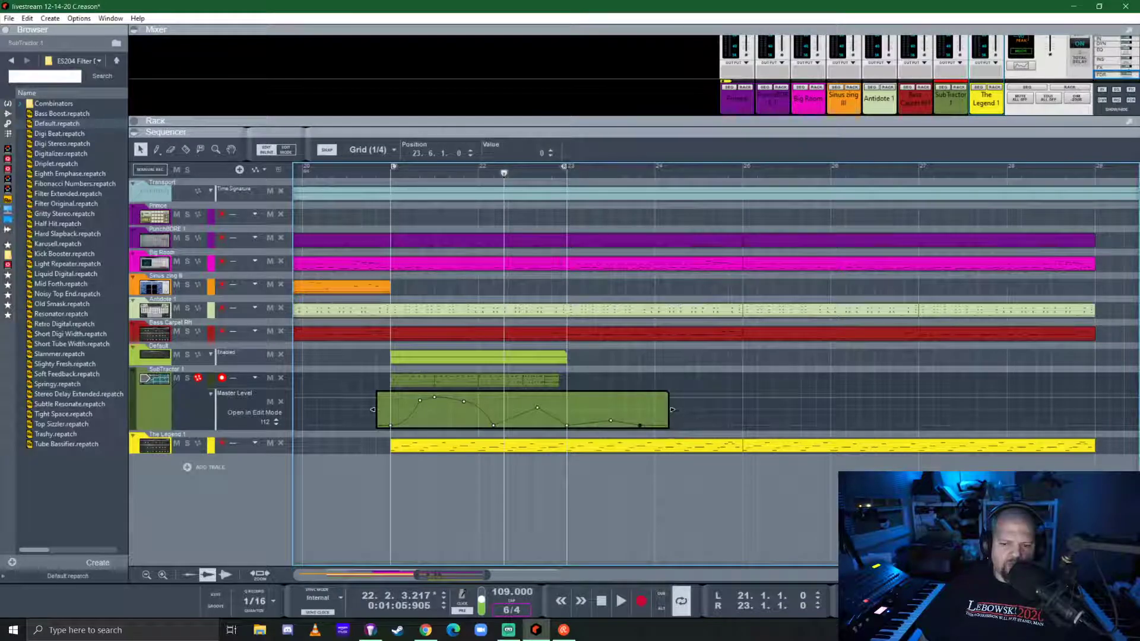
- Scale the Master Level clip with its points to end one beat after bar 23, and play it from just before bar 21
{"action": "left_click_drag", "start_coordinate": [672, 410], "coordinate": [578, 418]}
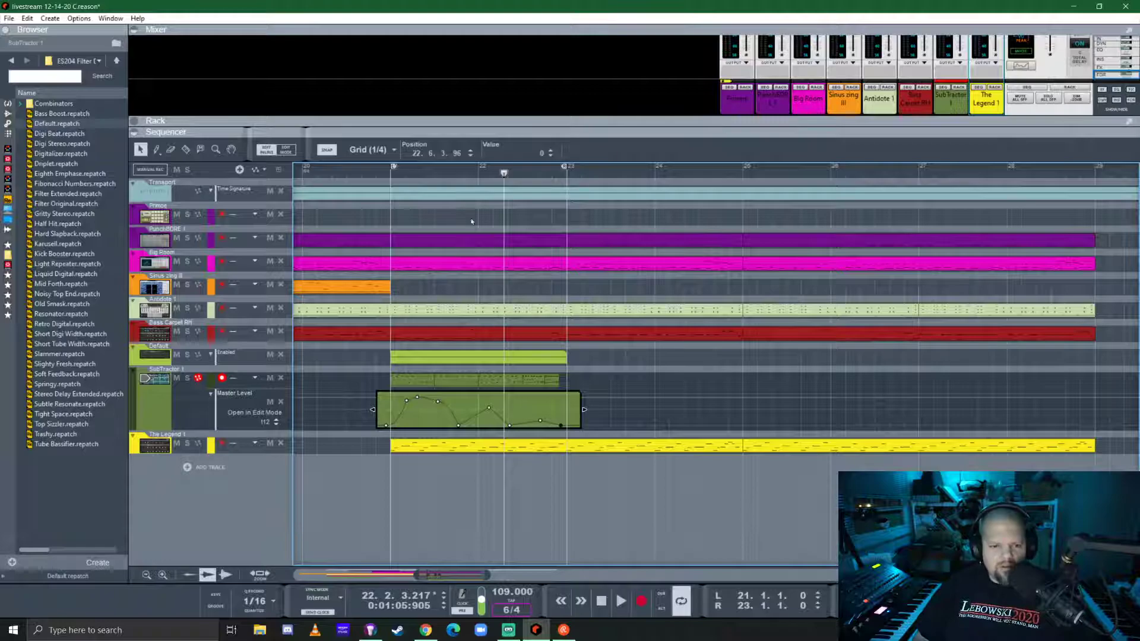
{"action": "left_click", "coordinate": [379, 173]}
{"action": "key", "text": "space"}
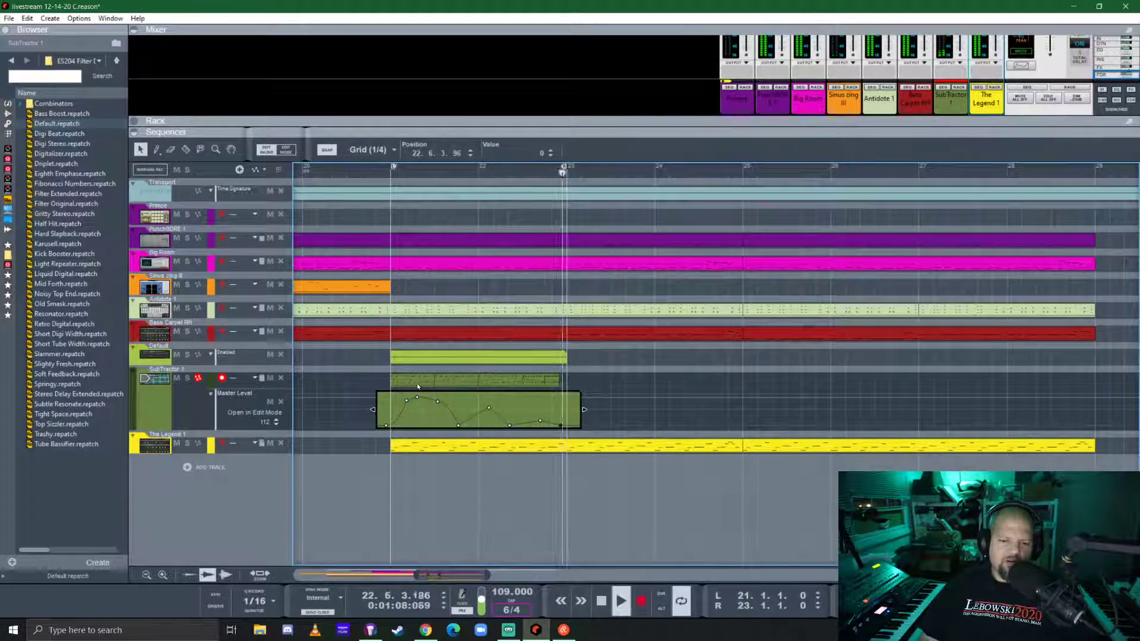
{"action": "key", "text": "space"}
- Lower the first swell, raise the second, set the last peak to 115, and move the final zero point to 22.6.1.96
{"action": "left_click_drag", "start_coordinate": [401, 395], "coordinate": [541, 411]}
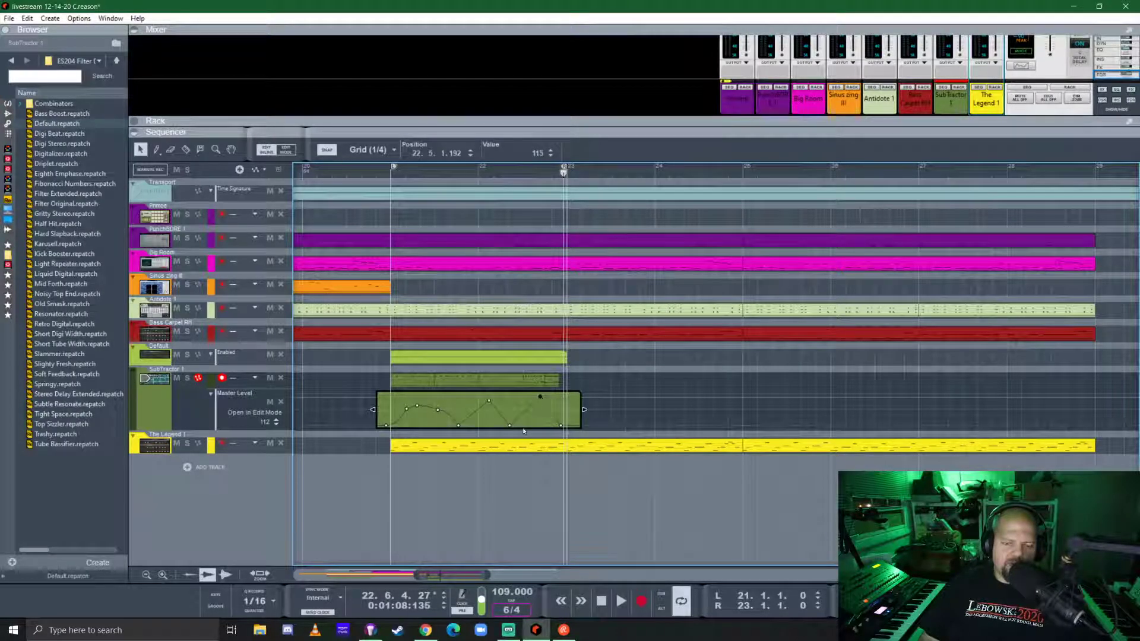
{"action": "scroll", "coordinate": [523, 430], "scroll_direction": "up", "scroll_amount": 3}
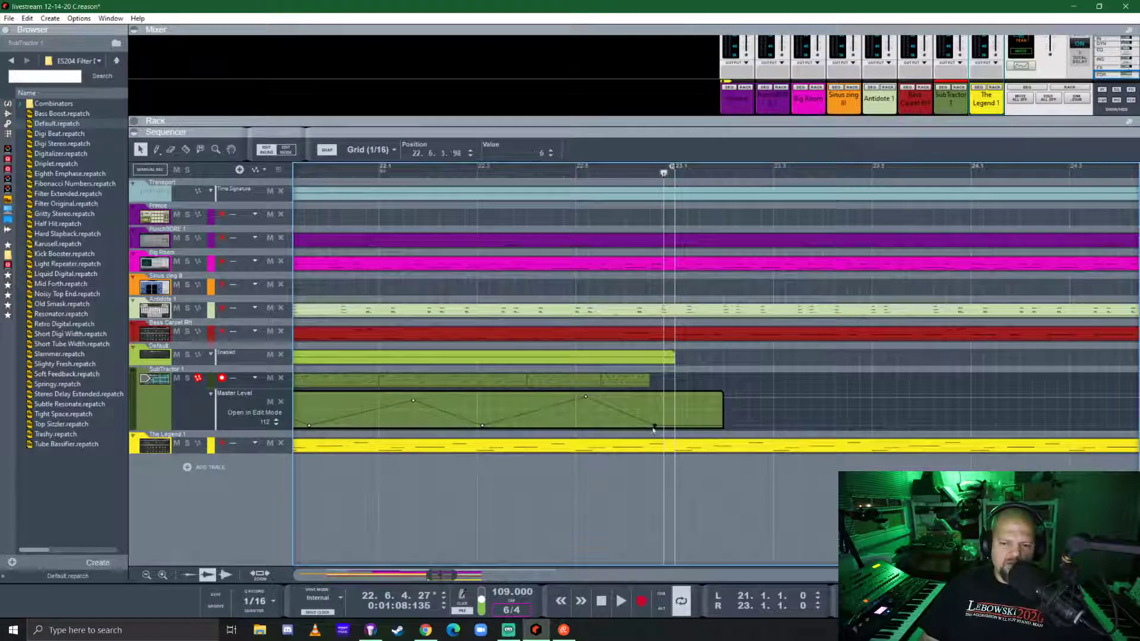
{"action": "left_click_drag", "start_coordinate": [638, 440], "coordinate": [628, 443]}
{"action": "scroll", "coordinate": [614, 444], "scroll_direction": "left", "scroll_amount": 3}
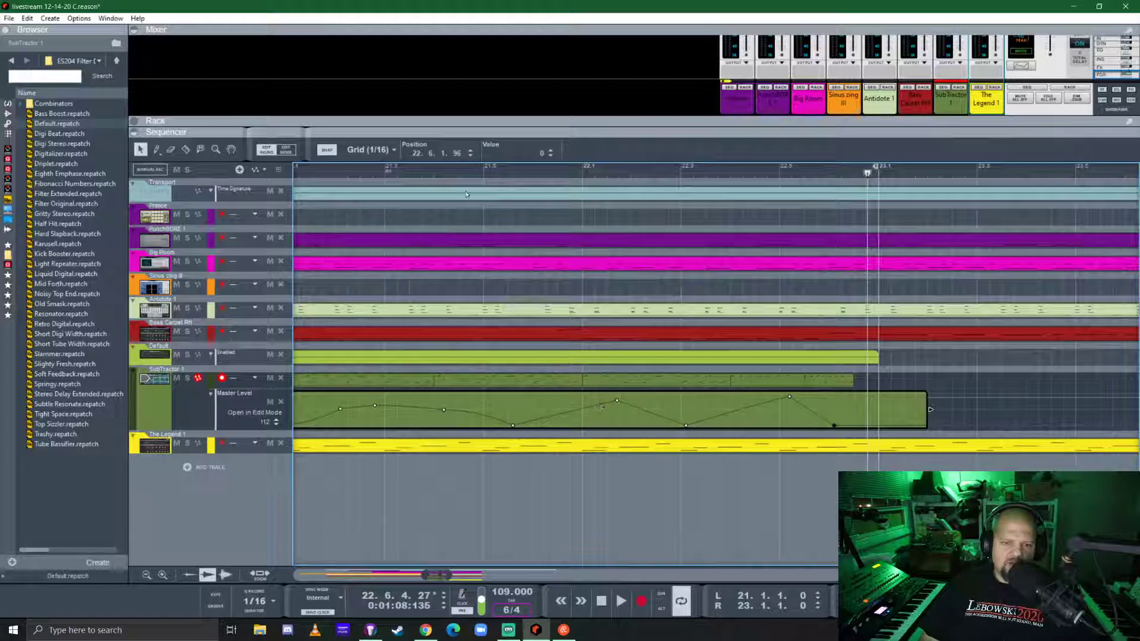
- Play the reshaped Master Level clip from 21.3 and add a point with value 120 at 22.4.3.0 before the last peak
{"action": "left_click", "coordinate": [391, 172]}
{"action": "key", "text": "space"}
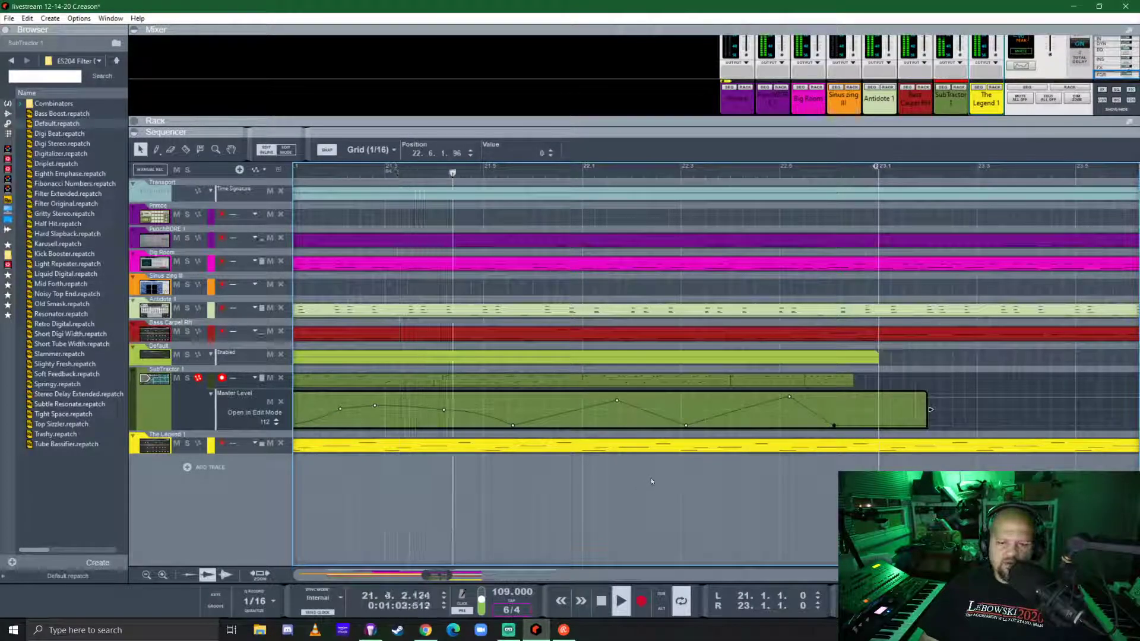
{"action": "scroll", "coordinate": [650, 476], "scroll_direction": "down", "scroll_amount": 2}
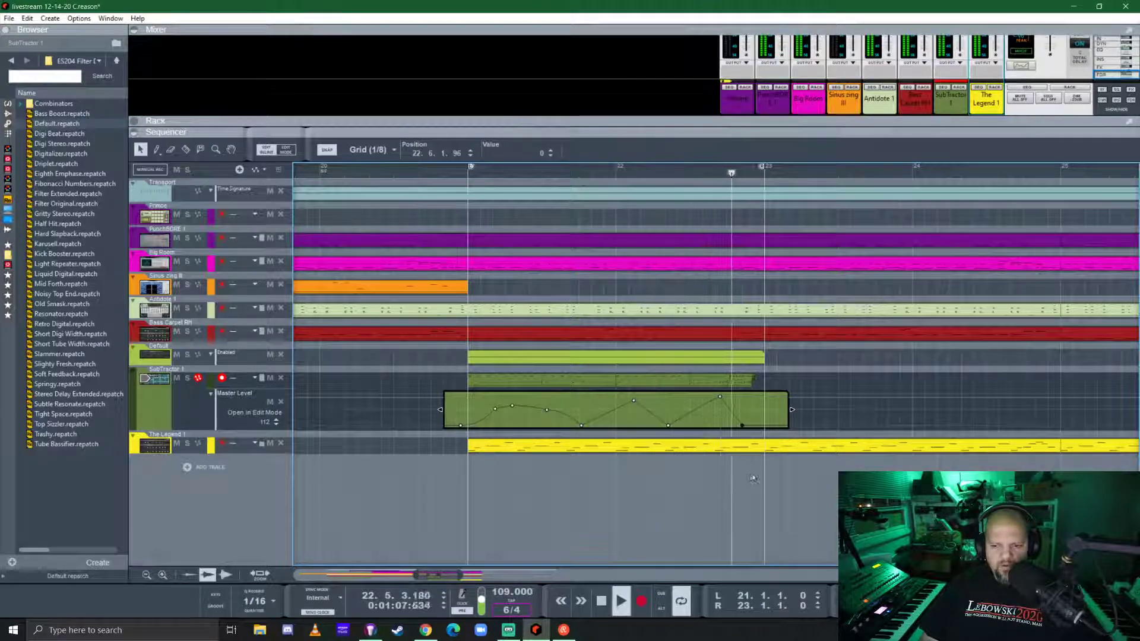
{"action": "left_click", "coordinate": [702, 396]}
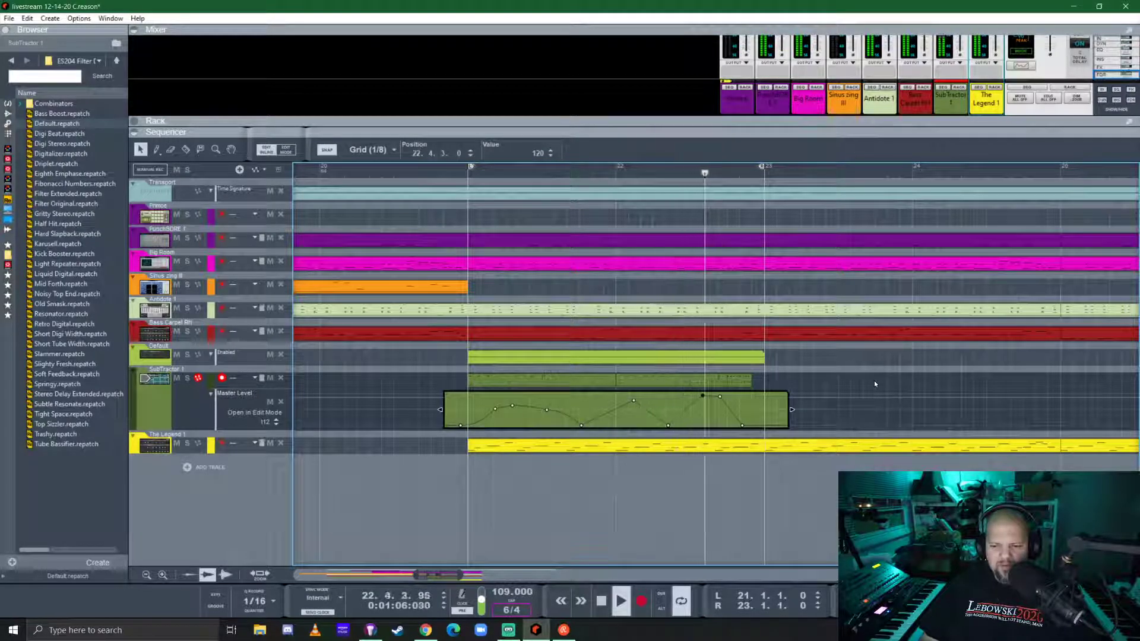
{"action": "key", "text": "space"}
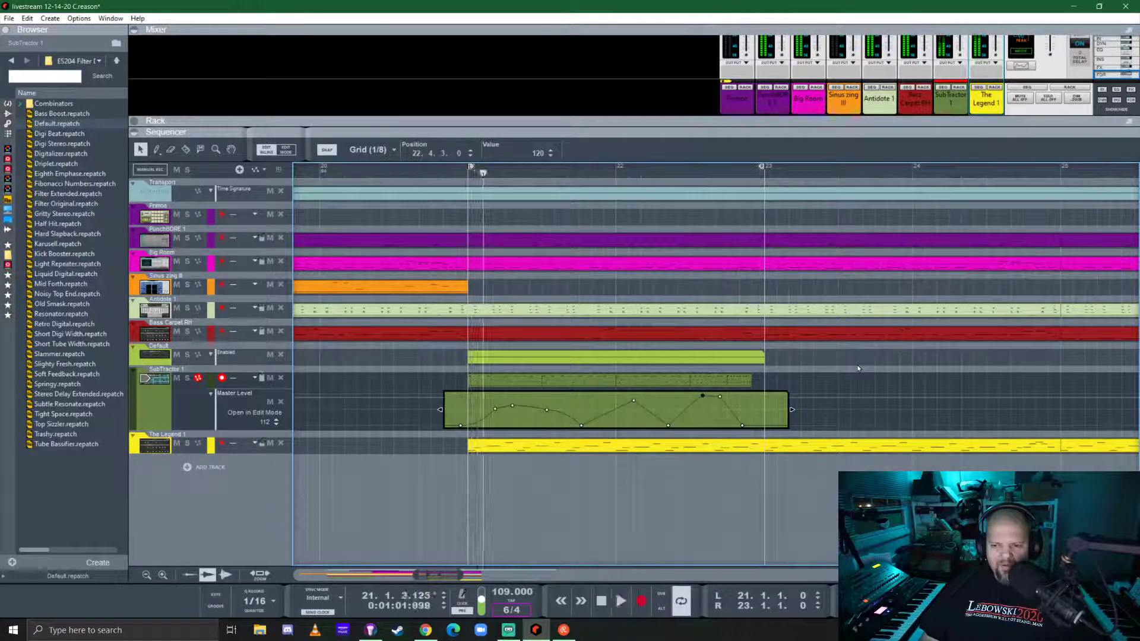
{"action": "left_click", "coordinate": [857, 369]}
- Play the song from bar 17, shift the loop to bars 25–29, and stop playback at bar 25
{"action": "scroll", "coordinate": [762, 406], "scroll_direction": "down", "scroll_amount": 3}
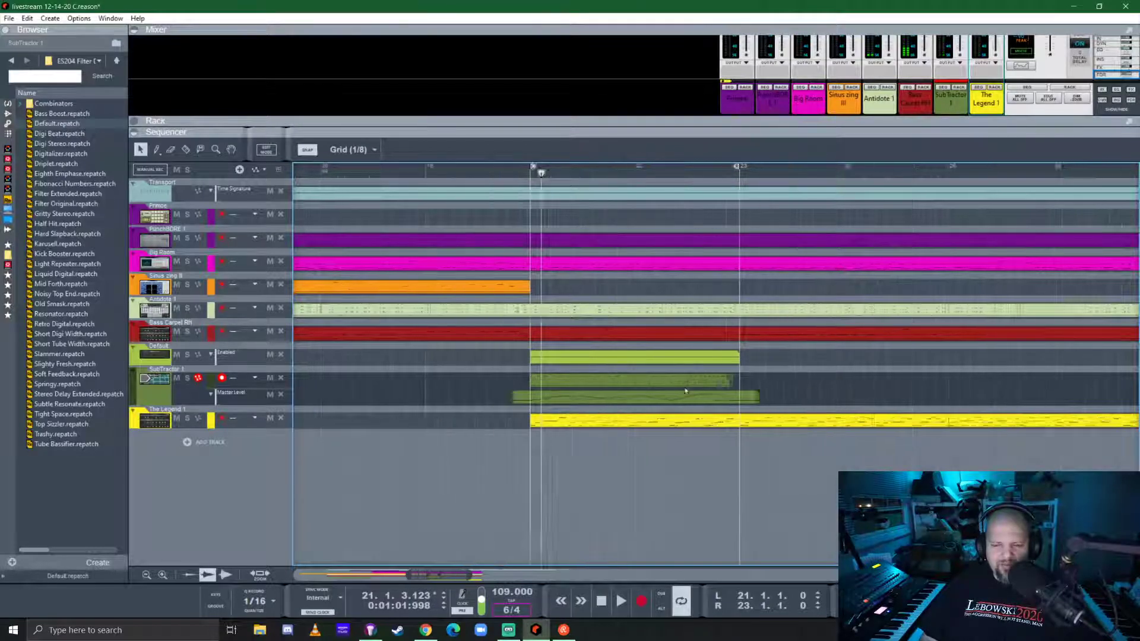
{"action": "scroll", "coordinate": [655, 369], "scroll_direction": "down", "scroll_amount": 2}
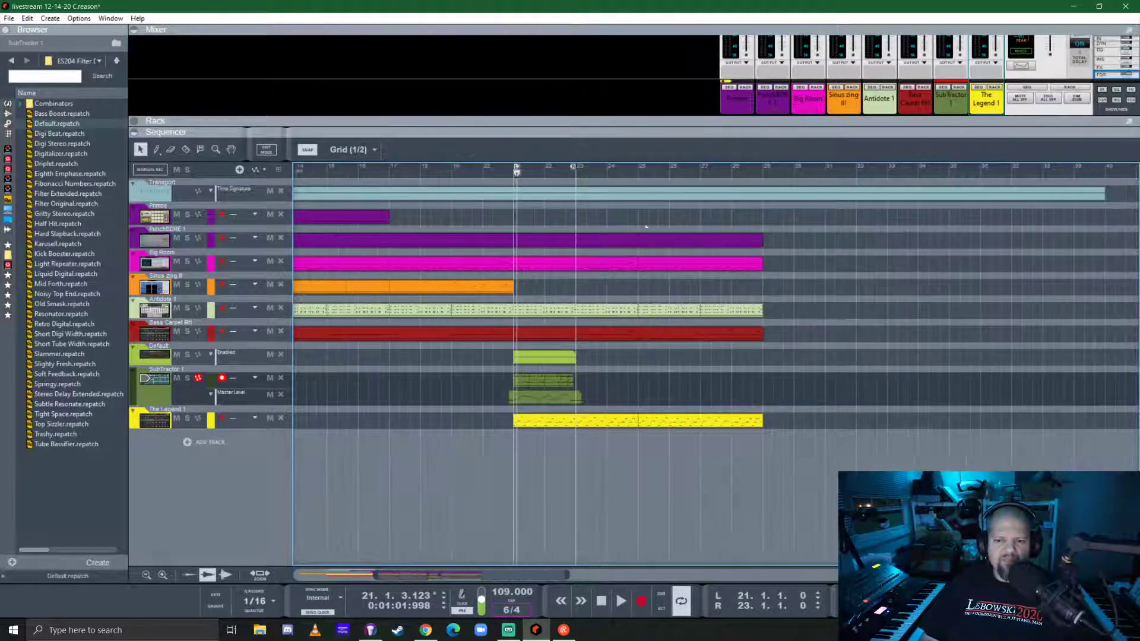
{"action": "left_click", "coordinate": [388, 170]}
{"action": "key", "text": "space"}
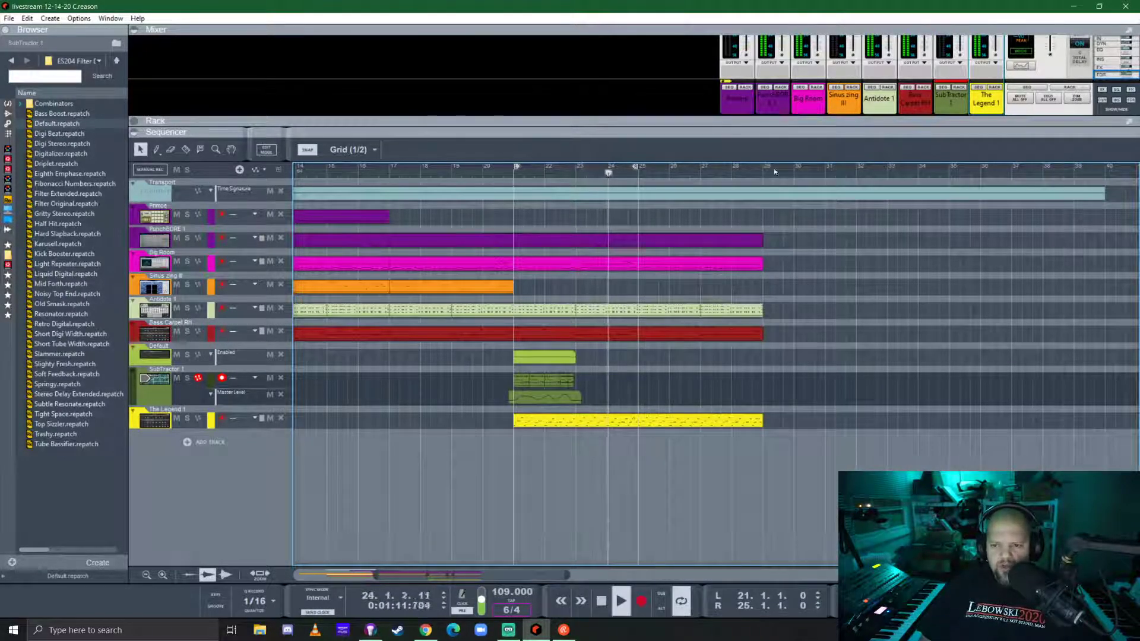
{"action": "key", "text": "shift+Page_Down"}
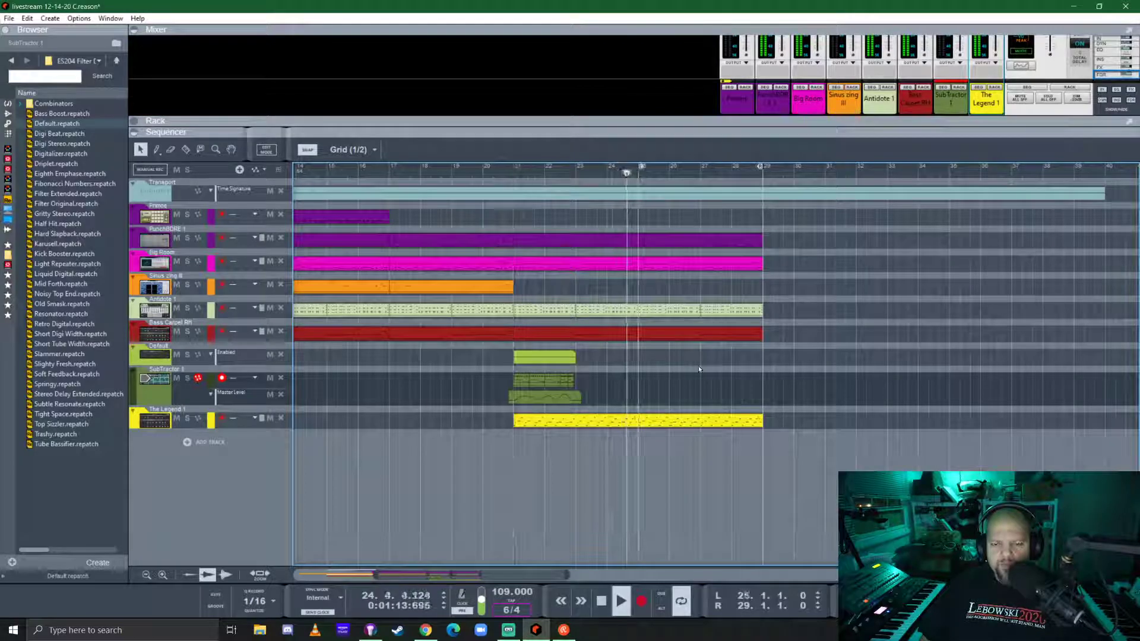
{"action": "scroll", "coordinate": [699, 369], "scroll_direction": "down", "scroll_amount": 3}
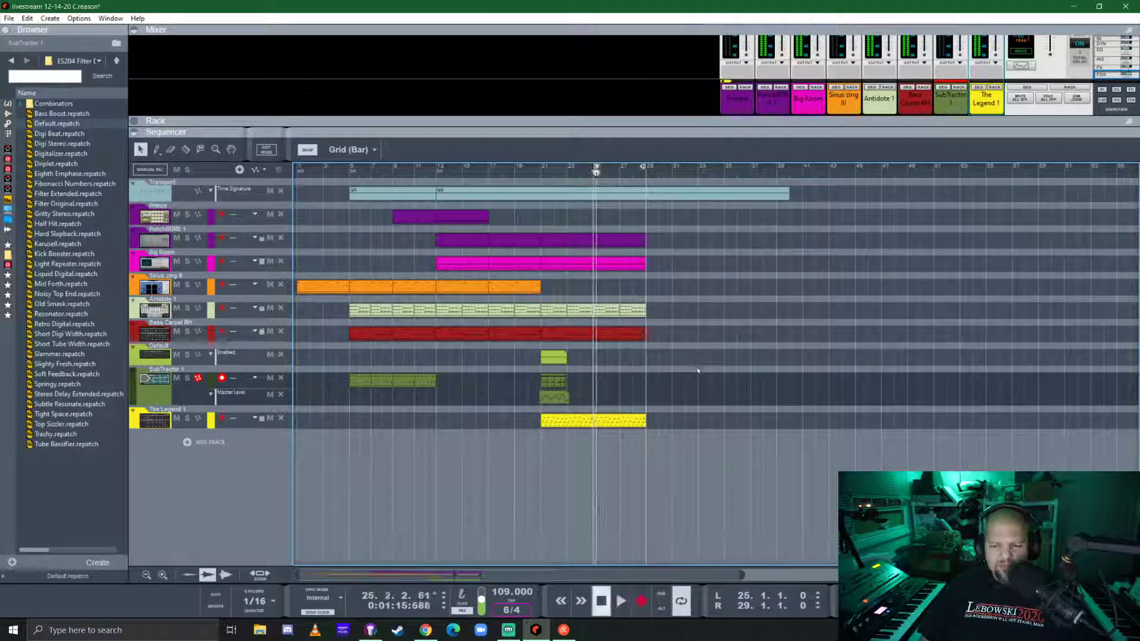
{"action": "scroll", "coordinate": [575, 387], "scroll_direction": "up", "scroll_amount": 3}
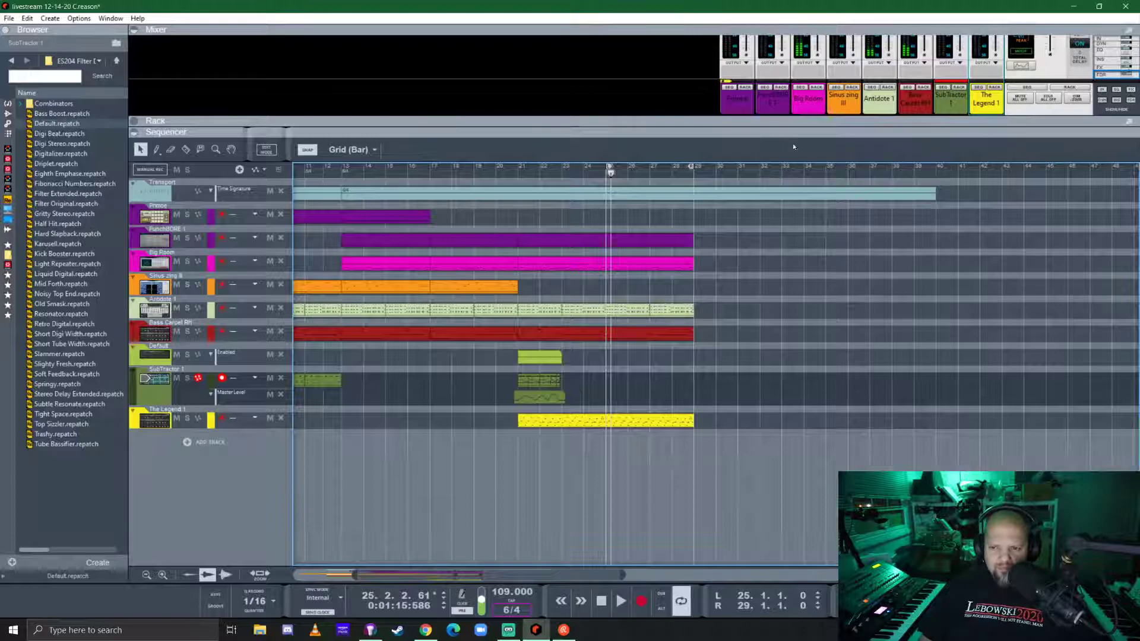
- Show the rack and fold the SubTractor 1 device to its compact view
{"action": "key", "text": "F6"}
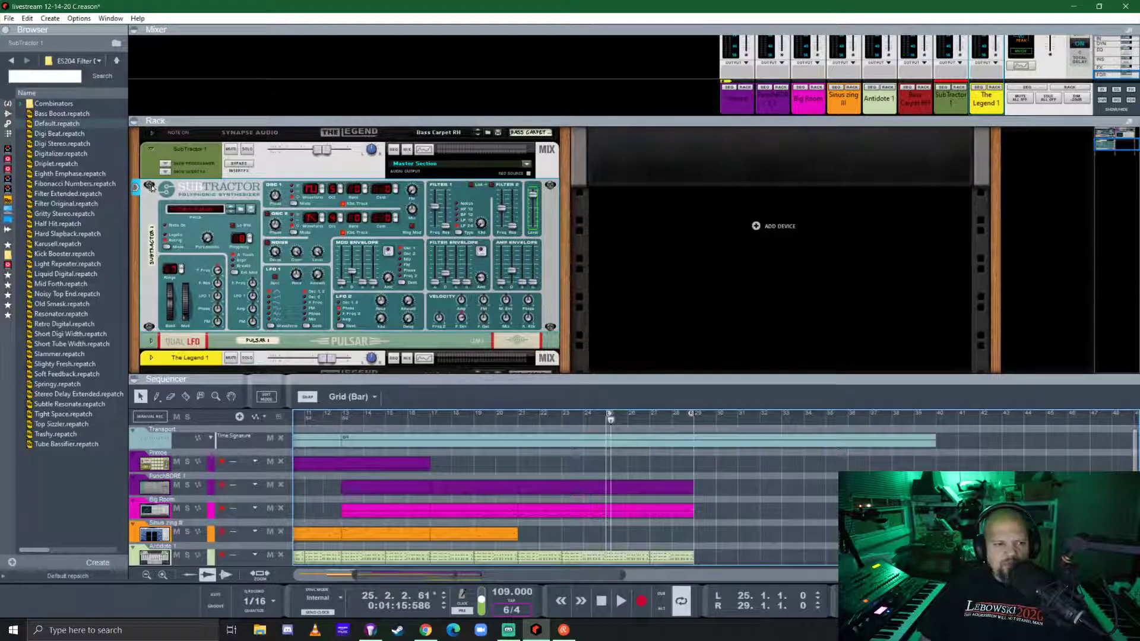
{"action": "left_click", "coordinate": [151, 189]}
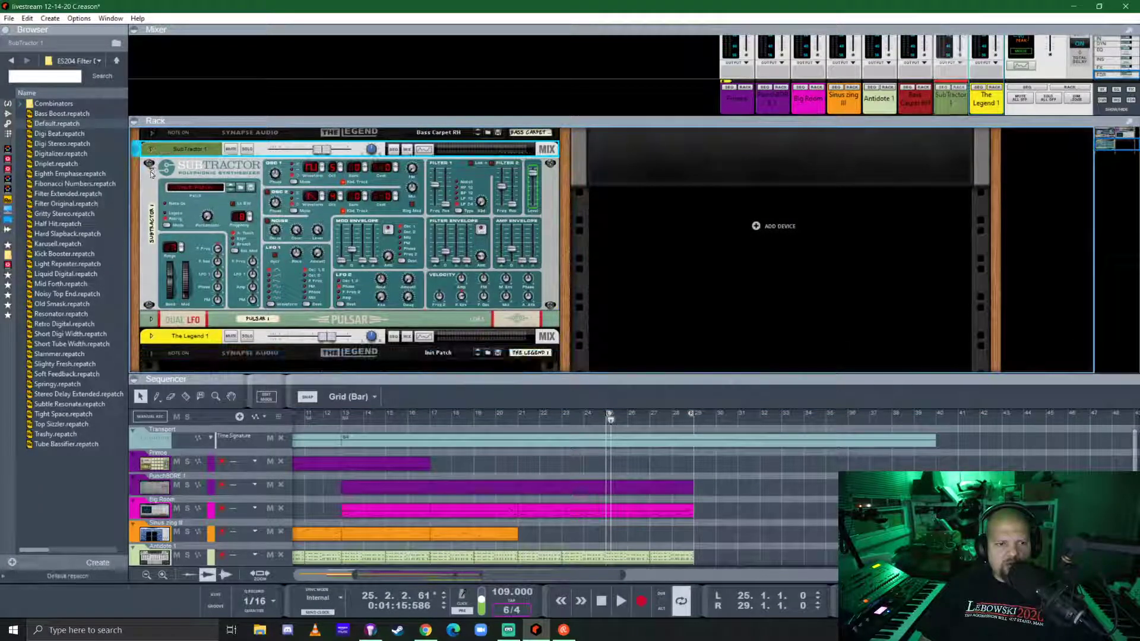
{"action": "left_click", "coordinate": [151, 150], "text": "alt"}
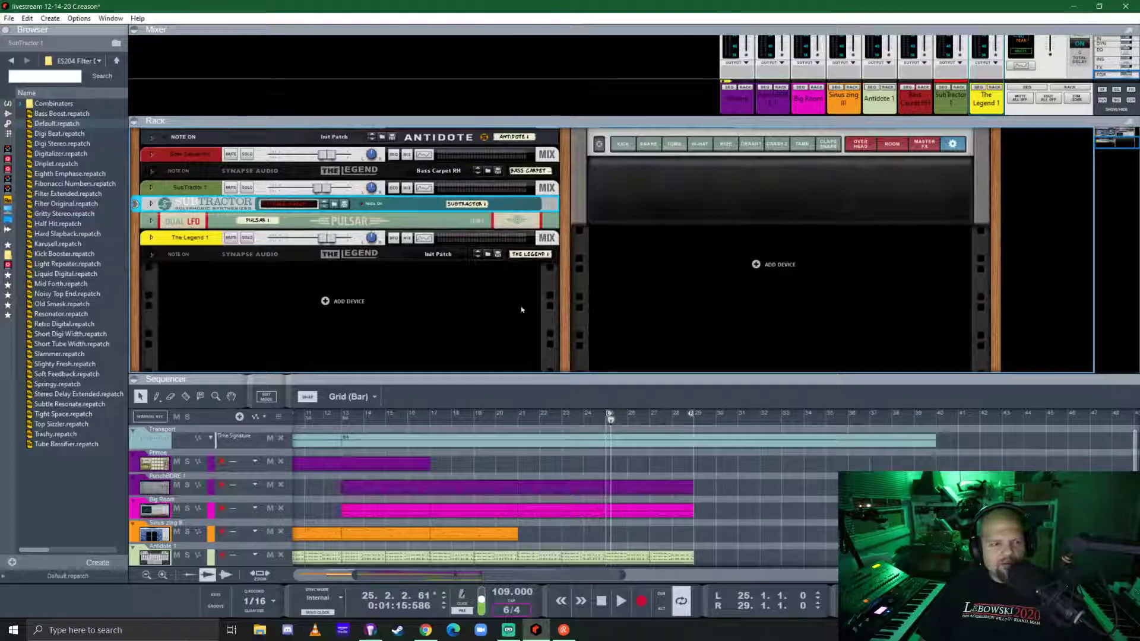
- Find the ES400 FM Synthesizer among the browser's instruments and add it to the rack below The Legend 1
{"action": "left_click", "coordinate": [9, 104]}
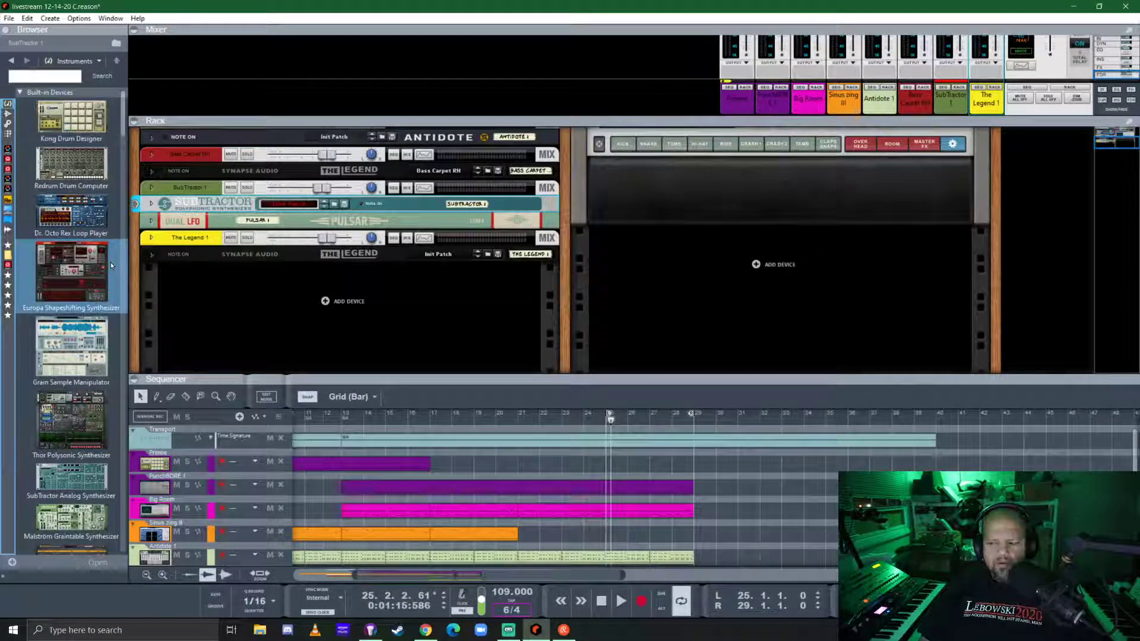
{"action": "scroll", "coordinate": [69, 266], "scroll_direction": "down", "scroll_amount": 10}
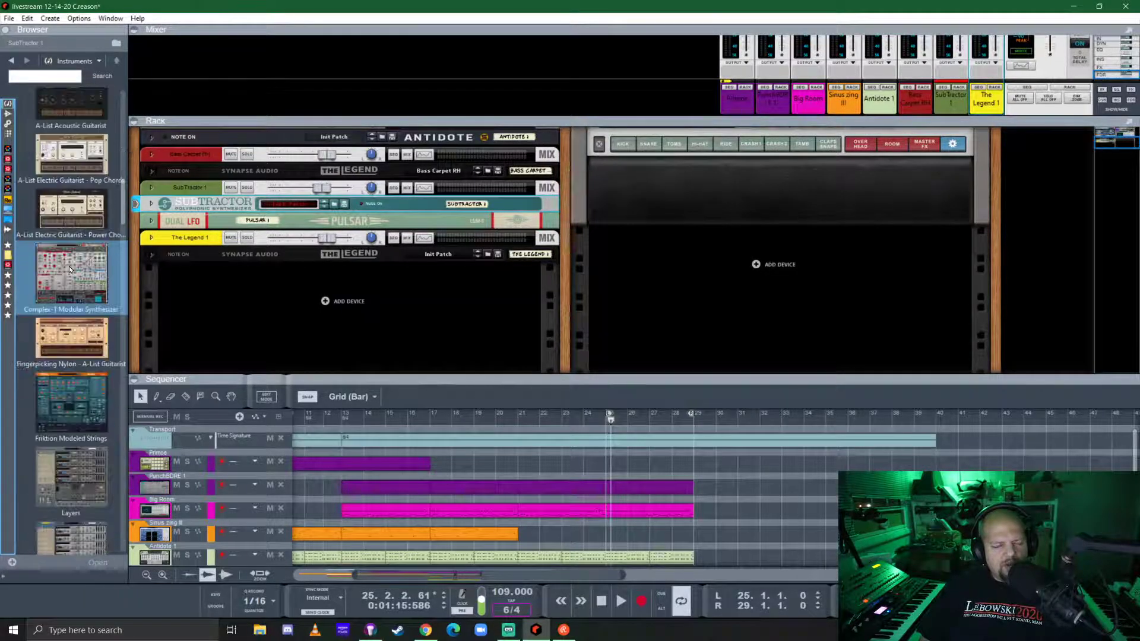
{"action": "scroll", "coordinate": [69, 266], "scroll_direction": "down", "scroll_amount": 10}
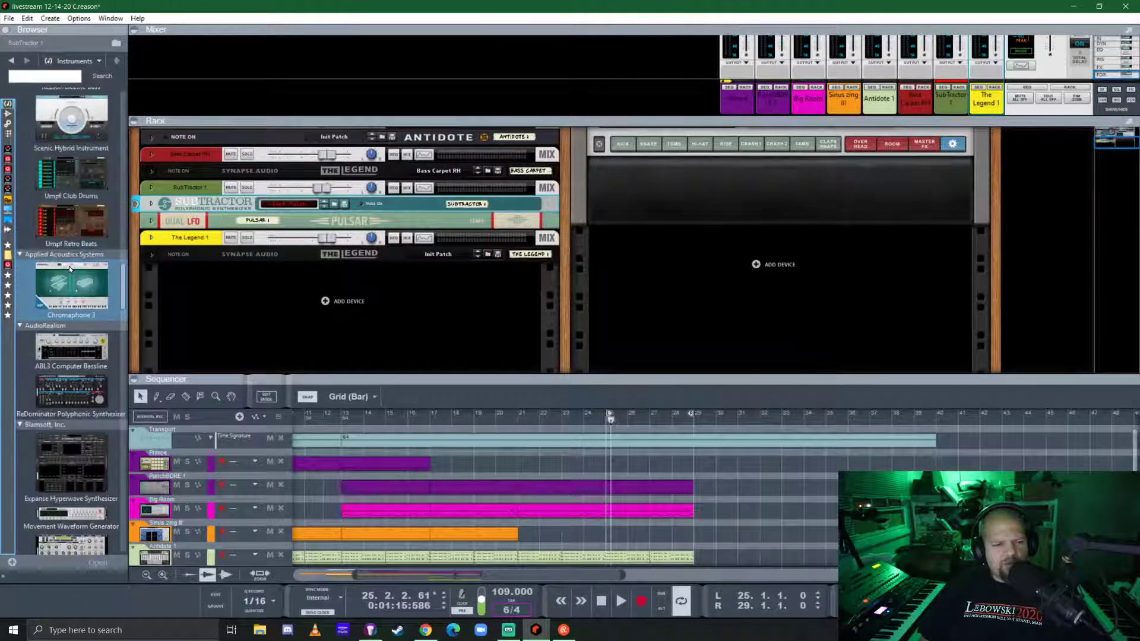
{"action": "scroll", "coordinate": [69, 266], "scroll_direction": "down", "scroll_amount": 5}
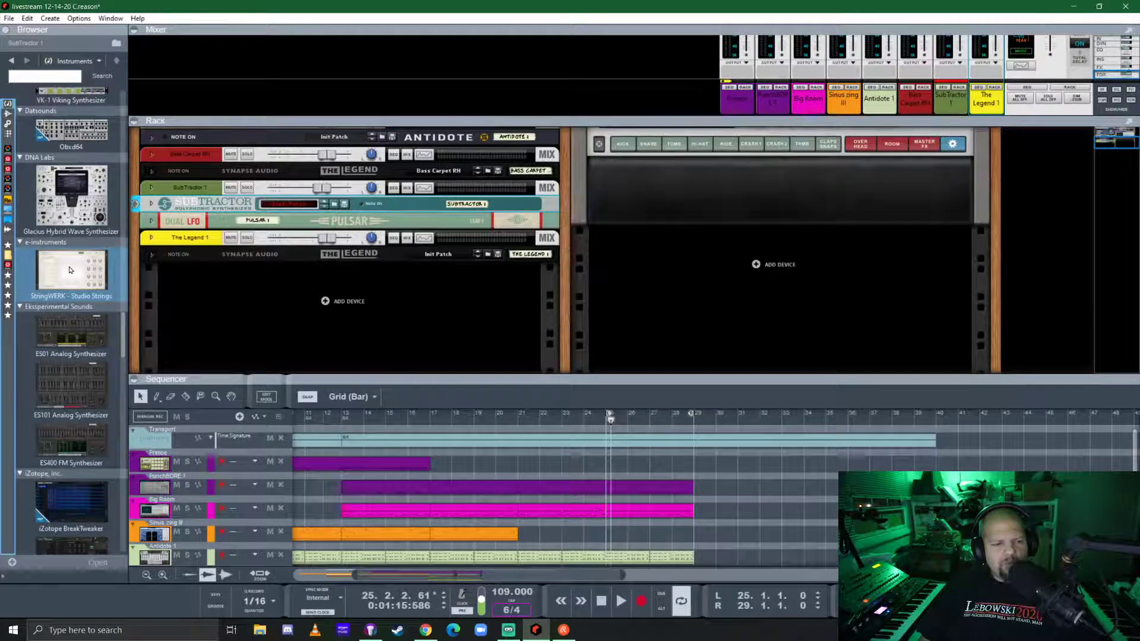
{"action": "scroll", "coordinate": [69, 270], "scroll_direction": "down", "scroll_amount": 5}
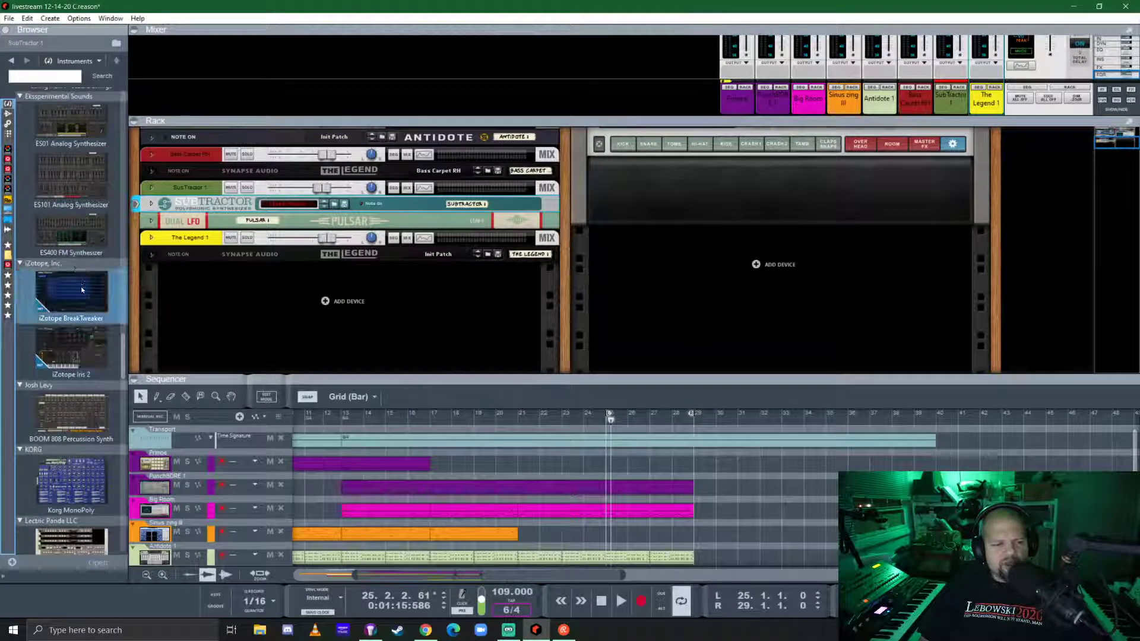
{"action": "scroll", "coordinate": [81, 289], "scroll_direction": "down", "scroll_amount": 1}
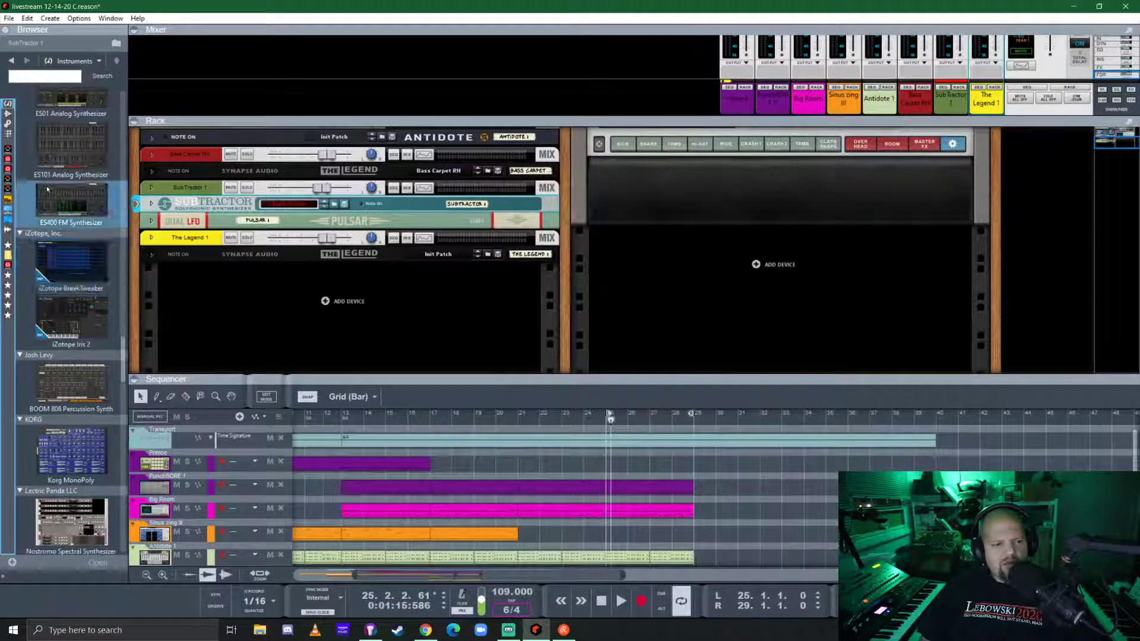
{"action": "left_click_drag", "start_coordinate": [51, 192], "coordinate": [376, 304]}
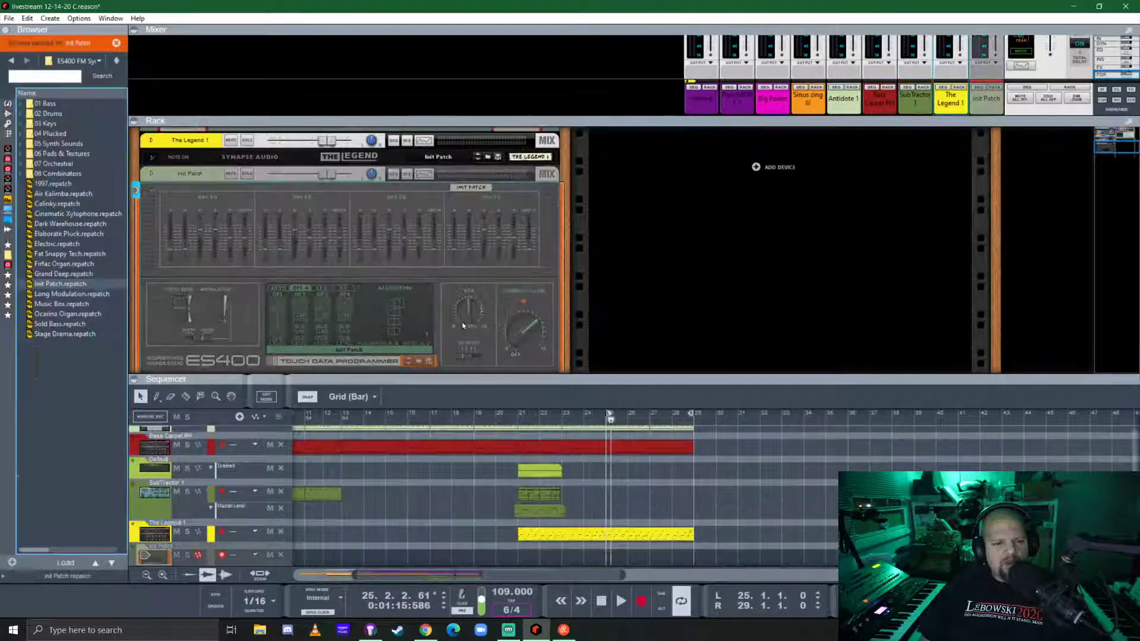
- Reset the ES400 device to its default state and enlarge the sequencer area to show more tracks
{"action": "right_click", "coordinate": [271, 200]}
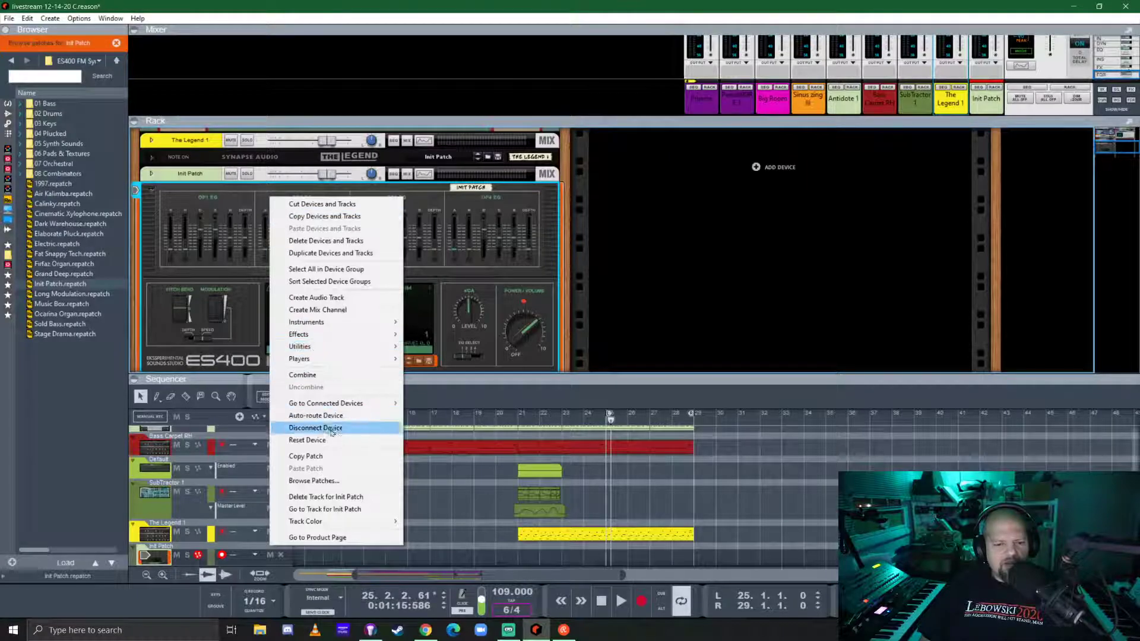
{"action": "left_click", "coordinate": [340, 442]}
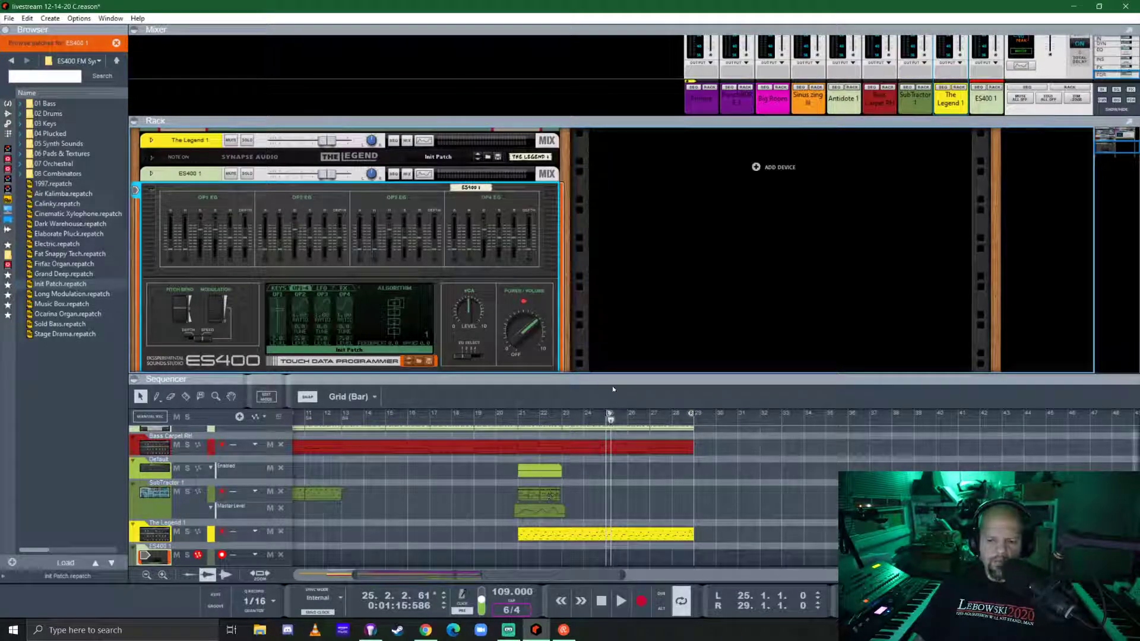
{"action": "left_click_drag", "start_coordinate": [612, 384], "coordinate": [608, 298]}
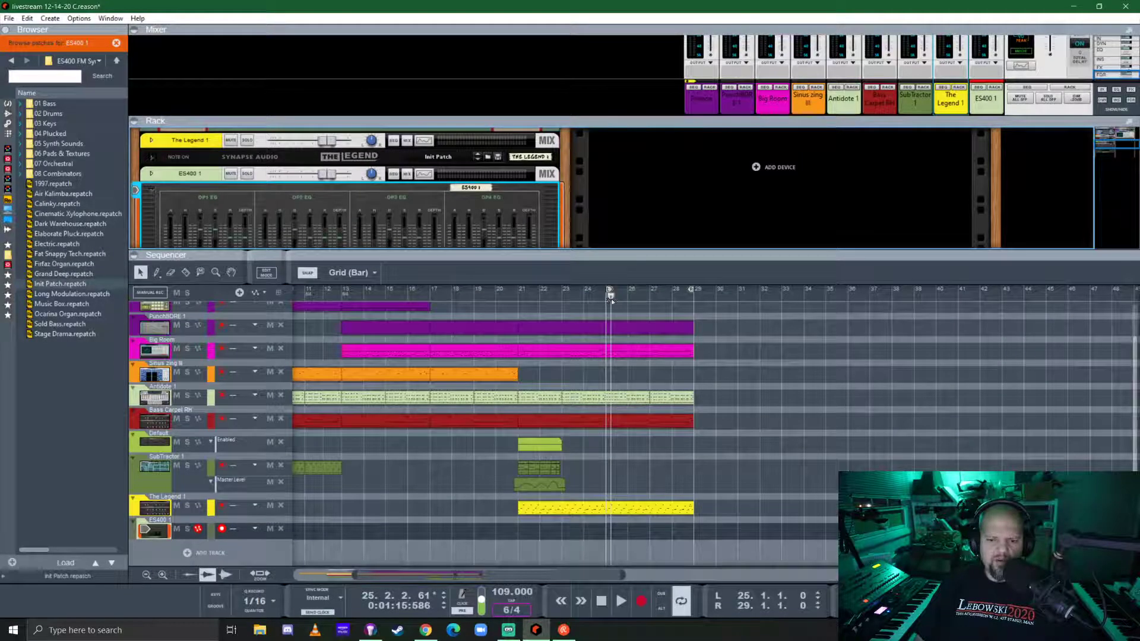
- Play the song from bar 25 to try out the ES400 and raise its mix channel level
{"action": "left_click", "coordinate": [611, 297]}
{"action": "key", "text": "space"}
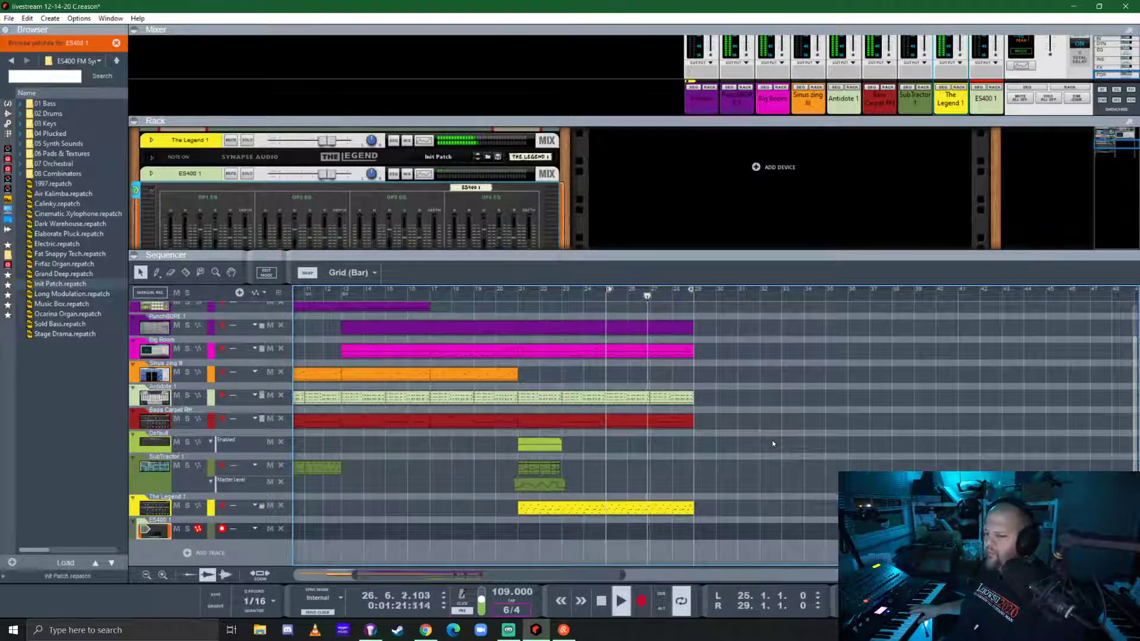
{"action": "key", "text": "space"}
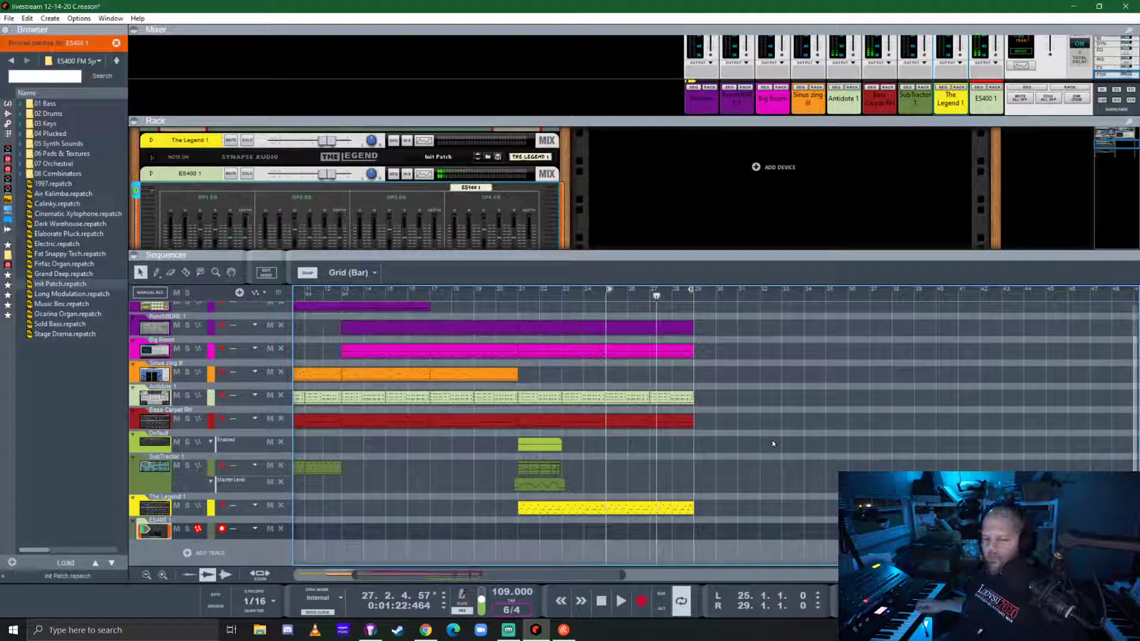
{"action": "key", "text": "KP_Decimal"}
{"action": "key", "text": "space"}
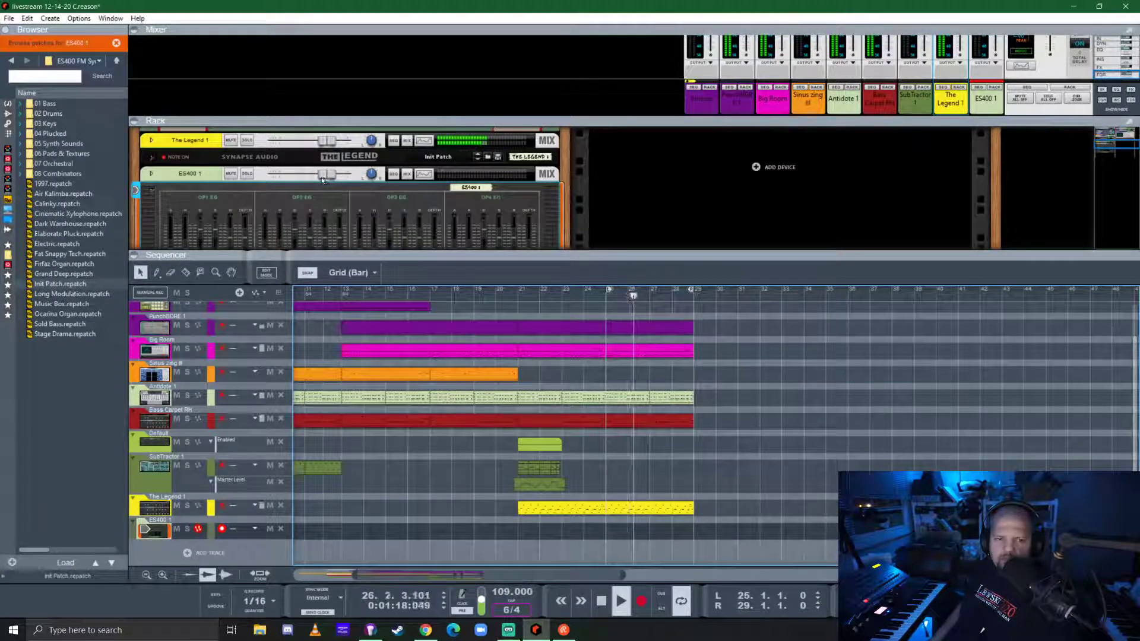
{"action": "left_click_drag", "start_coordinate": [324, 180], "coordinate": [339, 176]}
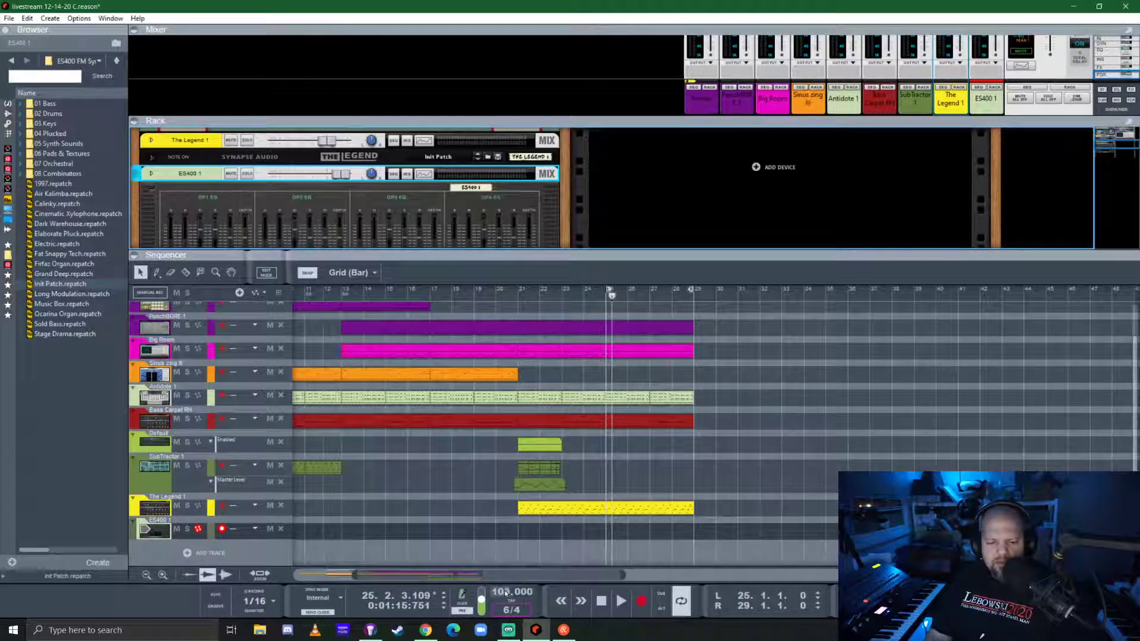
- Set the tempo to 88, place the song position at 25.1.1.0, and solo the ES400 track
{"action": "left_click_drag", "start_coordinate": [505, 594], "coordinate": [506, 609]}
{"action": "left_click", "coordinate": [624, 383]}
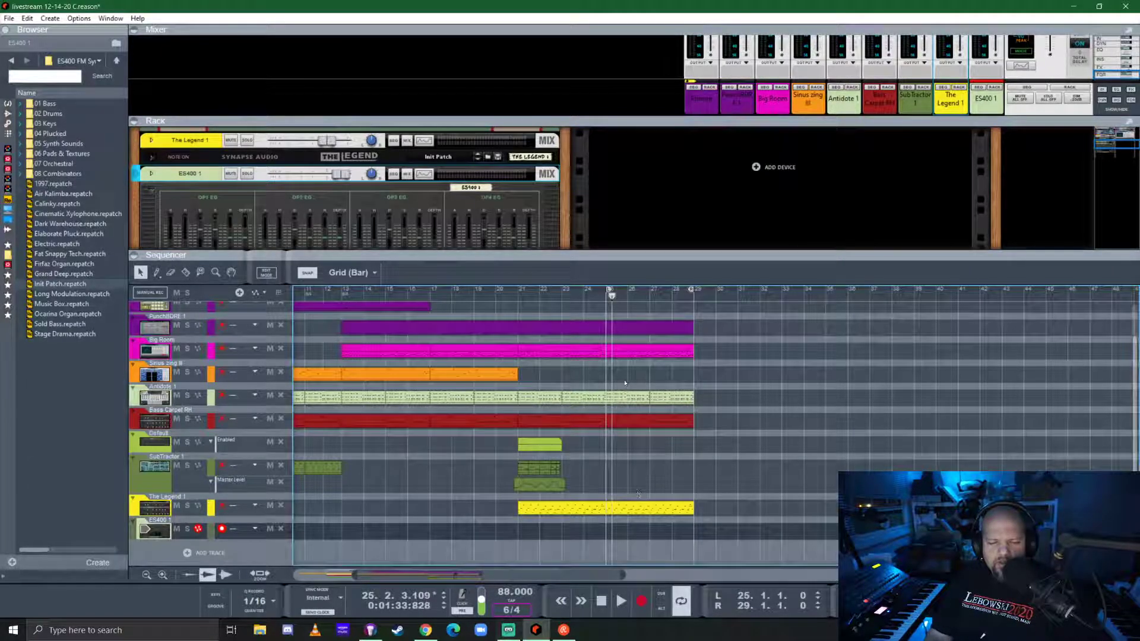
{"action": "left_click", "coordinate": [611, 297]}
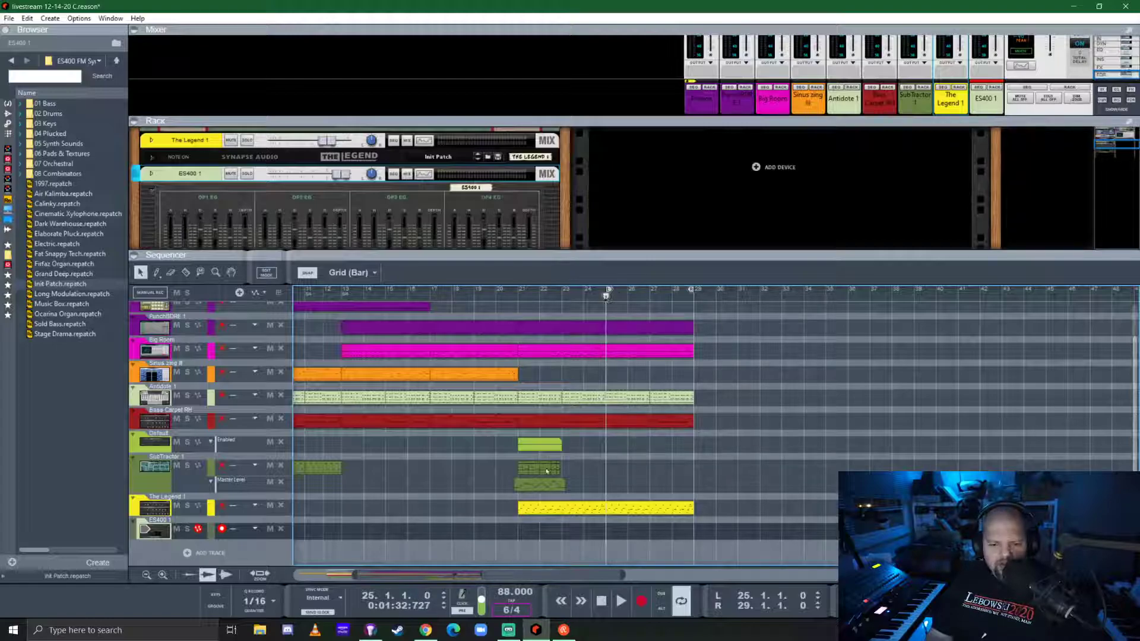
{"action": "left_click", "coordinate": [187, 529]}
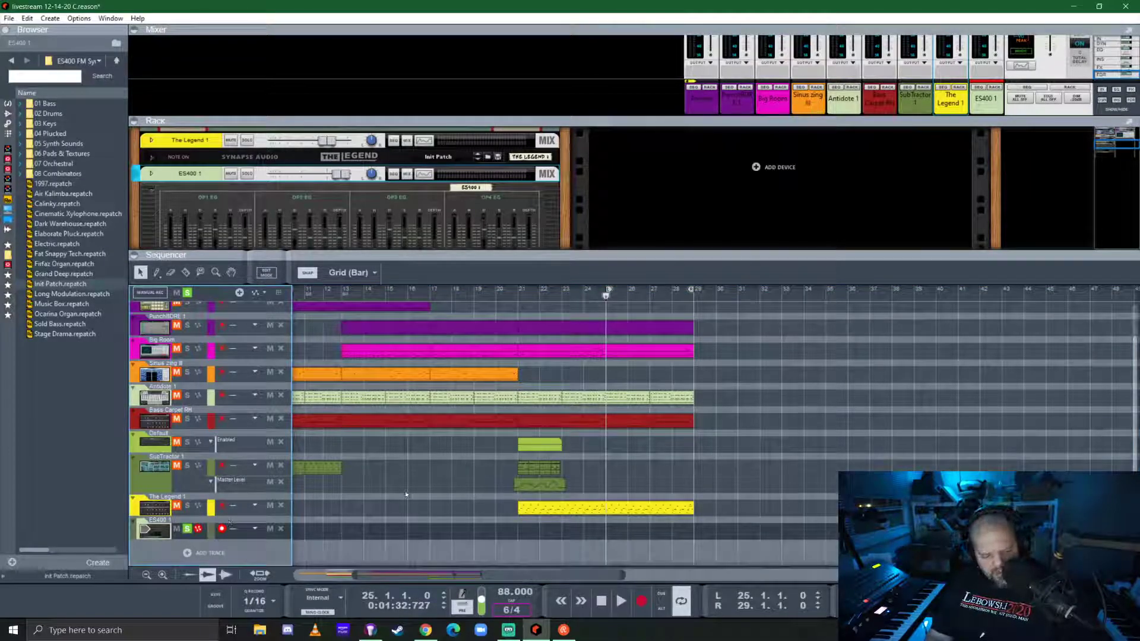
{"action": "key", "text": "ctrl+Return"}
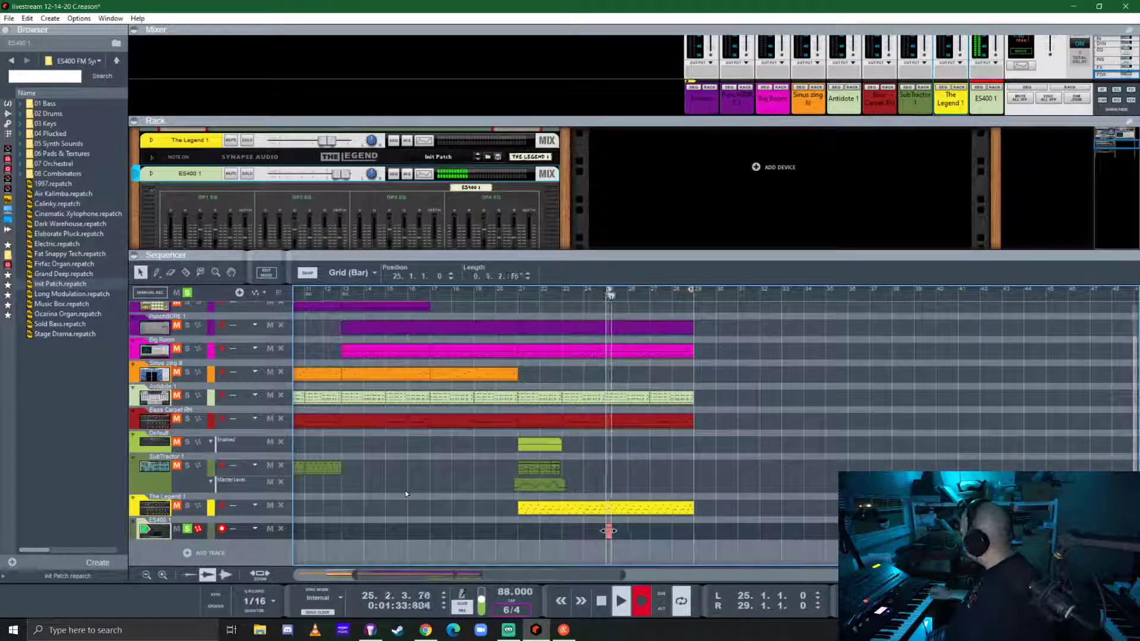
{"action": "key", "text": "space"}
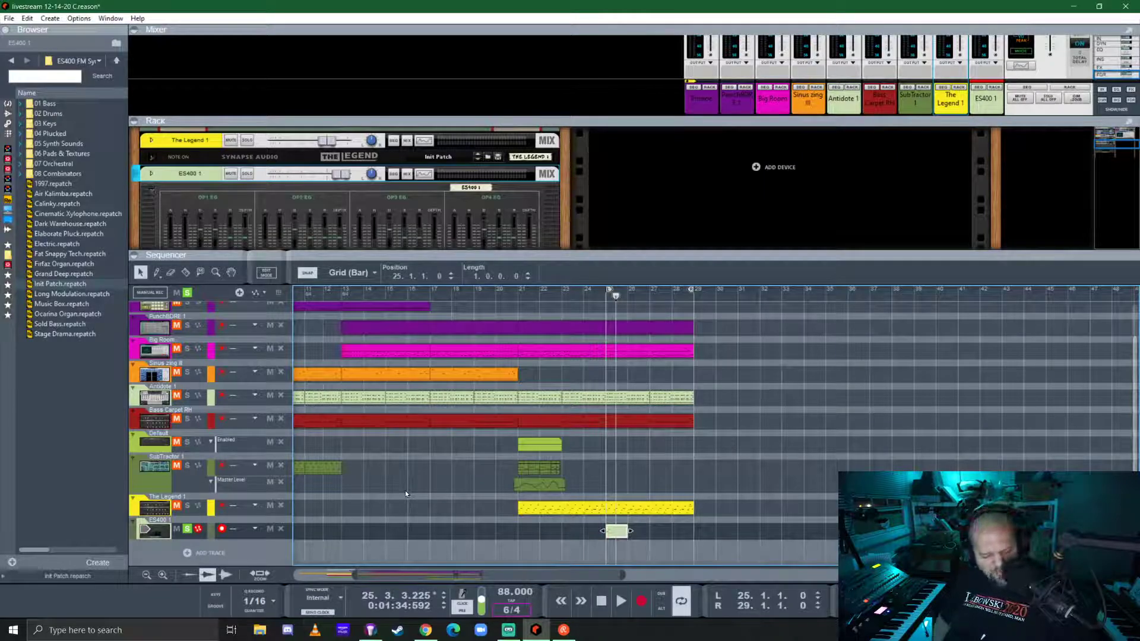
{"action": "key", "text": "ctrl+z"}
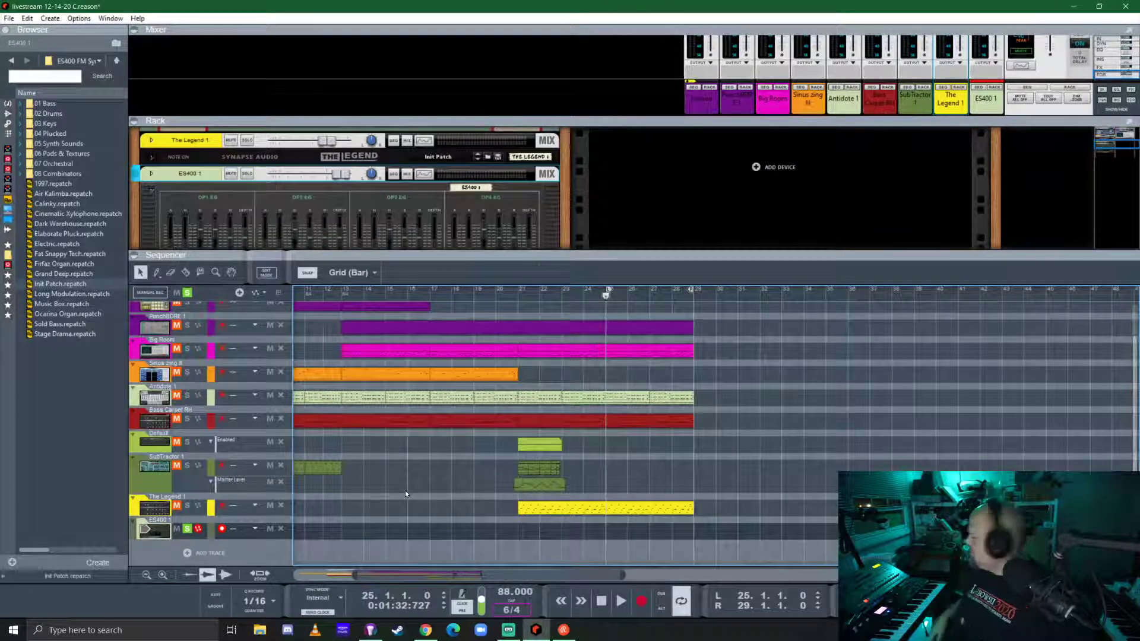
- Record an ES400 phrase from bar 25 and shorten the clip to a length of 1.0.0.0
{"action": "key", "text": "ctrl+Return"}
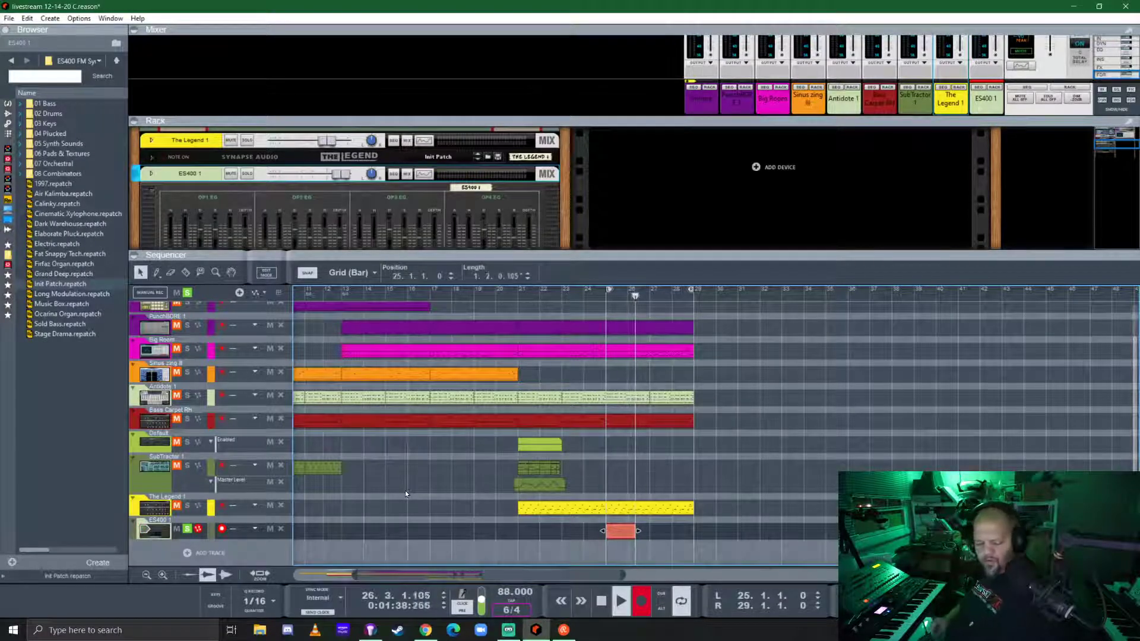
{"action": "key", "text": "space"}
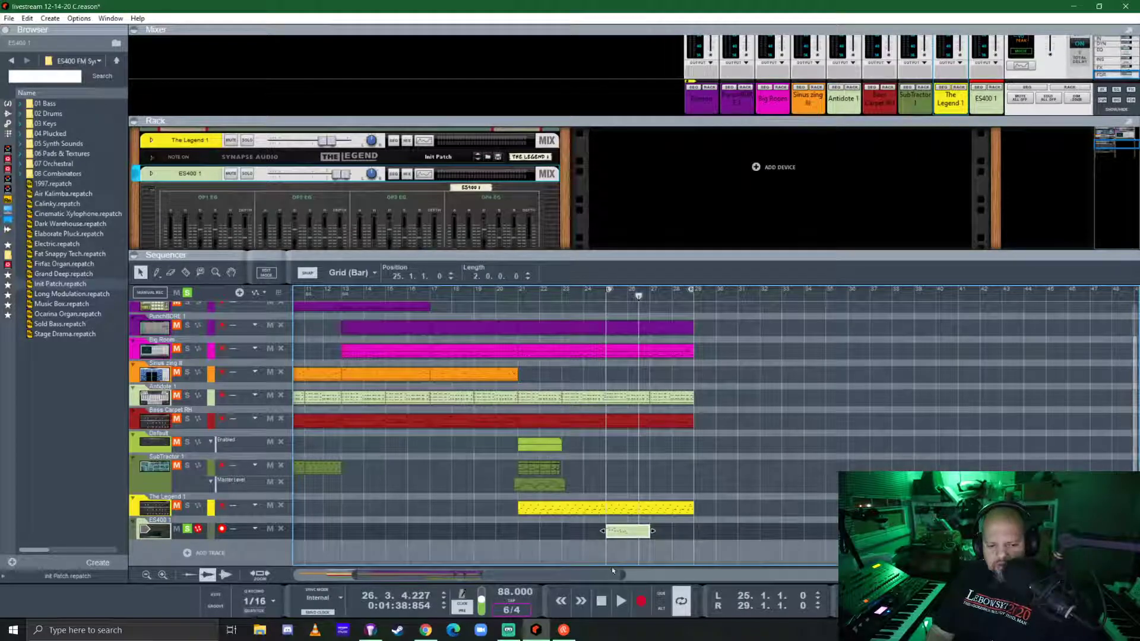
{"action": "left_click_drag", "start_coordinate": [656, 536], "coordinate": [637, 537]}
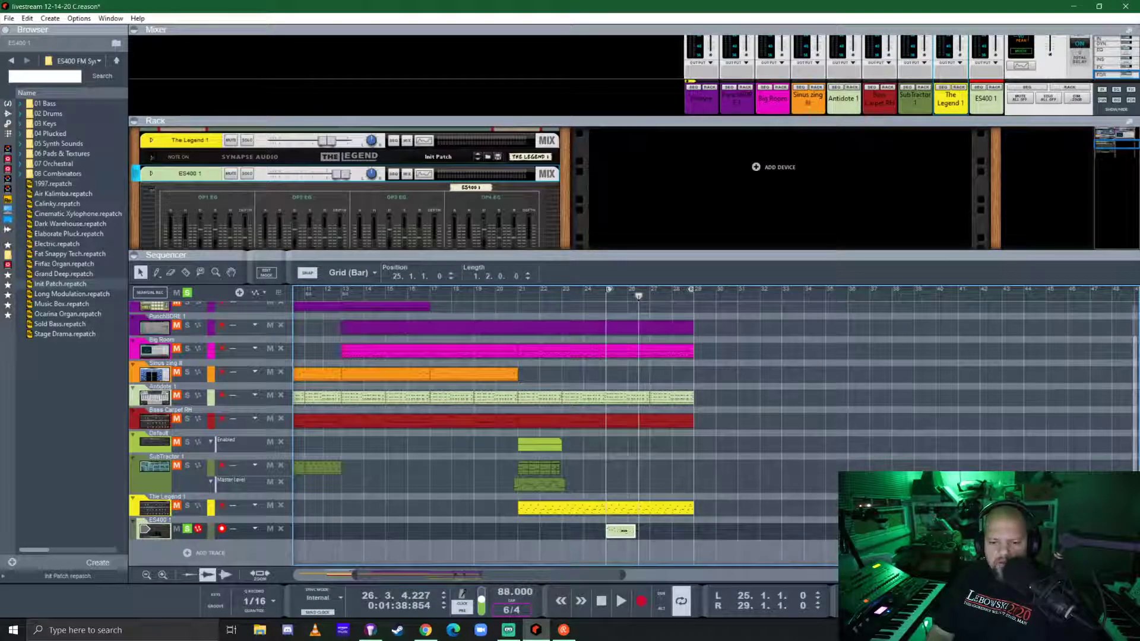
{"action": "scroll", "coordinate": [713, 519], "scroll_direction": "up", "scroll_amount": 3}
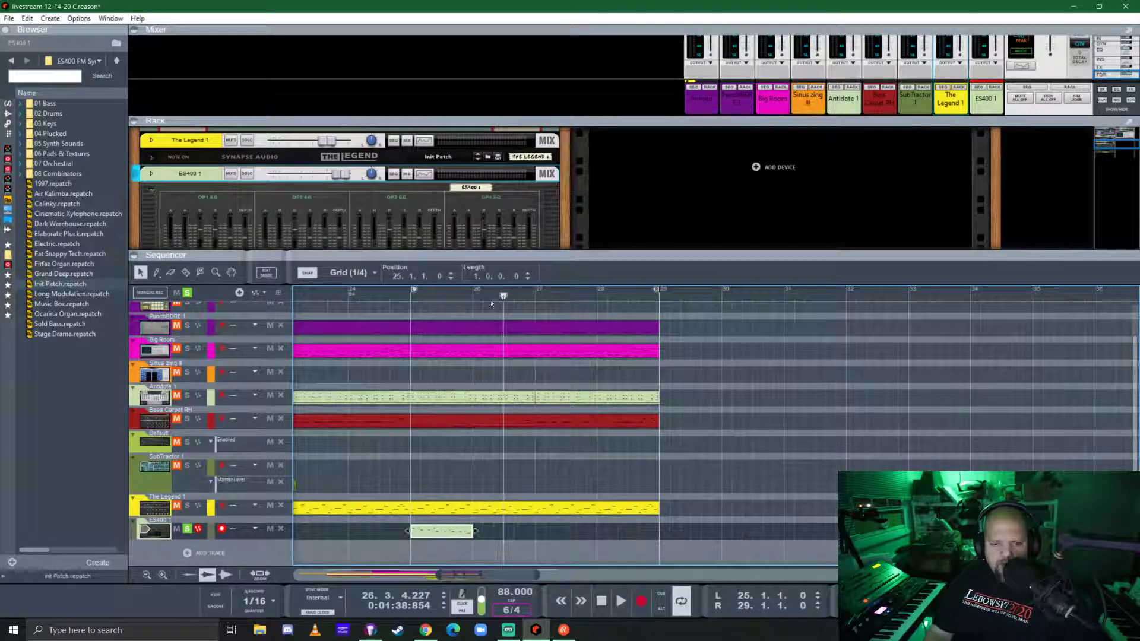
- Record a second ES400 phrase from 26.1.1.0 and shorten its clip to one bar
{"action": "left_click", "coordinate": [473, 295]}
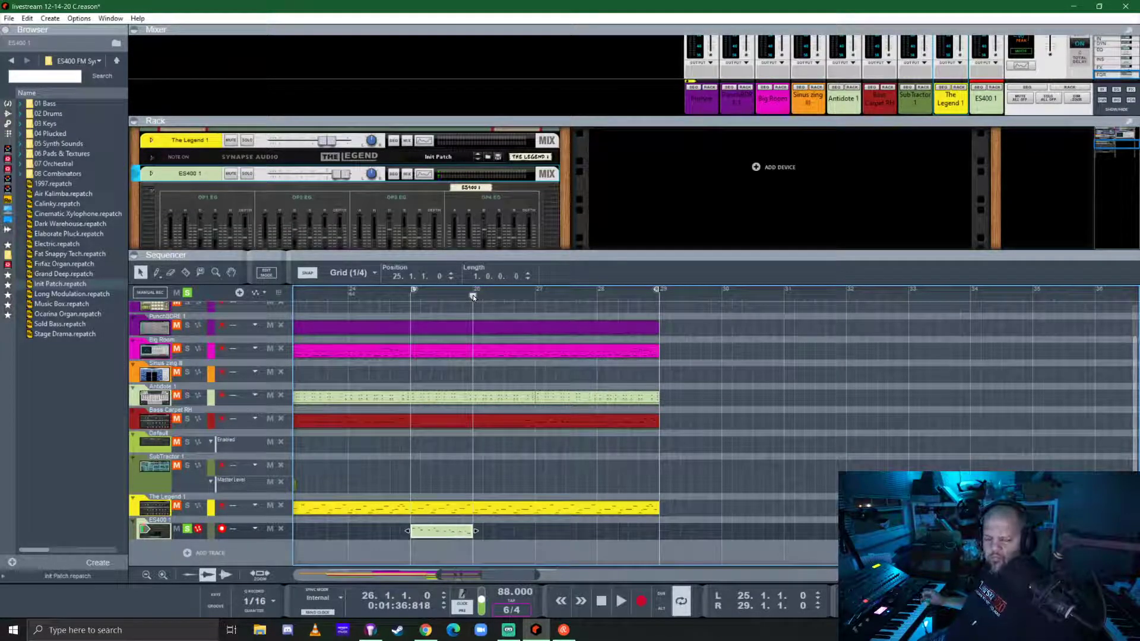
{"action": "key", "text": "KP_Multiply"}
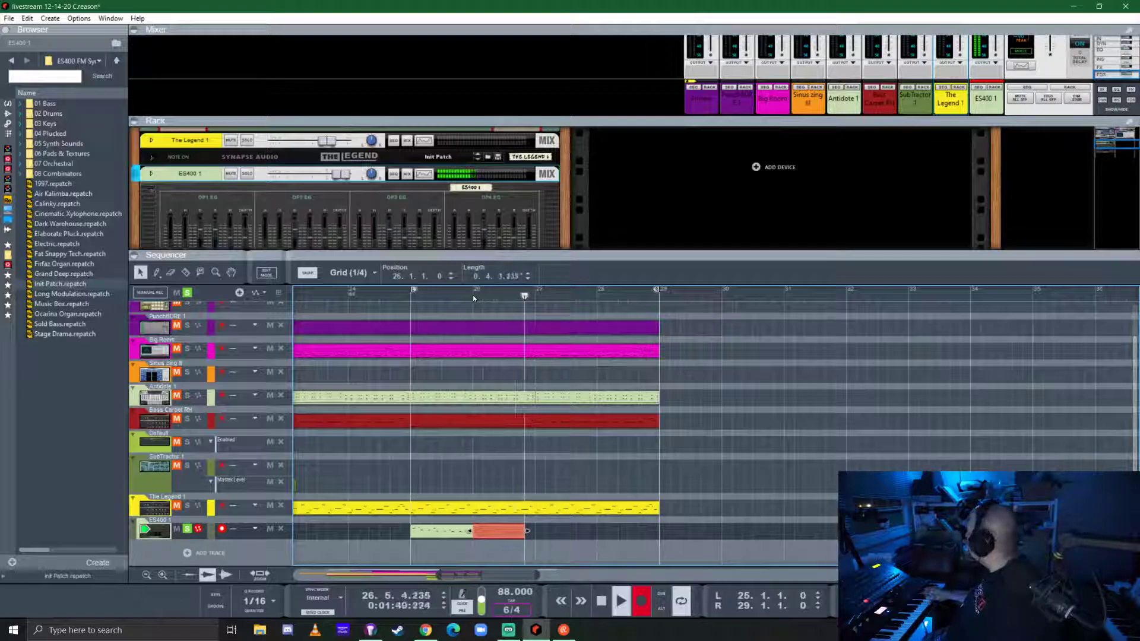
{"action": "key", "text": "space"}
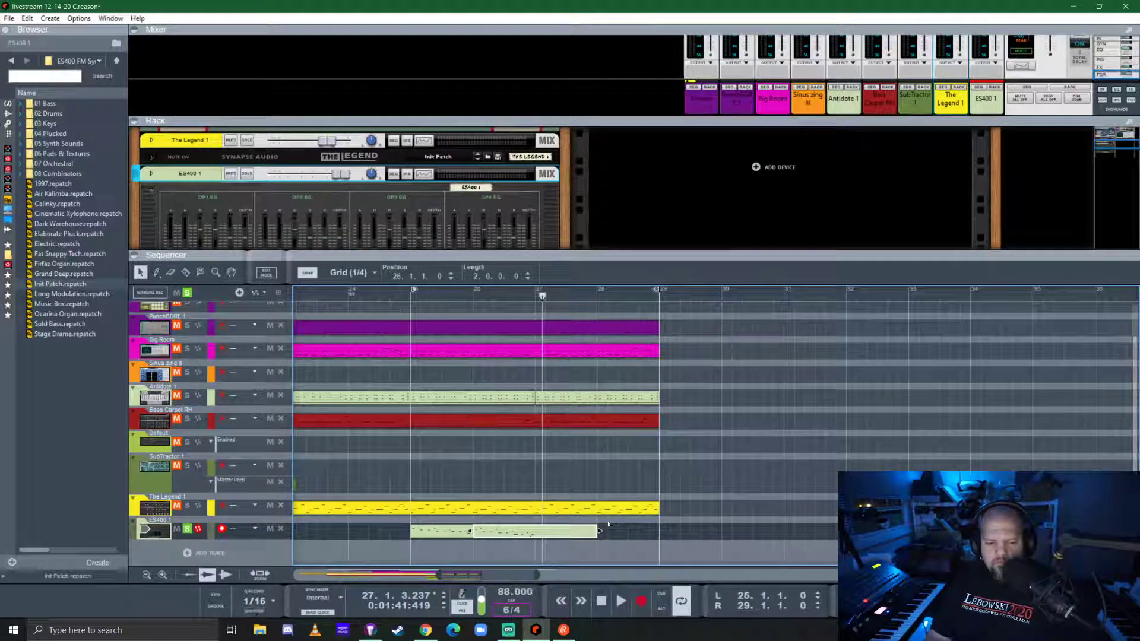
{"action": "left_click_drag", "start_coordinate": [598, 530], "coordinate": [534, 533]}
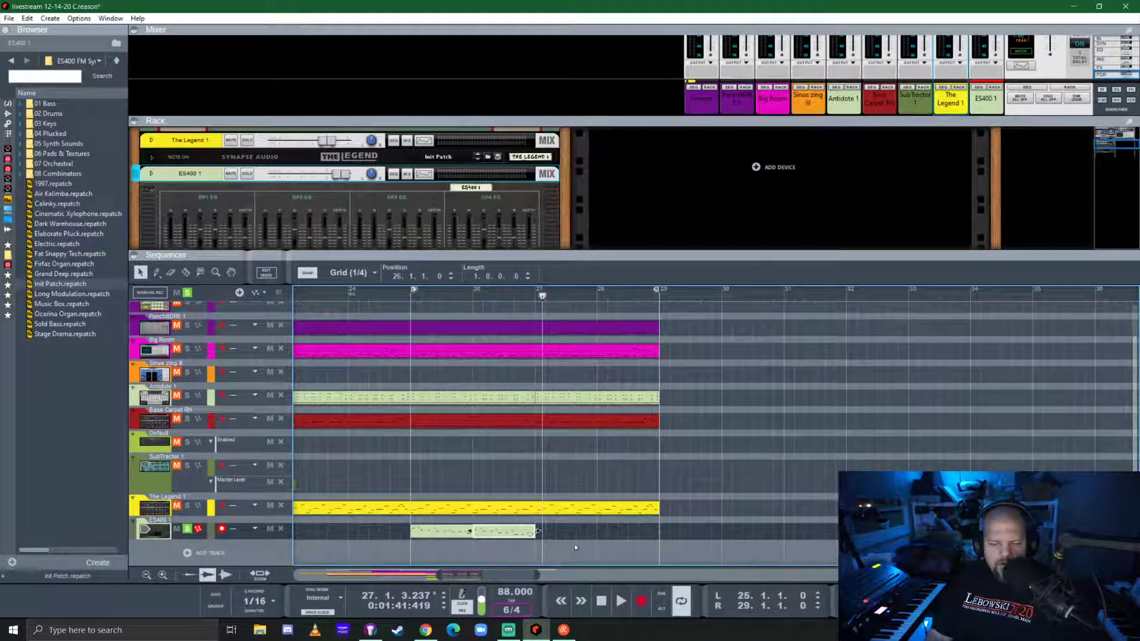
- Set the tempo to 109, start playback from bar 25, and copy both ES400 clips to bars 27 and 28
{"action": "left_click", "coordinate": [435, 534]}
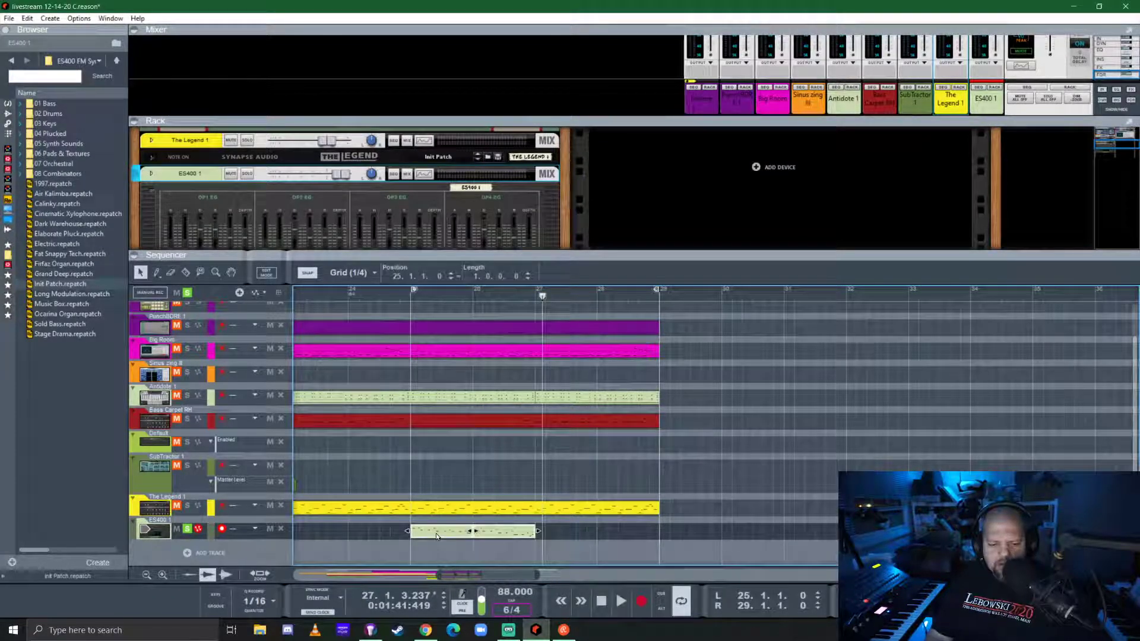
{"action": "left_click_drag", "start_coordinate": [506, 592], "coordinate": [511, 544]}
{"action": "left_click", "coordinate": [412, 291]}
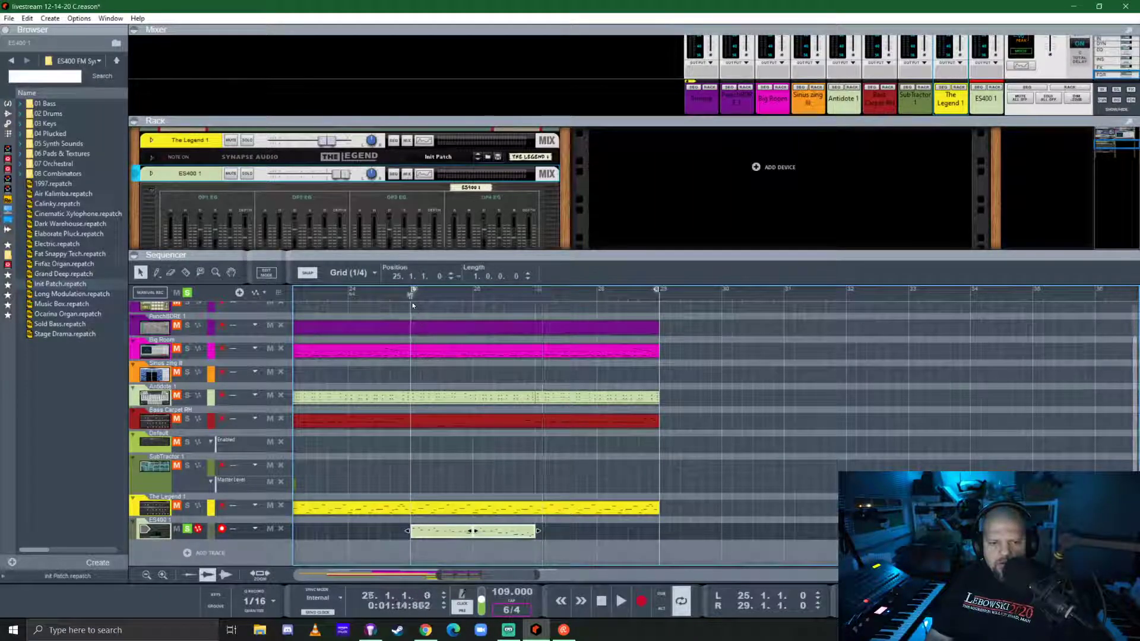
{"action": "key", "text": "space"}
{"action": "left_click_drag", "start_coordinate": [538, 531], "coordinate": [660, 531]}
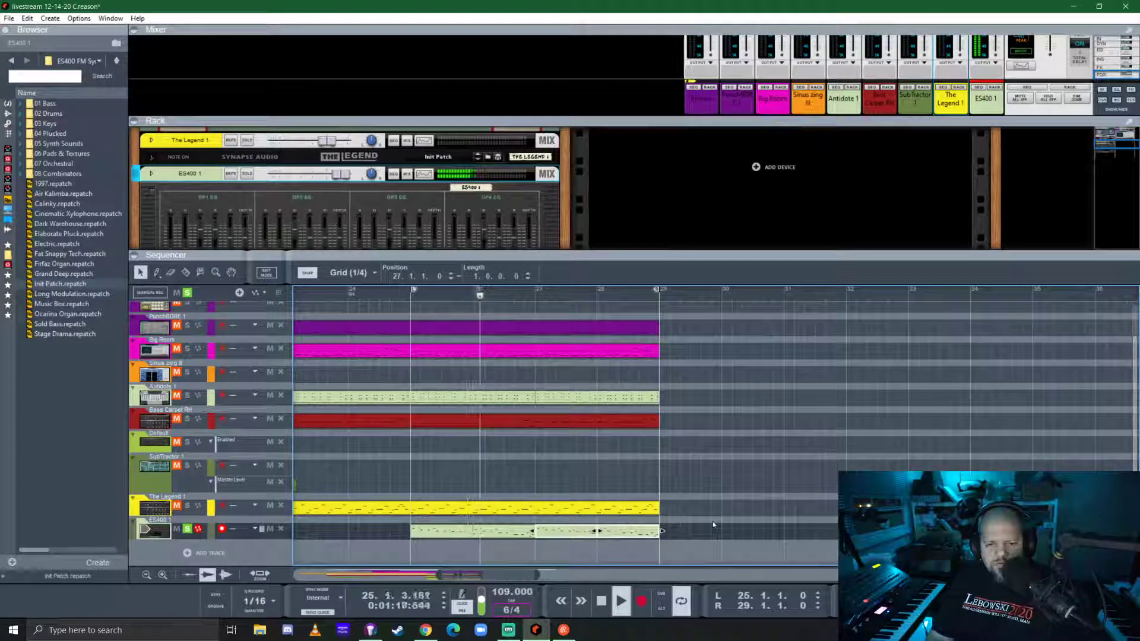
- Open the ES400 clip at bar 28 for note editing and zoom in on its second half
{"action": "left_click", "coordinate": [703, 467]}
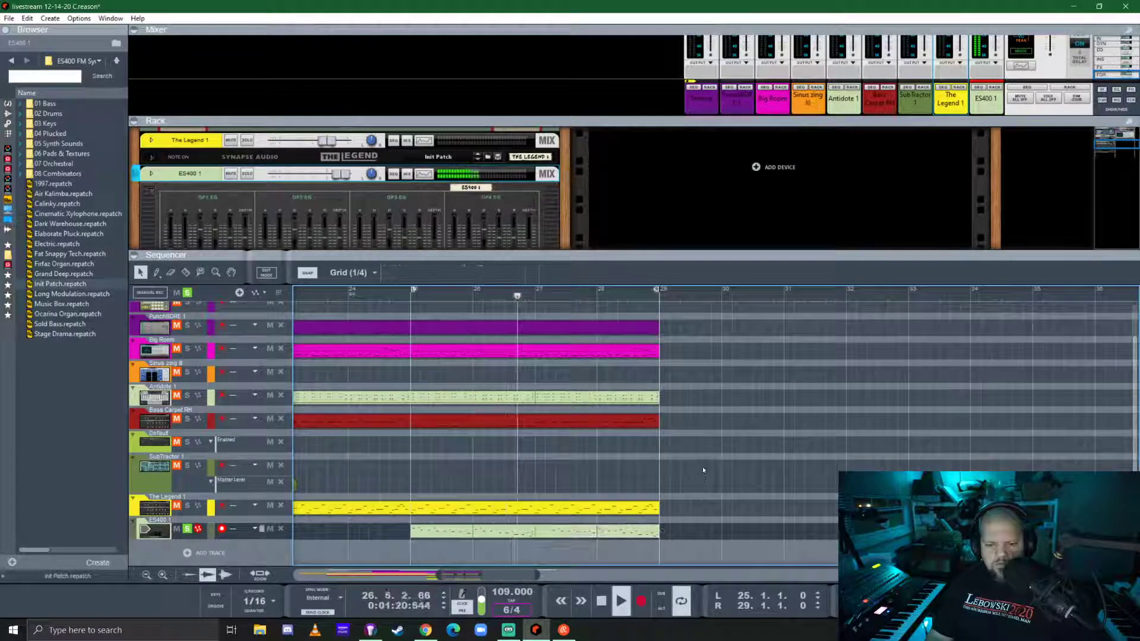
{"action": "double_click", "coordinate": [629, 538]}
{"action": "scroll", "coordinate": [708, 433], "scroll_direction": "up", "scroll_amount": 3}
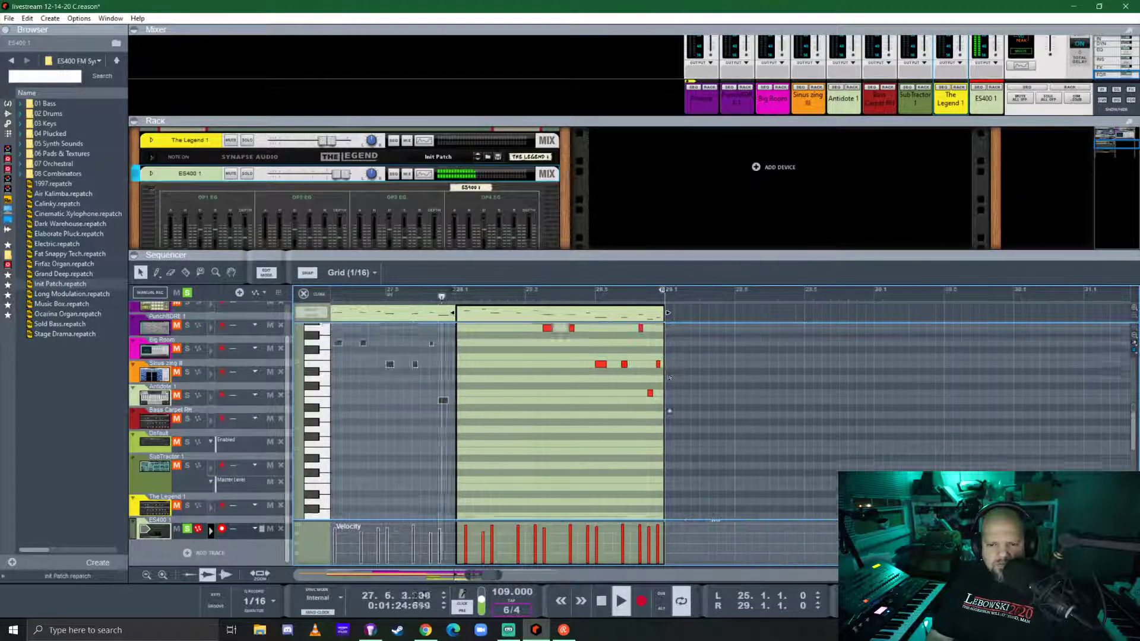
{"action": "scroll", "coordinate": [664, 409], "scroll_direction": "up", "scroll_amount": 3}
{"action": "scroll", "coordinate": [630, 410], "scroll_direction": "up", "scroll_amount": 3}
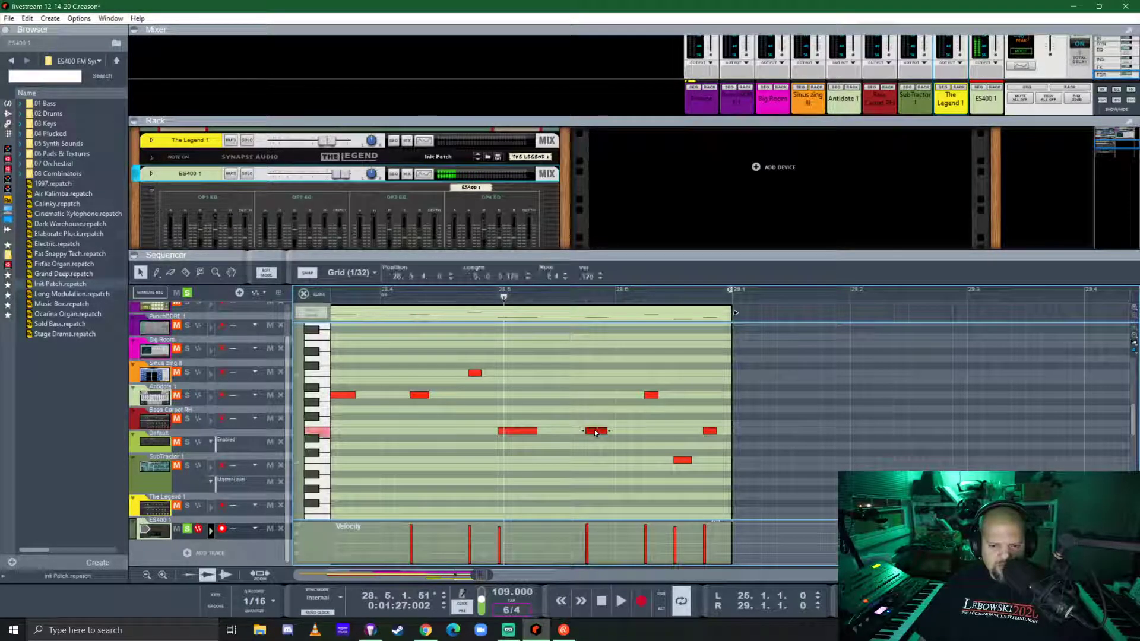
- Copy notes in the bar 28 clip to D4 at 28.5.2, E4 at 28.5.3 and G4 at 28.5.4, using 1/16 snap
{"action": "left_click_drag", "start_coordinate": [599, 436], "coordinate": [553, 450], "text": "ctrl"}
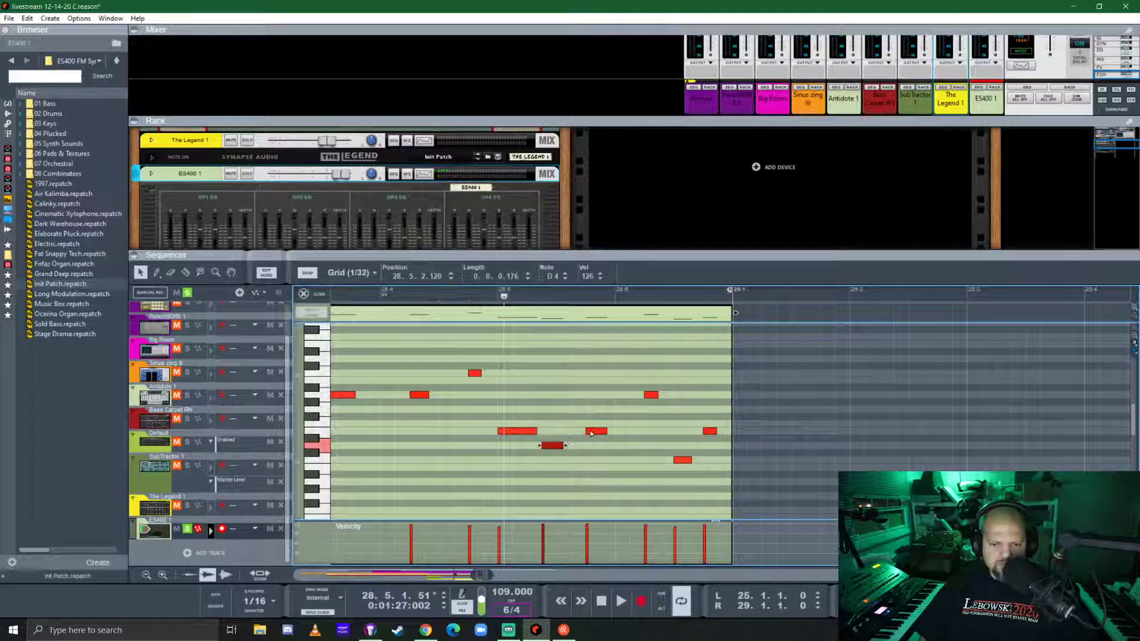
{"action": "scroll", "coordinate": [514, 454], "scroll_direction": "up", "scroll_amount": 1}
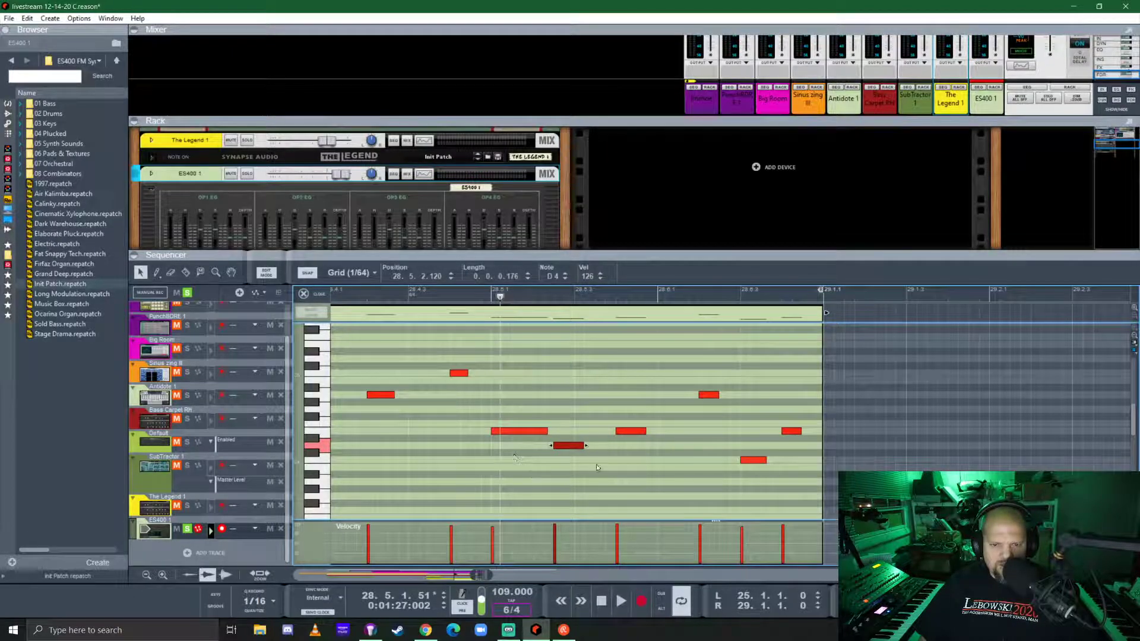
{"action": "left_click_drag", "start_coordinate": [570, 450], "coordinate": [559, 446]}
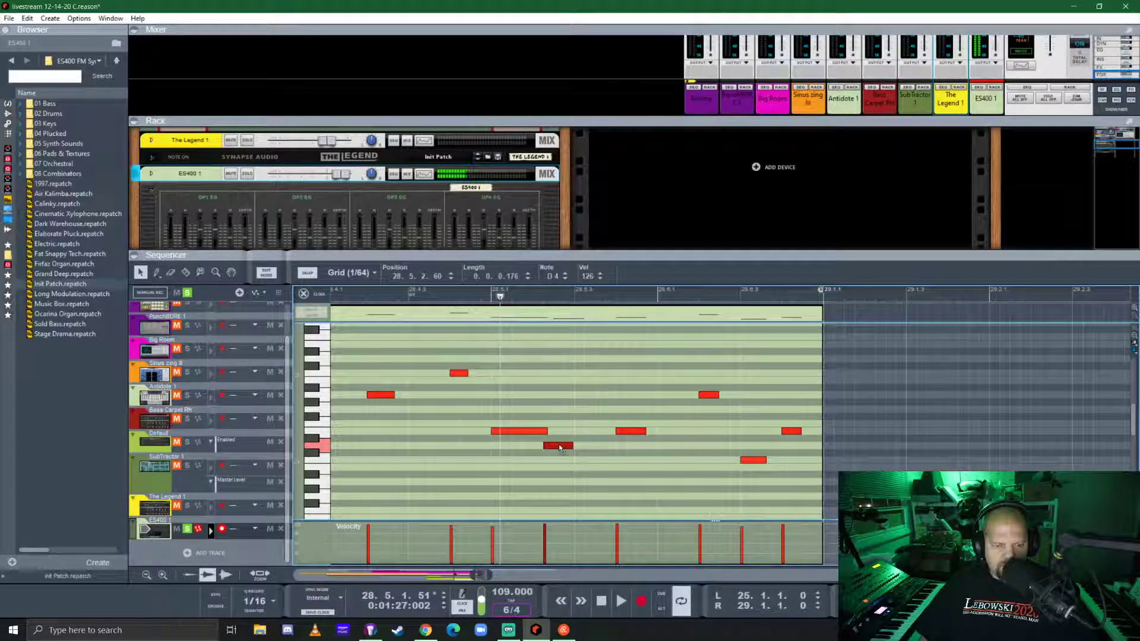
{"action": "left_click", "coordinate": [374, 273]}
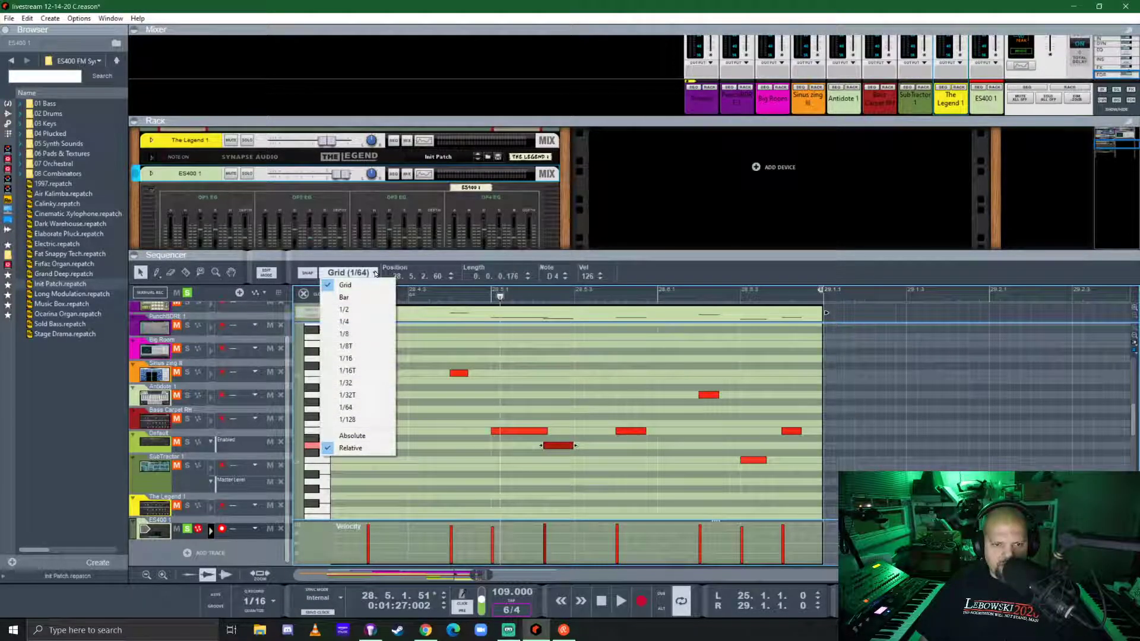
{"action": "left_click", "coordinate": [353, 358]}
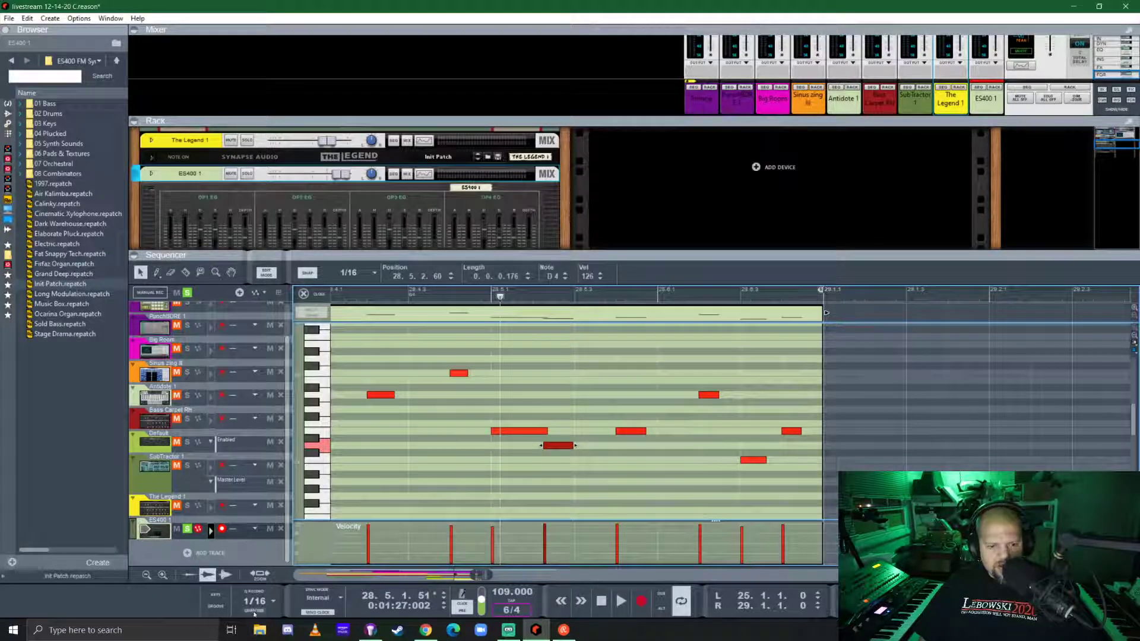
{"action": "left_click_drag", "start_coordinate": [556, 446], "coordinate": [634, 412]}
- In the bar 28 clip, place notes at E5 on 28.6.1 and B4 on 28.6.3, and delete the lower note at 28.6.3
{"action": "left_click", "coordinate": [632, 434], "text": "shift"}
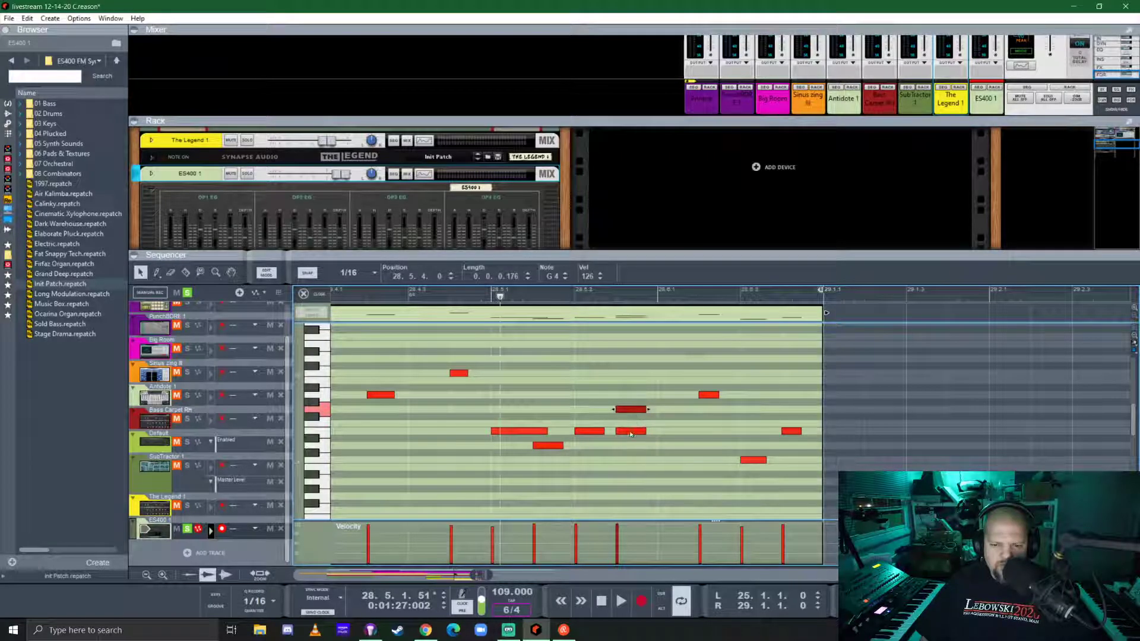
{"action": "left_click_drag", "start_coordinate": [633, 411], "coordinate": [681, 345]}
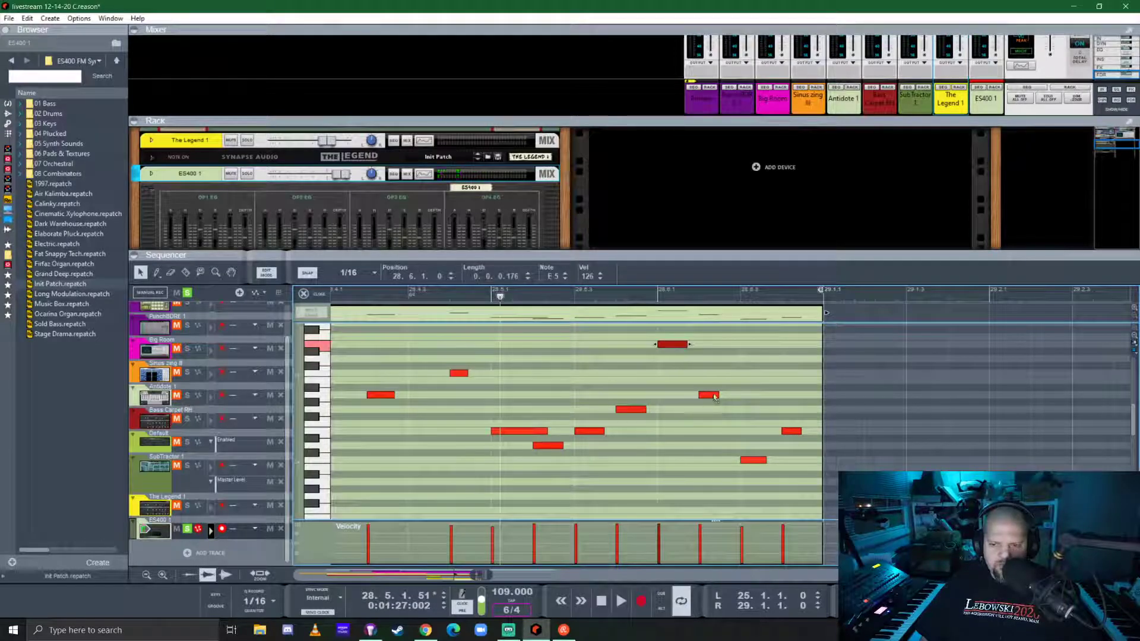
{"action": "left_click_drag", "start_coordinate": [715, 397], "coordinate": [757, 383]}
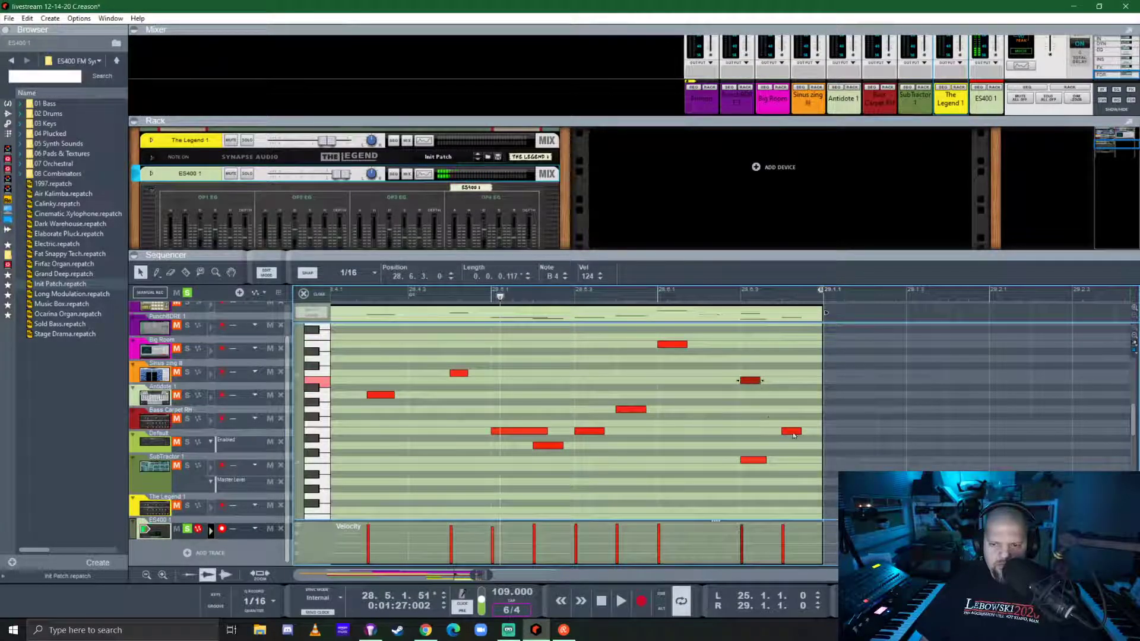
{"action": "left_click", "coordinate": [753, 460]}
{"action": "key", "text": "Delete"}
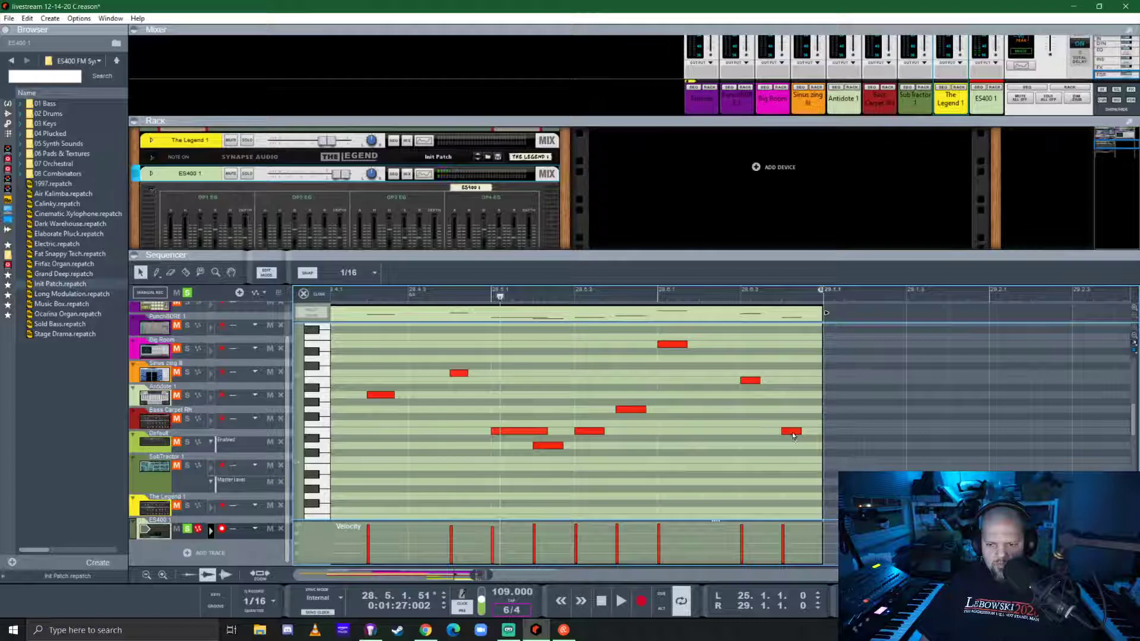
{"action": "mouse_move", "coordinate": [792, 433]}
{"action": "left_mouse_down"}
{"action": "mouse_move", "coordinate": [799, 408]}
{"action": "mouse_move", "coordinate": [796, 429]}
{"action": "left_mouse_up"}
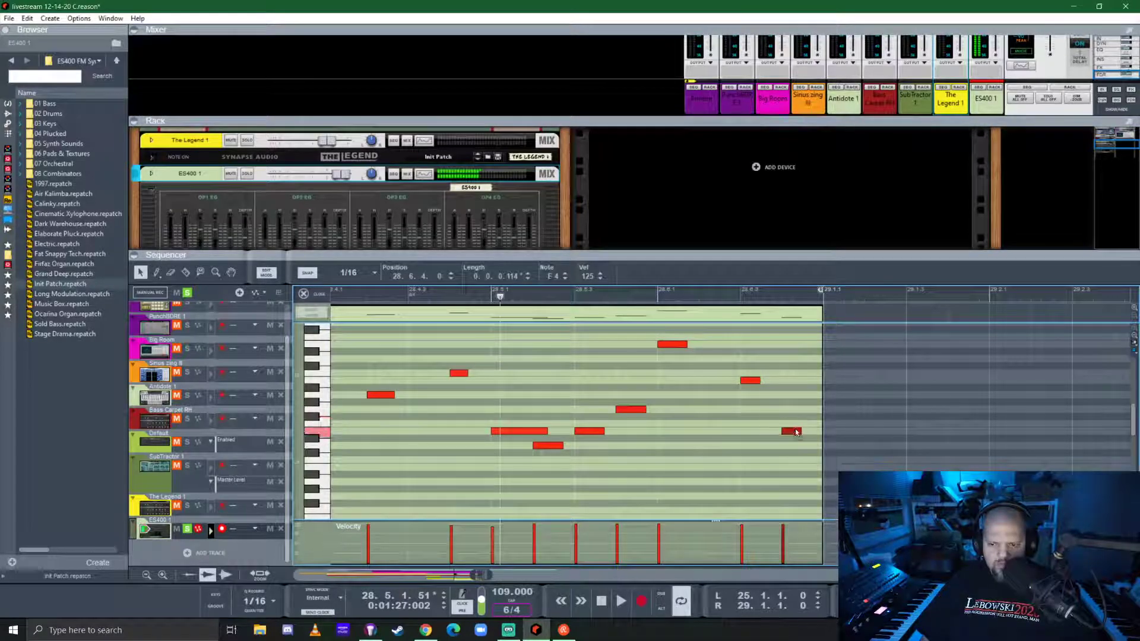
- Audition the edited ES400 bar, return the playback position to 25.1.1.0, and close the clip's note editor
{"action": "key", "text": "space"}
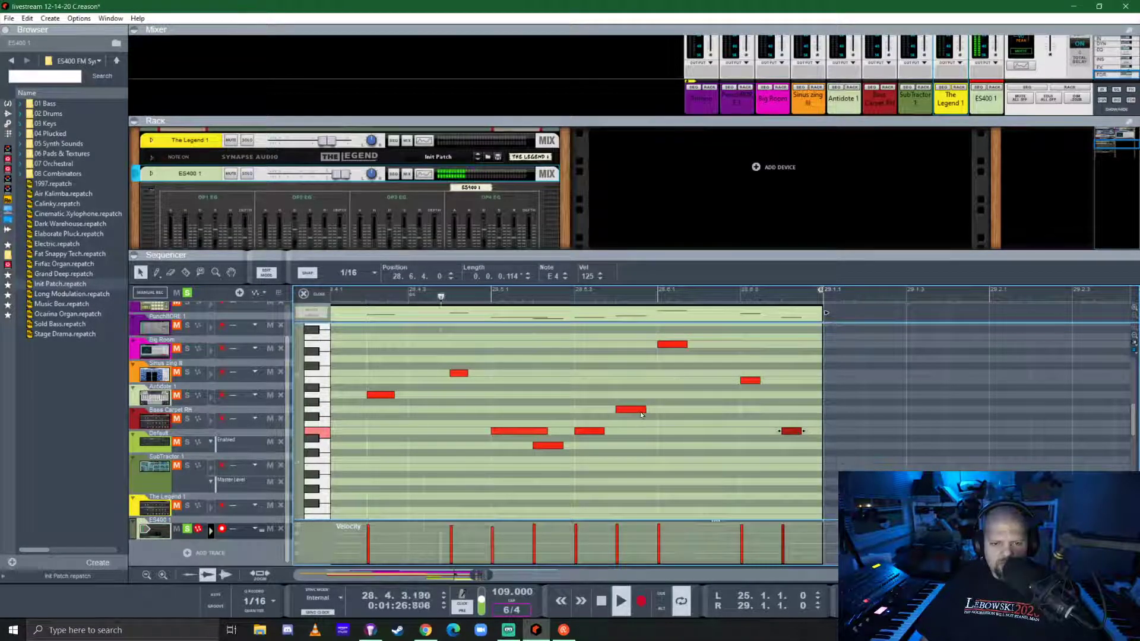
{"action": "key", "text": "space"}
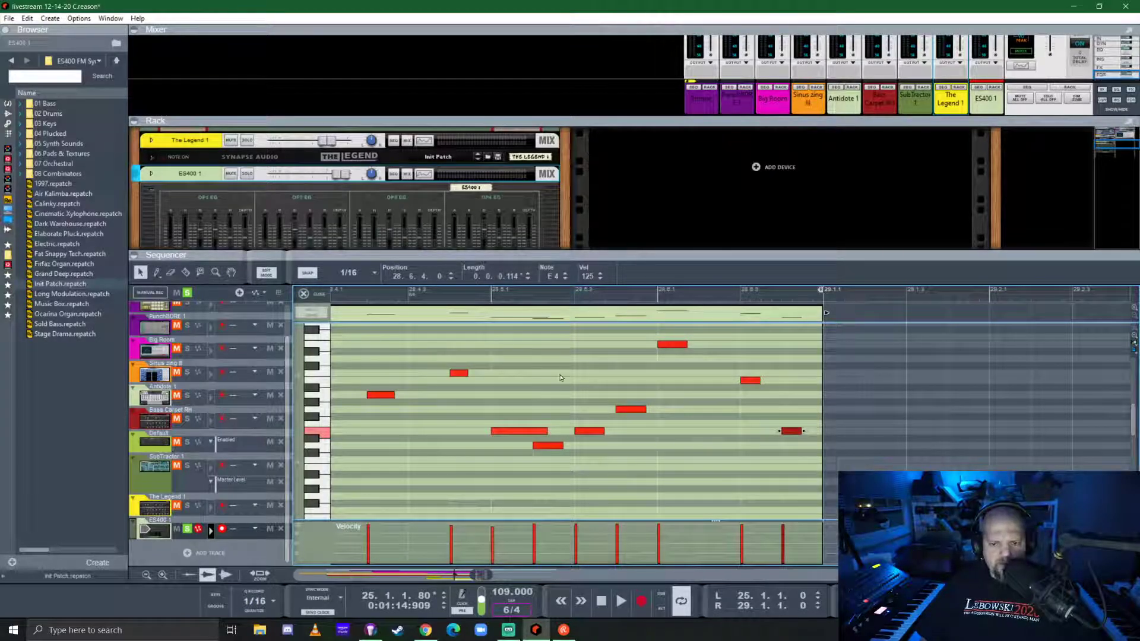
{"action": "scroll", "coordinate": [561, 378], "scroll_direction": "down", "scroll_amount": 2}
{"action": "scroll", "coordinate": [546, 377], "scroll_direction": "down", "scroll_amount": 2}
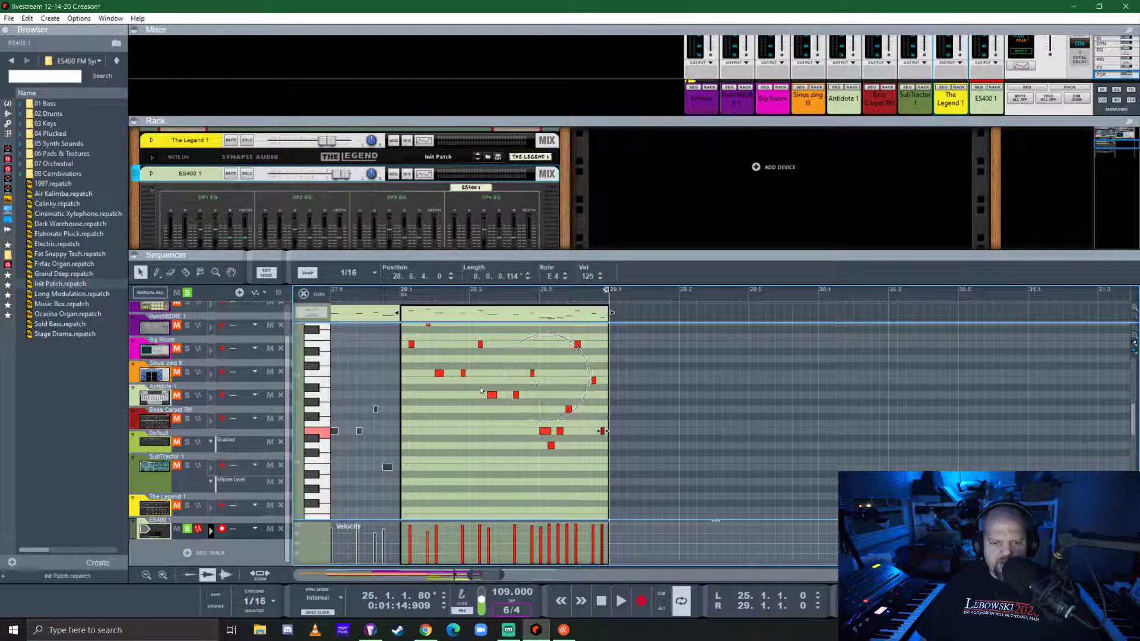
{"action": "scroll", "coordinate": [481, 390], "scroll_direction": "up", "scroll_amount": 3}
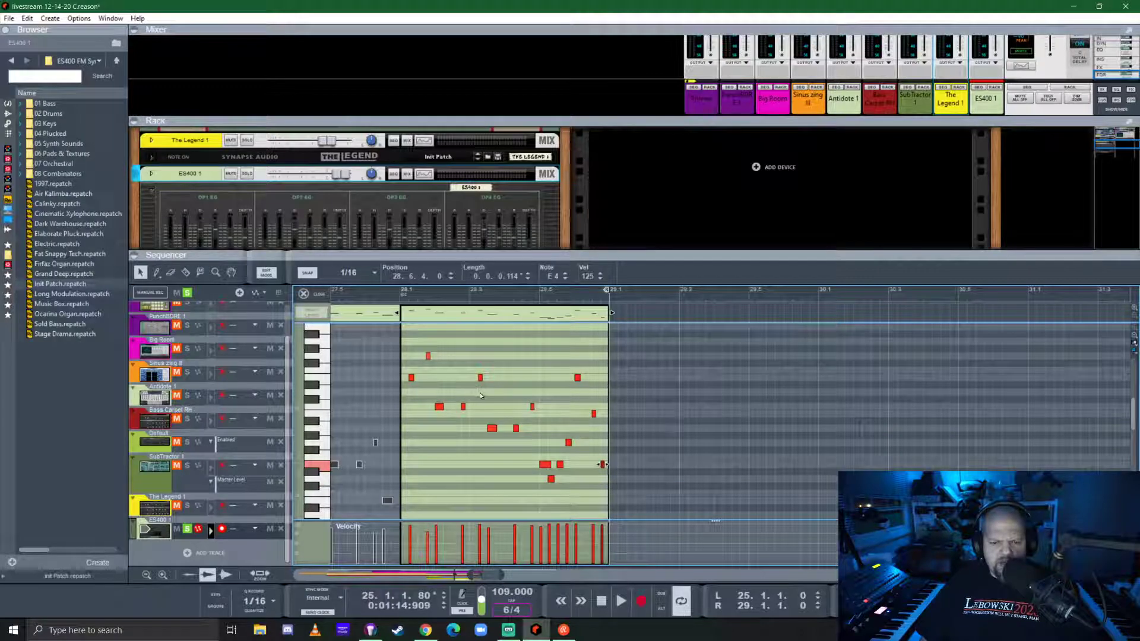
{"action": "scroll", "coordinate": [485, 392], "scroll_direction": "up", "scroll_amount": 3}
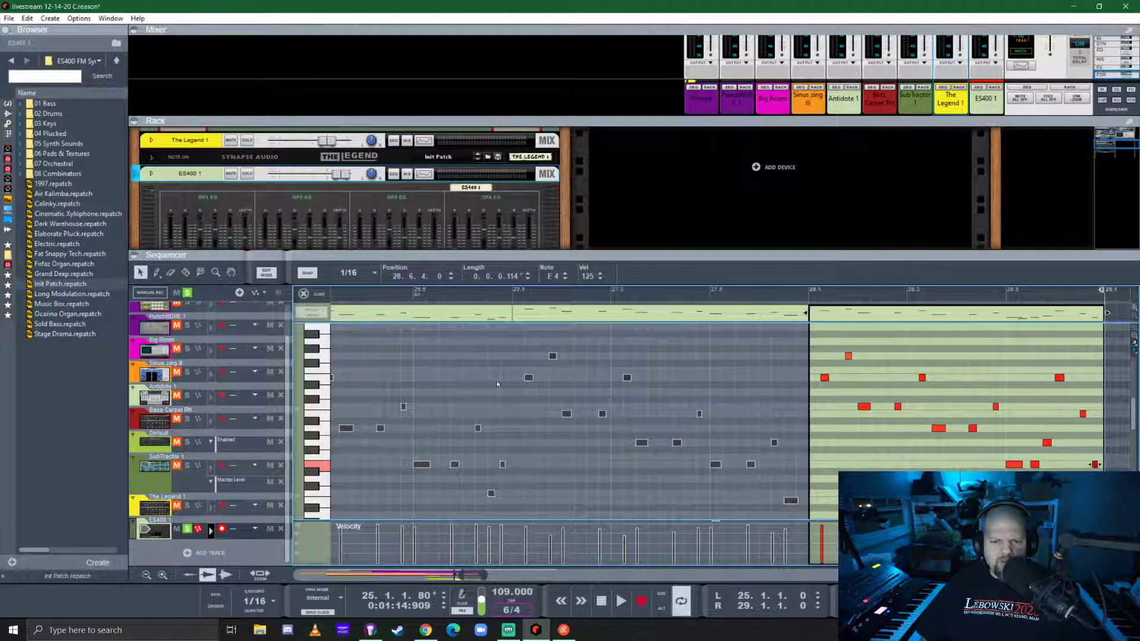
{"action": "scroll", "coordinate": [547, 360], "scroll_direction": "down", "scroll_amount": 3}
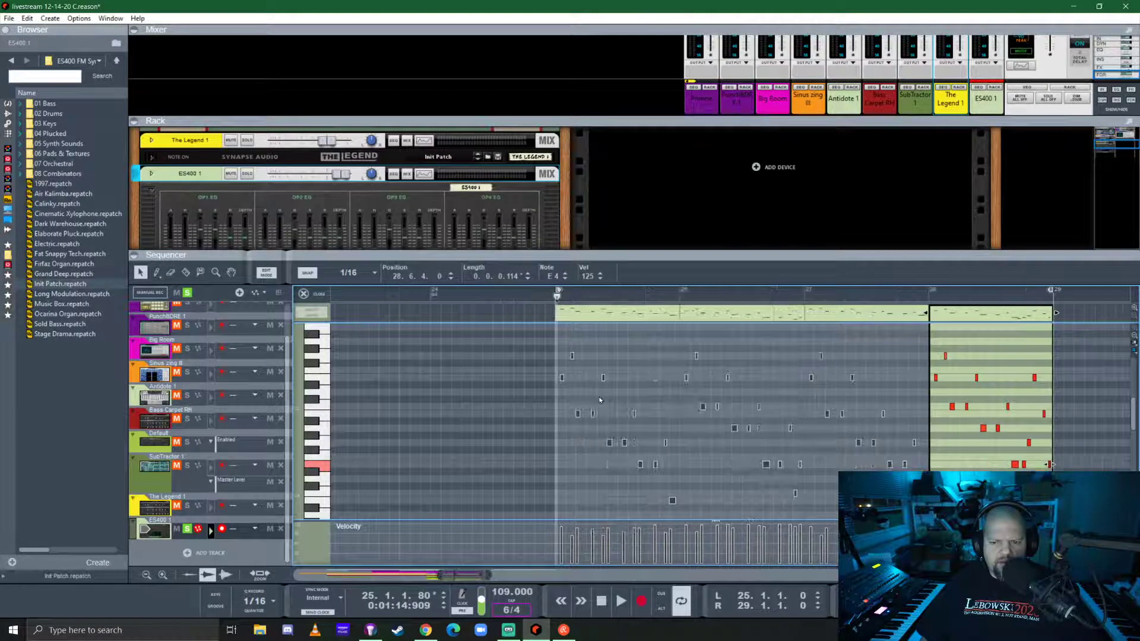
{"action": "left_click", "coordinate": [558, 300]}
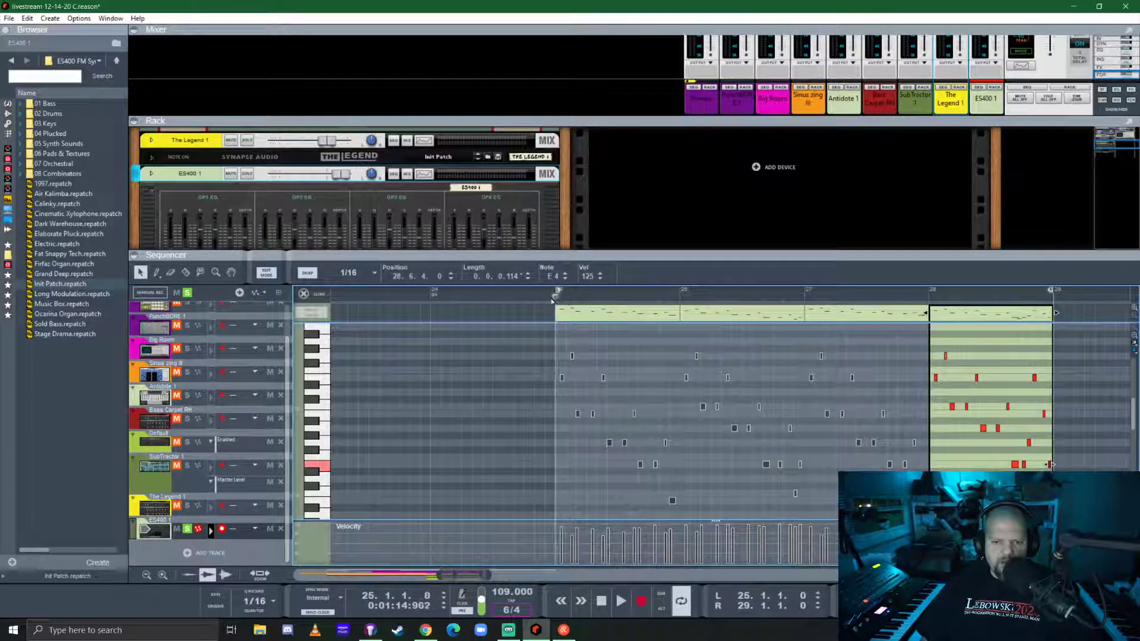
{"action": "left_click", "coordinate": [588, 249]}
{"action": "left_click", "coordinate": [319, 295]}
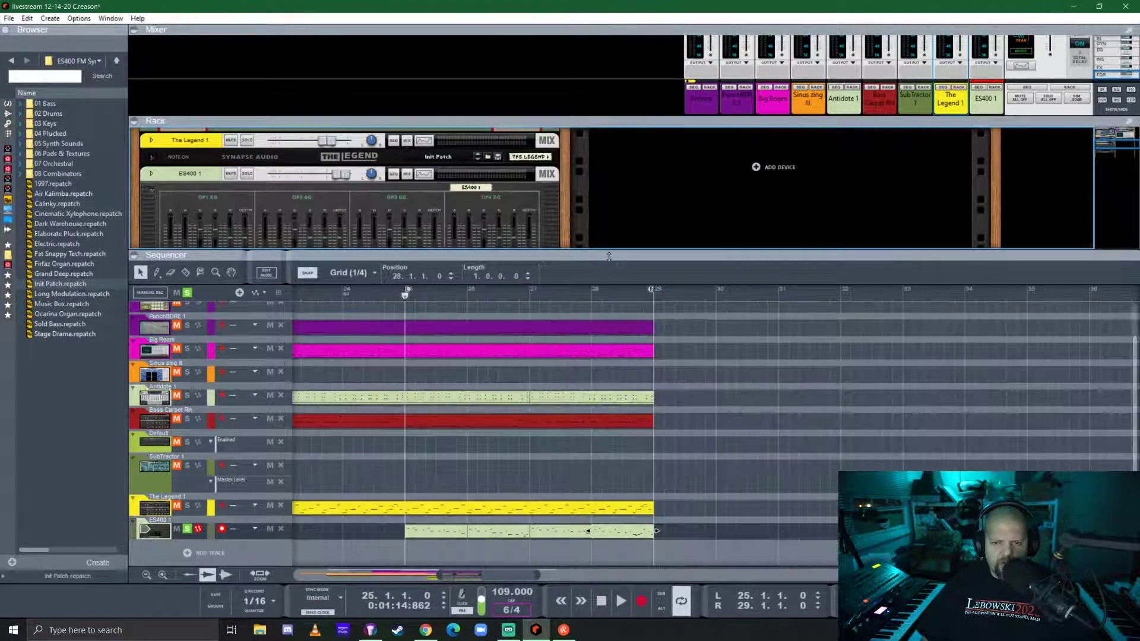
- Enlarge the rack, start playback from bar 25, and set the ES400's algorithm to 3
{"action": "left_click_drag", "start_coordinate": [609, 255], "coordinate": [603, 436]}
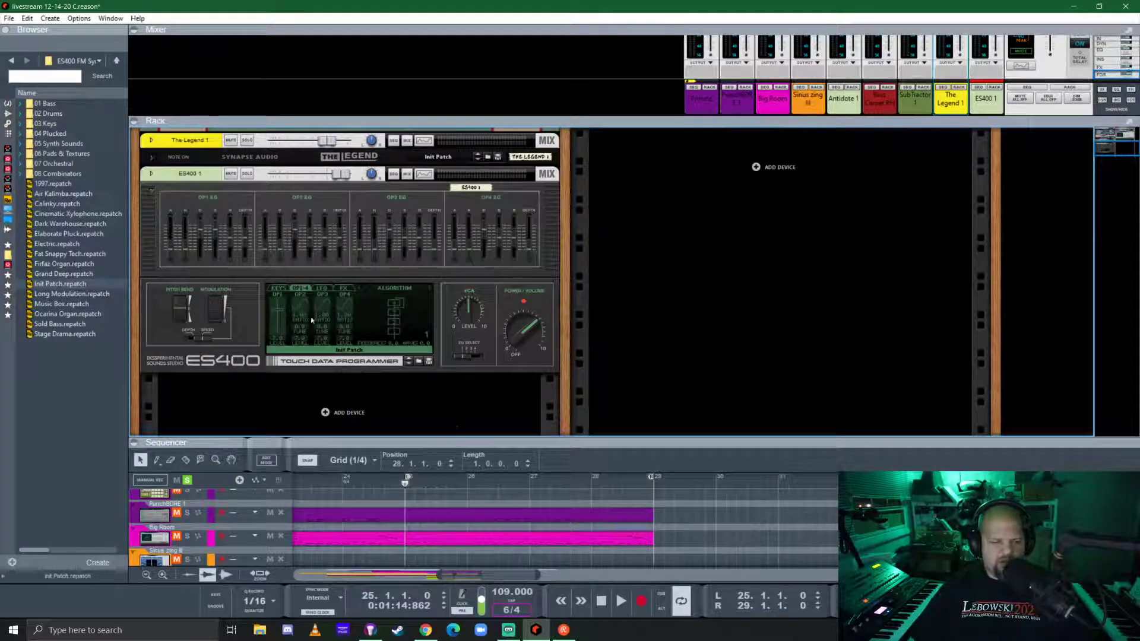
{"action": "key", "text": "space"}
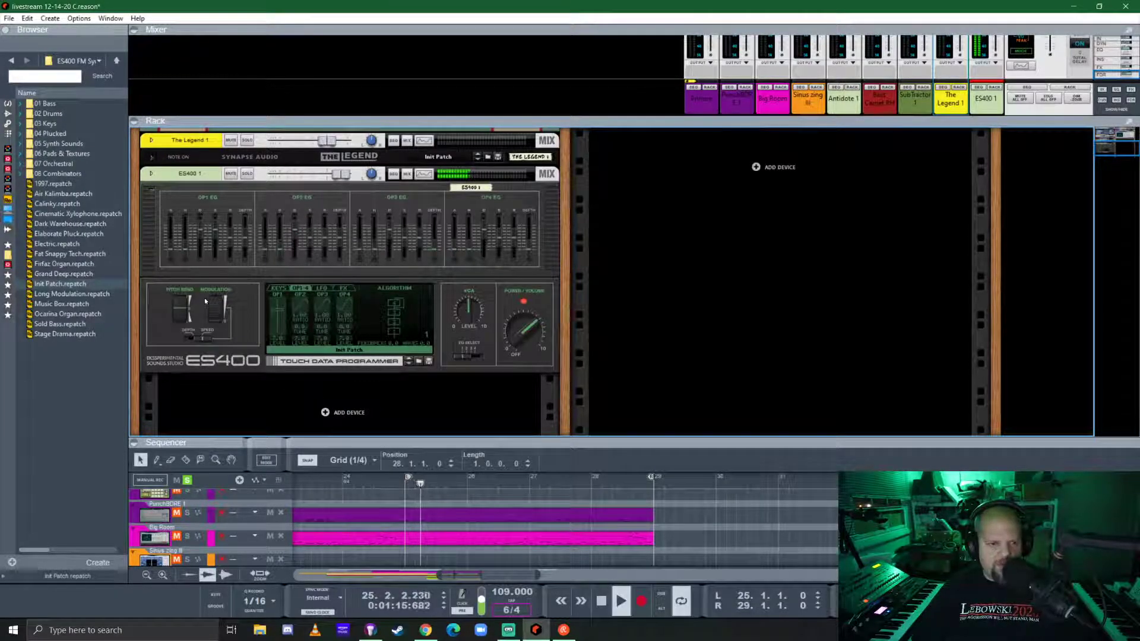
{"action": "left_click", "coordinate": [397, 325]}
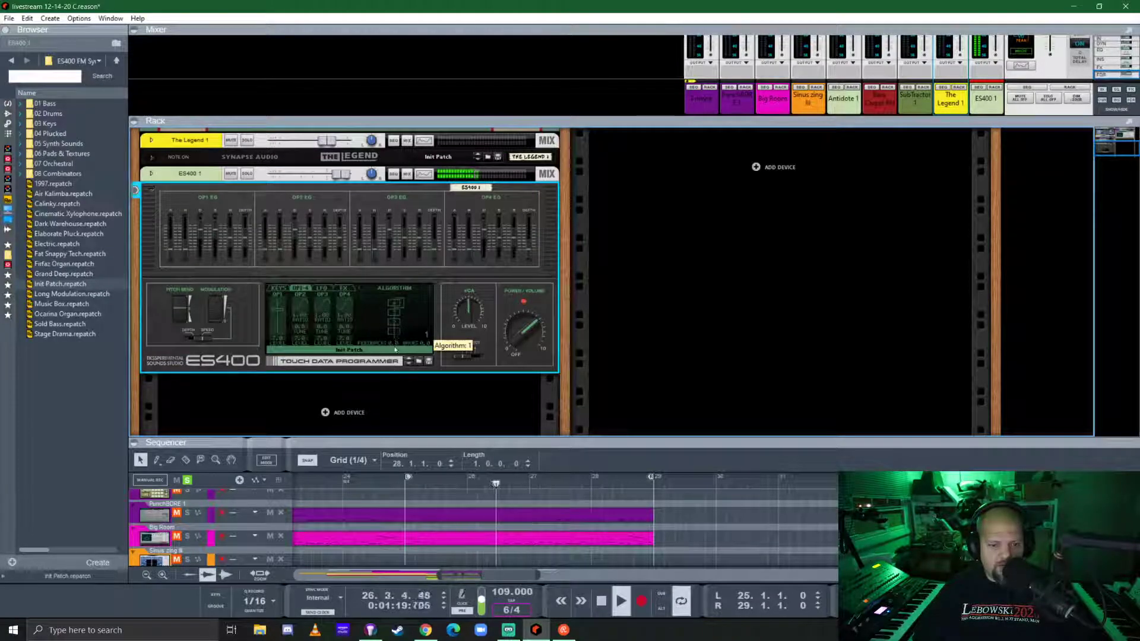
{"action": "left_click", "coordinate": [399, 319]}
{"action": "left_click", "coordinate": [399, 316]}
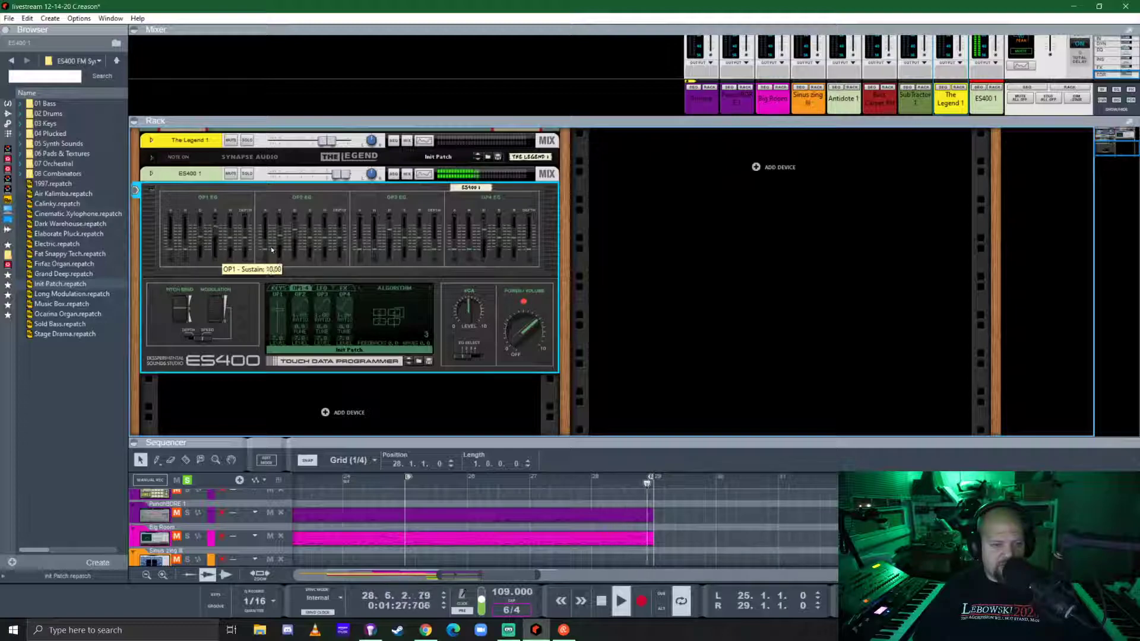
- Adjust the ES400's OP2 ratio, the OP4 and OP2 levels, and the OP4 envelope depth during playback
{"action": "left_click_drag", "start_coordinate": [281, 313], "coordinate": [306, 308]}
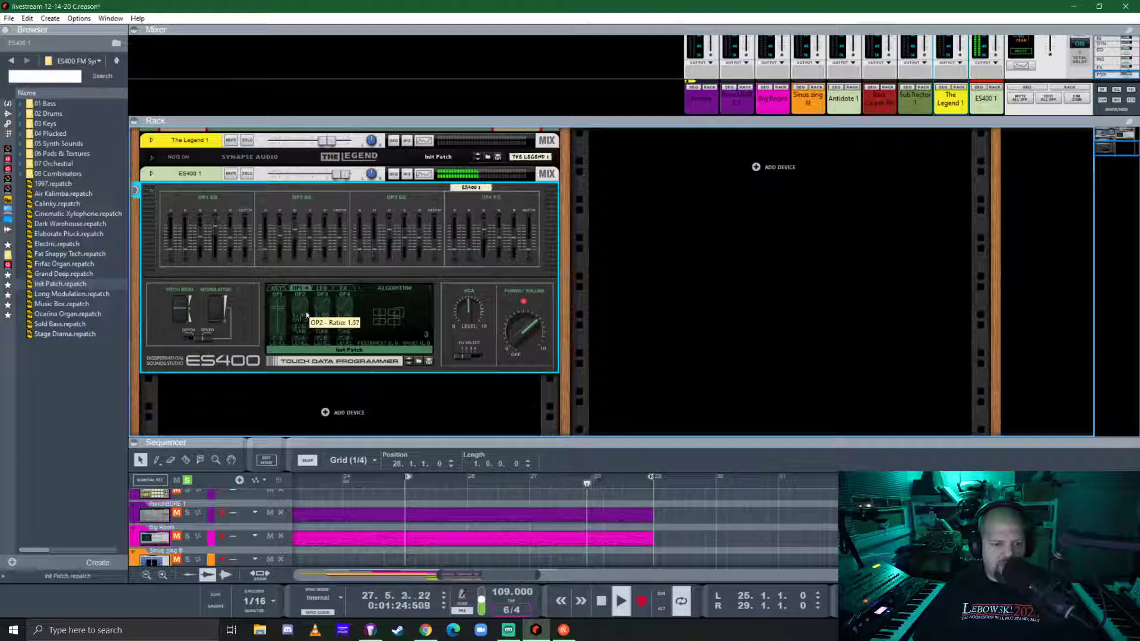
{"action": "scroll", "coordinate": [307, 314], "scroll_direction": "up", "scroll_amount": 5}
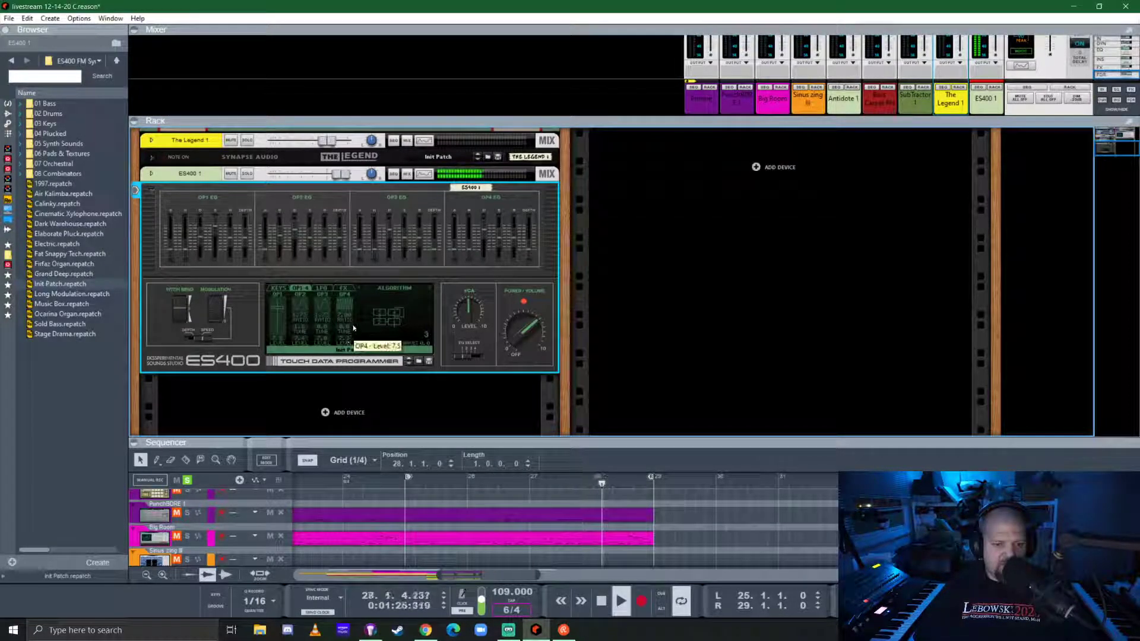
{"action": "left_click_drag", "start_coordinate": [354, 328], "coordinate": [358, 303]}
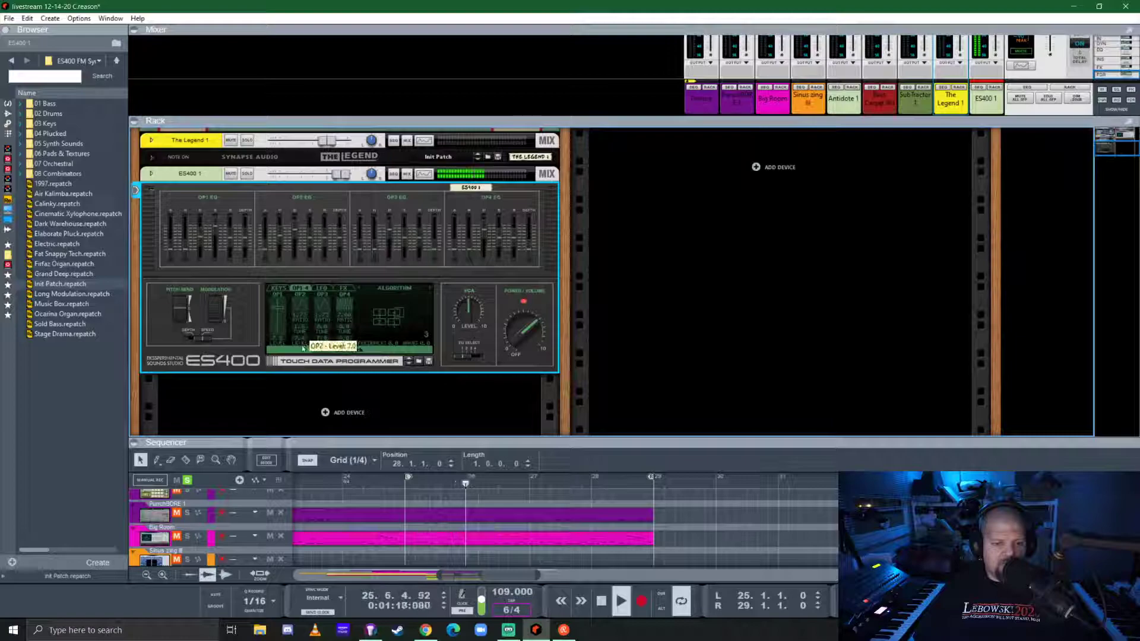
{"action": "left_click_drag", "start_coordinate": [303, 348], "coordinate": [307, 373]}
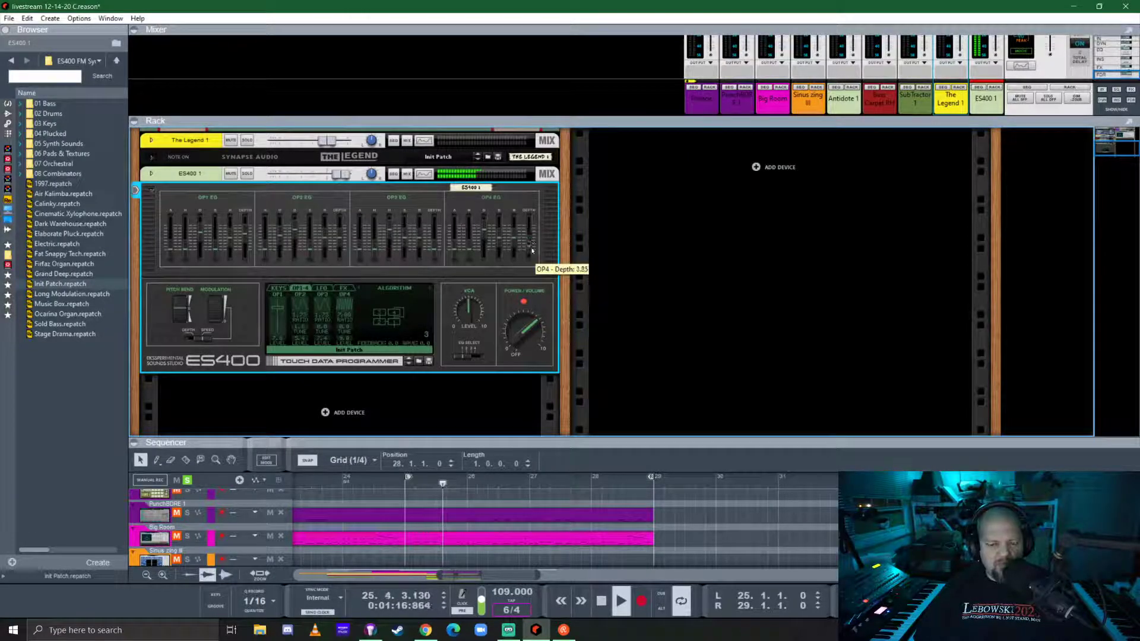
{"action": "scroll", "coordinate": [532, 251], "scroll_direction": "down", "scroll_amount": 5}
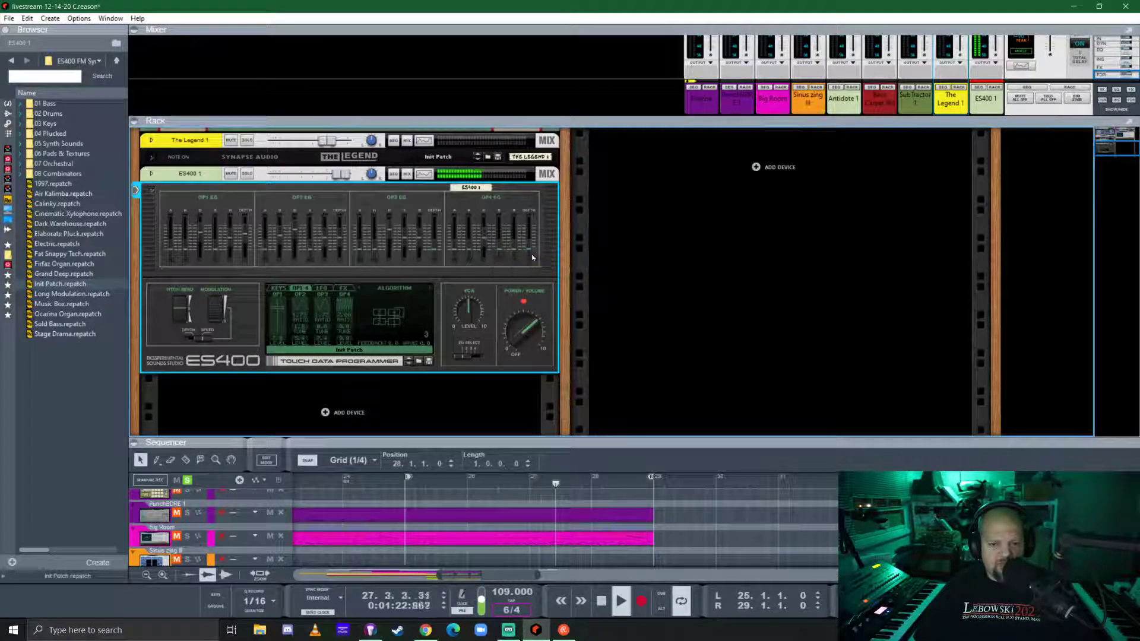
{"action": "left_click_drag", "start_coordinate": [529, 253], "coordinate": [529, 254]}
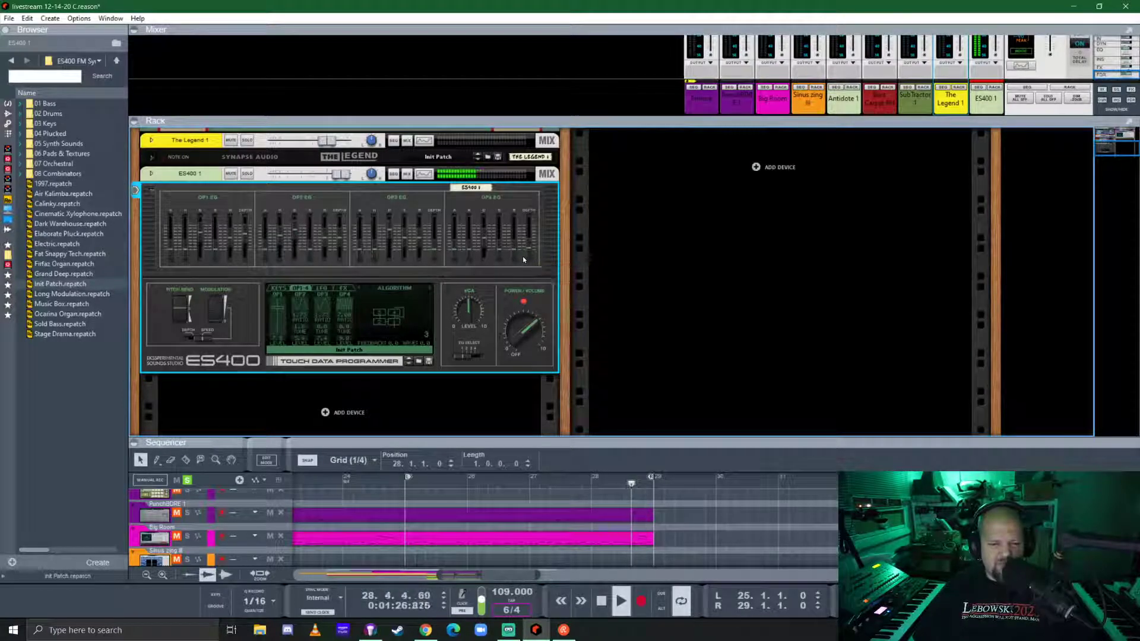
- Adjust the echo mix in the ES400's effects and enable send 1 on its mixer channel
{"action": "left_click", "coordinate": [343, 288]}
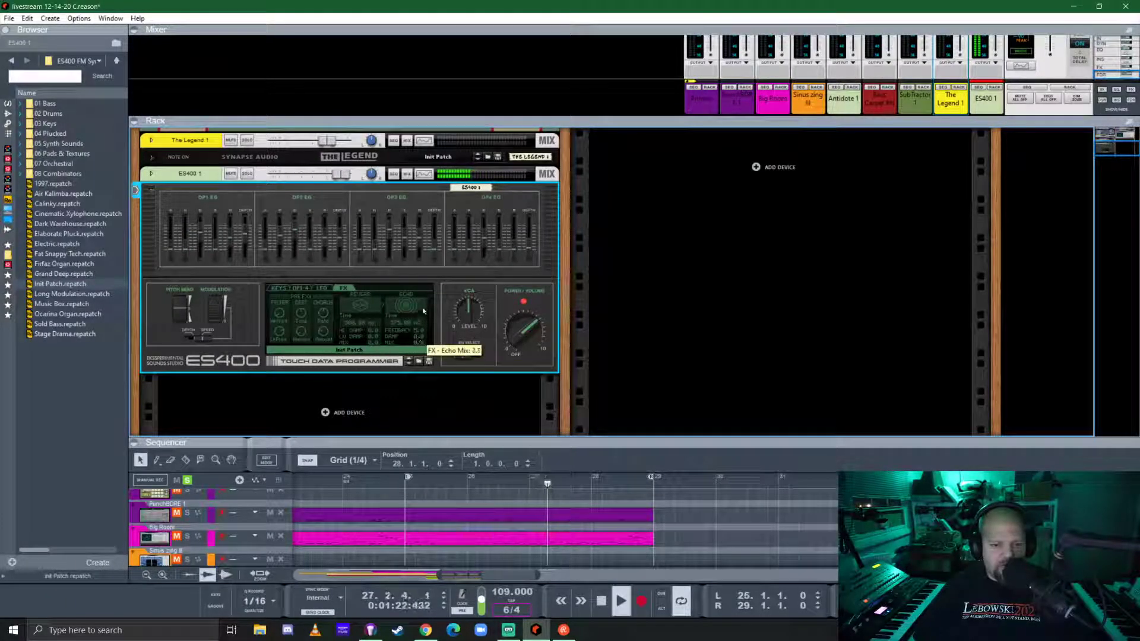
{"action": "left_click_drag", "start_coordinate": [423, 310], "coordinate": [425, 302]}
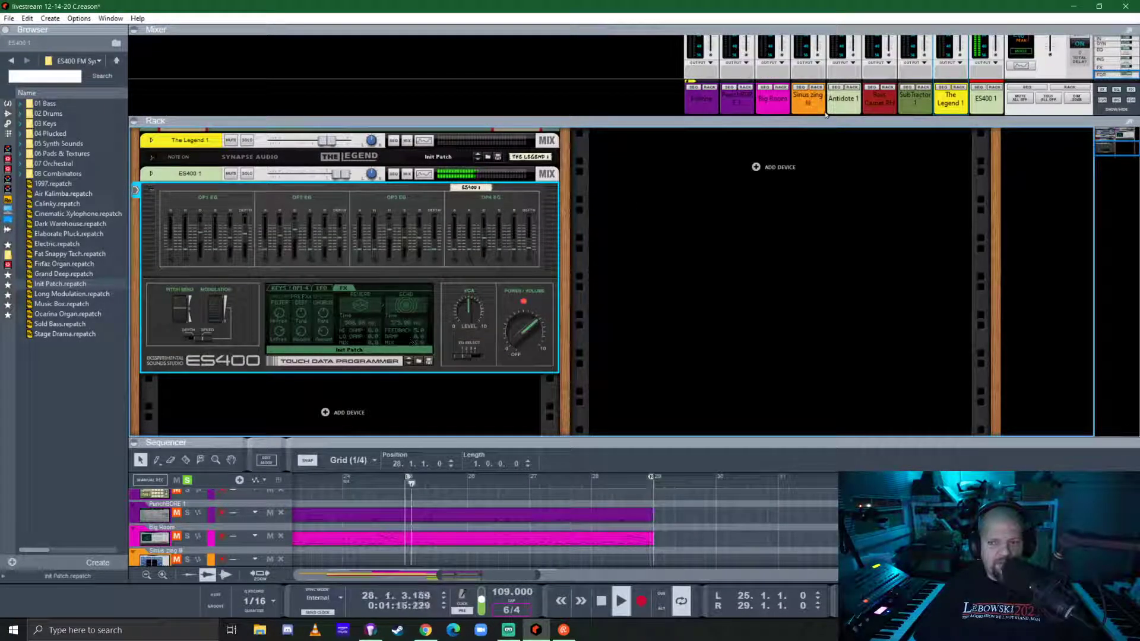
{"action": "left_click_drag", "start_coordinate": [825, 117], "coordinate": [825, 372]}
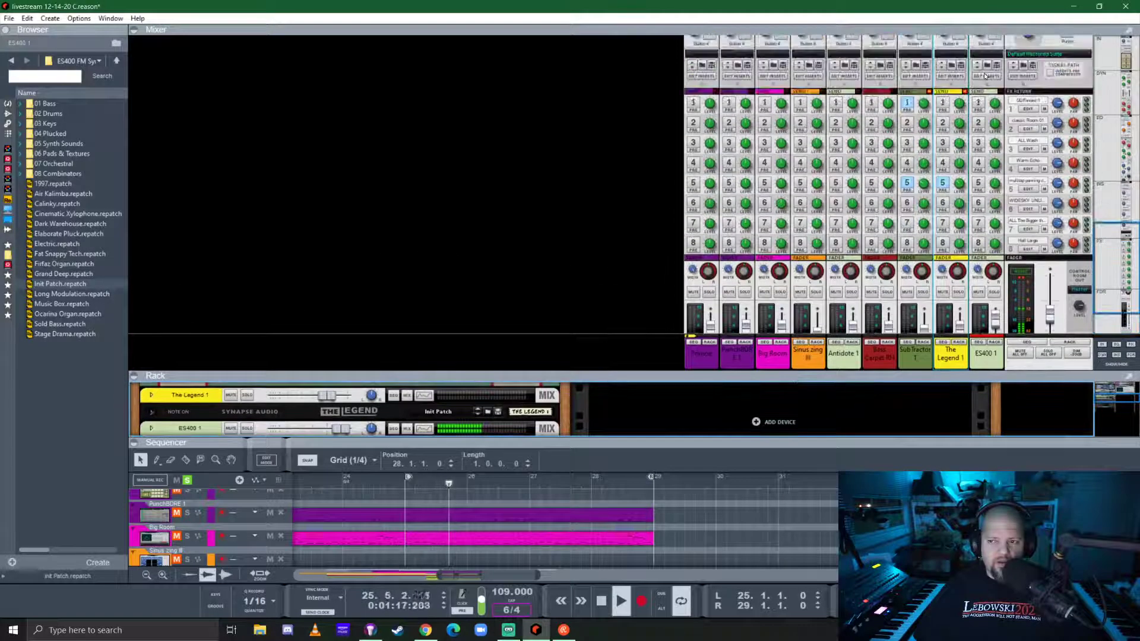
{"action": "left_click", "coordinate": [978, 102]}
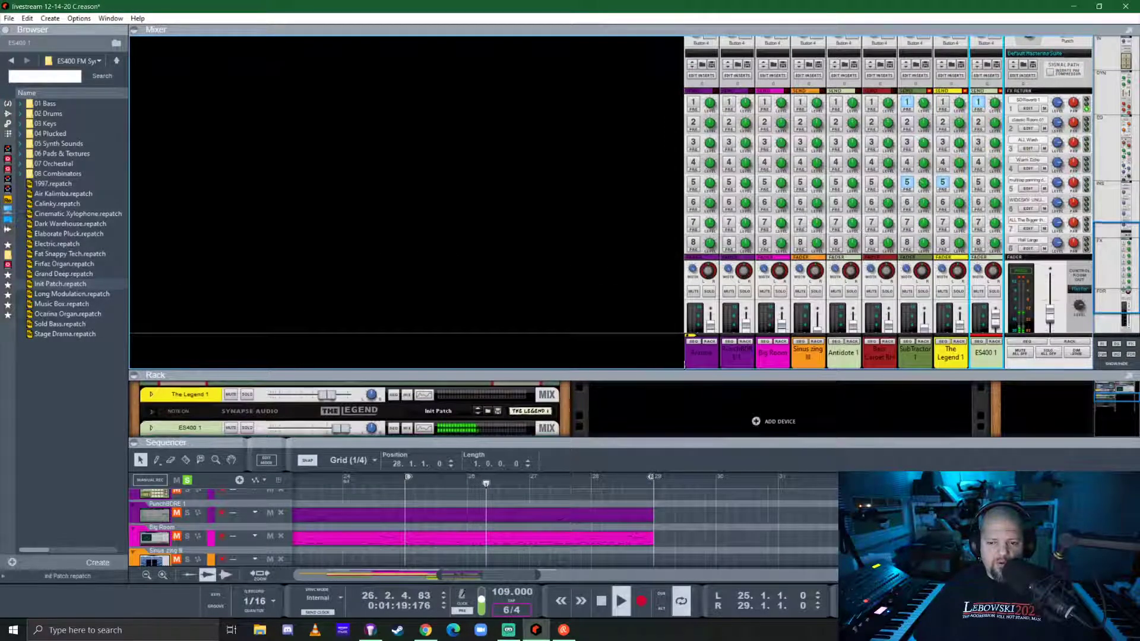
{"action": "left_click_drag", "start_coordinate": [534, 372], "coordinate": [535, 114]}
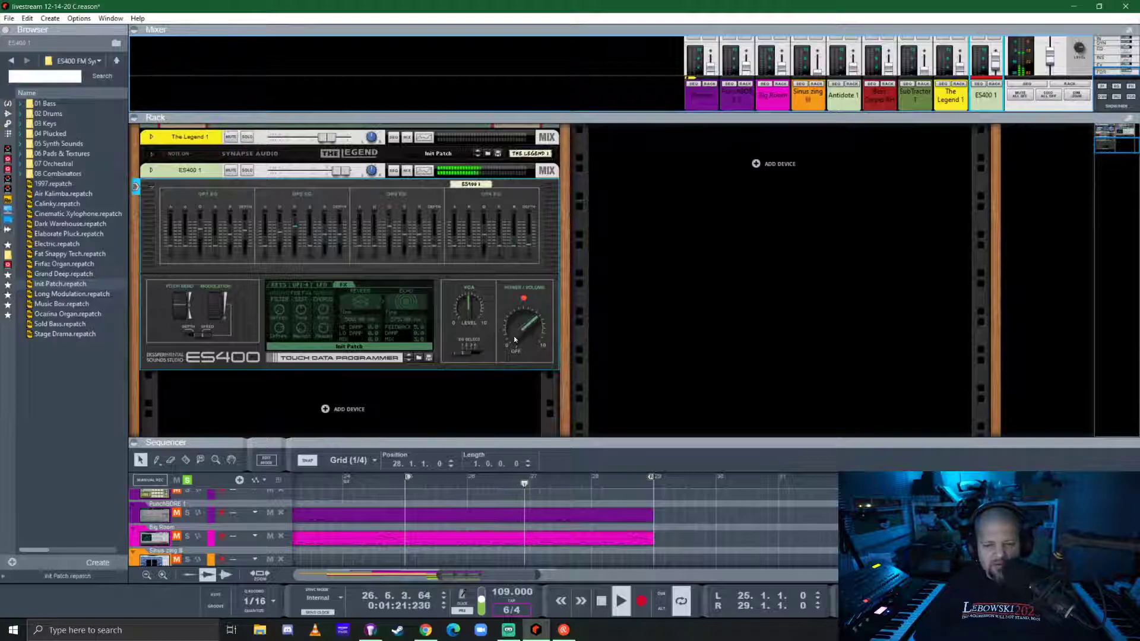
- Adjust the ES400's filter effect and collapse the device in the rack
{"action": "left_click", "coordinate": [219, 308]}
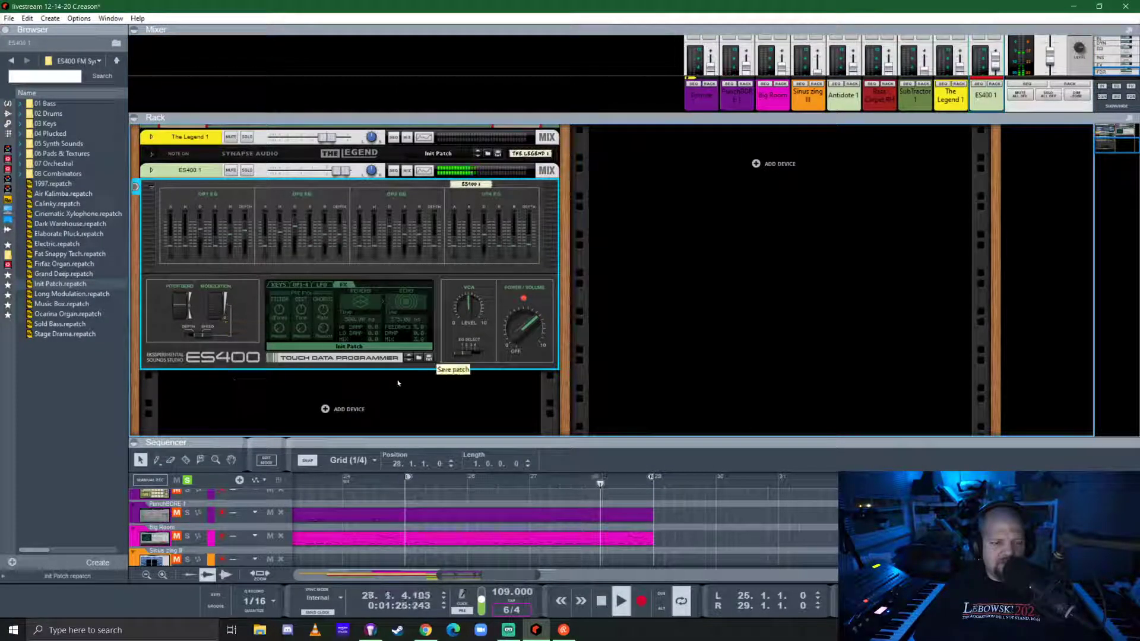
{"action": "mouse_move", "coordinate": [279, 332]}
{"action": "left_mouse_down"}
{"action": "mouse_move", "coordinate": [283, 357]}
{"action": "mouse_move", "coordinate": [291, 323]}
{"action": "mouse_move", "coordinate": [288, 335]}
{"action": "left_mouse_up"}
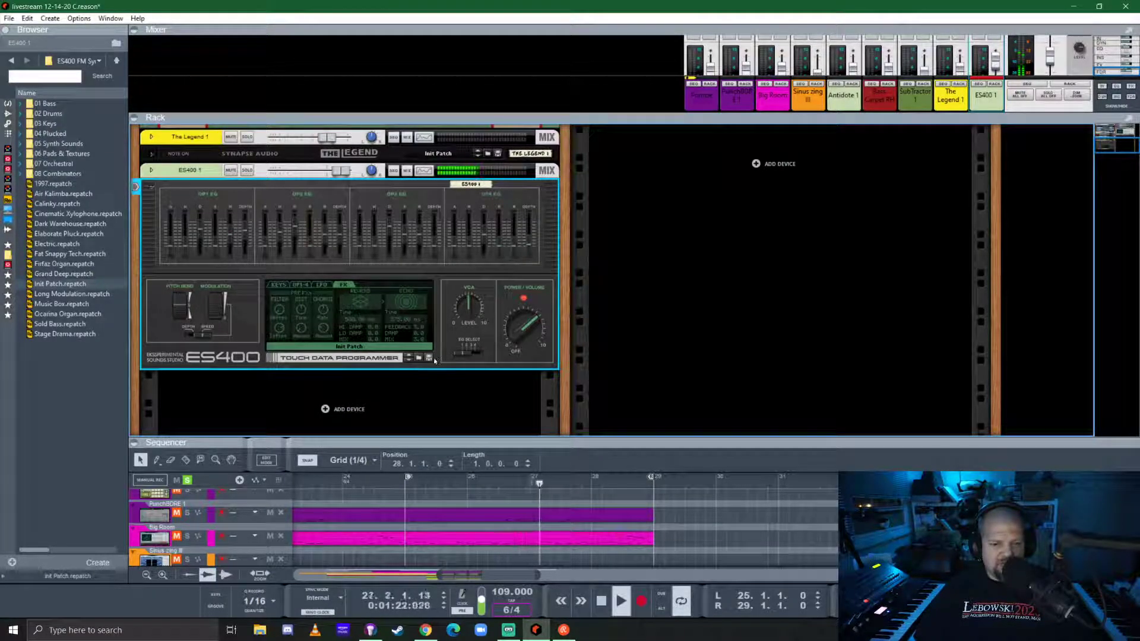
{"action": "left_click", "coordinate": [151, 187]}
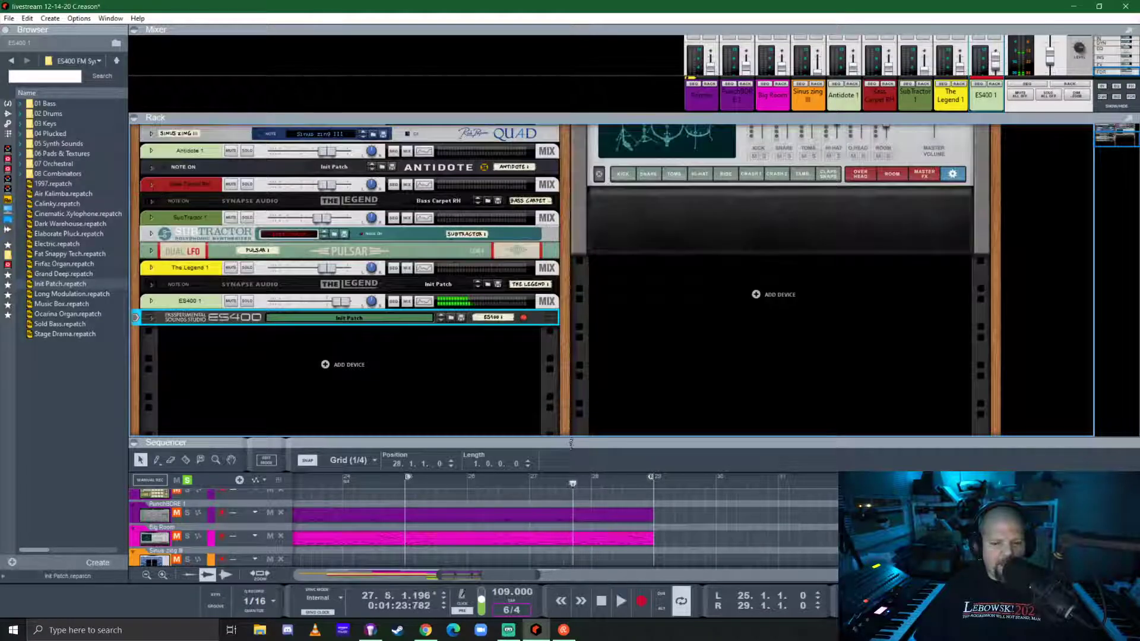
- Unsolo the ES400 track, play the full arrangement from about bar 21, and enlarge the rack
{"action": "left_click_drag", "start_coordinate": [514, 438], "coordinate": [514, 250]}
{"action": "scroll", "coordinate": [514, 414], "scroll_direction": "down", "scroll_amount": 3}
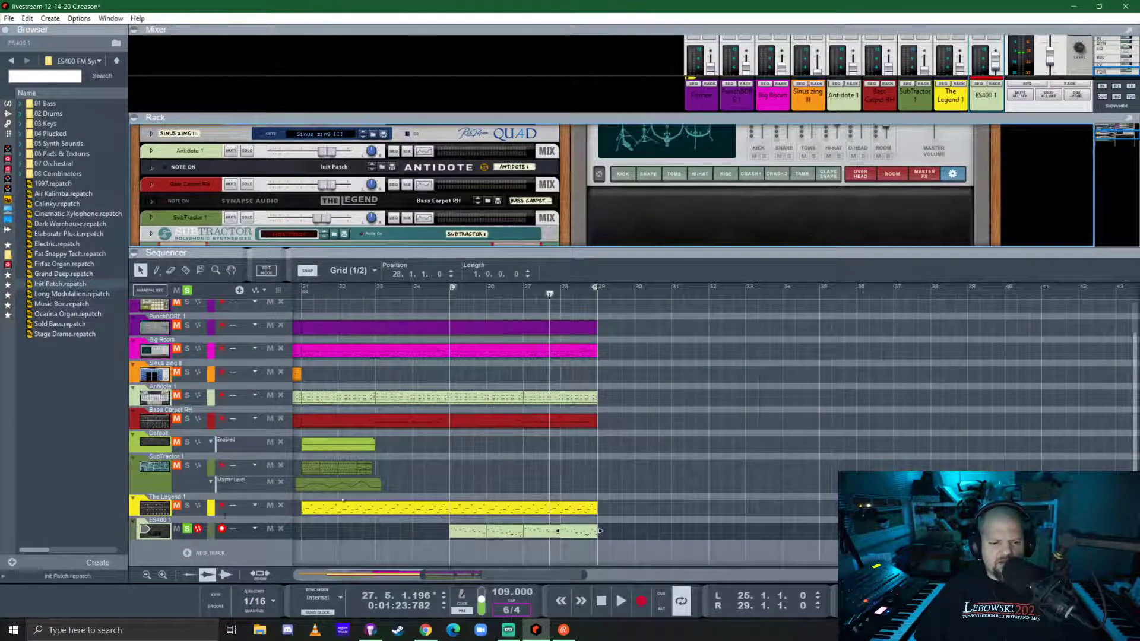
{"action": "left_click", "coordinate": [189, 530]}
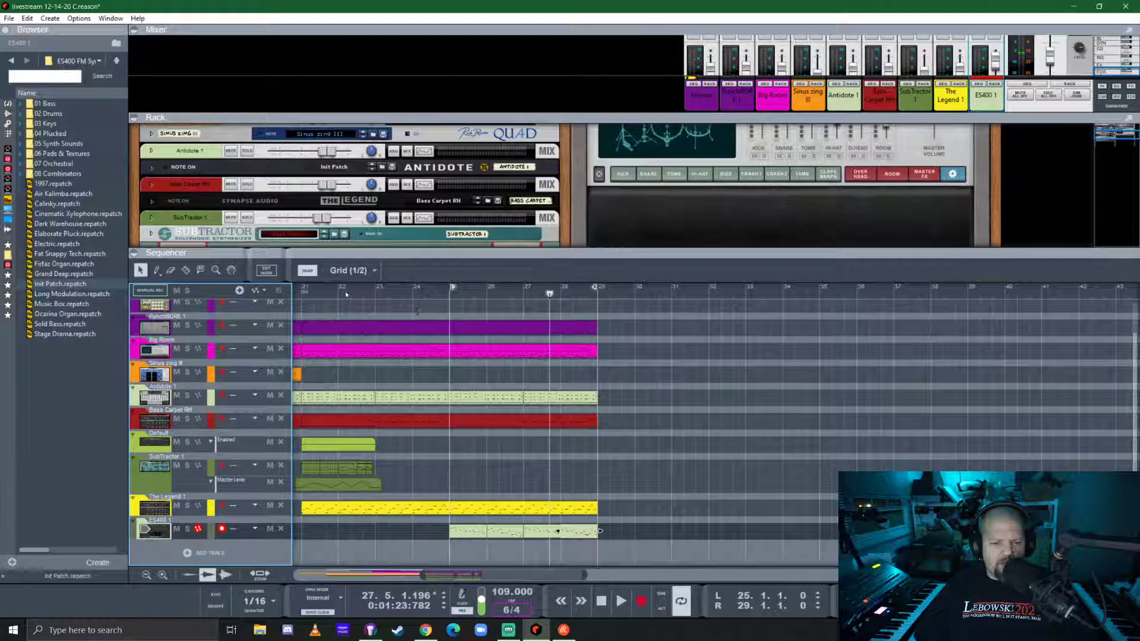
{"action": "left_click", "coordinate": [310, 291]}
{"action": "key", "text": "space"}
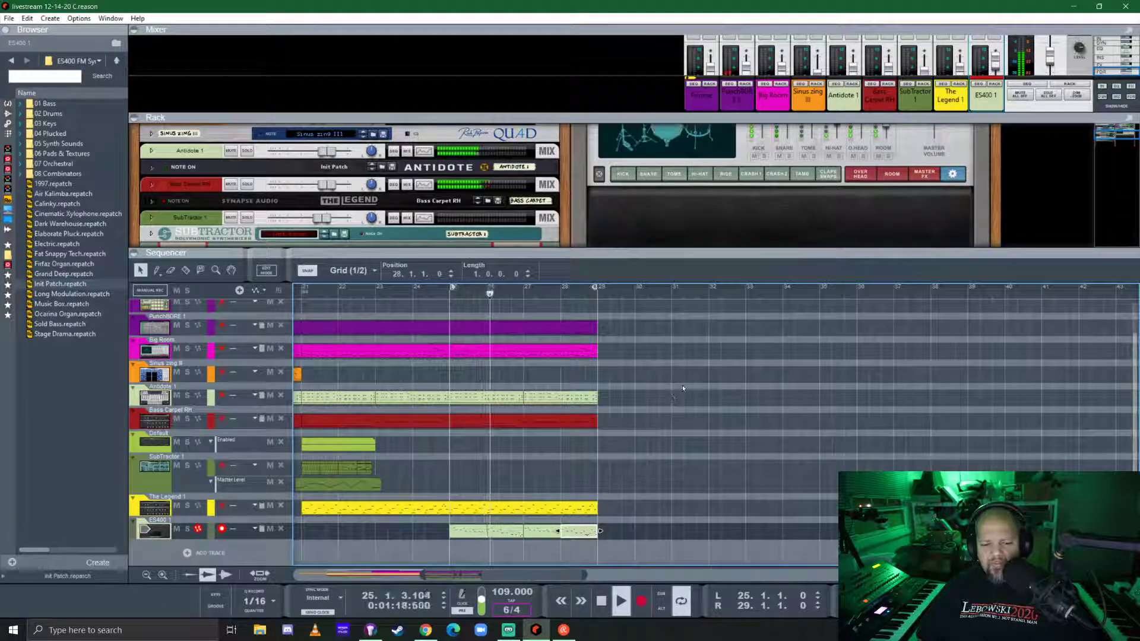
{"action": "left_click_drag", "start_coordinate": [674, 256], "coordinate": [674, 431]}
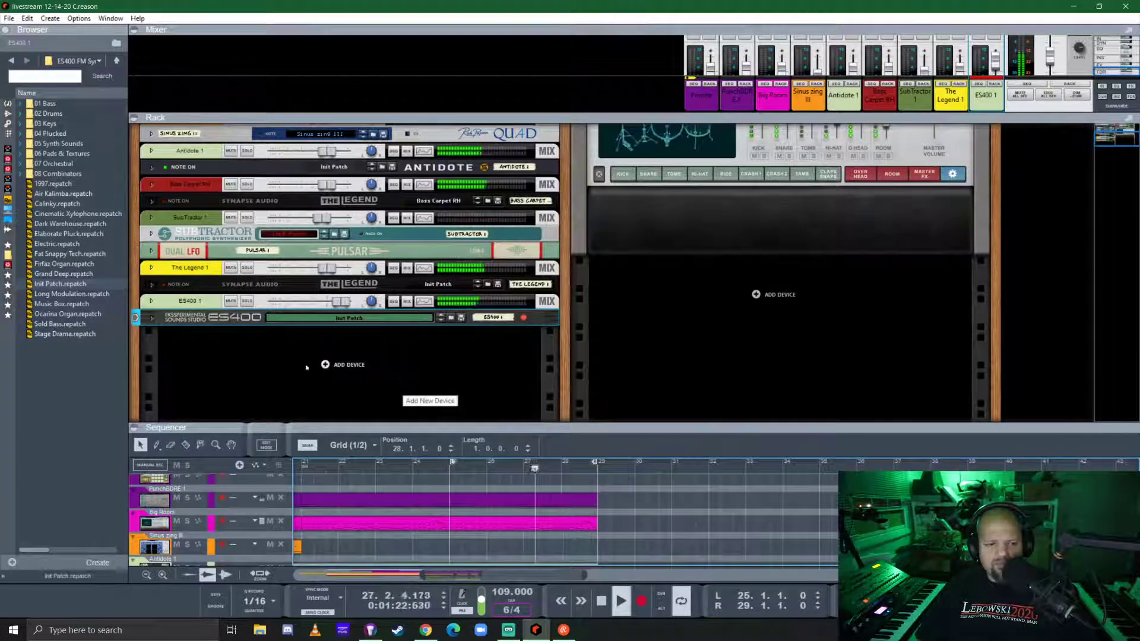
- Try to patch a cable from the ES400's rear-panel jacks, and collapse the device in the rack
{"action": "left_click", "coordinate": [152, 318]}
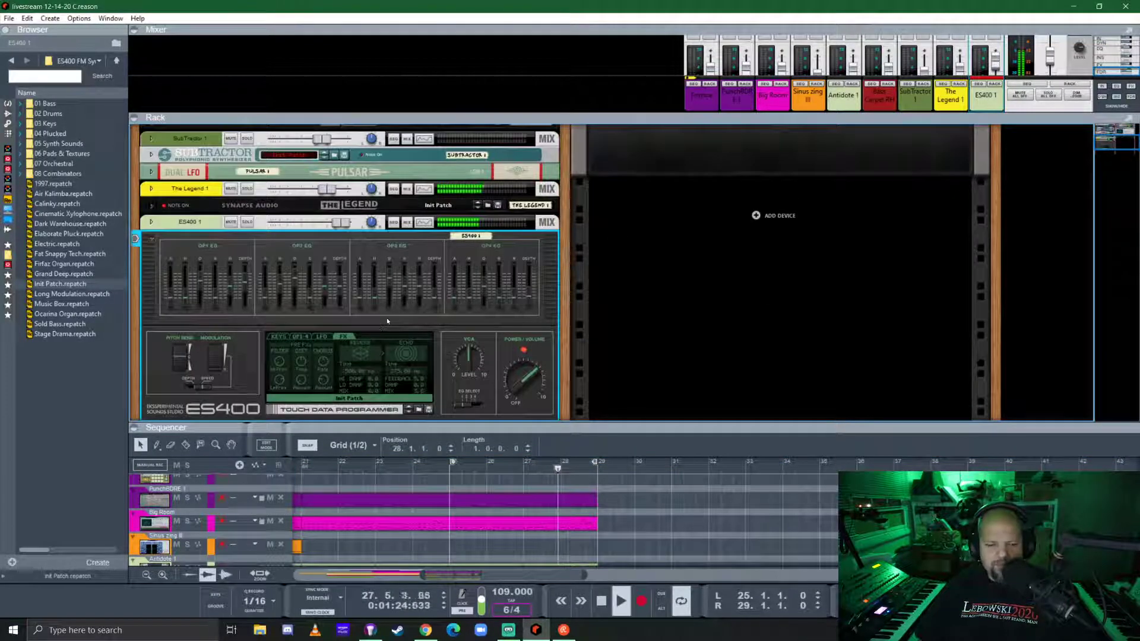
{"action": "key", "text": "Tab"}
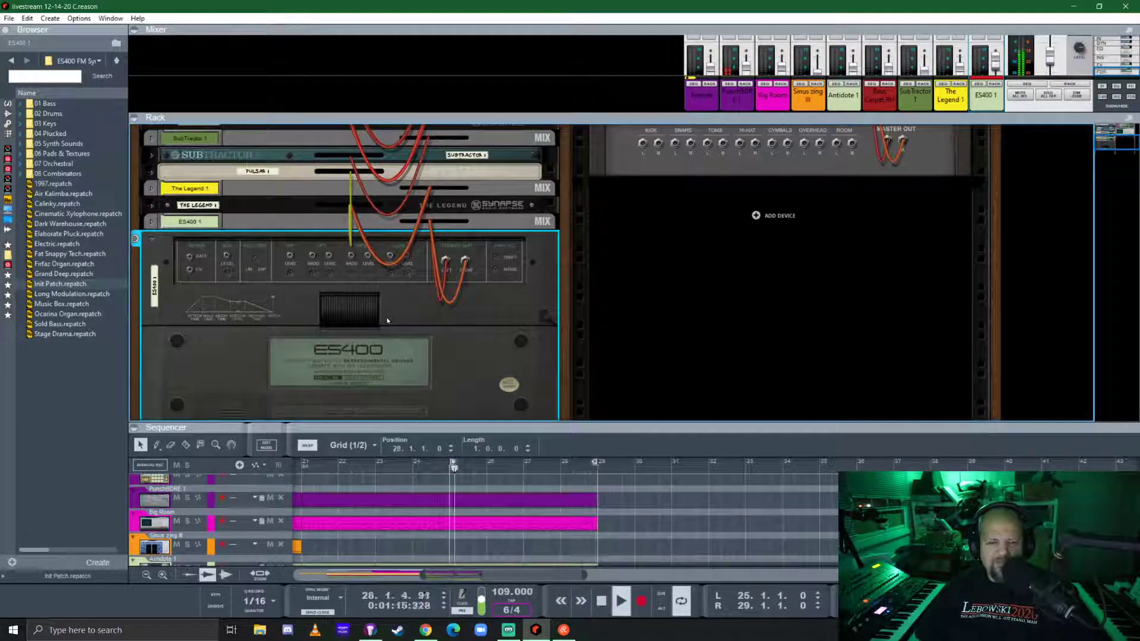
{"action": "left_click_drag", "start_coordinate": [495, 257], "coordinate": [529, 136]}
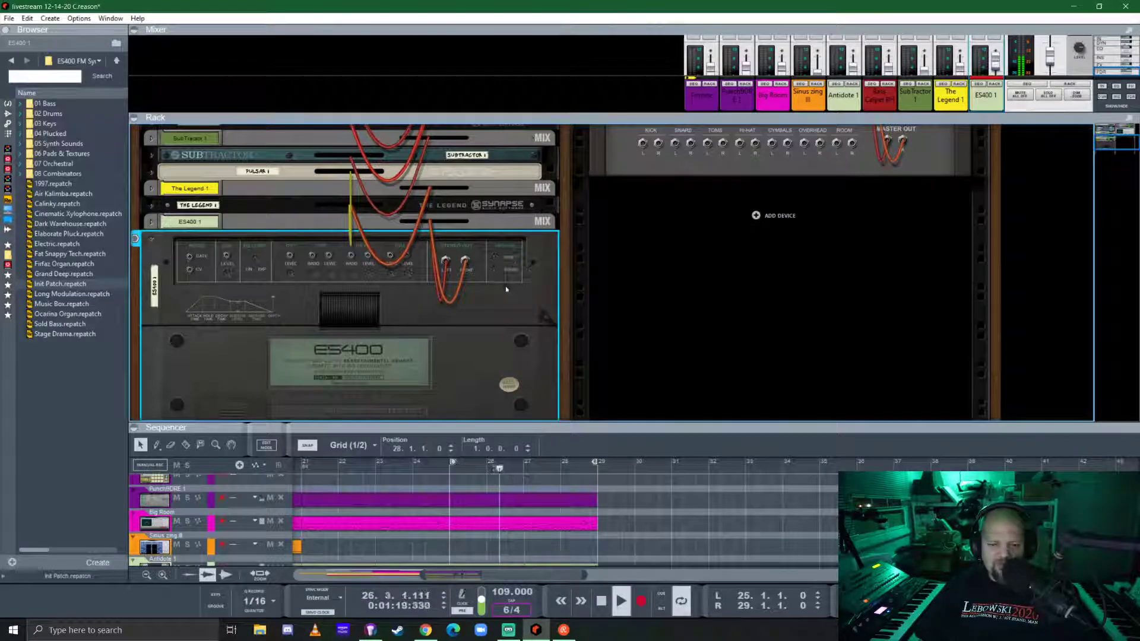
{"action": "left_click_drag", "start_coordinate": [518, 188], "coordinate": [518, 188]}
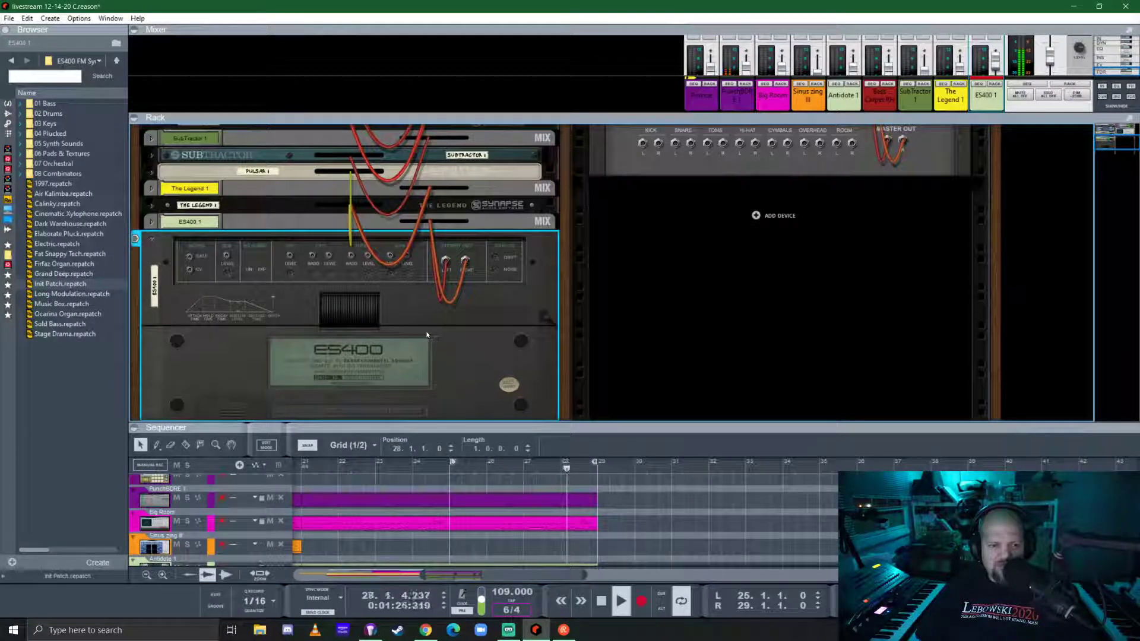
{"action": "key", "text": "Tab"}
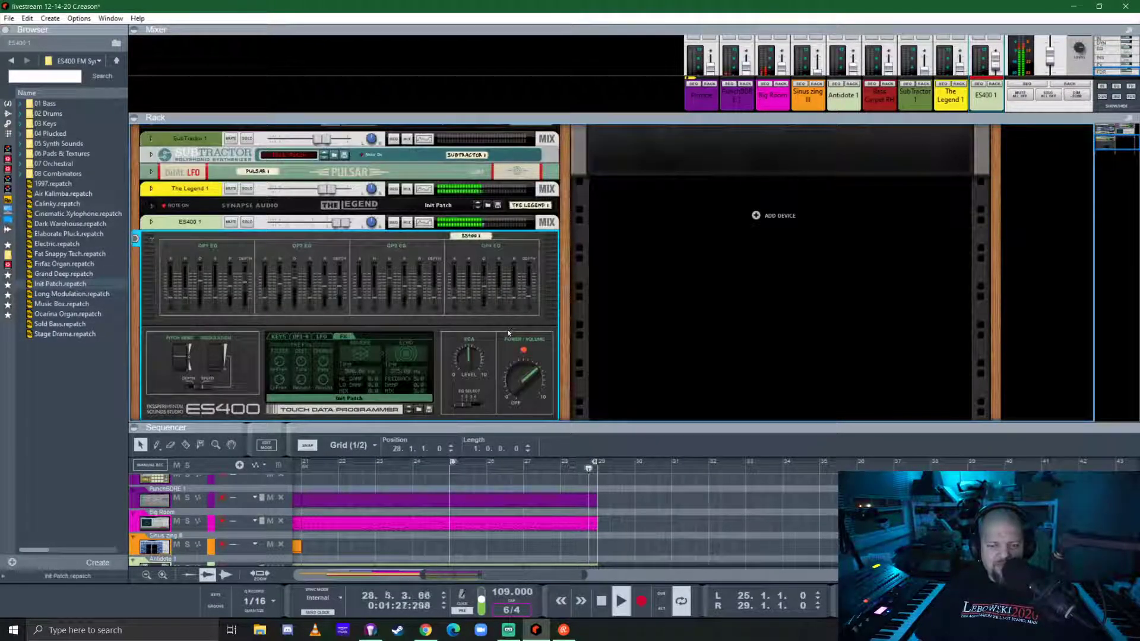
{"action": "left_click_drag", "start_coordinate": [667, 423], "coordinate": [667, 384]}
{"action": "left_click", "coordinate": [148, 240]}
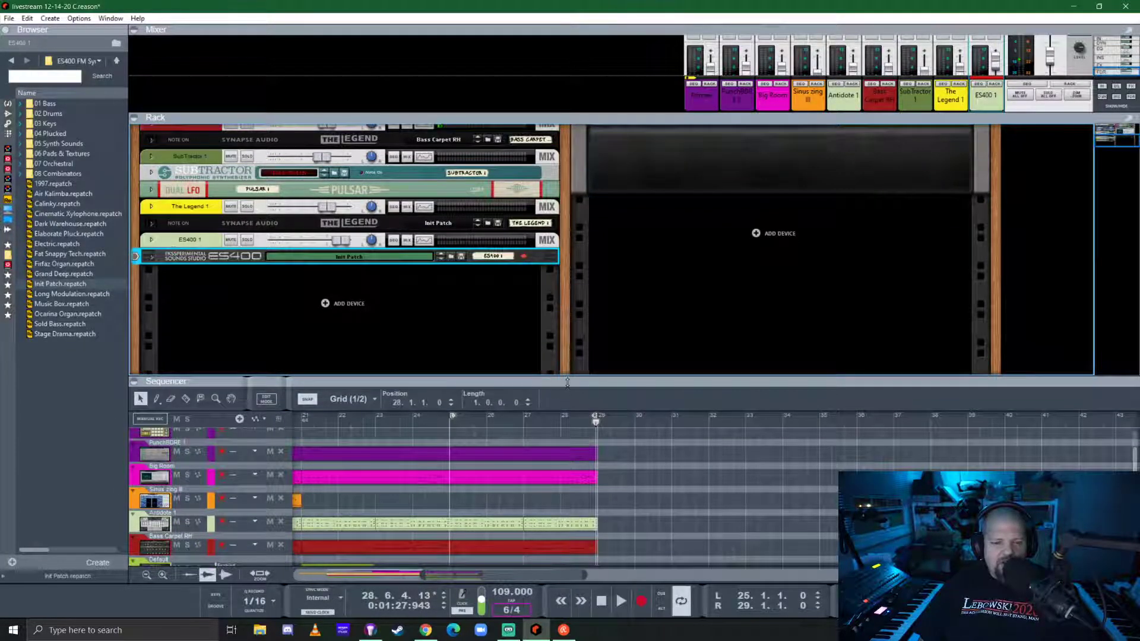
- Enlarge the sequencer to show all tracks and play the arrangement from bar 5
{"action": "left_click_drag", "start_coordinate": [567, 382], "coordinate": [567, 131]}
{"action": "scroll", "coordinate": [497, 368], "scroll_direction": "down", "scroll_amount": 2}
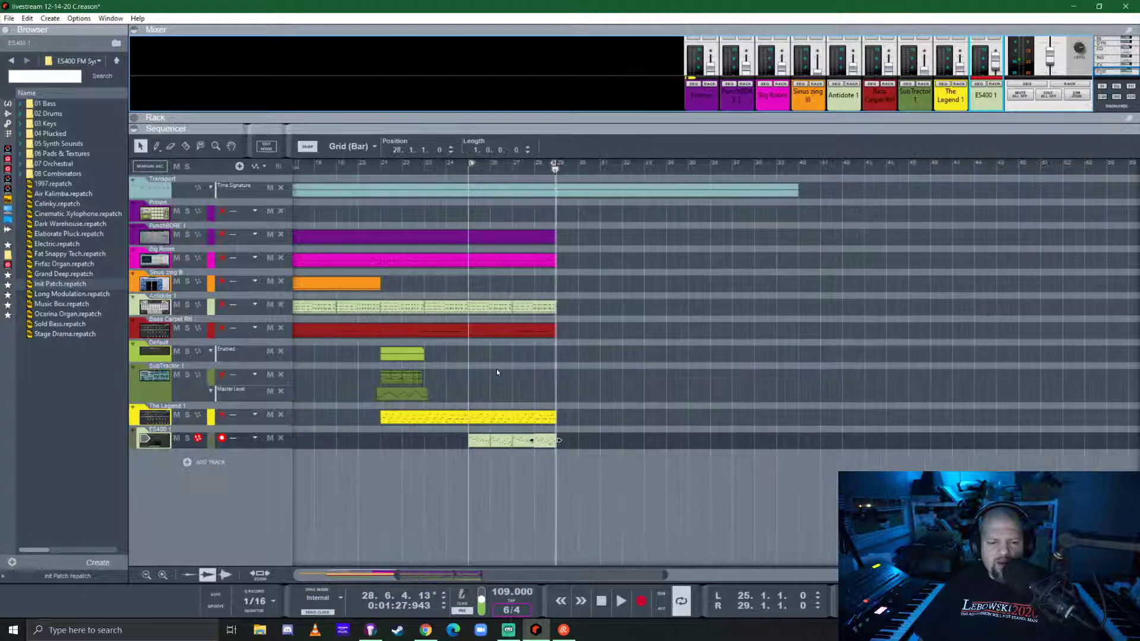
{"action": "scroll", "coordinate": [497, 368], "scroll_direction": "down", "scroll_amount": 3}
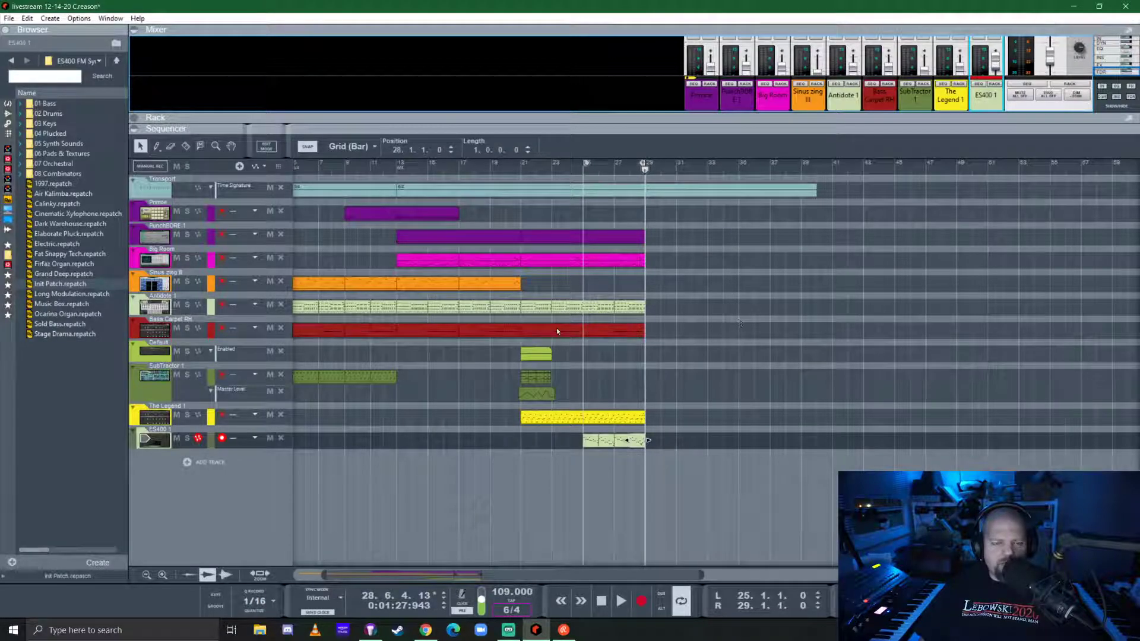
{"action": "scroll", "coordinate": [557, 331], "scroll_direction": "down", "scroll_amount": 1}
{"action": "left_click", "coordinate": [422, 169]}
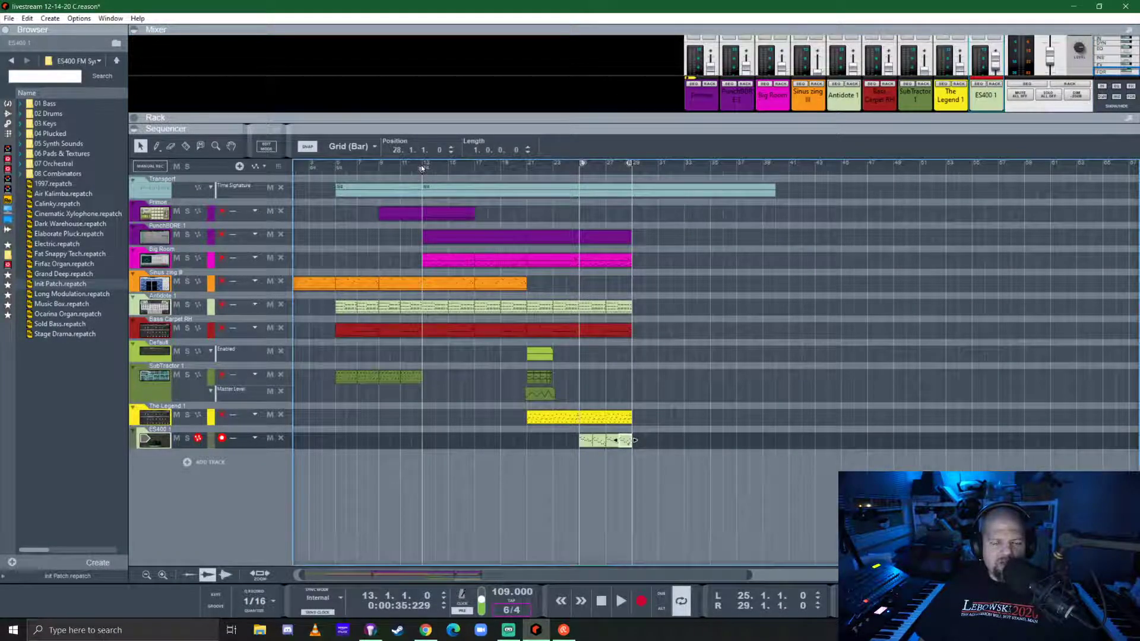
{"action": "left_click", "coordinate": [335, 169]}
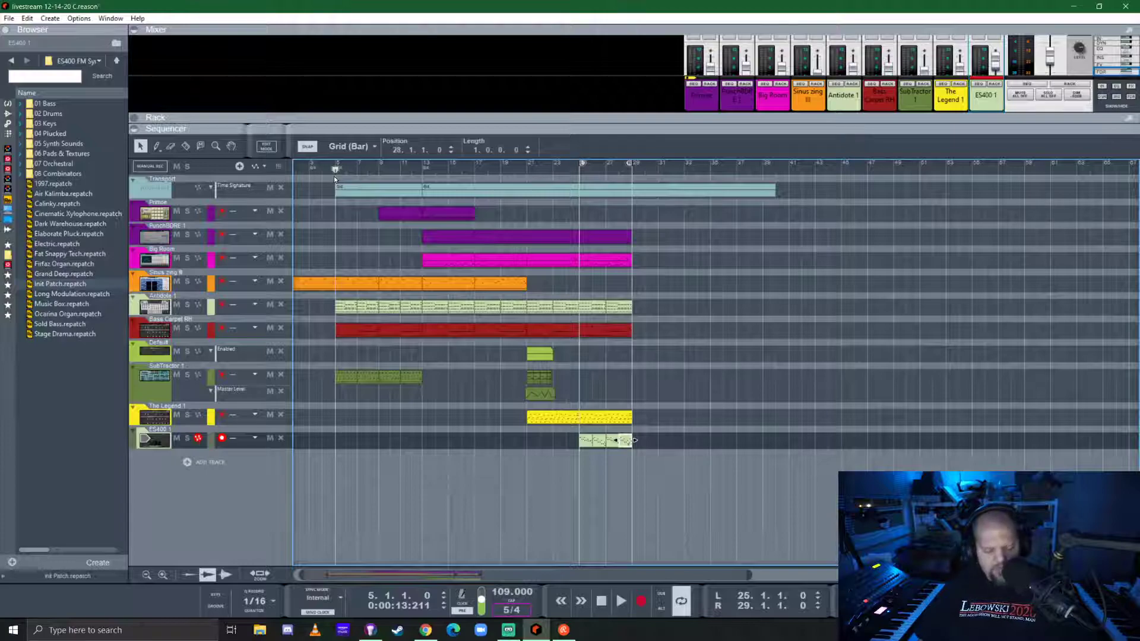
{"action": "key", "text": "space"}
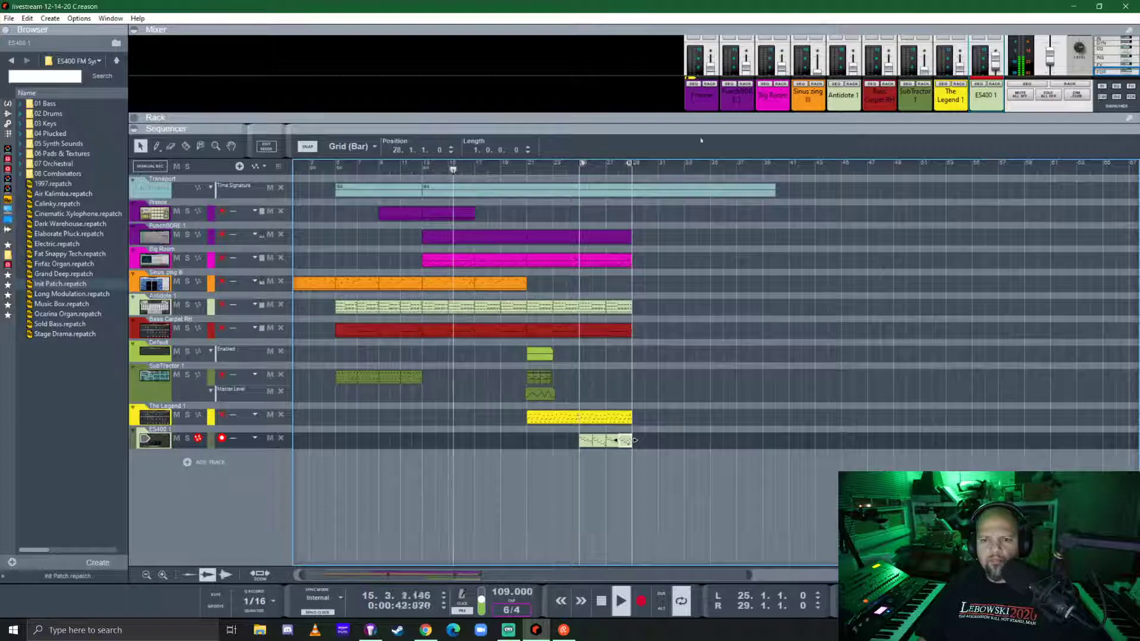
- Mute the kick in the Big Room drum kit and replay the arrangement from about bar 11
{"action": "key", "text": "F6"}
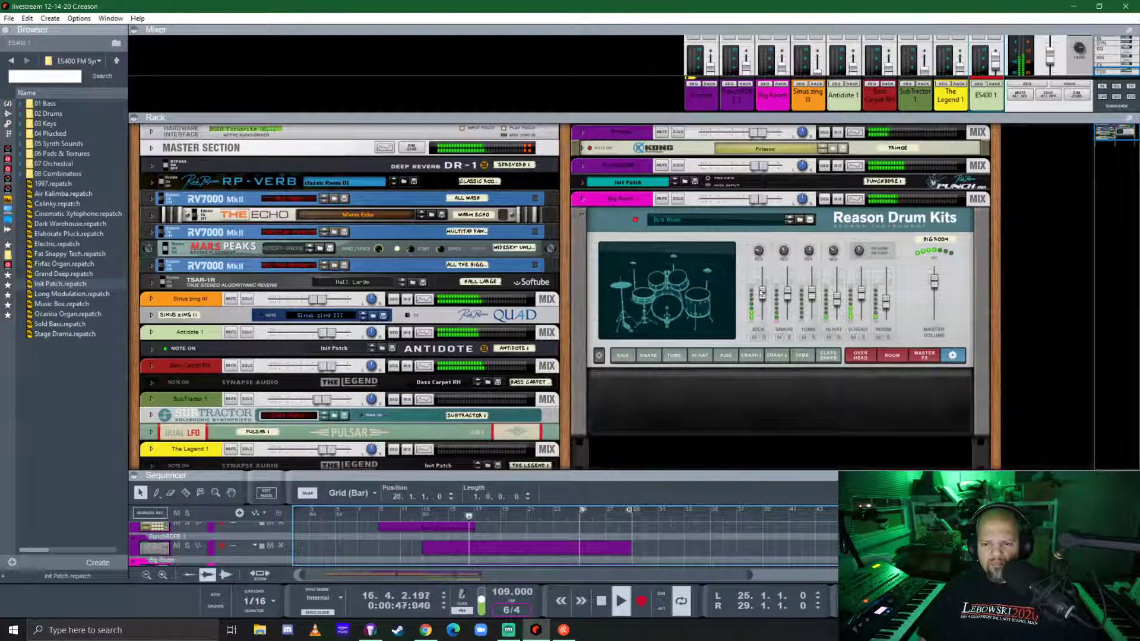
{"action": "left_click", "coordinate": [687, 247]}
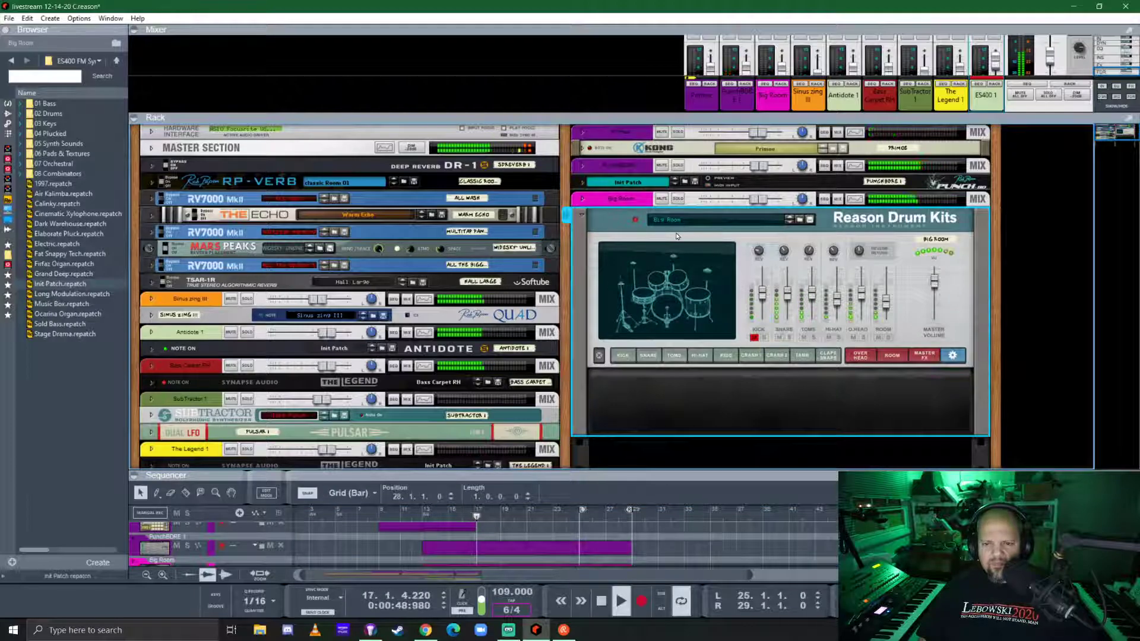
{"action": "key", "text": "space"}
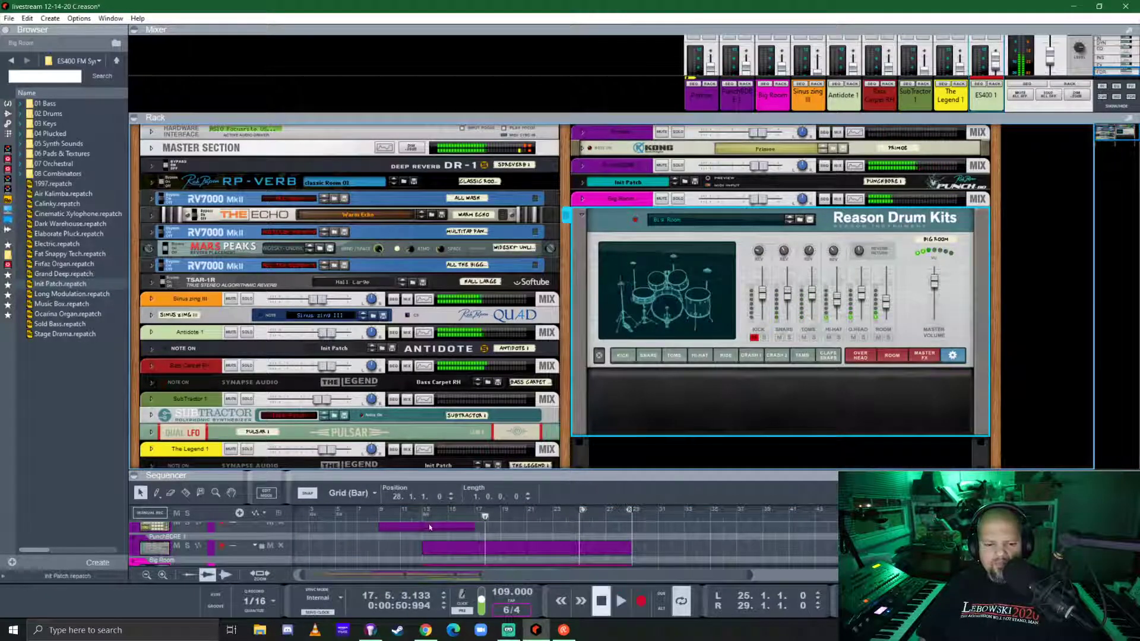
{"action": "left_click", "coordinate": [402, 515]}
{"action": "key", "text": "space"}
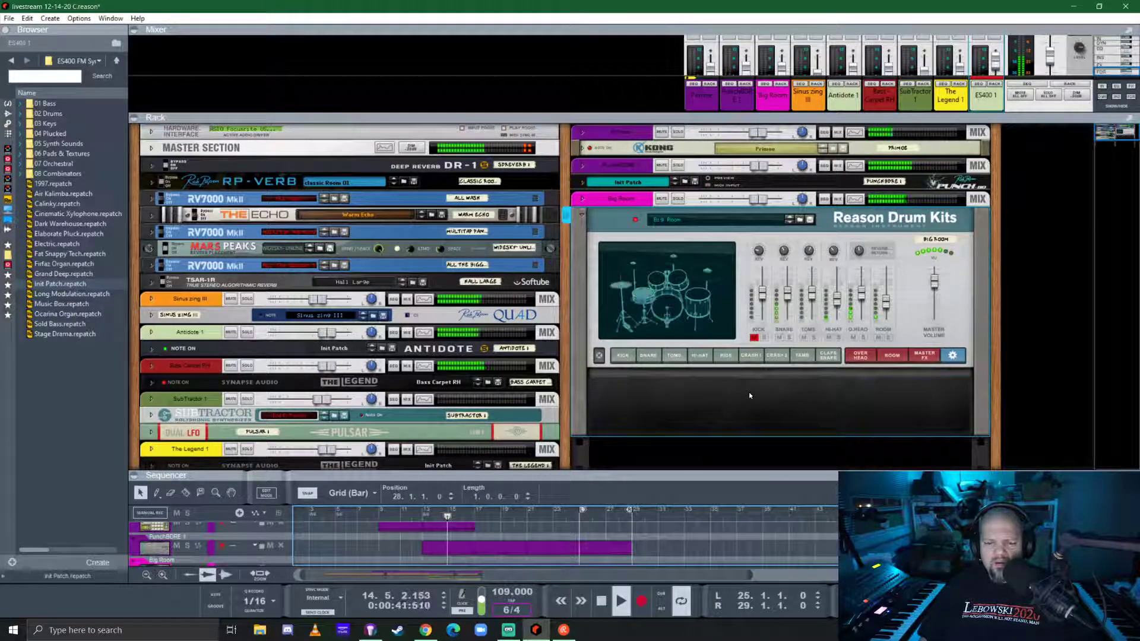
- Compare the Big Room kick muted and unmuted during playback, leave it unmuted, lower its level, and stop playback
{"action": "left_click", "coordinate": [754, 338]}
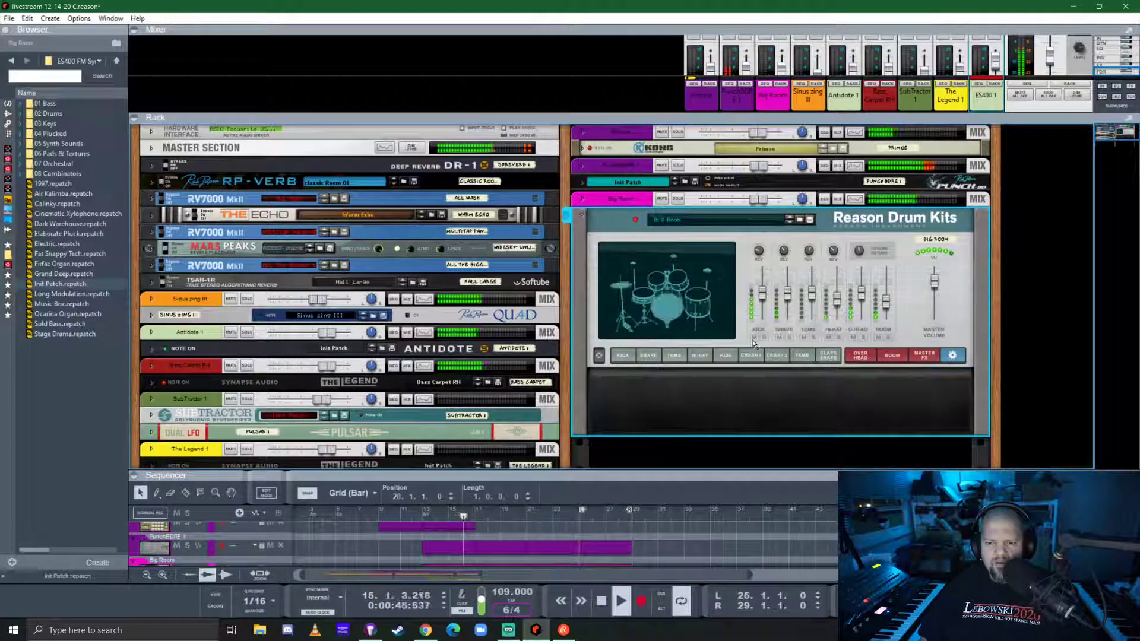
{"action": "left_click", "coordinate": [754, 340]}
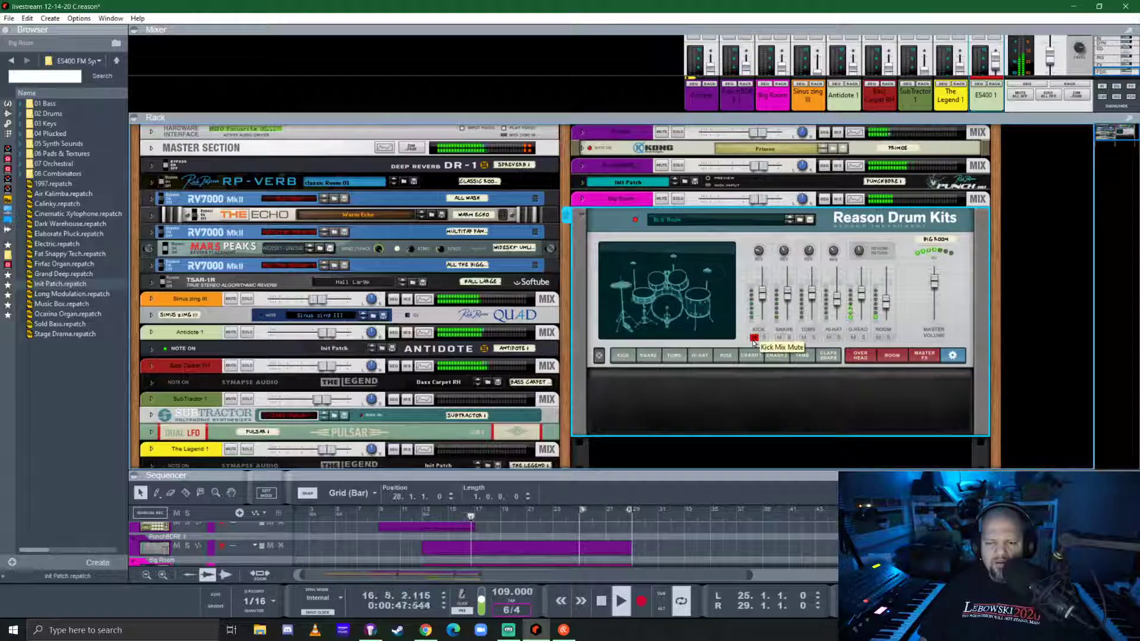
{"action": "left_click", "coordinate": [754, 338]}
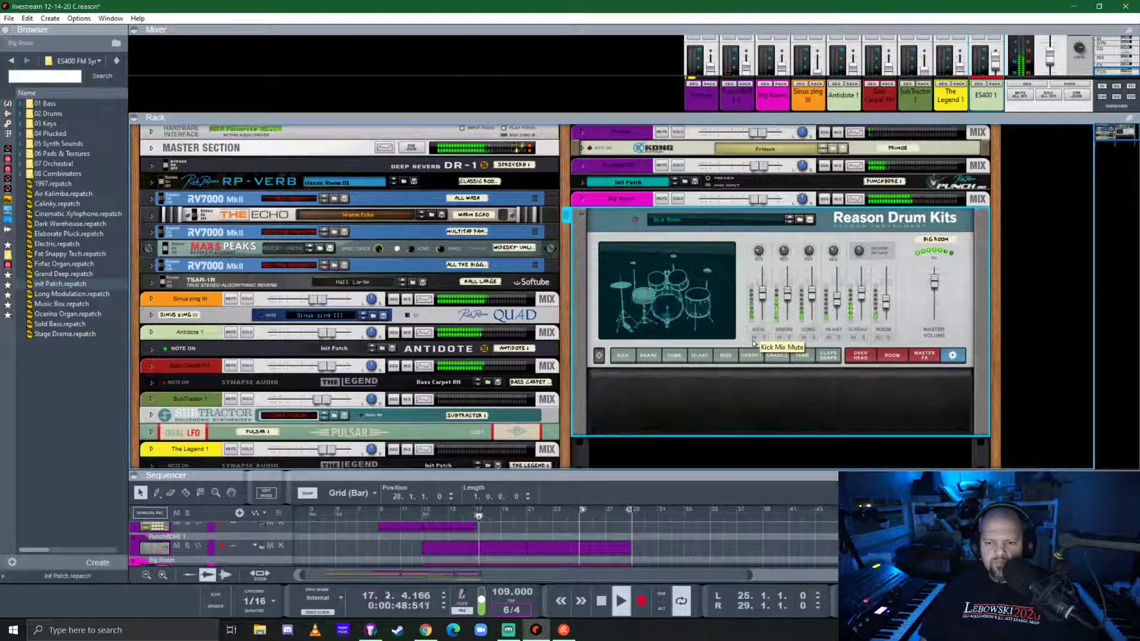
{"action": "left_click", "coordinate": [754, 338]}
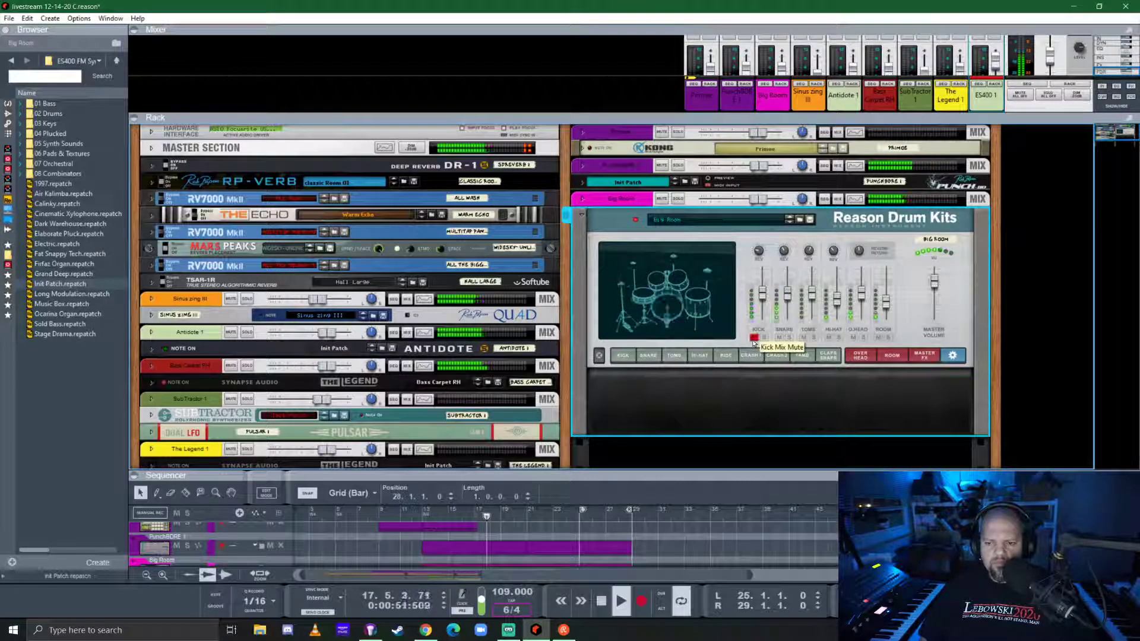
{"action": "left_click", "coordinate": [754, 338]}
{"action": "left_click_drag", "start_coordinate": [762, 293], "coordinate": [761, 307]}
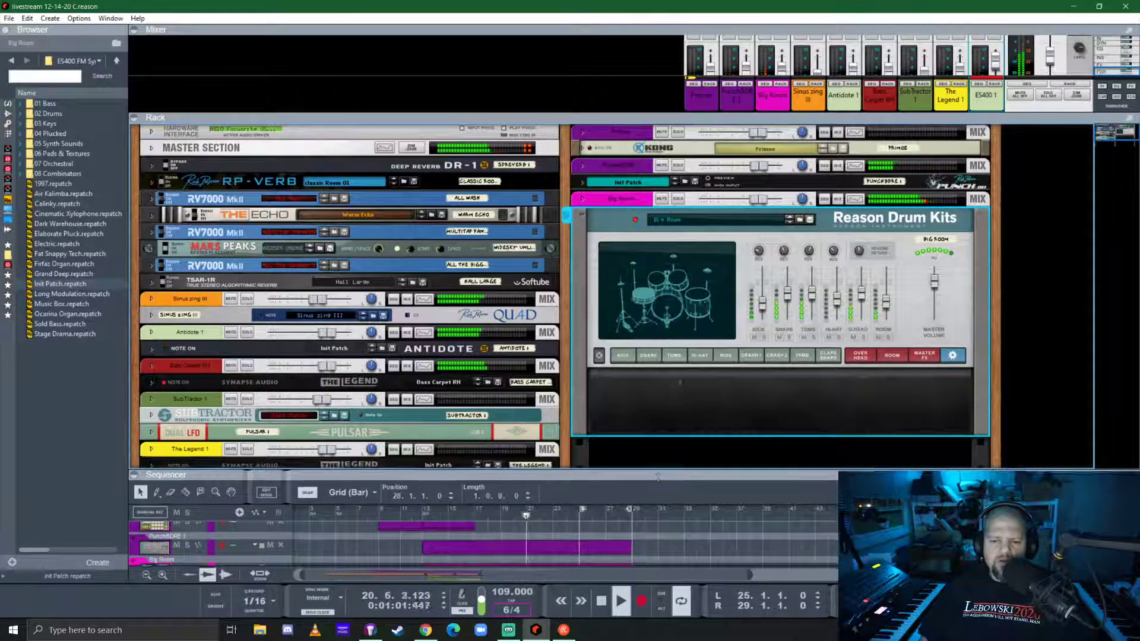
{"action": "left_click_drag", "start_coordinate": [658, 476], "coordinate": [657, 276]}
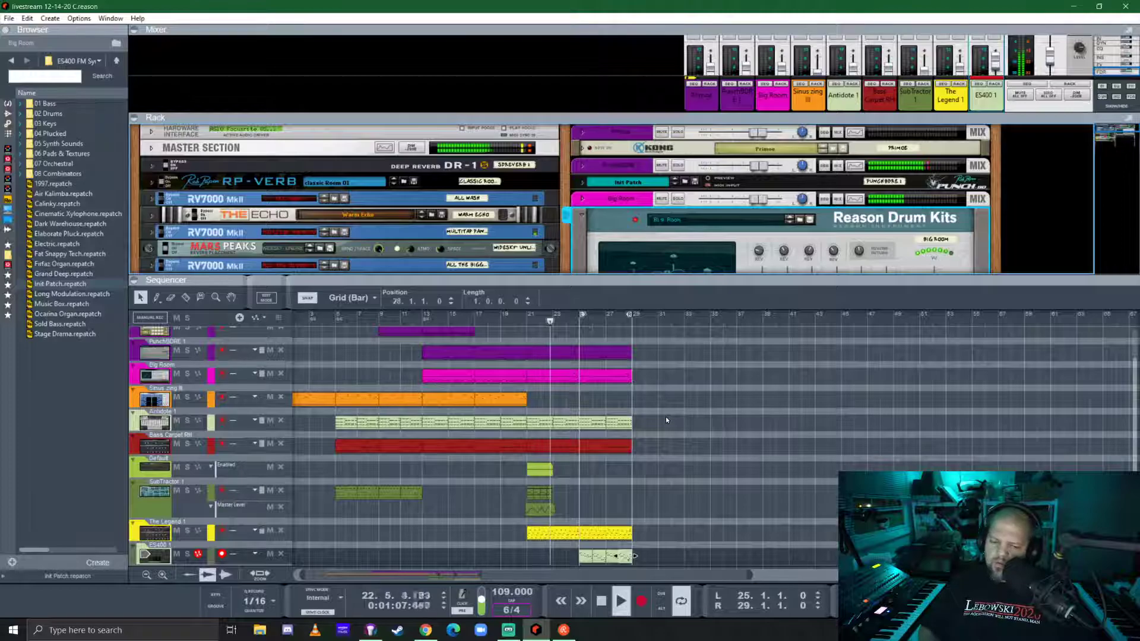
{"action": "key", "text": "space"}
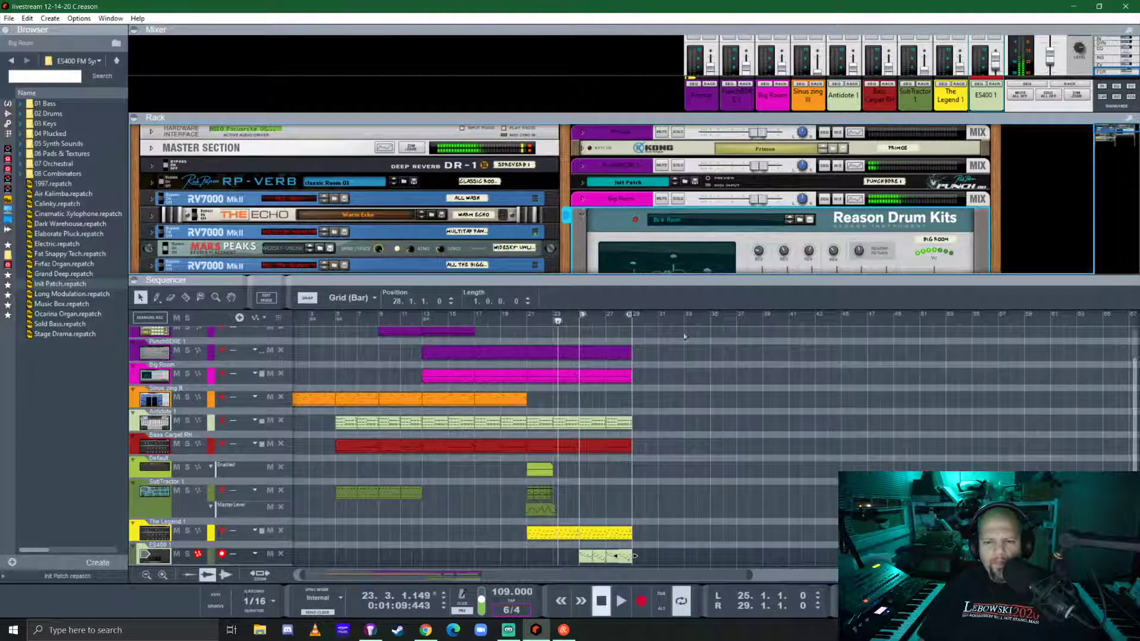
- Add a second SubTractor Analog Synthesizer above SubTractor 1 in the rack and reset the device
{"action": "left_click_drag", "start_coordinate": [692, 280], "coordinate": [667, 436]}
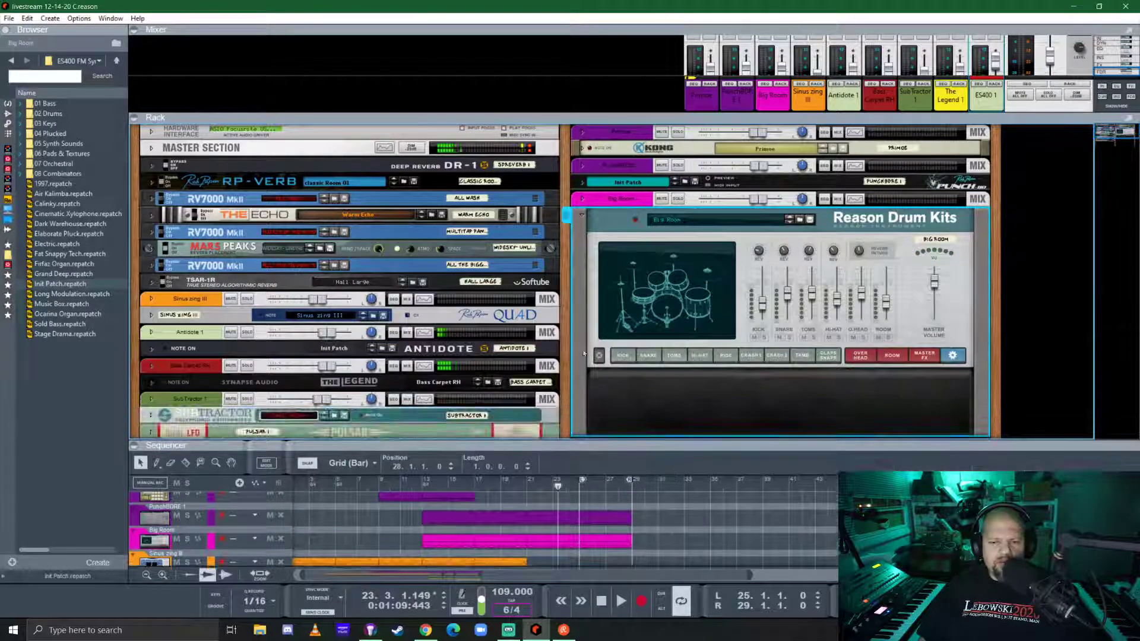
{"action": "scroll", "coordinate": [570, 297], "scroll_direction": "down", "scroll_amount": 5}
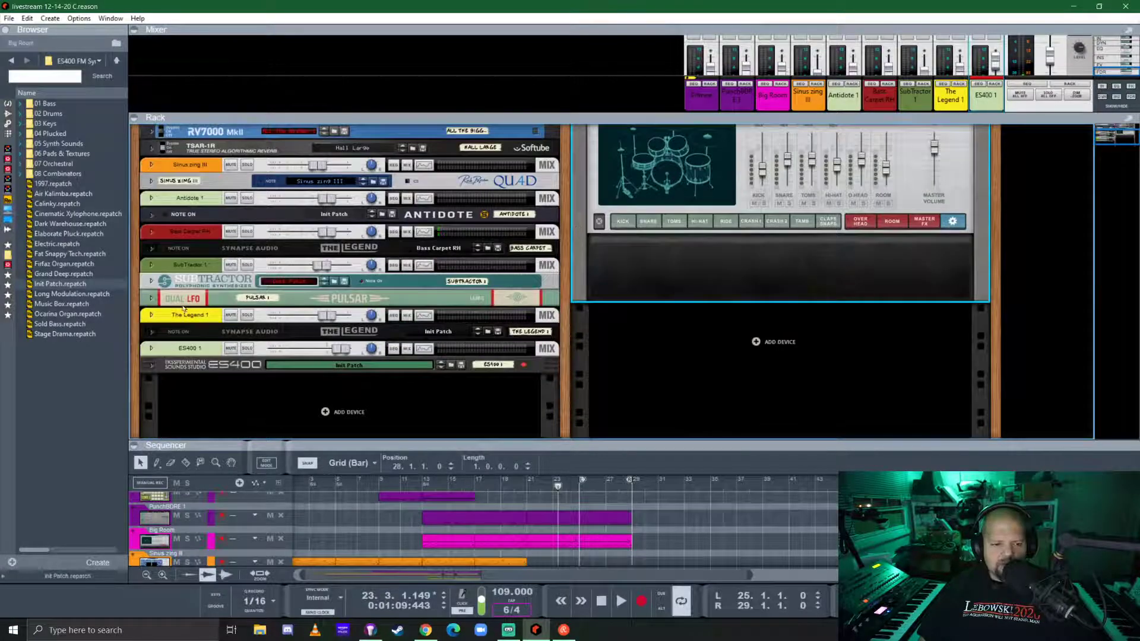
{"action": "left_click", "coordinate": [183, 265]}
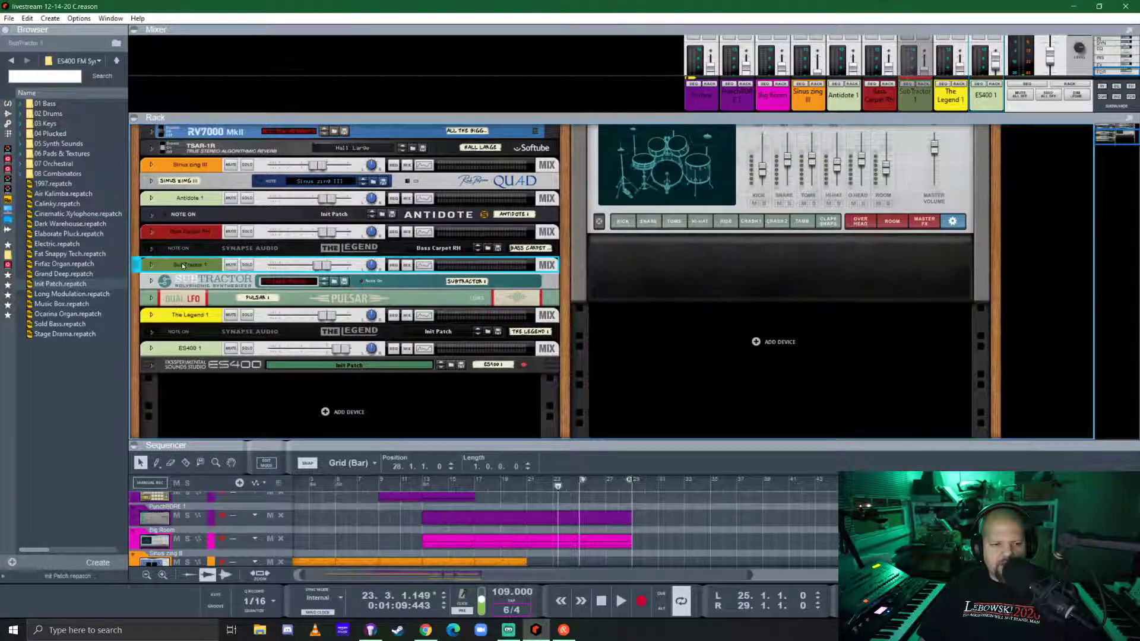
{"action": "left_click", "coordinate": [8, 103]}
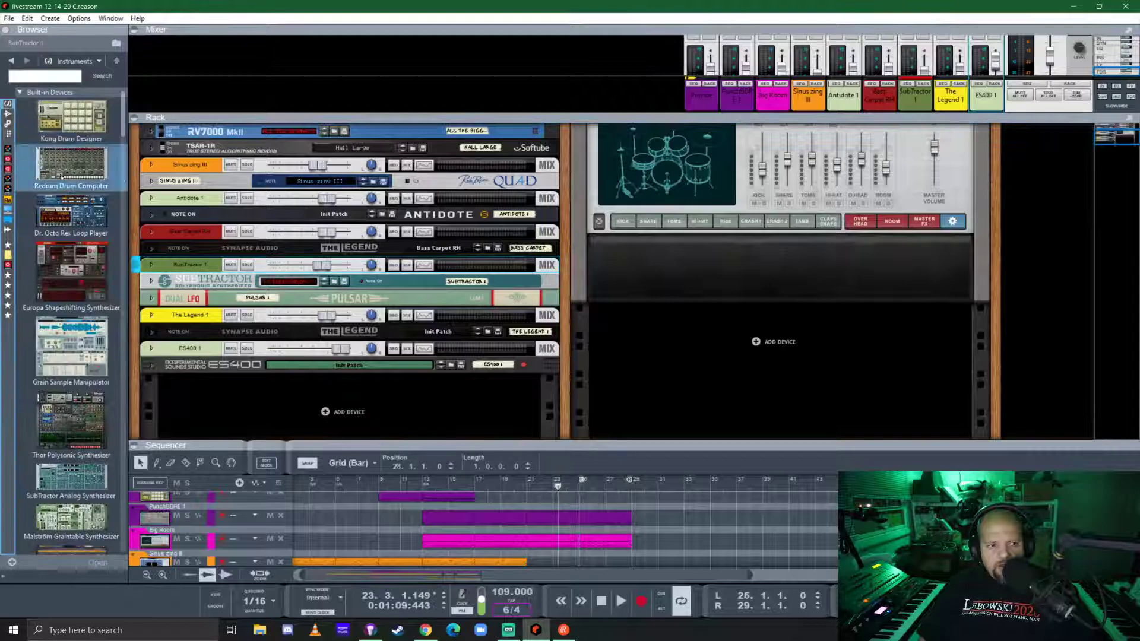
{"action": "mouse_move", "coordinate": [76, 478]}
{"action": "left_mouse_down"}
{"action": "mouse_move", "coordinate": [273, 235]}
{"action": "mouse_move", "coordinate": [277, 252]}
{"action": "left_mouse_up"}
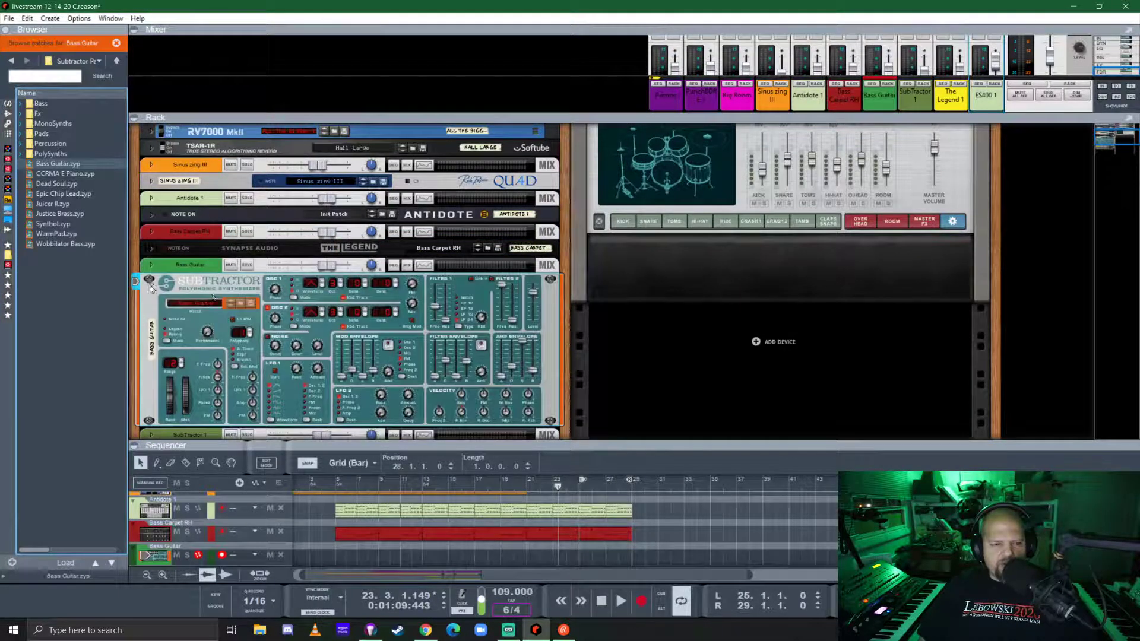
{"action": "right_click", "coordinate": [214, 283]}
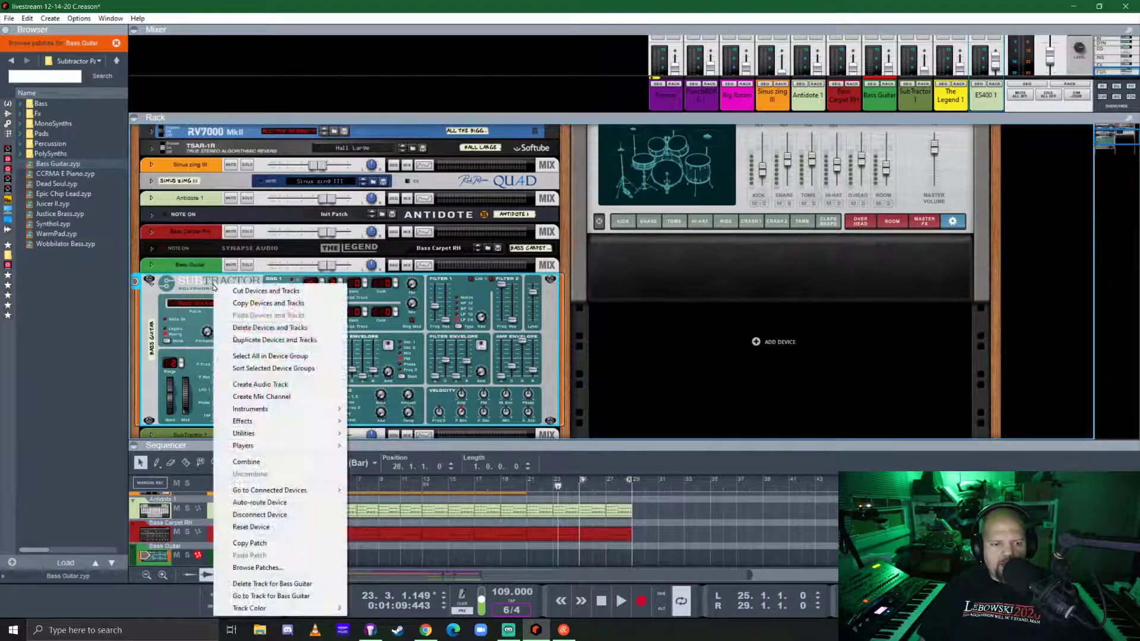
{"action": "left_click", "coordinate": [271, 527]}
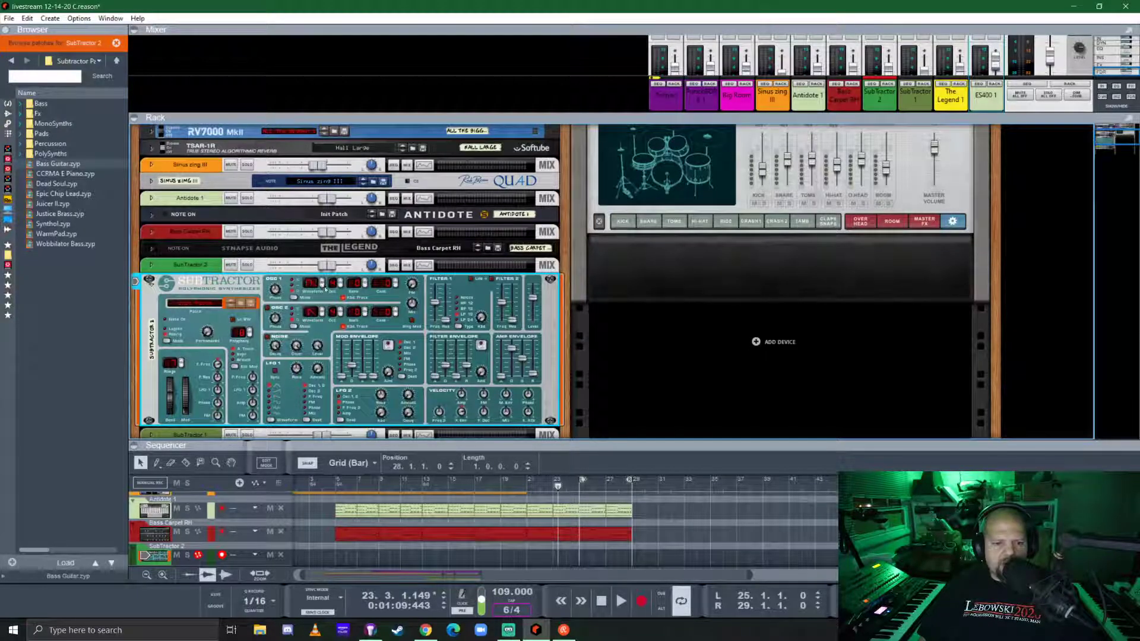
- Copy the patch from SubTractor 1 and paste it into the new SubTractor
{"action": "scroll", "coordinate": [325, 289], "scroll_direction": "down", "scroll_amount": 5}
{"action": "left_click", "coordinate": [152, 286]}
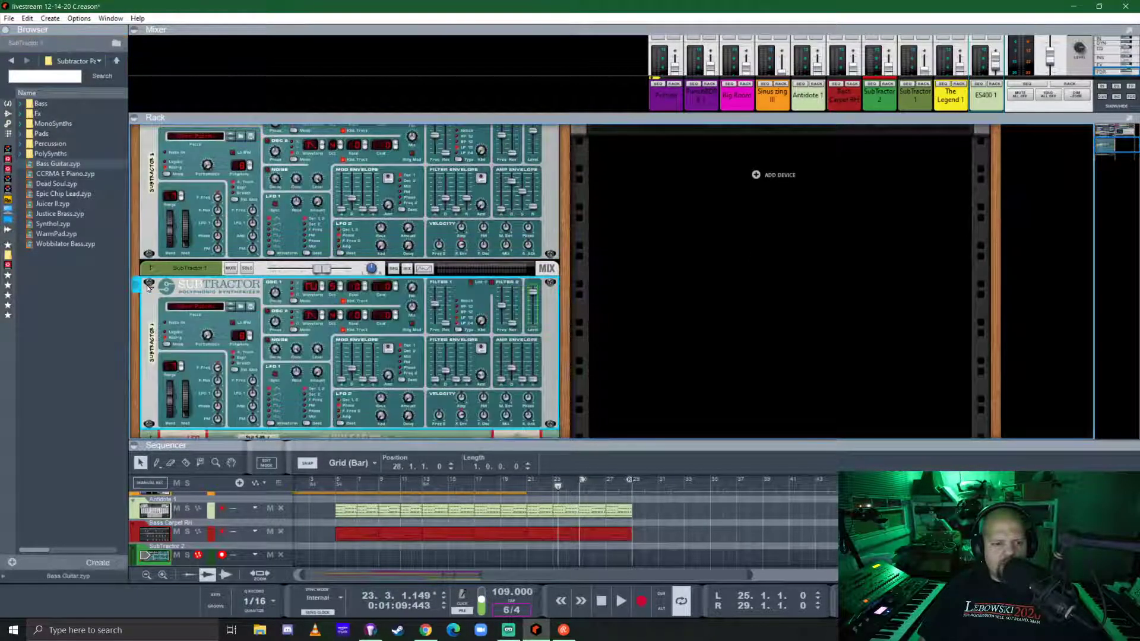
{"action": "right_click", "coordinate": [252, 292]}
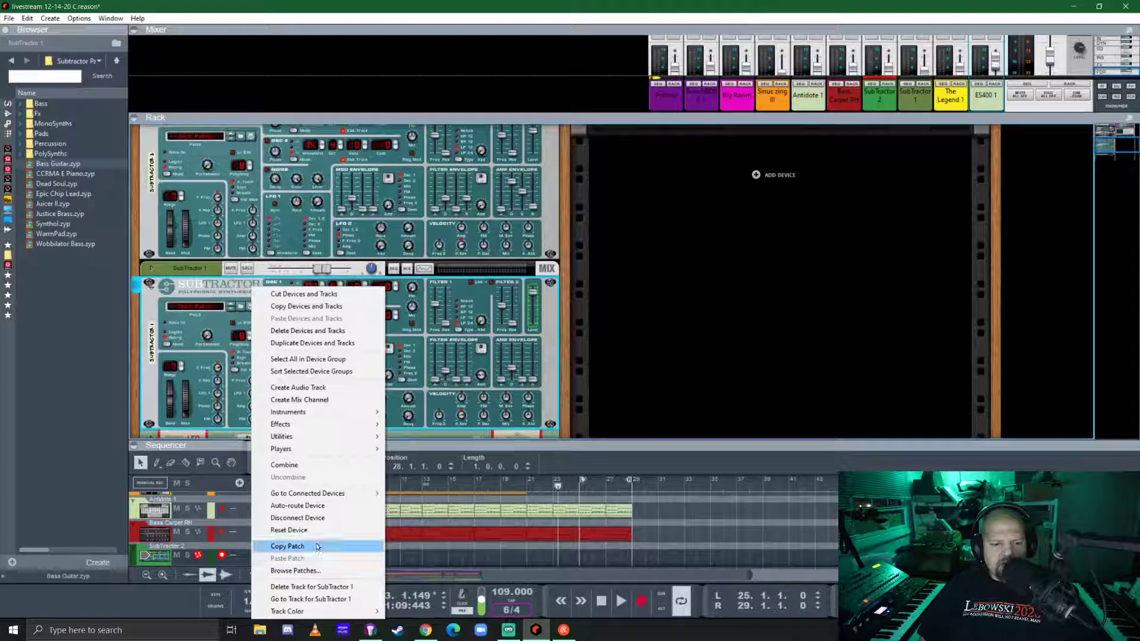
{"action": "left_click", "coordinate": [297, 546]}
{"action": "scroll", "coordinate": [258, 280], "scroll_direction": "up", "scroll_amount": 3}
{"action": "left_click", "coordinate": [258, 281]}
{"action": "right_click", "coordinate": [256, 280]}
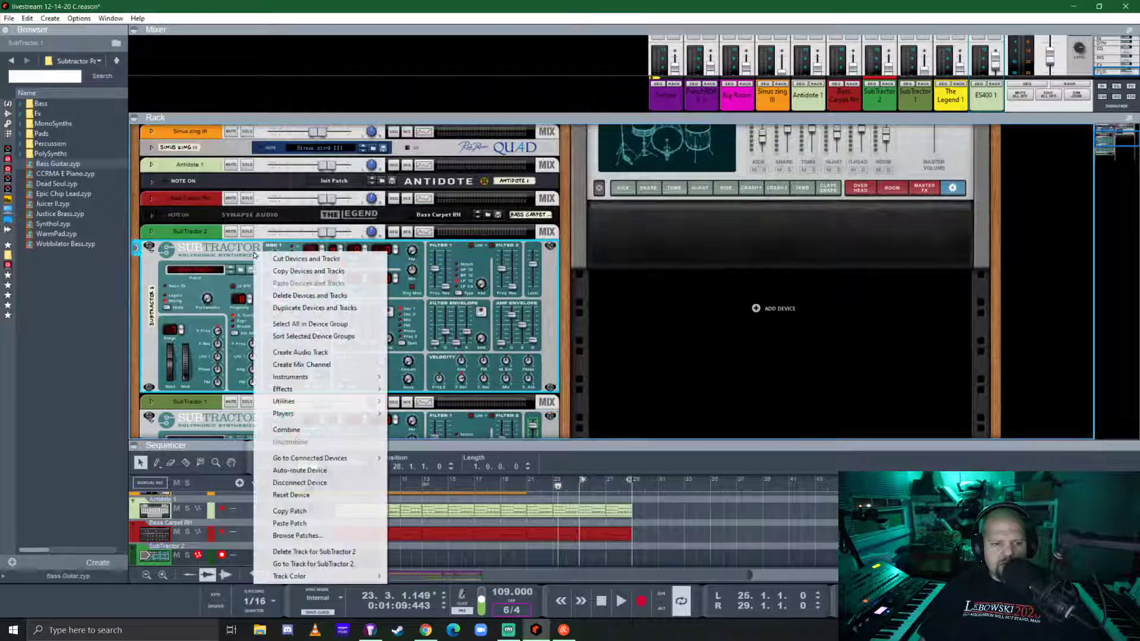
{"action": "left_click", "coordinate": [296, 523]}
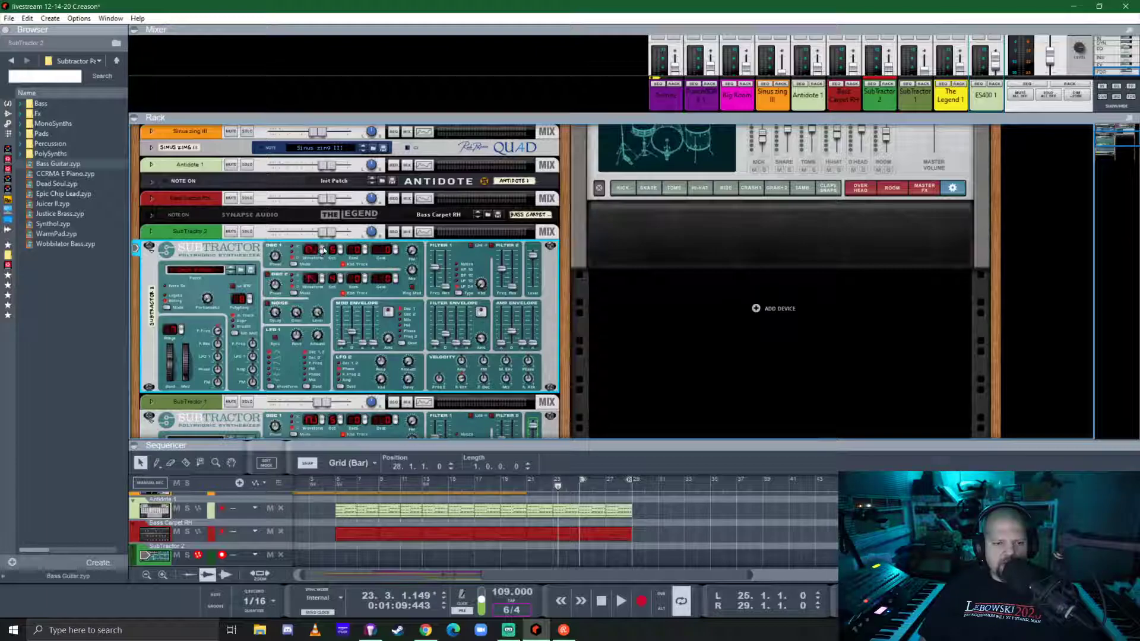
- Collapse the SubTractor 1 device in the rack, keeping the new SubTractor expanded
{"action": "scroll", "coordinate": [209, 344], "scroll_direction": "down", "scroll_amount": 2}
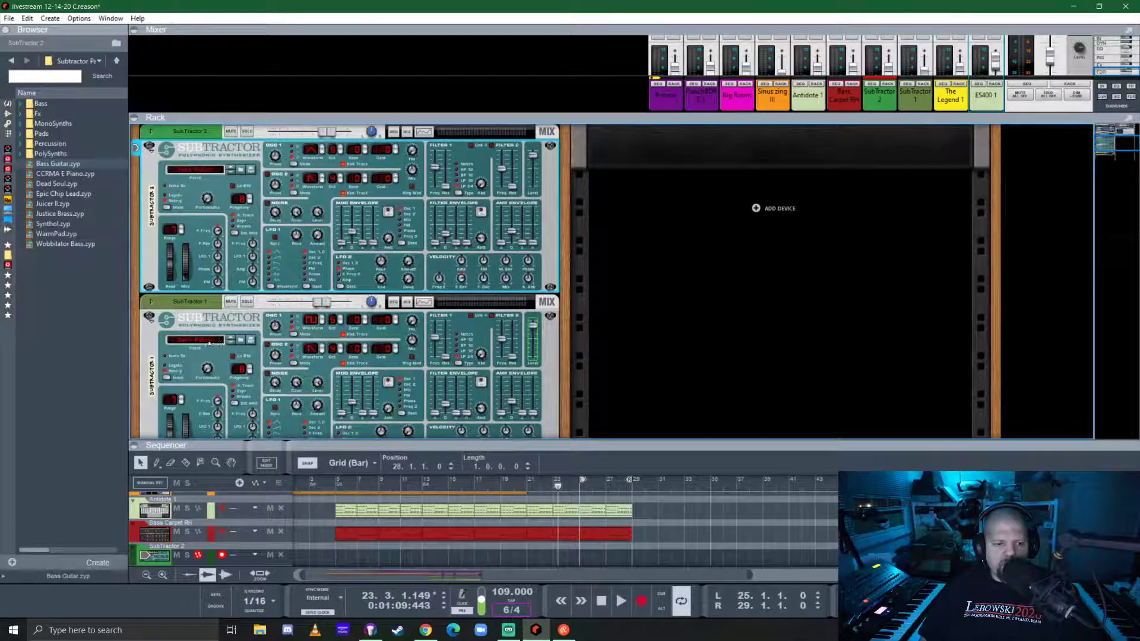
{"action": "left_click", "coordinate": [150, 319]}
{"action": "scroll", "coordinate": [357, 267], "scroll_direction": "up", "scroll_amount": 4}
{"action": "scroll", "coordinate": [357, 267], "scroll_direction": "down", "scroll_amount": 1}
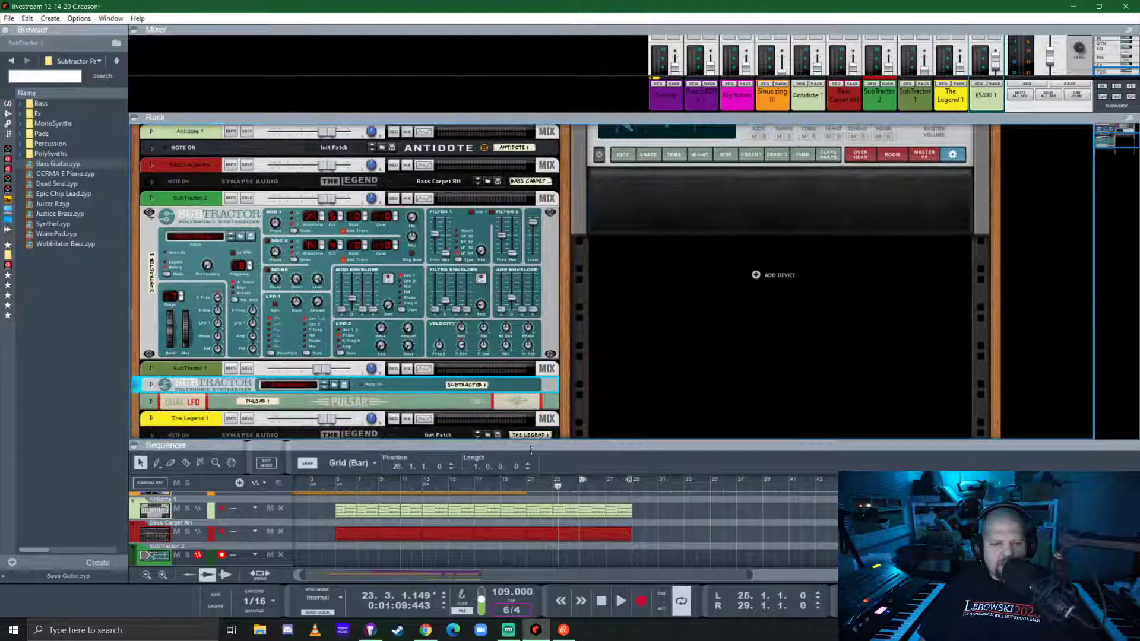
- Create a Master Level automation lane for SubTractor 2 and move SubTractor 1's bar 21 note and automation clips onto the SubTractor 2 track
{"action": "left_click_drag", "start_coordinate": [530, 450], "coordinate": [530, 279]}
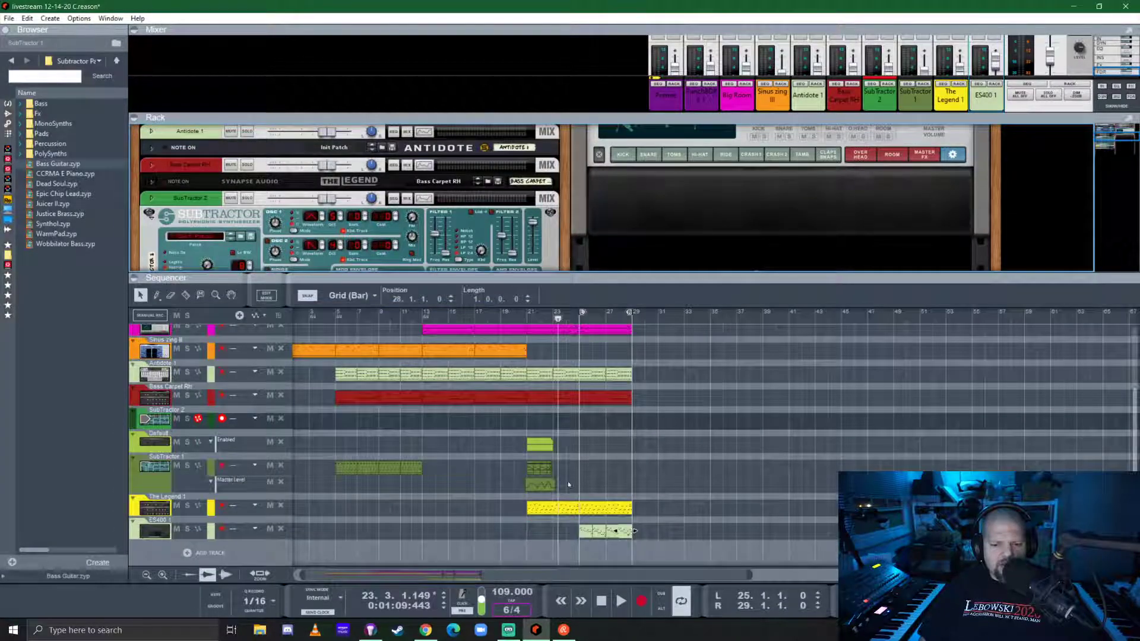
{"action": "left_click_drag", "start_coordinate": [568, 485], "coordinate": [520, 460]}
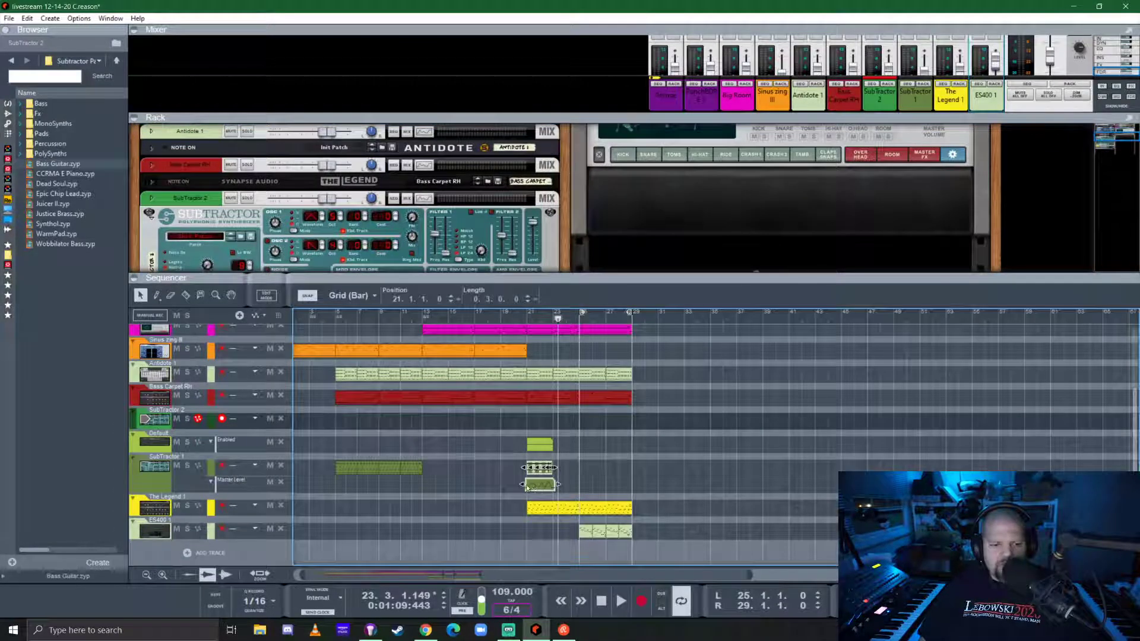
{"action": "right_click", "coordinate": [530, 226]}
{"action": "left_click", "coordinate": [555, 227]}
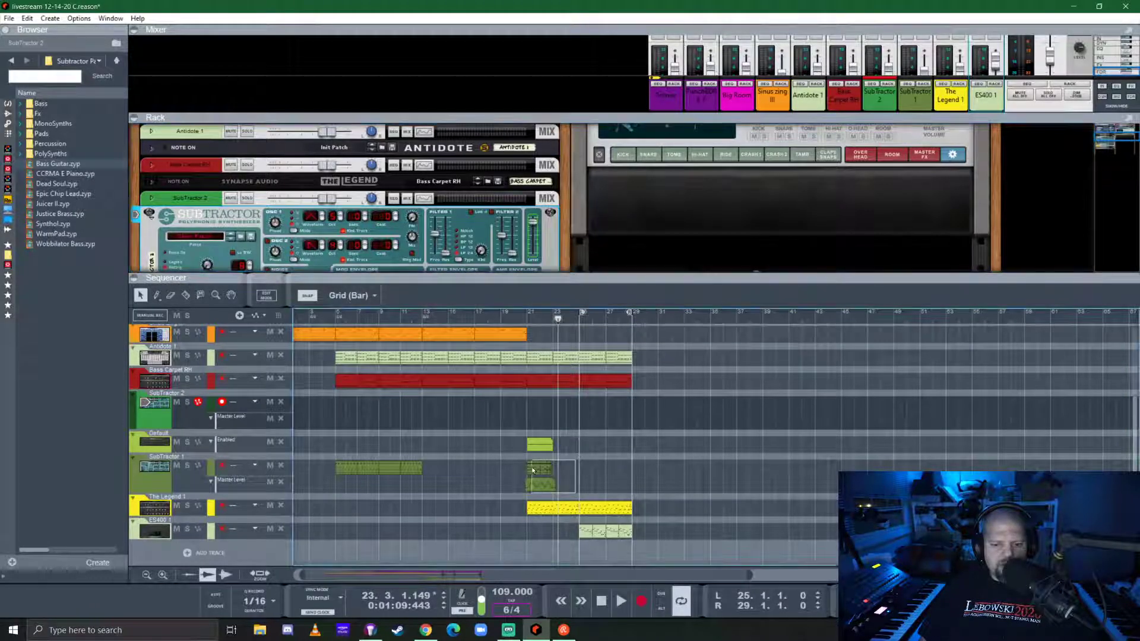
{"action": "left_click_drag", "start_coordinate": [532, 469], "coordinate": [538, 423]}
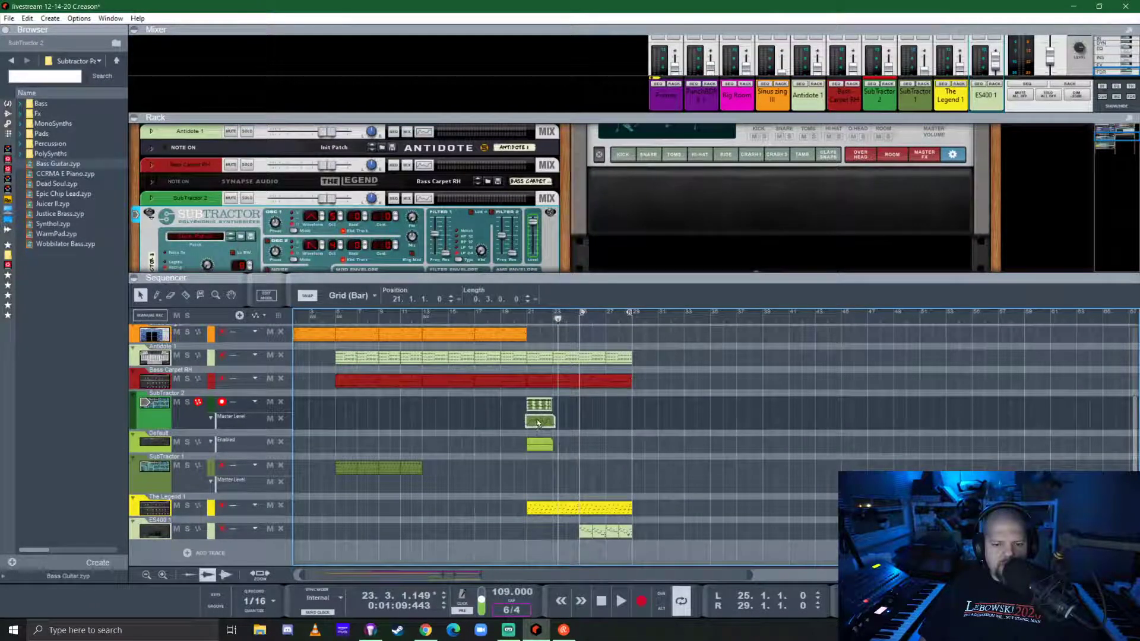
{"action": "left_click", "coordinate": [631, 425]}
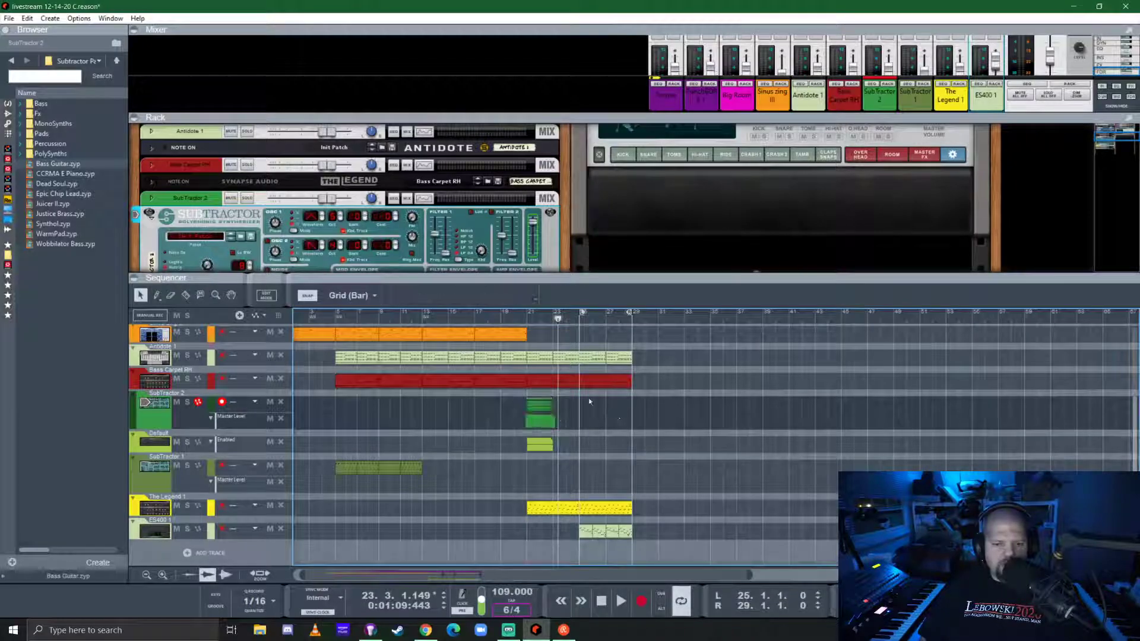
- Play the arrangement from bar 21, delete SubTractor 1's empty Master Level automation lane, and stop playback
{"action": "scroll", "coordinate": [521, 412], "scroll_direction": "up", "scroll_amount": 3}
{"action": "left_click", "coordinate": [537, 317]}
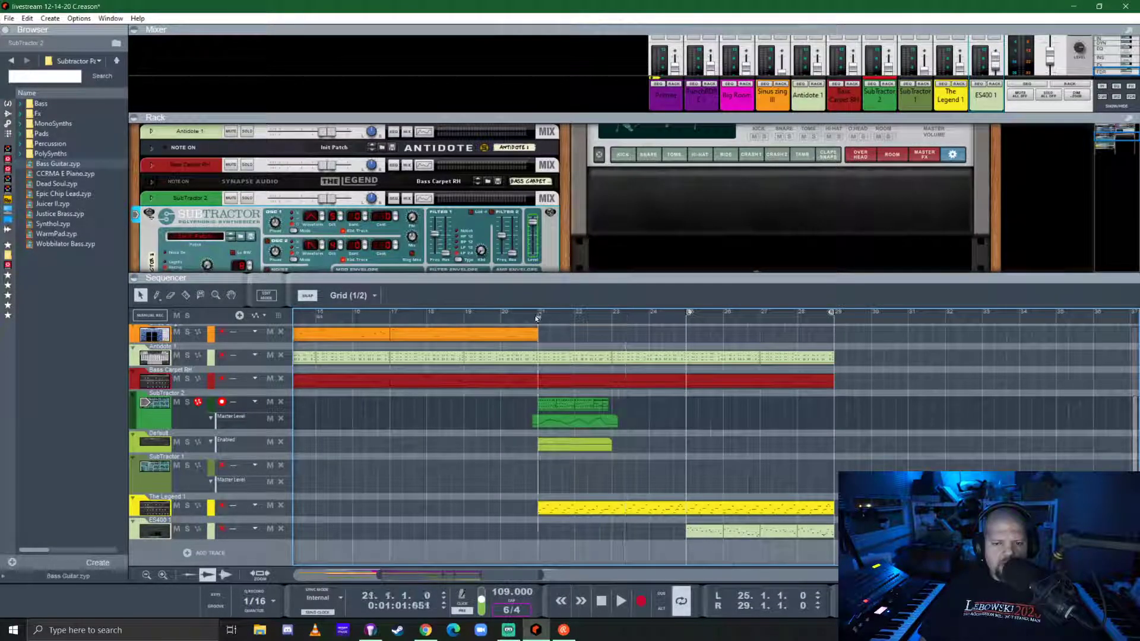
{"action": "key", "text": "space"}
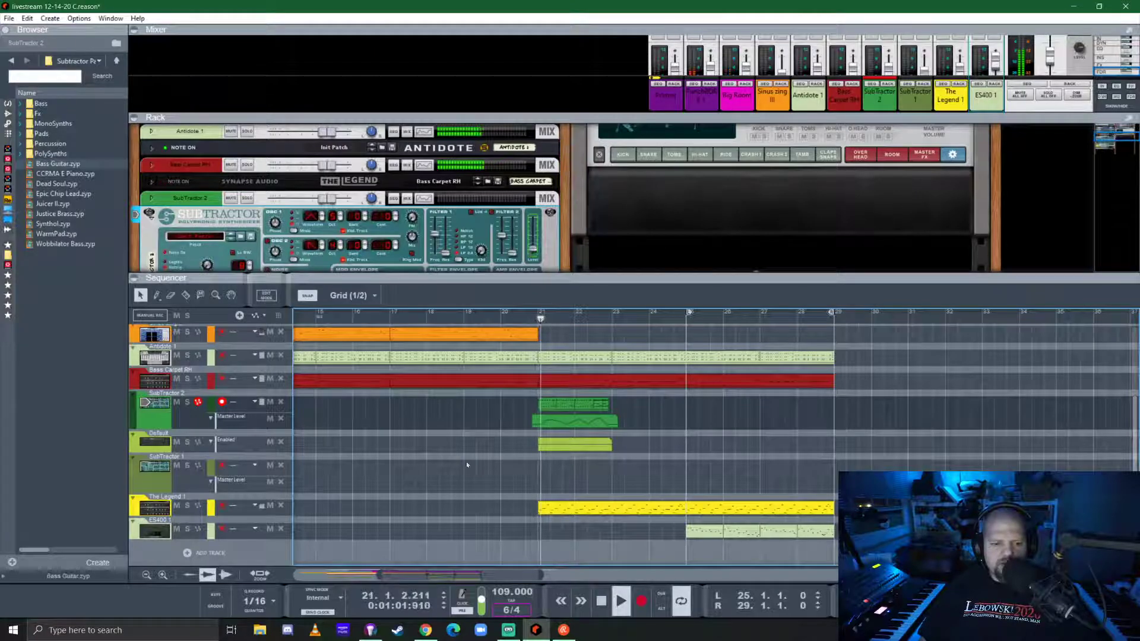
{"action": "scroll", "coordinate": [480, 468], "scroll_direction": "down", "scroll_amount": 3}
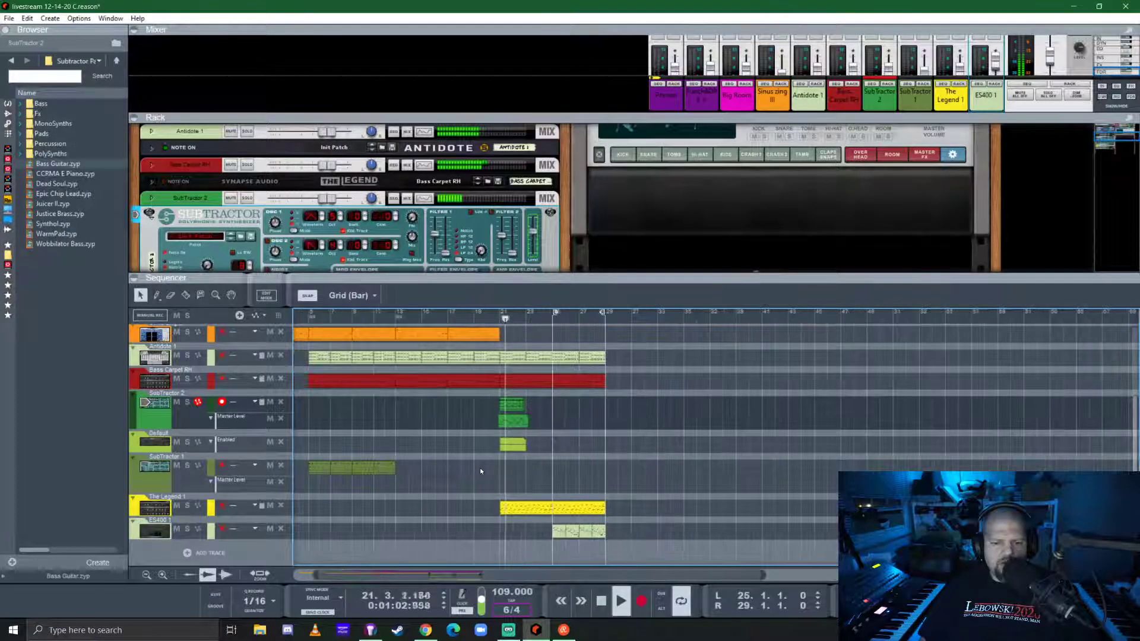
{"action": "left_click", "coordinate": [281, 482]}
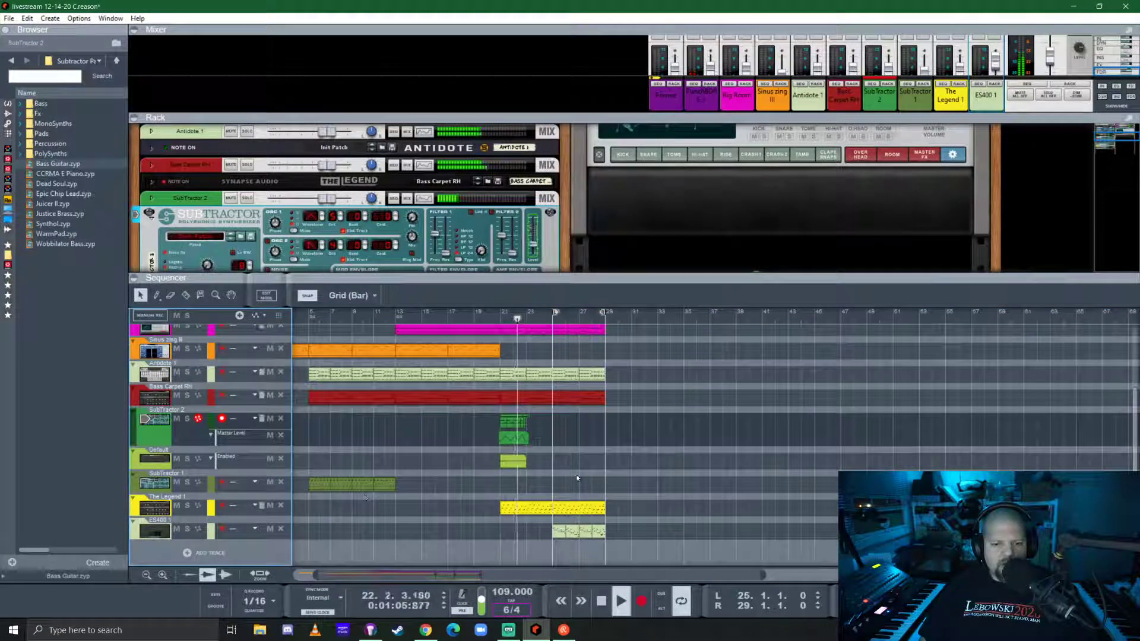
{"action": "key", "text": "space"}
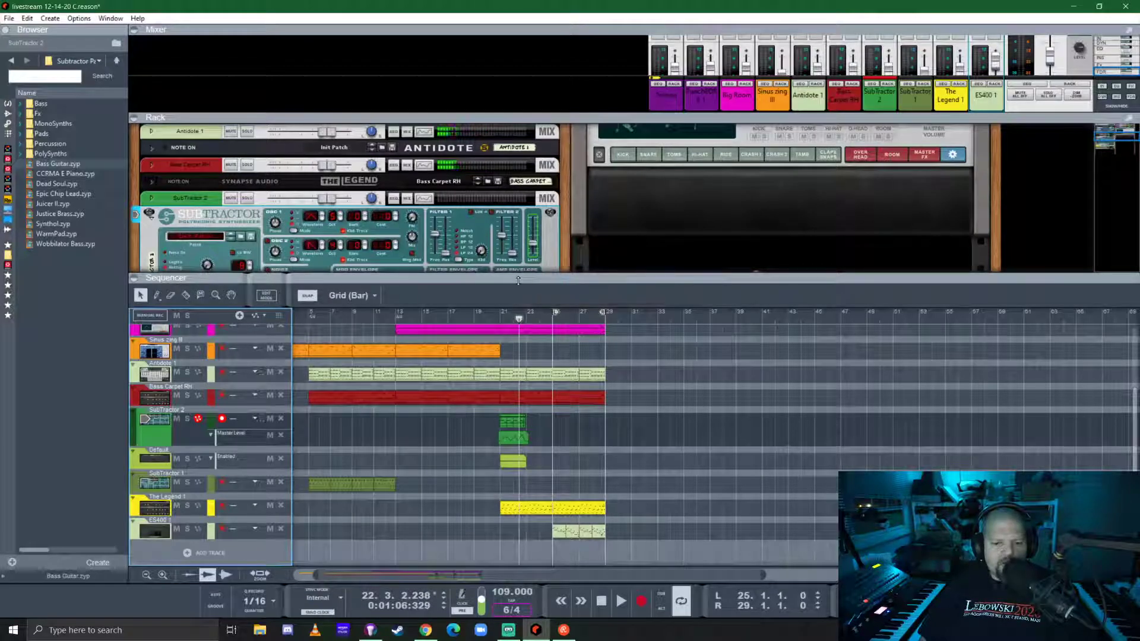
- Expand the SubTractor 2 mix channel in the rack and add the u-he ColourCopy(x64) effect to its inserts, moving the plugin window aside
{"action": "left_click_drag", "start_coordinate": [518, 280], "coordinate": [510, 470]}
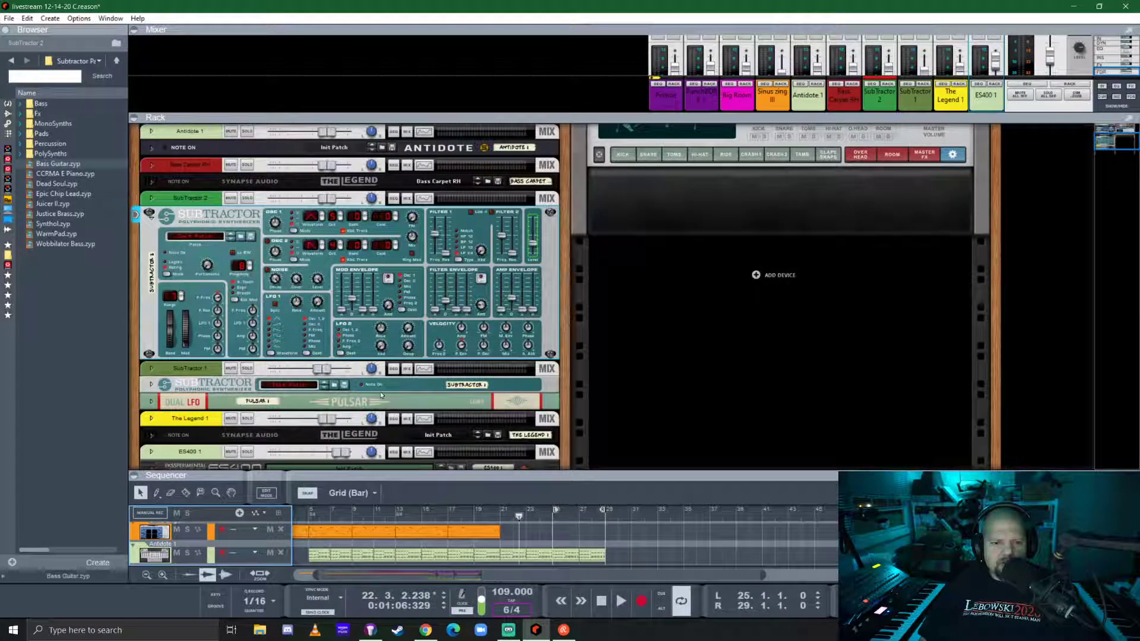
{"action": "left_click", "coordinate": [152, 199]}
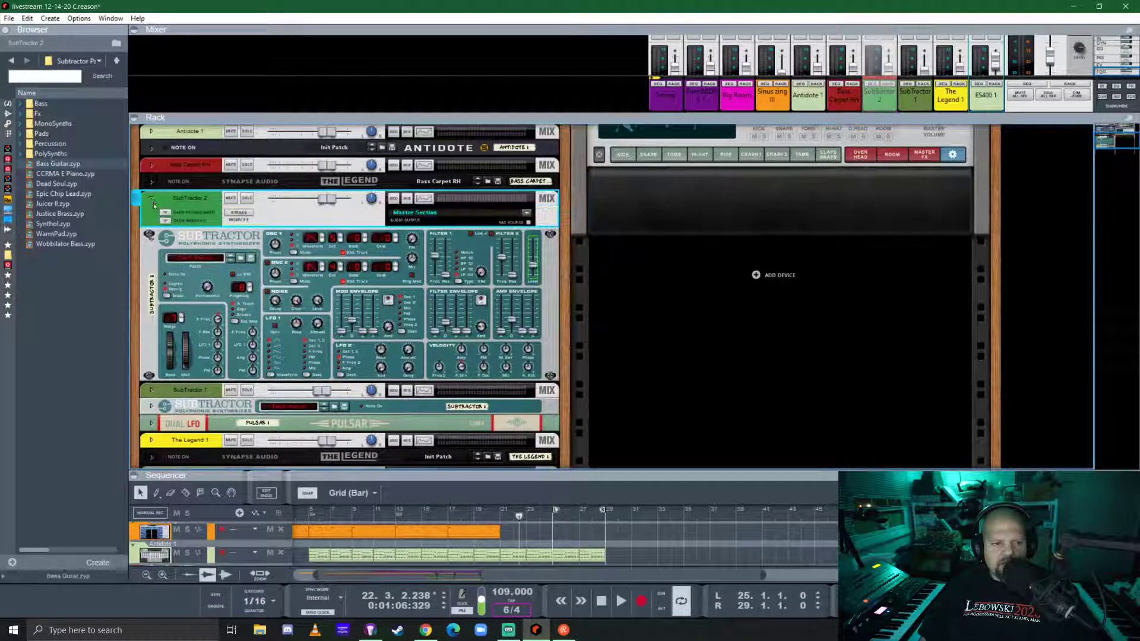
{"action": "left_click", "coordinate": [11, 317]}
{"action": "left_click_drag", "start_coordinate": [95, 177], "coordinate": [321, 241]}
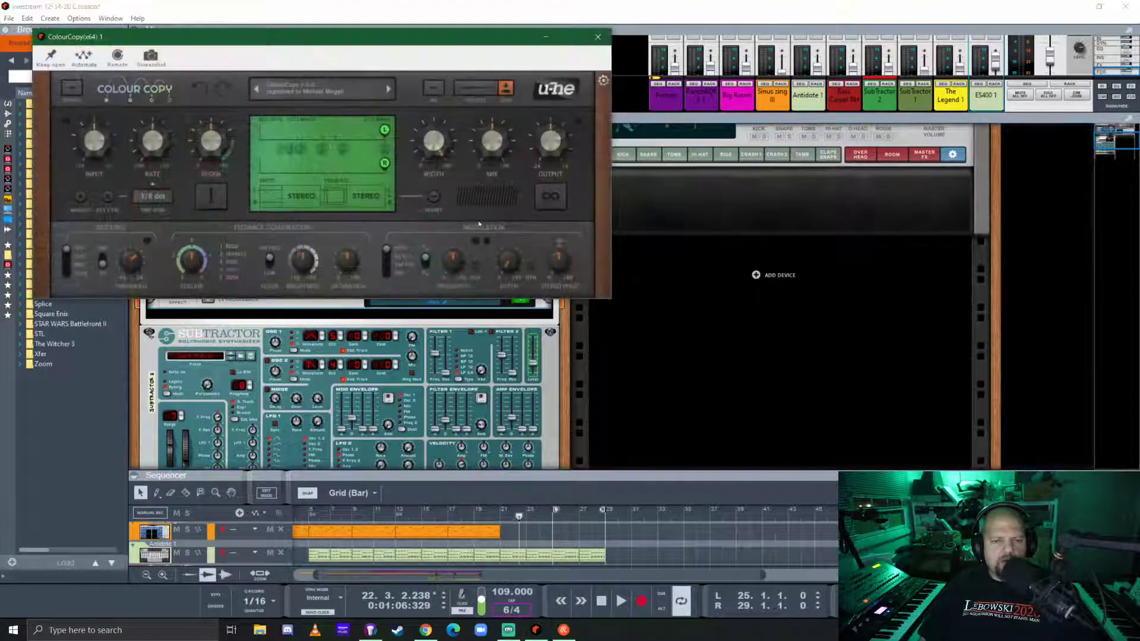
{"action": "left_click_drag", "start_coordinate": [377, 38], "coordinate": [830, 118]}
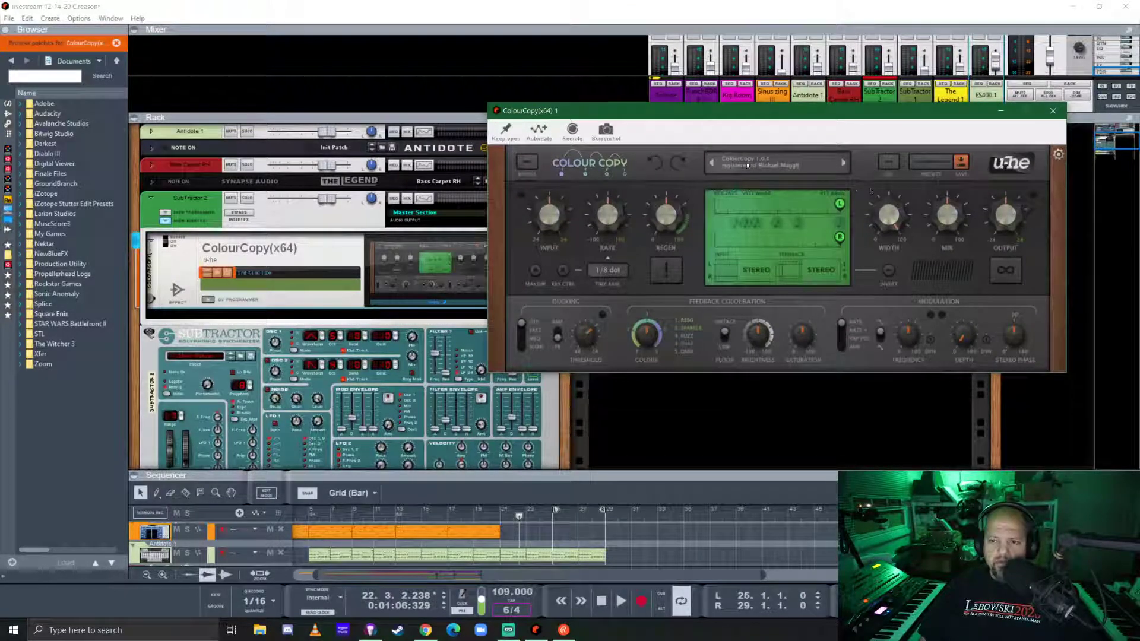
- Step forward through the ColourCopy presets to Spaghetti Wiggle and check the preset list
{"action": "left_click", "coordinate": [844, 163]}
{"action": "left_click", "coordinate": [844, 163]}
{"action": "left_click", "coordinate": [844, 163]}
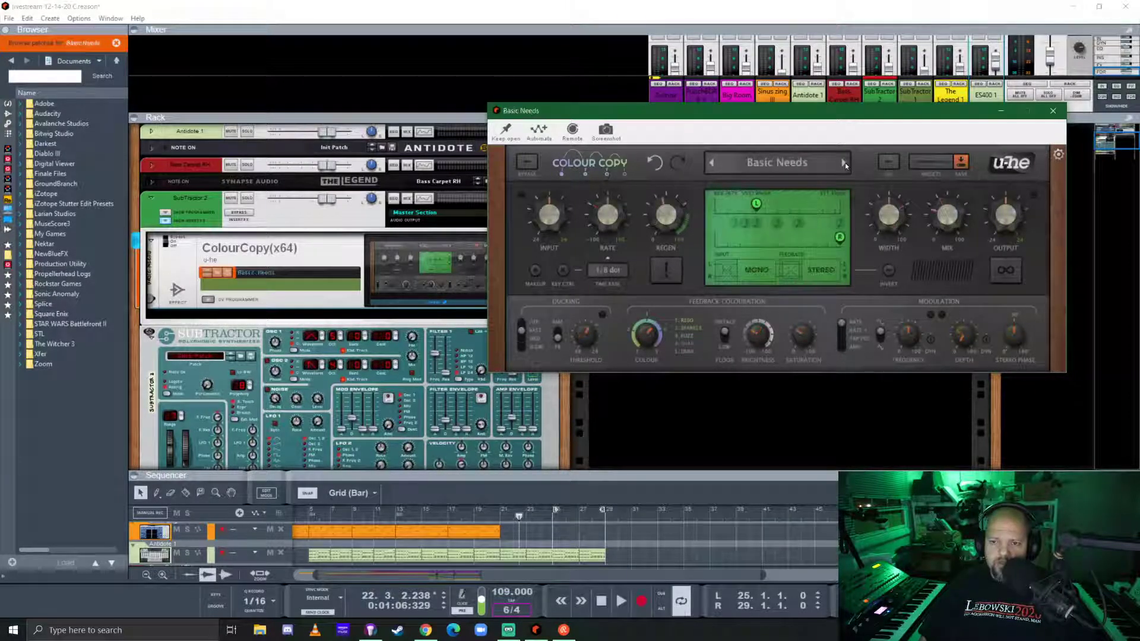
{"action": "left_click", "coordinate": [844, 164]}
{"action": "left_click", "coordinate": [845, 163]}
{"action": "left_click", "coordinate": [845, 164]}
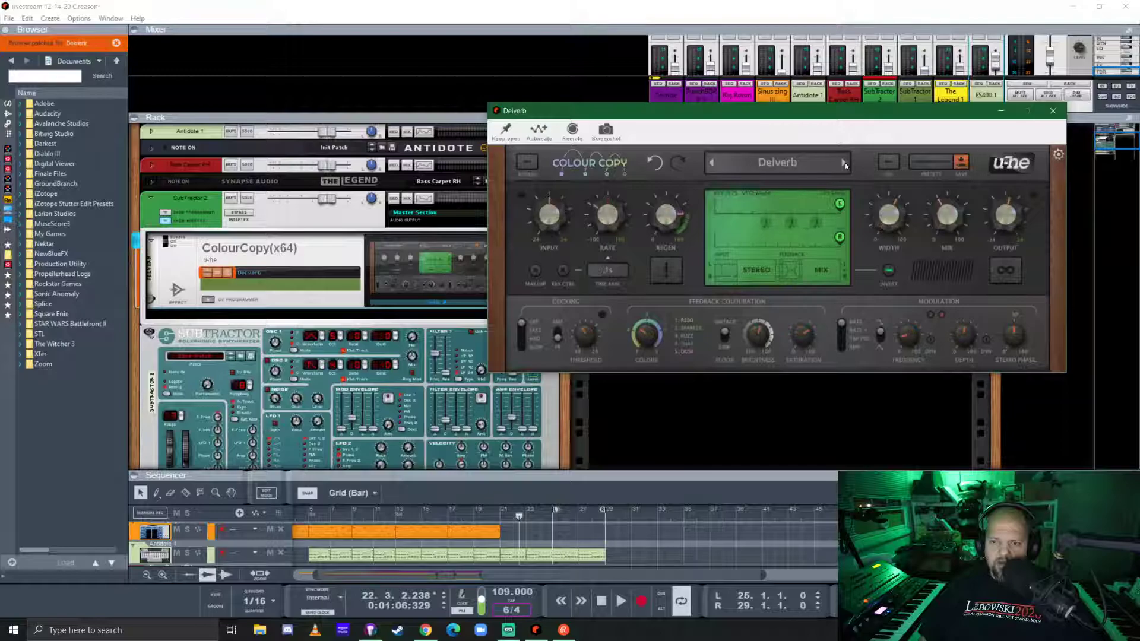
{"action": "left_click", "coordinate": [845, 163]}
{"action": "left_click", "coordinate": [844, 163]}
{"action": "left_click", "coordinate": [845, 163]}
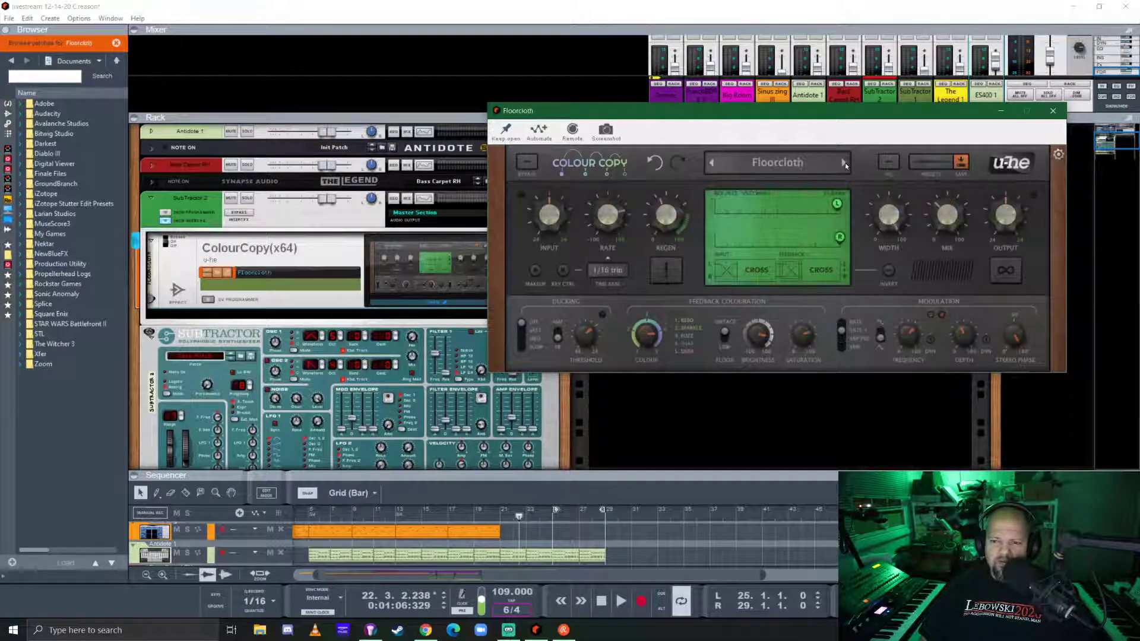
{"action": "left_click", "coordinate": [846, 163]}
{"action": "left_click", "coordinate": [845, 162]}
{"action": "left_click", "coordinate": [845, 162]}
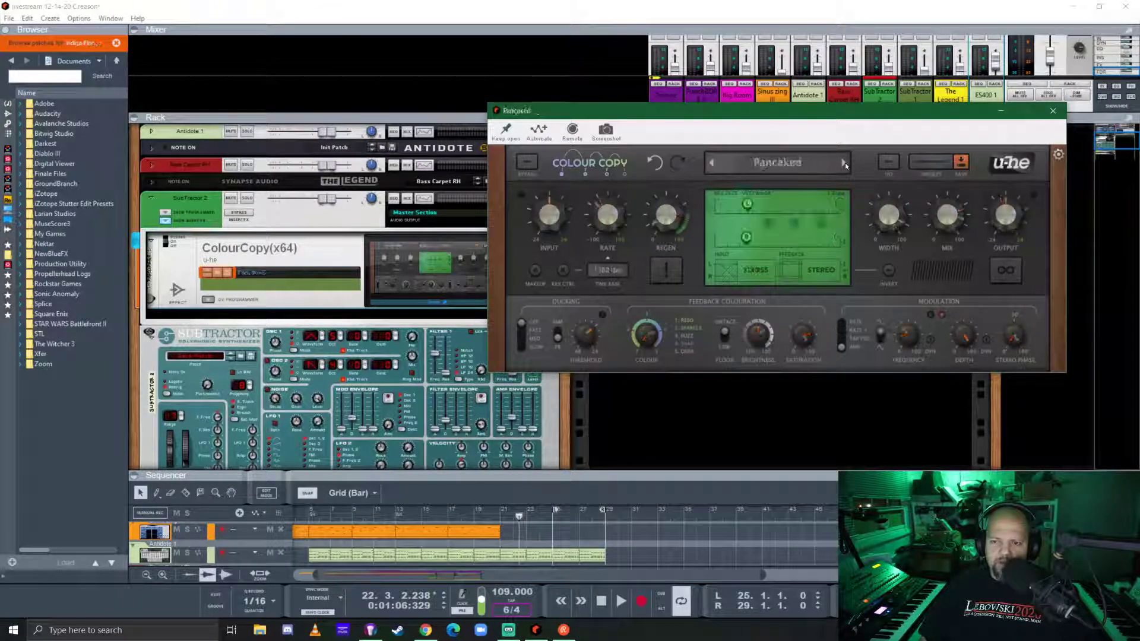
{"action": "left_click", "coordinate": [845, 162]}
{"action": "left_click", "coordinate": [846, 163]}
{"action": "left_click", "coordinate": [846, 163]}
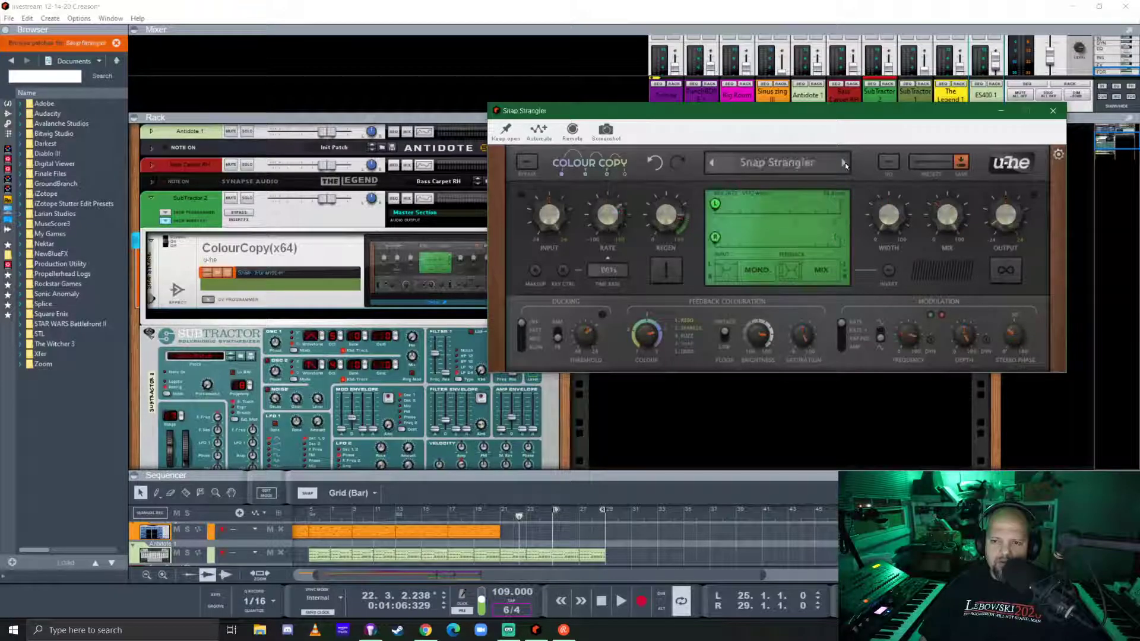
{"action": "left_click", "coordinate": [845, 163]}
{"action": "left_click", "coordinate": [785, 166]}
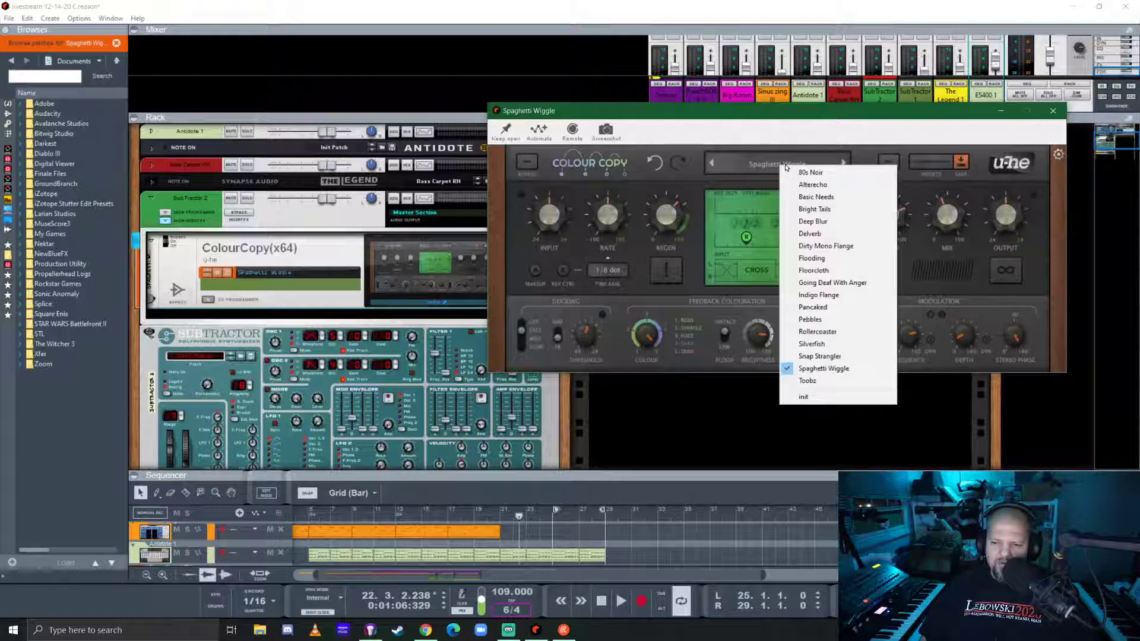
{"action": "left_click", "coordinate": [867, 134]}
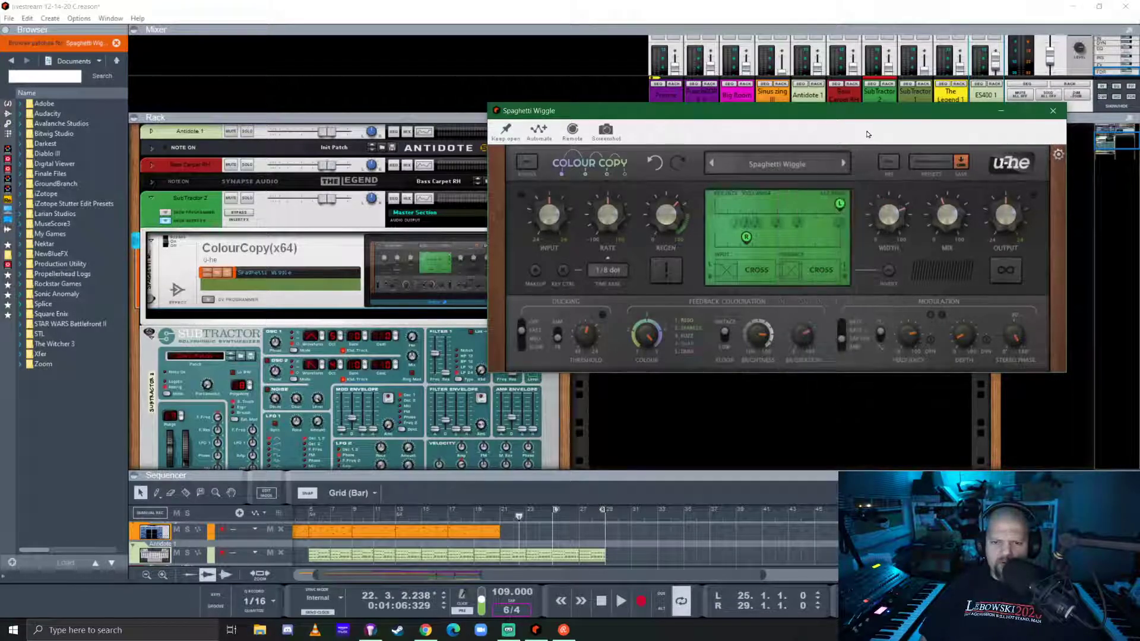
- Continue stepping through the presets past Toobz to 3EE Spaghetti Wiggle and check that folder's preset list
{"action": "left_click", "coordinate": [844, 163]}
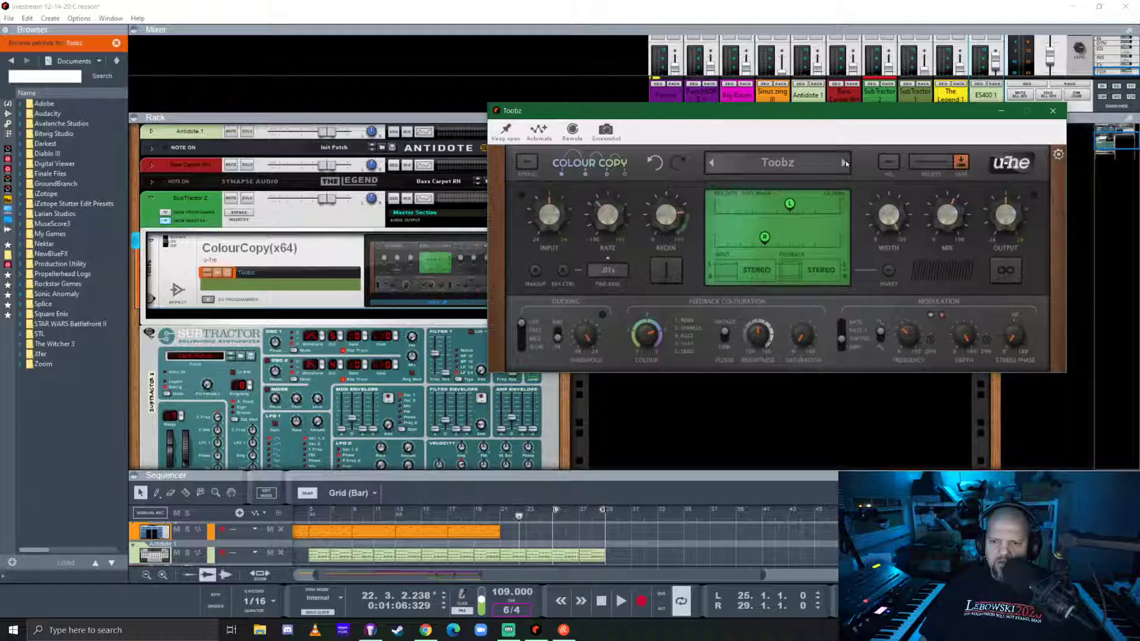
{"action": "left_click", "coordinate": [845, 163]}
{"action": "left_click", "coordinate": [844, 163]}
{"action": "left_click", "coordinate": [844, 163]}
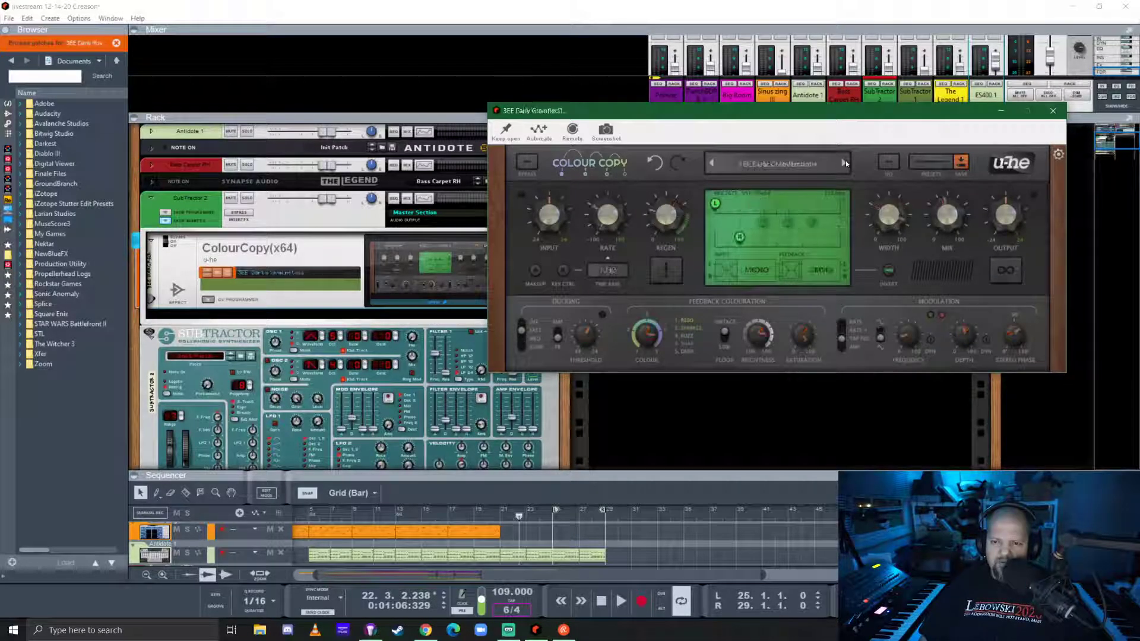
{"action": "left_click", "coordinate": [844, 163]}
{"action": "left_click", "coordinate": [845, 163]}
{"action": "left_click", "coordinate": [845, 163]}
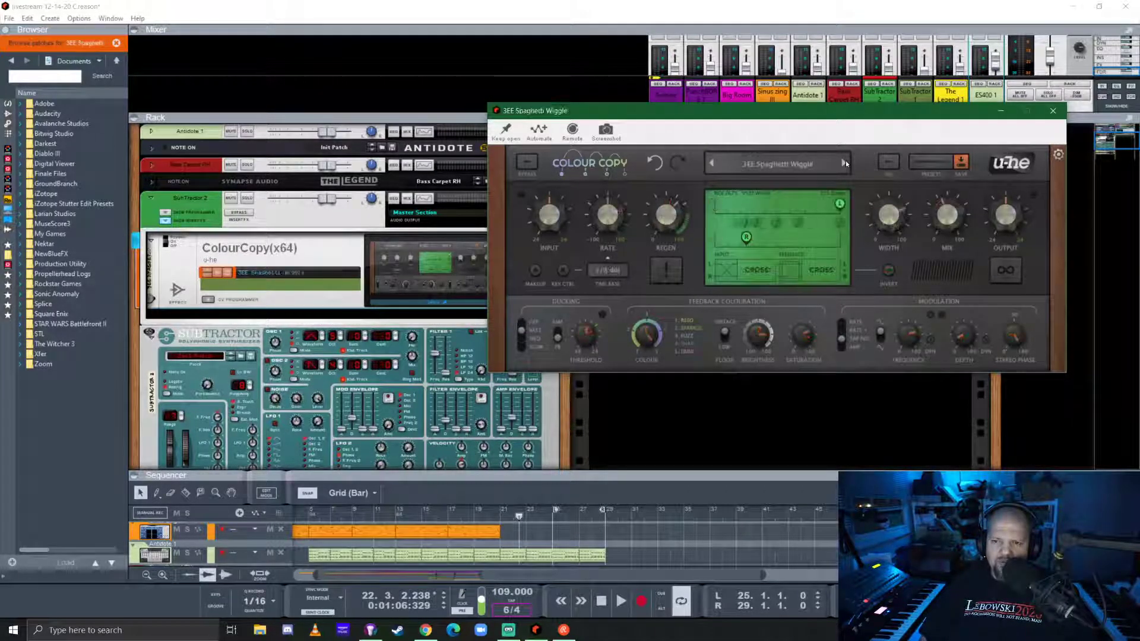
{"action": "left_click", "coordinate": [758, 164]}
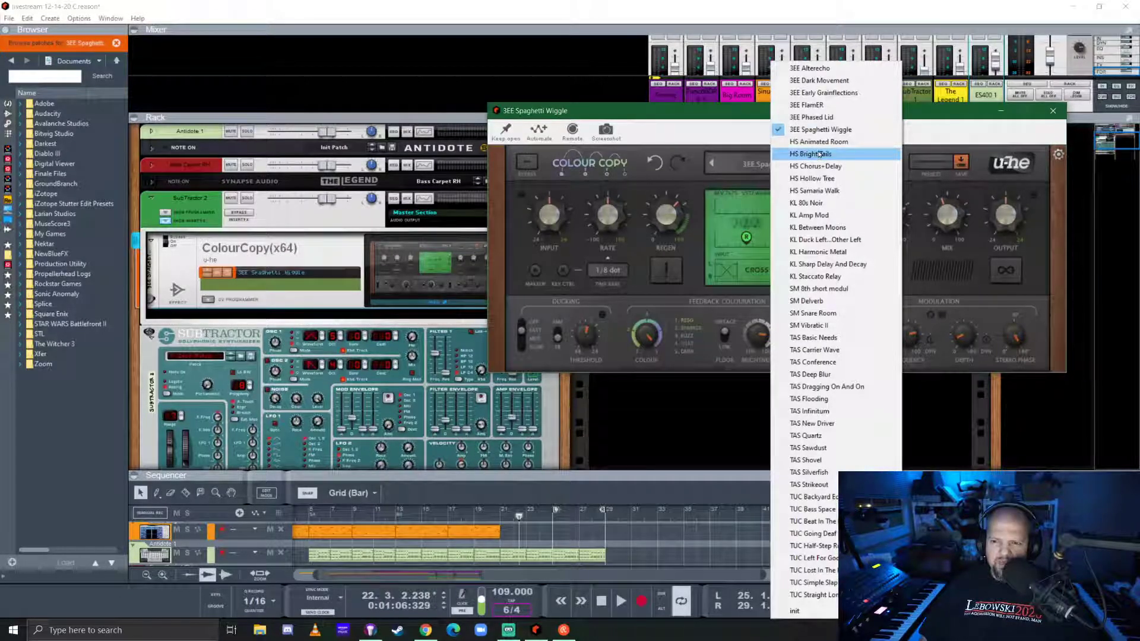
{"action": "left_click", "coordinate": [710, 174]}
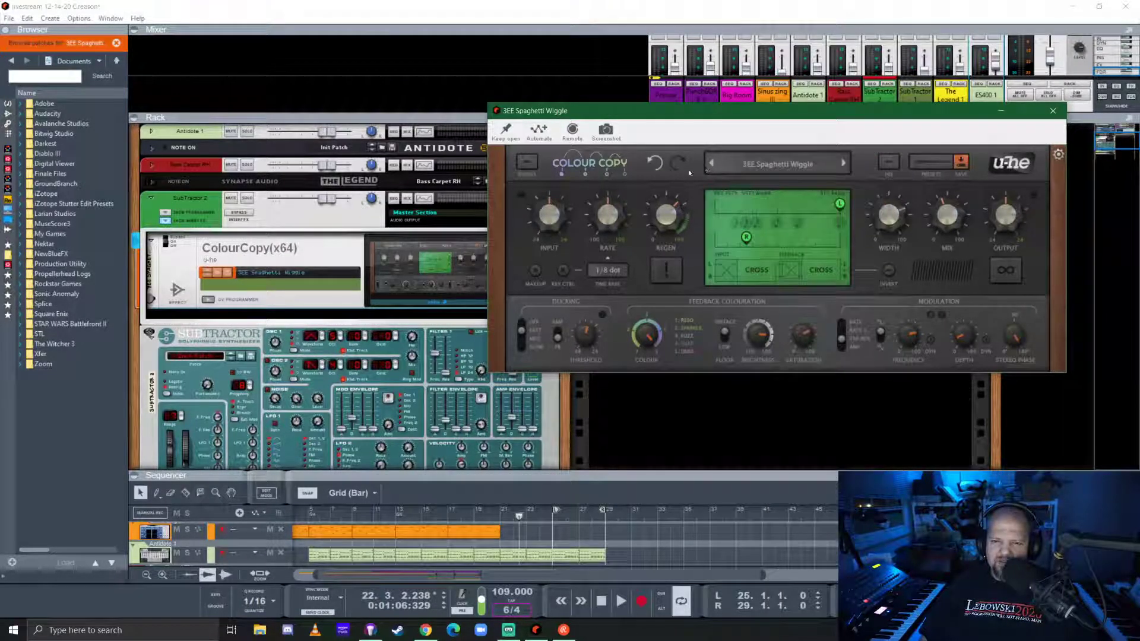
- Open the ColourCopy preset browser and look through the presets in the 01 Delay & Room folder
{"action": "left_click", "coordinate": [930, 159]}
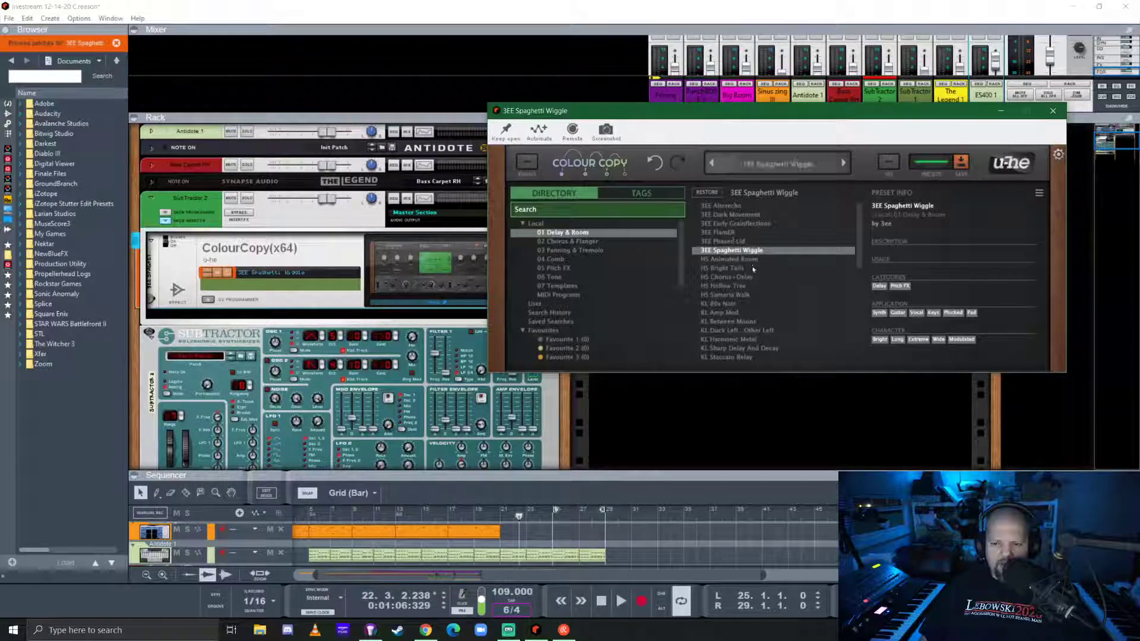
{"action": "scroll", "coordinate": [795, 255], "scroll_direction": "down", "scroll_amount": 1}
{"action": "scroll", "coordinate": [794, 254], "scroll_direction": "down", "scroll_amount": 7}
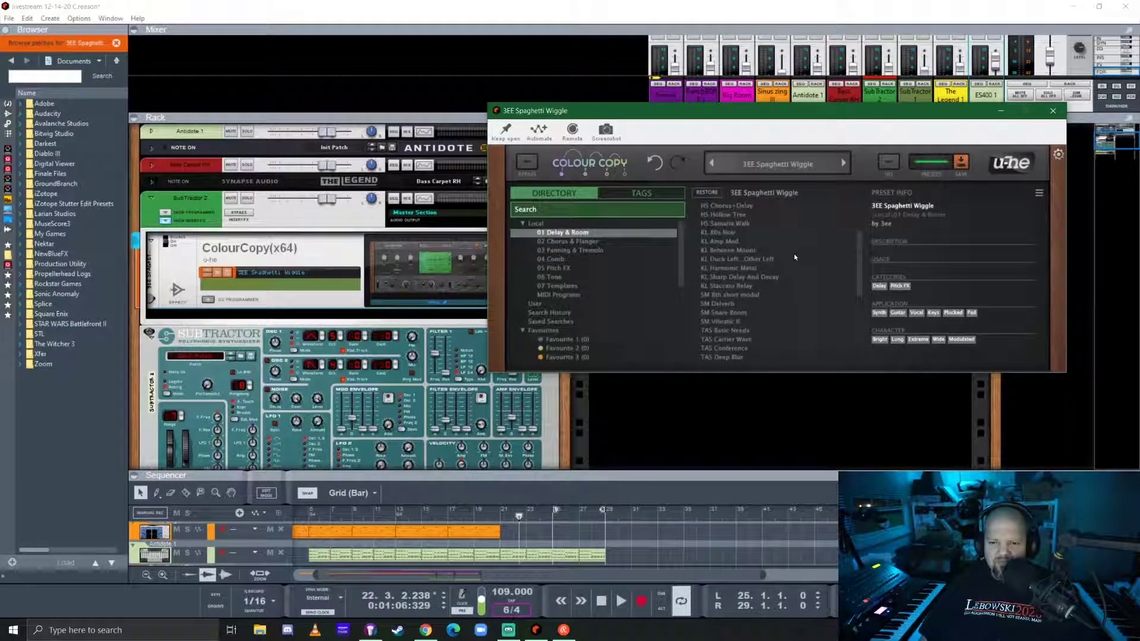
{"action": "scroll", "coordinate": [793, 254], "scroll_direction": "down", "scroll_amount": 7}
{"action": "scroll", "coordinate": [792, 254], "scroll_direction": "down", "scroll_amount": 7}
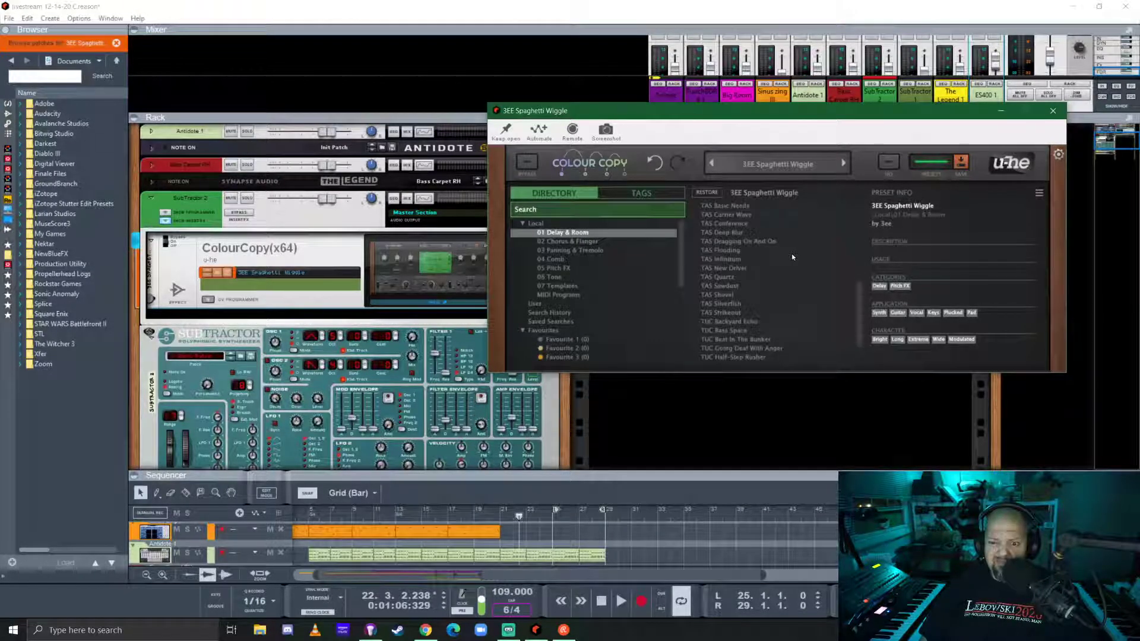
{"action": "scroll", "coordinate": [792, 254], "scroll_direction": "down", "scroll_amount": 4}
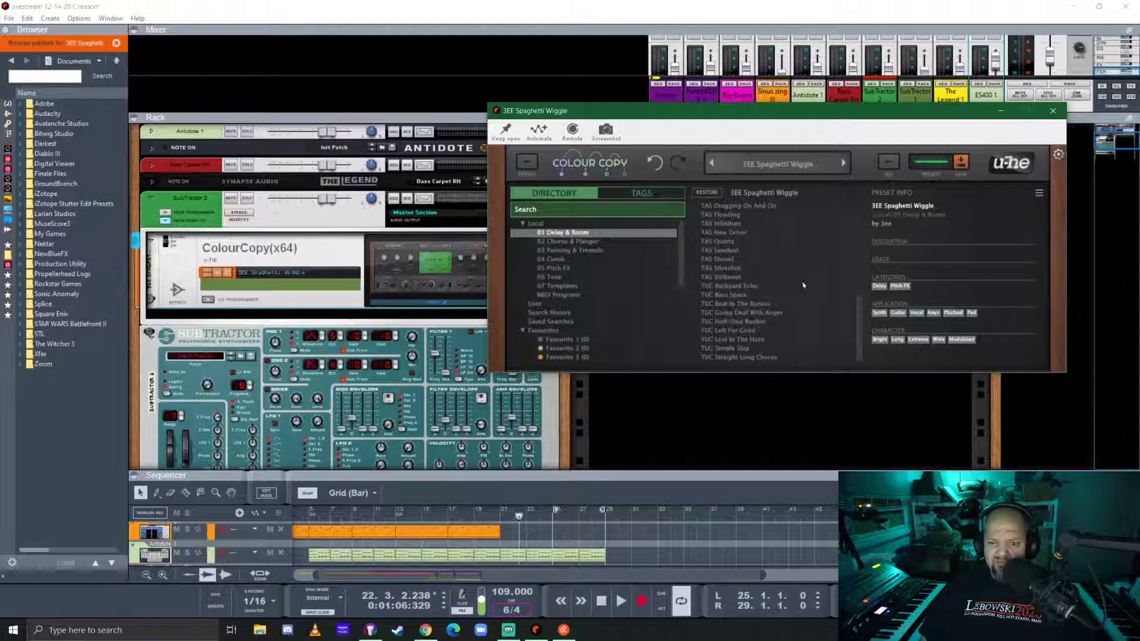
{"action": "scroll", "coordinate": [803, 281], "scroll_direction": "up", "scroll_amount": 20}
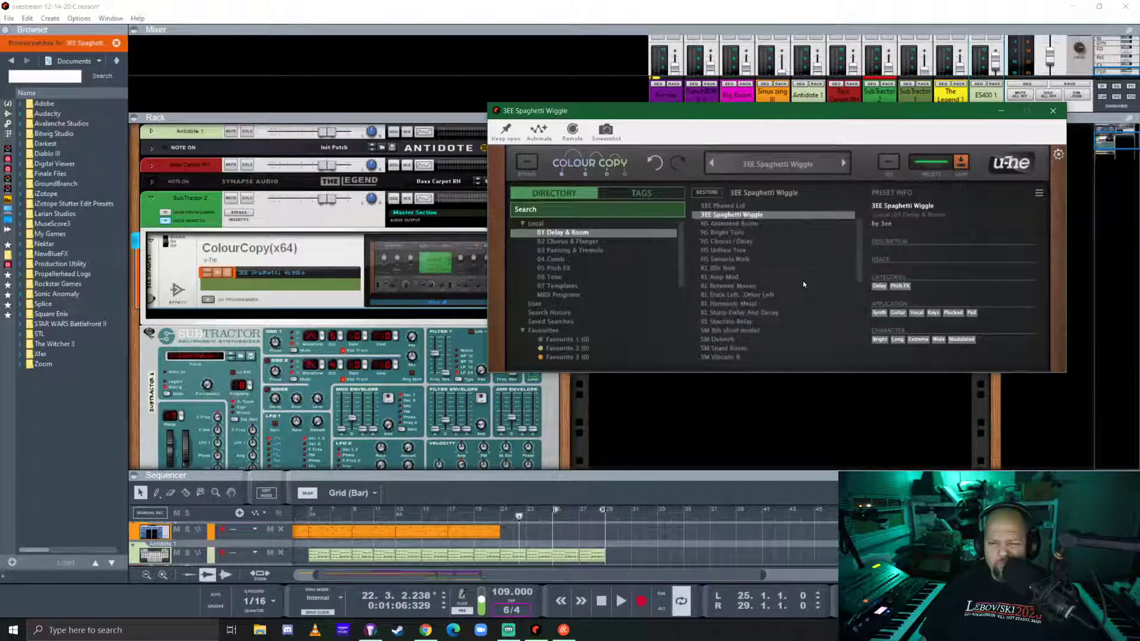
{"action": "scroll", "coordinate": [804, 285], "scroll_direction": "up", "scroll_amount": 4}
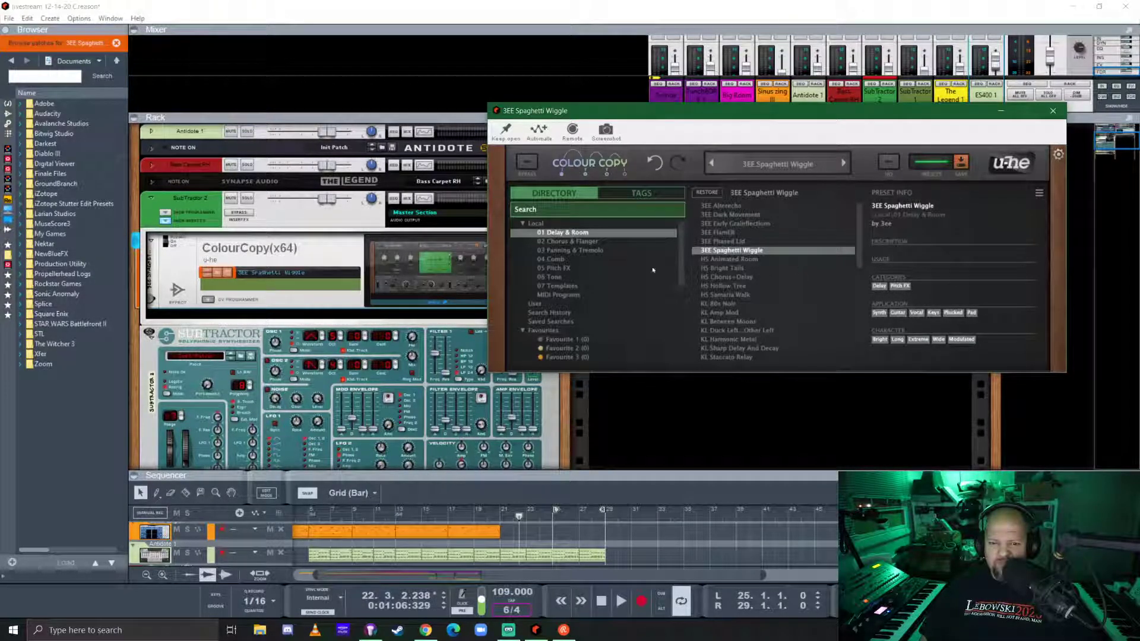
- Look through the other ColourCopy preset folders and load TAS Flooding from the 01 Delay & Room folder
{"action": "left_click", "coordinate": [583, 251]}
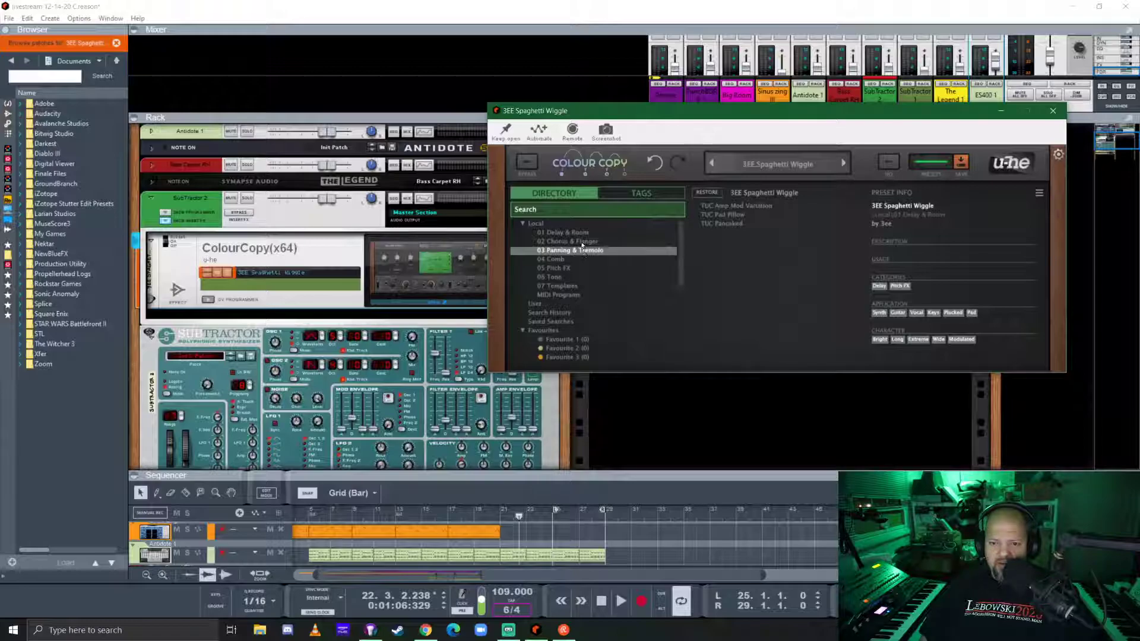
{"action": "left_click", "coordinate": [581, 242]}
{"action": "left_click", "coordinate": [567, 232]}
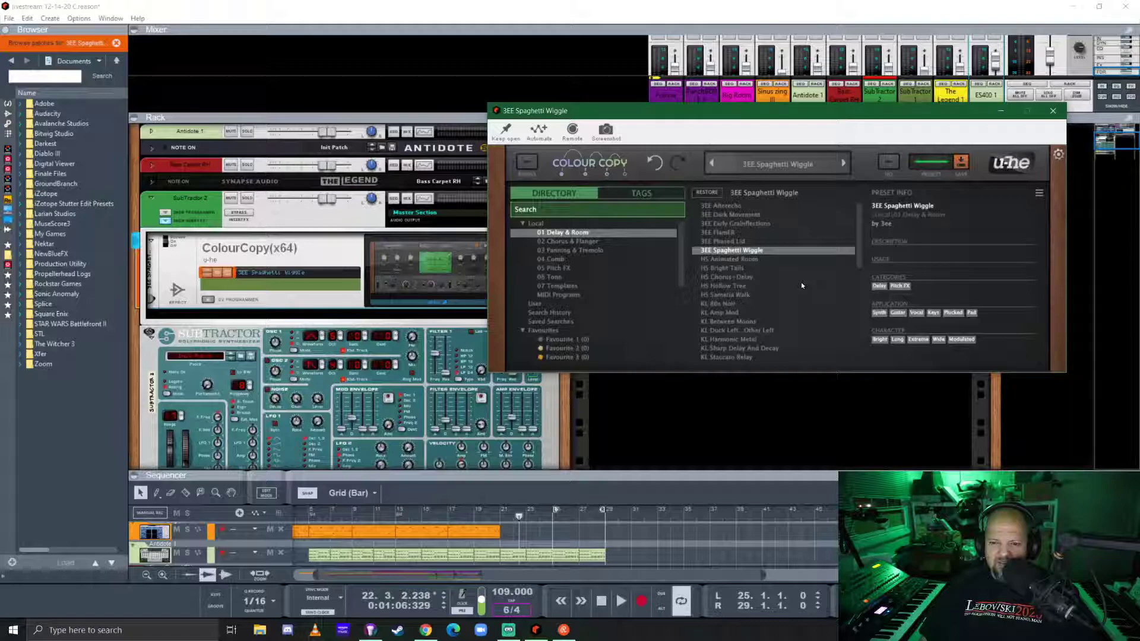
{"action": "scroll", "coordinate": [801, 282], "scroll_direction": "down", "scroll_amount": 3}
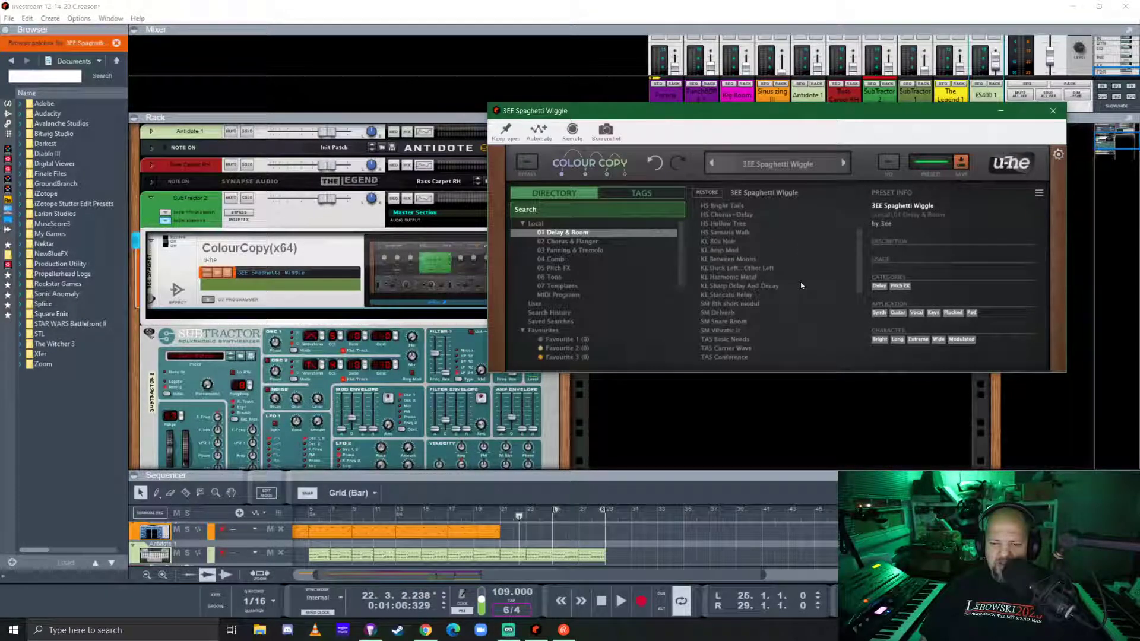
{"action": "scroll", "coordinate": [801, 285], "scroll_direction": "down", "scroll_amount": 2}
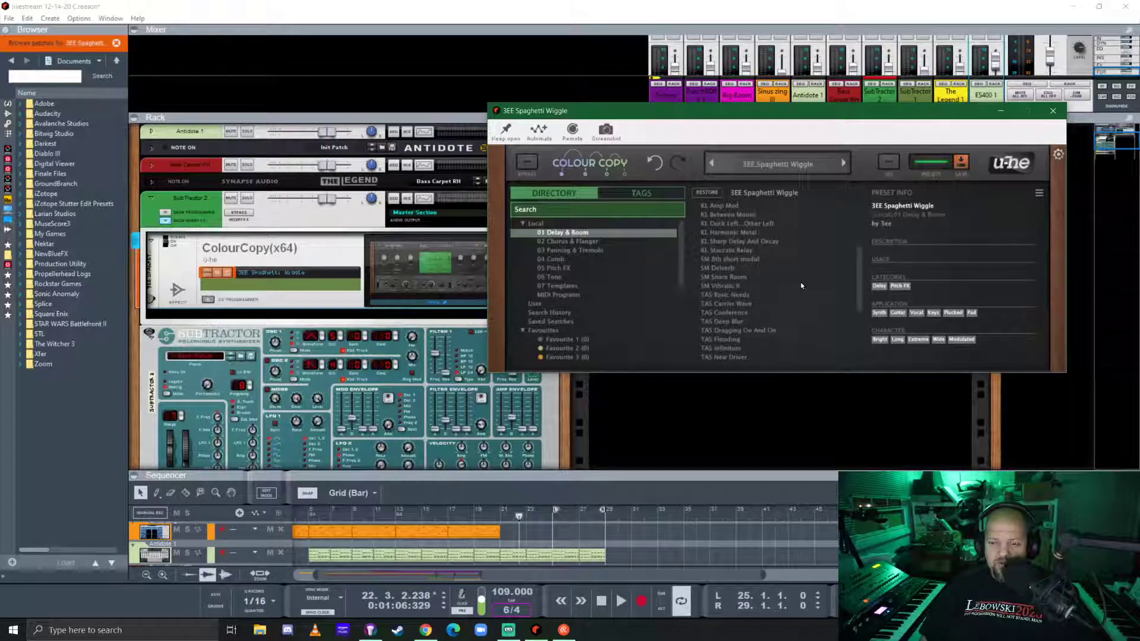
{"action": "scroll", "coordinate": [801, 286], "scroll_direction": "down", "scroll_amount": 2}
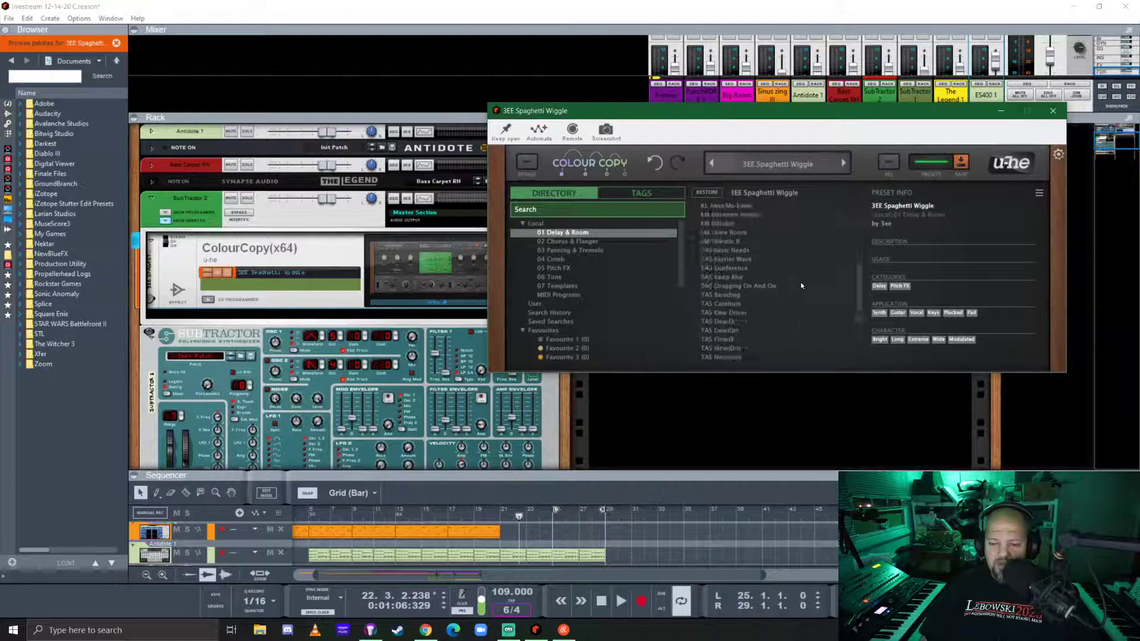
{"action": "left_click", "coordinate": [724, 295]}
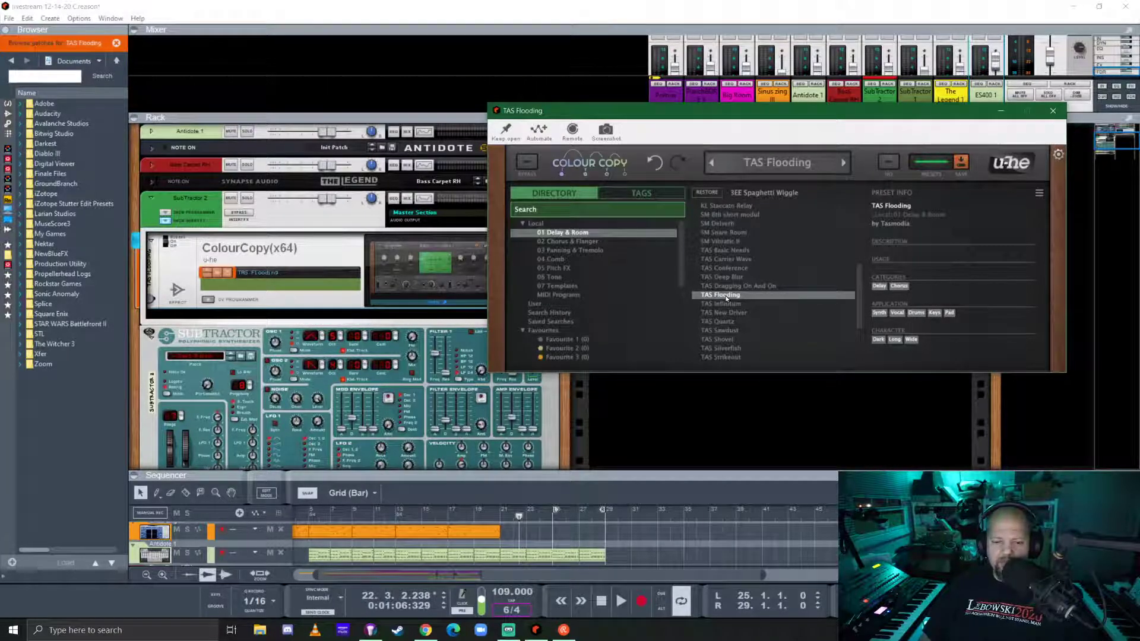
- Enlarge the sequencer area and play the song from bar 21 with the SubTractor 2 channel soloed
{"action": "left_click_drag", "start_coordinate": [584, 472], "coordinate": [584, 364]}
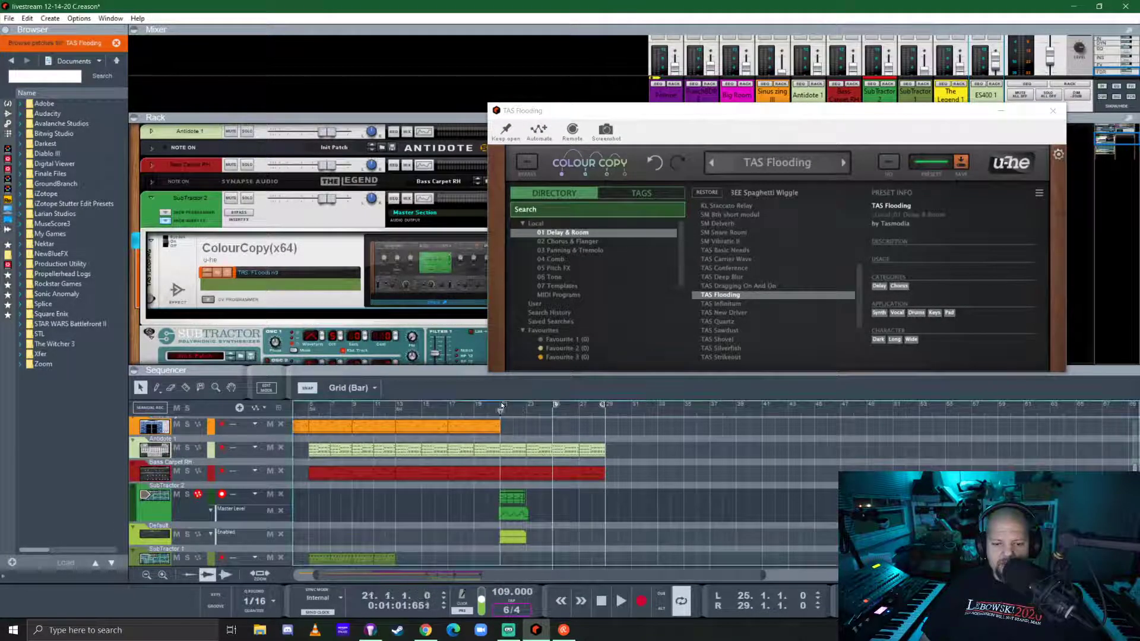
{"action": "key", "text": "space"}
{"action": "left_click", "coordinate": [247, 199]}
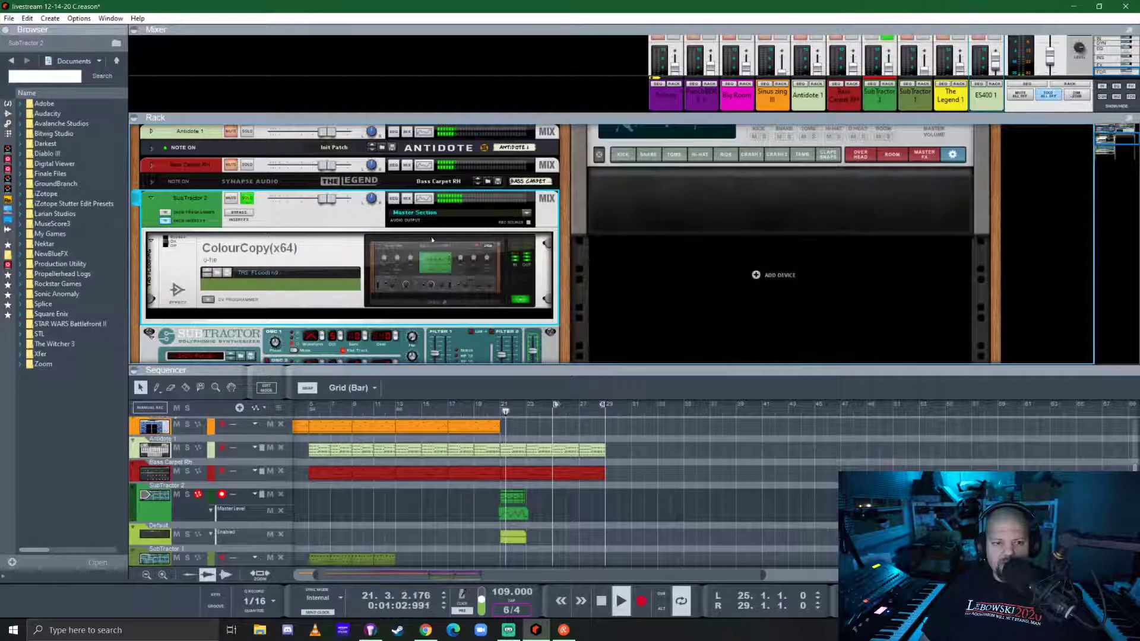
- Reopen the ColourCopy preset browser and play a loop running from bar 21 to bar 23
{"action": "left_click", "coordinate": [433, 270]}
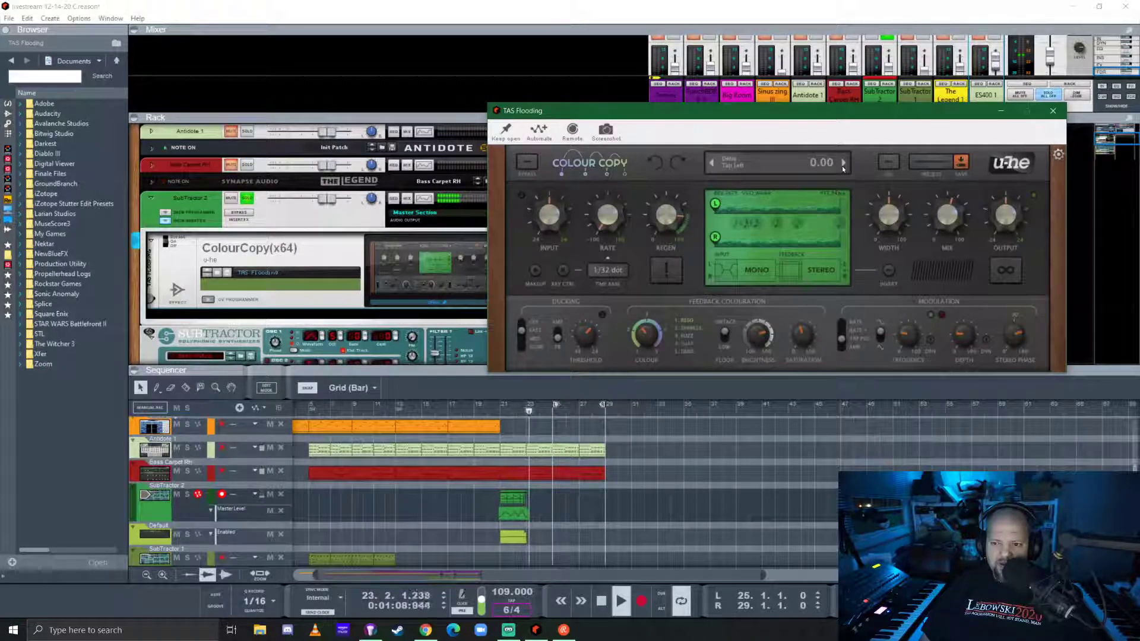
{"action": "left_click", "coordinate": [930, 162]}
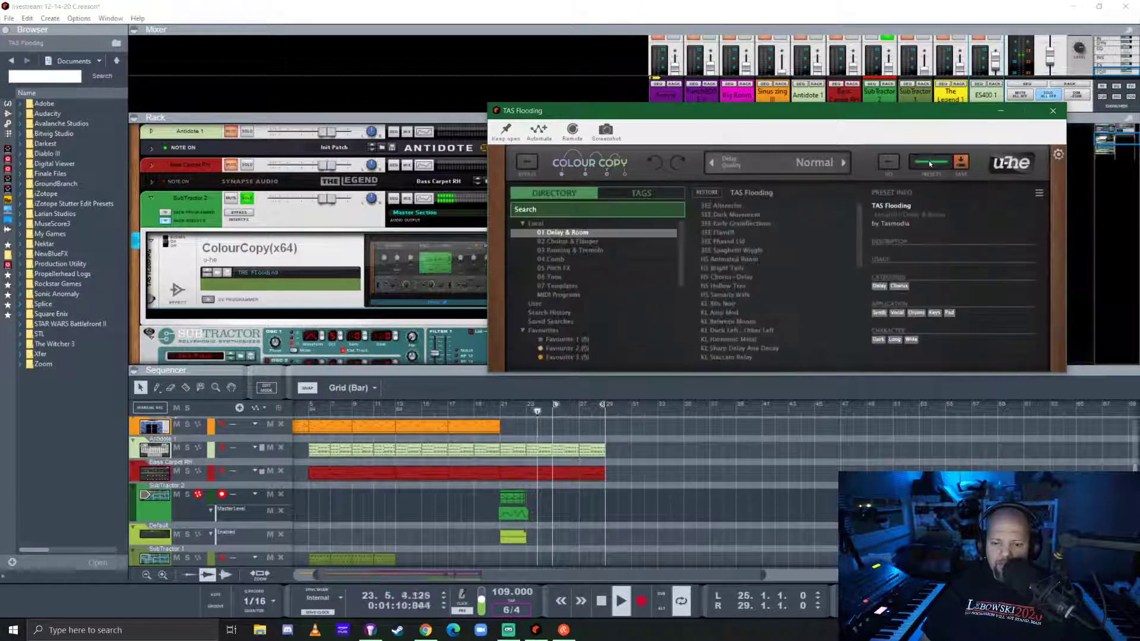
{"action": "left_click", "coordinate": [500, 407]}
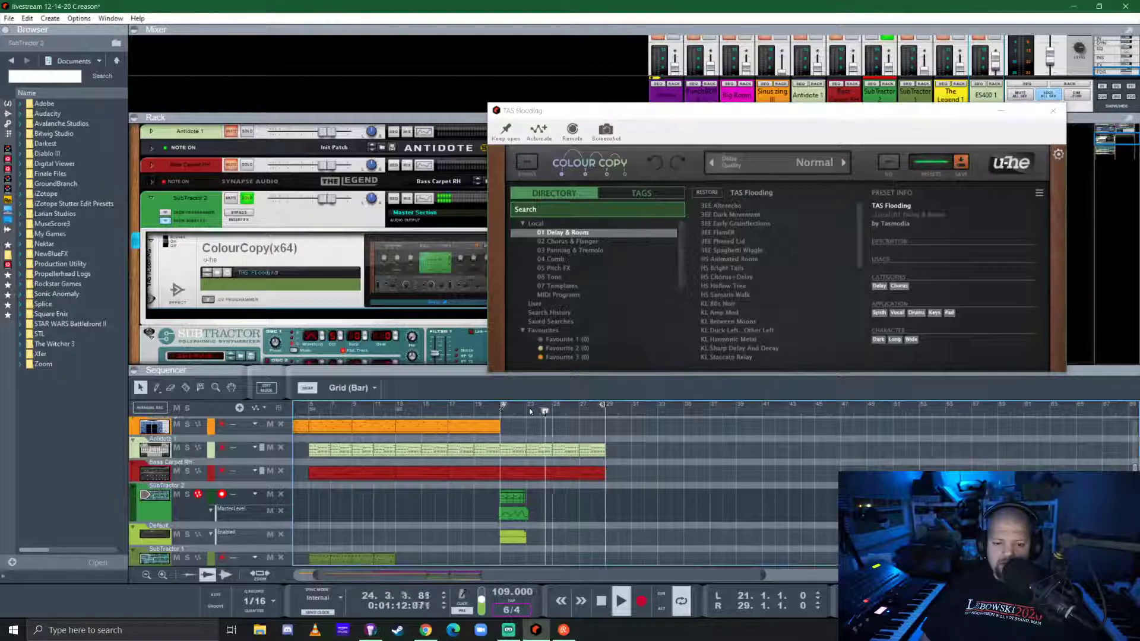
{"action": "left_click_drag", "start_coordinate": [502, 407], "coordinate": [525, 410]}
{"action": "scroll", "coordinate": [524, 410], "scroll_direction": "up", "scroll_amount": 2}
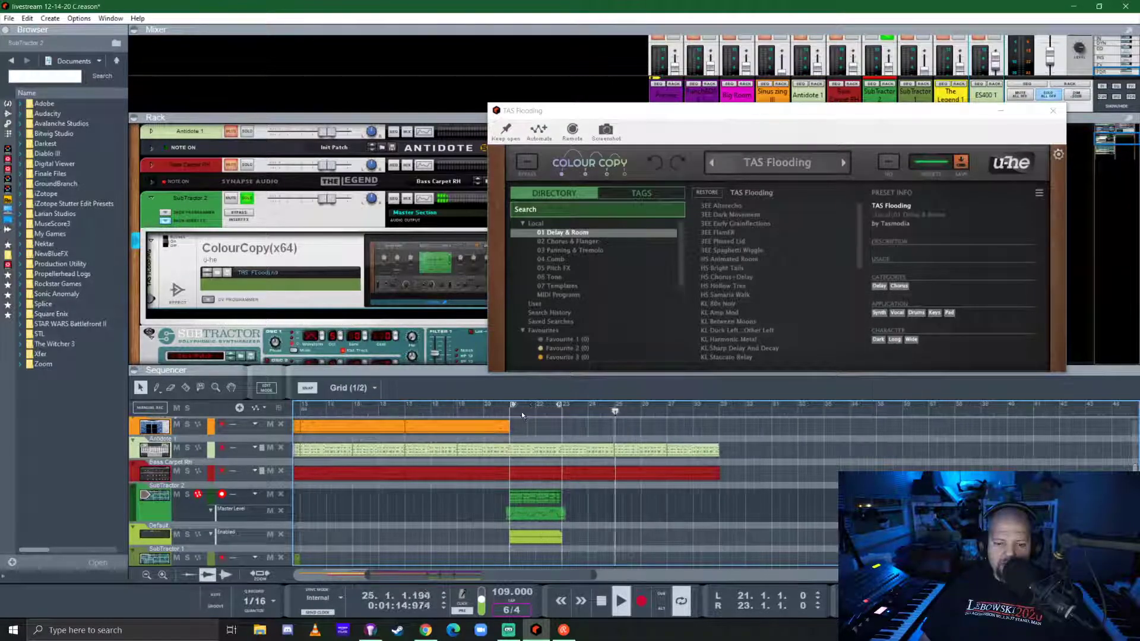
{"action": "key", "text": "space"}
{"action": "key", "text": "space"}
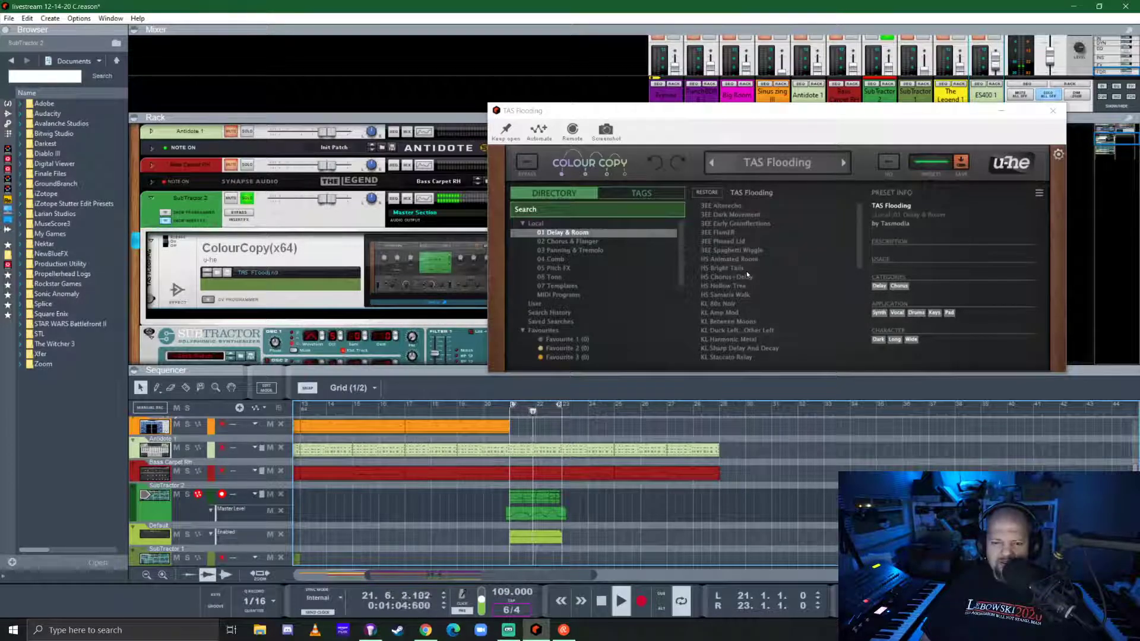
- Audition the 3EE Alterecho and SM Delverb presets in ColourCopy over the looped SubTractor 2 part
{"action": "left_click", "coordinate": [635, 306]}
{"action": "scroll", "coordinate": [622, 312], "scroll_direction": "down", "scroll_amount": 5}
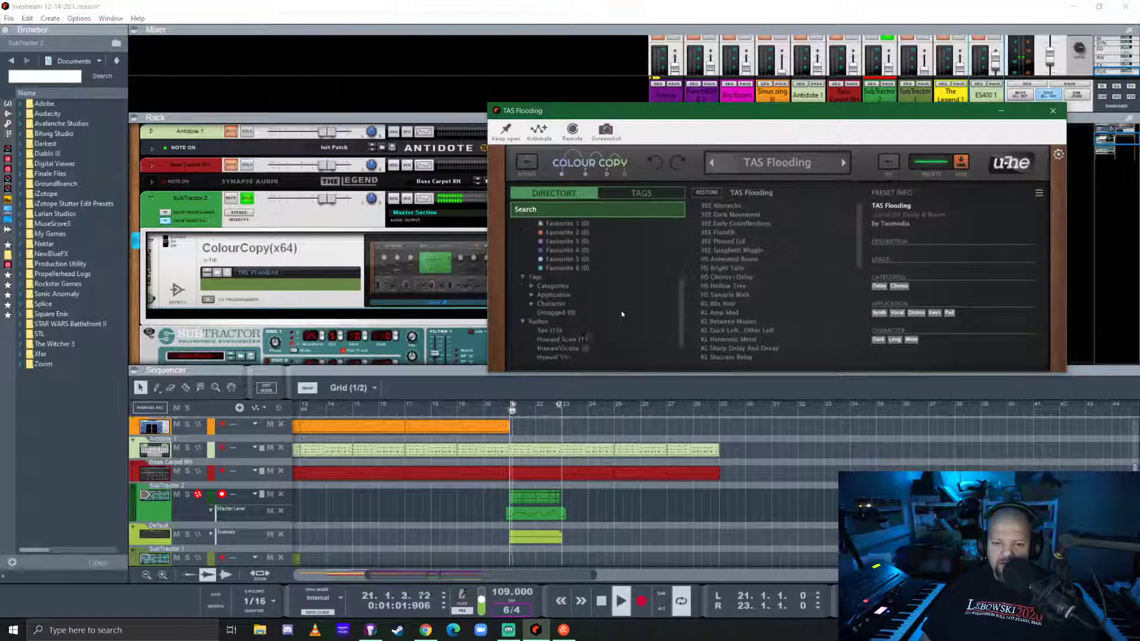
{"action": "scroll", "coordinate": [611, 303], "scroll_direction": "up", "scroll_amount": 5}
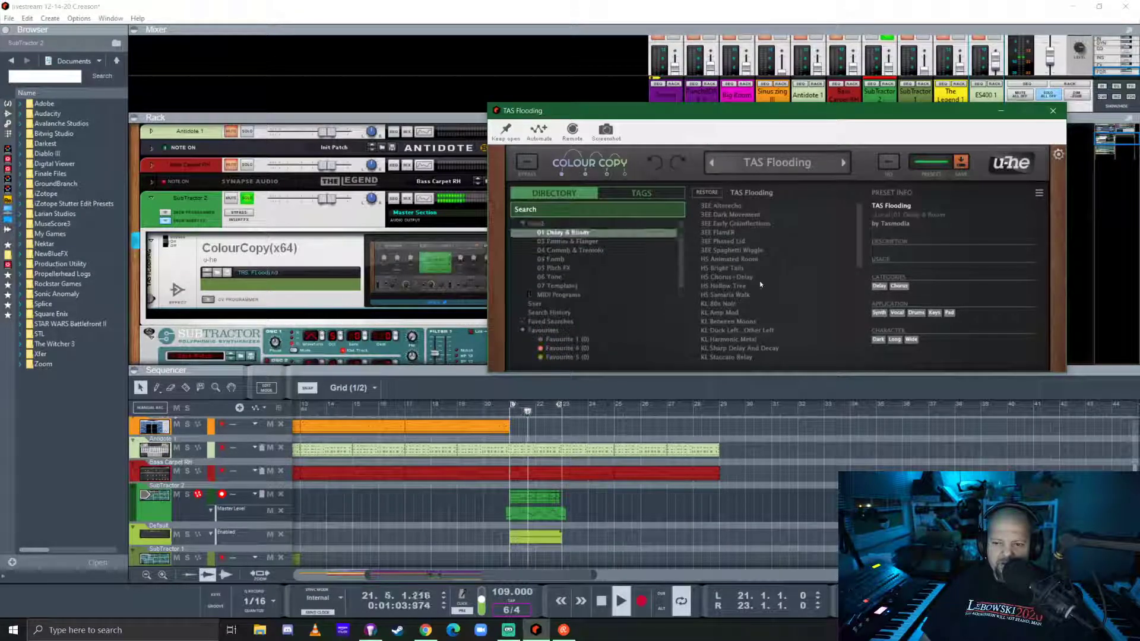
{"action": "left_click", "coordinate": [741, 207]}
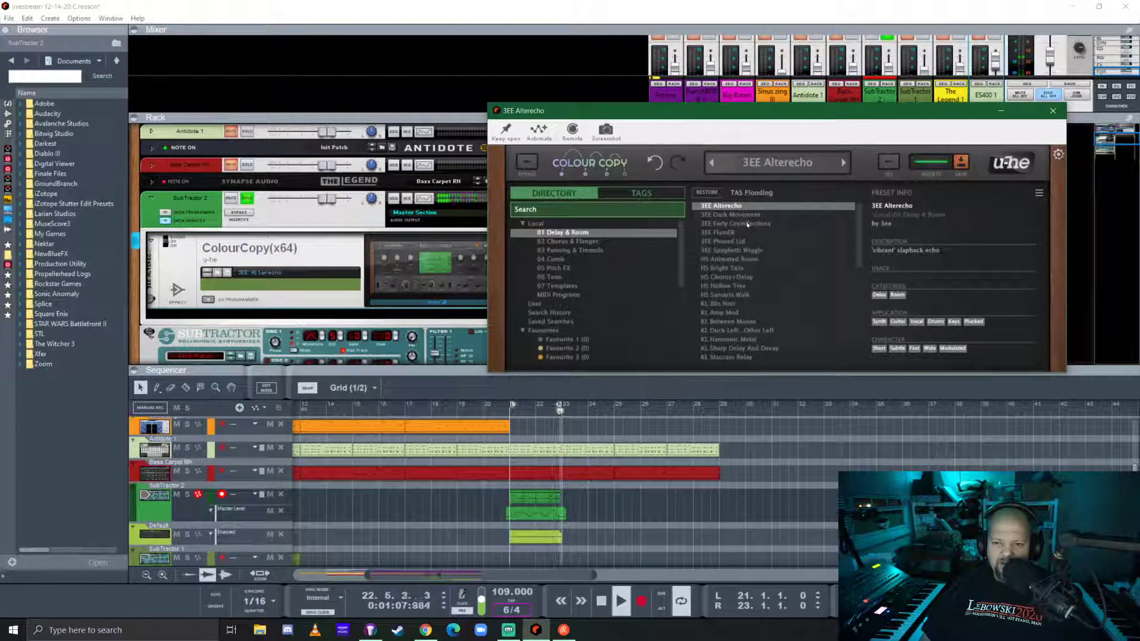
{"action": "scroll", "coordinate": [750, 238], "scroll_direction": "down", "scroll_amount": 3}
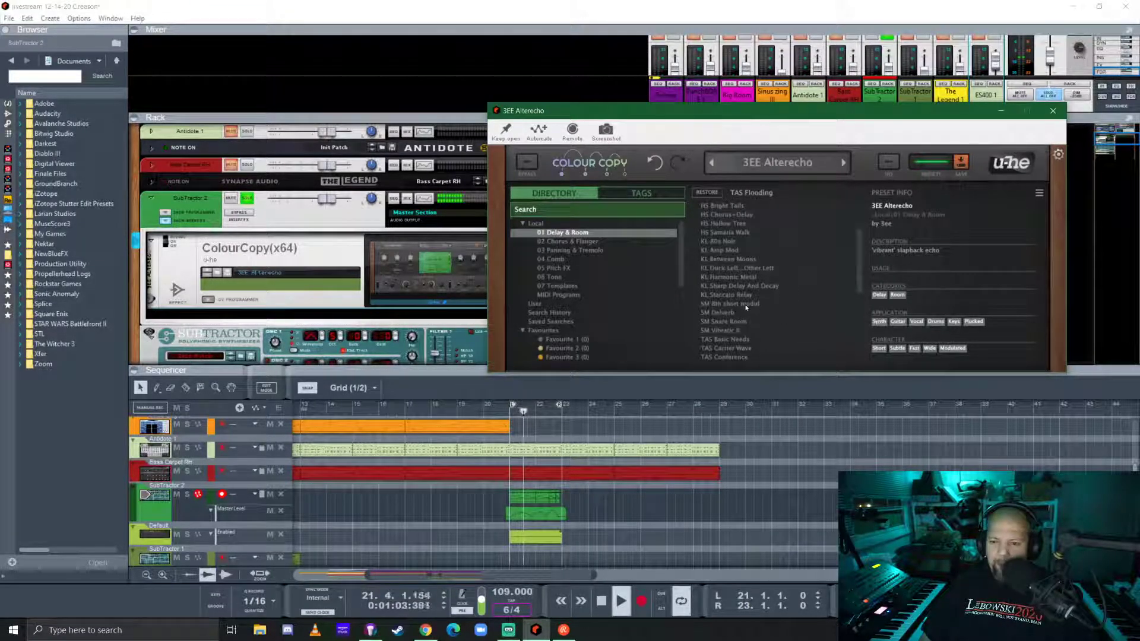
{"action": "left_click", "coordinate": [734, 314]}
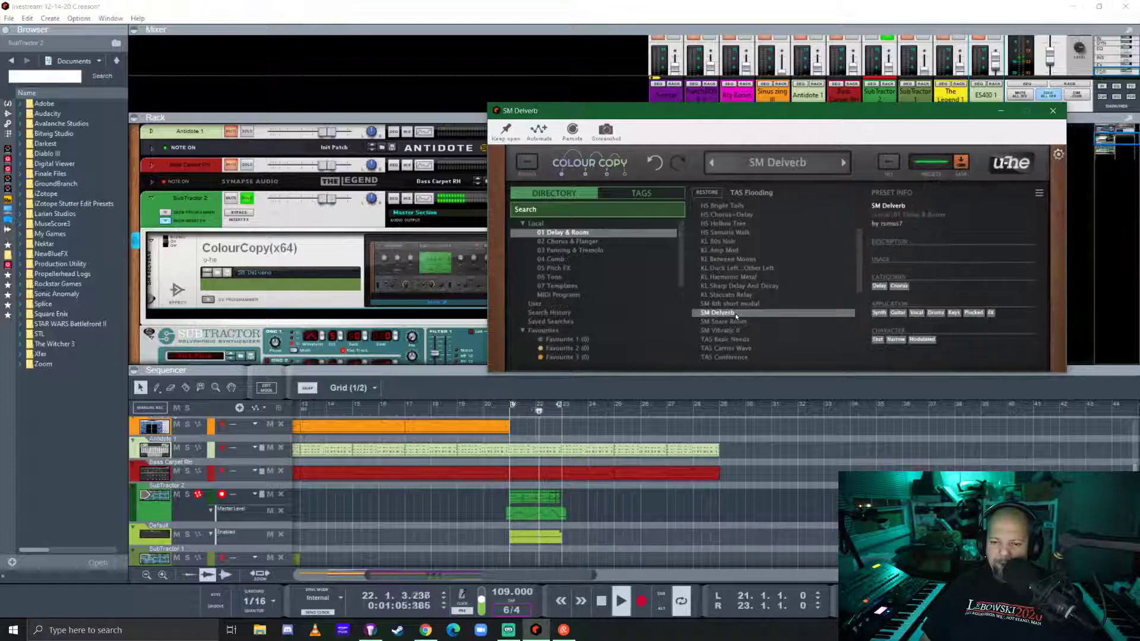
- Audition the TAS Carrier Wave and TAS Quartz presets and look further down the preset list
{"action": "scroll", "coordinate": [792, 307], "scroll_direction": "down", "scroll_amount": 3}
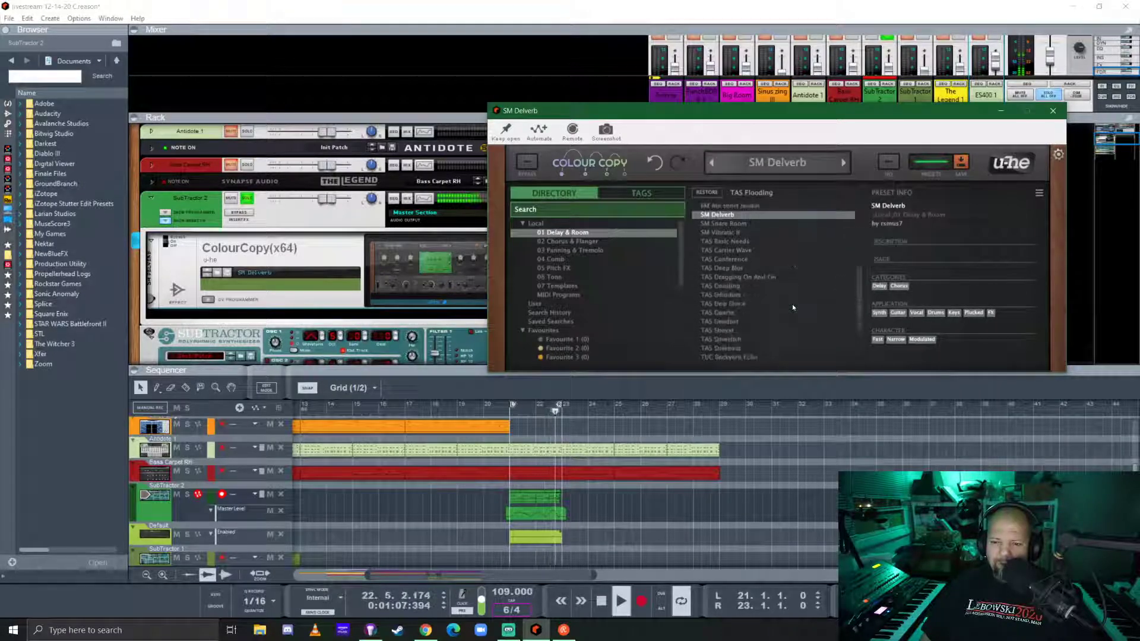
{"action": "left_click", "coordinate": [734, 250]}
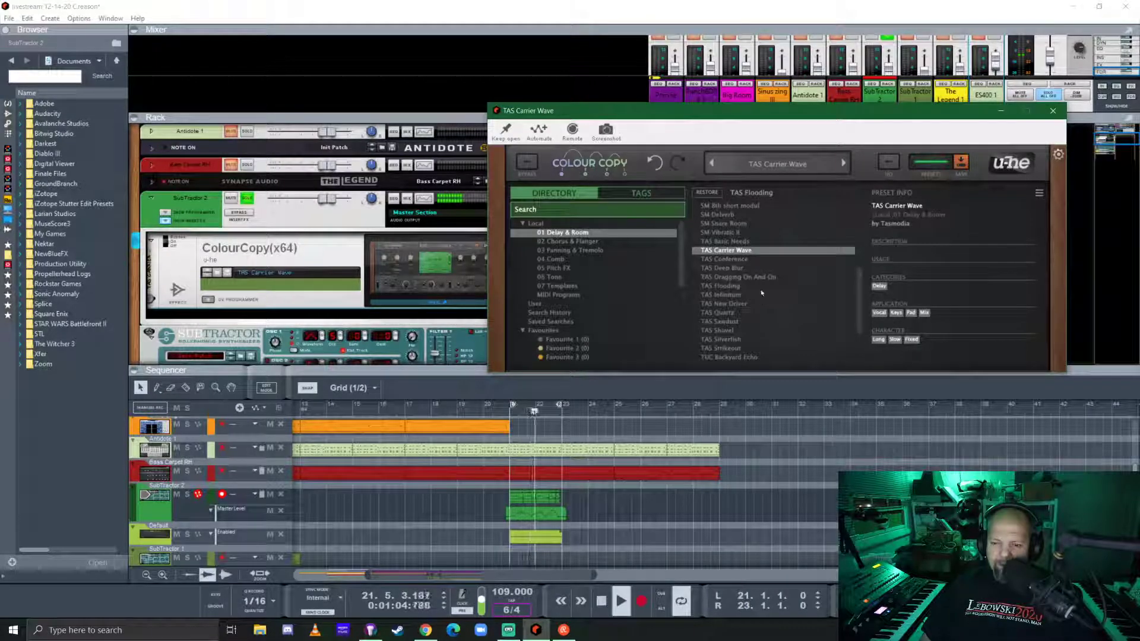
{"action": "left_click", "coordinate": [720, 313]}
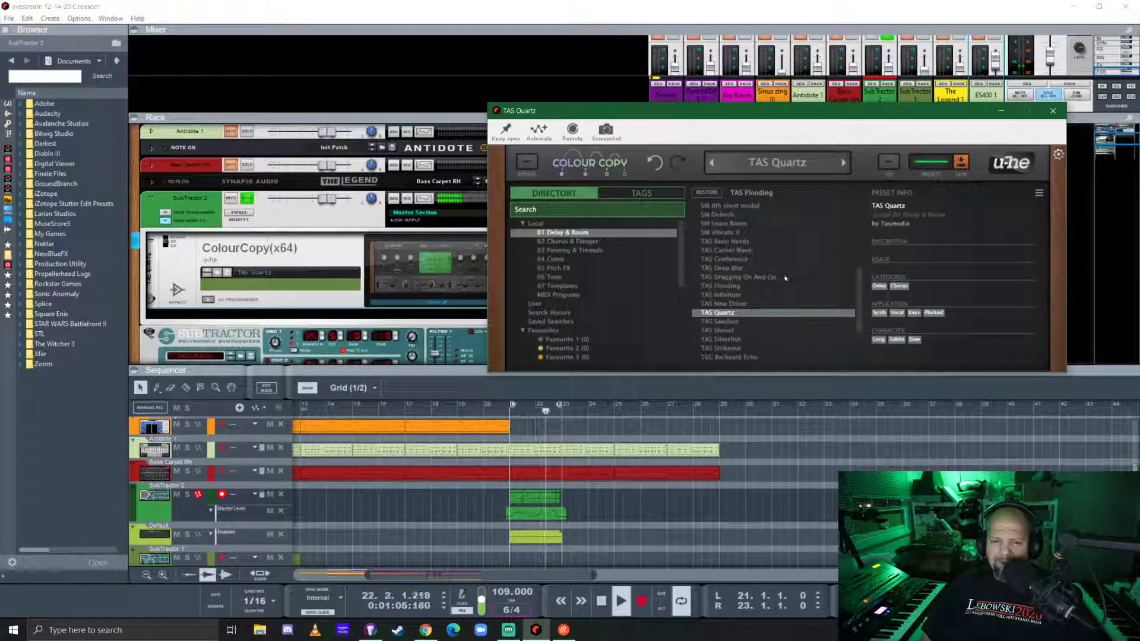
{"action": "scroll", "coordinate": [785, 278], "scroll_direction": "down", "scroll_amount": 3}
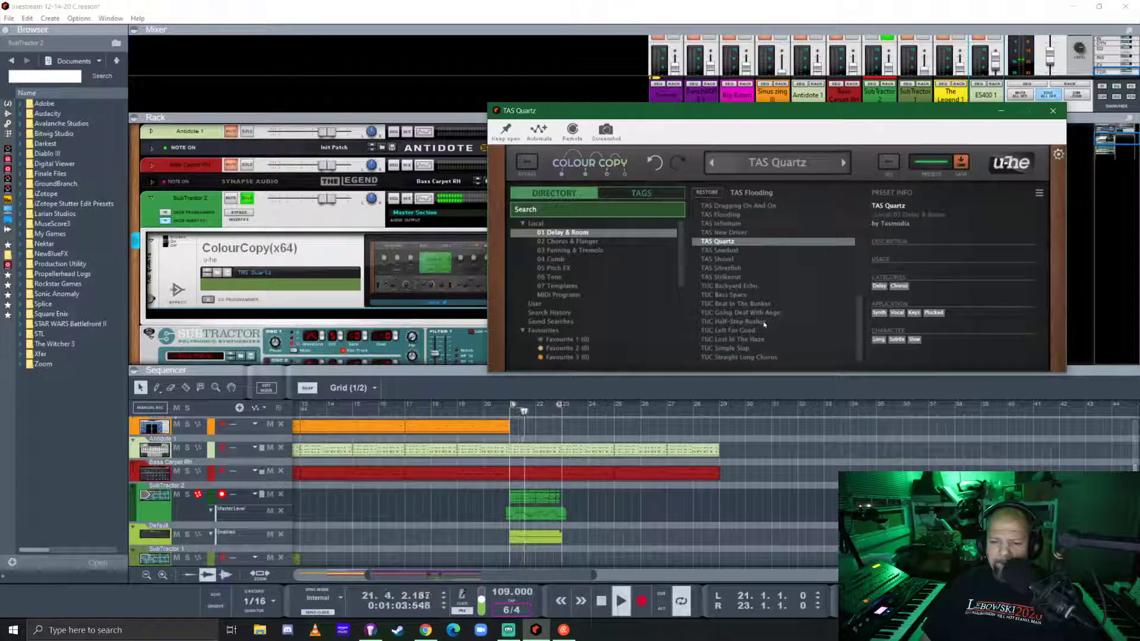
- Close the ColourCopy window and replace the effect with the ES204 Filter Delay from the Delays favourites
{"action": "left_click", "coordinate": [1053, 111]}
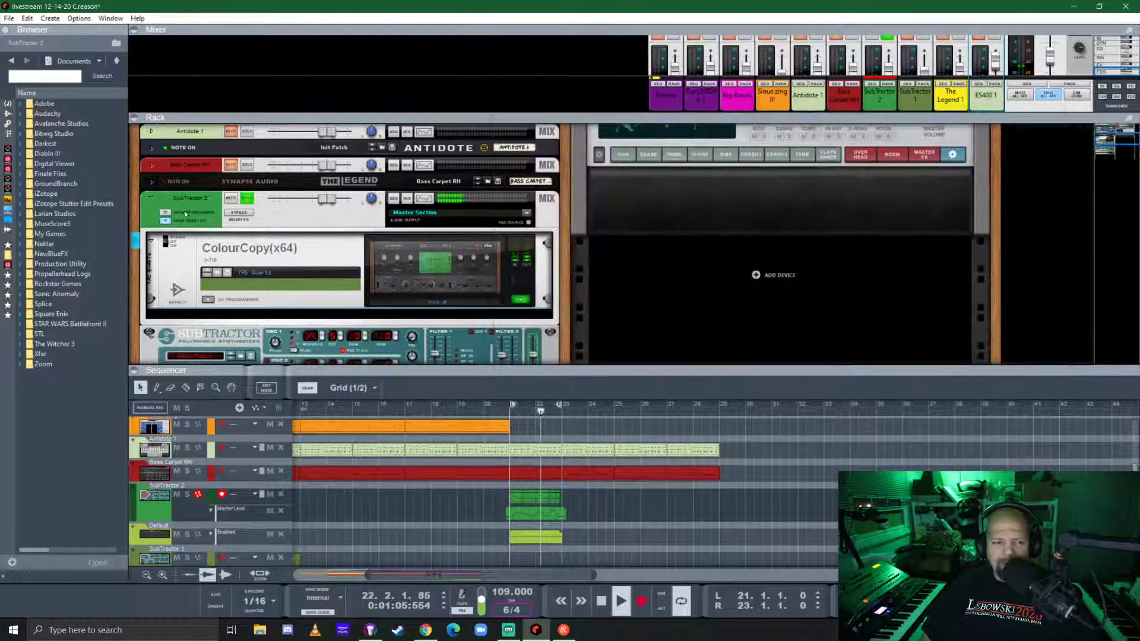
{"action": "left_click", "coordinate": [8, 315]}
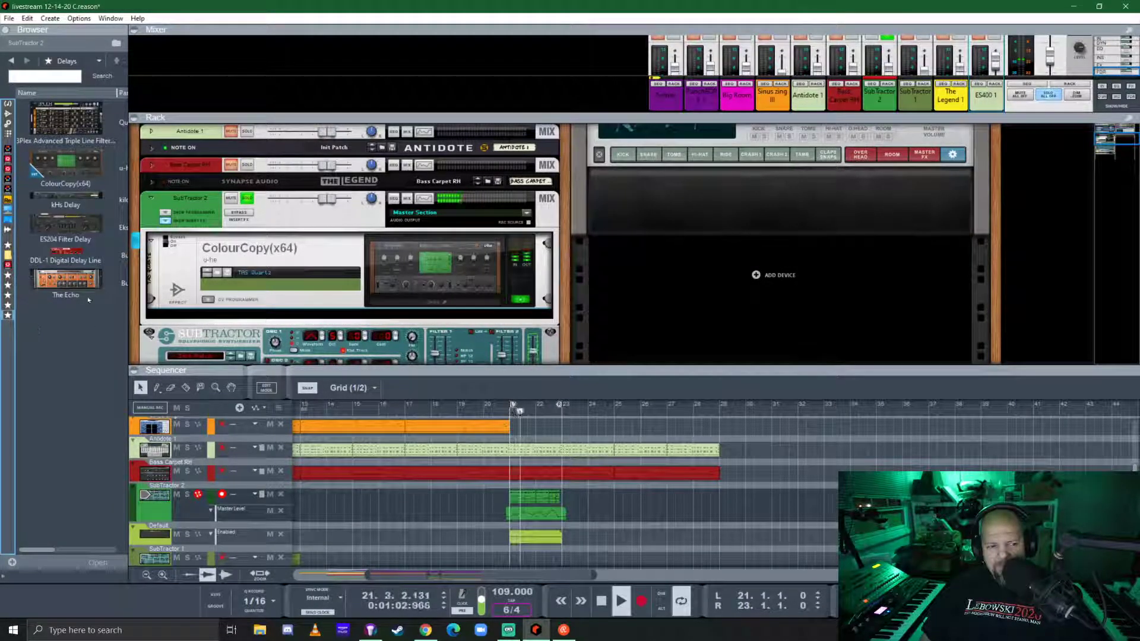
{"action": "left_click_drag", "start_coordinate": [66, 225], "coordinate": [564, 292]}
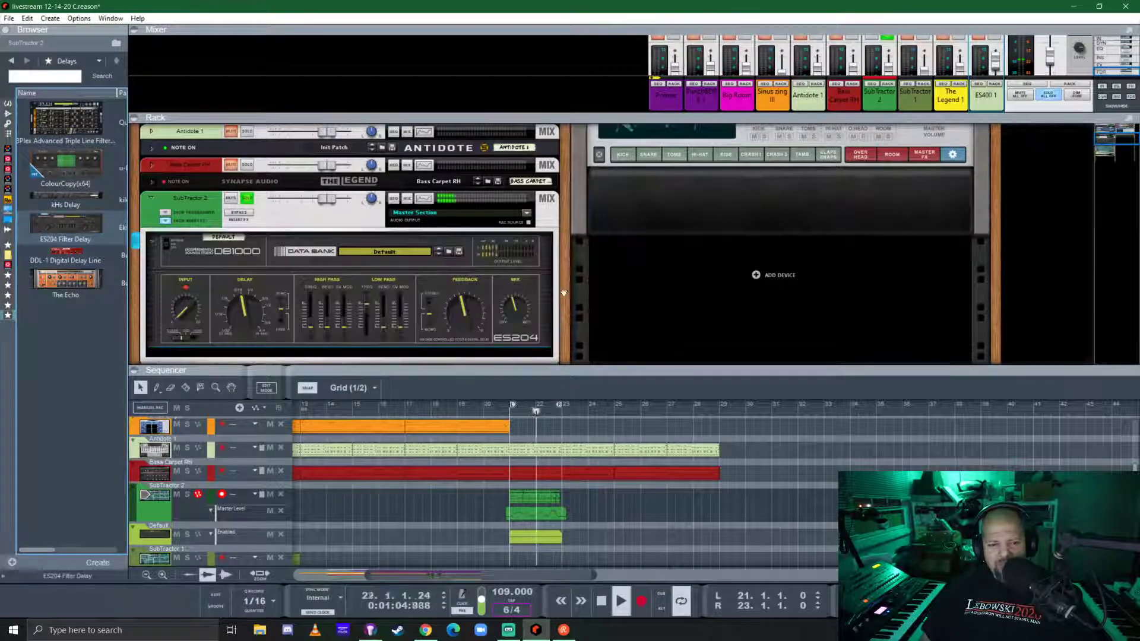
- Delete the ES204 Filter Delay from the SubTractor 2 inserts
{"action": "left_click", "coordinate": [449, 311]}
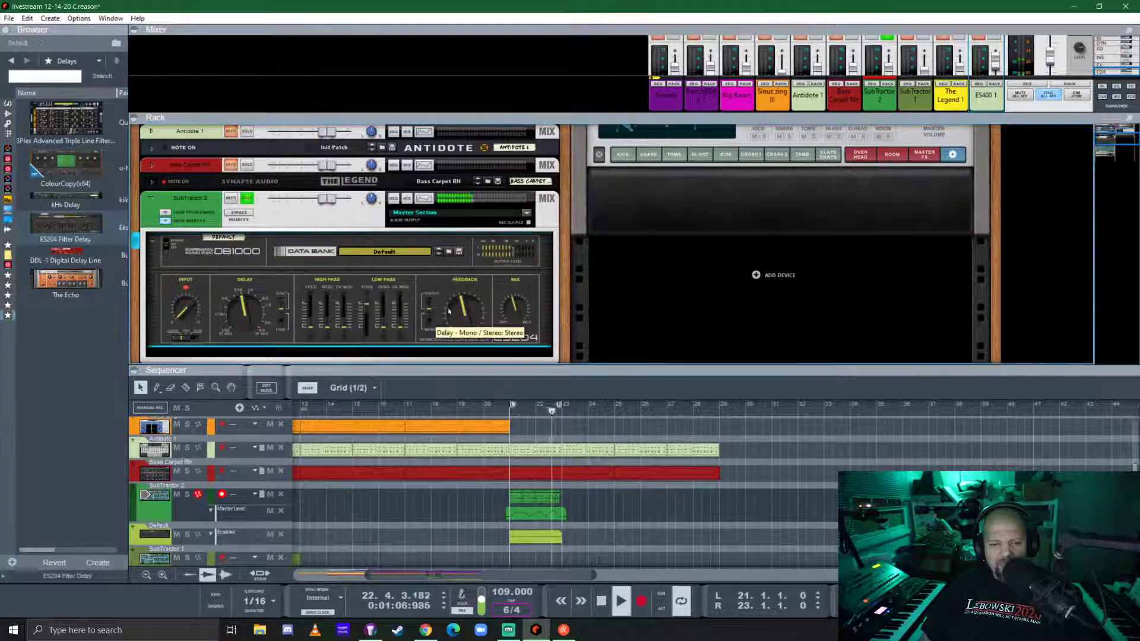
{"action": "left_click", "coordinate": [428, 309]}
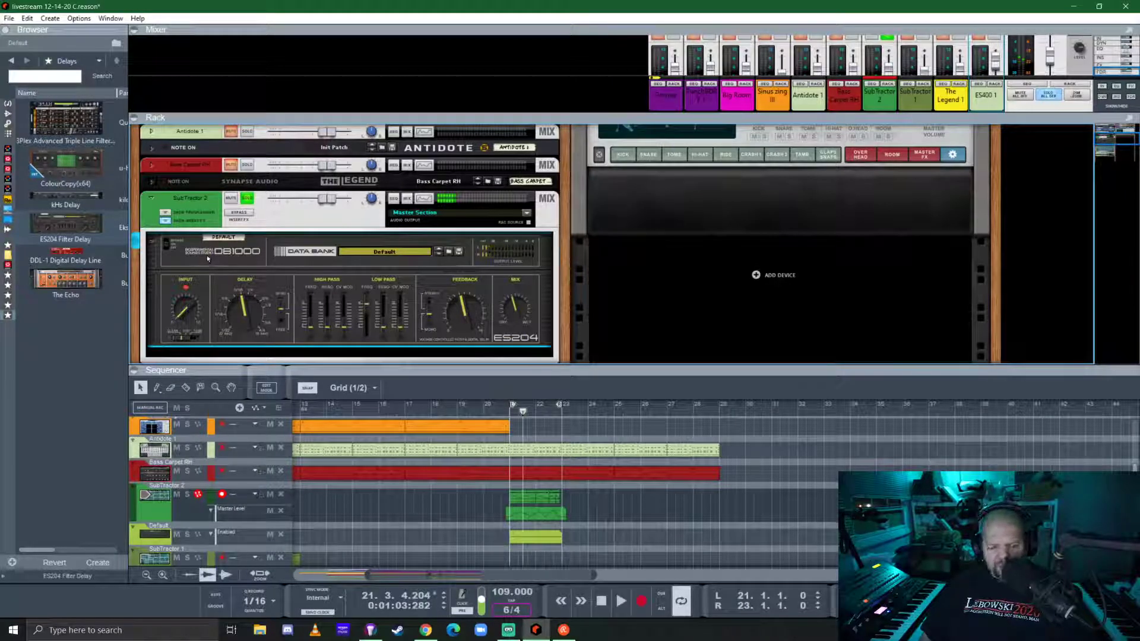
{"action": "key", "text": "Delete"}
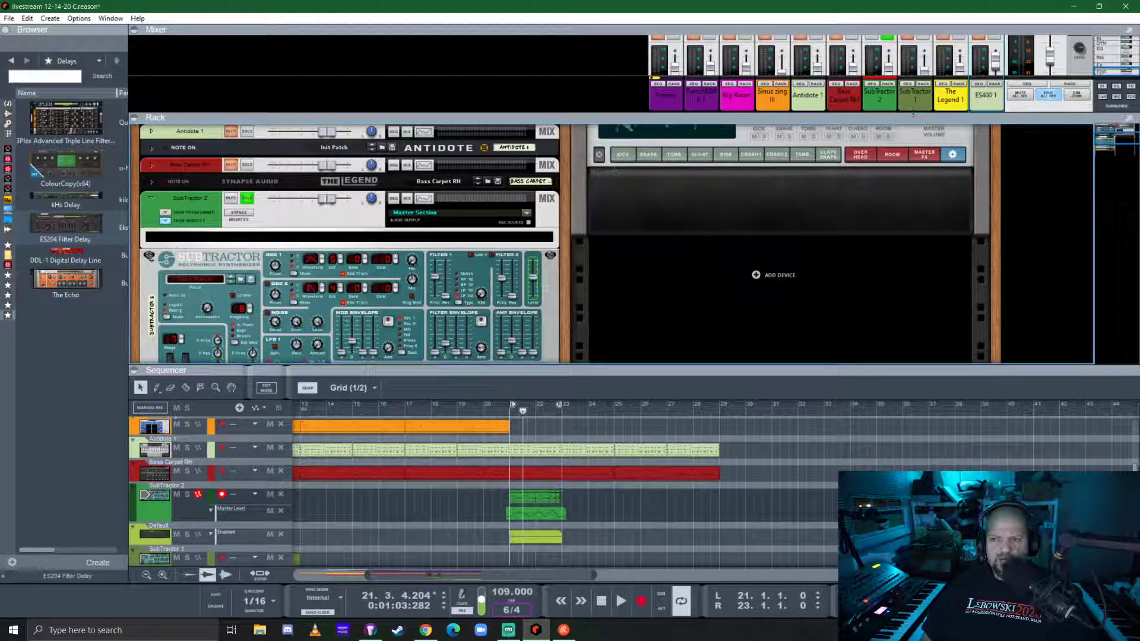
- Enlarge the mixer to show the effect sends and adjust SubTractor 2's FX5 send while playing from bar 21
{"action": "left_click_drag", "start_coordinate": [913, 112], "coordinate": [912, 413]}
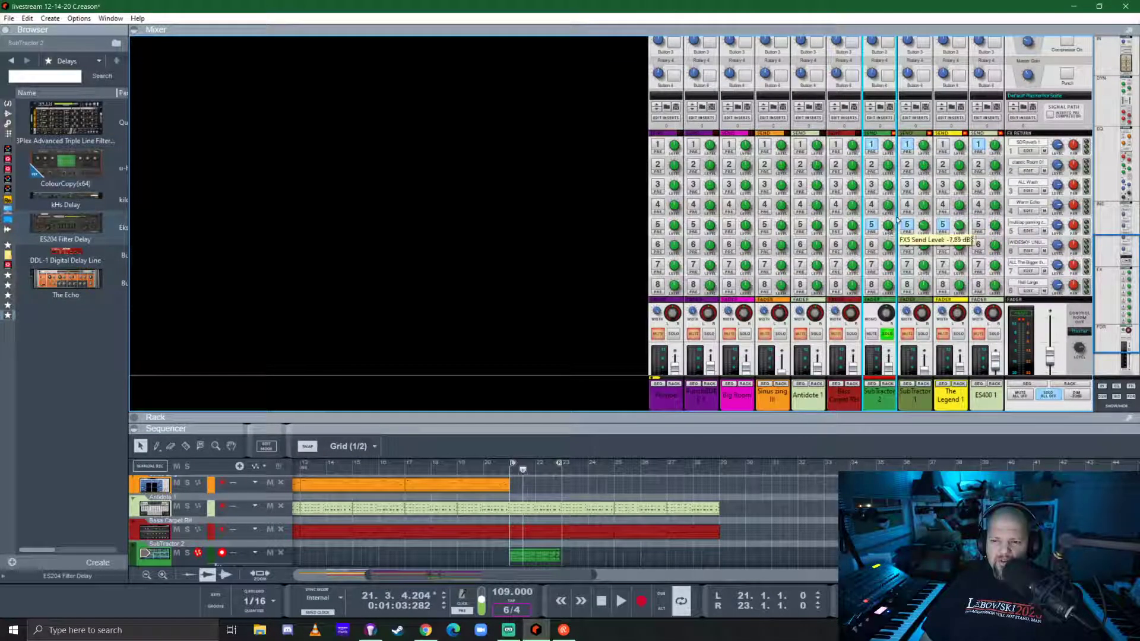
{"action": "left_click", "coordinate": [733, 394]}
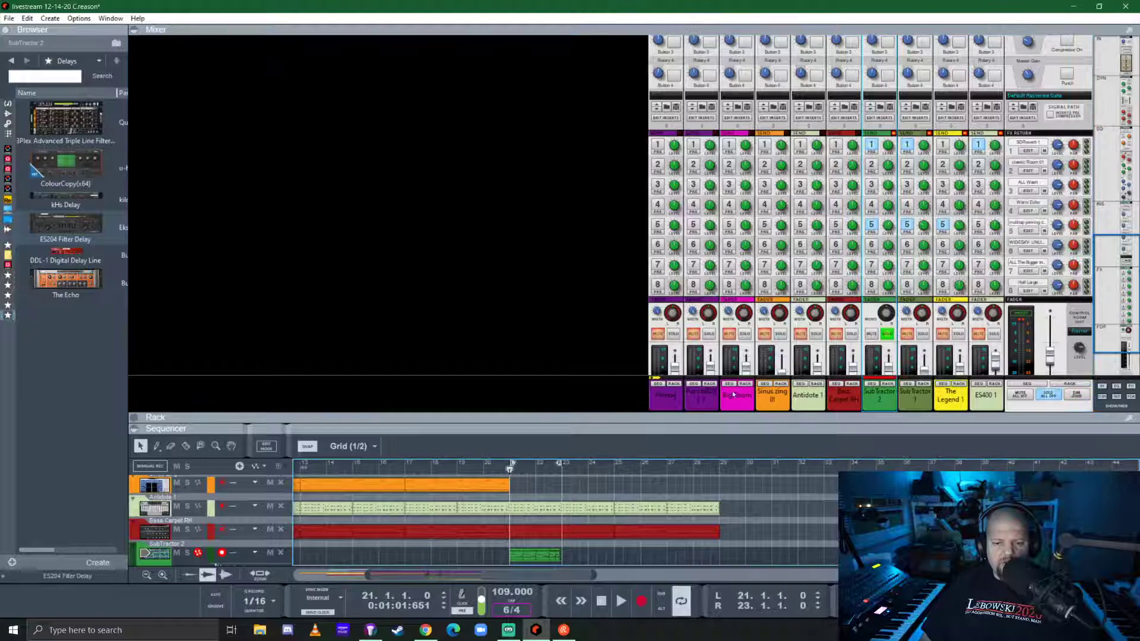
{"action": "key", "text": "space"}
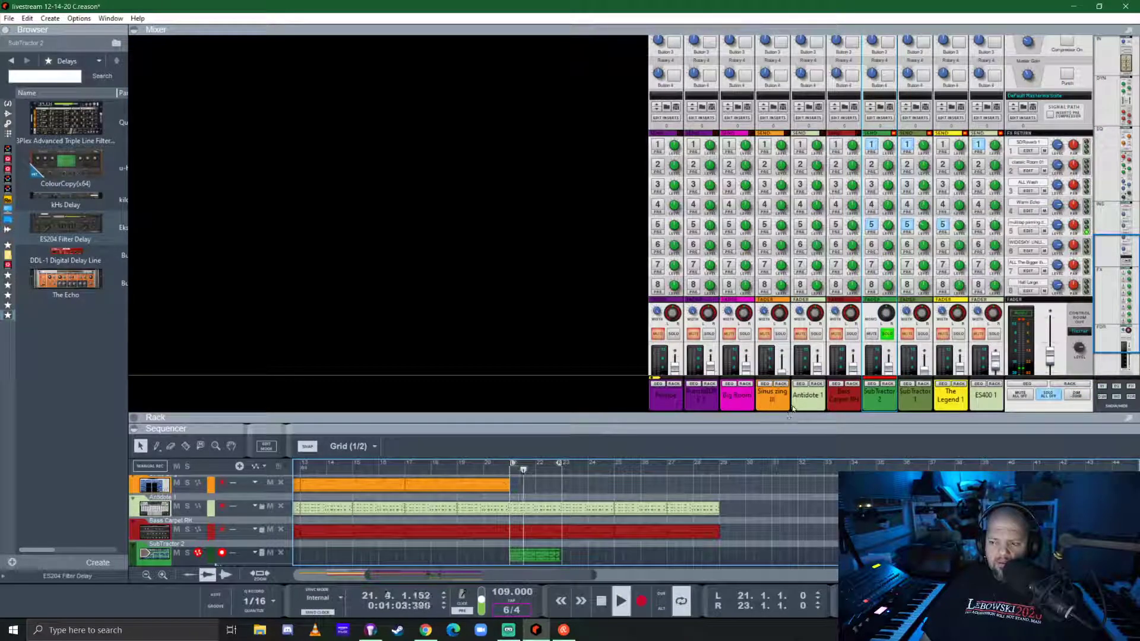
{"action": "left_click", "coordinate": [890, 227]}
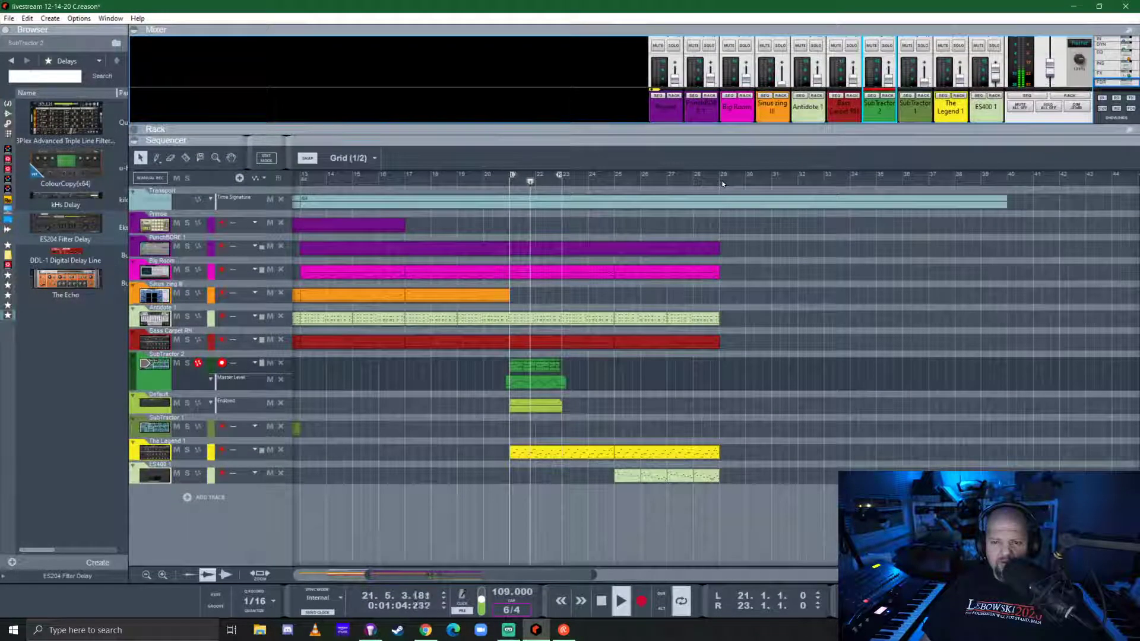
- Set the loop range to run from bar 25 to bar 29 and select the Bass Carpet RH track
{"action": "left_click", "coordinate": [716, 175], "text": "ctrl"}
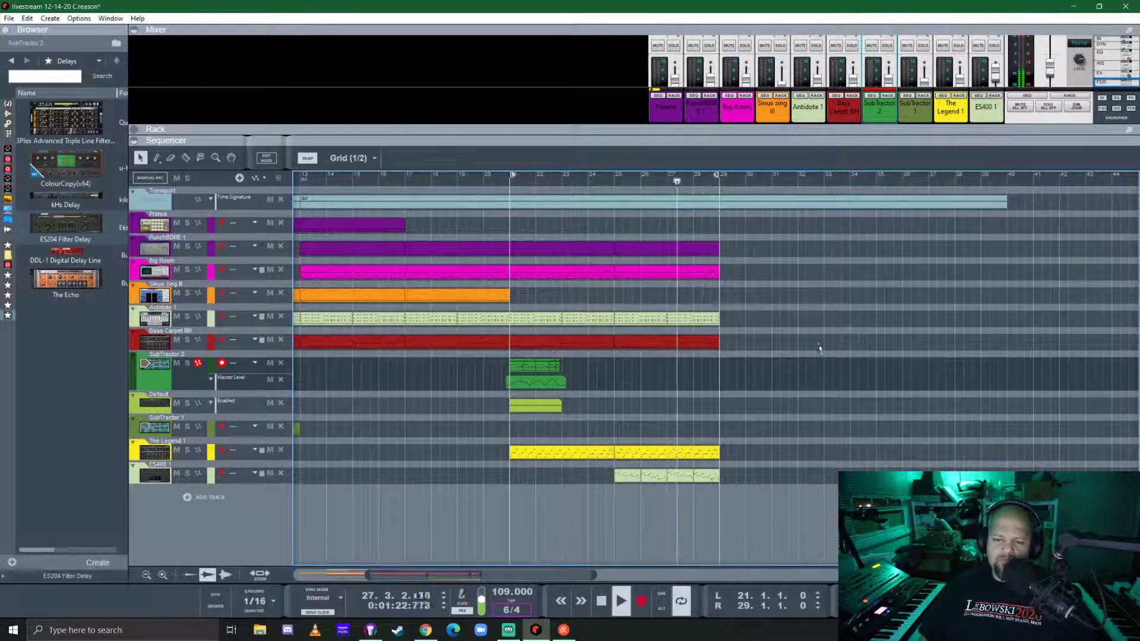
{"action": "left_click", "coordinate": [626, 177], "text": "ctrl"}
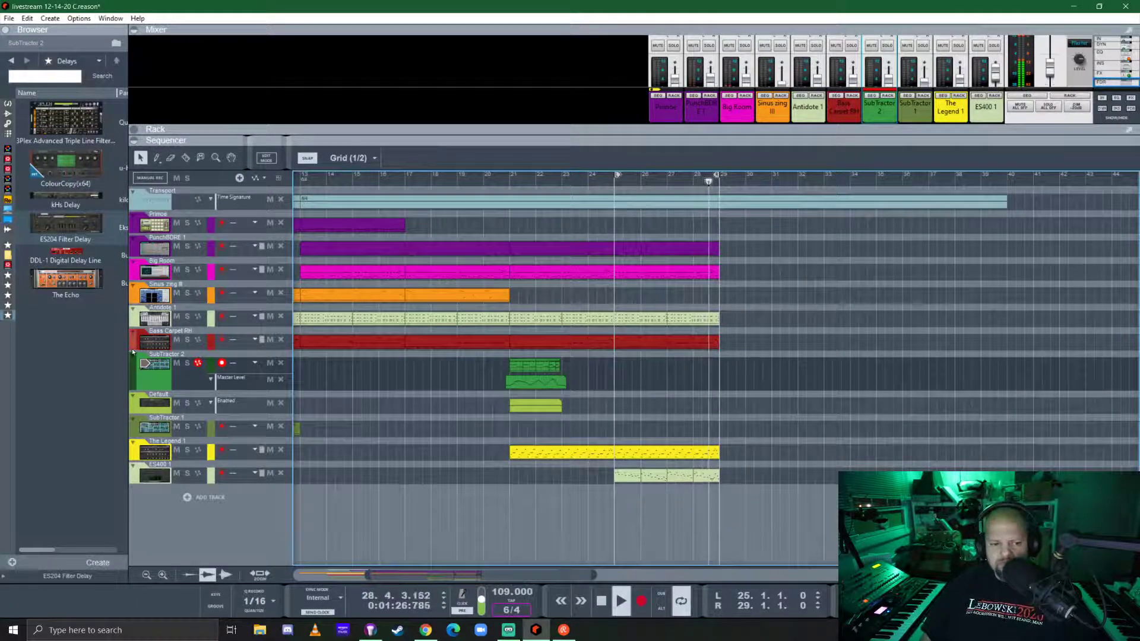
{"action": "key", "text": "Up"}
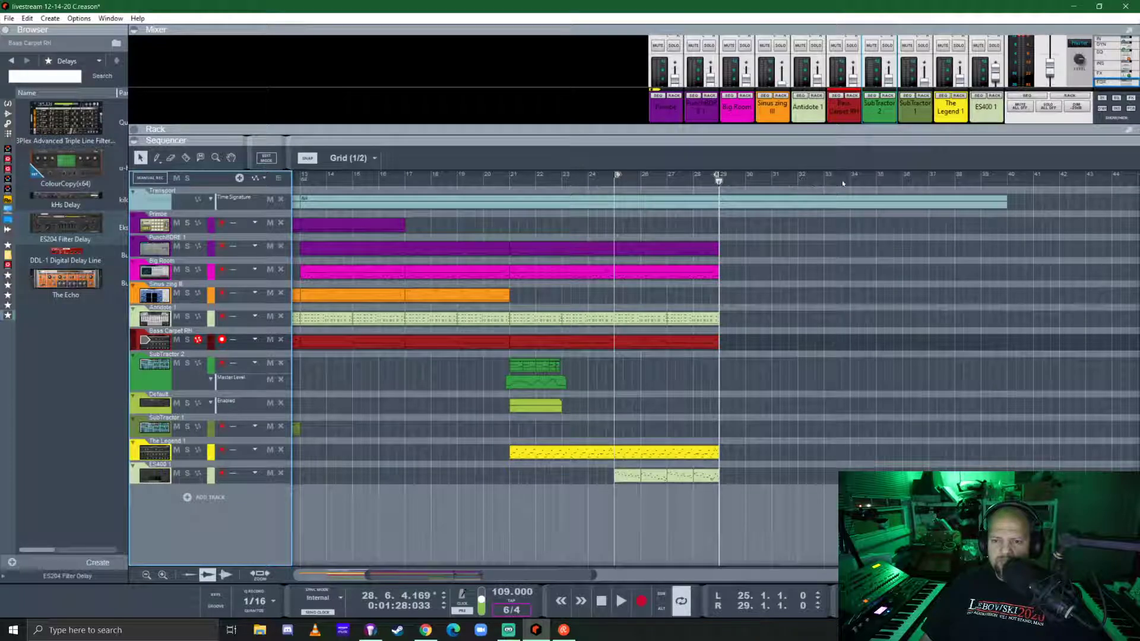
- Set the loop range to run from bar 29 to bar 33
{"action": "left_click", "coordinate": [823, 177], "text": "alt"}
{"action": "left_click", "coordinate": [719, 177], "text": "ctrl"}
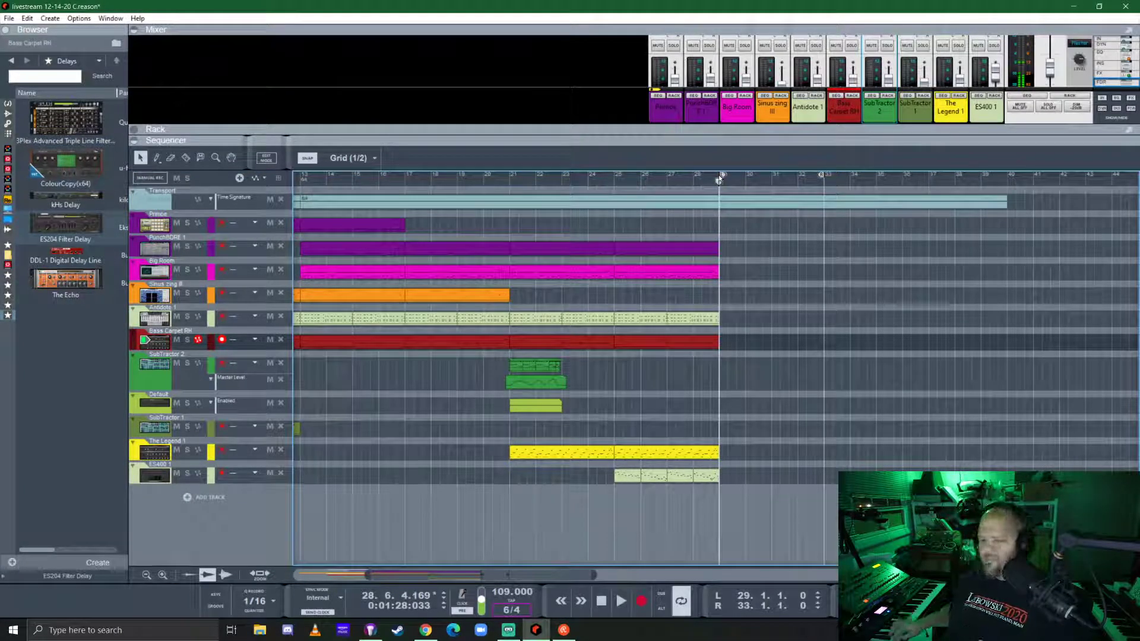
{"action": "left_click", "coordinate": [719, 177]}
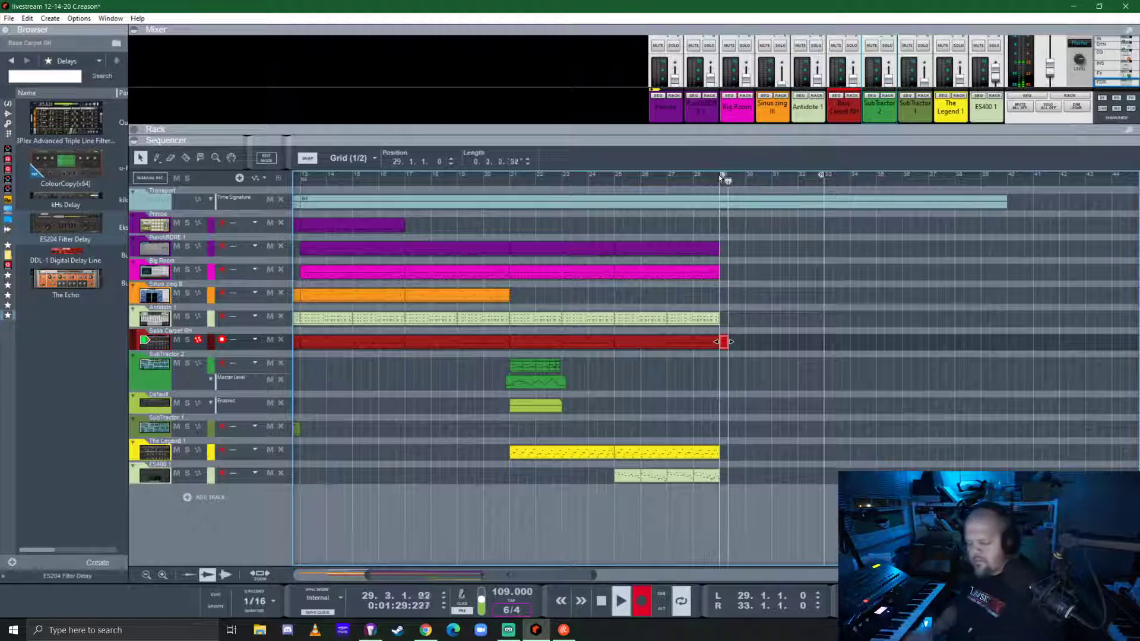
{"action": "key", "text": "space"}
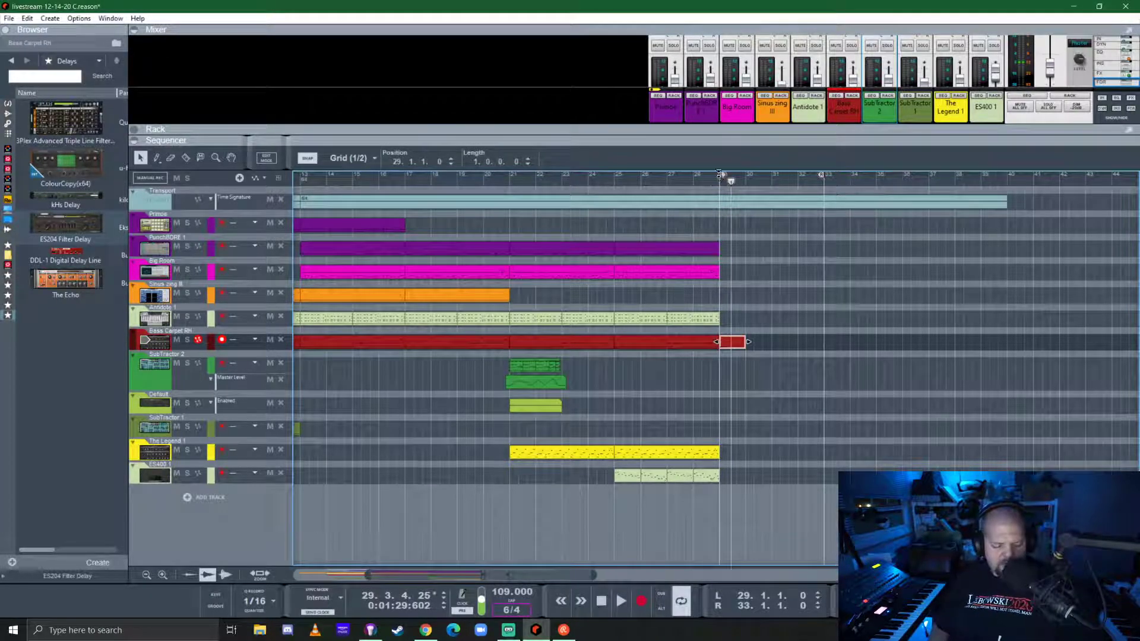
{"action": "key", "text": "Delete"}
- Record a new four-bar bass part on the Bass Carpet RH track starting at bar 29
{"action": "left_click", "coordinate": [720, 177]}
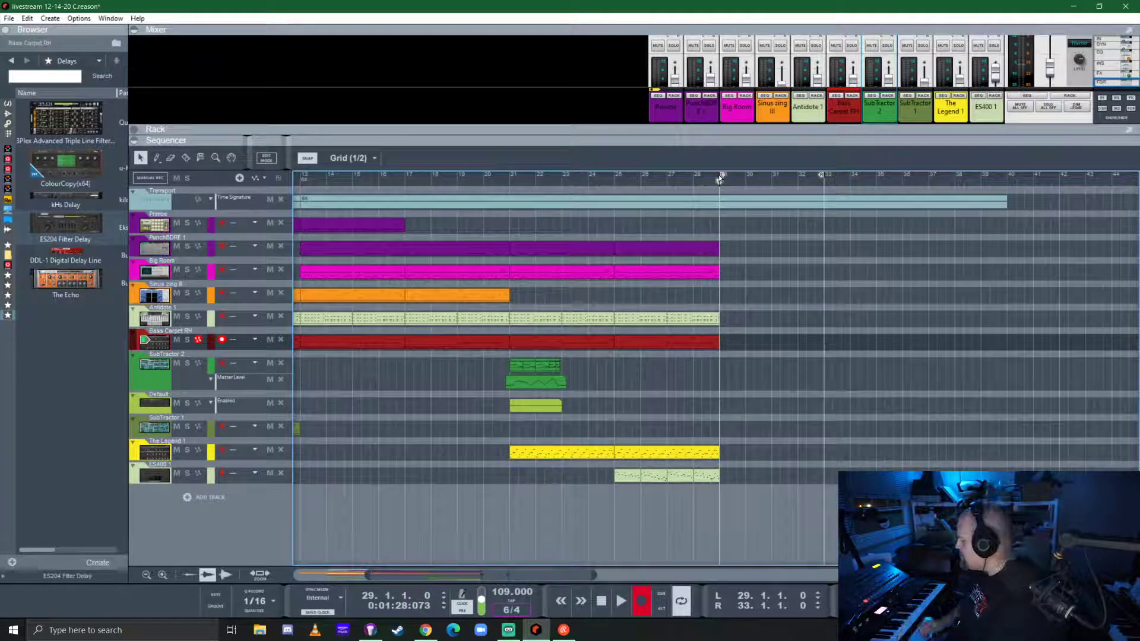
{"action": "key", "text": "ctrl+Return"}
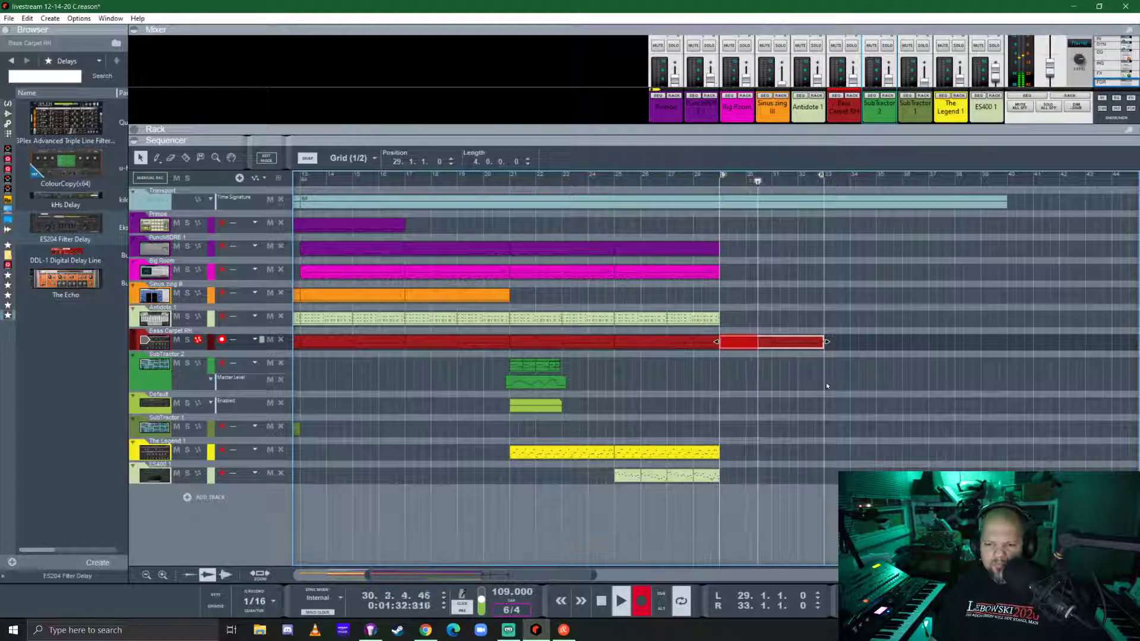
- In the new Bass Carpet RH clip, replace the long C2 note at 30.6.3 with copies of the preceding short note at 30.6.3 and 30.6.4
{"action": "double_click", "coordinate": [792, 341]}
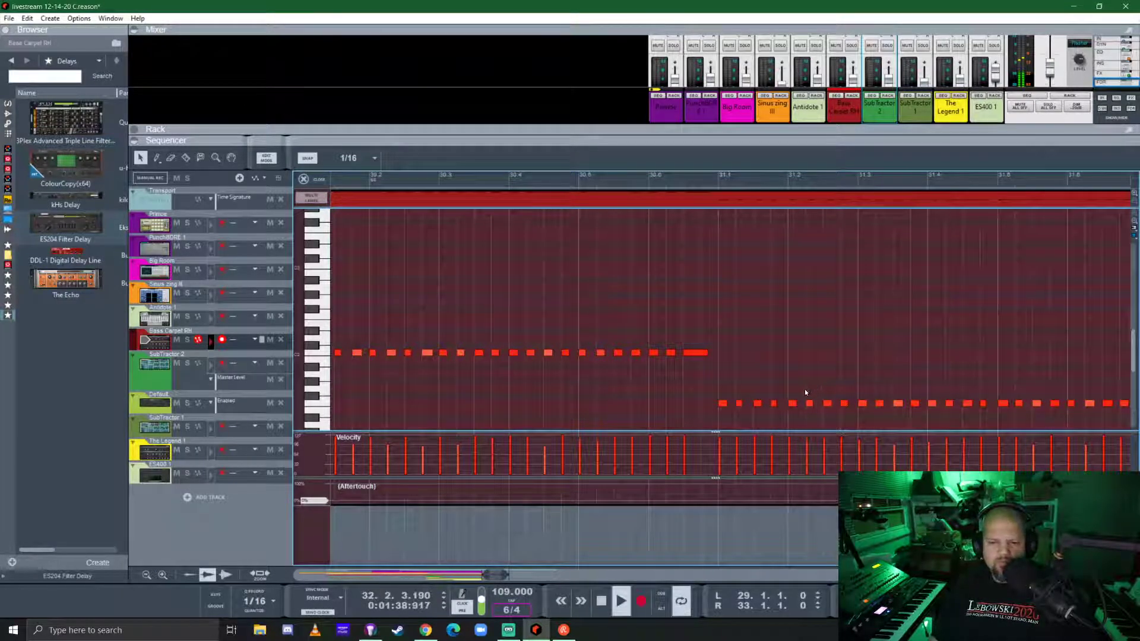
{"action": "scroll", "coordinate": [687, 331], "scroll_direction": "down", "scroll_amount": 3}
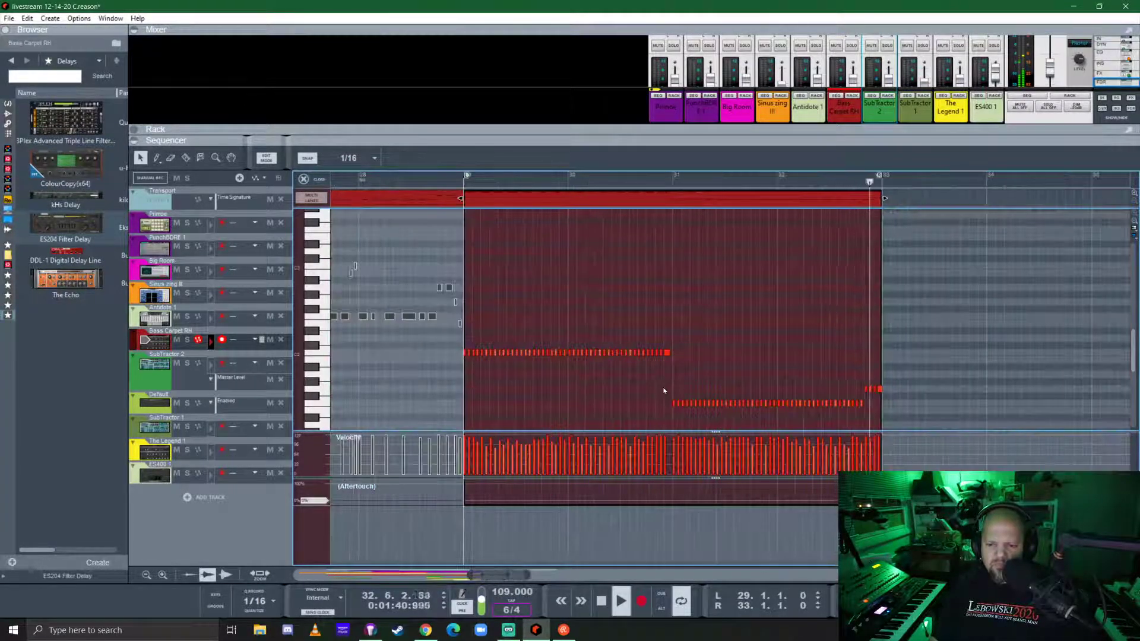
{"action": "scroll", "coordinate": [683, 356], "scroll_direction": "up", "scroll_amount": 5}
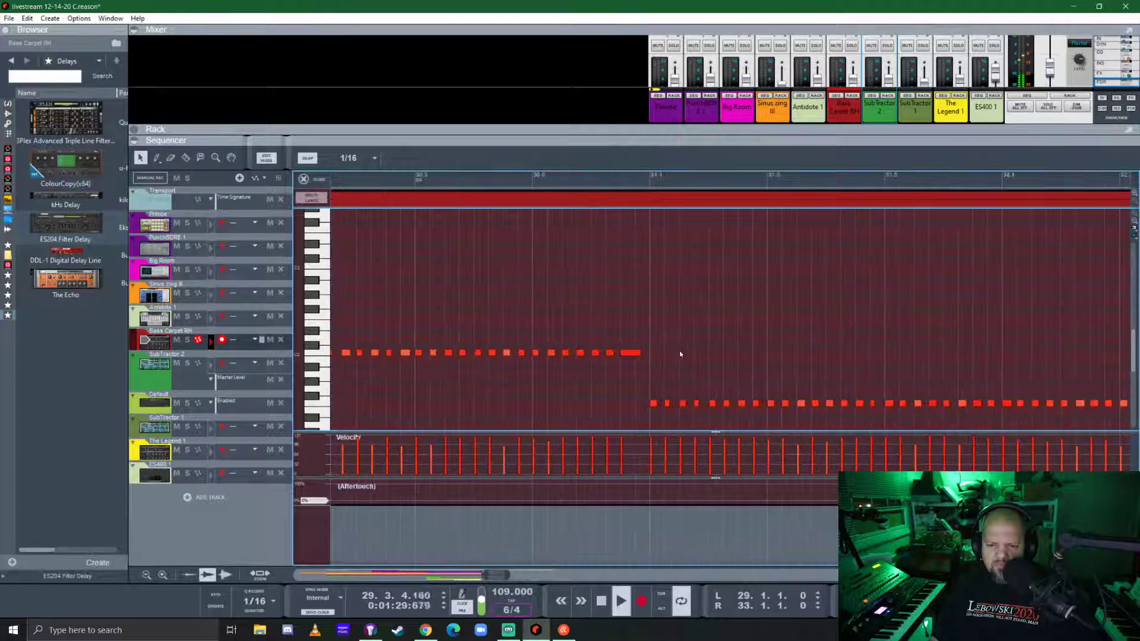
{"action": "left_click", "coordinate": [599, 353]}
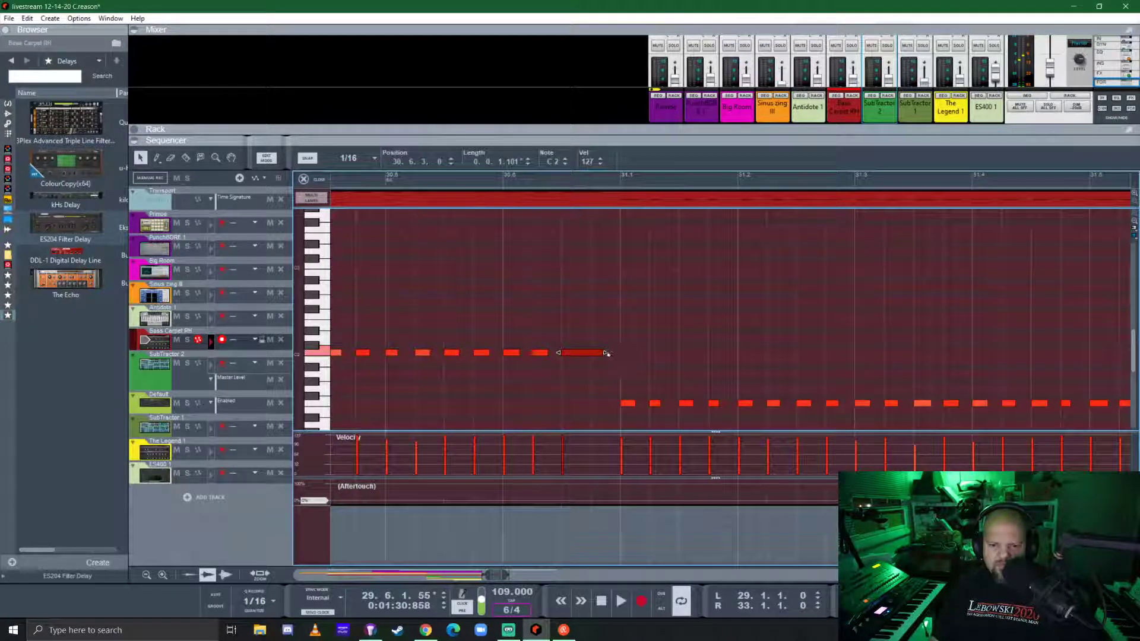
{"action": "key", "text": "Delete"}
{"action": "left_click", "coordinate": [542, 355]}
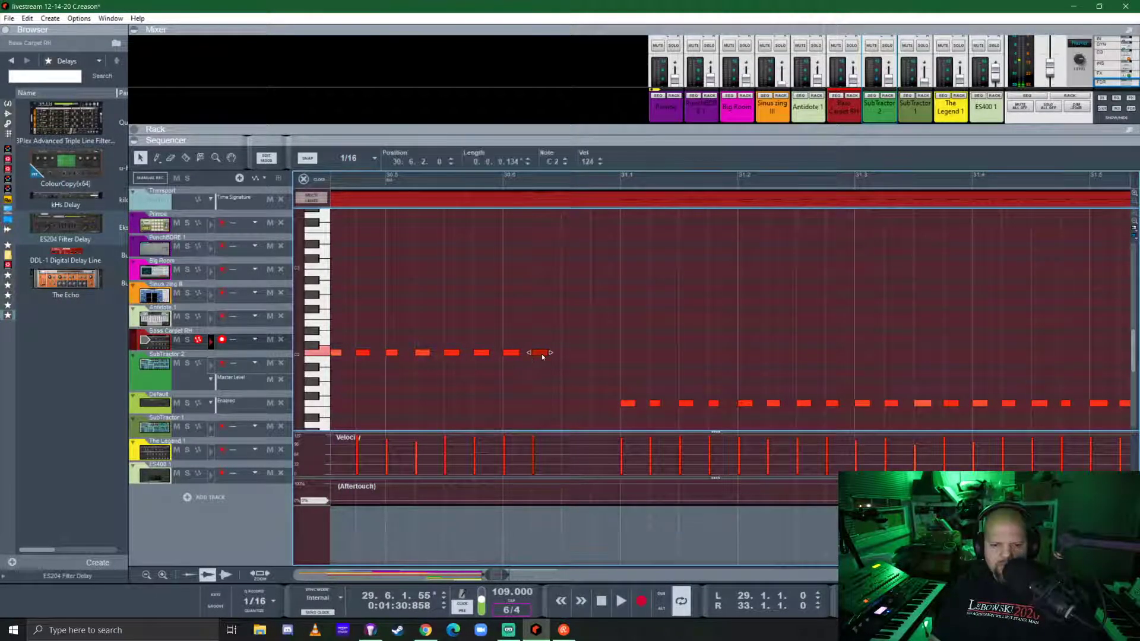
{"action": "left_click_drag", "start_coordinate": [579, 361], "coordinate": [593, 351]}
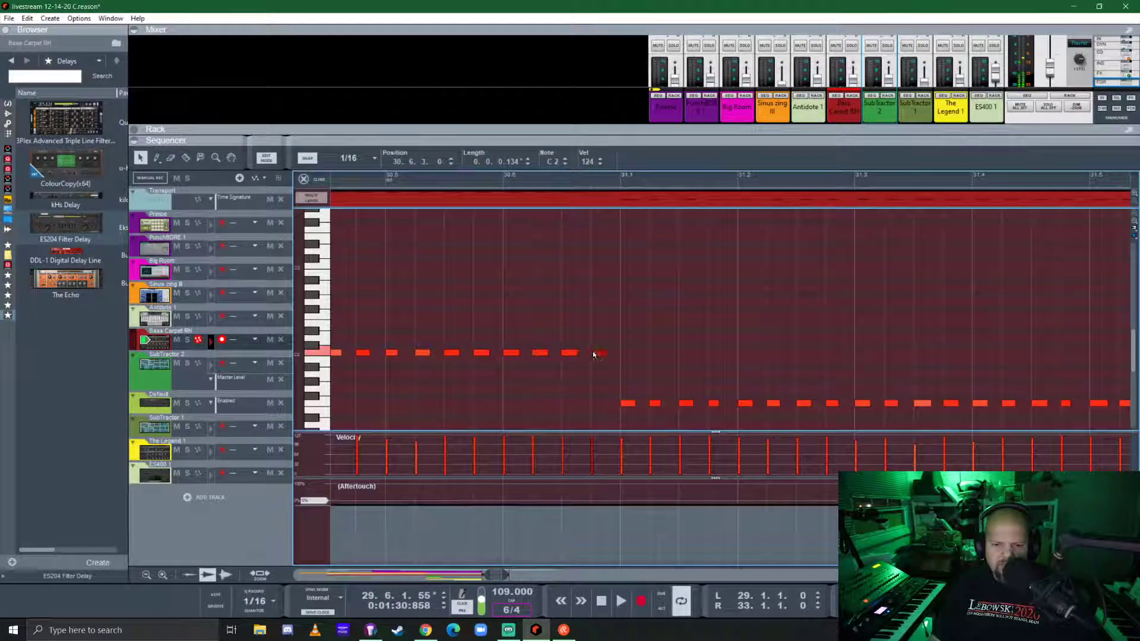
{"action": "scroll", "coordinate": [614, 393], "scroll_direction": "down", "scroll_amount": 2}
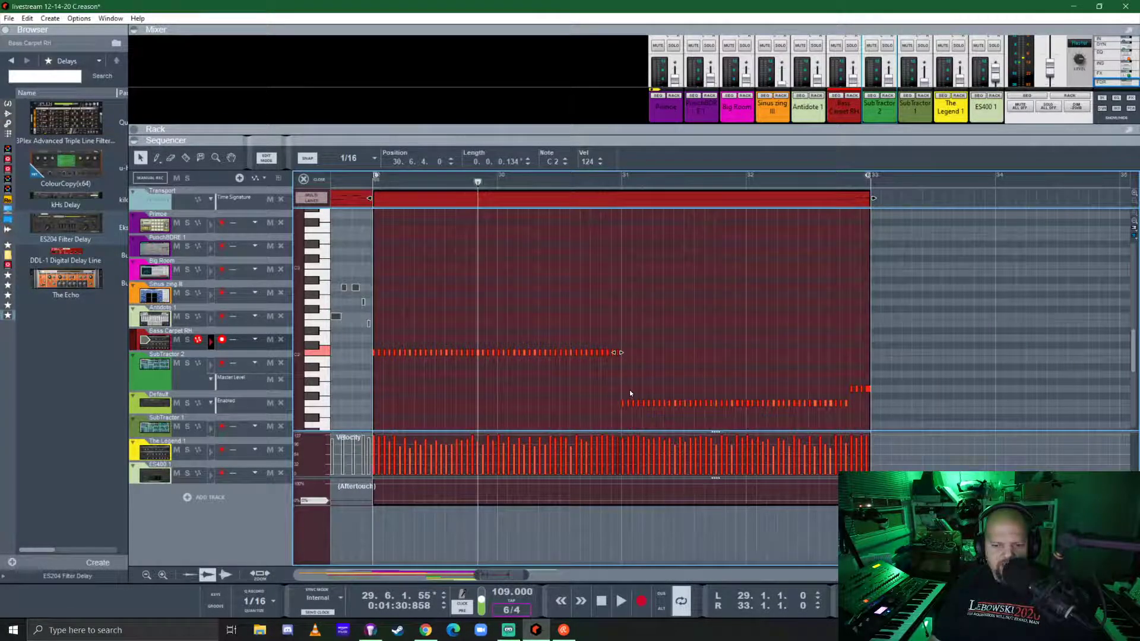
{"action": "left_click", "coordinate": [689, 344]}
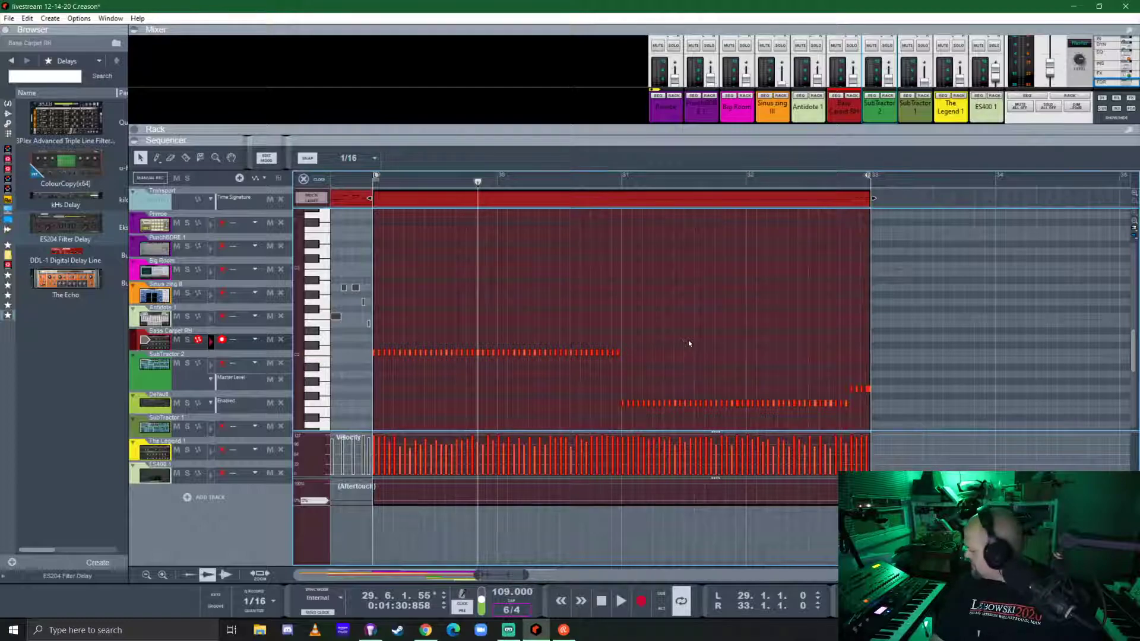
- Play the edited Bass Carpet RH clip and return from note editing to the song arrangement
{"action": "left_click", "coordinate": [373, 186]}
{"action": "key", "text": "space"}
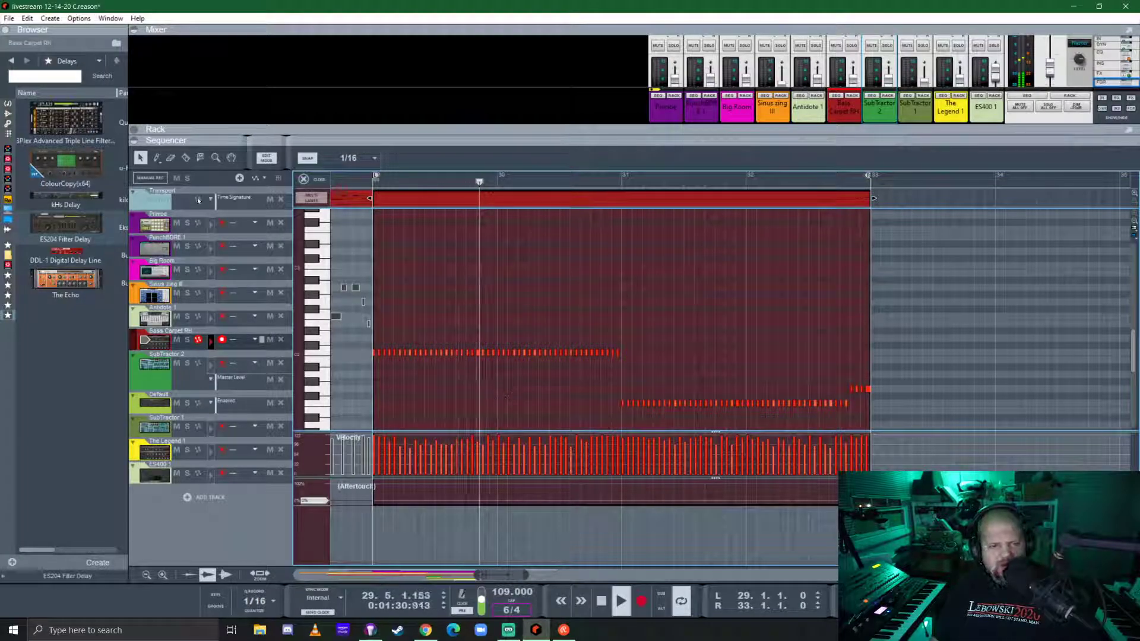
{"action": "left_click", "coordinate": [303, 179]}
{"action": "scroll", "coordinate": [539, 256], "scroll_direction": "left", "scroll_amount": 5}
{"action": "left_click", "coordinate": [540, 256]}
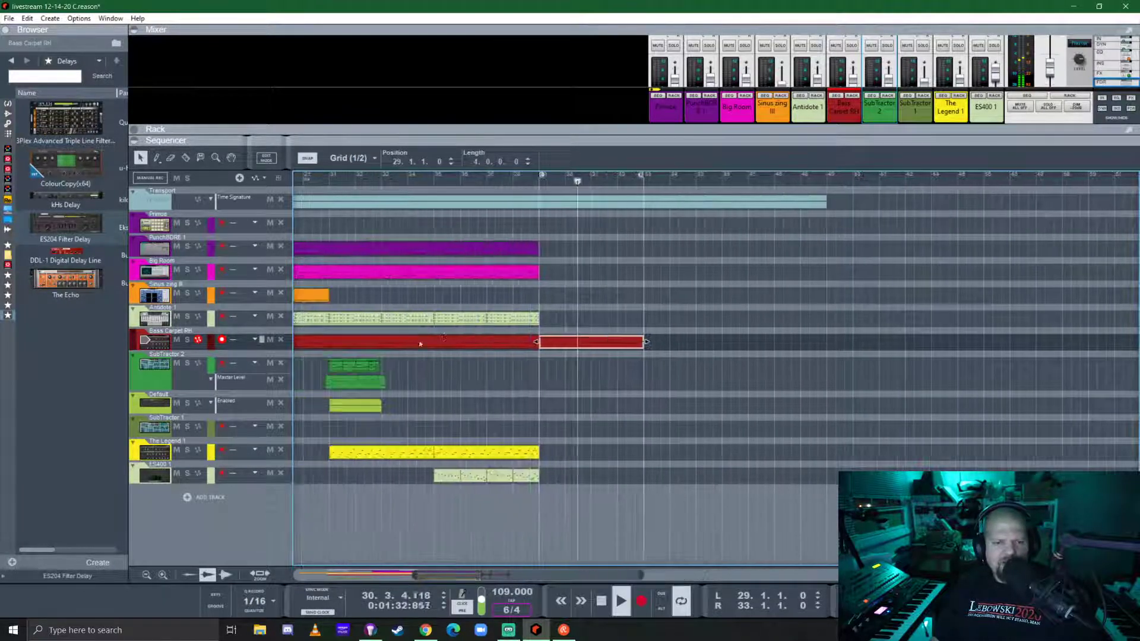
- Copy the last four-bar PunchBDRE 1 and Big Room clips to bar 29
{"action": "left_click_drag", "start_coordinate": [539, 257], "coordinate": [552, 249]}
{"action": "key", "text": "ctrl+c"}
{"action": "key", "text": "ctrl+v"}
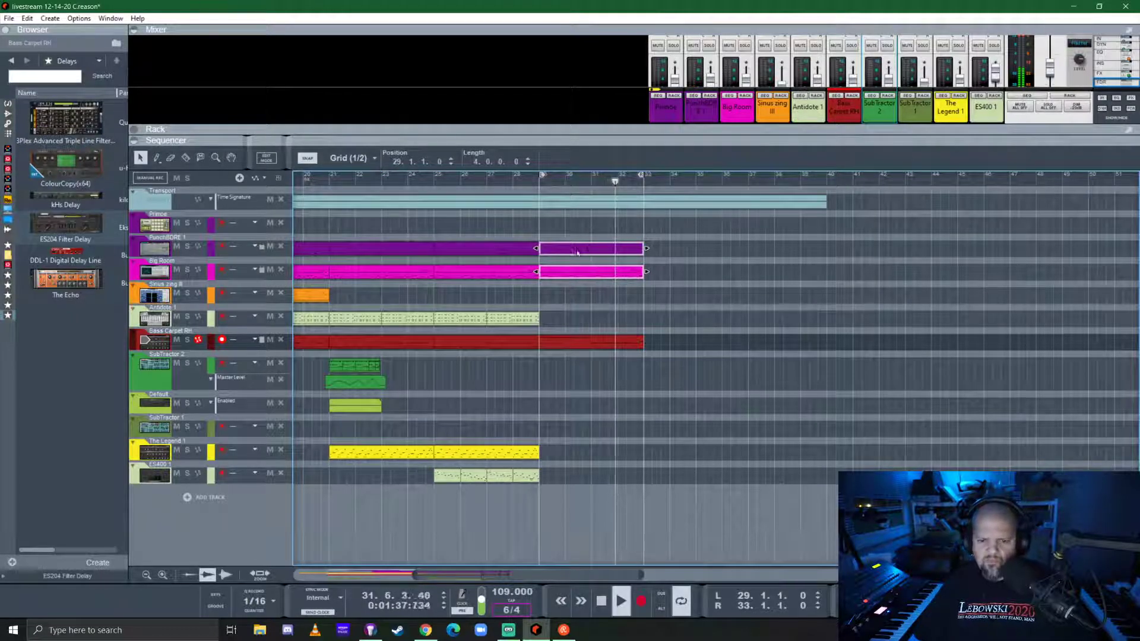
- Delete the copied PunchBDRE 1 and Big Room clips at bar 29
{"action": "key", "text": "Escape"}
{"action": "left_click_drag", "start_coordinate": [601, 249], "coordinate": [585, 271]}
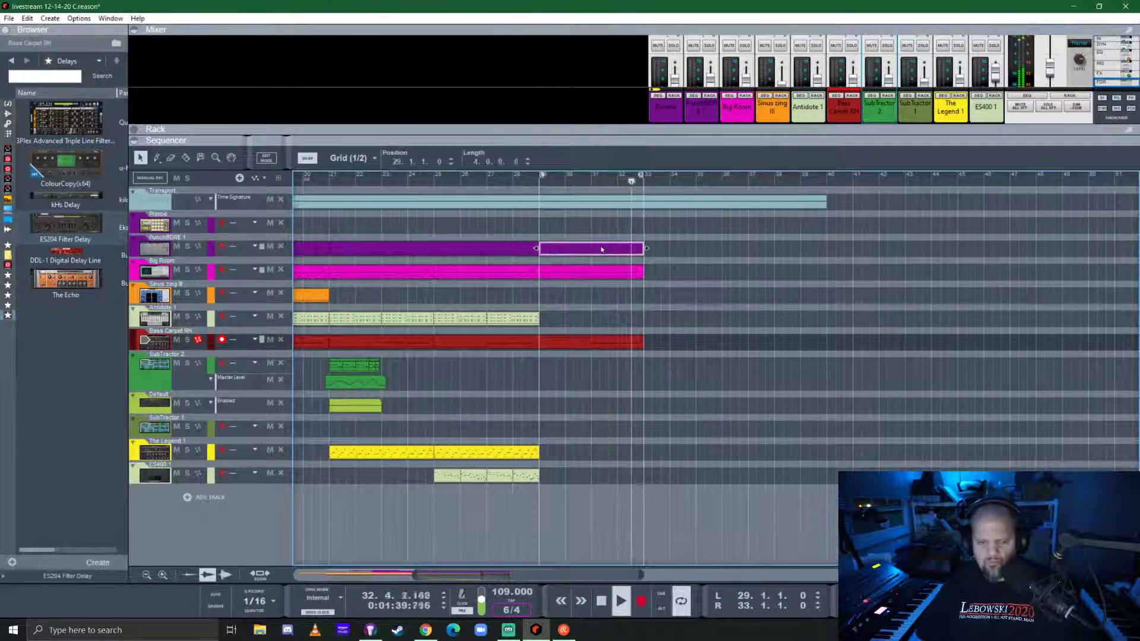
{"action": "key", "text": "Delete"}
{"action": "key", "text": "Escape"}
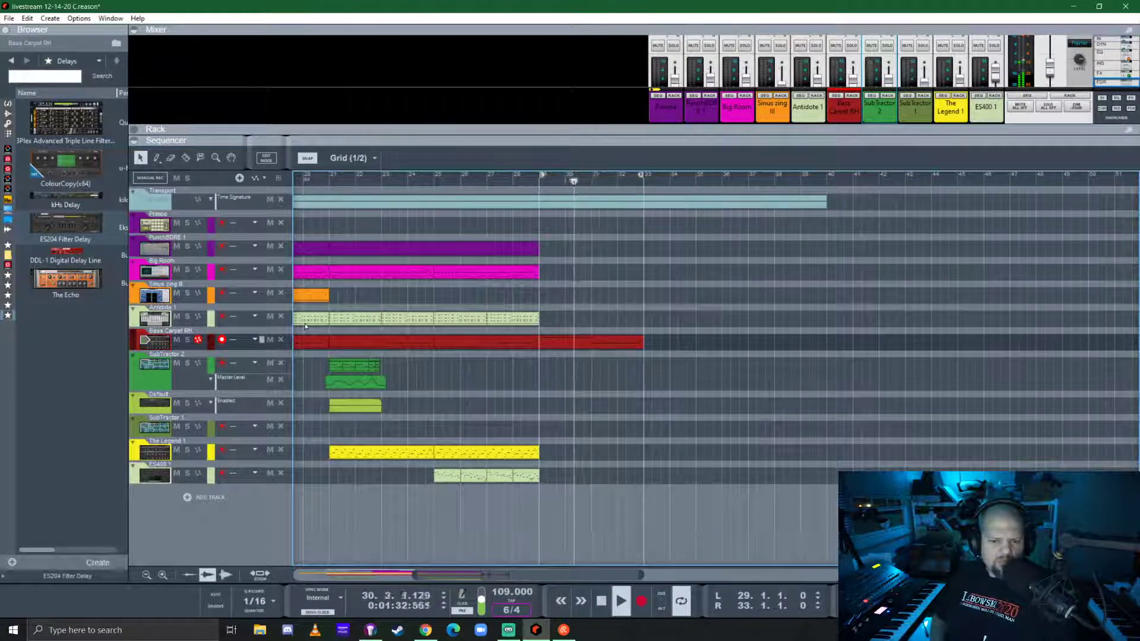
- Record a new four-bar kick part on the Big Room track over bars 29 to 33
{"action": "left_click", "coordinate": [160, 271]}
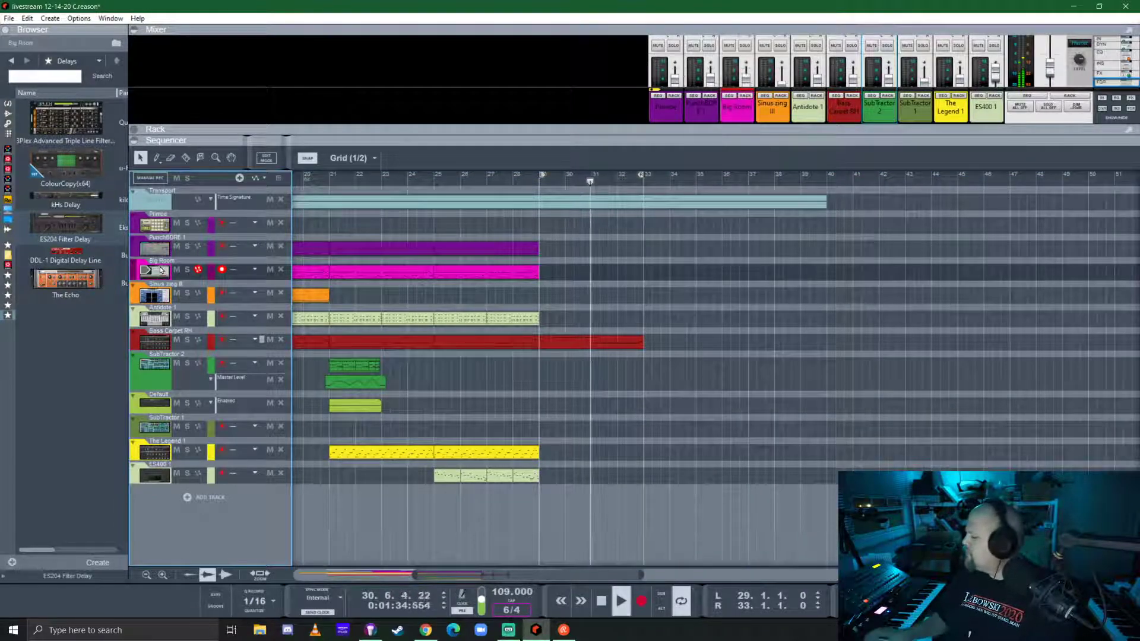
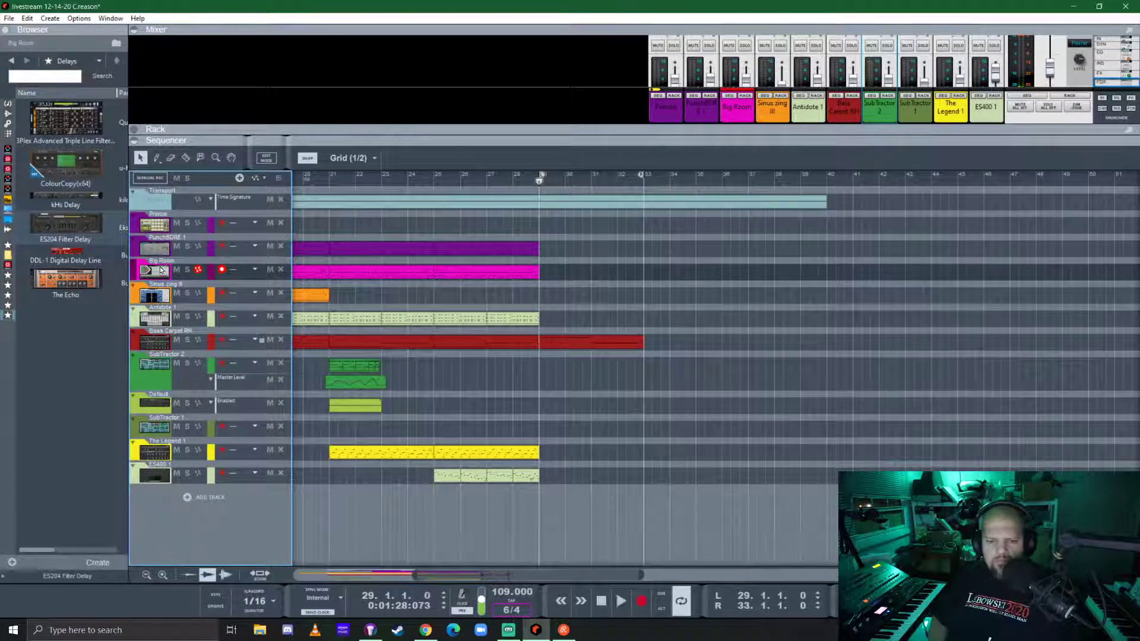
{"action": "key", "text": "ctrl+Return"}
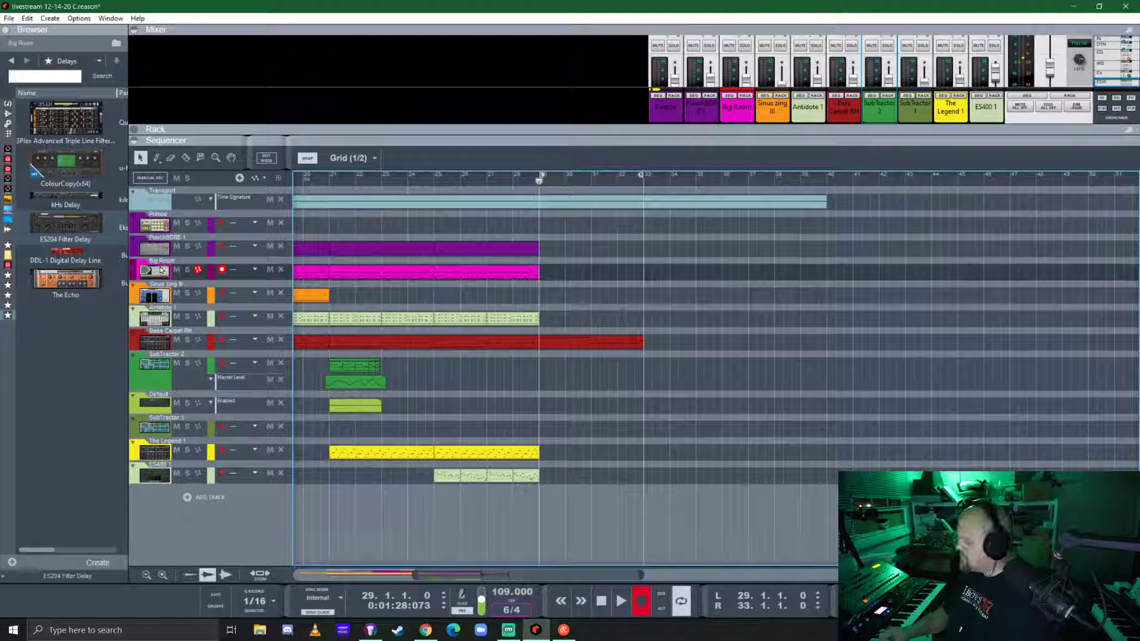
{"action": "key", "text": "ctrl+Return"}
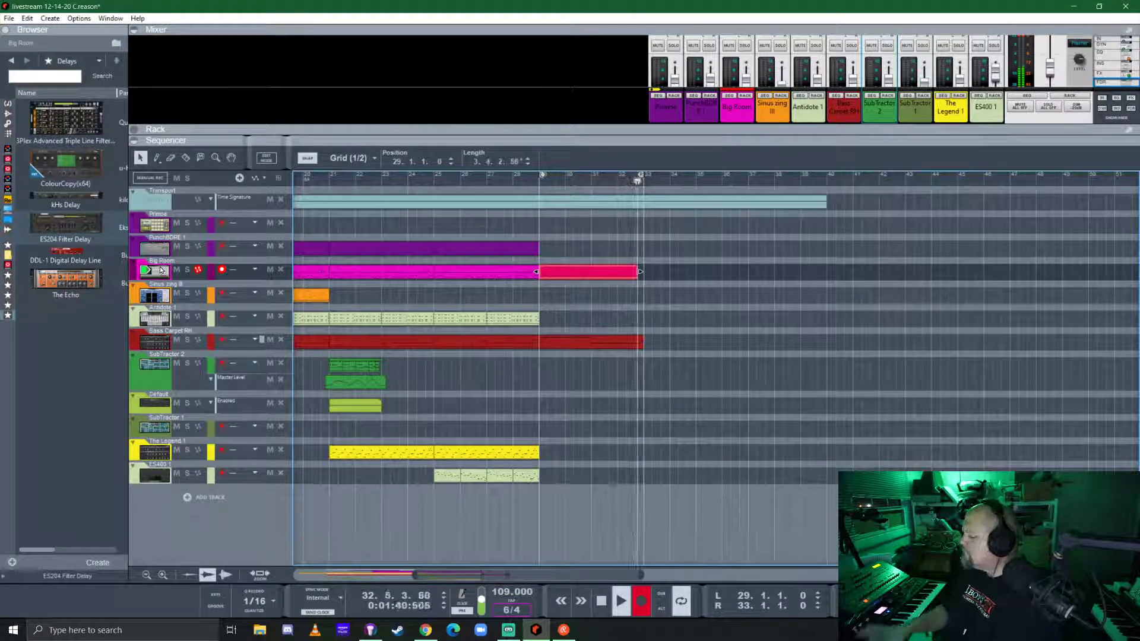
{"action": "key", "text": "space"}
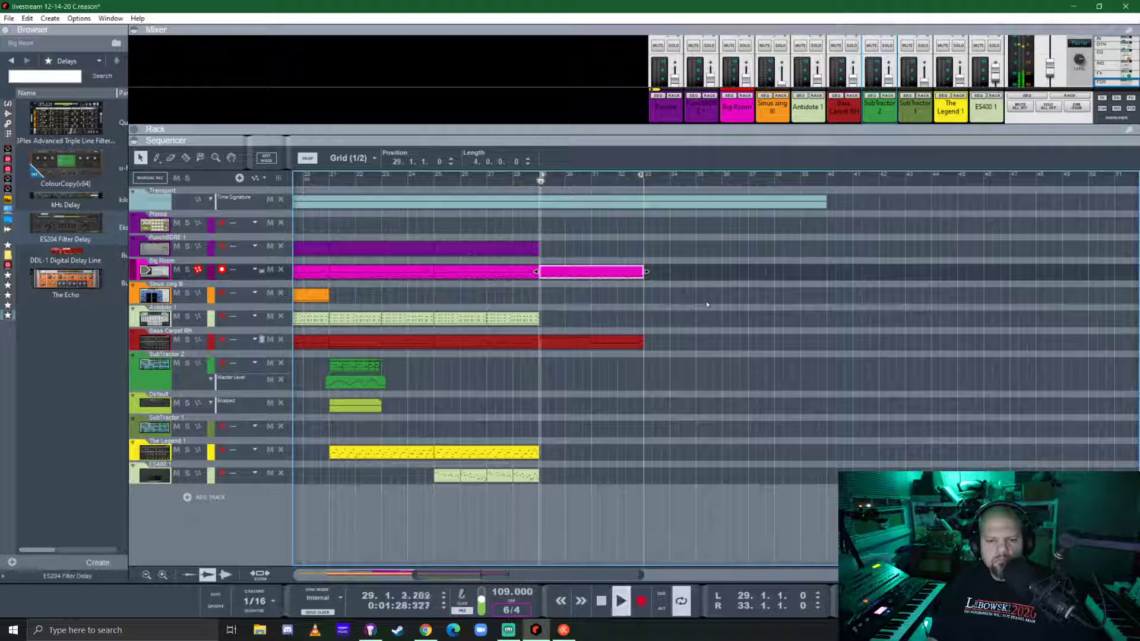
- Copy the new Big Room clip to the PunchBDRE 1 track at bar 29 and delete the notes above its lowest row
{"action": "left_click_drag", "start_coordinate": [585, 271], "coordinate": [584, 242], "text": "ctrl"}
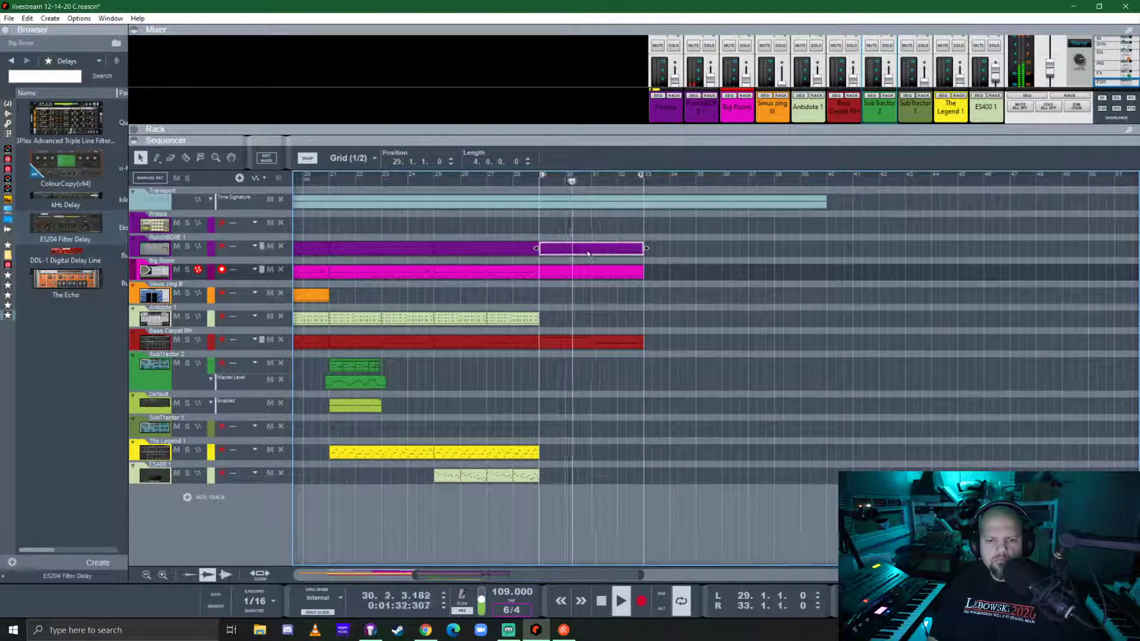
{"action": "double_click", "coordinate": [588, 253]}
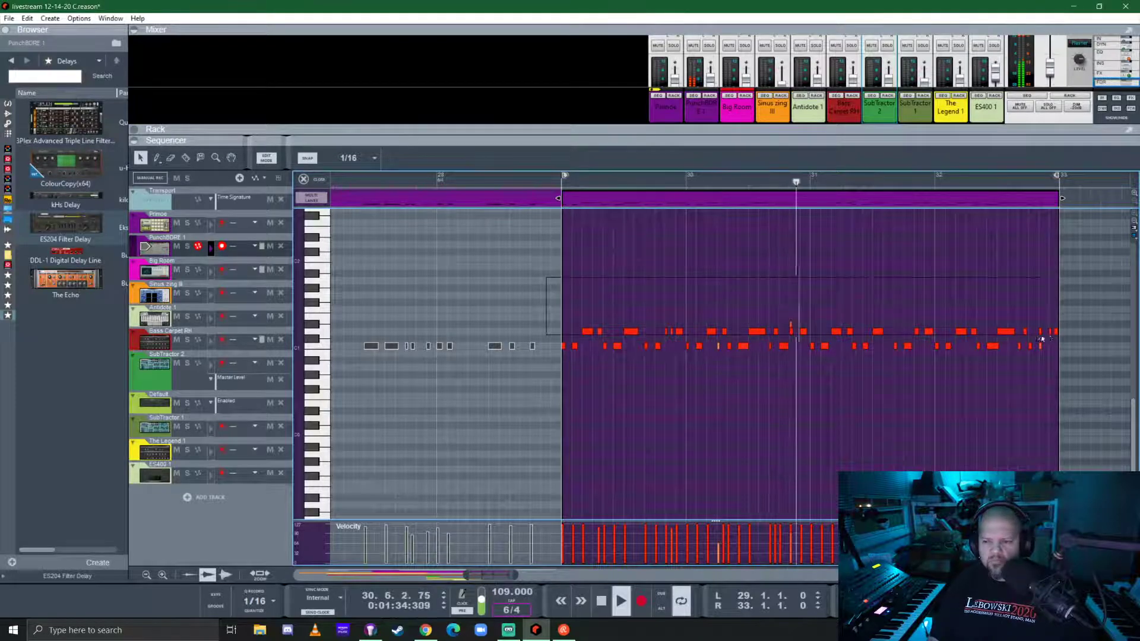
{"action": "left_click_drag", "start_coordinate": [1040, 339], "coordinate": [1063, 333]}
{"action": "key", "text": "Delete"}
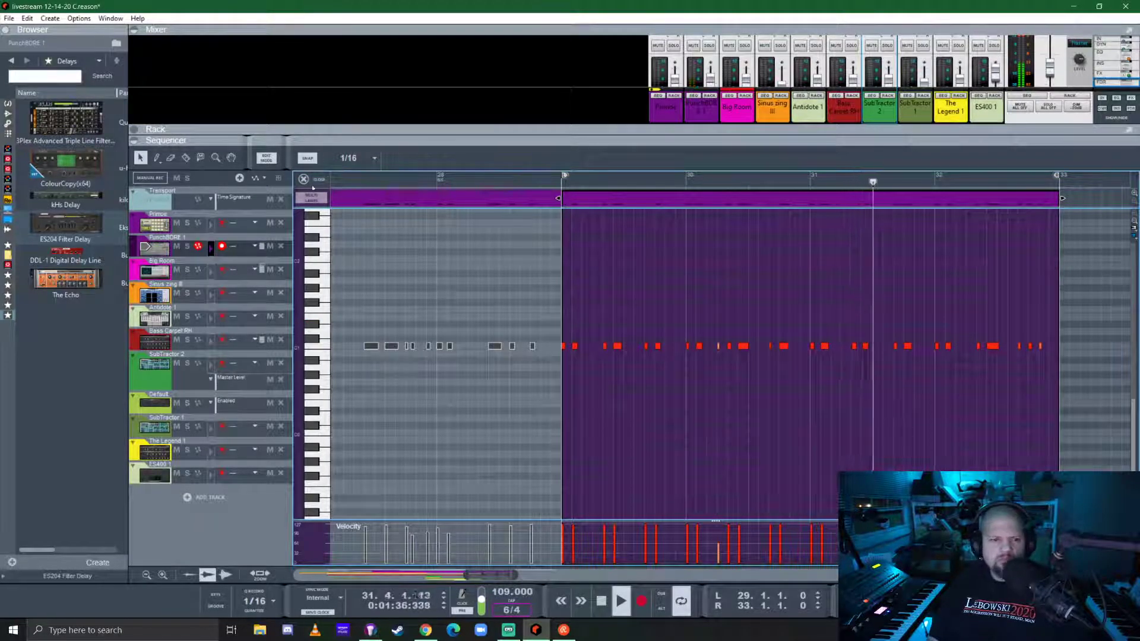
{"action": "left_click", "coordinate": [310, 180]}
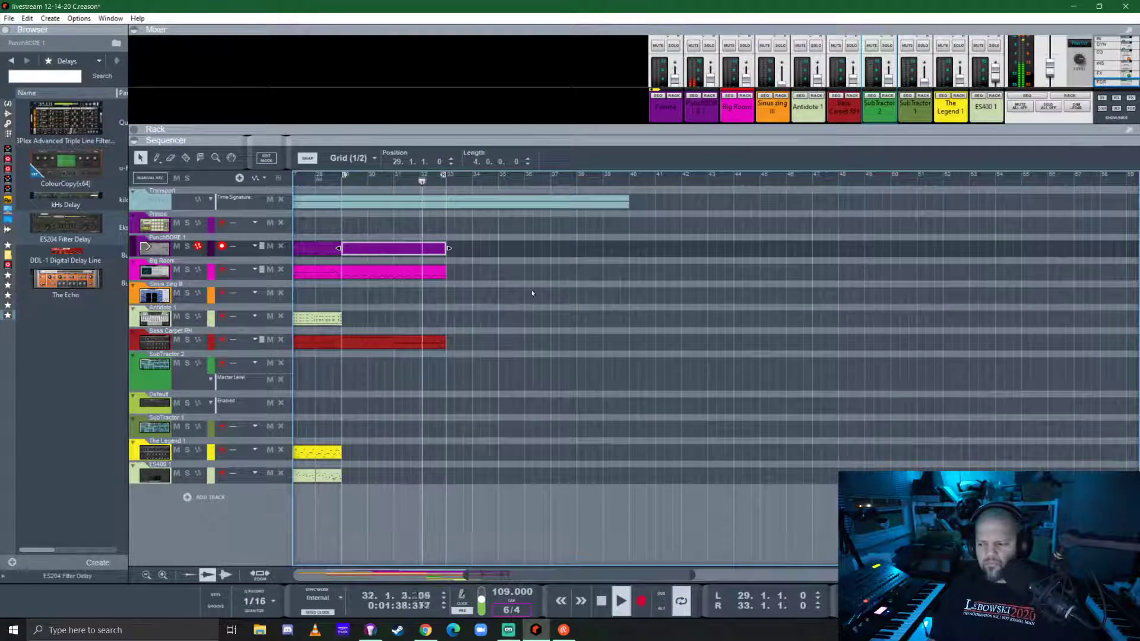
- Set the PunchBDRE 1 clip aside at bar 41, record a new four-bar part from bar 29 and delete the clip set aside
{"action": "left_click_drag", "start_coordinate": [389, 250], "coordinate": [702, 249]}
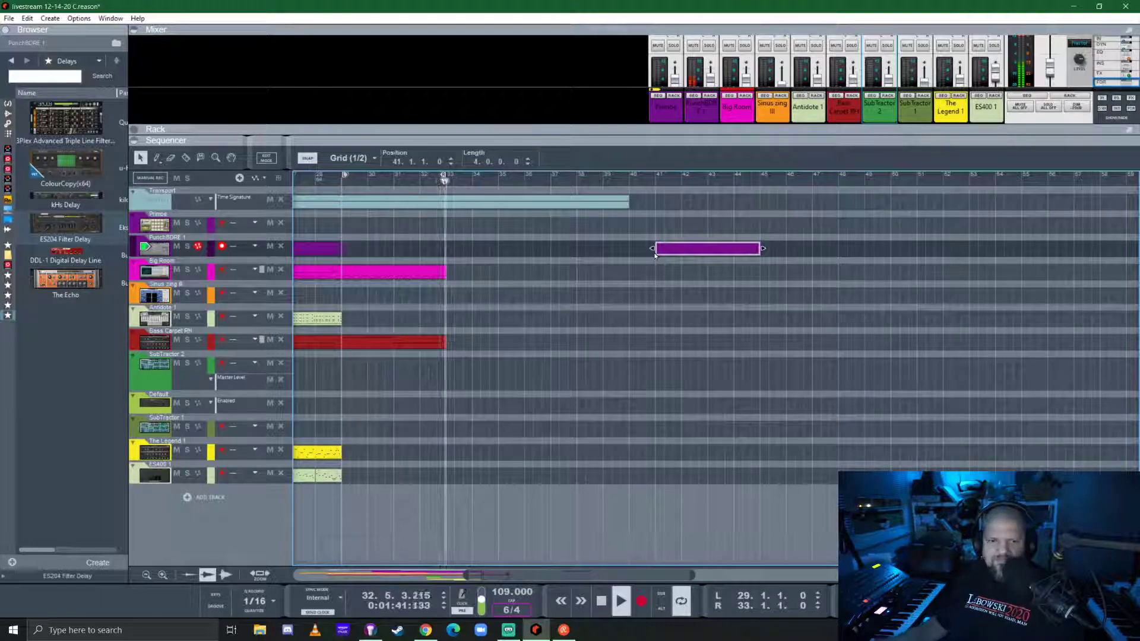
{"action": "key", "text": "ctrl+Return"}
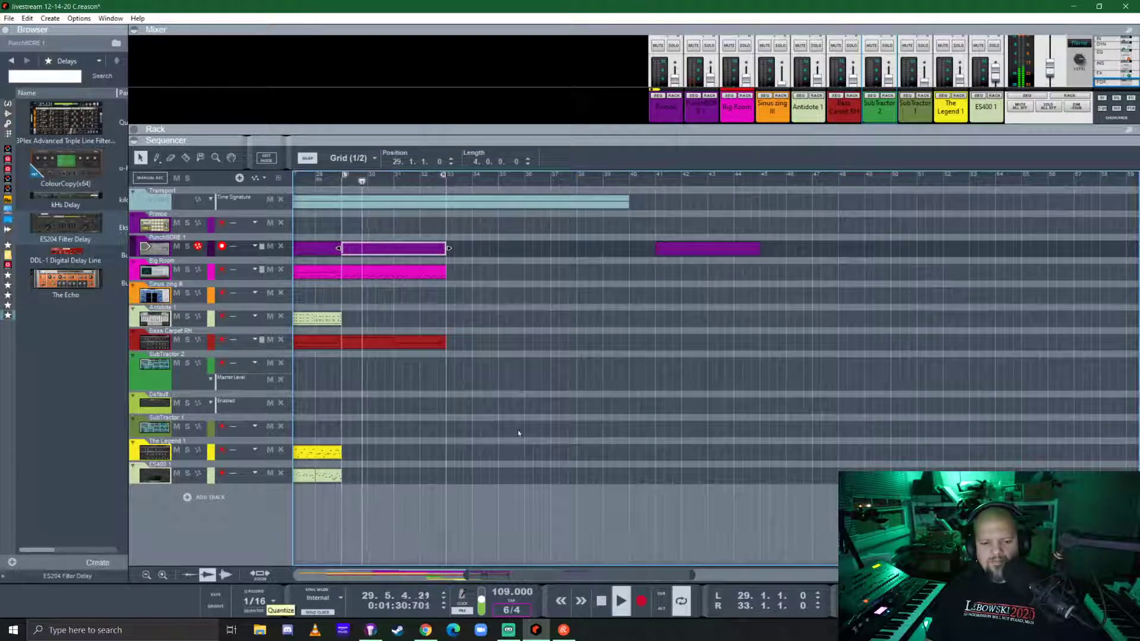
{"action": "left_click", "coordinate": [556, 327]}
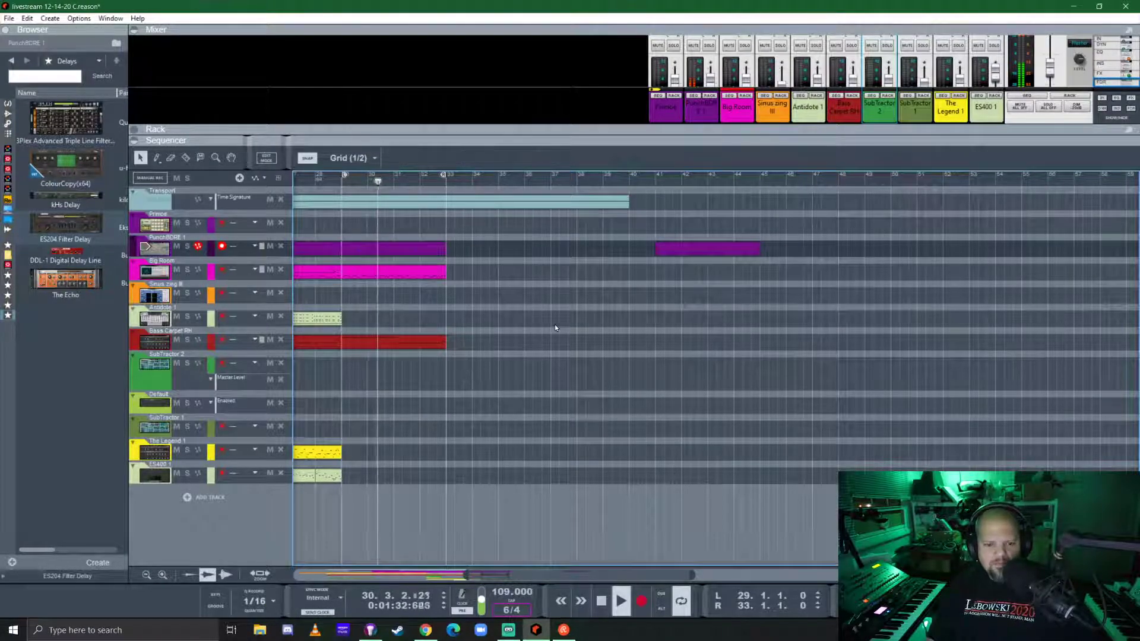
{"action": "left_click", "coordinate": [696, 248]}
{"action": "key", "text": "Delete"}
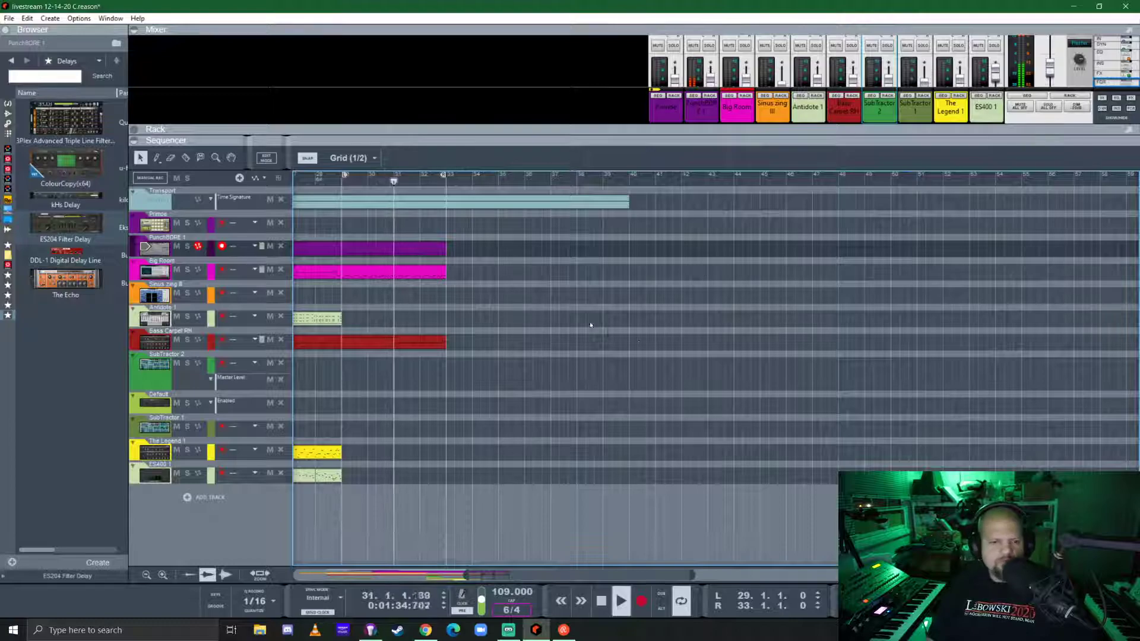
- Copy the PunchBDRE 1 and Big Room clips from bar 29 to bar 33
{"action": "left_click_drag", "start_coordinate": [515, 283], "coordinate": [364, 250]}
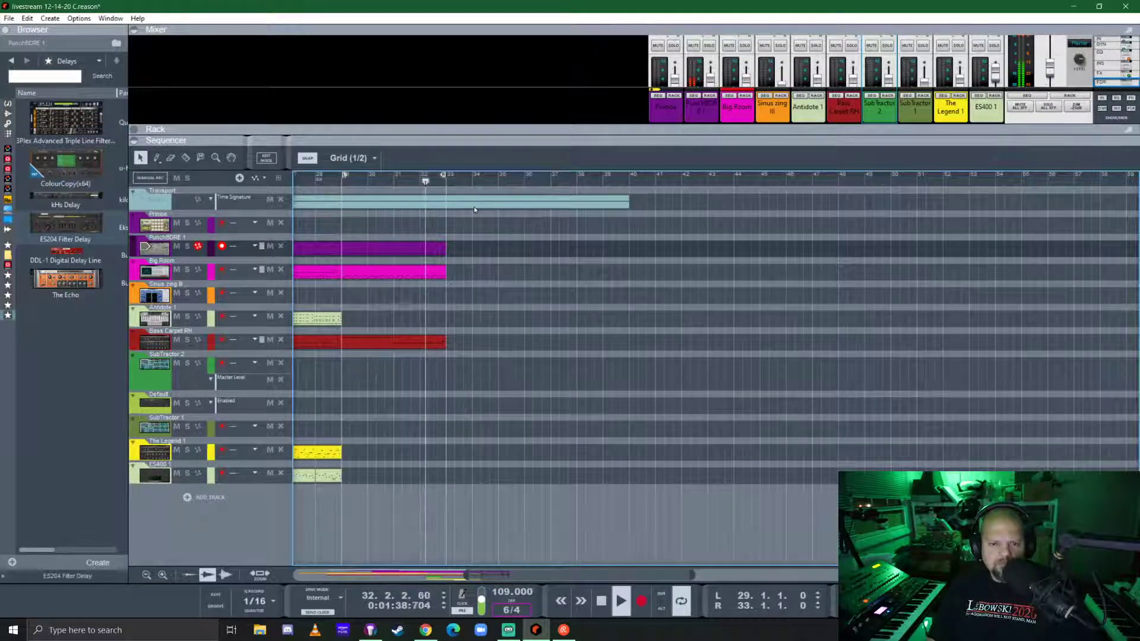
{"action": "left_click_drag", "start_coordinate": [483, 272], "coordinate": [461, 249]}
- Set the loop to the copied clips at bars 33 to 37 and select the Big Room track
{"action": "right_click", "coordinate": [501, 248]}
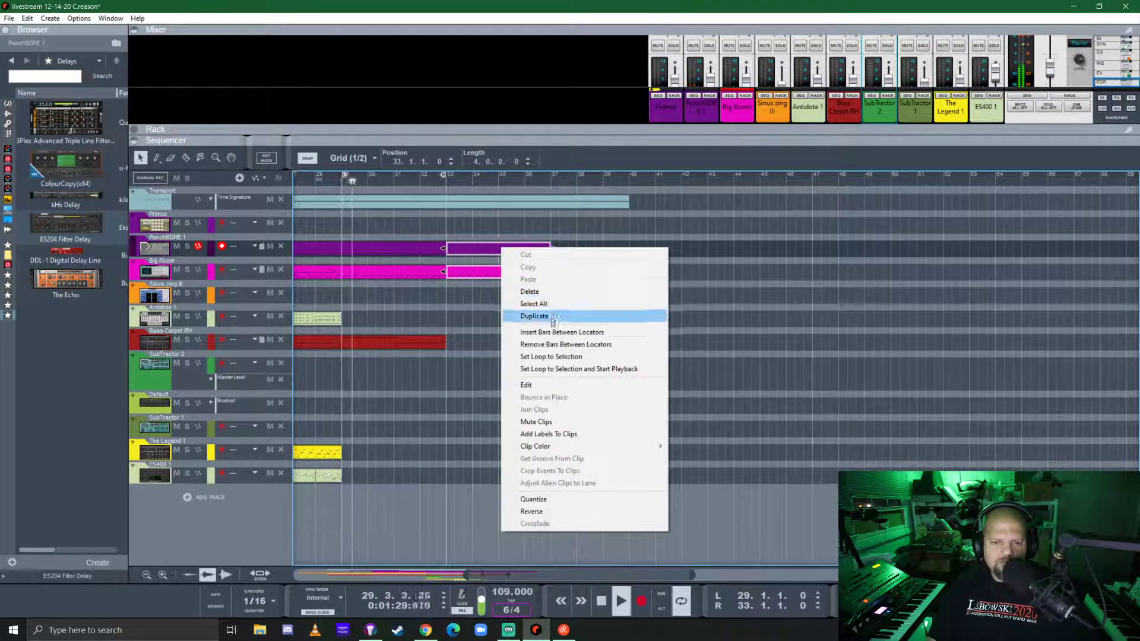
{"action": "left_click", "coordinate": [551, 356]}
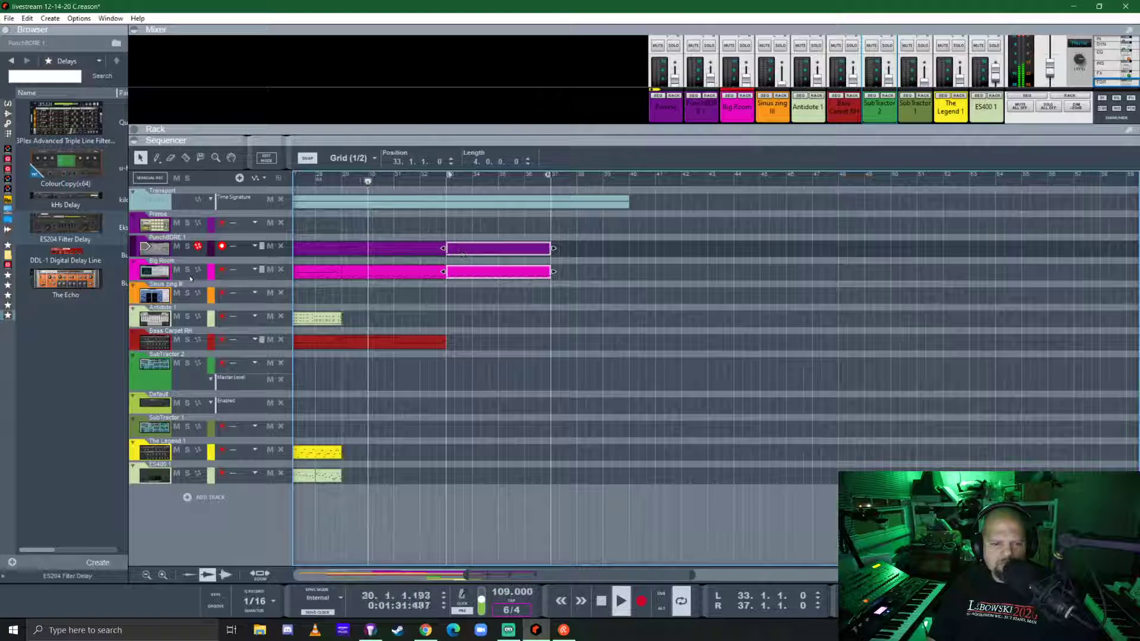
{"action": "left_click", "coordinate": [160, 271]}
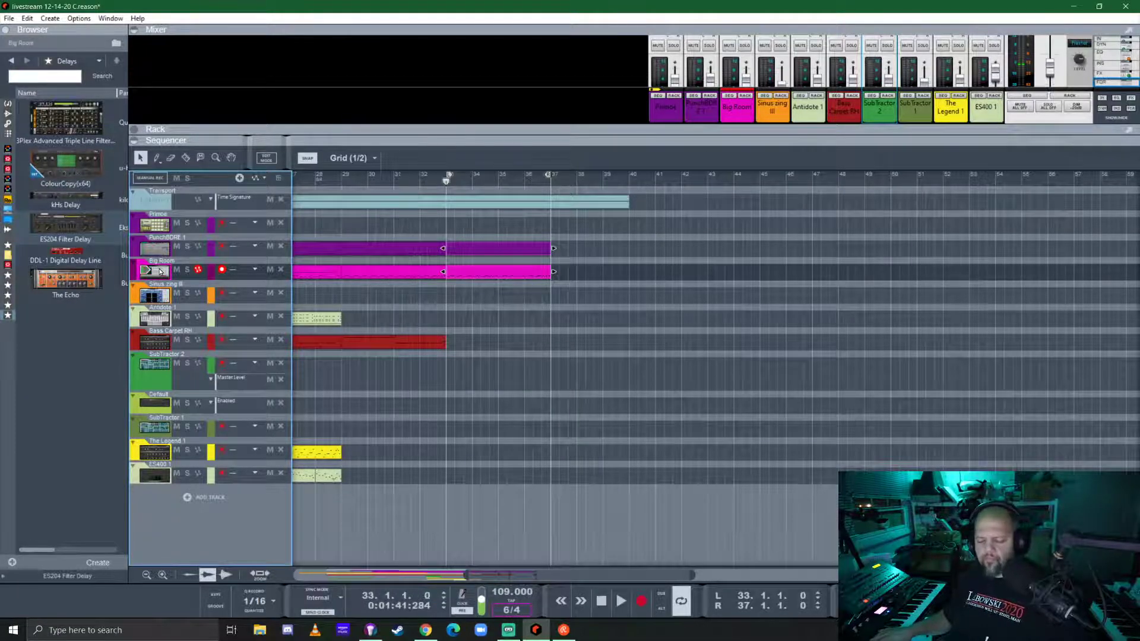
- Record a new Big Room part over bars 33 to 37 and copy the Bass Carpet RH clip to bar 33
{"action": "left_click", "coordinate": [159, 271]}
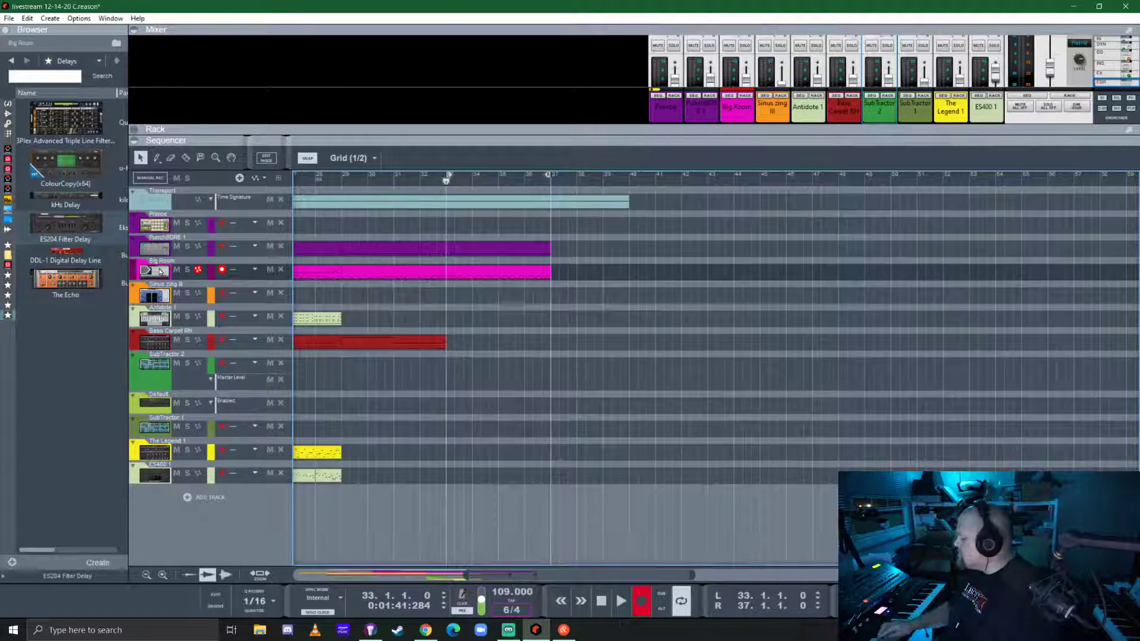
{"action": "key", "text": "ctrl+Return"}
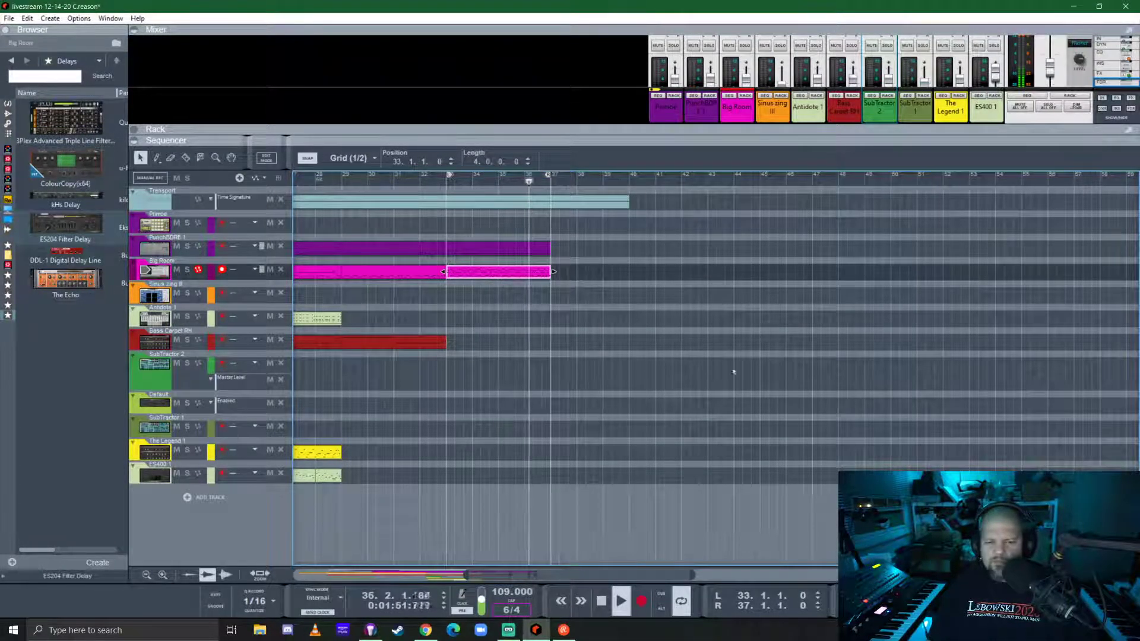
{"action": "left_click_drag", "start_coordinate": [376, 342], "coordinate": [467, 344]}
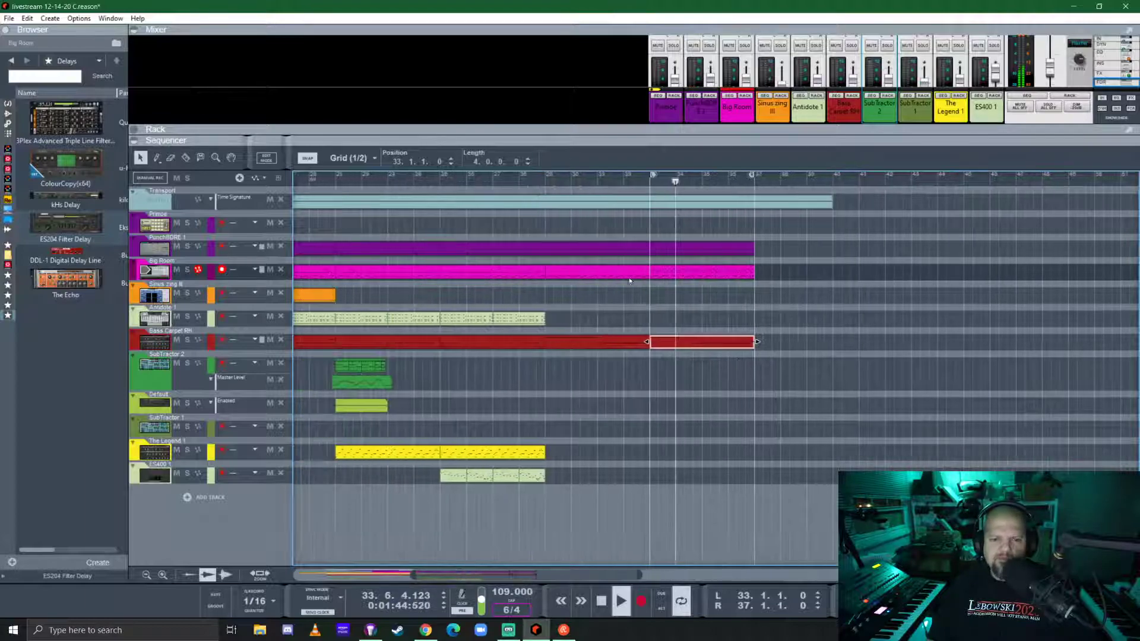
- Set the loop to bars 29 to 33 and play the arrangement
{"action": "key", "text": "space"}
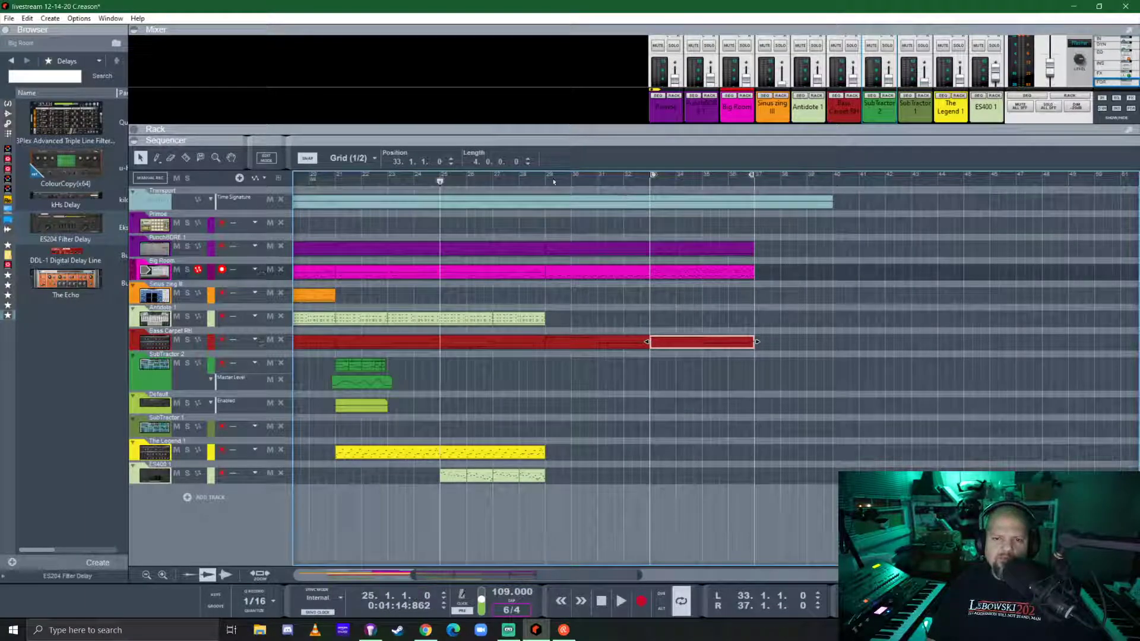
{"action": "left_click", "coordinate": [549, 178], "text": "alt"}
{"action": "left_click", "coordinate": [649, 179], "text": "ctrl"}
{"action": "key", "text": "space"}
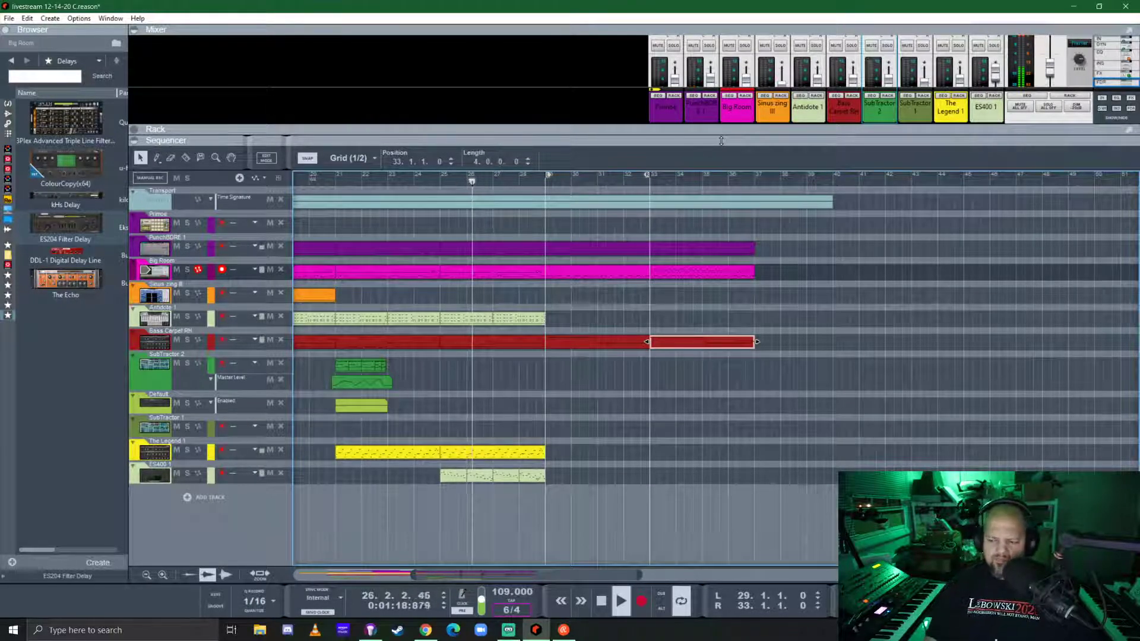
- Enlarge the rack and fold the SubTractor 2 synth and its mix channel
{"action": "left_click_drag", "start_coordinate": [722, 141], "coordinate": [722, 449]}
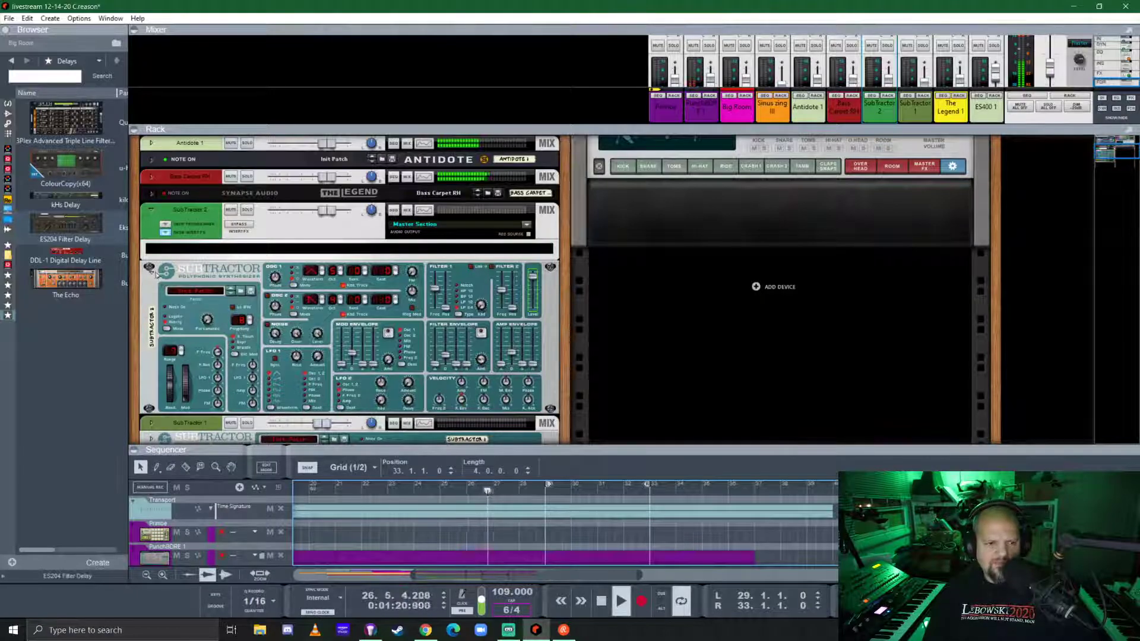
{"action": "left_click", "coordinate": [150, 267]}
{"action": "left_click", "coordinate": [152, 211]}
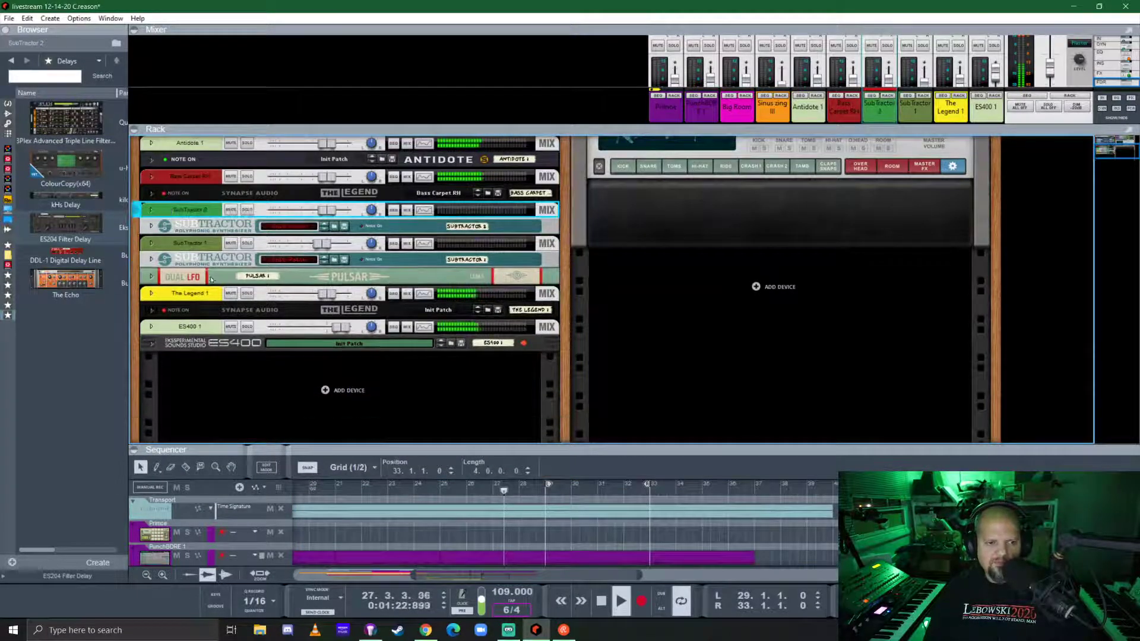
- Rename the ES400 1 mix channel as FM gonk
{"action": "double_click", "coordinate": [189, 327]}
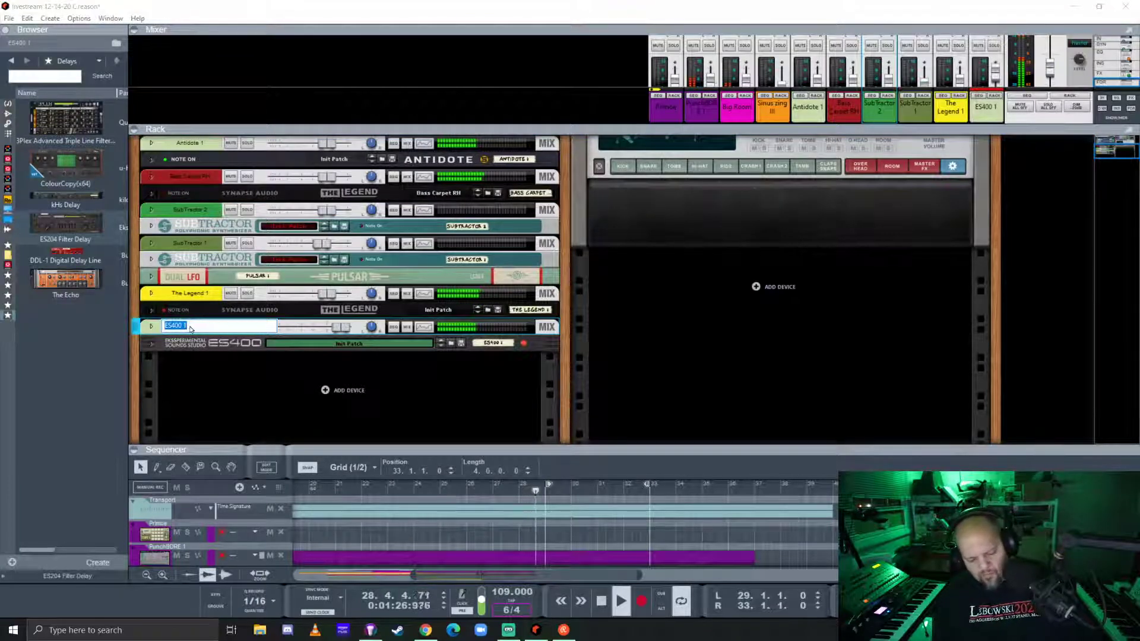
{"action": "type", "text": "FM "}
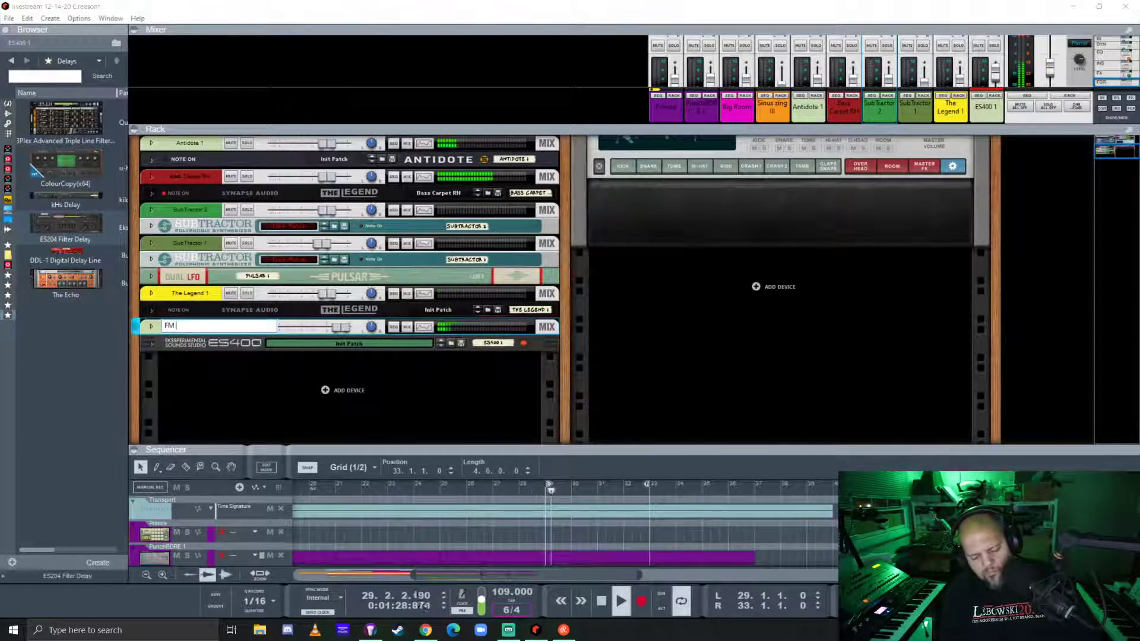
{"action": "type", "text": "gonk"}
{"action": "key", "text": "Return"}
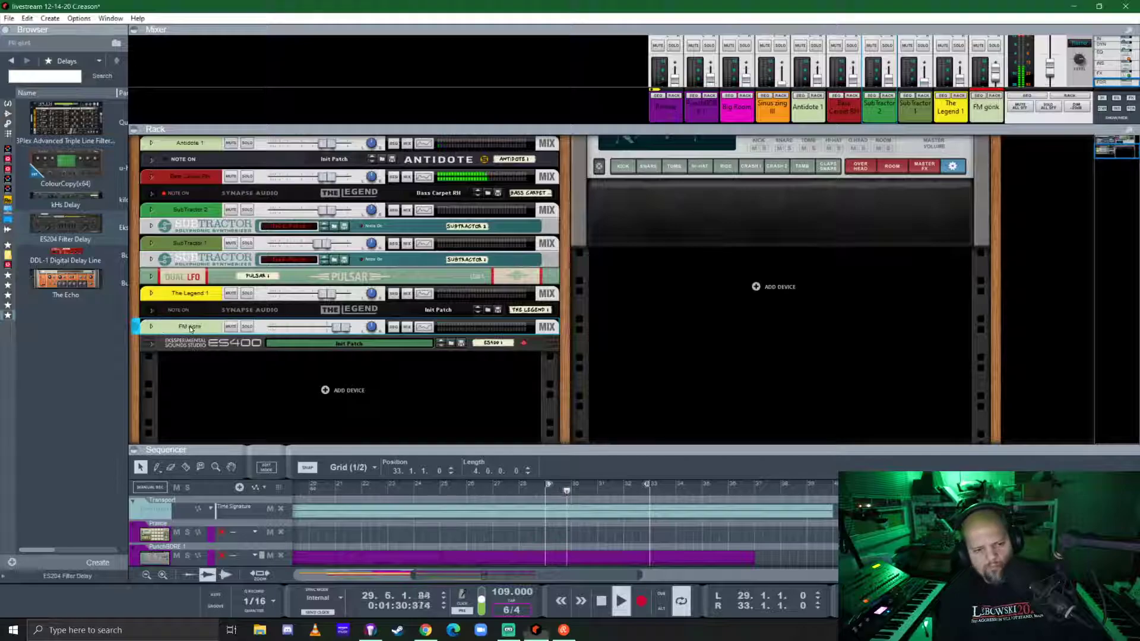
- Return playback to bar 29 and add a PredatorRE instrument to the rack below the ES400
{"action": "left_click", "coordinate": [541, 492]}
{"action": "scroll", "coordinate": [364, 314], "scroll_direction": "down", "scroll_amount": 1}
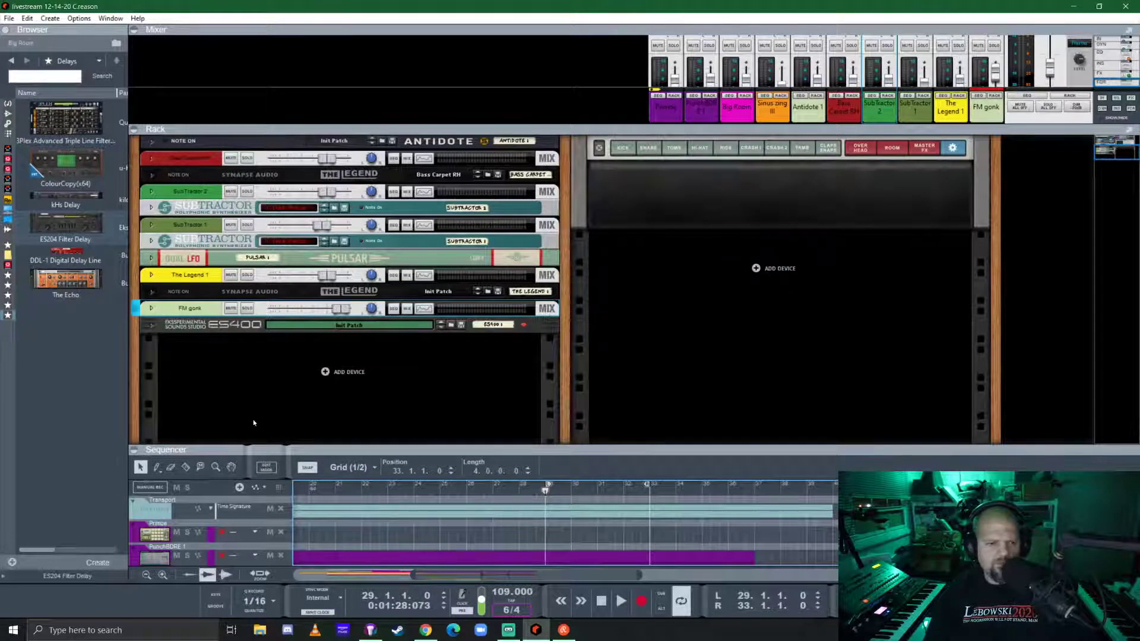
{"action": "left_click", "coordinate": [8, 104]}
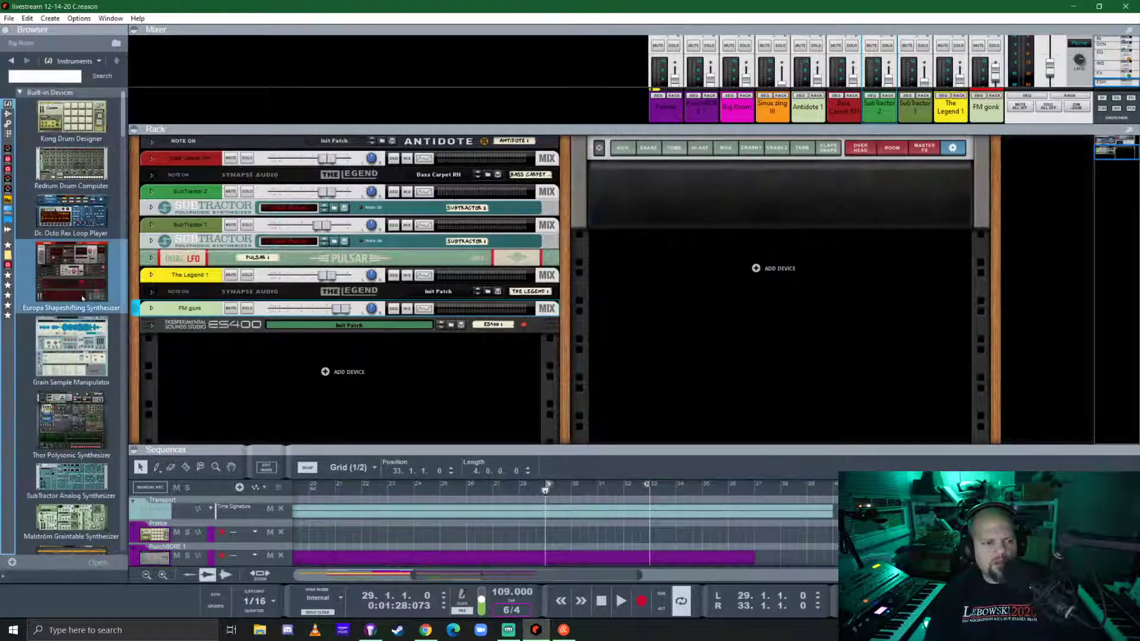
{"action": "scroll", "coordinate": [79, 307], "scroll_direction": "down", "scroll_amount": 10}
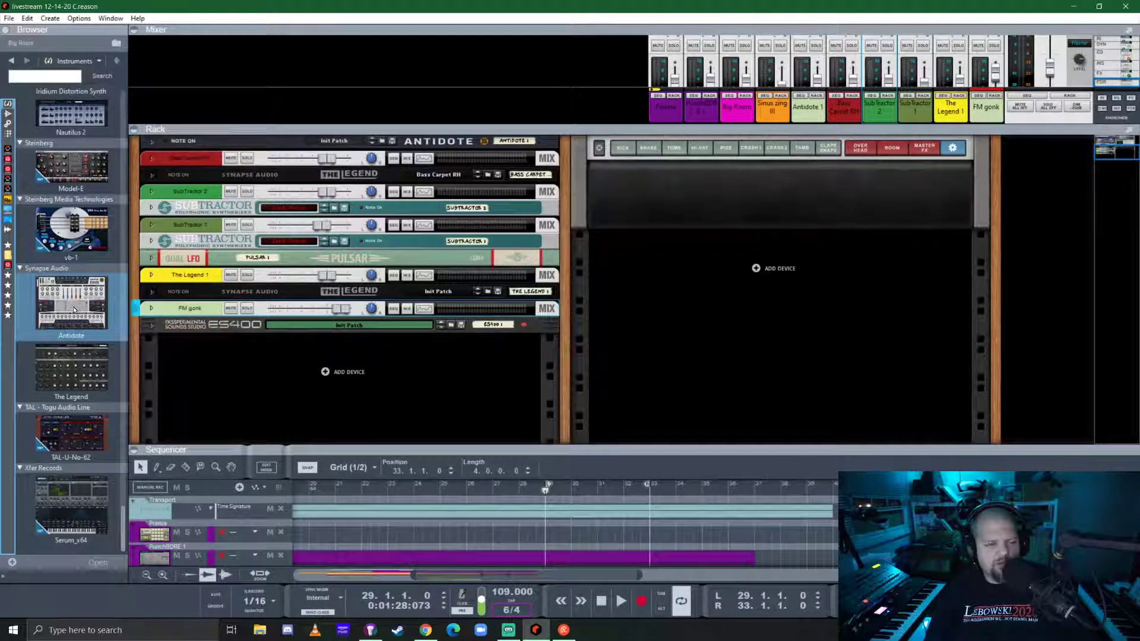
{"action": "scroll", "coordinate": [74, 309], "scroll_direction": "up", "scroll_amount": 3}
{"action": "scroll", "coordinate": [71, 300], "scroll_direction": "up", "scroll_amount": 10}
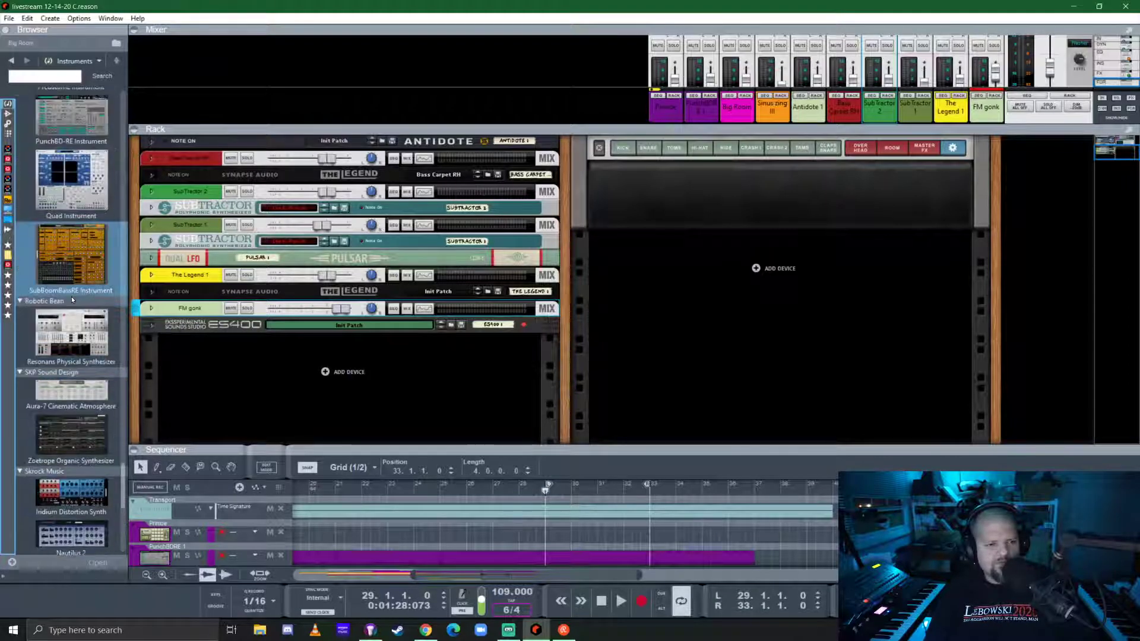
{"action": "scroll", "coordinate": [71, 299], "scroll_direction": "down", "scroll_amount": 2}
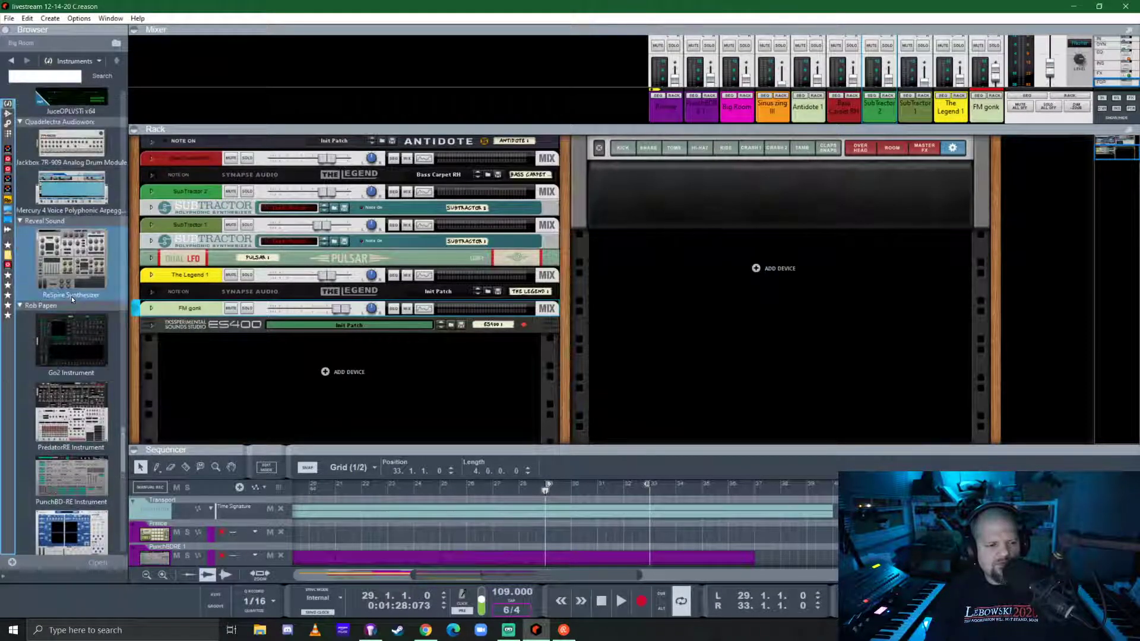
{"action": "left_click_drag", "start_coordinate": [69, 237], "coordinate": [351, 356]}
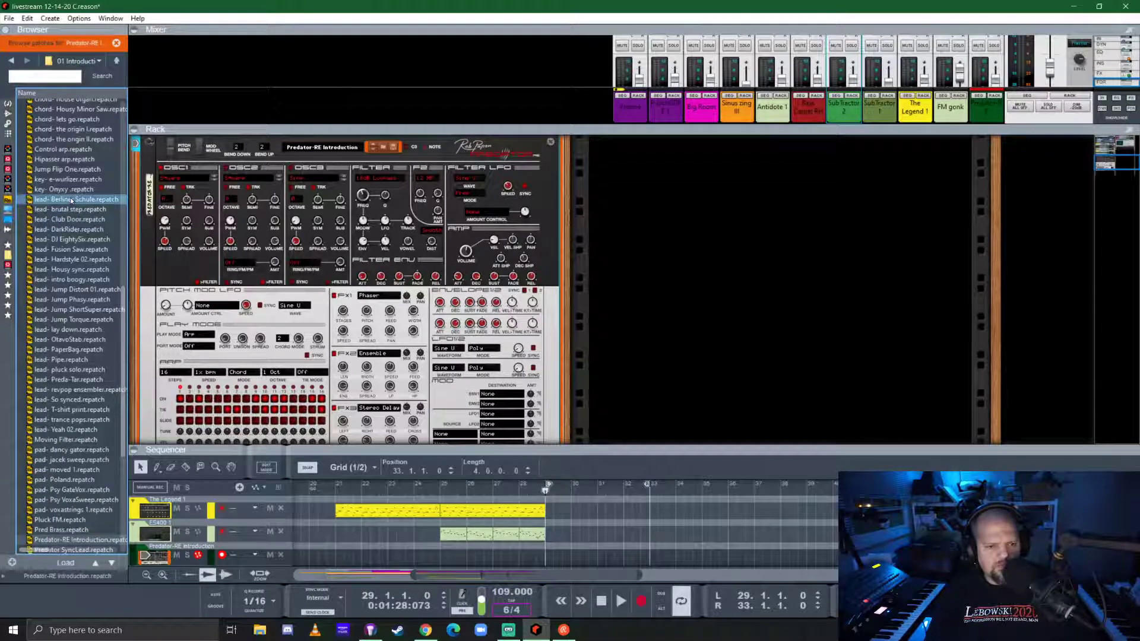
- Browse the Predator patches in the introduction folder and load Pred Brass
{"action": "scroll", "coordinate": [71, 200], "scroll_direction": "down", "scroll_amount": 7}
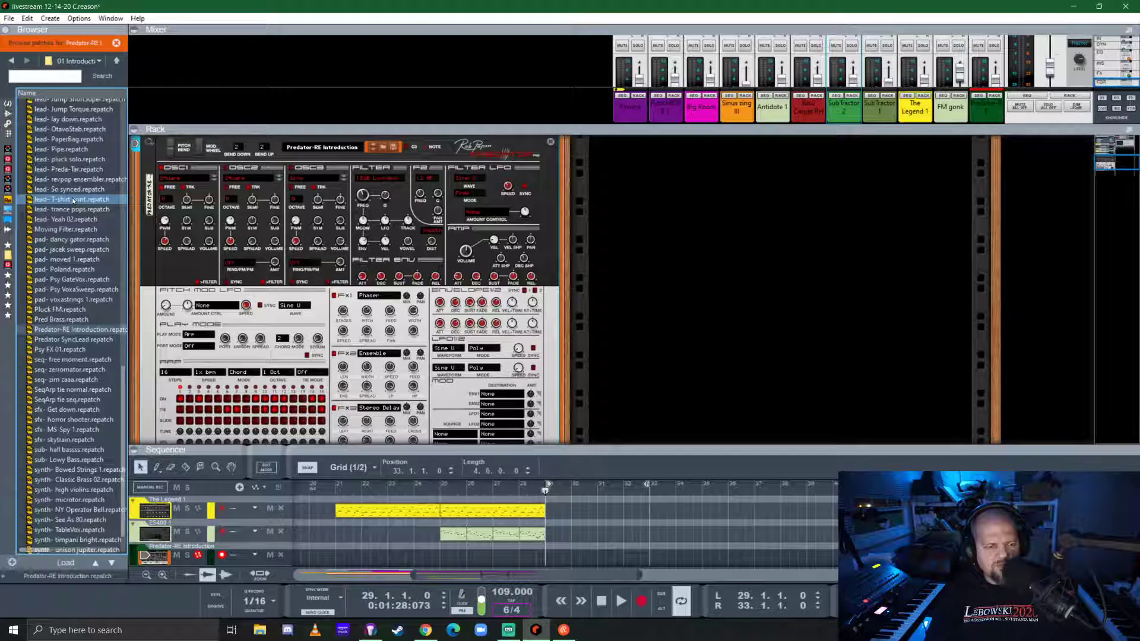
{"action": "scroll", "coordinate": [72, 201], "scroll_direction": "down", "scroll_amount": 1}
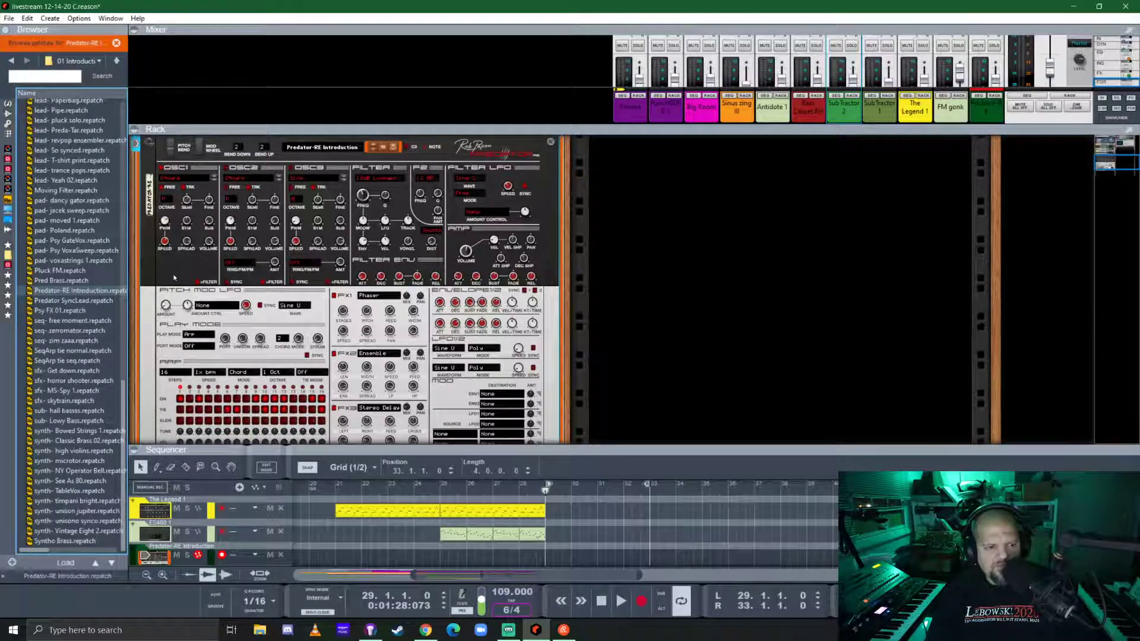
{"action": "scroll", "coordinate": [174, 278], "scroll_direction": "up", "scroll_amount": 3}
{"action": "scroll", "coordinate": [174, 278], "scroll_direction": "down", "scroll_amount": 3}
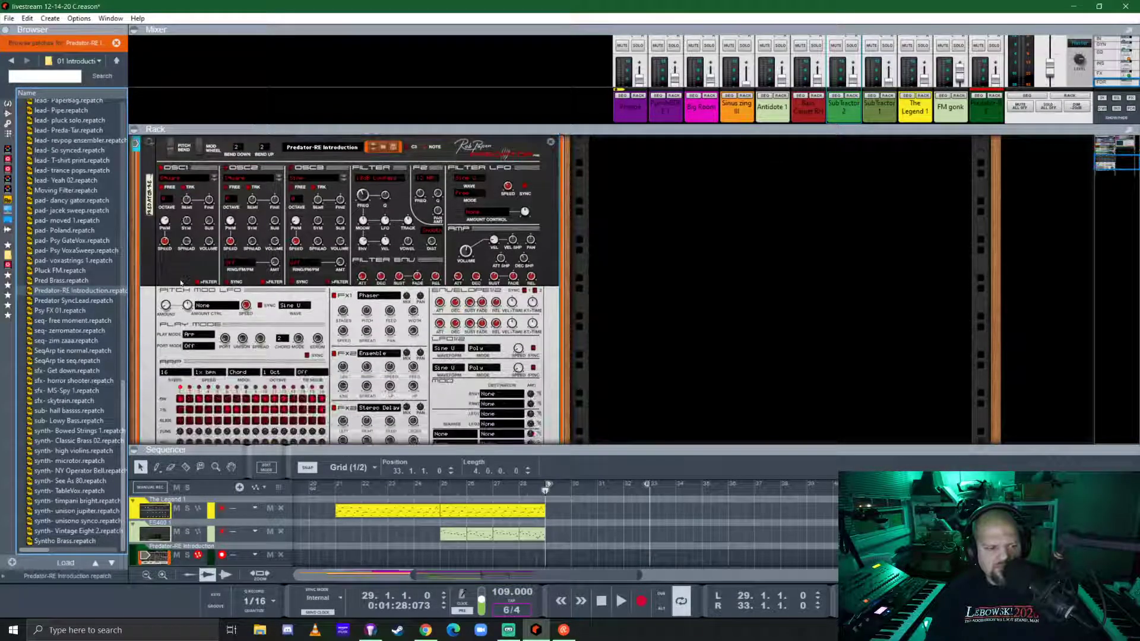
{"action": "left_click", "coordinate": [57, 281]}
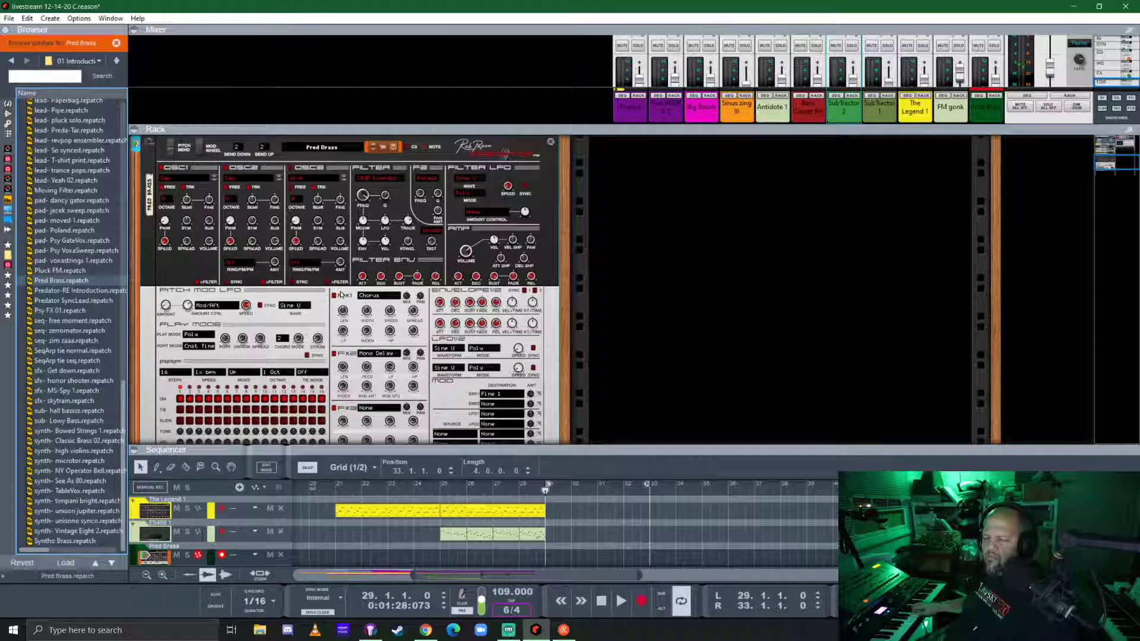
- Rehearse with the loop and record a four-bar Pred Brass part from bar 29
{"action": "key", "text": "space"}
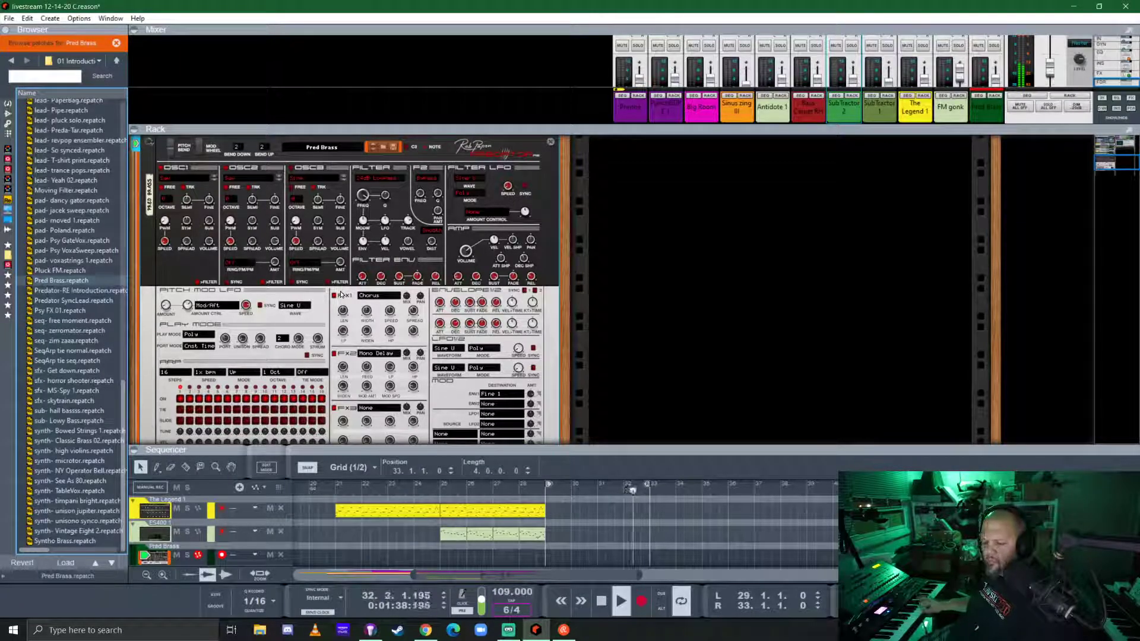
{"action": "key", "text": "ctrl+Return"}
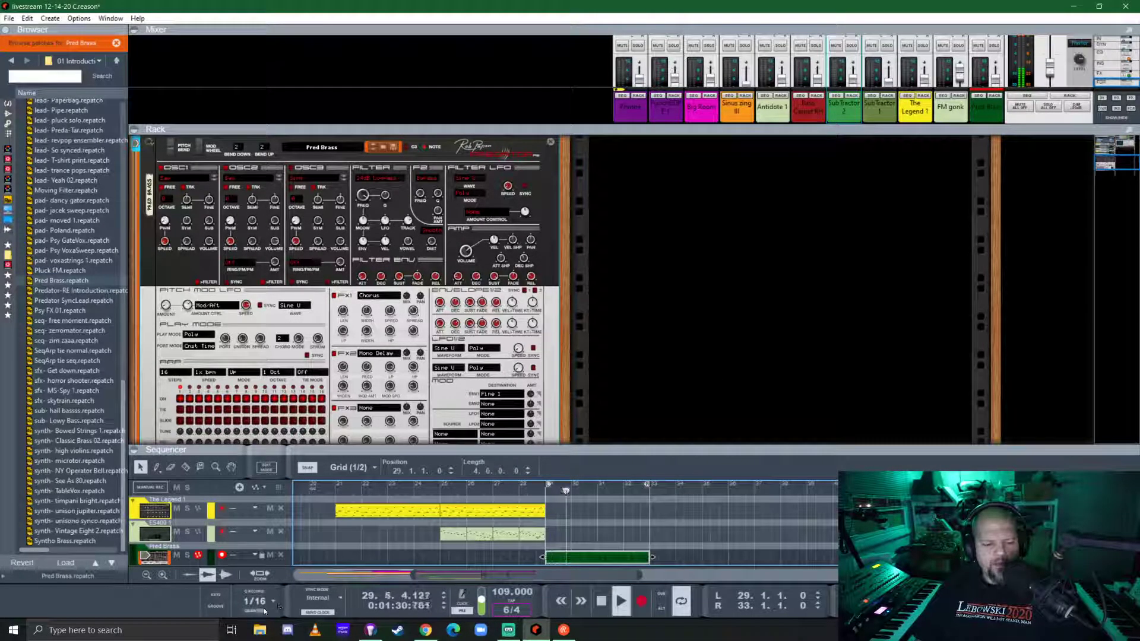
{"action": "key", "text": "space"}
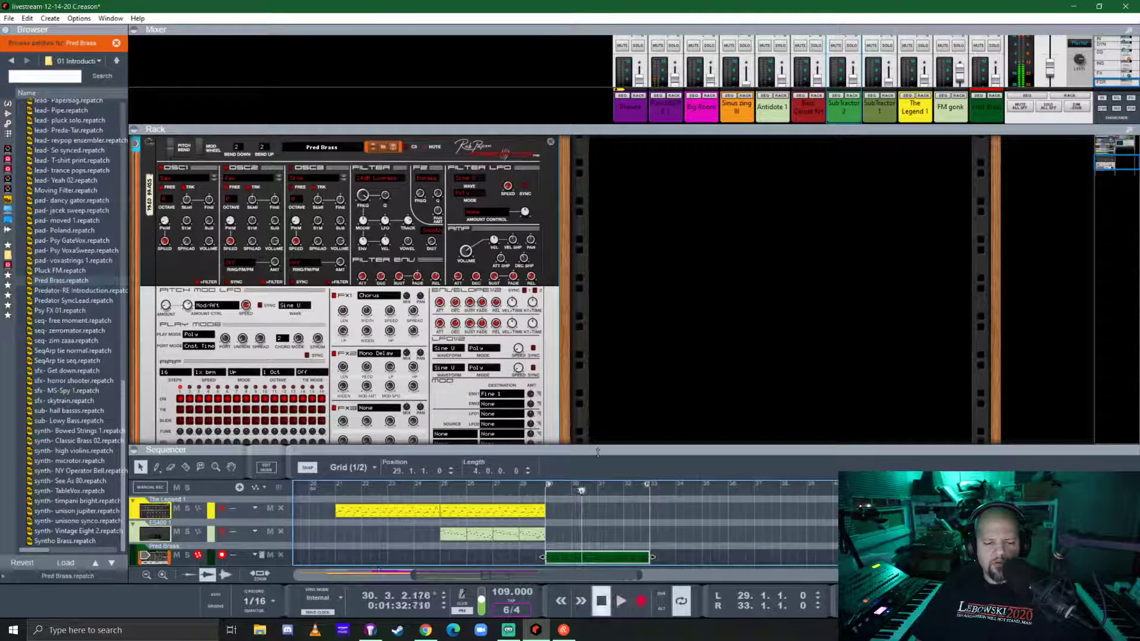
- Open the recorded Pred Brass clip for note editing and delete the stray short note in bar 29
{"action": "key", "text": "F7"}
{"action": "double_click", "coordinate": [587, 533]}
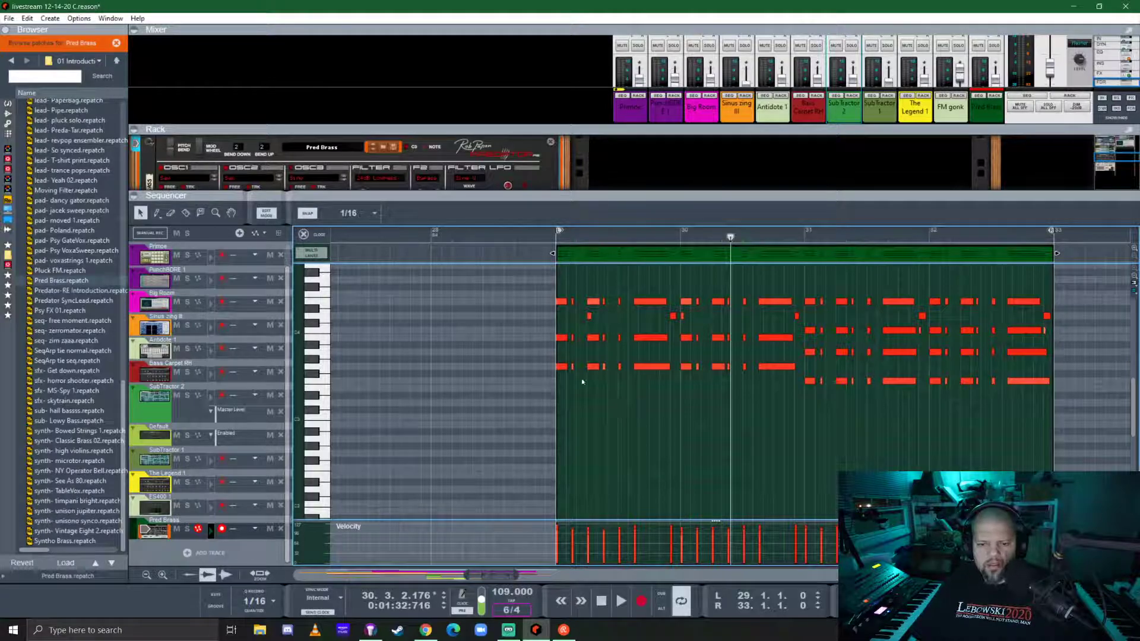
{"action": "left_click", "coordinate": [589, 315]}
{"action": "key", "text": "Delete"}
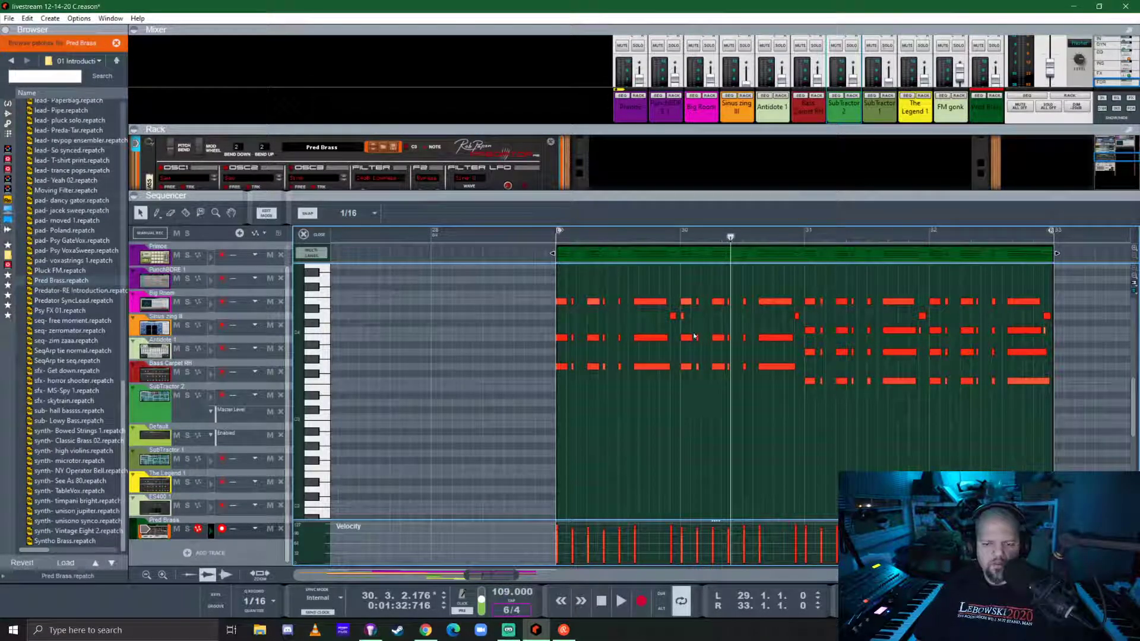
- Examine the remaining notes of the Pred Brass clip and select the last long chord in bar 32
{"action": "left_click", "coordinate": [672, 316]}
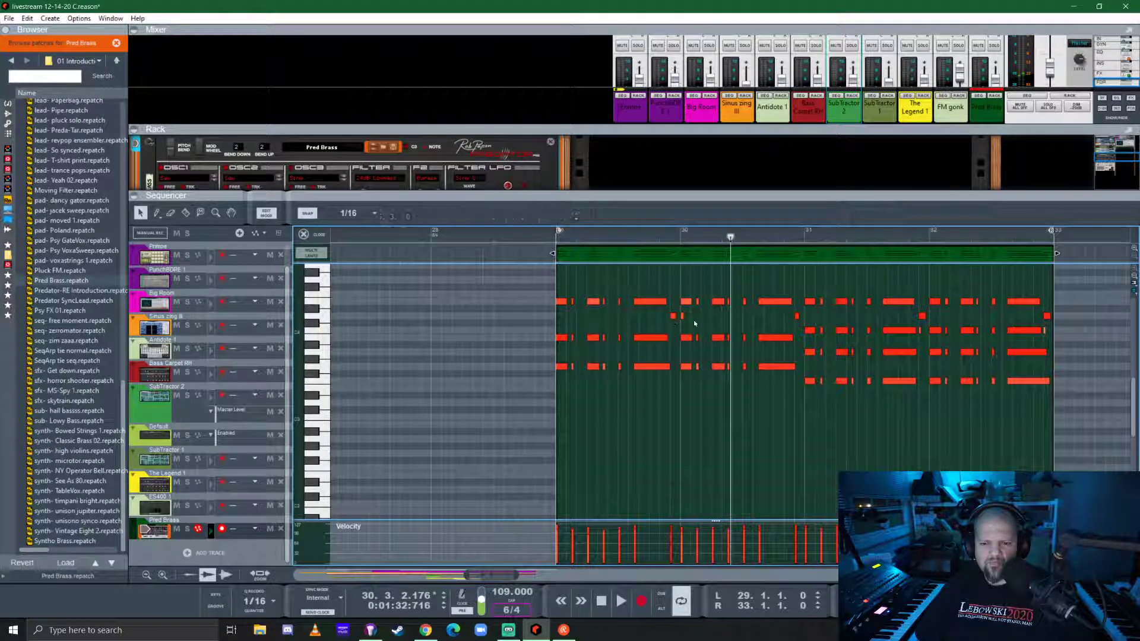
{"action": "scroll", "coordinate": [701, 347], "scroll_direction": "up", "scroll_amount": 3, "text": "ctrl"}
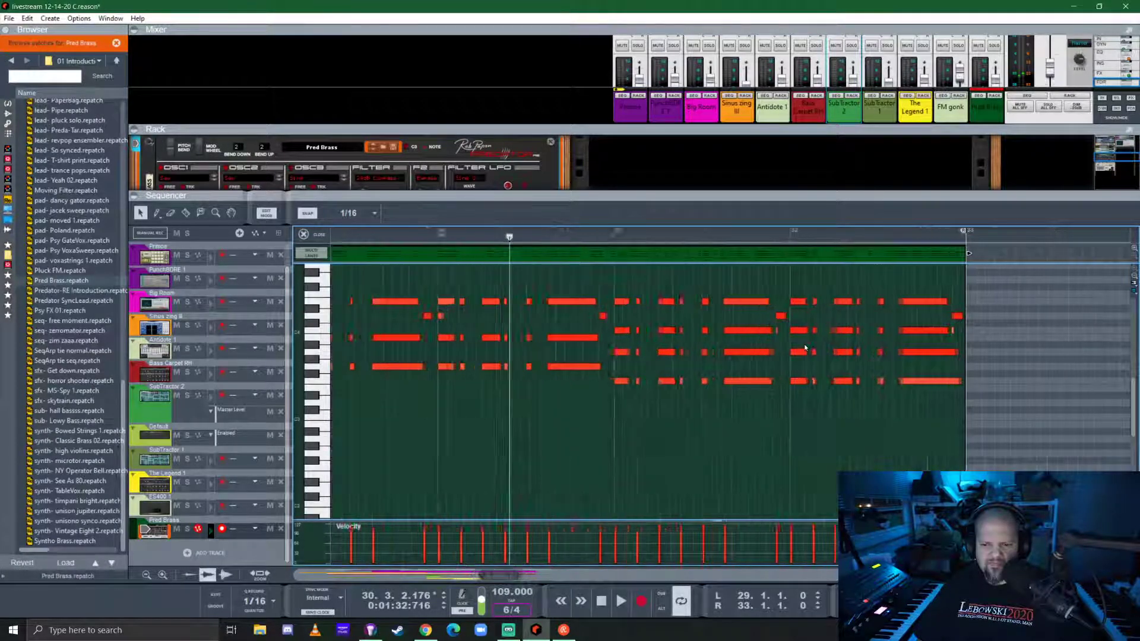
{"action": "scroll", "coordinate": [694, 393], "scroll_direction": "down", "scroll_amount": 3, "text": "ctrl"}
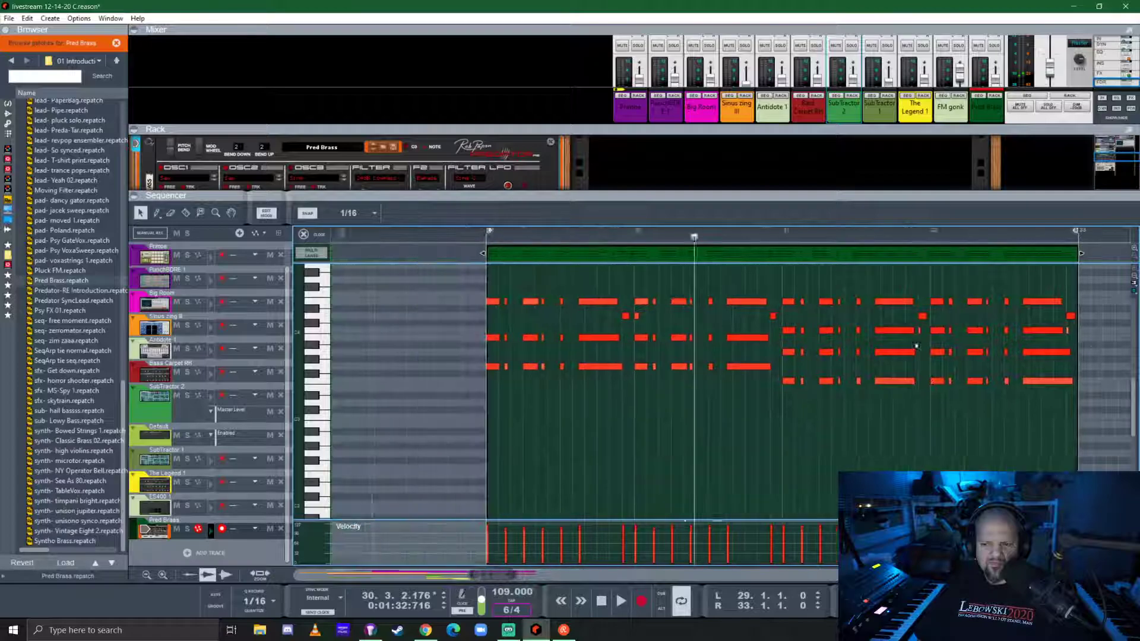
{"action": "scroll", "coordinate": [656, 363], "scroll_direction": "right", "scroll_amount": 5}
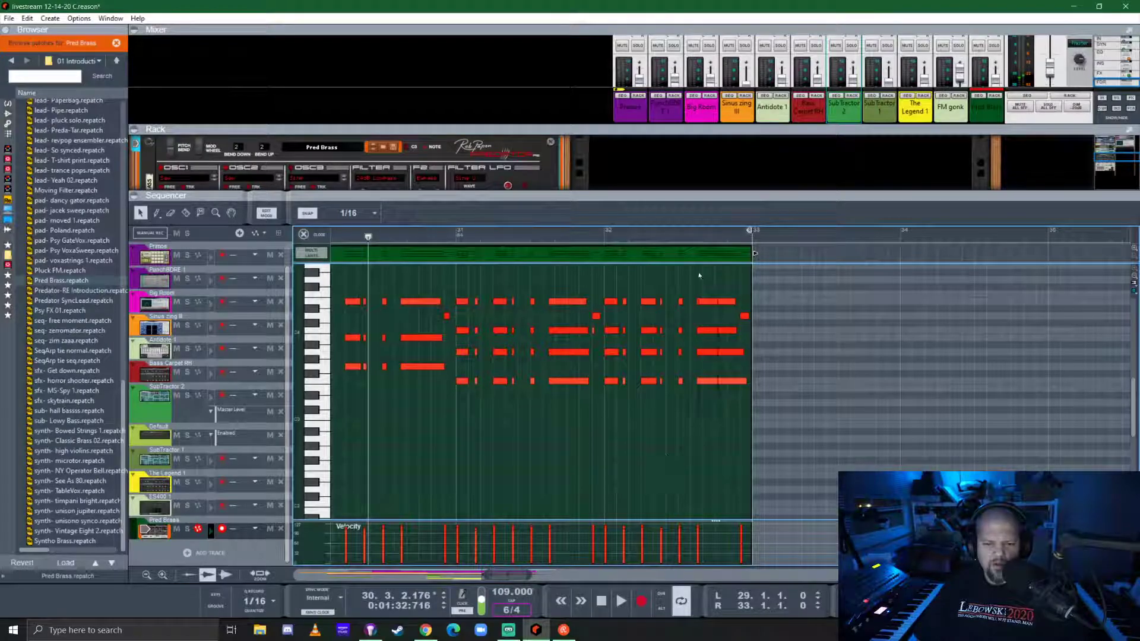
{"action": "left_click_drag", "start_coordinate": [700, 275], "coordinate": [700, 387]}
{"action": "left_click_drag", "start_coordinate": [703, 373], "coordinate": [704, 379]}
{"action": "scroll", "coordinate": [565, 403], "scroll_direction": "down", "scroll_amount": 1, "text": "ctrl"}
{"action": "scroll", "coordinate": [566, 402], "scroll_direction": "left", "scroll_amount": 3}
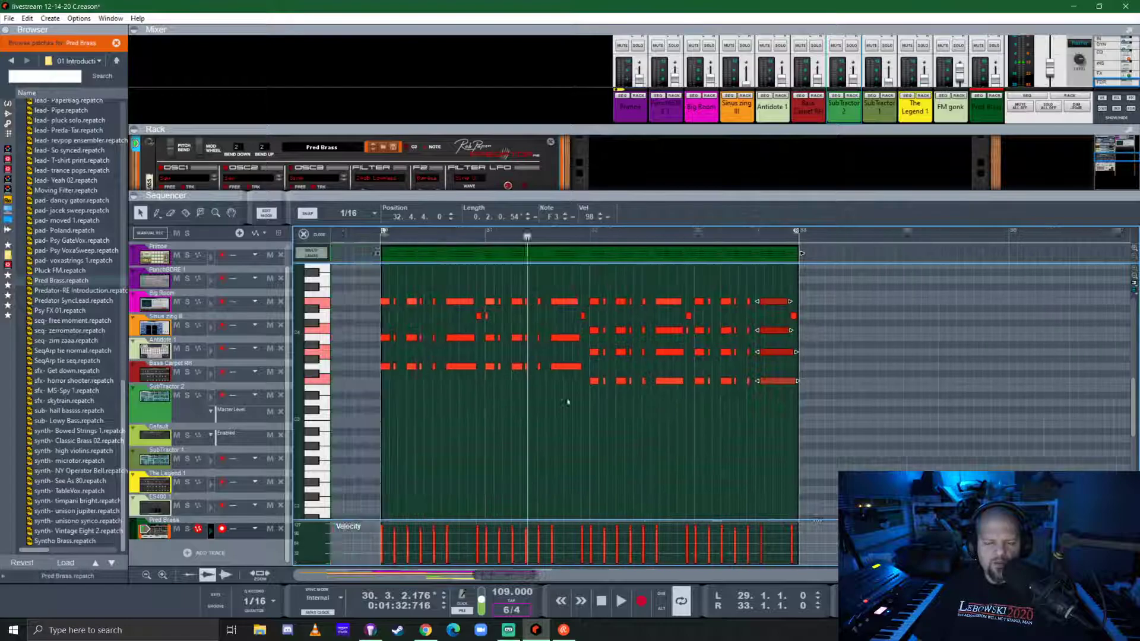
- Close the note editing and copy the Pred Brass clip from bar 29 to bar 33
{"action": "left_click", "coordinate": [304, 235]}
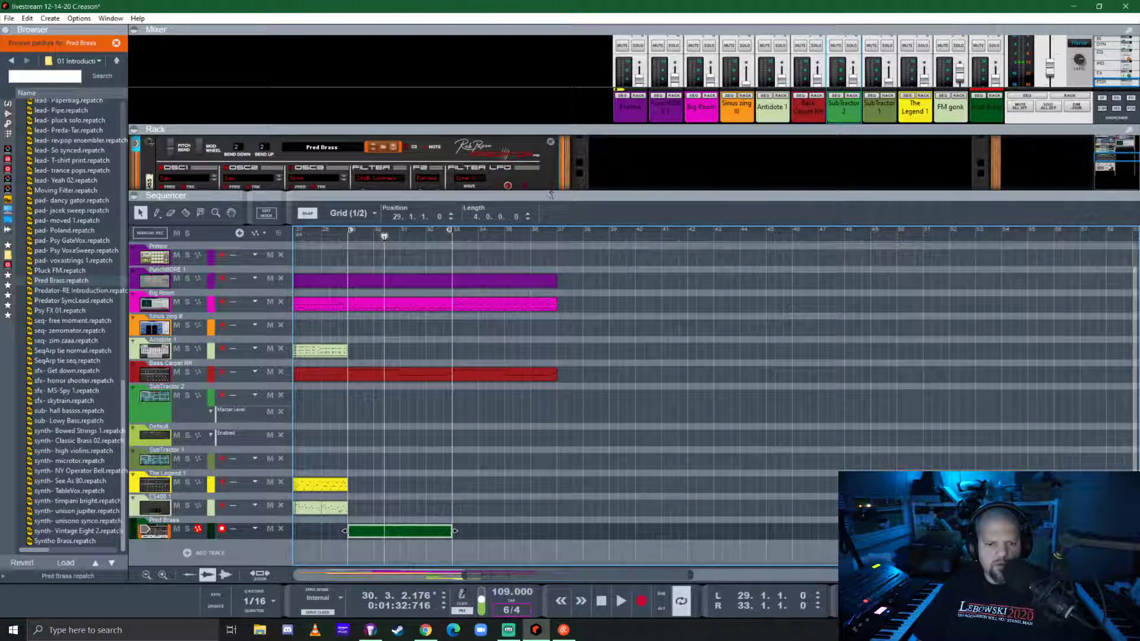
{"action": "left_click_drag", "start_coordinate": [551, 195], "coordinate": [552, 199]}
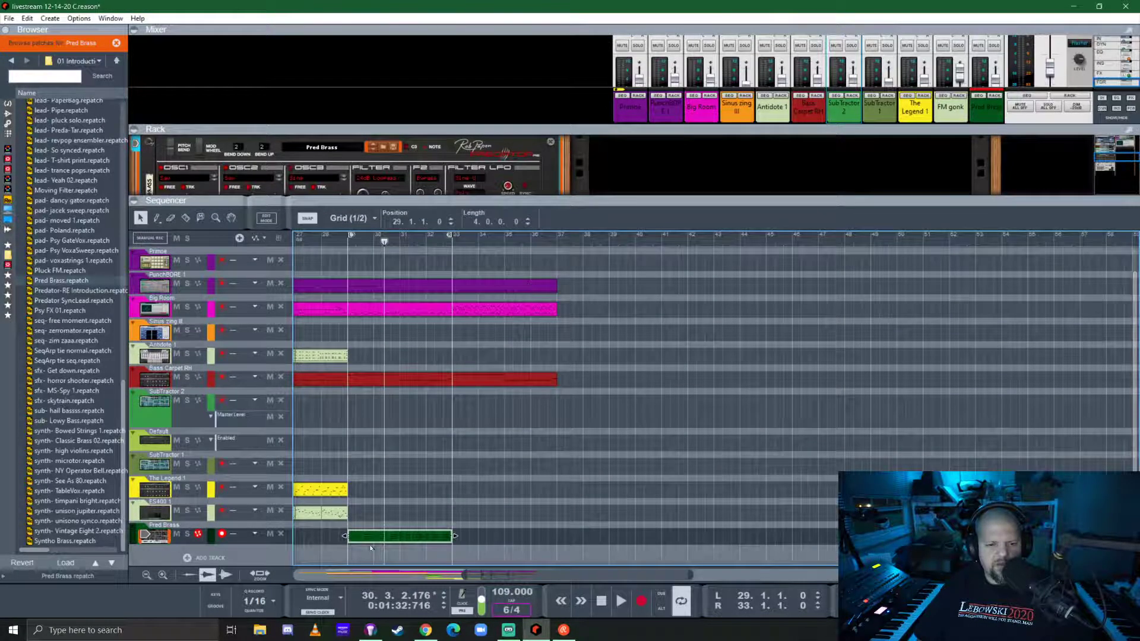
{"action": "left_click_drag", "start_coordinate": [368, 541], "coordinate": [473, 543]}
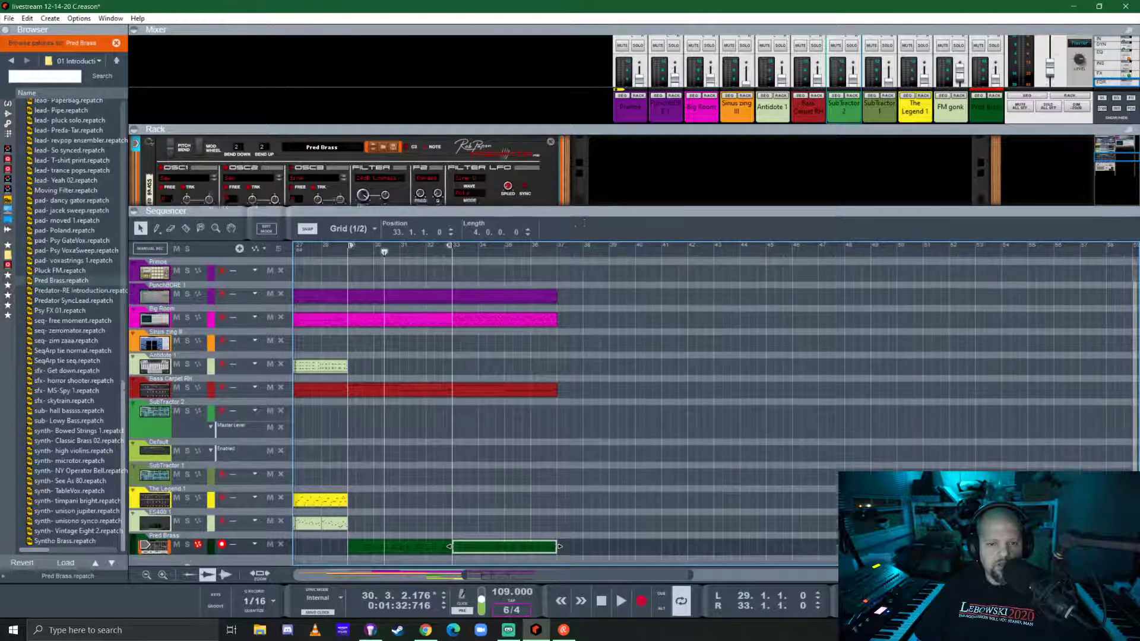
- Reset the Pred Brass Predator synth in the rack to its Init Patch and solo its mix channel
{"action": "left_click_drag", "start_coordinate": [586, 197], "coordinate": [490, 467]}
{"action": "left_click", "coordinate": [347, 410]}
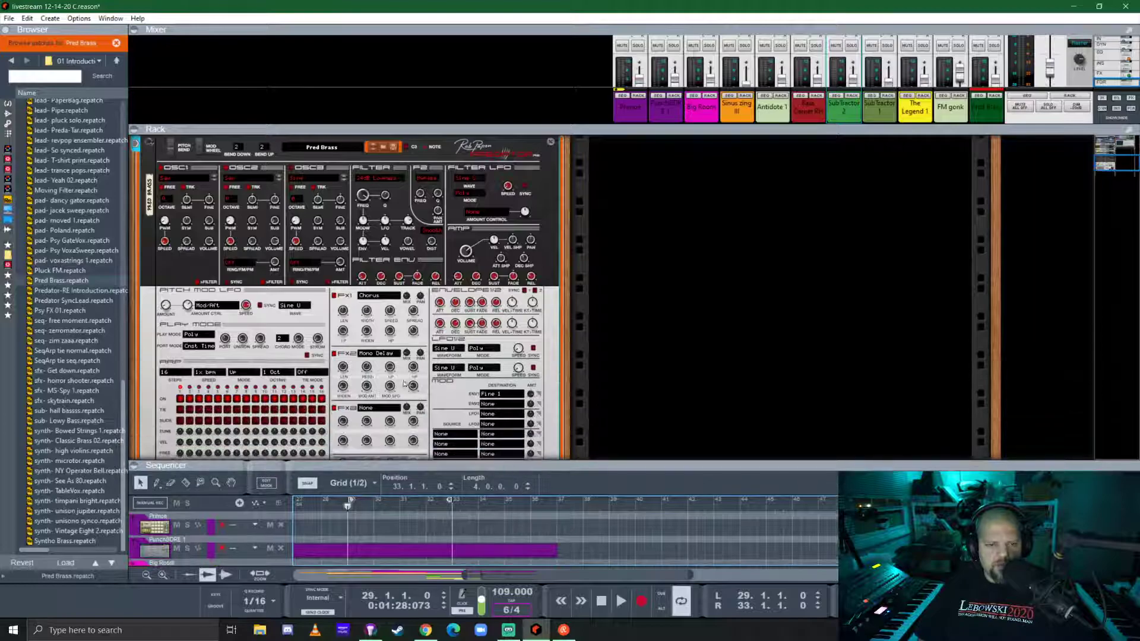
{"action": "scroll", "coordinate": [231, 277], "scroll_direction": "up", "scroll_amount": 3}
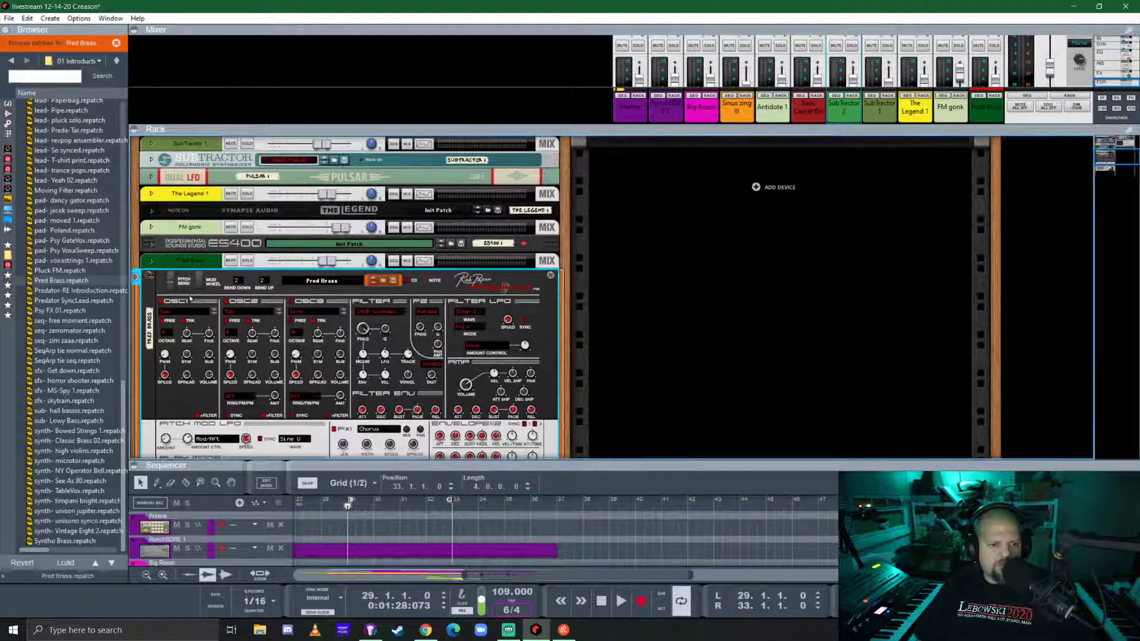
{"action": "right_click", "coordinate": [191, 272]}
{"action": "left_click", "coordinate": [238, 514]}
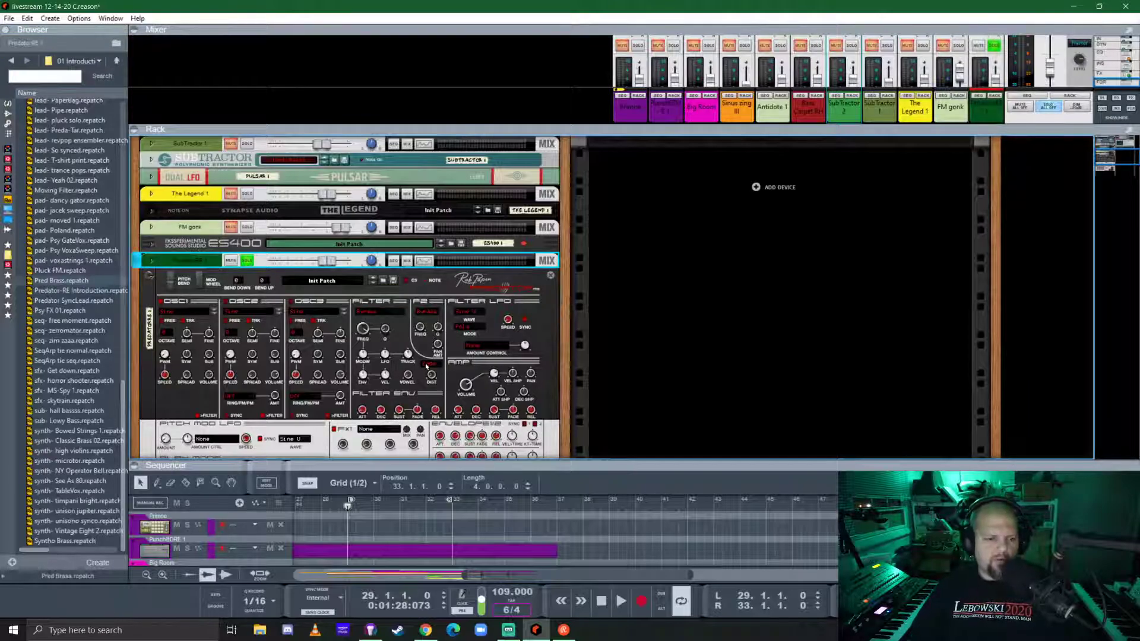
- Start loop playback from bar 29 and set the Predator's oscillator 1 waveform to Saw
{"action": "scroll", "coordinate": [433, 357], "scroll_direction": "down", "scroll_amount": 5}
{"action": "key", "text": "space"}
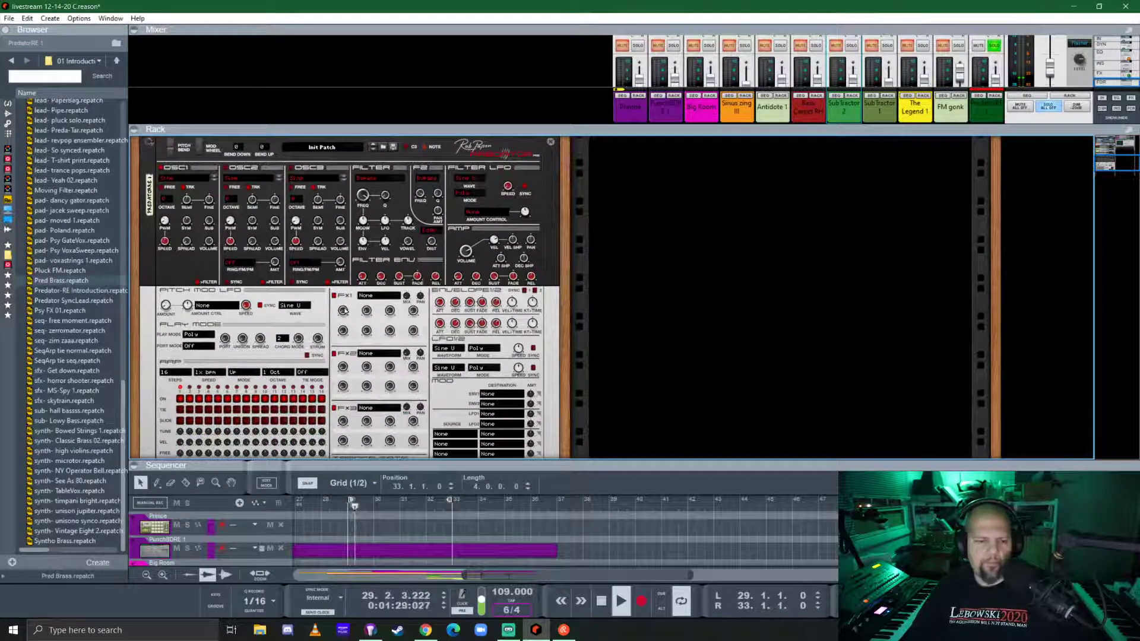
{"action": "scroll", "coordinate": [374, 338], "scroll_direction": "up", "scroll_amount": 2}
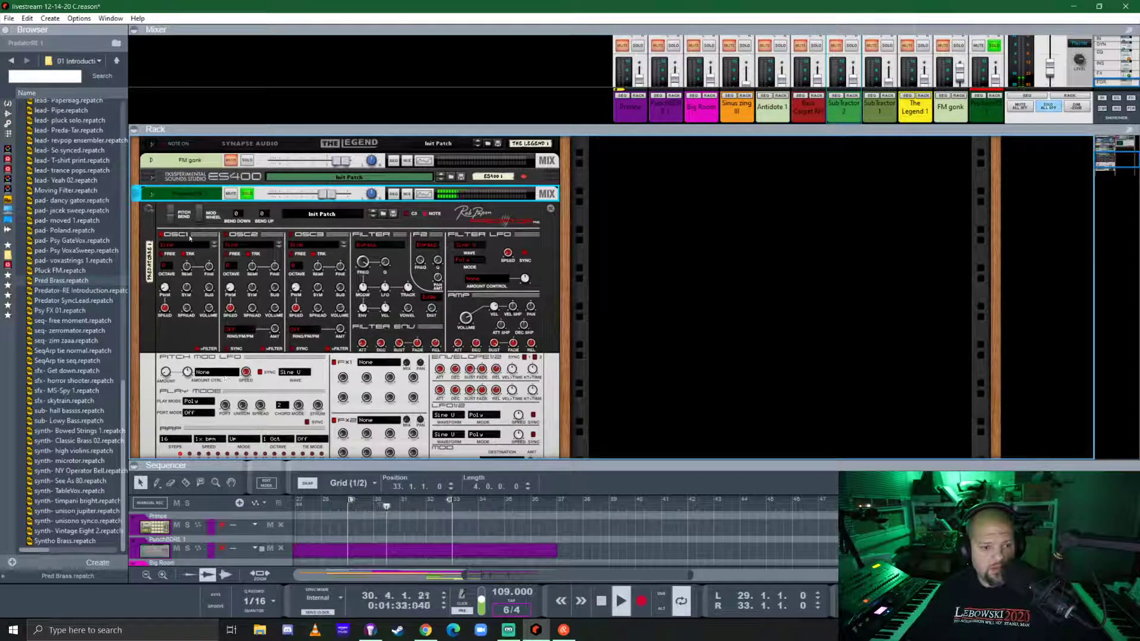
{"action": "left_click", "coordinate": [216, 246]}
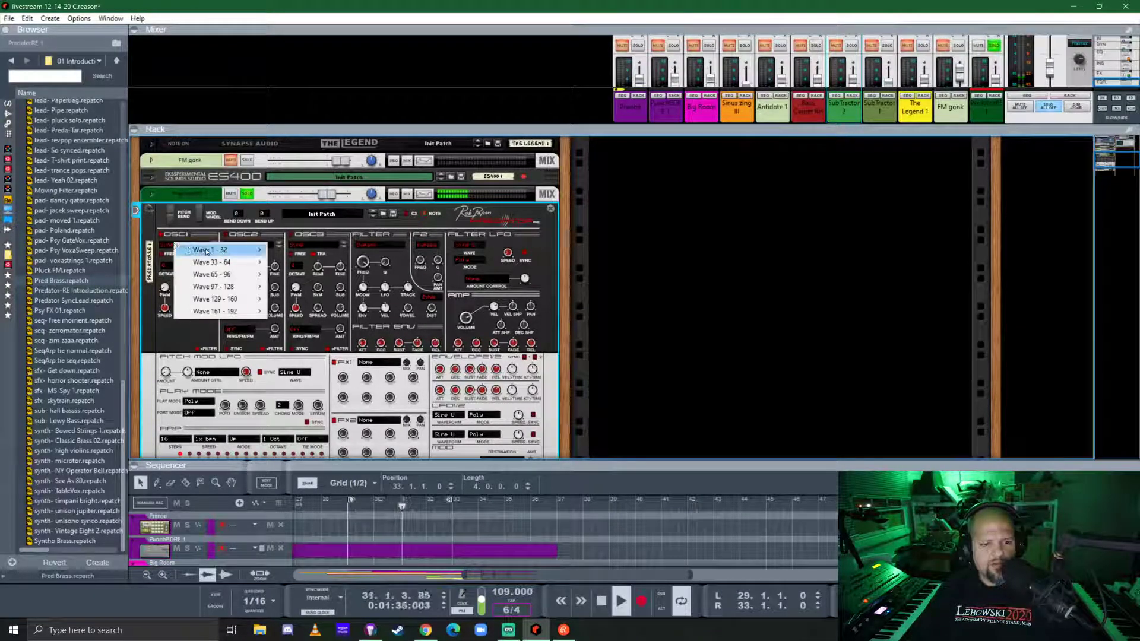
{"action": "mouse_move", "coordinate": [207, 252]}
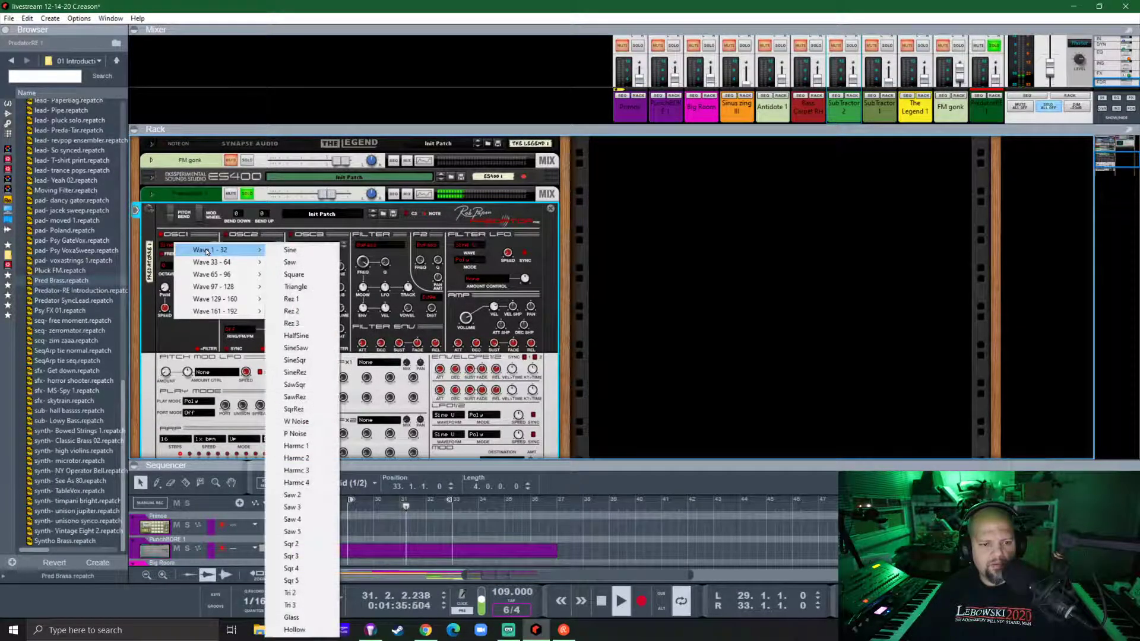
{"action": "left_click", "coordinate": [302, 265]}
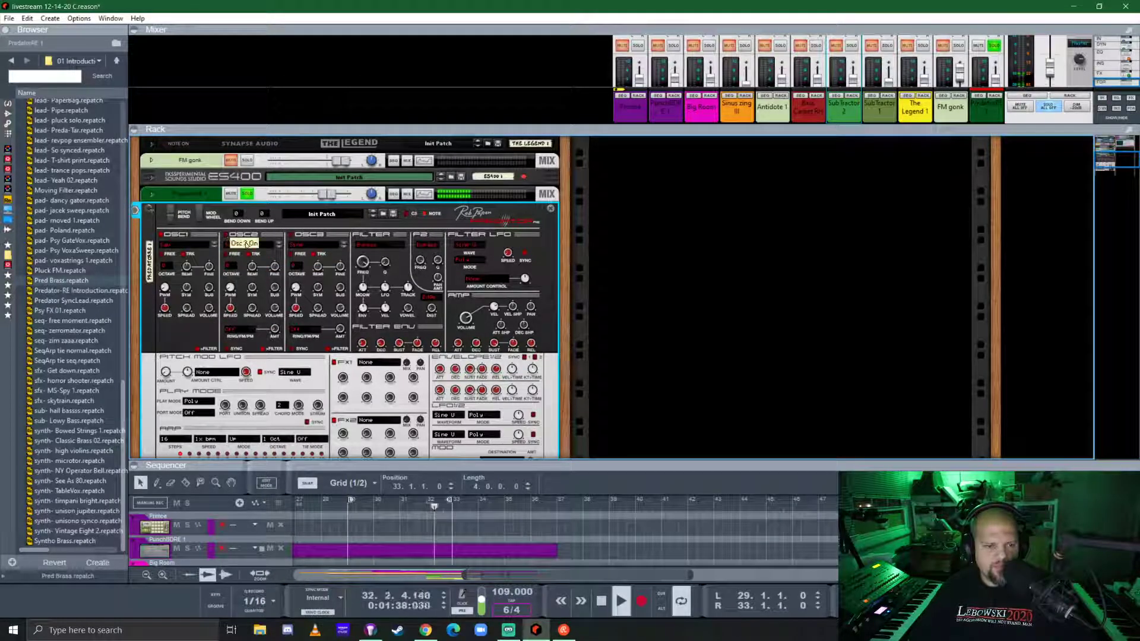
- Open the waveform choices for the Predator's oscillator 2 and browse the wave groups
{"action": "left_click", "coordinate": [247, 245]}
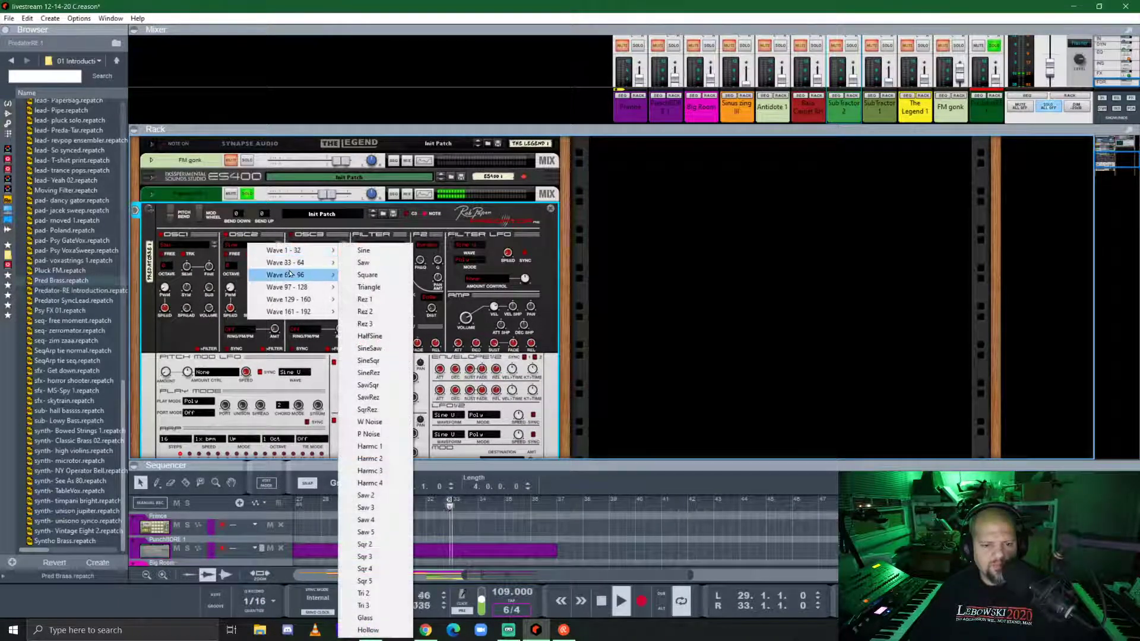
{"action": "mouse_move", "coordinate": [291, 275]}
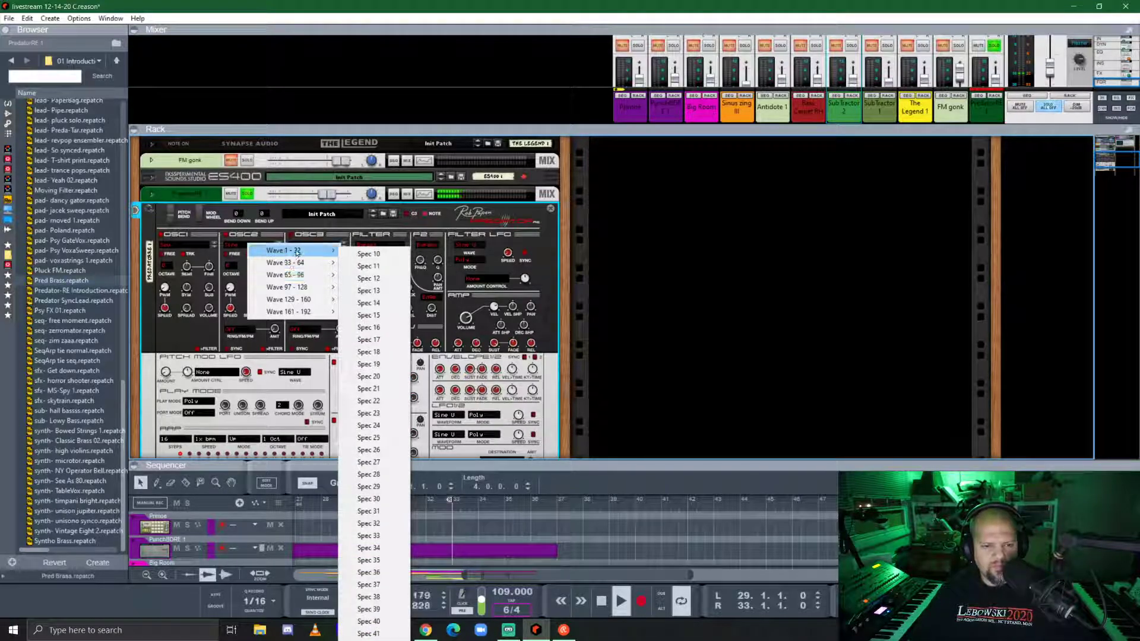
- Set oscillator 2's waveform to SawSqr and adjust its octave on the Predator synth
{"action": "mouse_move", "coordinate": [297, 252]}
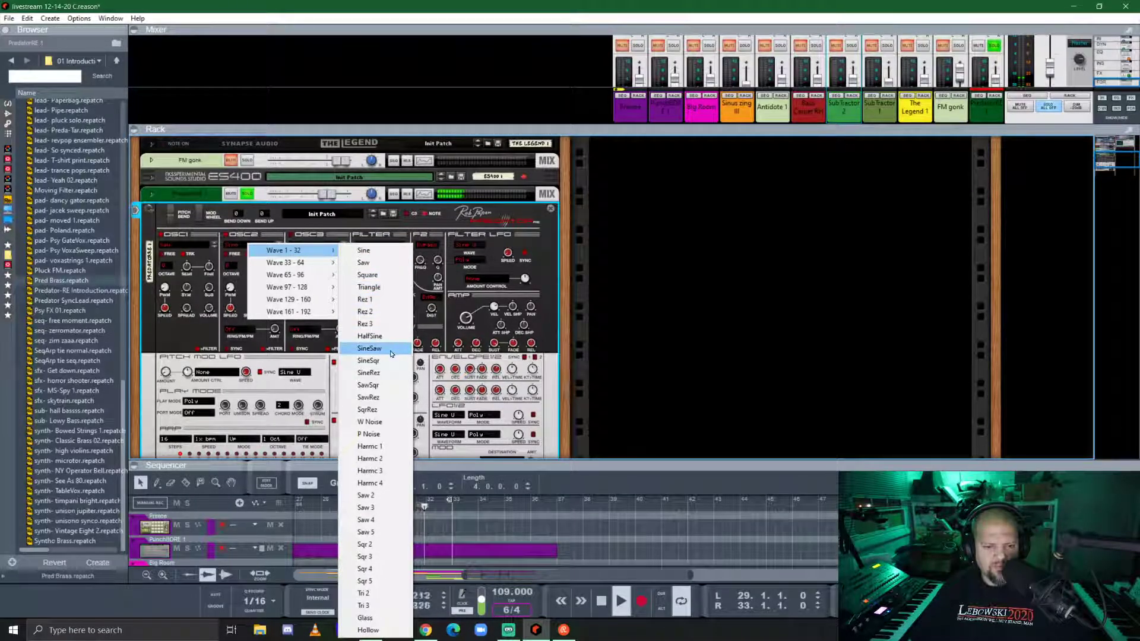
{"action": "left_click", "coordinate": [389, 388]}
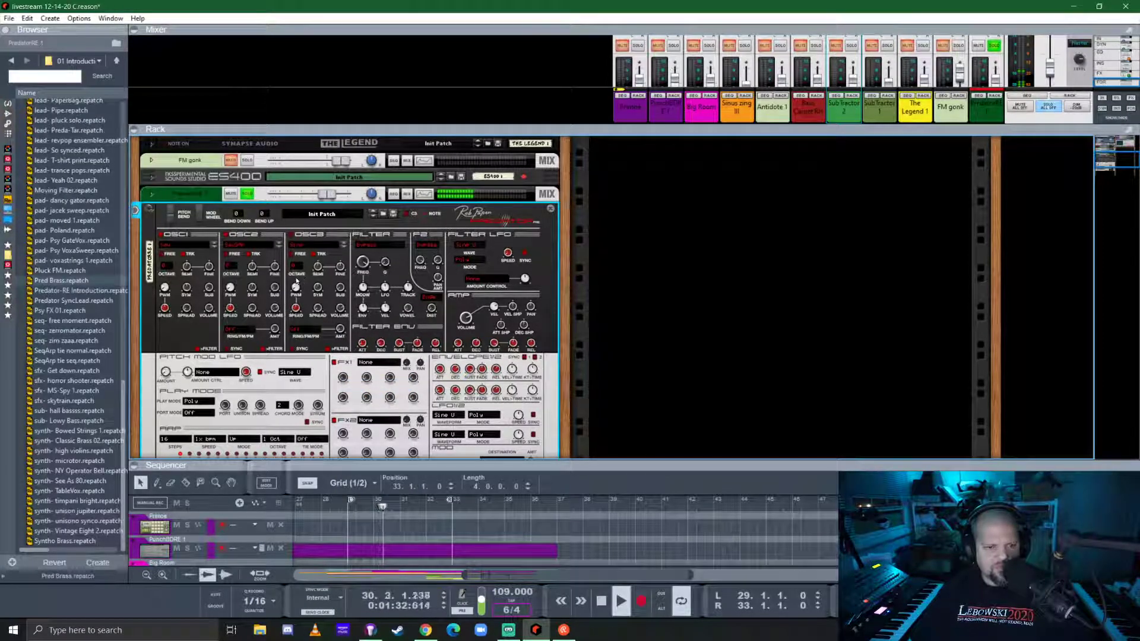
{"action": "left_click", "coordinate": [231, 266]}
{"action": "left_click", "coordinate": [268, 297]}
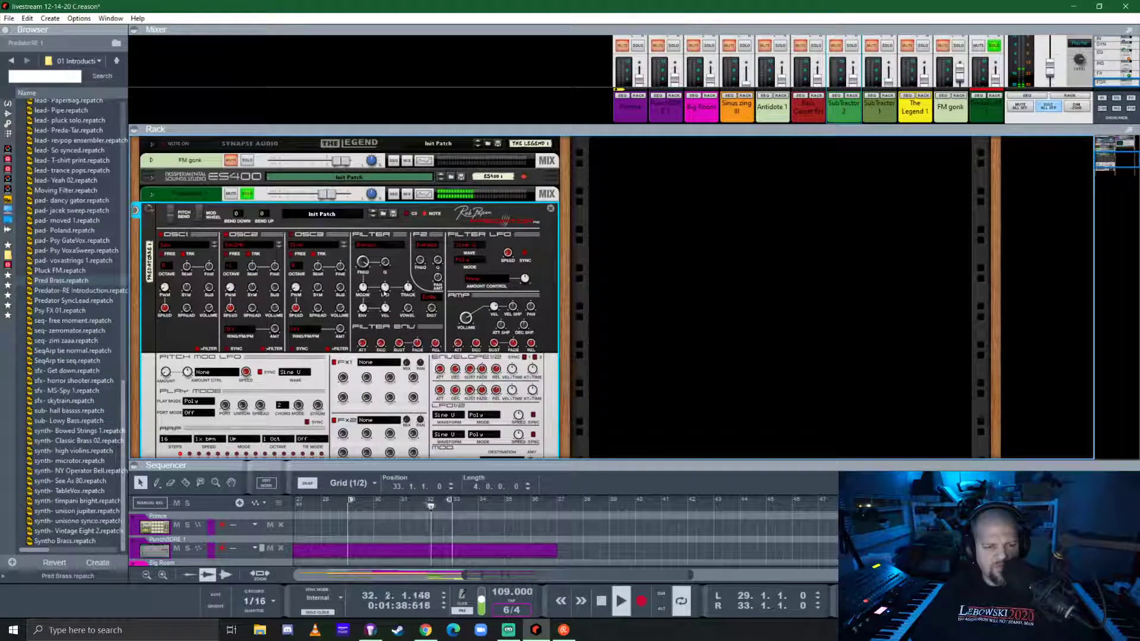
- Set the main filter type to 24dB Lowpass and adjust its cutoff frequency
{"action": "left_click", "coordinate": [373, 246]}
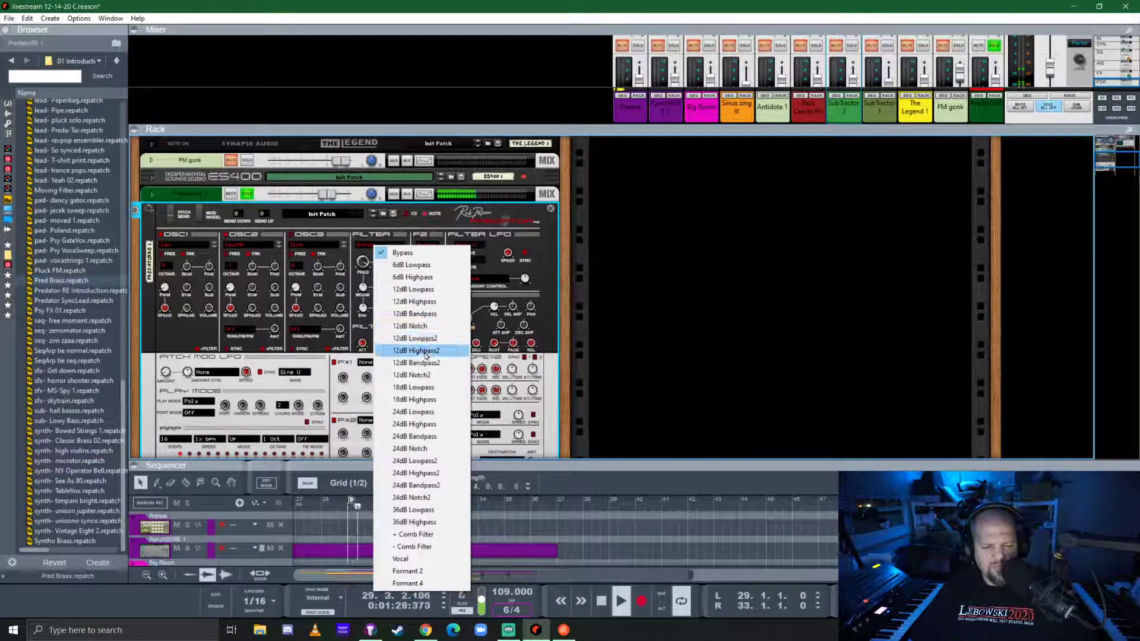
{"action": "left_click", "coordinate": [431, 413]}
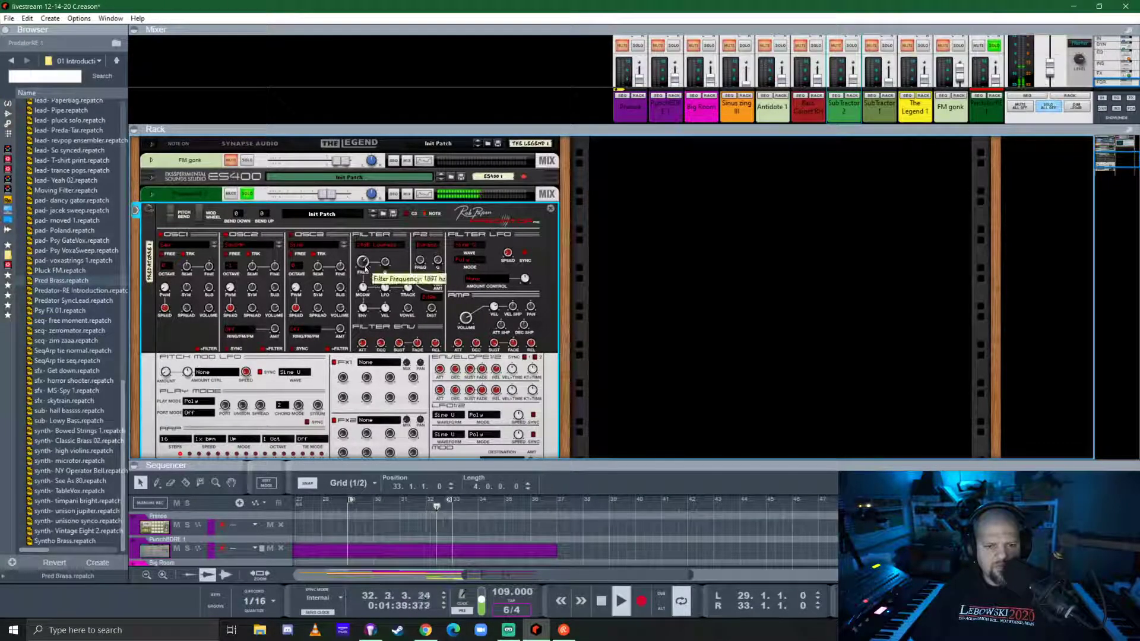
{"action": "left_click_drag", "start_coordinate": [364, 267], "coordinate": [370, 279]}
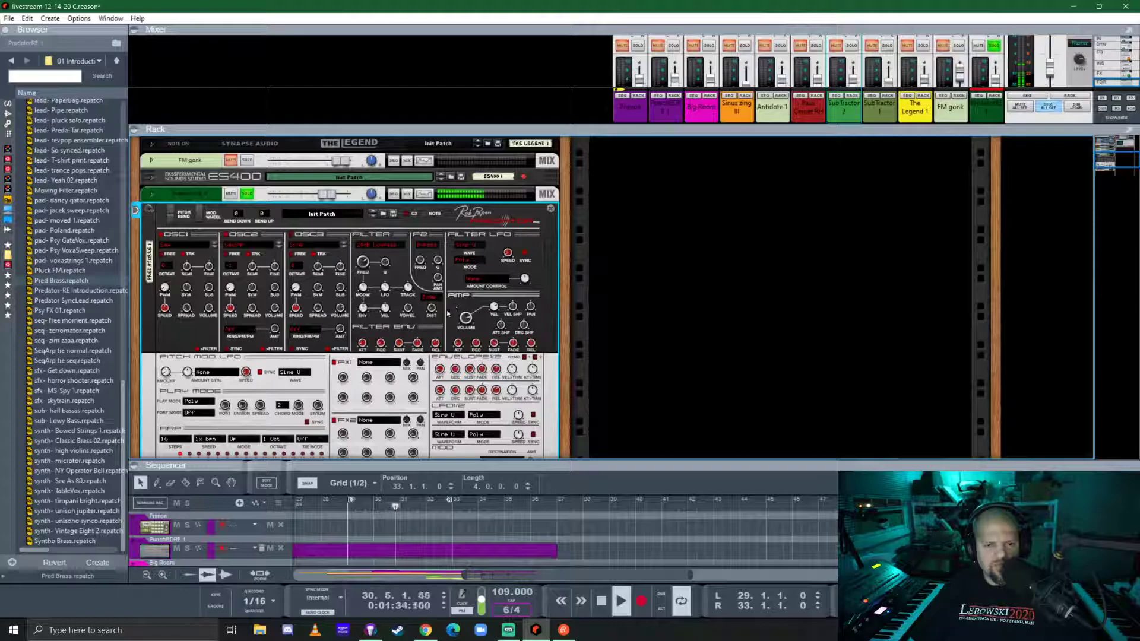
- Shape the filter envelope's attack, decay and release and adjust the amp envelope's release
{"action": "scroll", "coordinate": [406, 299], "scroll_direction": "down", "scroll_amount": 3}
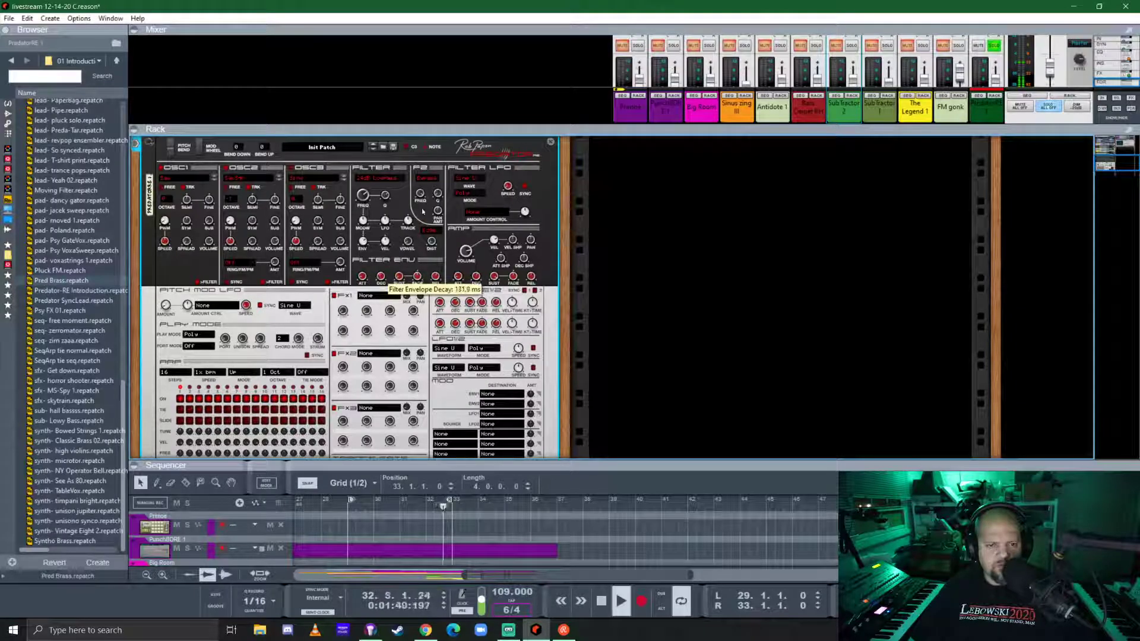
{"action": "left_click_drag", "start_coordinate": [455, 174], "coordinate": [436, 247]}
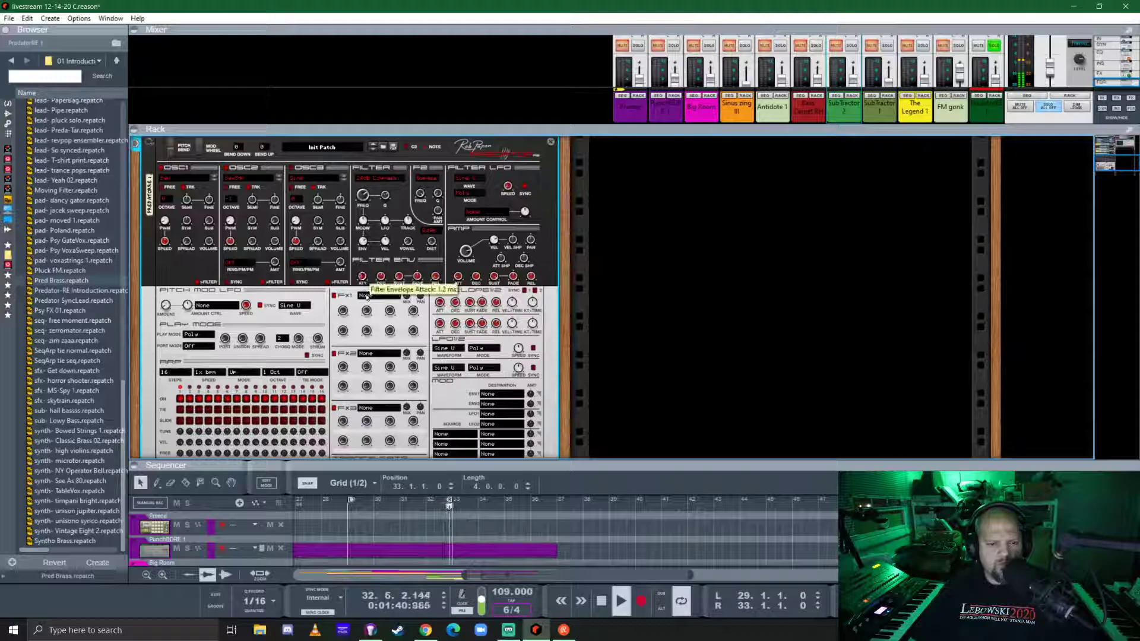
{"action": "left_click_drag", "start_coordinate": [365, 296], "coordinate": [432, 301]}
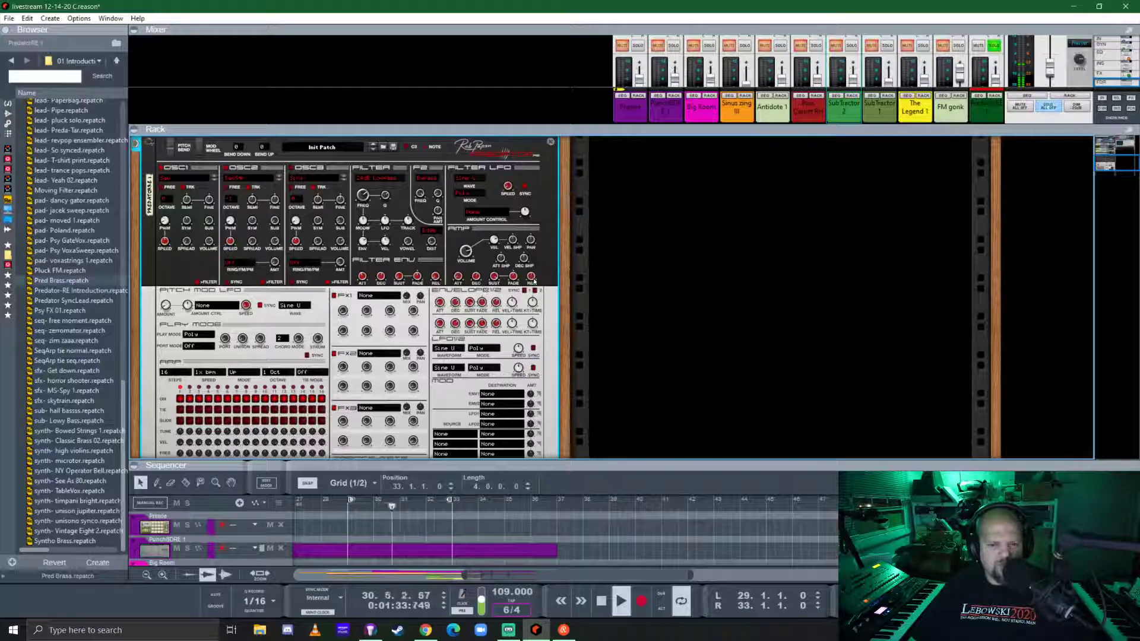
{"action": "left_click_drag", "start_coordinate": [533, 280], "coordinate": [542, 253]}
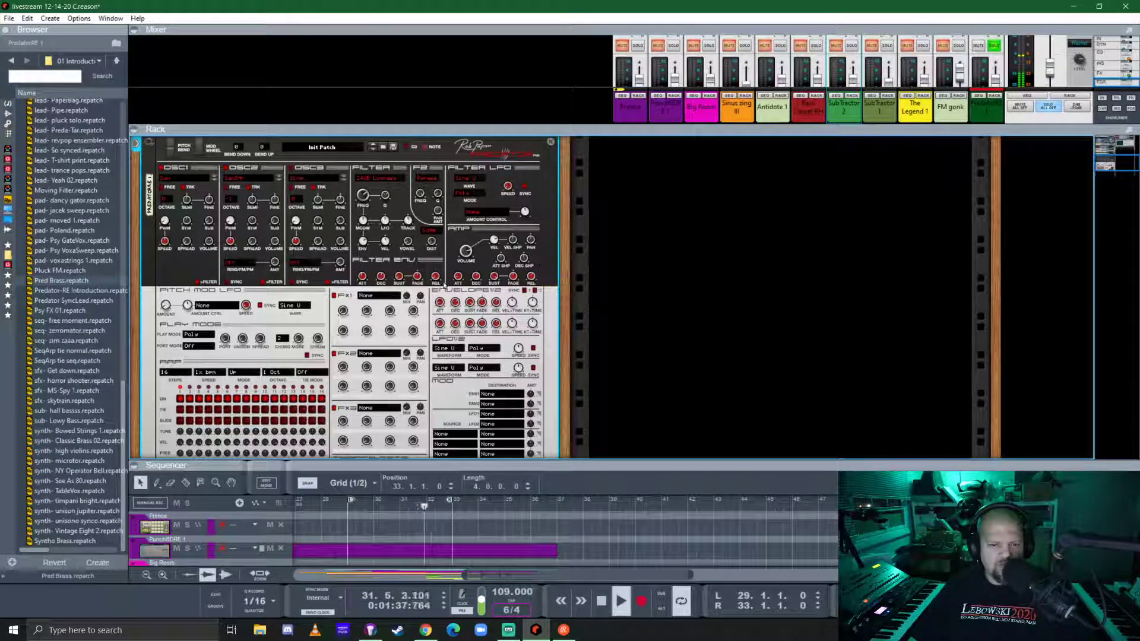
{"action": "left_click_drag", "start_coordinate": [435, 279], "coordinate": [473, 323]}
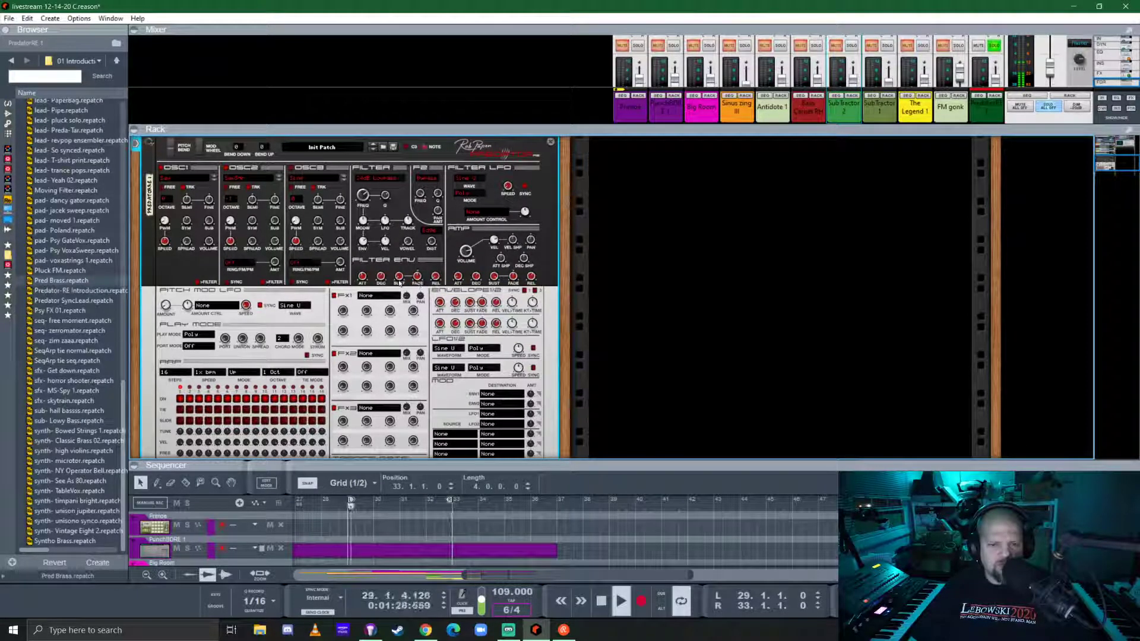
- Set the filter frequency to about 175 Hz and the filter envelope amount to about 51%, and adjust the filter envelope's release
{"action": "left_click_drag", "start_coordinate": [364, 196], "coordinate": [364, 192]}
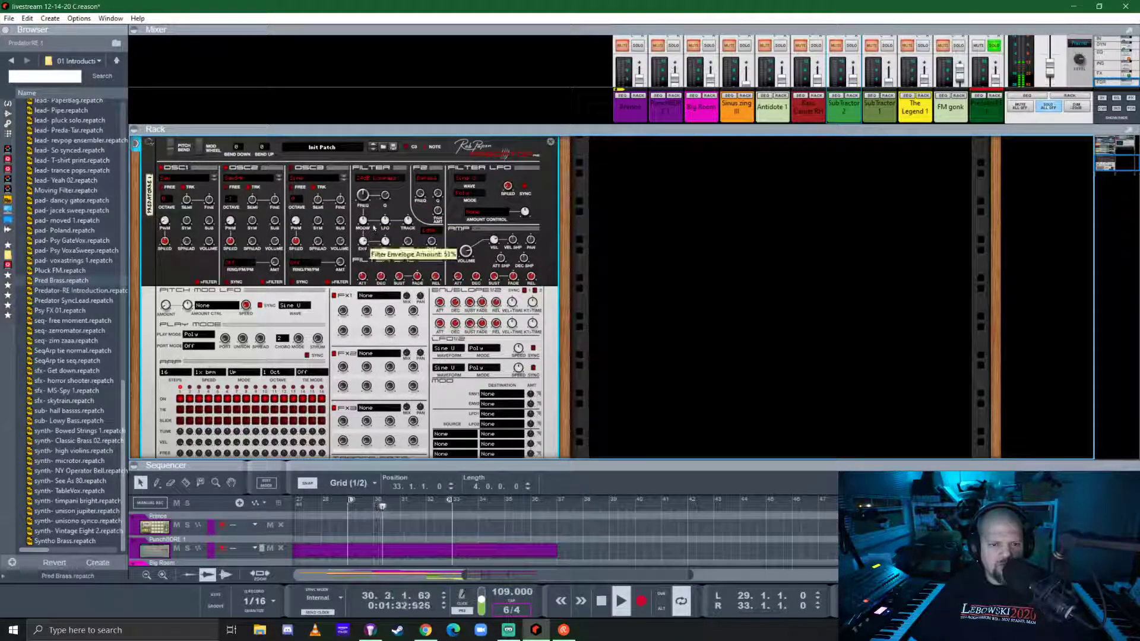
{"action": "left_click_drag", "start_coordinate": [364, 243], "coordinate": [377, 232]}
{"action": "left_click_drag", "start_coordinate": [435, 276], "coordinate": [455, 263]}
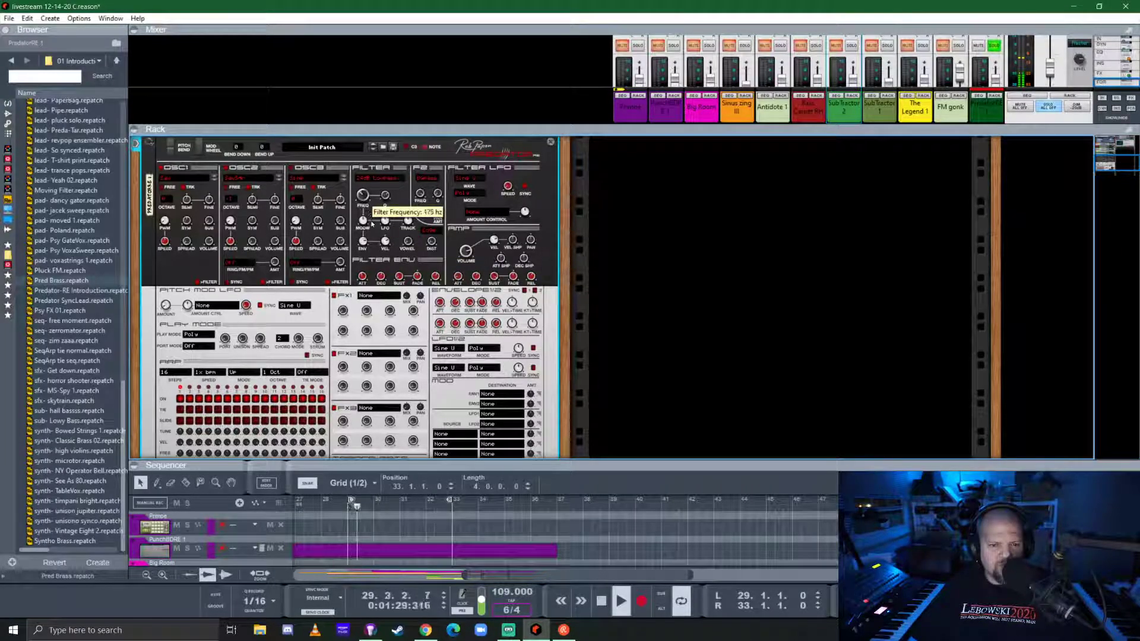
- Enlarge the sequencer and open the PredatorRE 1 clip at bar 29 for note editing
{"action": "left_click_drag", "start_coordinate": [409, 465], "coordinate": [410, 232]}
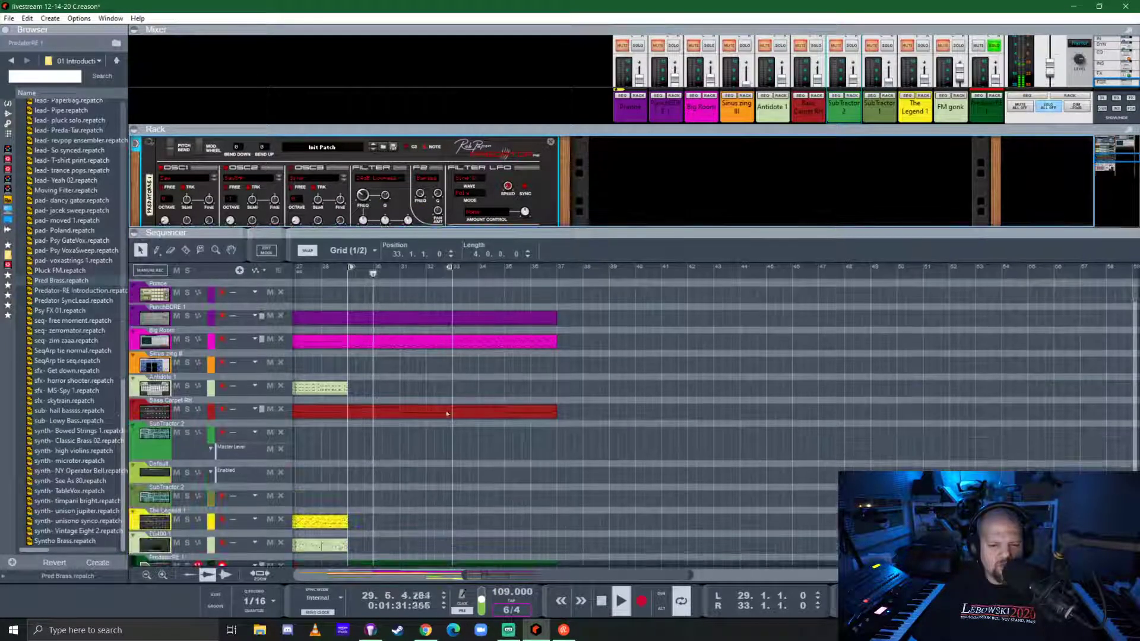
{"action": "scroll", "coordinate": [427, 475], "scroll_direction": "down", "scroll_amount": 2}
{"action": "double_click", "coordinate": [398, 529]}
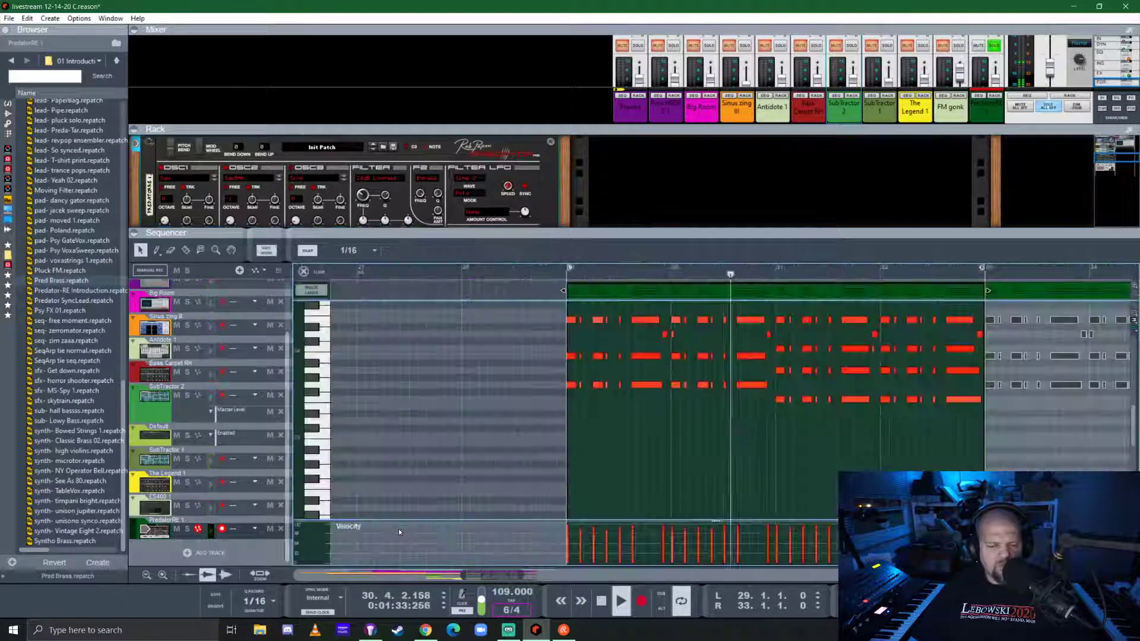
{"action": "scroll", "coordinate": [546, 479], "scroll_direction": "down", "scroll_amount": 5}
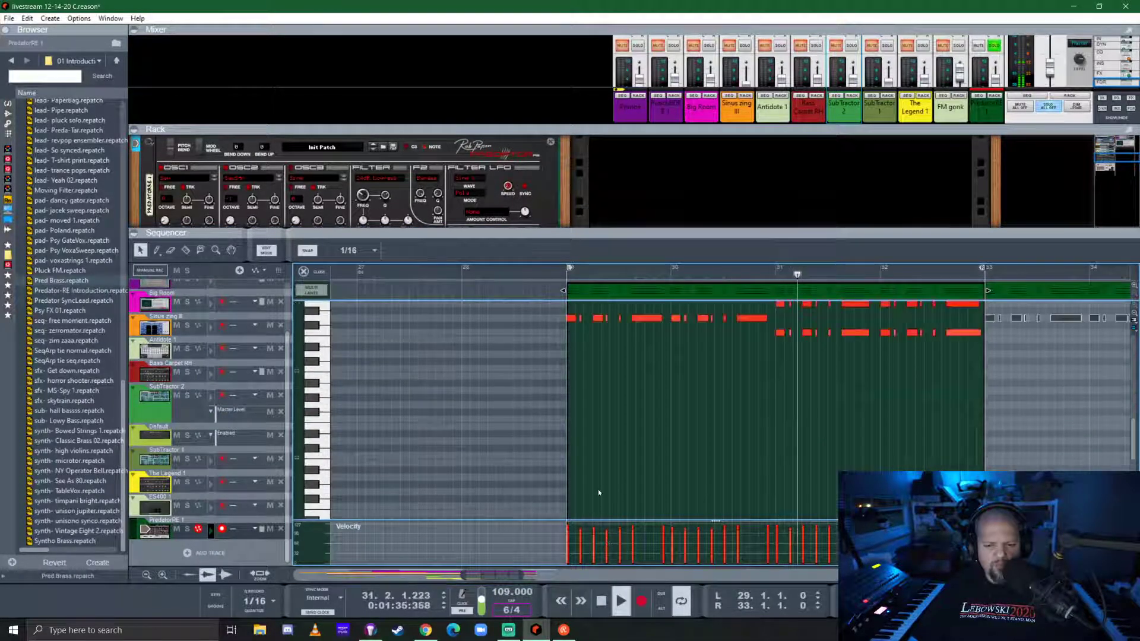
{"action": "scroll", "coordinate": [599, 492], "scroll_direction": "up", "scroll_amount": 3}
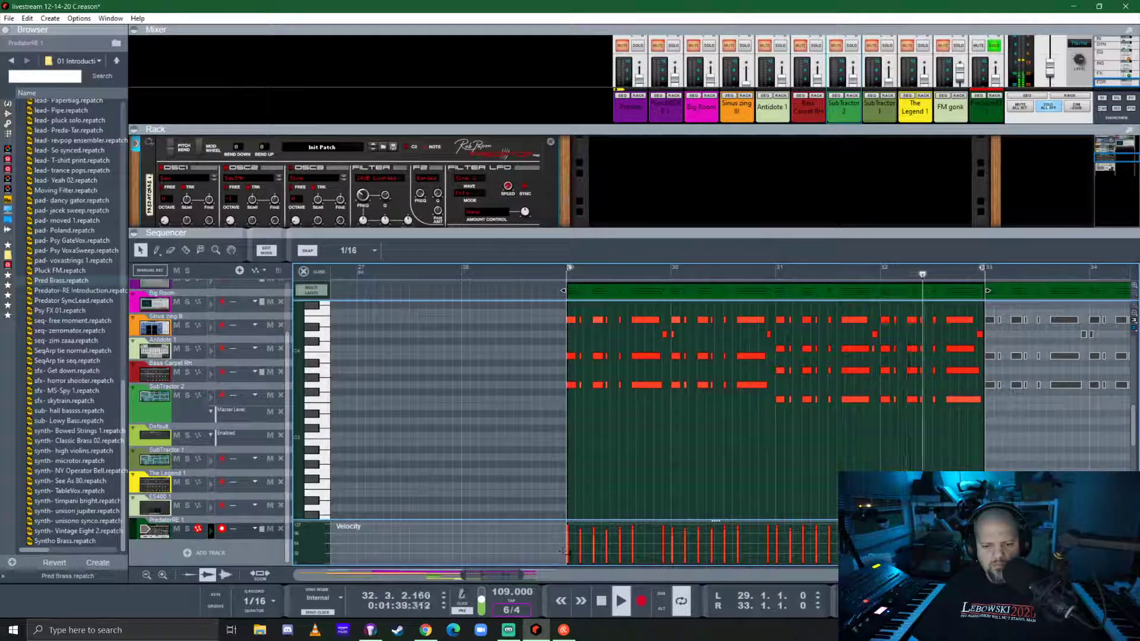
- Draw a rising velocity ramp across the clip's notes from bar 29 and enlarge the velocity lane
{"action": "left_click_drag", "start_coordinate": [566, 557], "coordinate": [842, 534]}
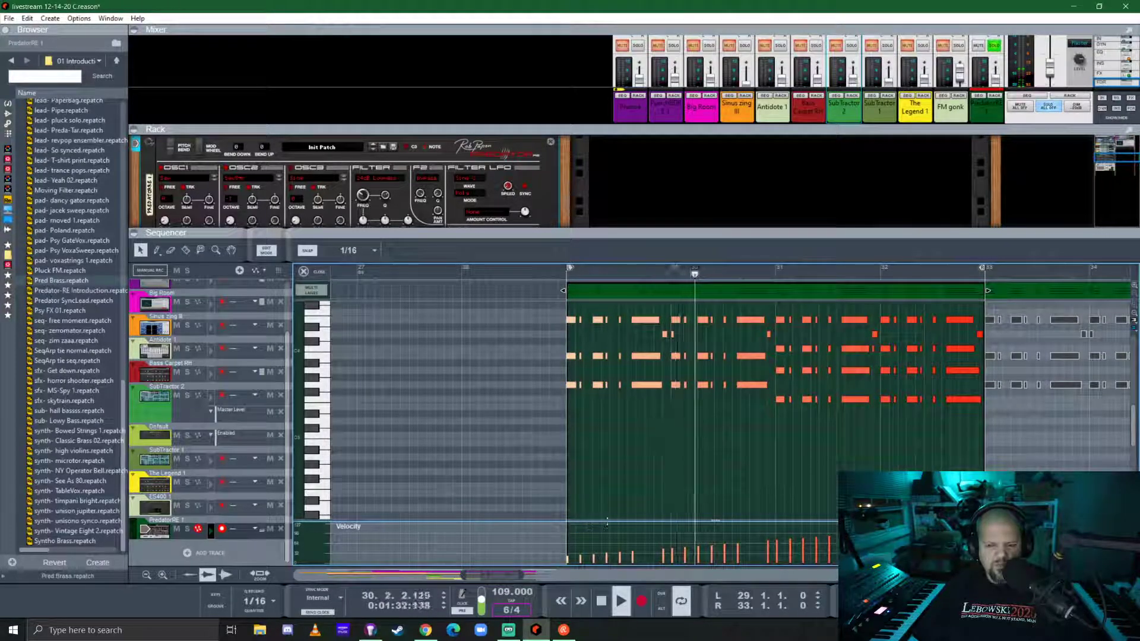
{"action": "left_click_drag", "start_coordinate": [607, 521], "coordinate": [594, 475]}
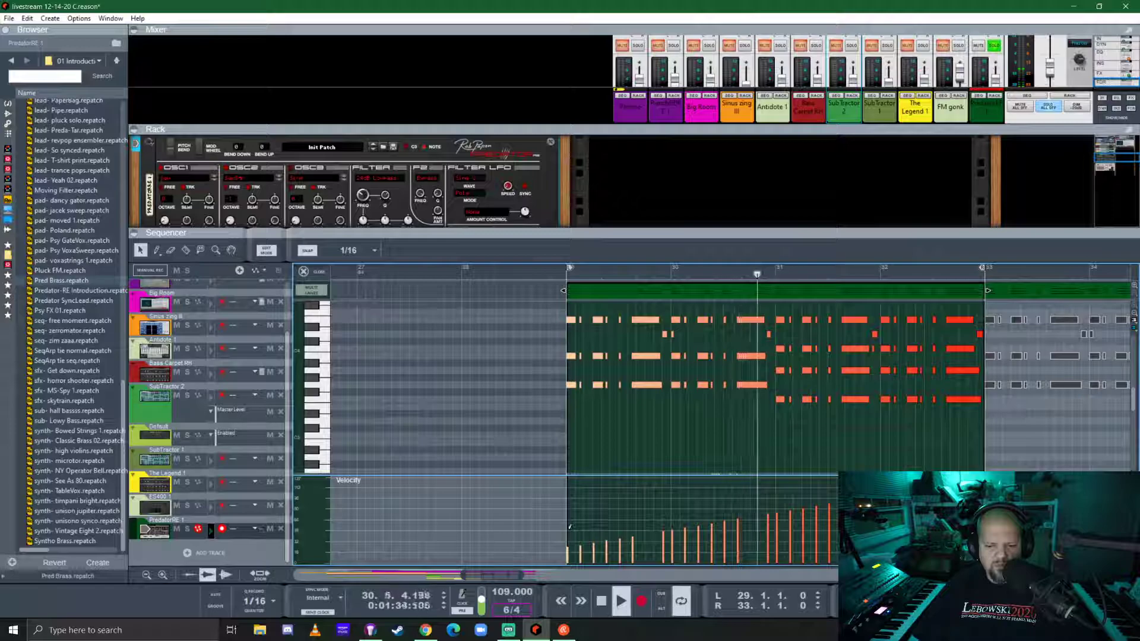
{"action": "key", "text": "alt+space"}
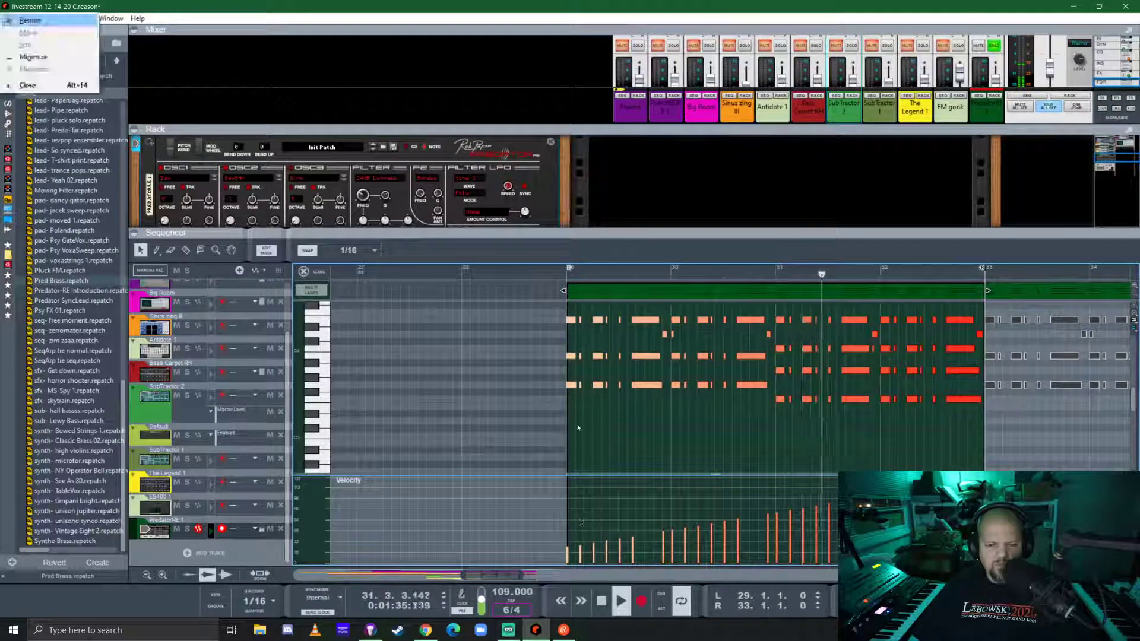
{"action": "key", "text": "Escape"}
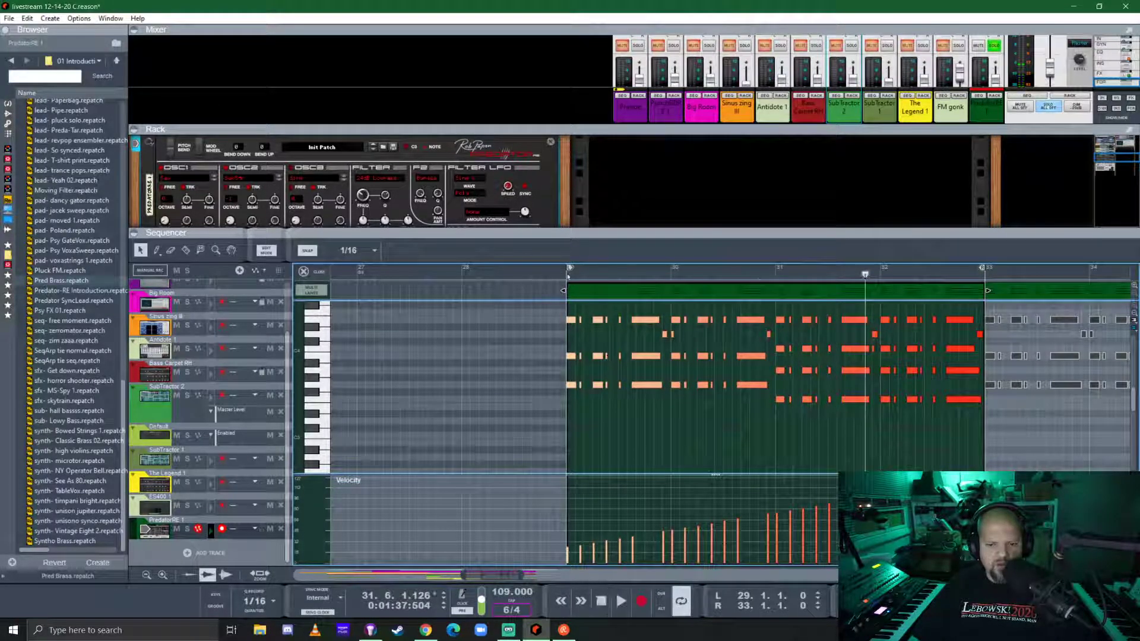
- Stop playback and vary the velocities of individual notes across bars 29 to 32 to break up the even ramp
{"action": "left_click", "coordinate": [568, 275]}
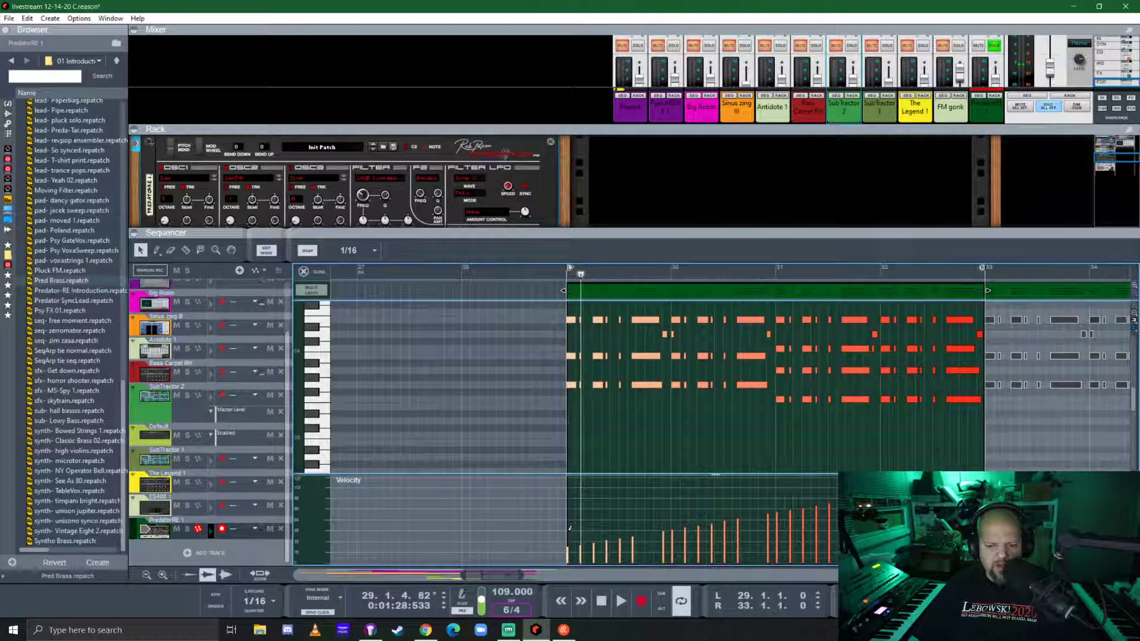
{"action": "left_click", "coordinate": [569, 532]}
{"action": "left_click", "coordinate": [593, 531]}
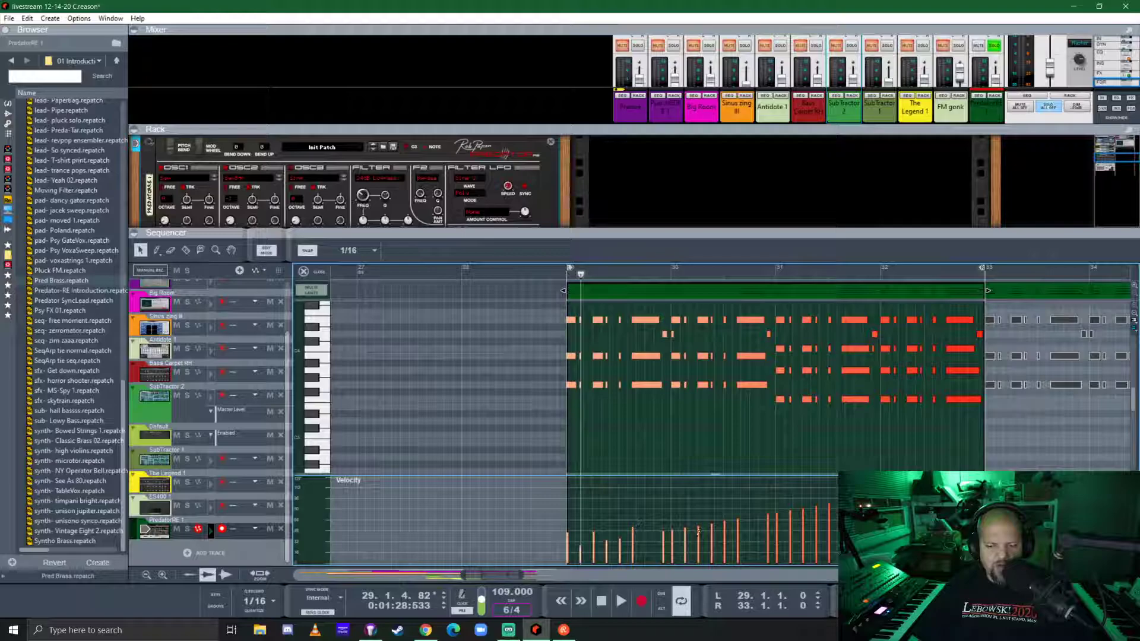
{"action": "left_click", "coordinate": [671, 528]}
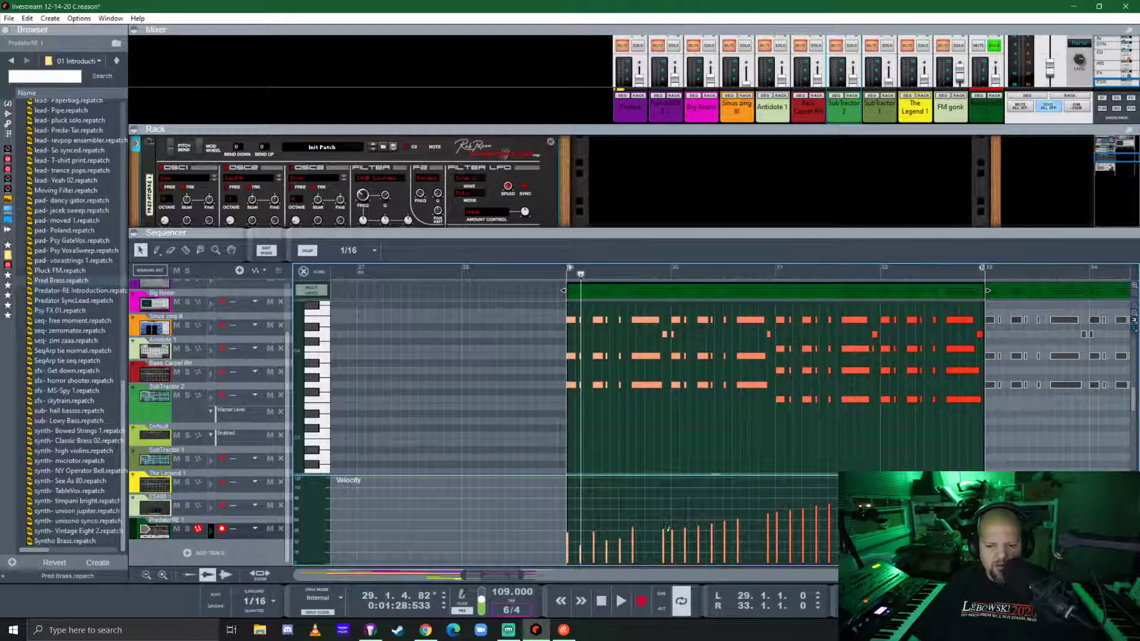
{"action": "left_click", "coordinate": [673, 539]}
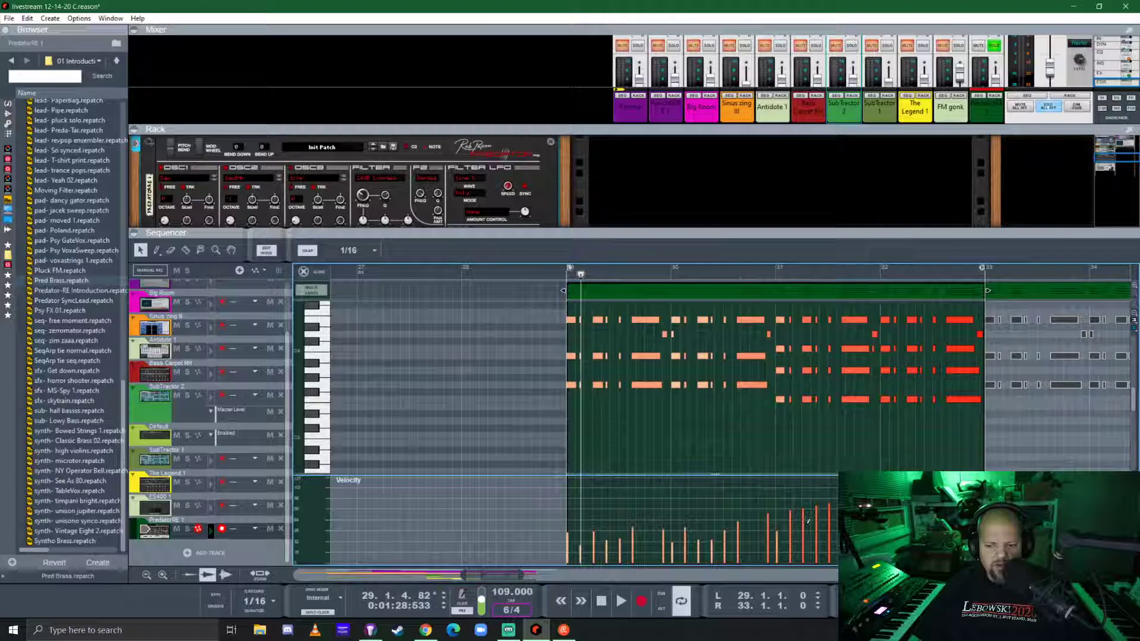
{"action": "left_click", "coordinate": [804, 525]}
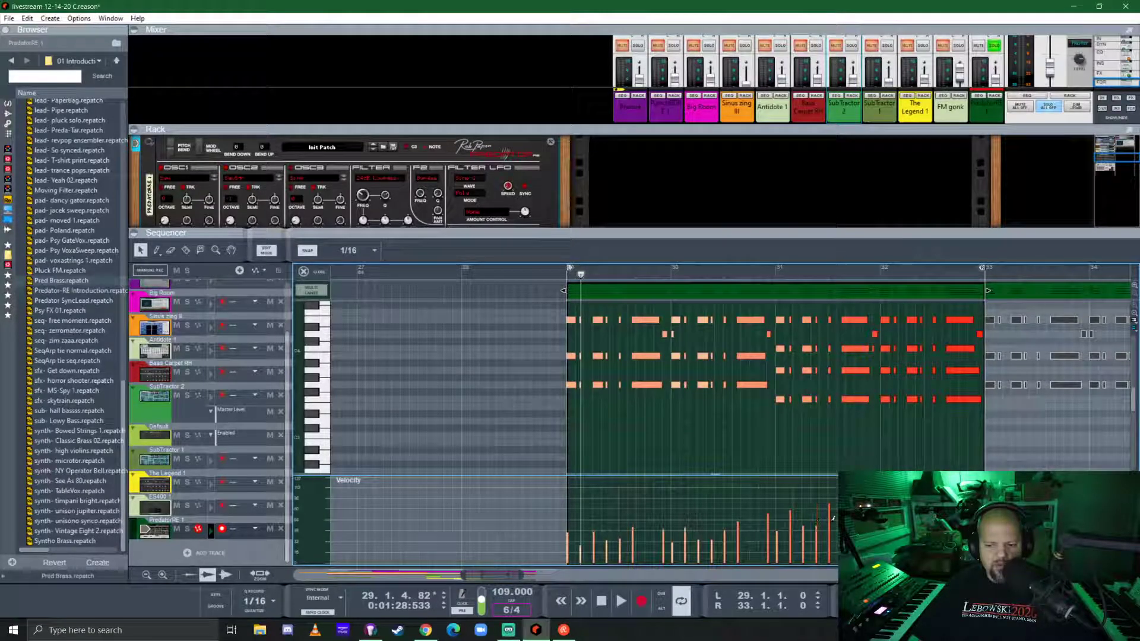
{"action": "left_click", "coordinate": [842, 529]}
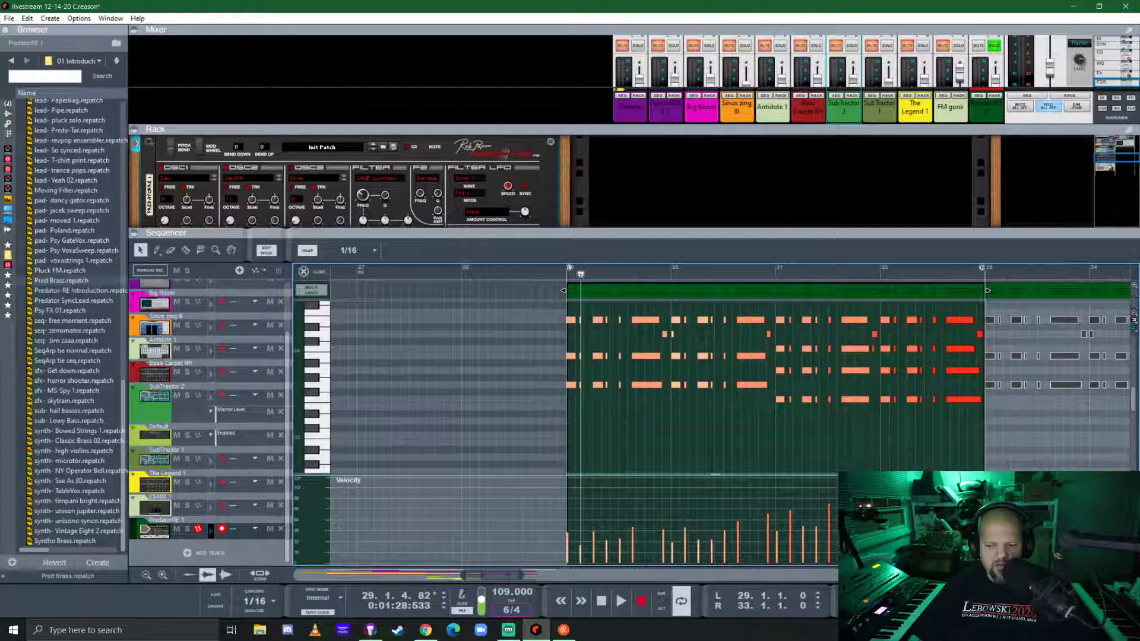
{"action": "left_click", "coordinate": [948, 526]}
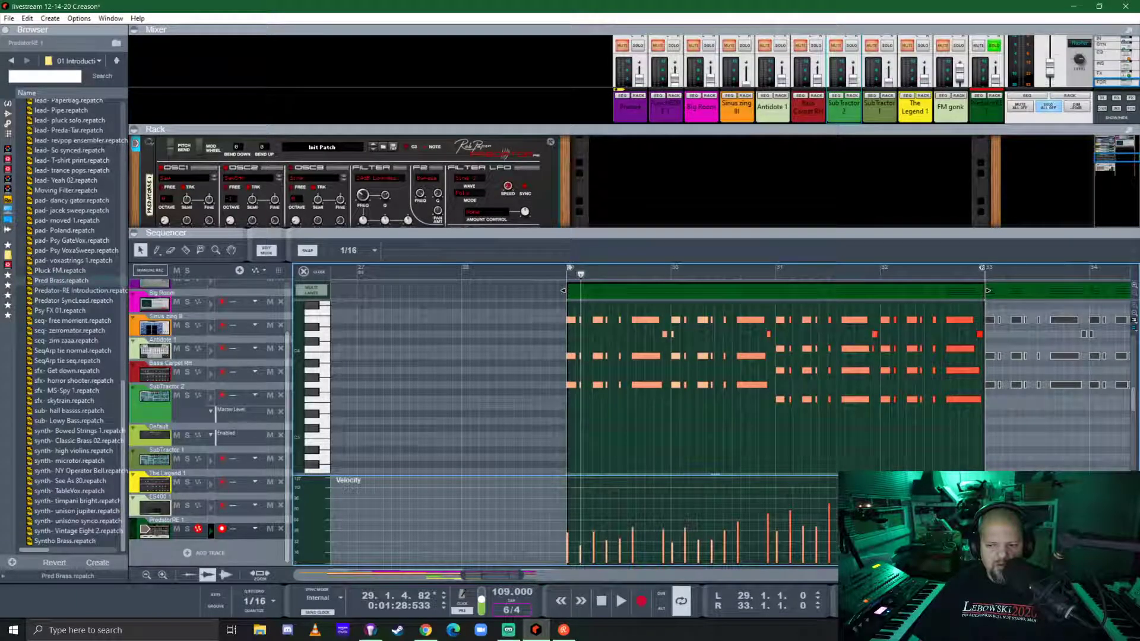
- Play the loop, leave note editing and set the filter's velocity-to-frequency amount to 40%
{"action": "key", "text": "space"}
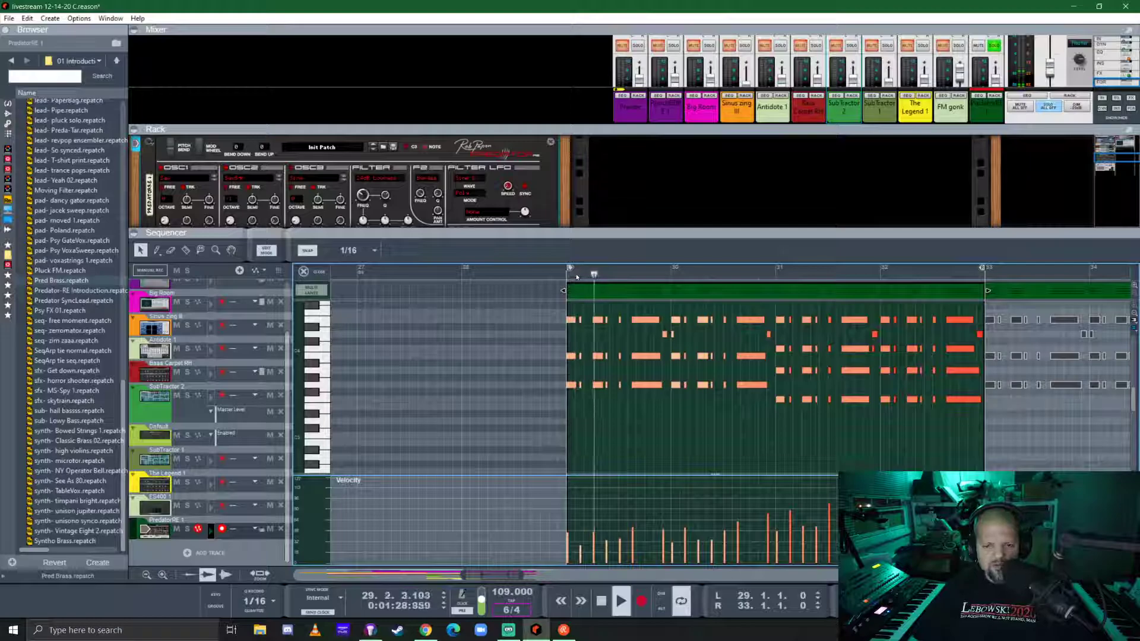
{"action": "key", "text": "ctrl+e"}
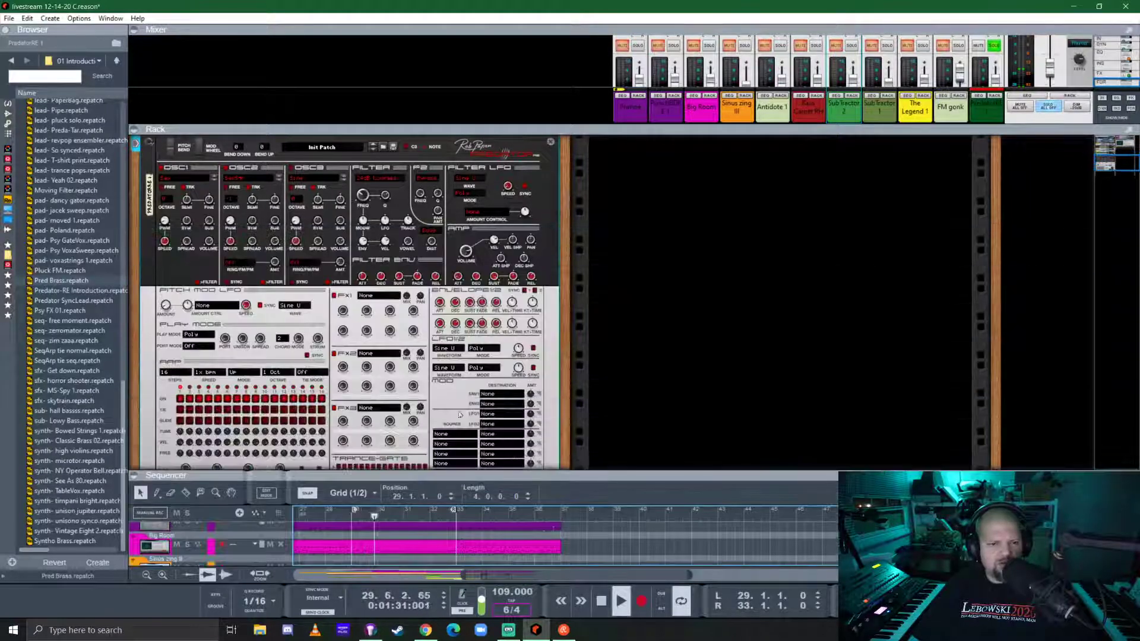
{"action": "left_click", "coordinate": [386, 244]}
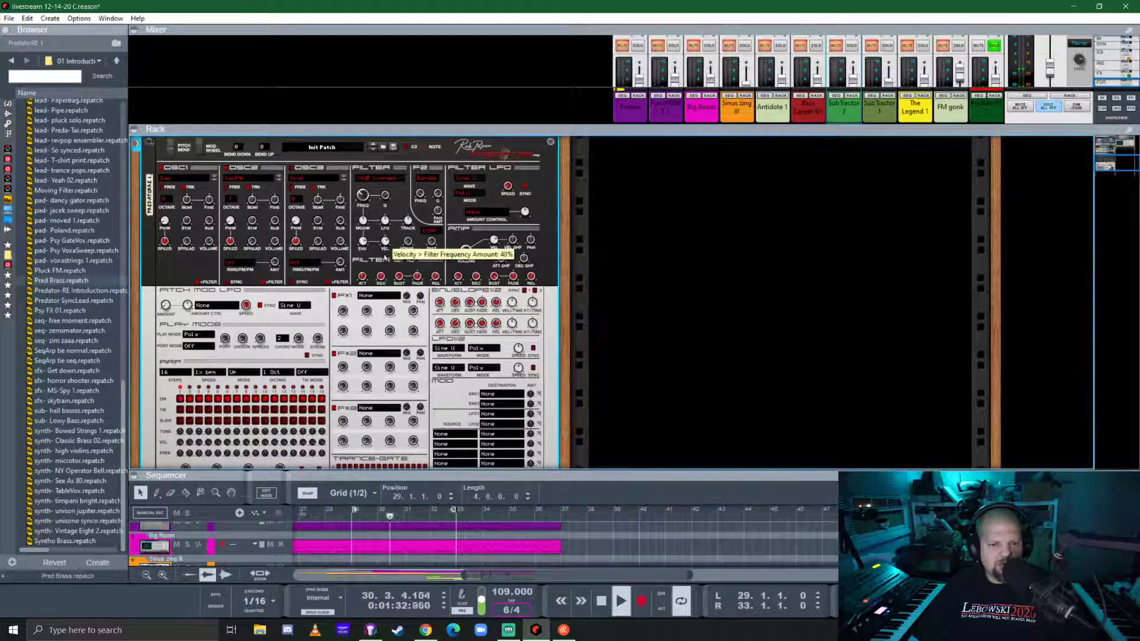
- Replace the PredatorRE 1 clip at bar 33 with a copy of the edited bar 29 clip, and enlarge the rack again
{"action": "left_click", "coordinate": [579, 475]}
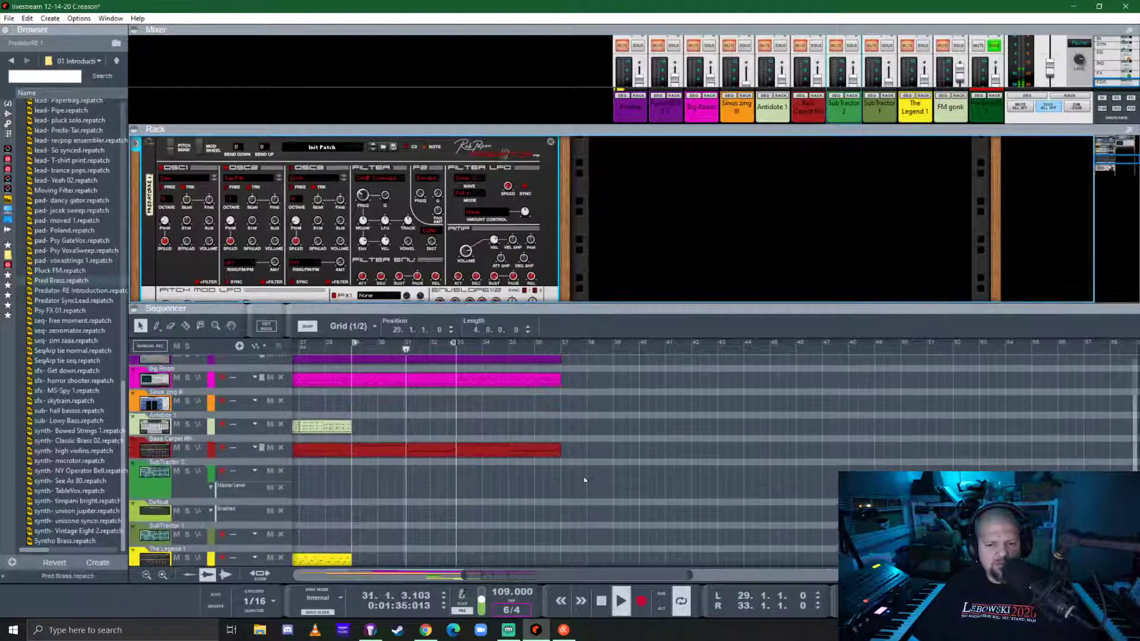
{"action": "left_click", "coordinate": [511, 531]}
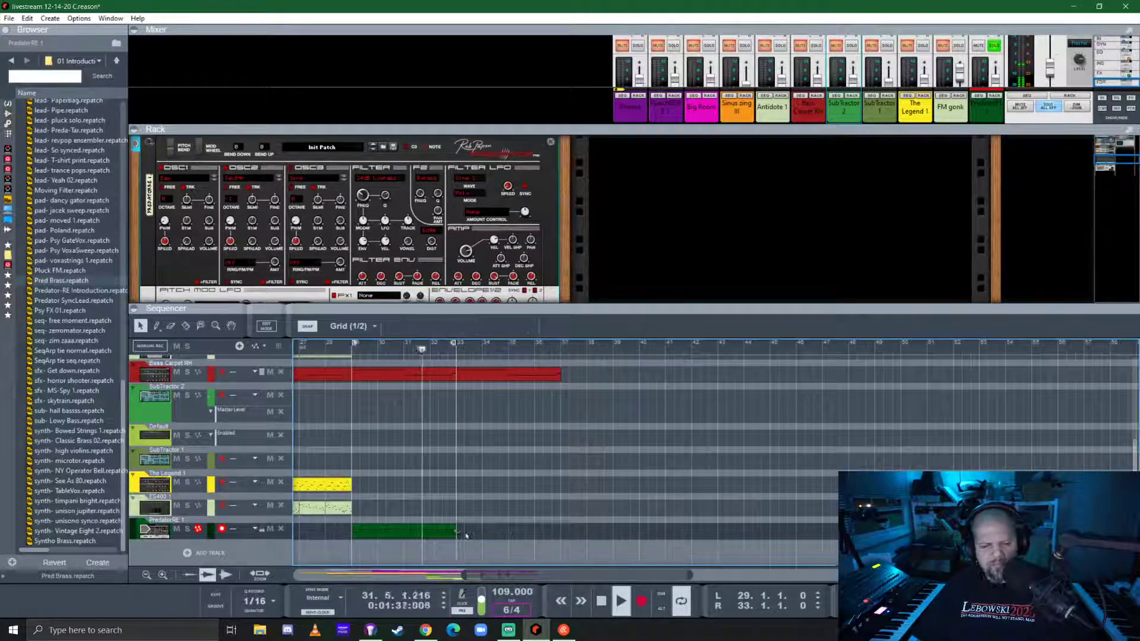
{"action": "key", "text": "Delete"}
{"action": "key", "text": "ctrl+z"}
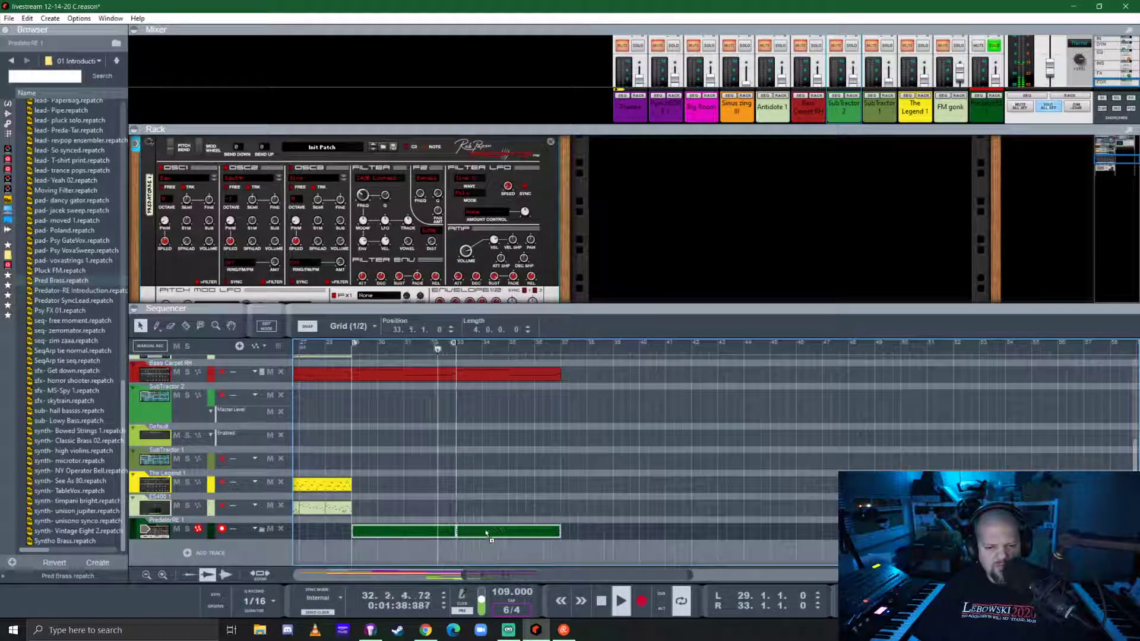
{"action": "left_click_drag", "start_coordinate": [554, 307], "coordinate": [554, 475]}
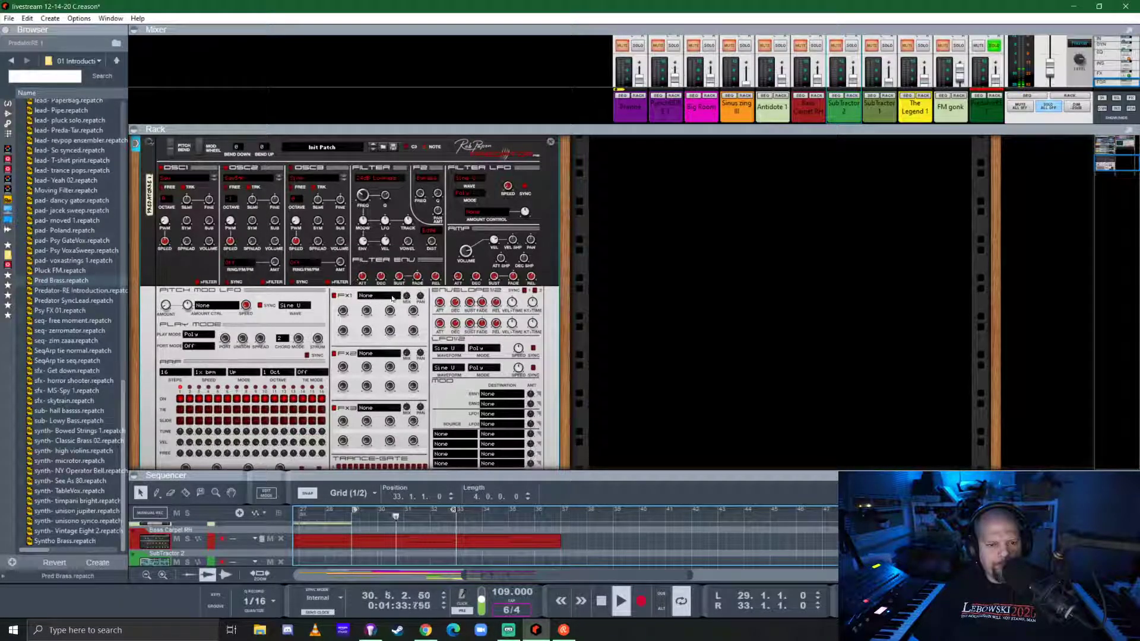
- Lower the Predator's filter frequency to about 53 Hz
{"action": "left_click", "coordinate": [528, 283]}
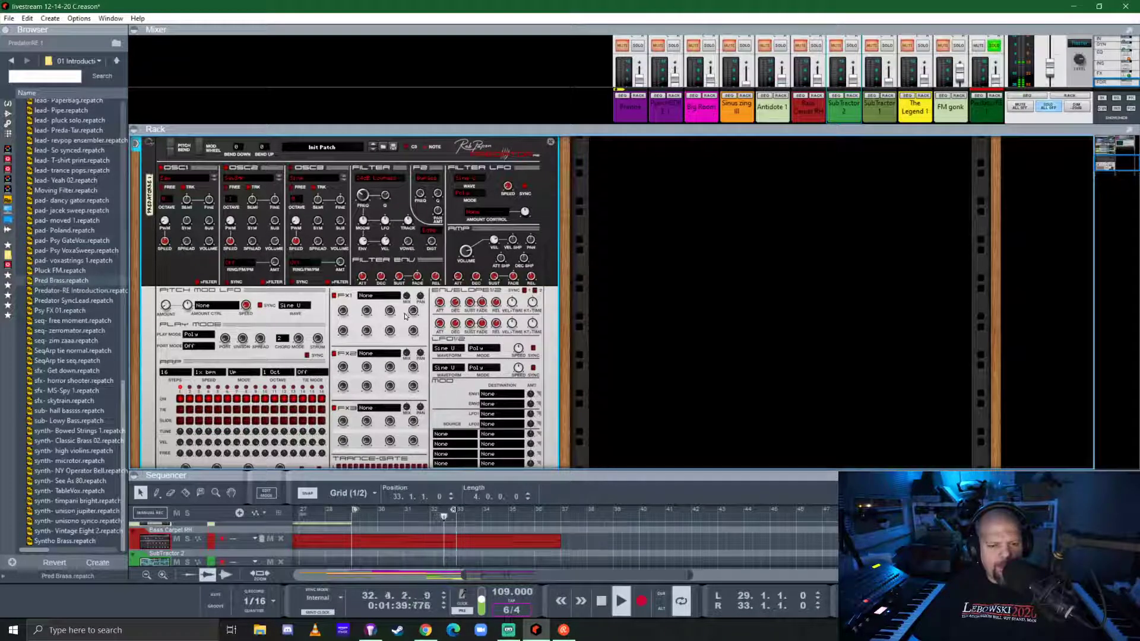
{"action": "mouse_move", "coordinate": [383, 279]}
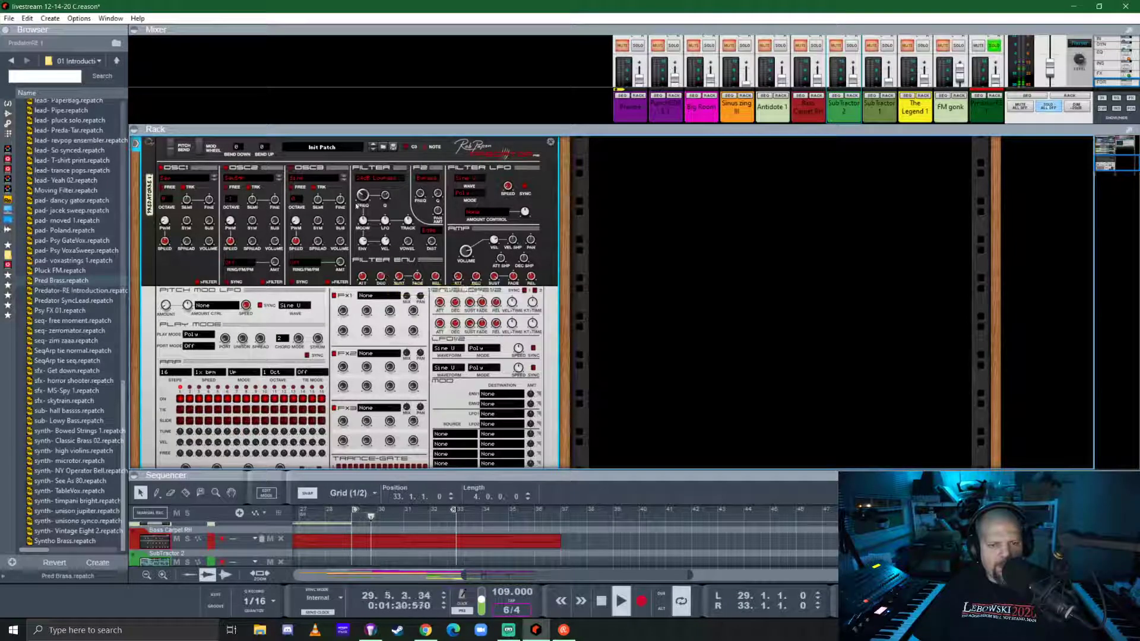
{"action": "mouse_move", "coordinate": [365, 198]}
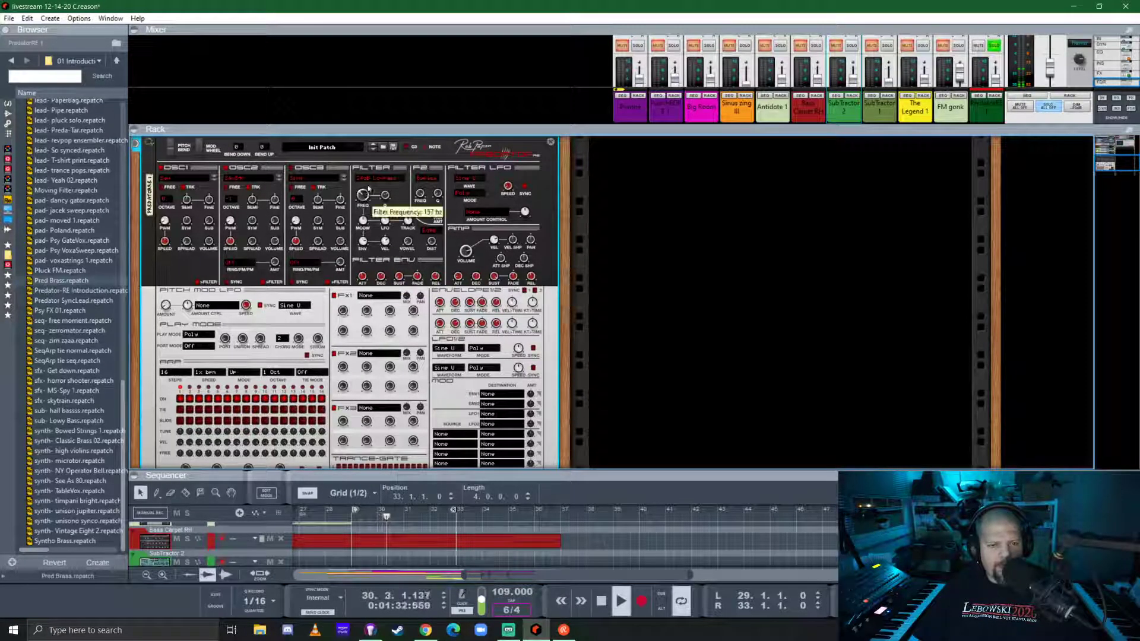
{"action": "left_click_drag", "start_coordinate": [368, 189], "coordinate": [370, 215]}
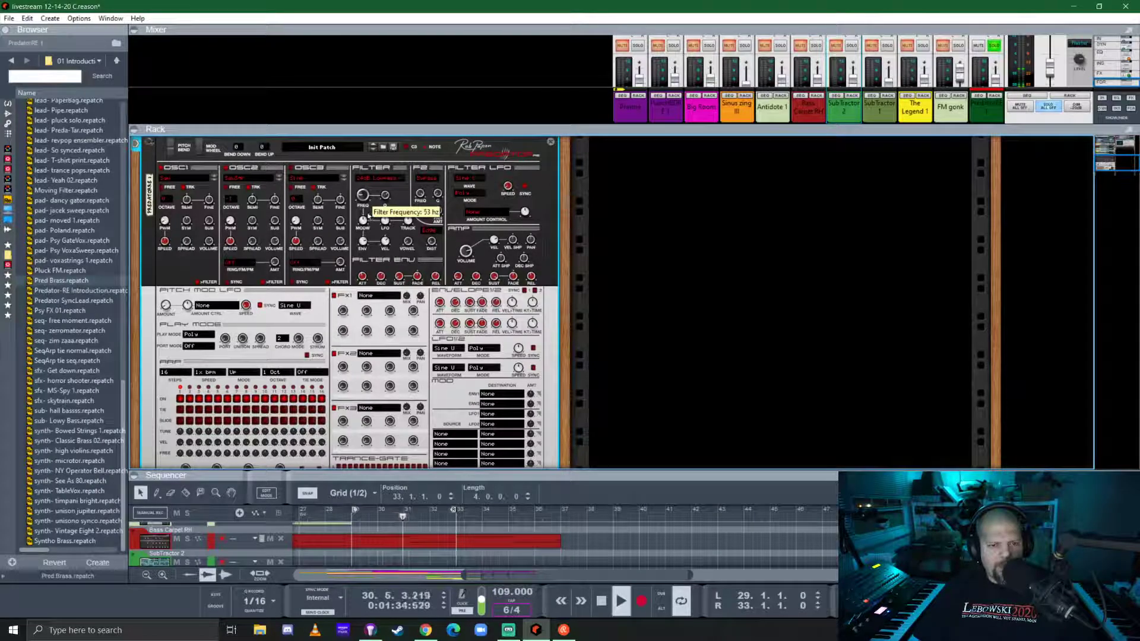
- Load the Widener effect into the synth's FX1 slot and adjust its widener amount
{"action": "scroll", "coordinate": [383, 301], "scroll_direction": "down", "scroll_amount": 2}
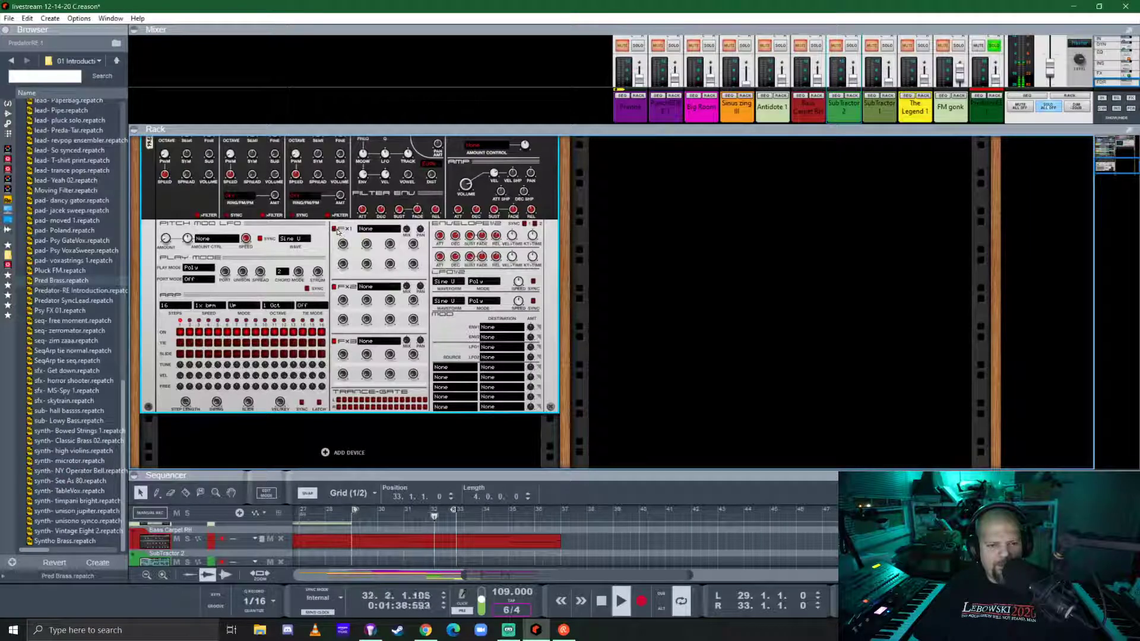
{"action": "left_click", "coordinate": [375, 232]}
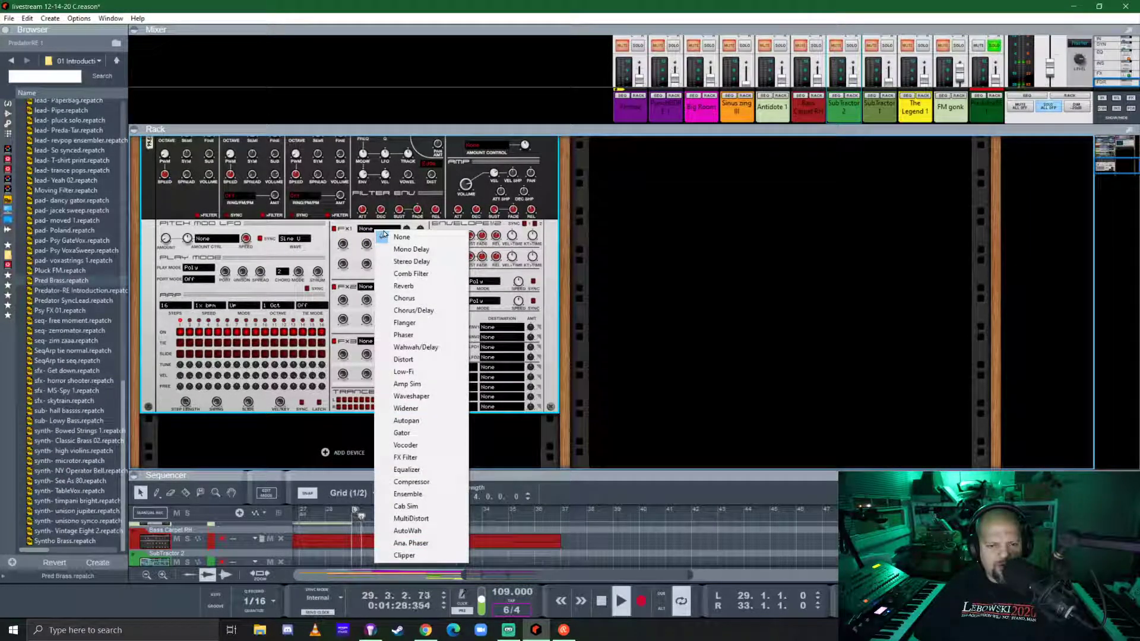
{"action": "left_click", "coordinate": [410, 408]}
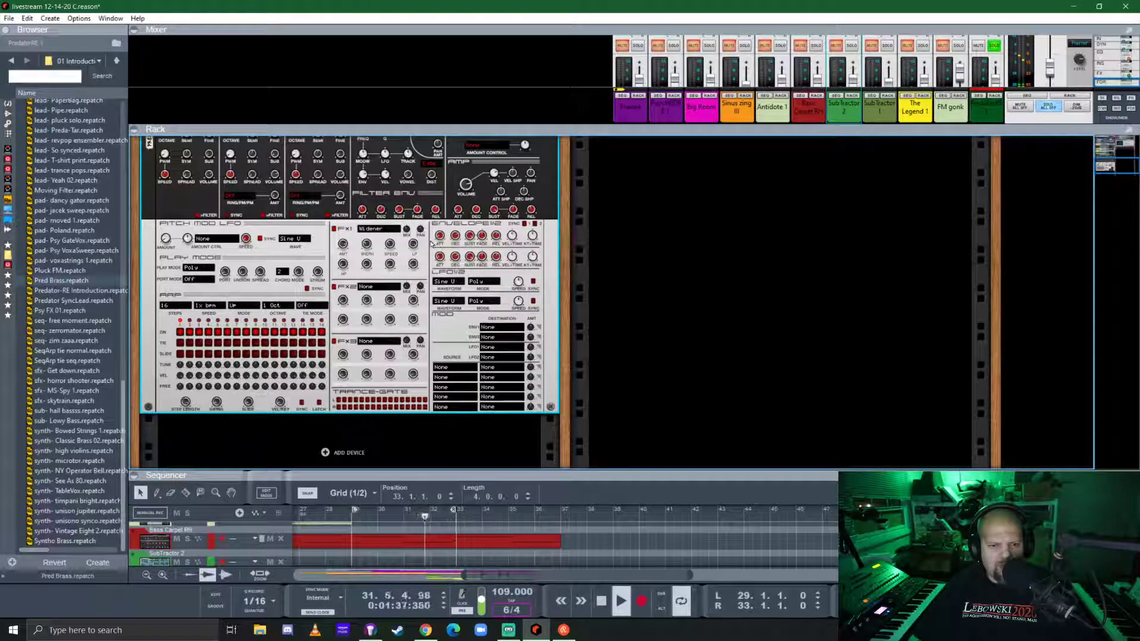
{"action": "left_click_drag", "start_coordinate": [423, 235], "coordinate": [409, 276]}
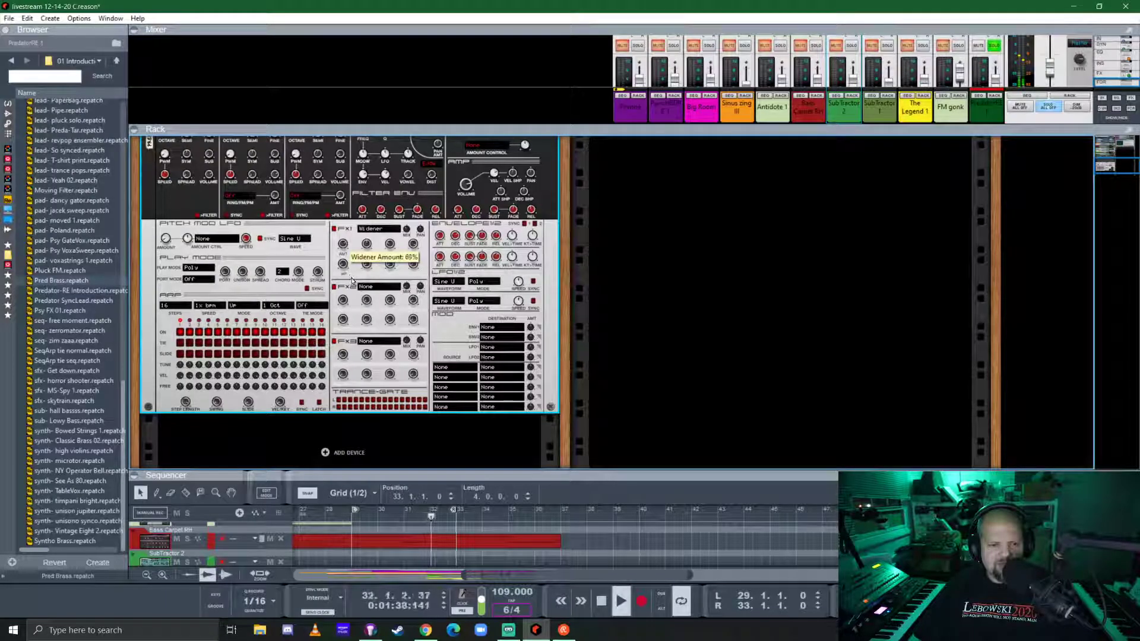
{"action": "left_click_drag", "start_coordinate": [352, 282], "coordinate": [422, 203]}
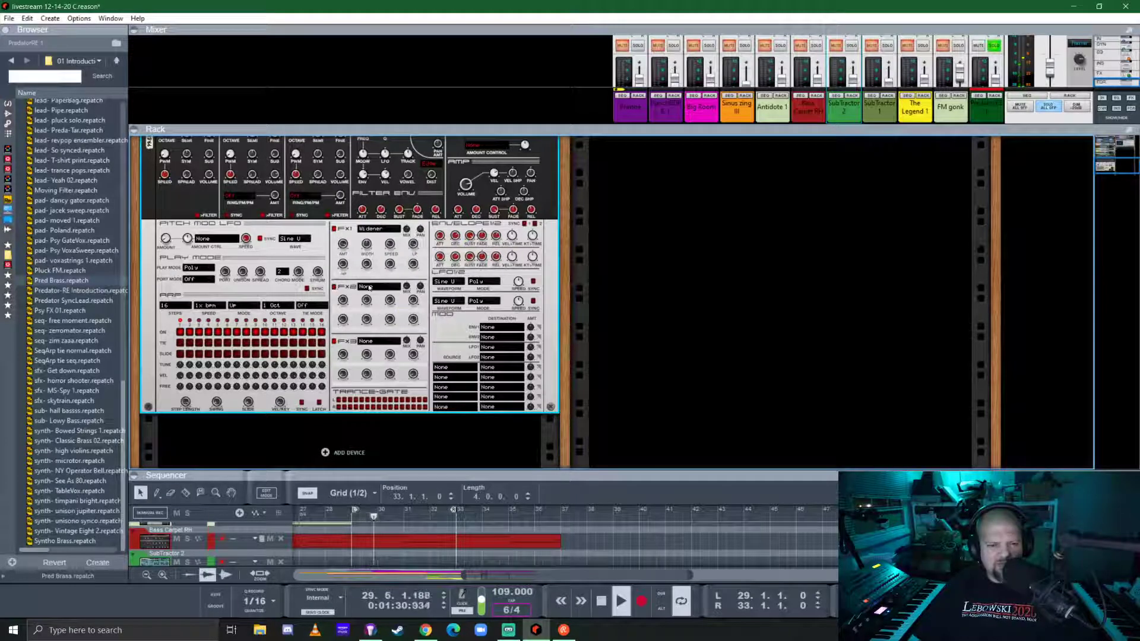
- Load the Stereo Delay effect into the synth's FX2 slot
{"action": "left_click", "coordinate": [370, 289]}
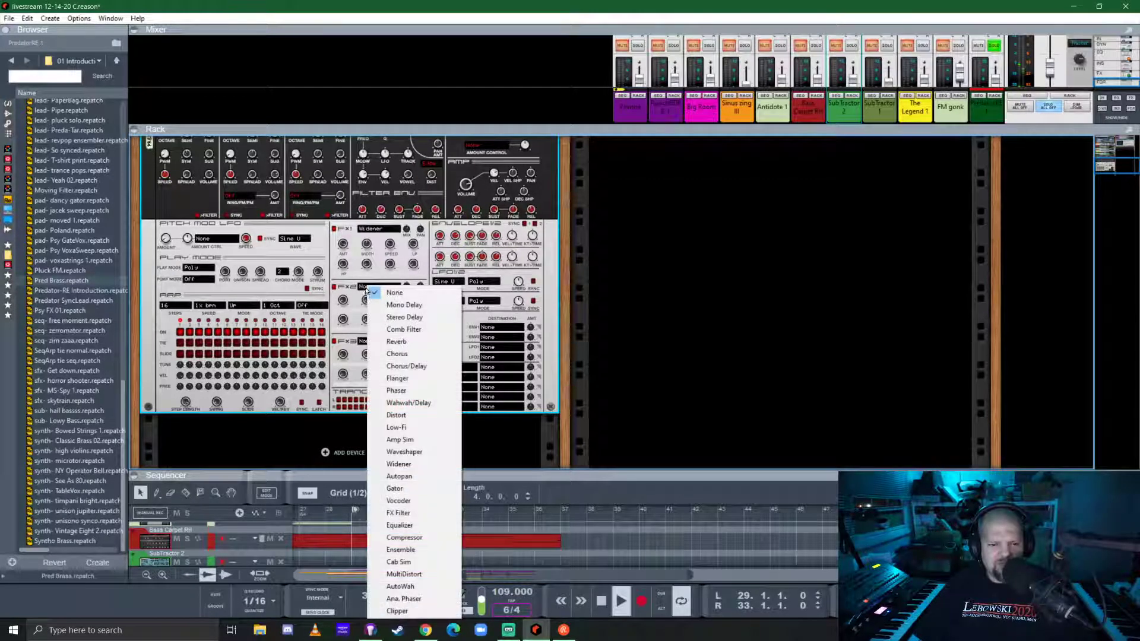
{"action": "left_click", "coordinate": [423, 319]}
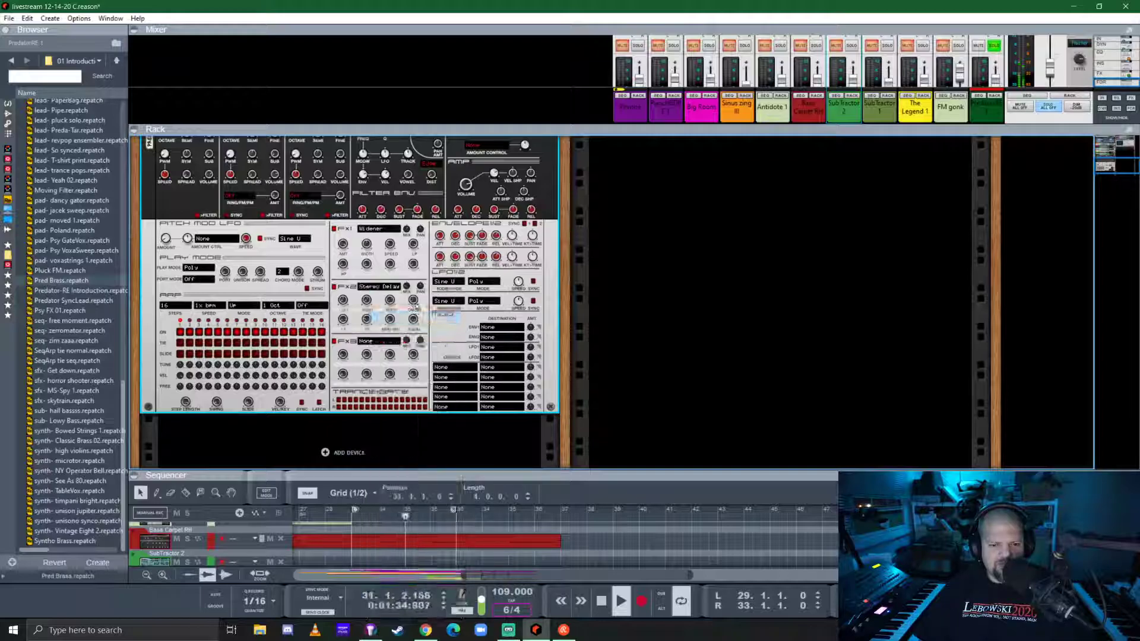
{"action": "mouse_move", "coordinate": [407, 289]}
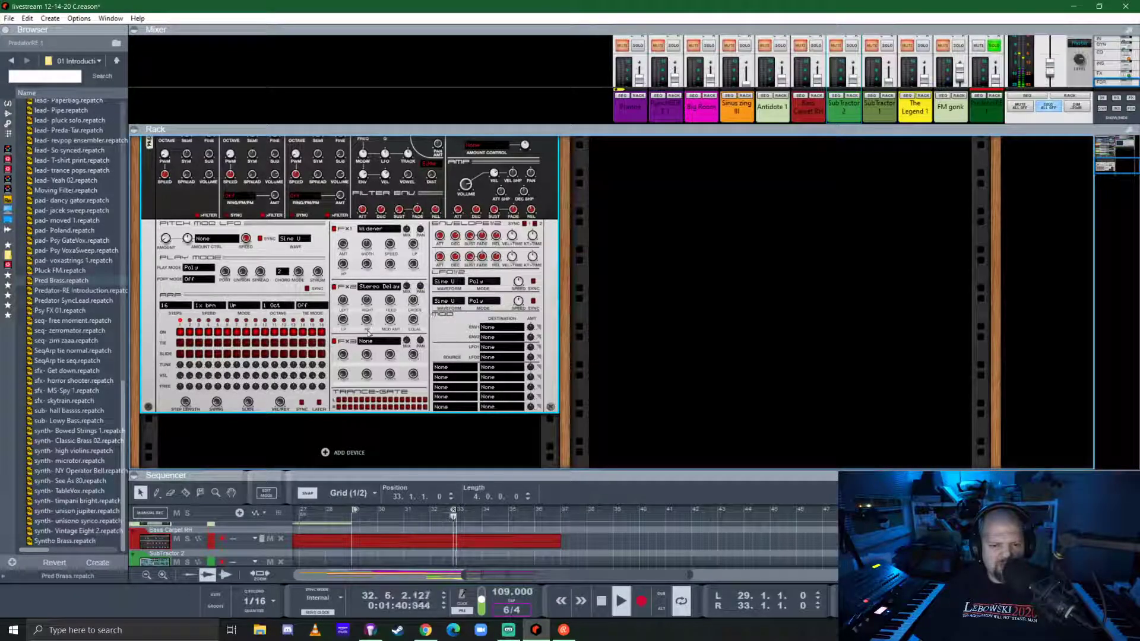
{"action": "mouse_move", "coordinate": [366, 303]}
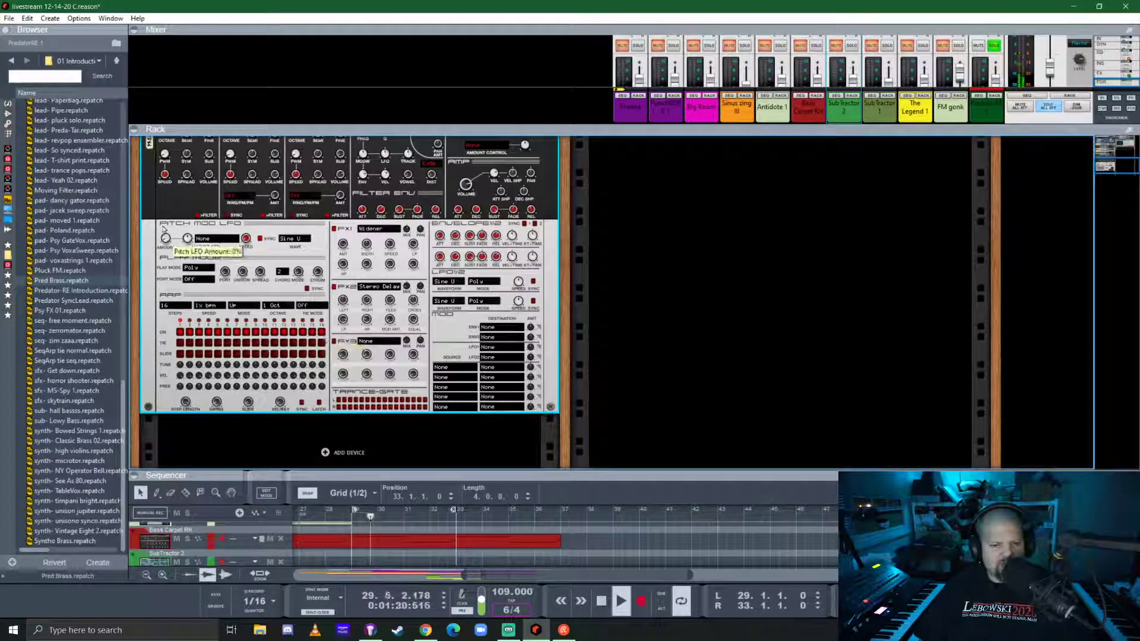
- Unsolo the PredatorRE 1 channel and set the synth's play mode to Unison 4
{"action": "scroll", "coordinate": [163, 229], "scroll_direction": "up", "scroll_amount": 5}
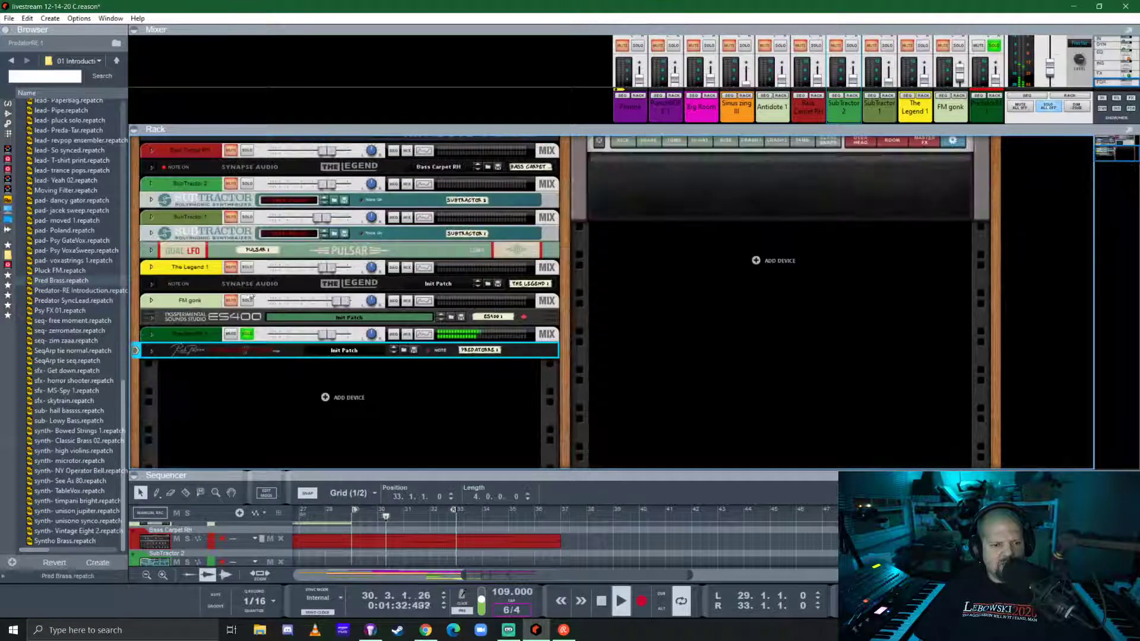
{"action": "left_click", "coordinate": [247, 333]}
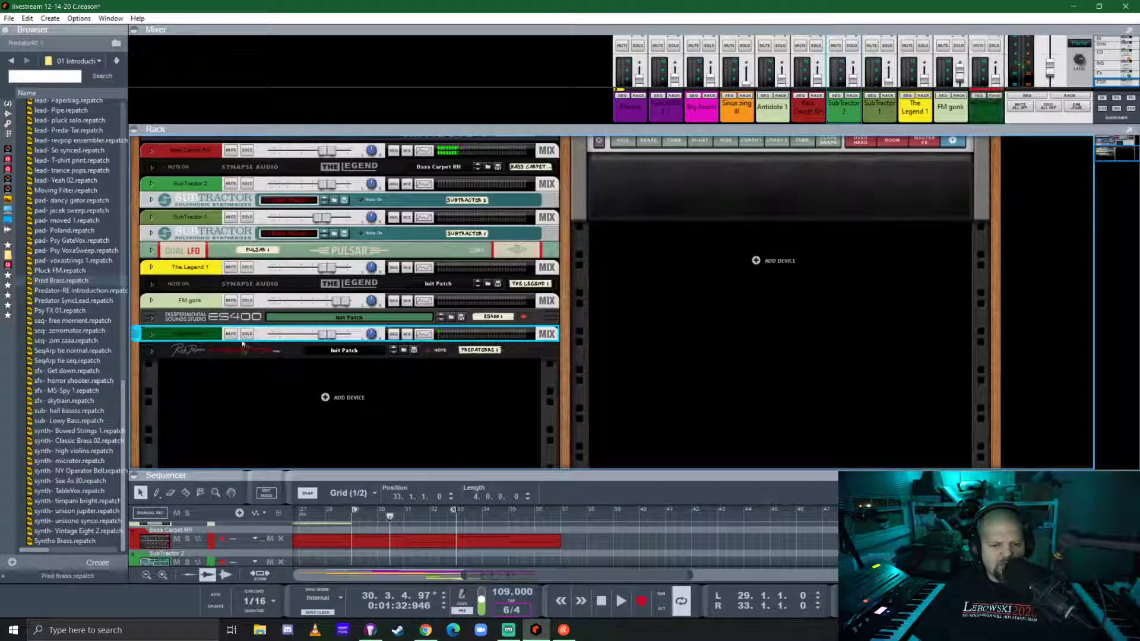
{"action": "left_click", "coordinate": [150, 351]}
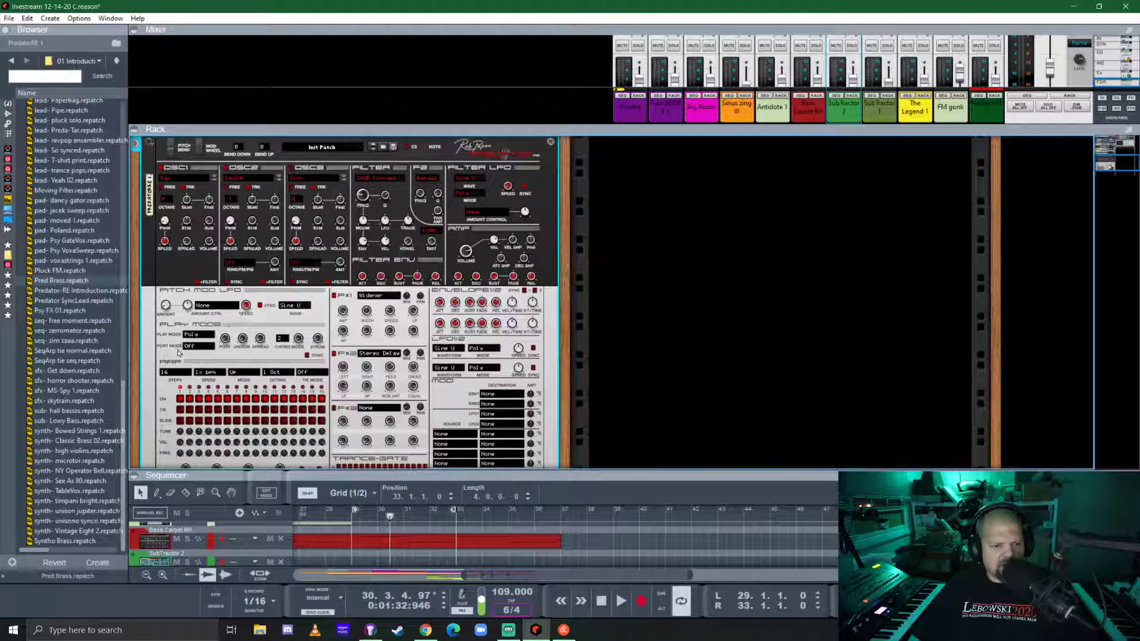
{"action": "left_click", "coordinate": [196, 340]}
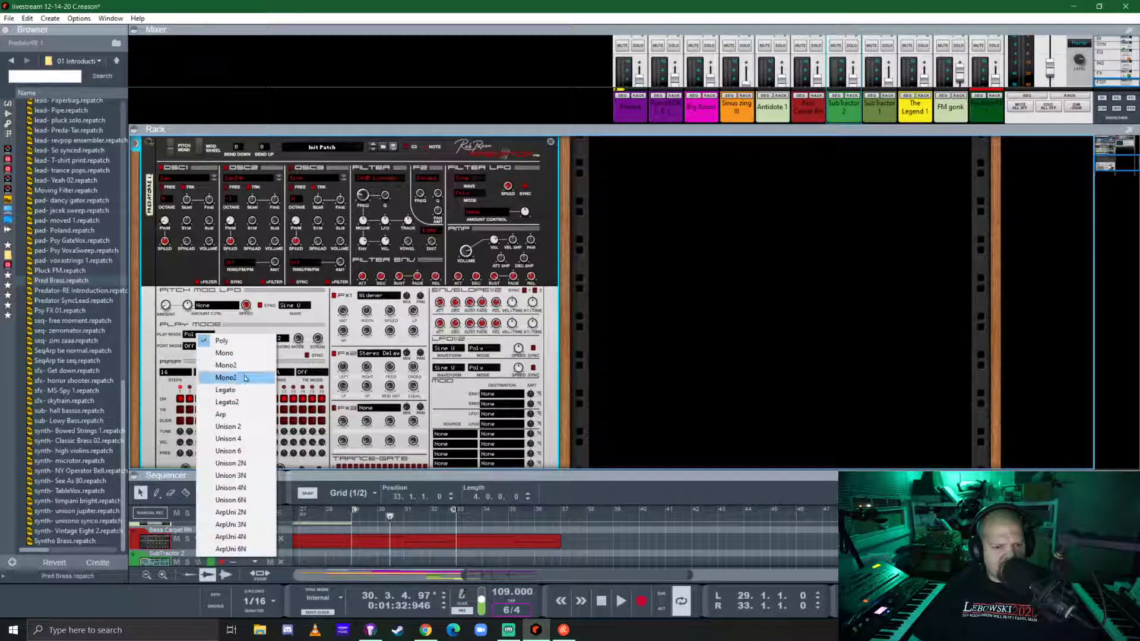
{"action": "left_click", "coordinate": [232, 438]}
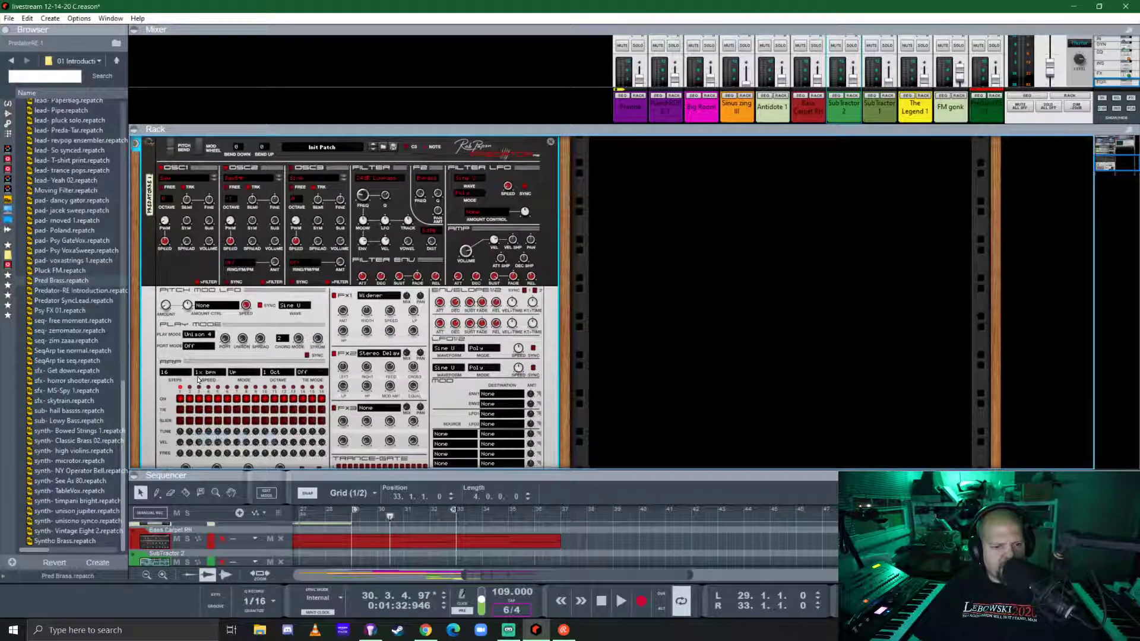
- Play the loop from bar 29, lower the Predator's amp volume and set its channel level to -1.31 dB
{"action": "left_click", "coordinate": [354, 519]}
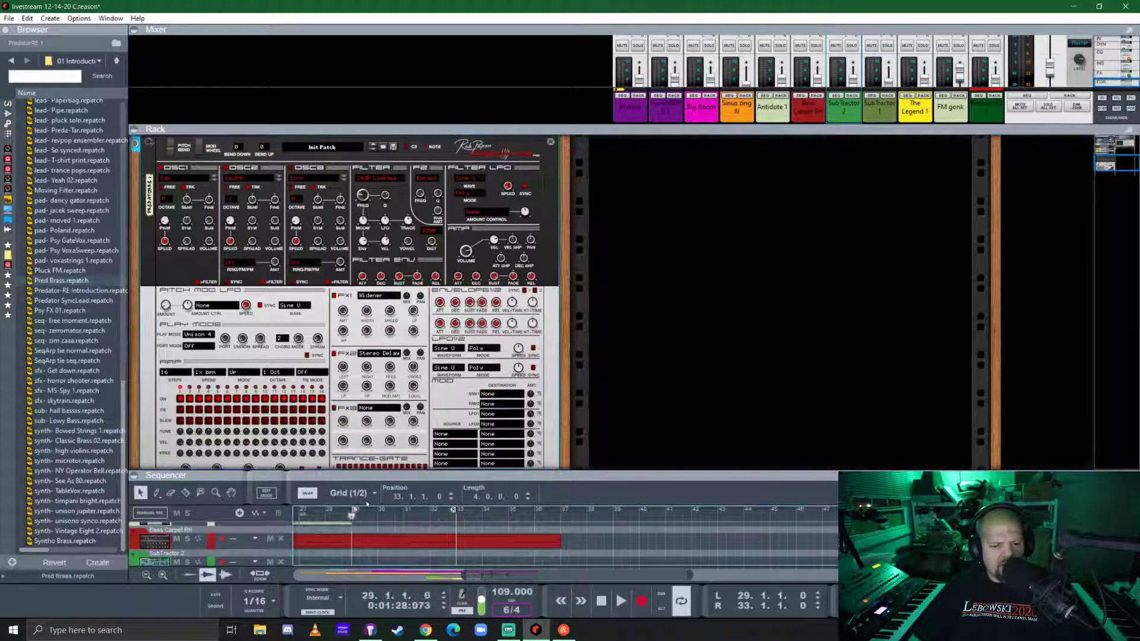
{"action": "key", "text": "space"}
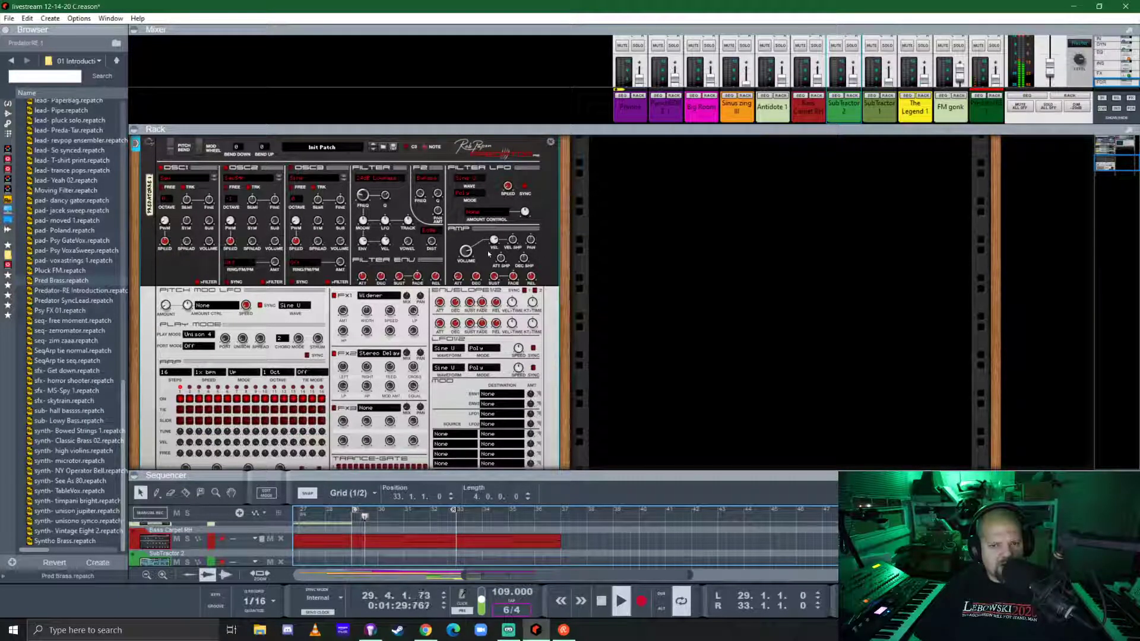
{"action": "mouse_move", "coordinate": [466, 251]}
{"action": "left_mouse_down"}
{"action": "mouse_move", "coordinate": [463, 275]}
{"action": "mouse_move", "coordinate": [465, 265]}
{"action": "left_mouse_up"}
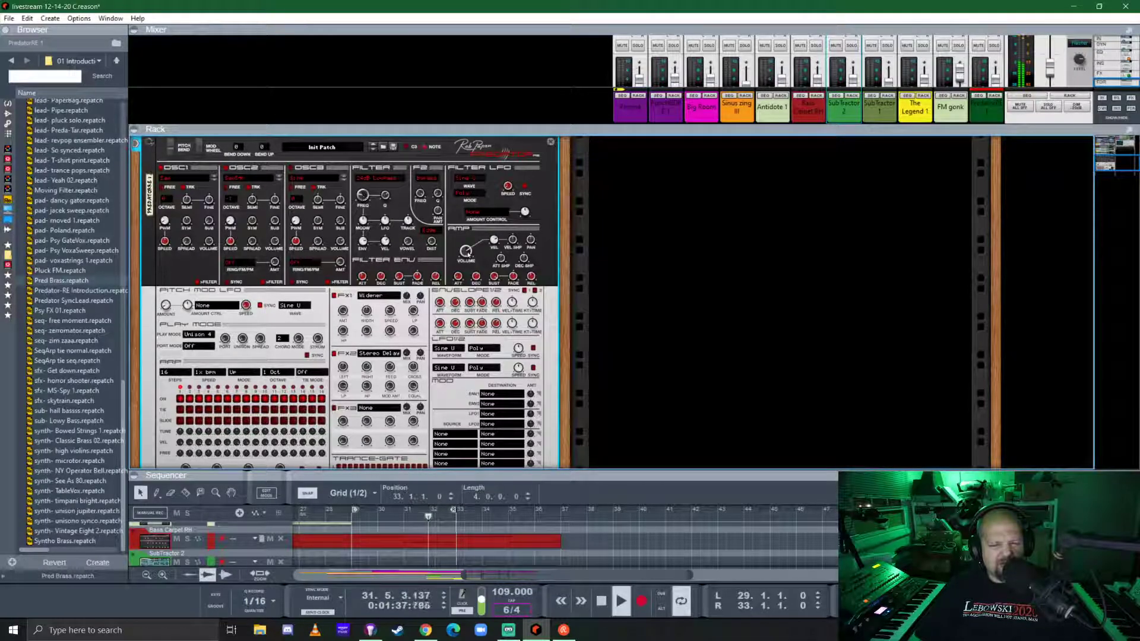
{"action": "scroll", "coordinate": [376, 310], "scroll_direction": "up", "scroll_amount": 3}
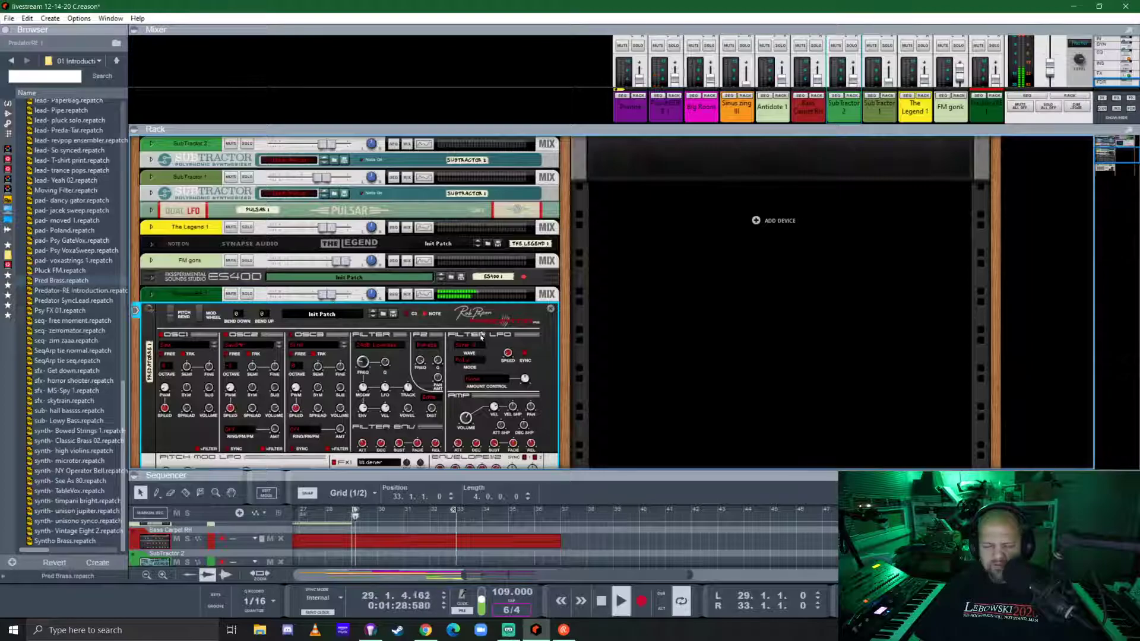
{"action": "scroll", "coordinate": [481, 336], "scroll_direction": "down", "scroll_amount": 3}
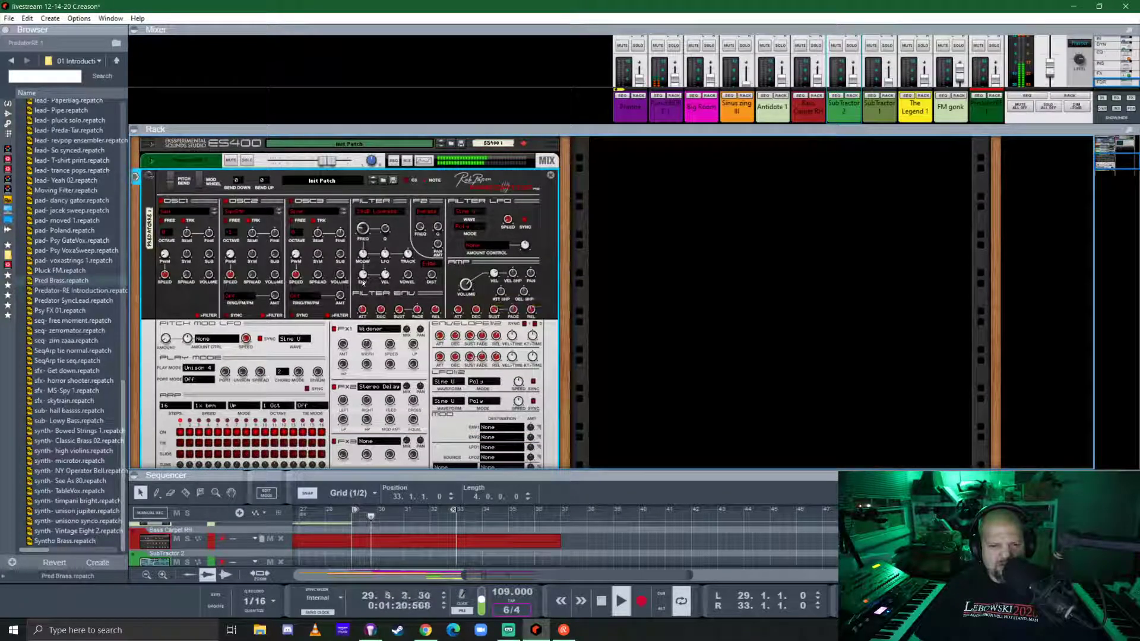
{"action": "scroll", "coordinate": [363, 283], "scroll_direction": "up", "scroll_amount": 1}
{"action": "mouse_move", "coordinate": [325, 231]}
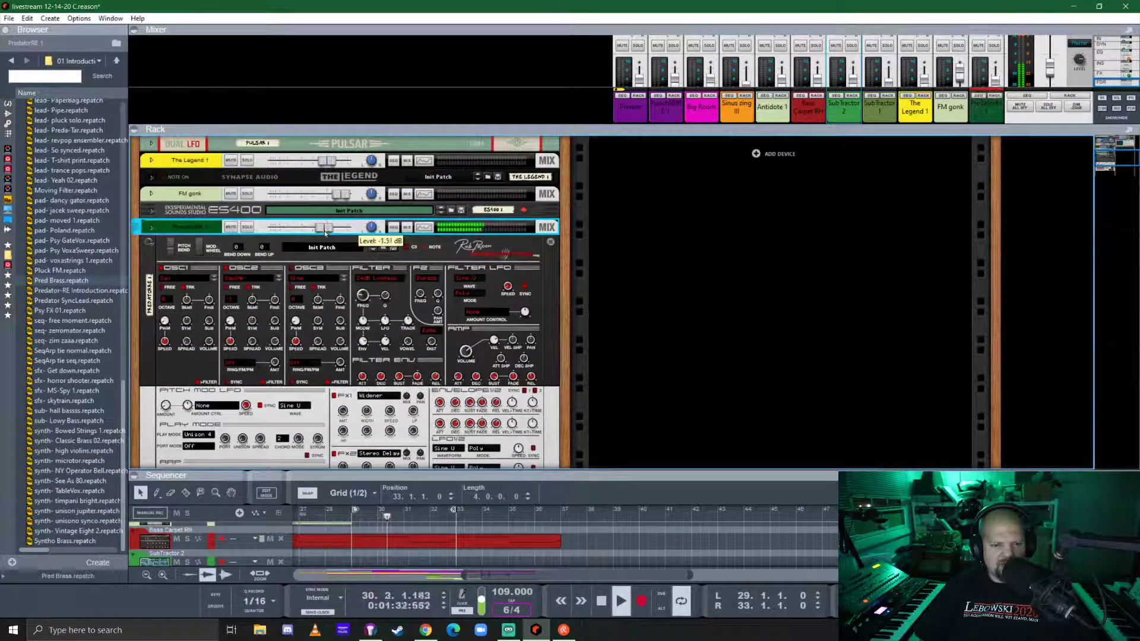
{"action": "scroll", "coordinate": [440, 330], "scroll_direction": "down", "scroll_amount": 3}
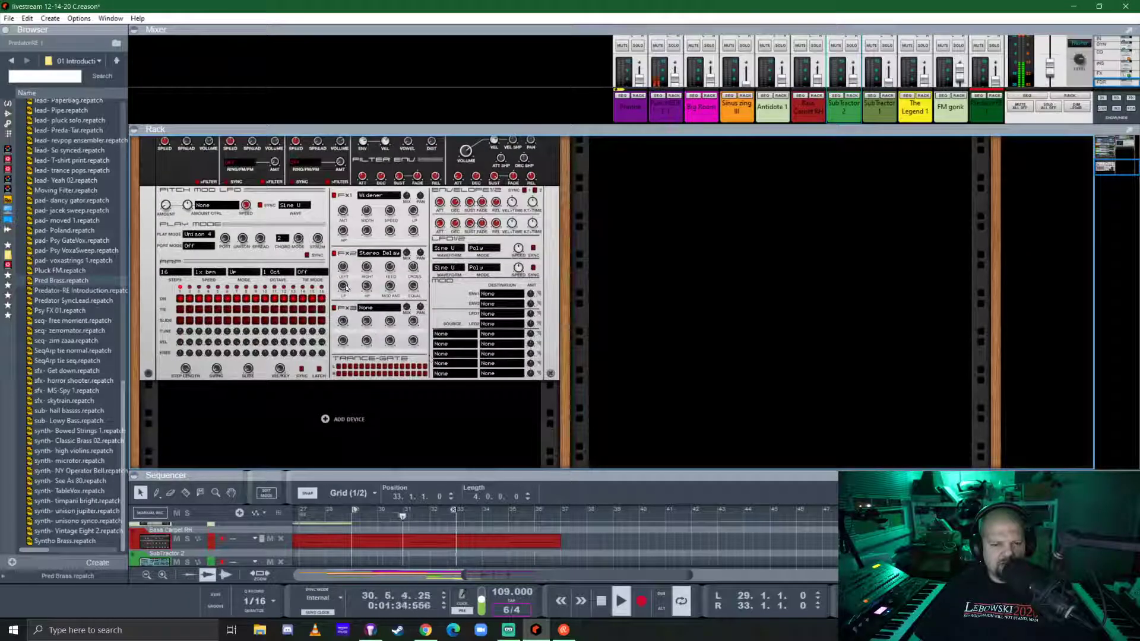
{"action": "left_click", "coordinate": [337, 261]}
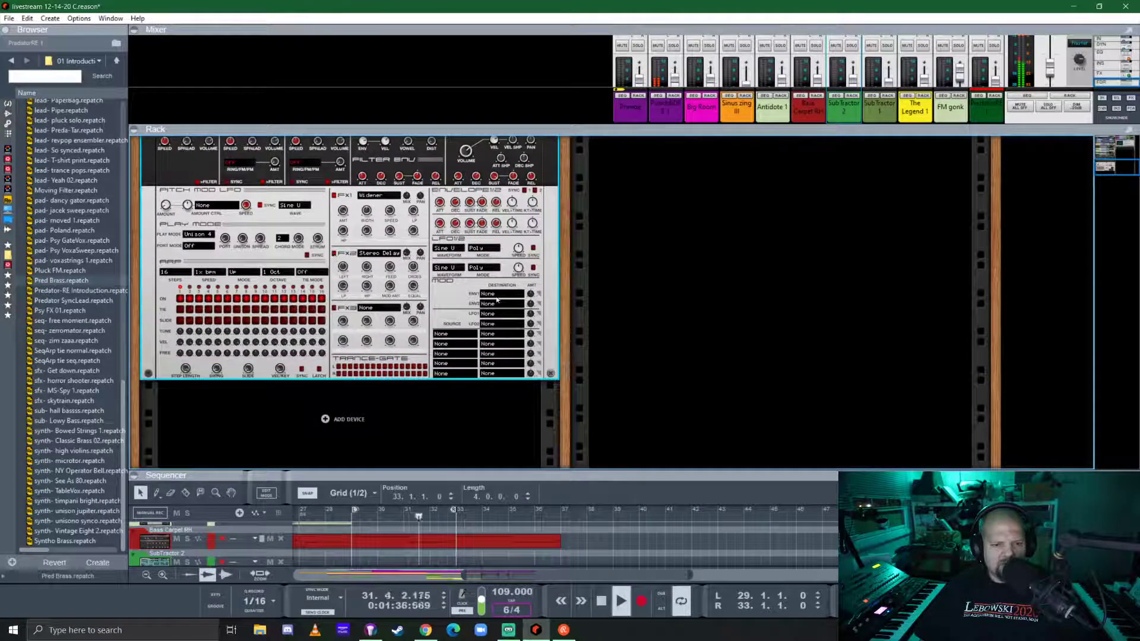
{"action": "scroll", "coordinate": [497, 300], "scroll_direction": "up", "scroll_amount": 3}
- Enlarge the mixer, enable FX sends 3 and 4 on the PredatorRE 1 channel and lower its FX4 send level
{"action": "left_click_drag", "start_coordinate": [814, 129], "coordinate": [839, 461]}
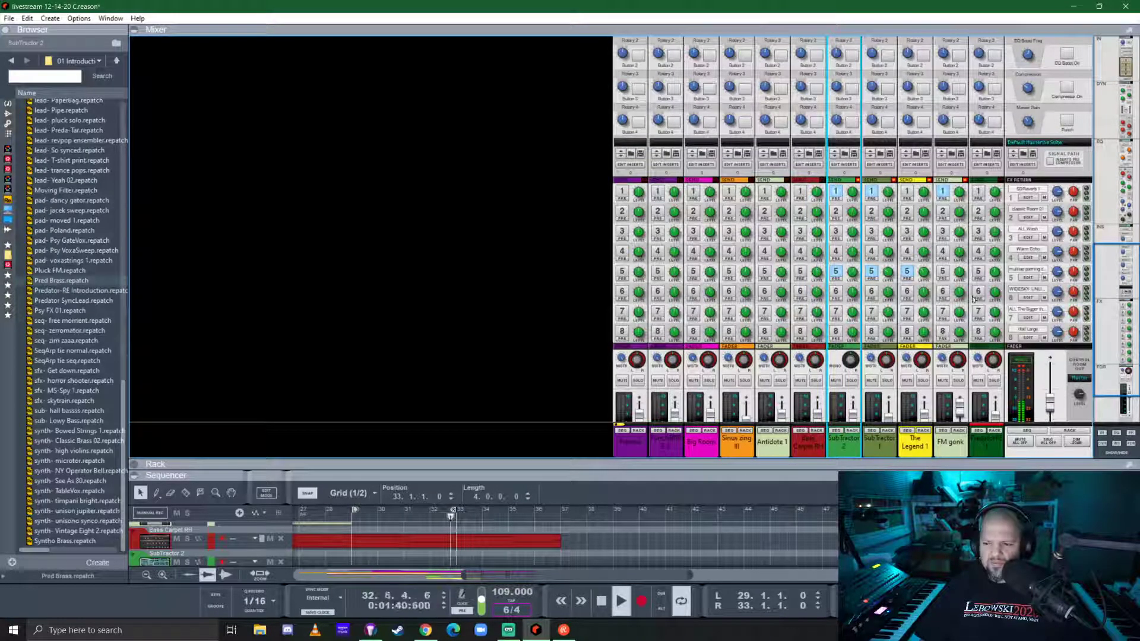
{"action": "left_click", "coordinate": [980, 232]}
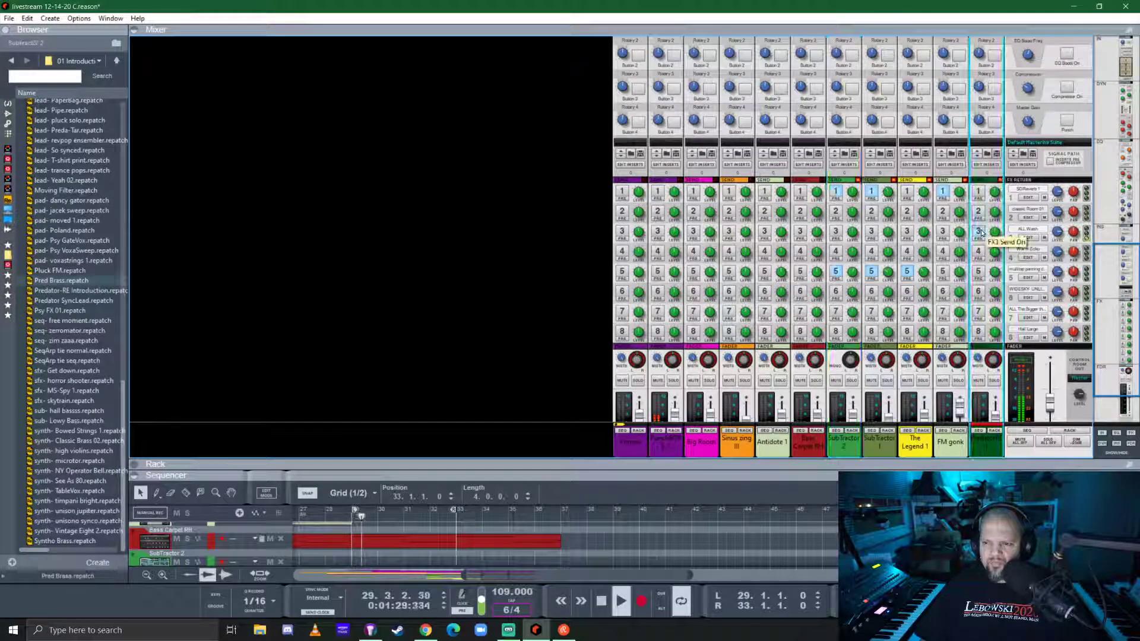
{"action": "left_click", "coordinate": [980, 233]}
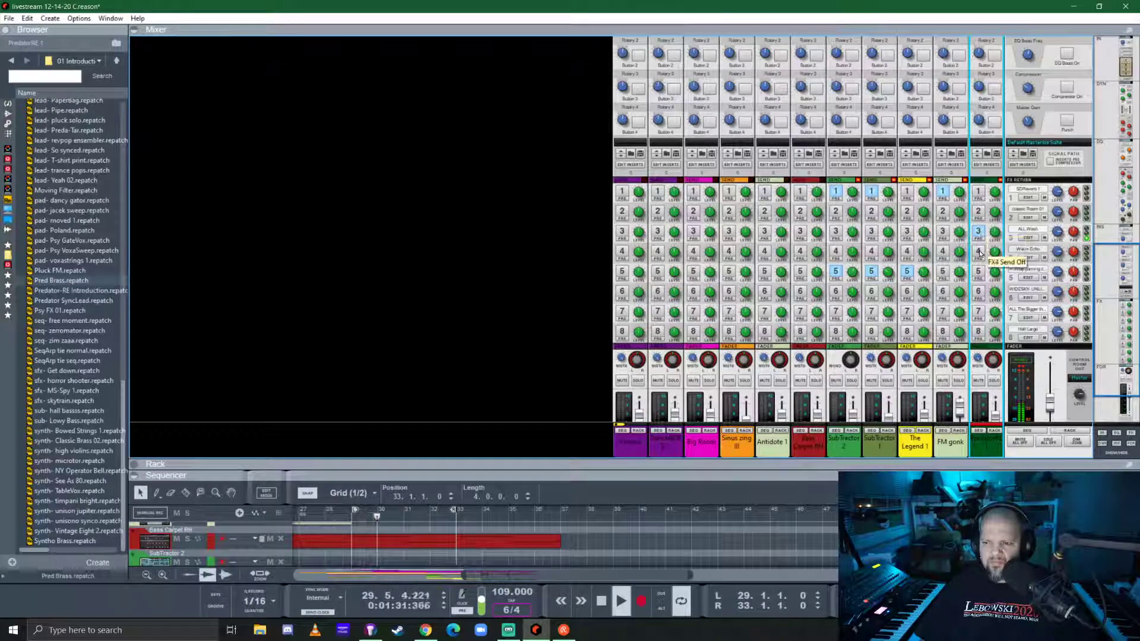
{"action": "left_click", "coordinate": [980, 253]}
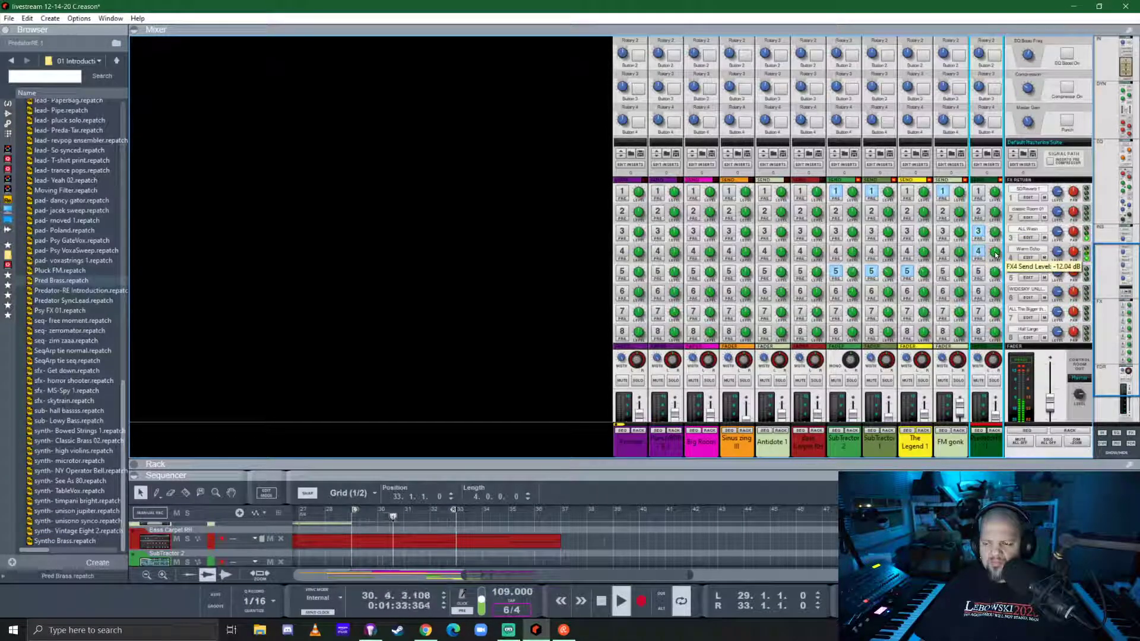
{"action": "left_click_drag", "start_coordinate": [996, 255], "coordinate": [1000, 268]}
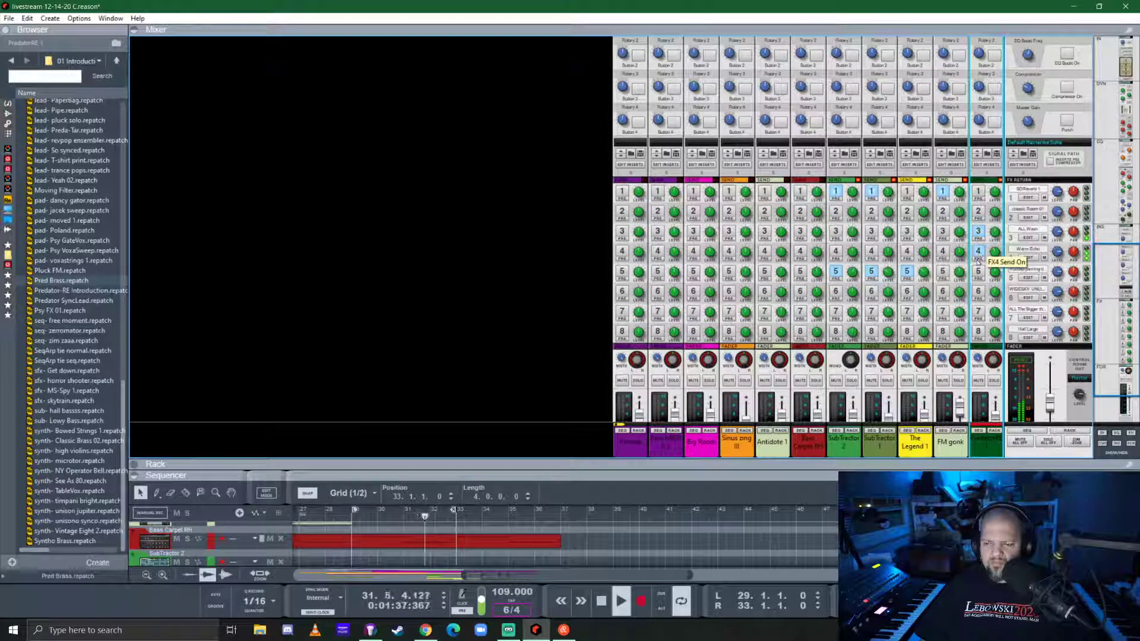
- Shrink the mixer, enlarge the sequencer and open the PredatorRE 1 clip at bar 33 for note editing
{"action": "left_click_drag", "start_coordinate": [913, 464], "coordinate": [914, 194]}
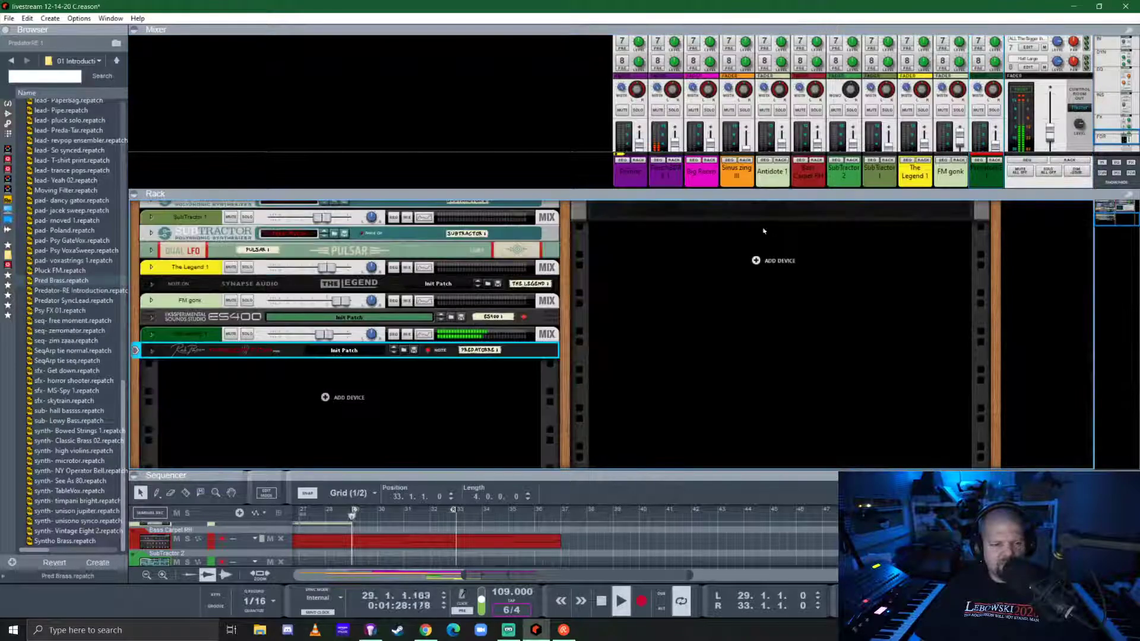
{"action": "left_click_drag", "start_coordinate": [655, 473], "coordinate": [656, 260]}
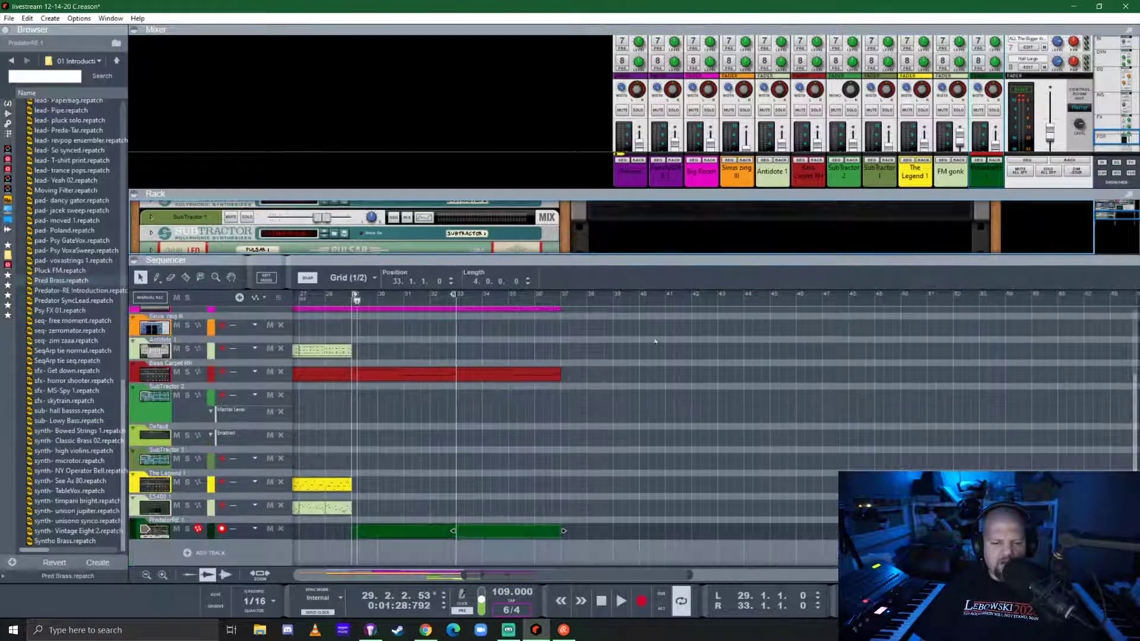
{"action": "double_click", "coordinate": [506, 533]}
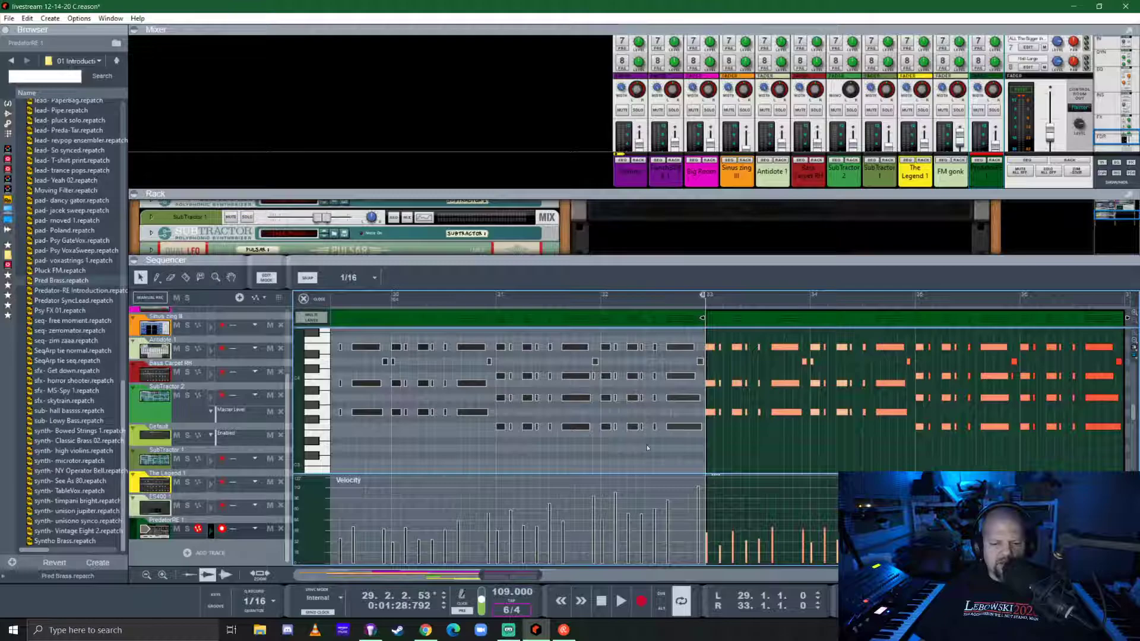
{"action": "scroll", "coordinate": [770, 489], "scroll_direction": "down", "scroll_amount": 2}
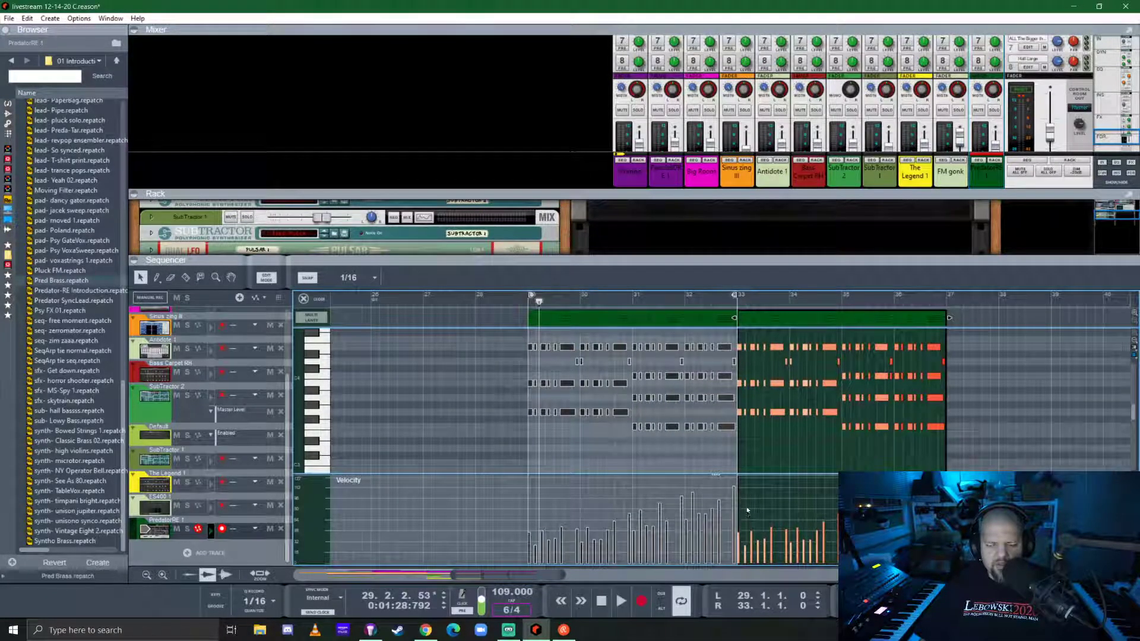
- Raise the note velocities throughout the PredatorRE 1 clip at bar 33 to near maximum, start playback and close the note editor
{"action": "left_click", "coordinate": [740, 482]}
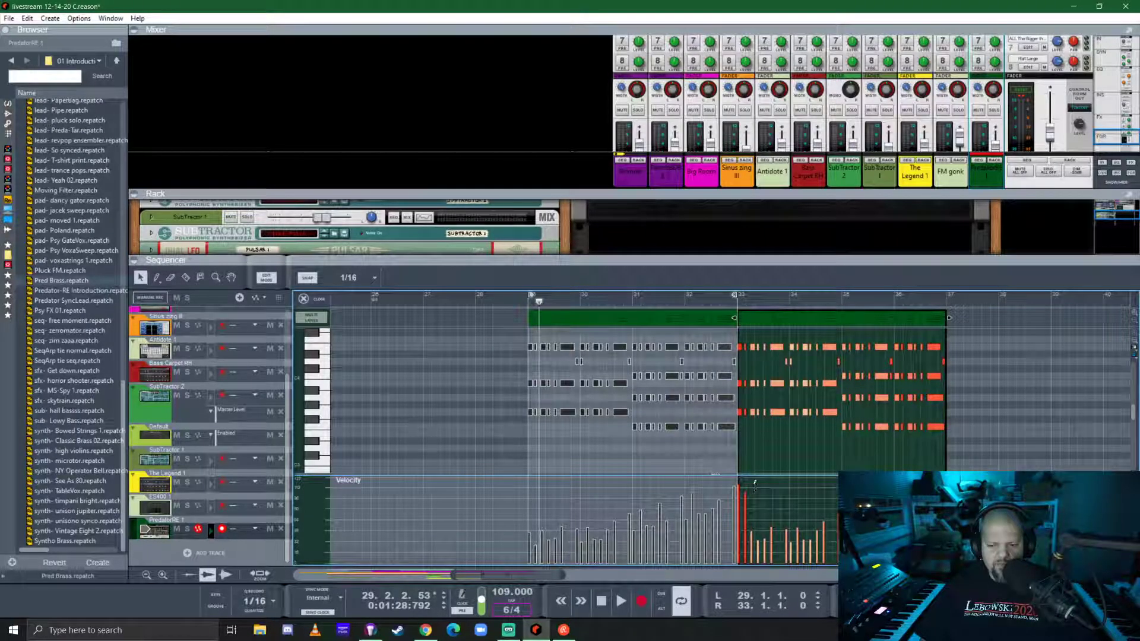
{"action": "left_click", "coordinate": [753, 483]}
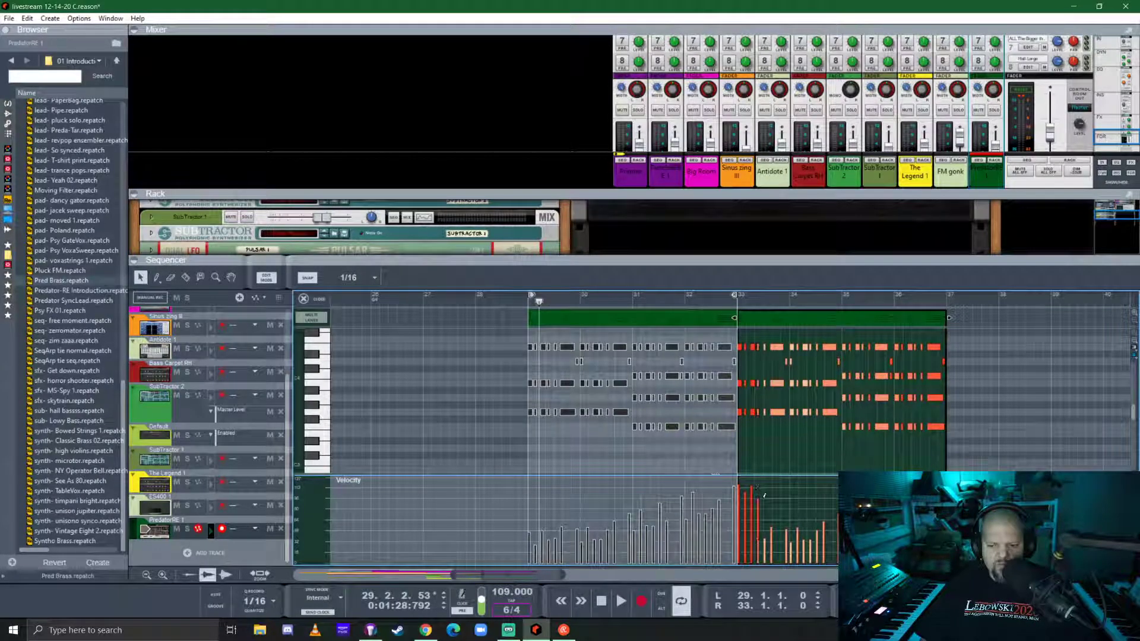
{"action": "left_click_drag", "start_coordinate": [765, 495], "coordinate": [795, 484]}
{"action": "left_click", "coordinate": [803, 485]}
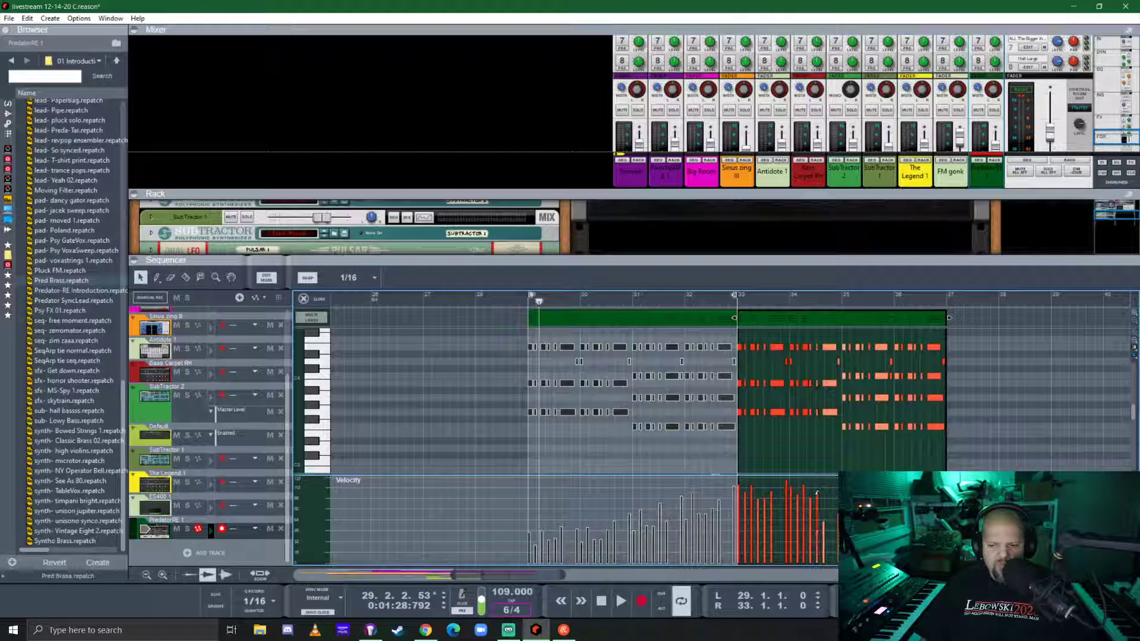
{"action": "left_click_drag", "start_coordinate": [817, 492], "coordinate": [829, 475]}
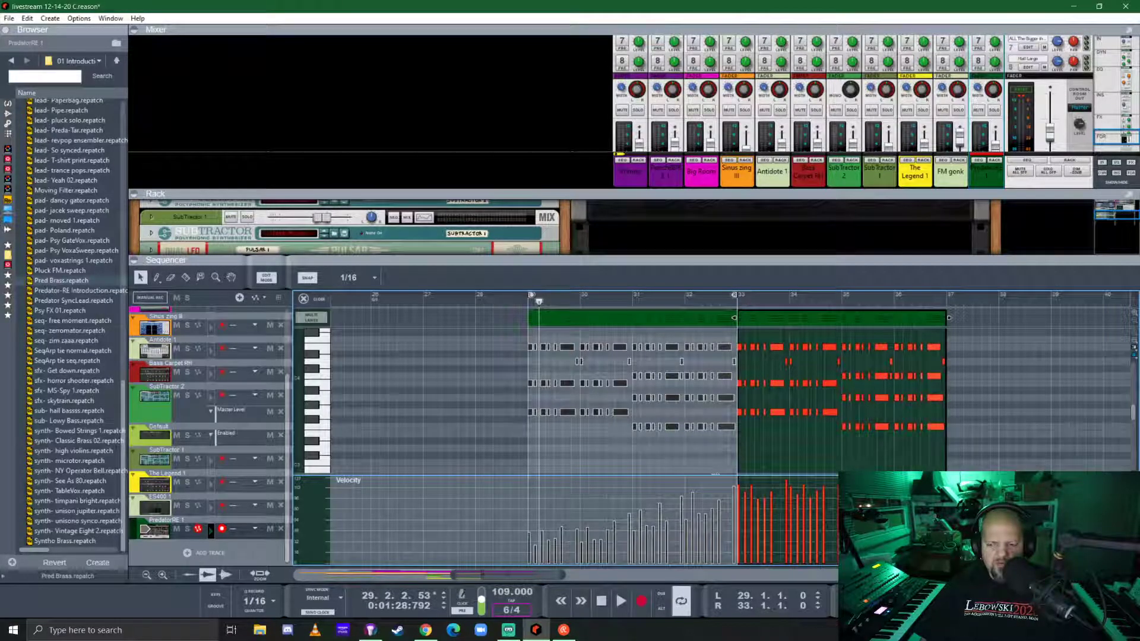
{"action": "key", "text": "space"}
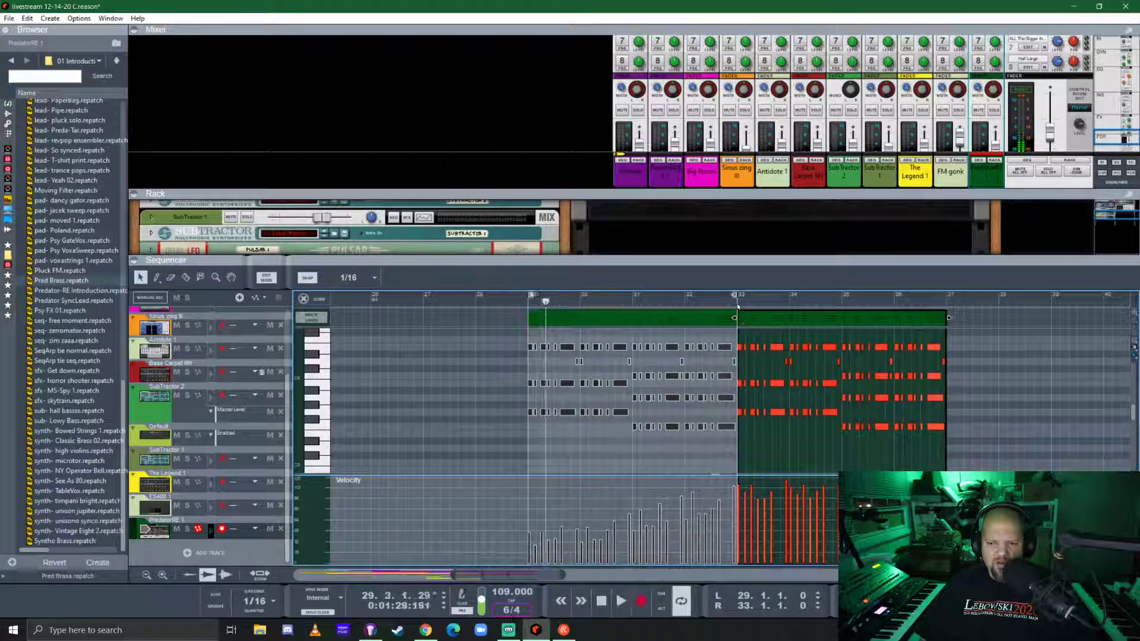
{"action": "left_click", "coordinate": [315, 299]}
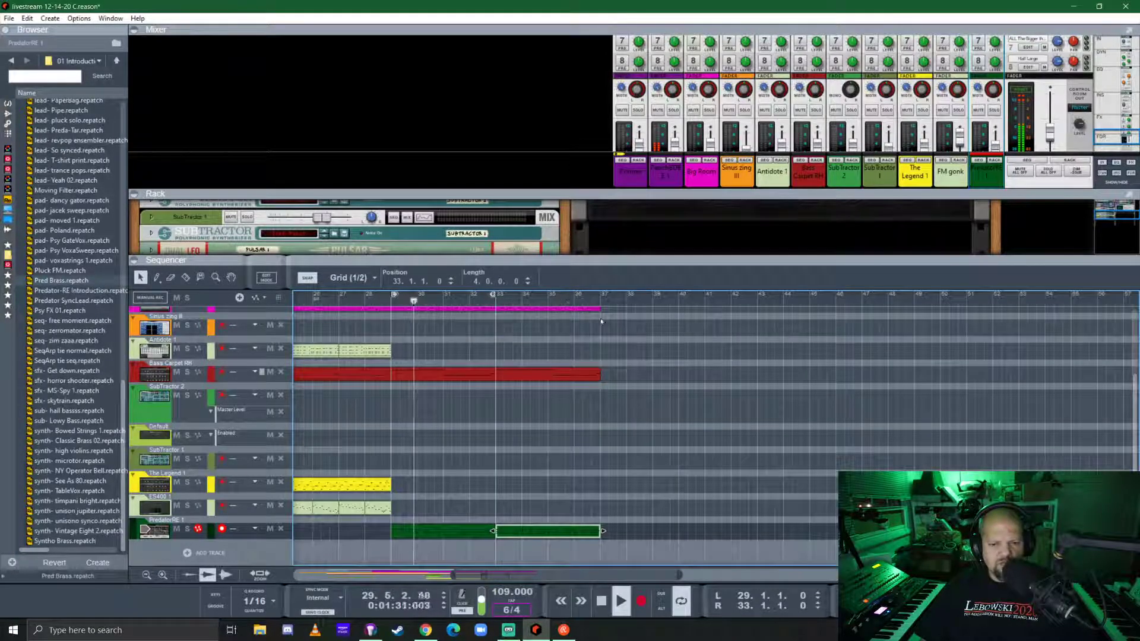
- Bring up the rack during playback and browse the built-in and Reason Studios instruments in the browser
{"action": "scroll", "coordinate": [471, 476], "scroll_direction": "down", "scroll_amount": 2}
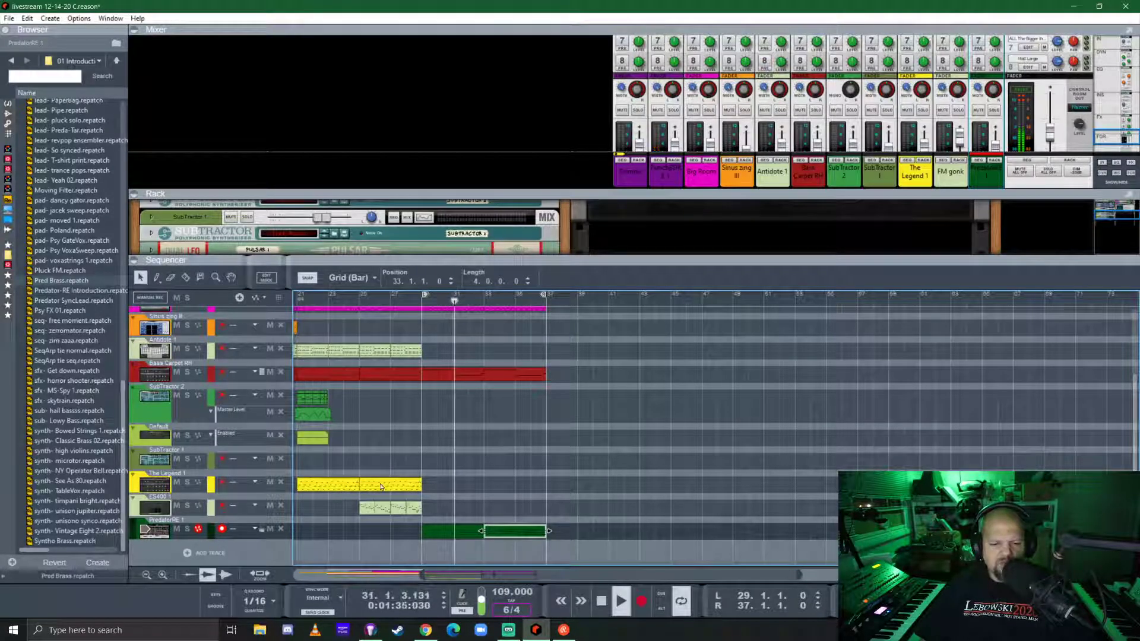
{"action": "scroll", "coordinate": [594, 356], "scroll_direction": "left", "scroll_amount": 4}
{"action": "key", "text": "F6"}
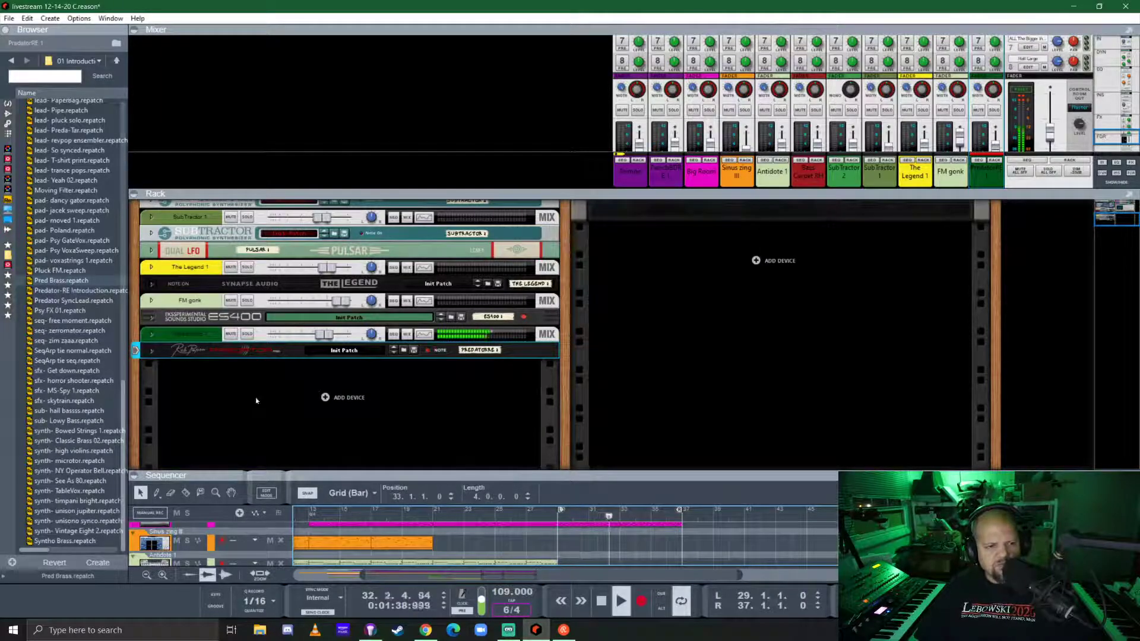
{"action": "left_click", "coordinate": [8, 104]}
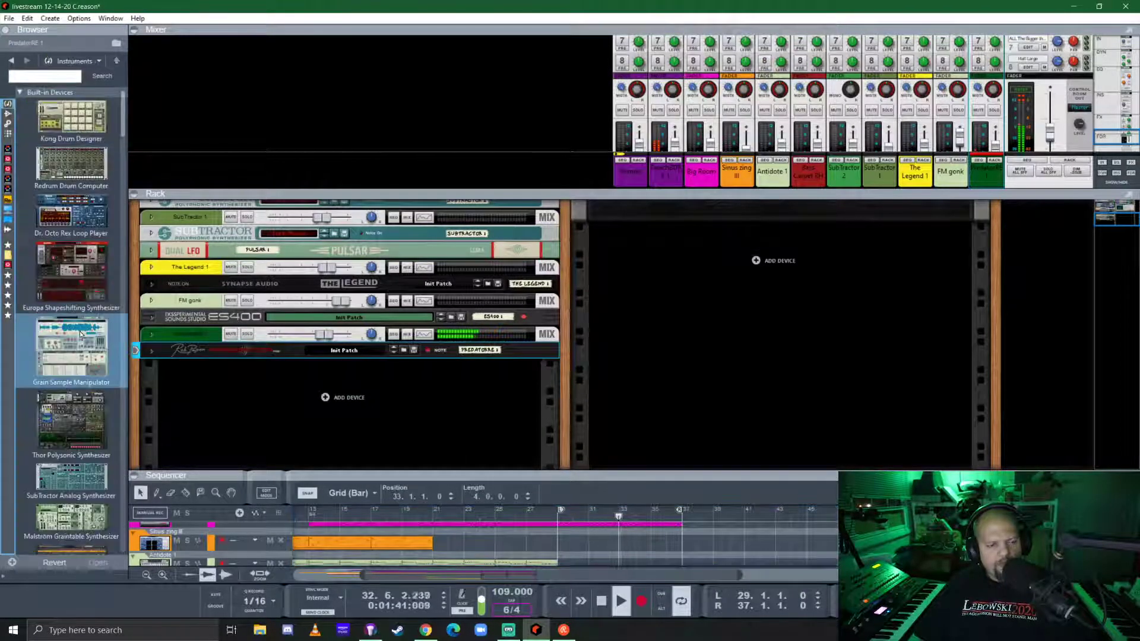
{"action": "scroll", "coordinate": [58, 311], "scroll_direction": "down", "scroll_amount": 10}
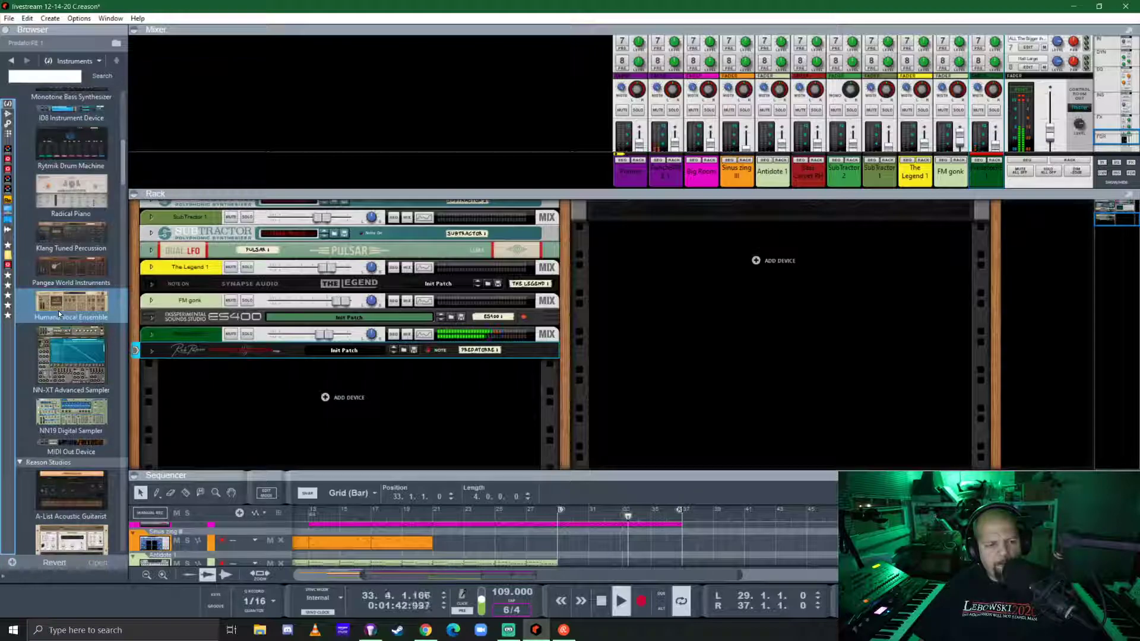
{"action": "scroll", "coordinate": [58, 311], "scroll_direction": "down", "scroll_amount": 8}
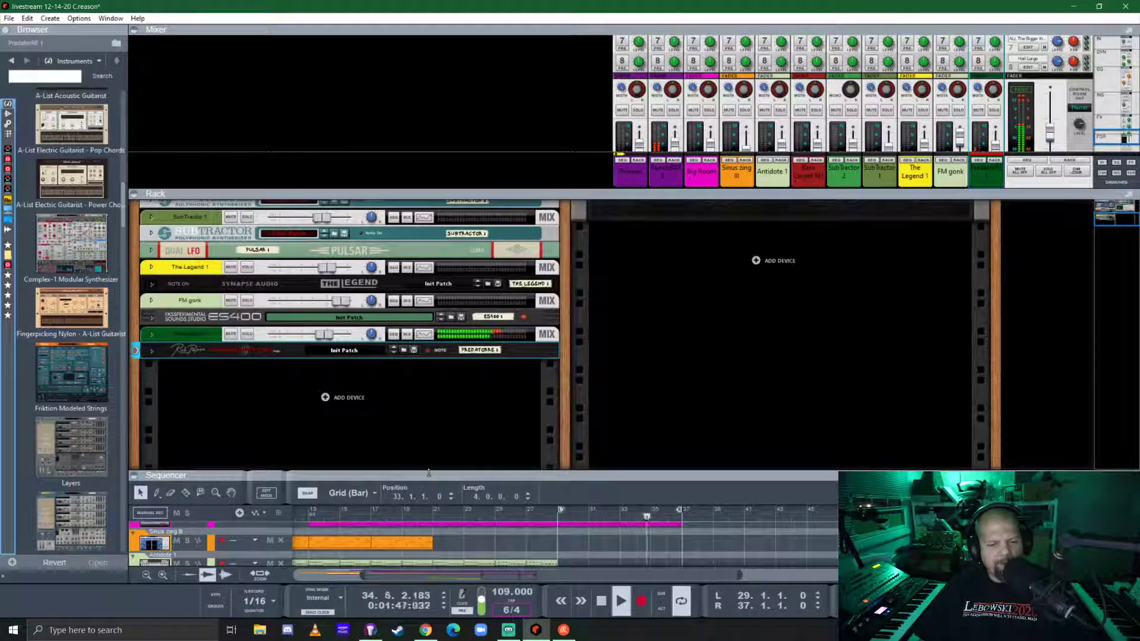
- Enlarge the sequencer, reopen the PredatorRE 1 clip at bar 33, stop playback and delete the short D4 note at the start of bar 34
{"action": "left_click_drag", "start_coordinate": [429, 473], "coordinate": [428, 202]}
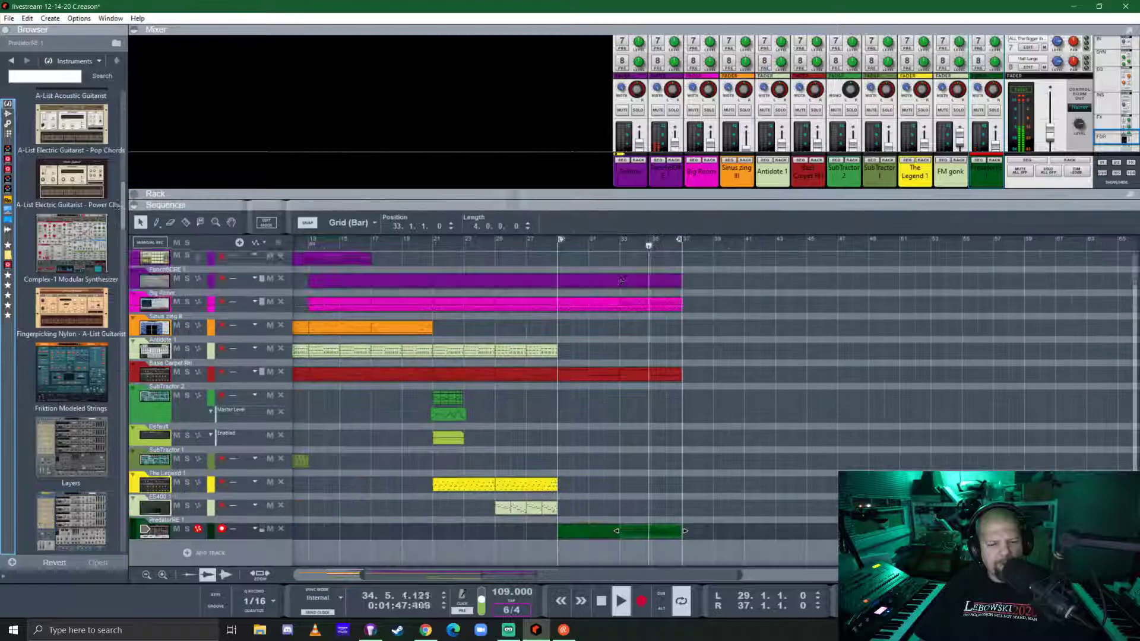
{"action": "left_click", "coordinate": [650, 509]}
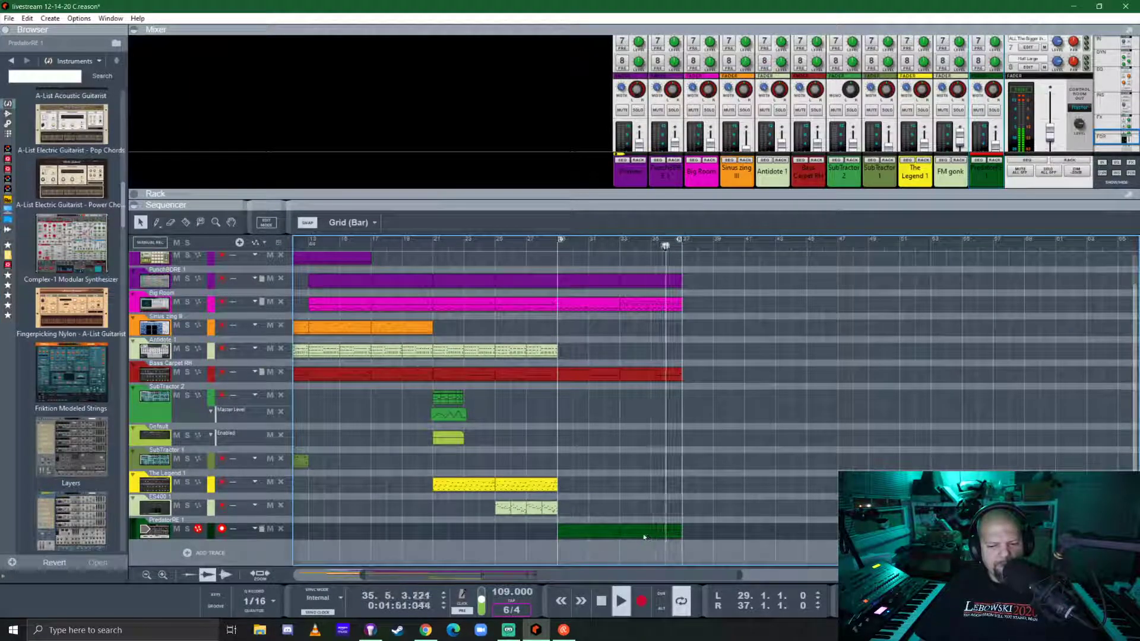
{"action": "double_click", "coordinate": [644, 536]}
{"action": "scroll", "coordinate": [664, 431], "scroll_direction": "up", "scroll_amount": 3}
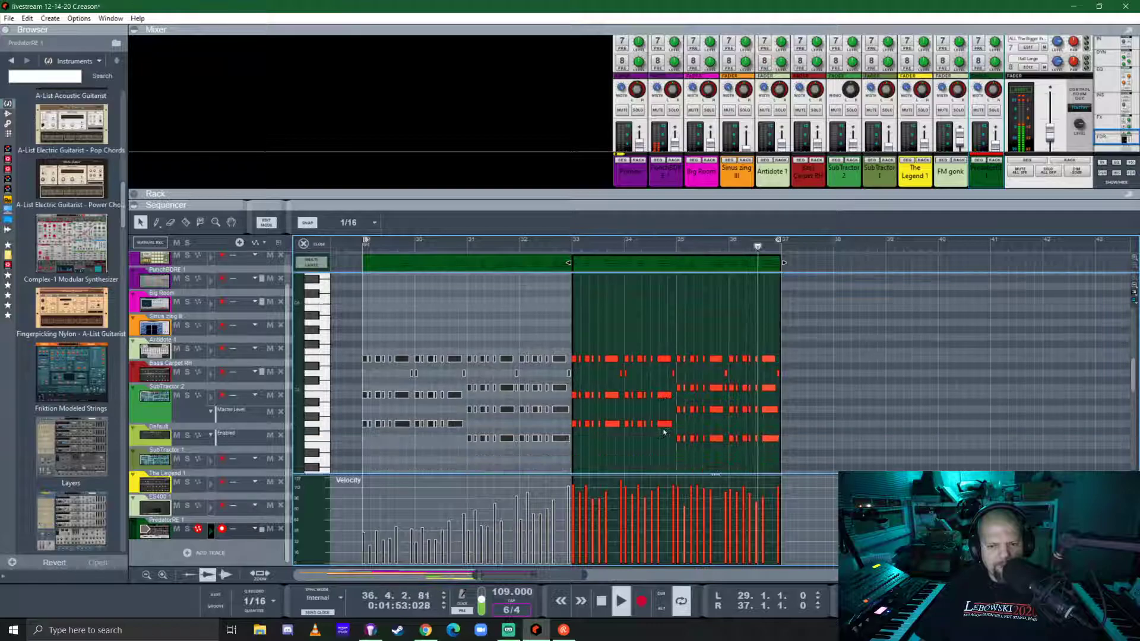
{"action": "key", "text": "space"}
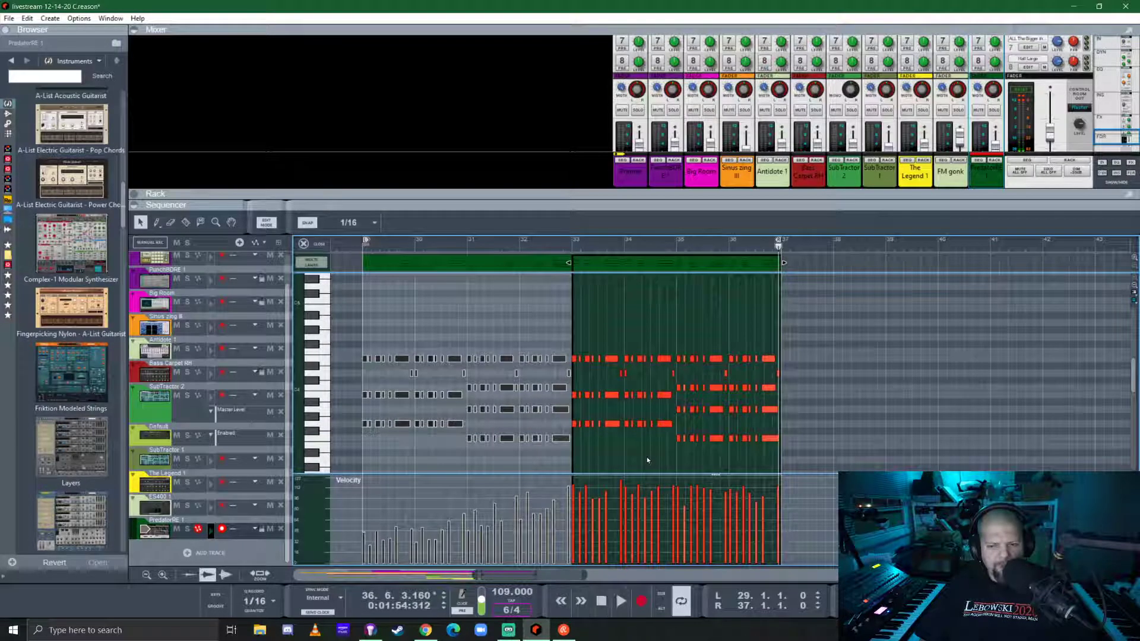
{"action": "scroll", "coordinate": [604, 374], "scroll_direction": "up", "scroll_amount": 5}
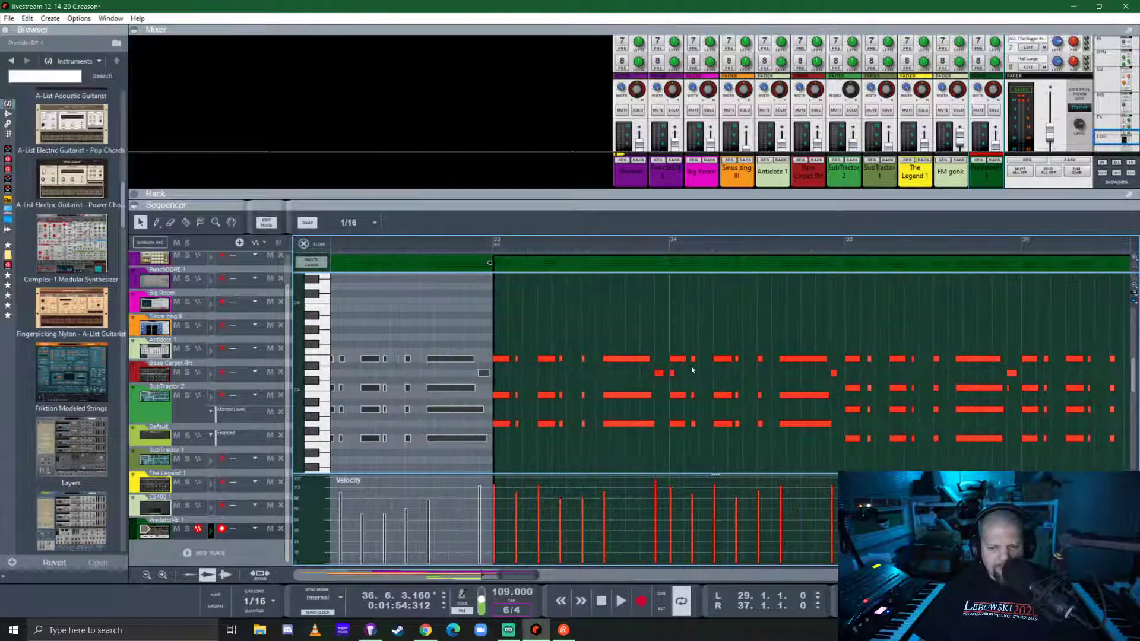
{"action": "scroll", "coordinate": [677, 377], "scroll_direction": "up", "scroll_amount": 3}
{"action": "left_click", "coordinate": [651, 375]}
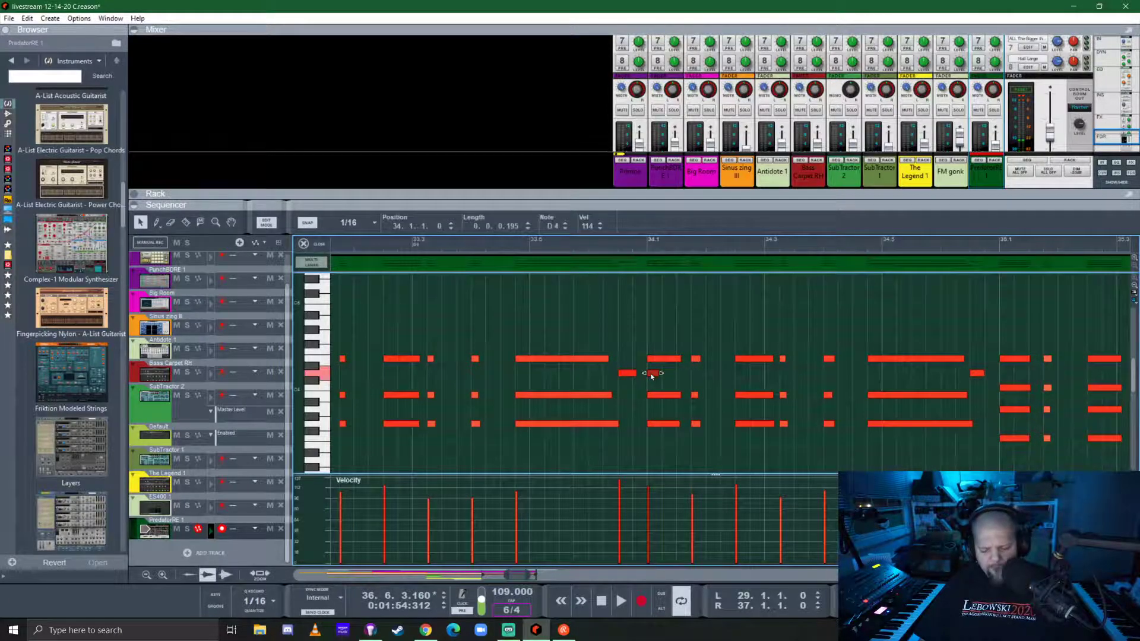
{"action": "key", "text": "Delete"}
- Delete the matching short D4 note at the start of bar 30 in the PredatorRE 1 clip at bar 29 and leave note editing
{"action": "scroll", "coordinate": [644, 401], "scroll_direction": "down", "scroll_amount": 4}
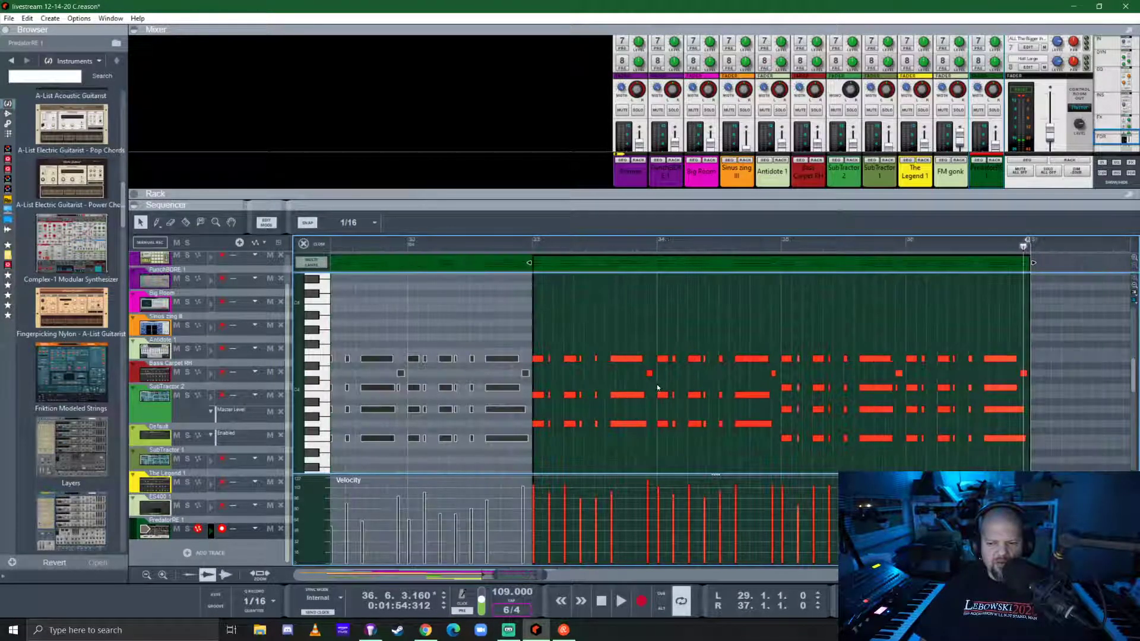
{"action": "scroll", "coordinate": [565, 299], "scroll_direction": "left", "scroll_amount": 4}
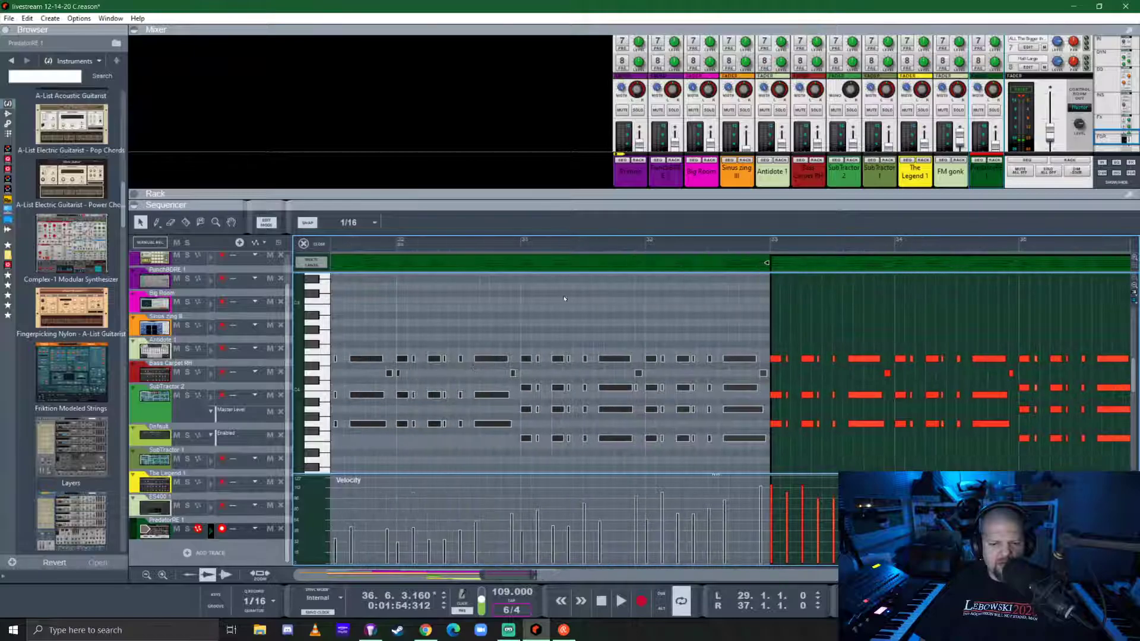
{"action": "scroll", "coordinate": [539, 257], "scroll_direction": "left", "scroll_amount": 5}
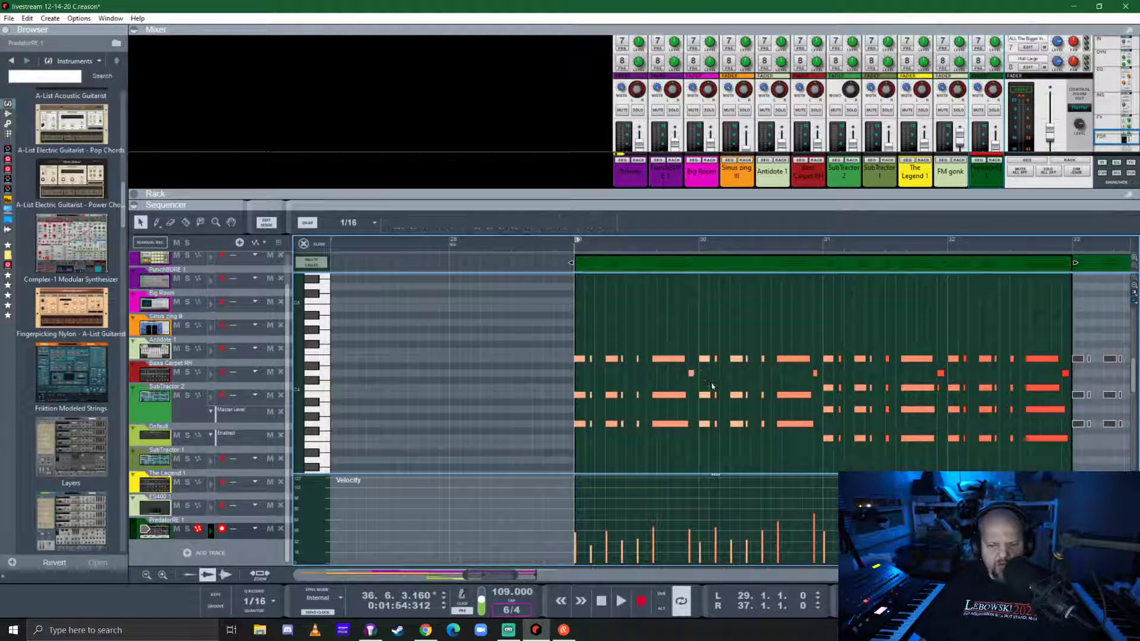
{"action": "key", "text": "ctrl+e"}
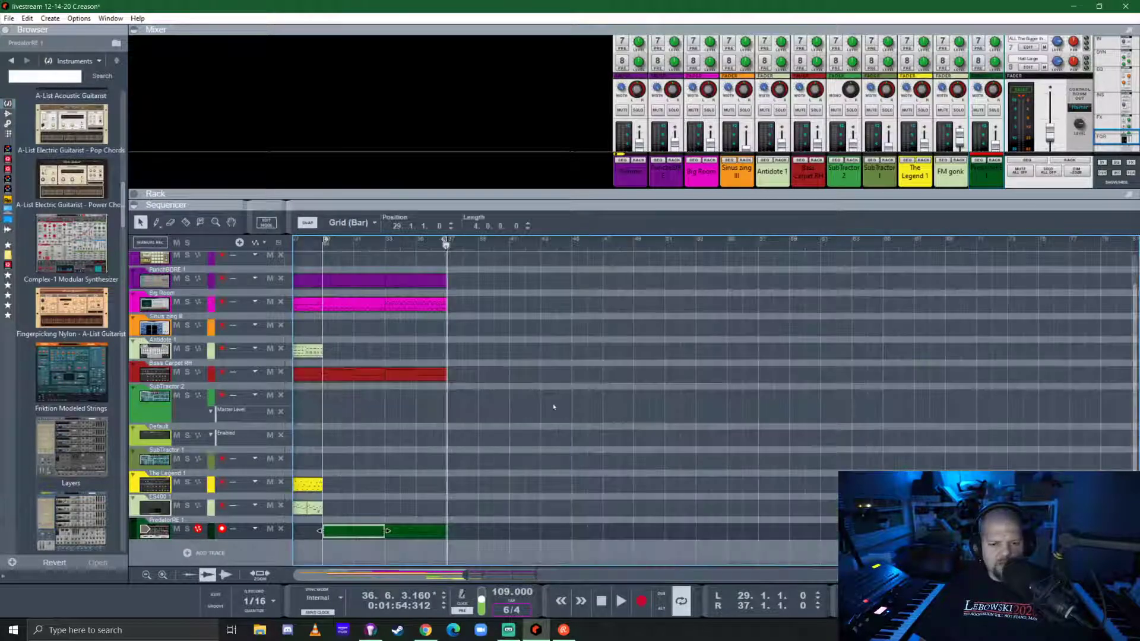
- Return to the rack, find iZotope Iris 2 among the instruments and add it below the PredatorRE 1 device
{"action": "scroll", "coordinate": [564, 278], "scroll_direction": "up", "scroll_amount": 4}
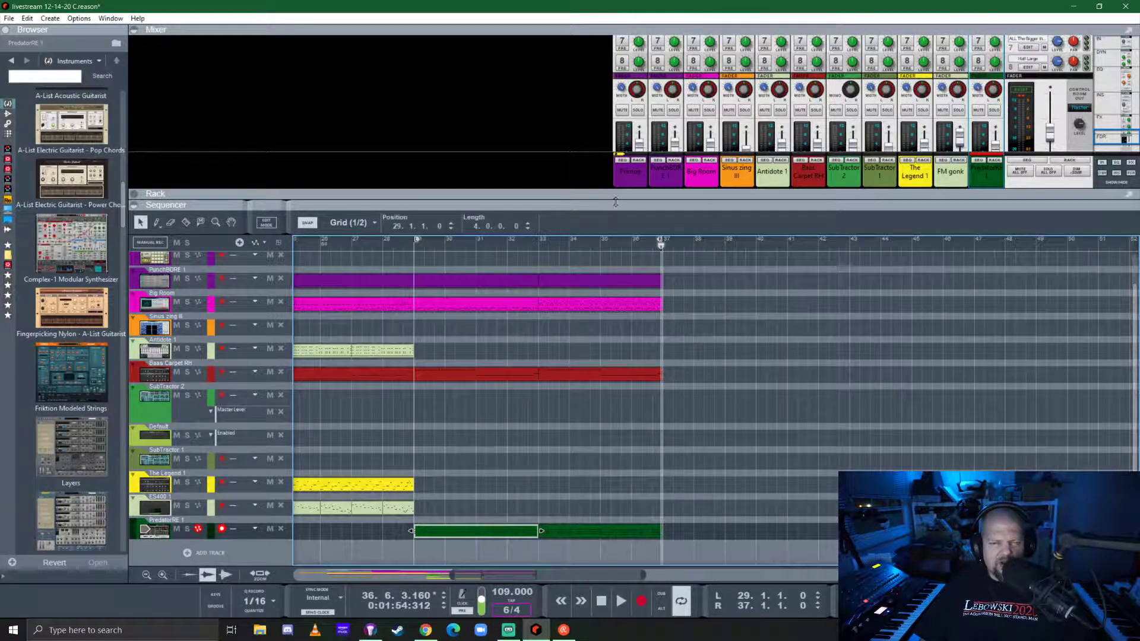
{"action": "key", "text": "F6"}
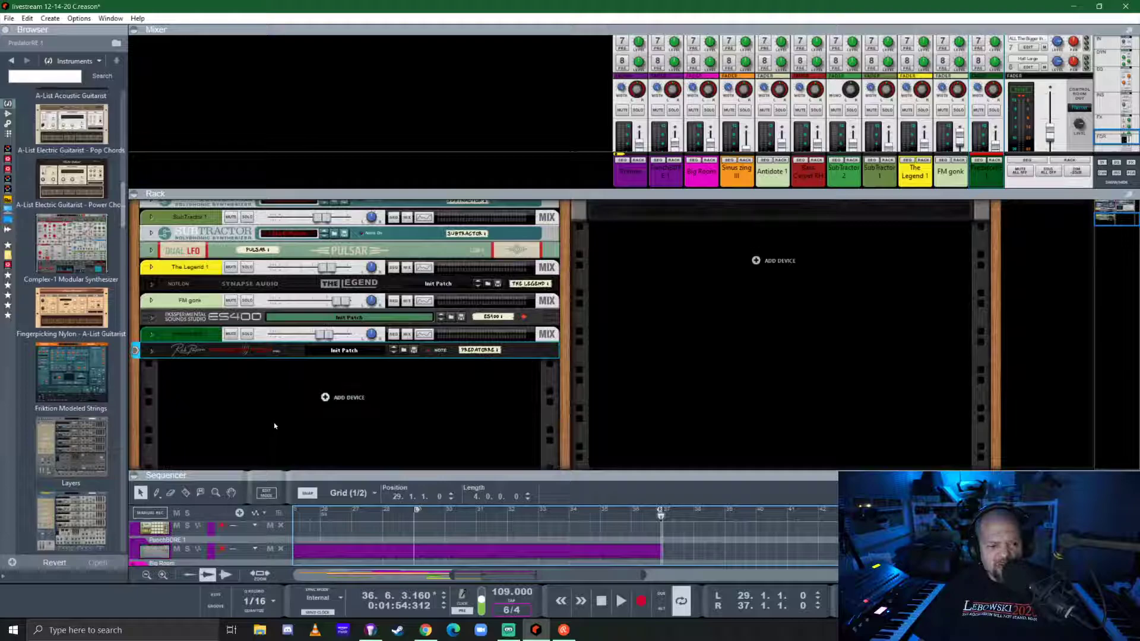
{"action": "scroll", "coordinate": [57, 316], "scroll_direction": "down", "scroll_amount": 3}
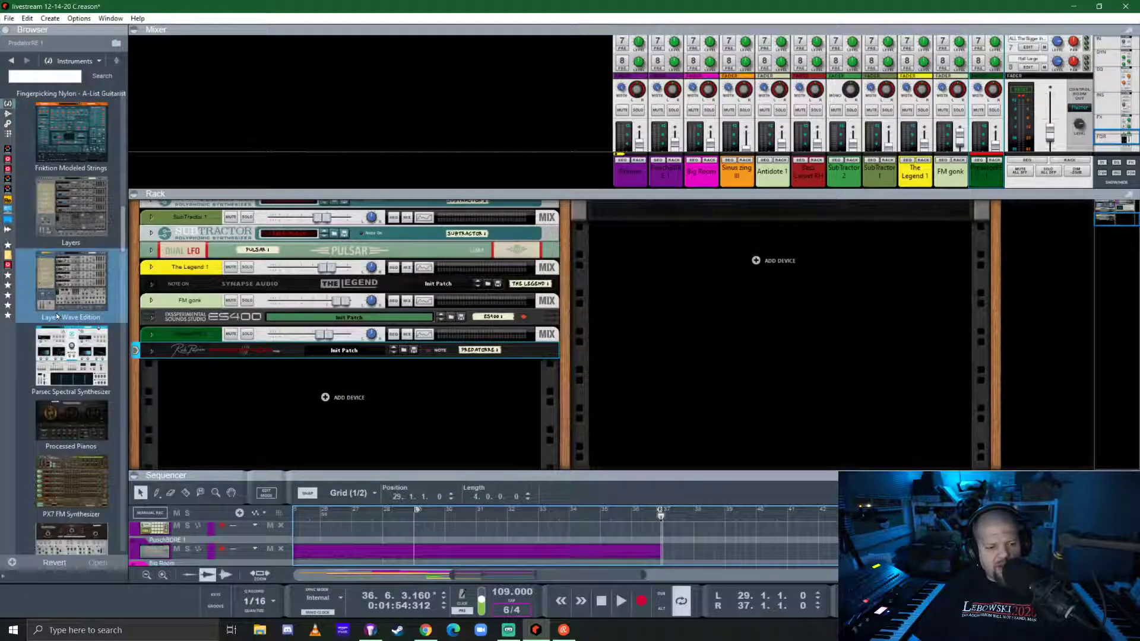
{"action": "scroll", "coordinate": [57, 316], "scroll_direction": "down", "scroll_amount": 2}
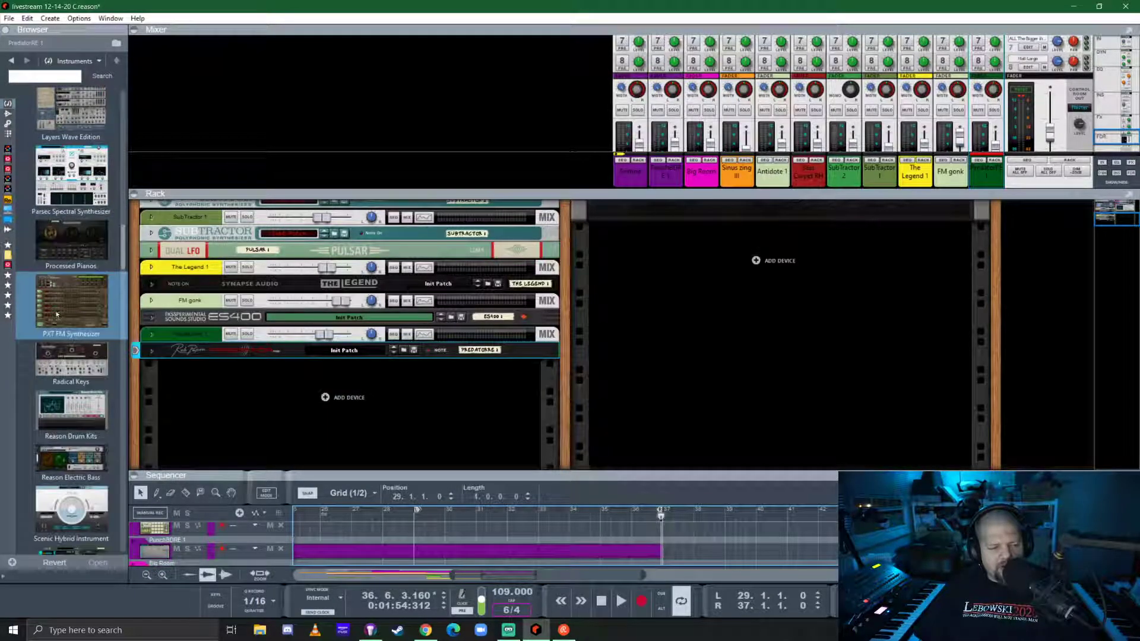
{"action": "scroll", "coordinate": [56, 314], "scroll_direction": "down", "scroll_amount": 5}
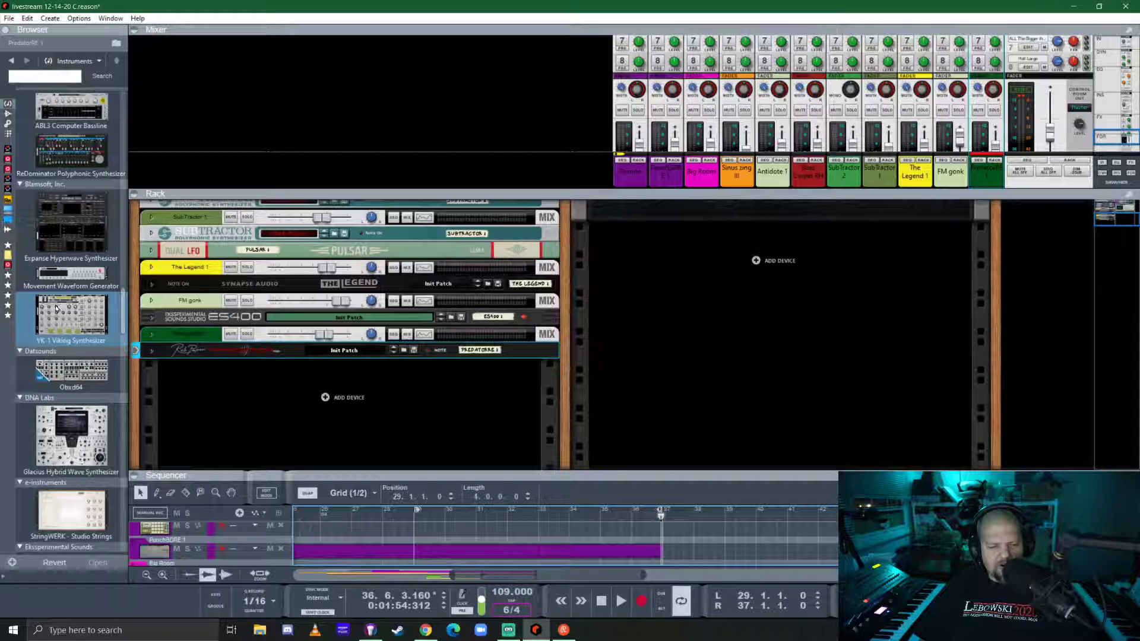
{"action": "scroll", "coordinate": [56, 309], "scroll_direction": "down", "scroll_amount": 3}
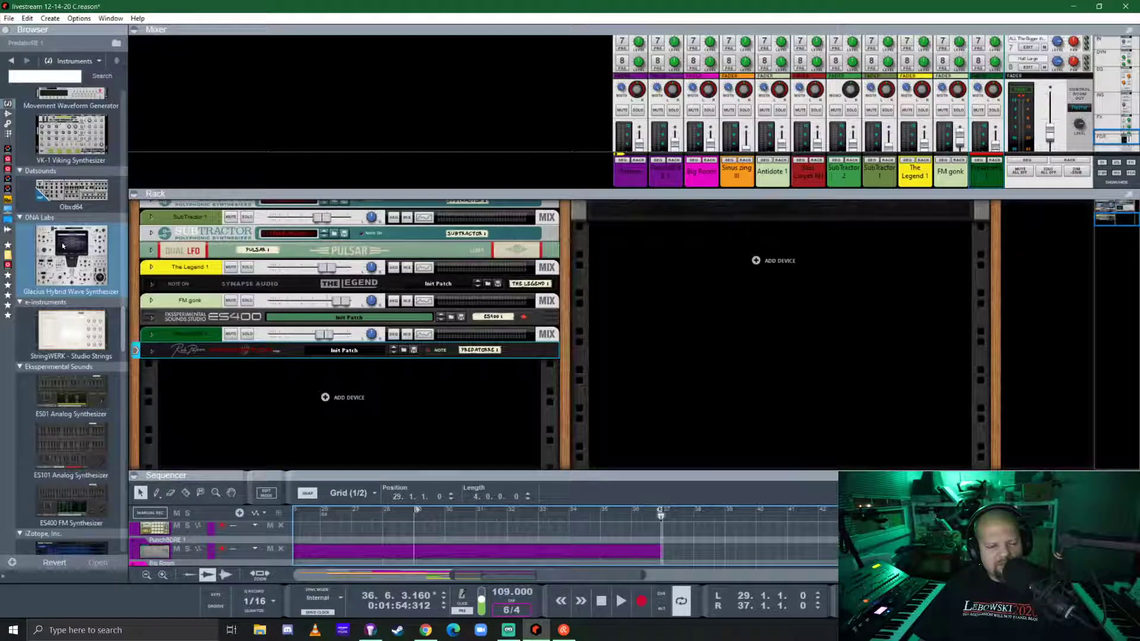
{"action": "scroll", "coordinate": [62, 245], "scroll_direction": "down", "scroll_amount": 6}
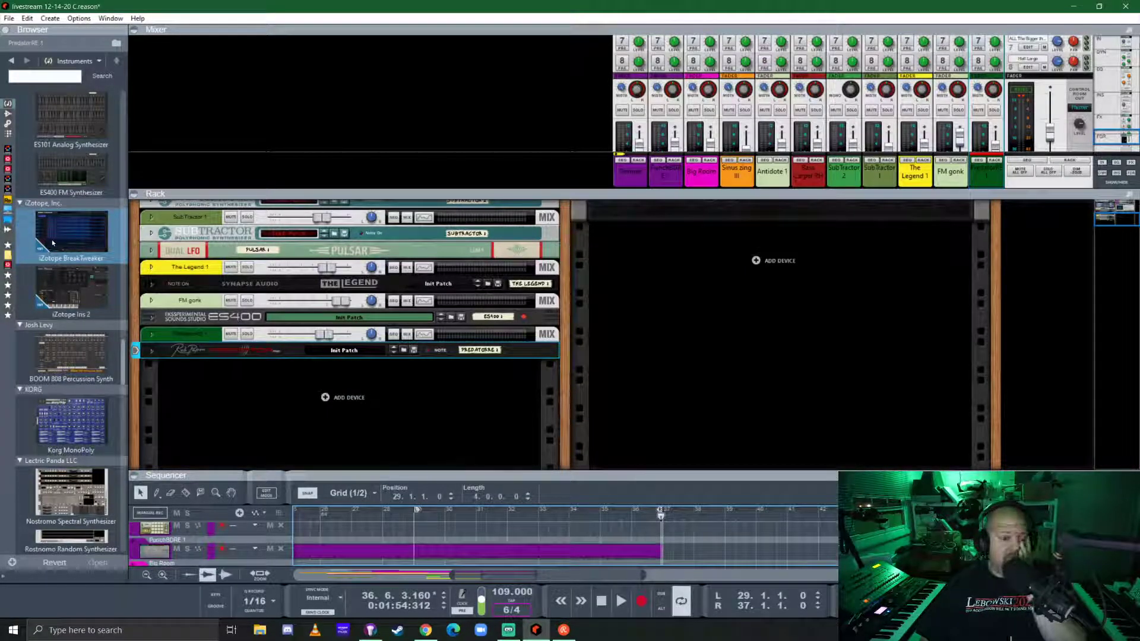
{"action": "mouse_move", "coordinate": [71, 288]}
{"action": "left_mouse_down"}
{"action": "mouse_move", "coordinate": [350, 390]}
{"action": "mouse_move", "coordinate": [352, 409]}
{"action": "left_mouse_up"}
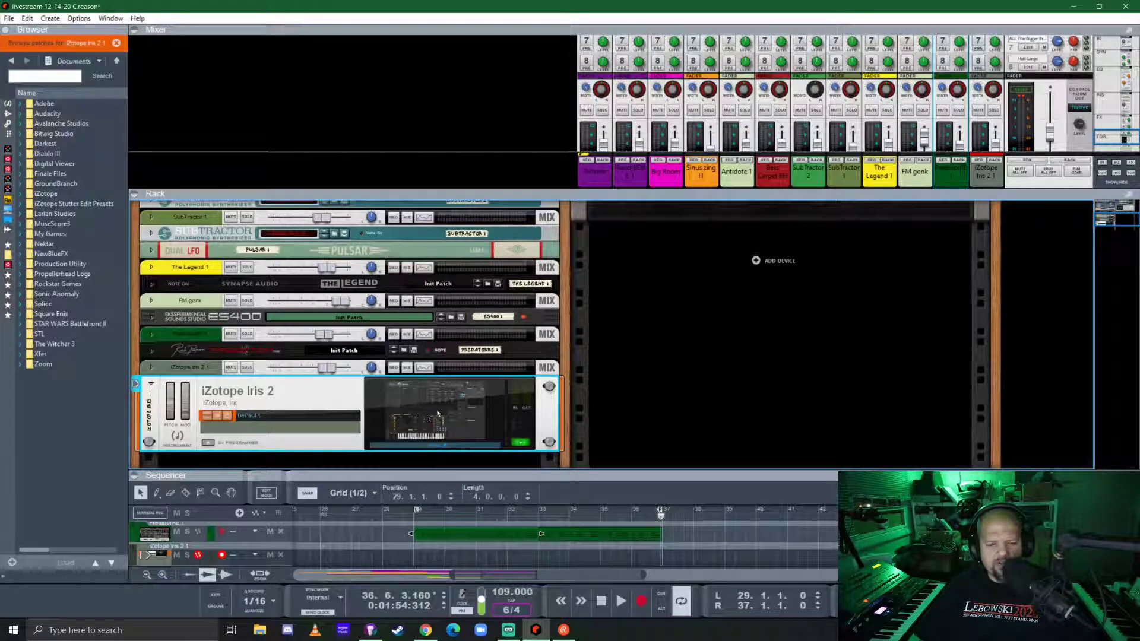
- Open the Iris 2 interface and audition the Pads patches Dream State and Drones are for Squares
{"action": "left_click", "coordinate": [464, 390]}
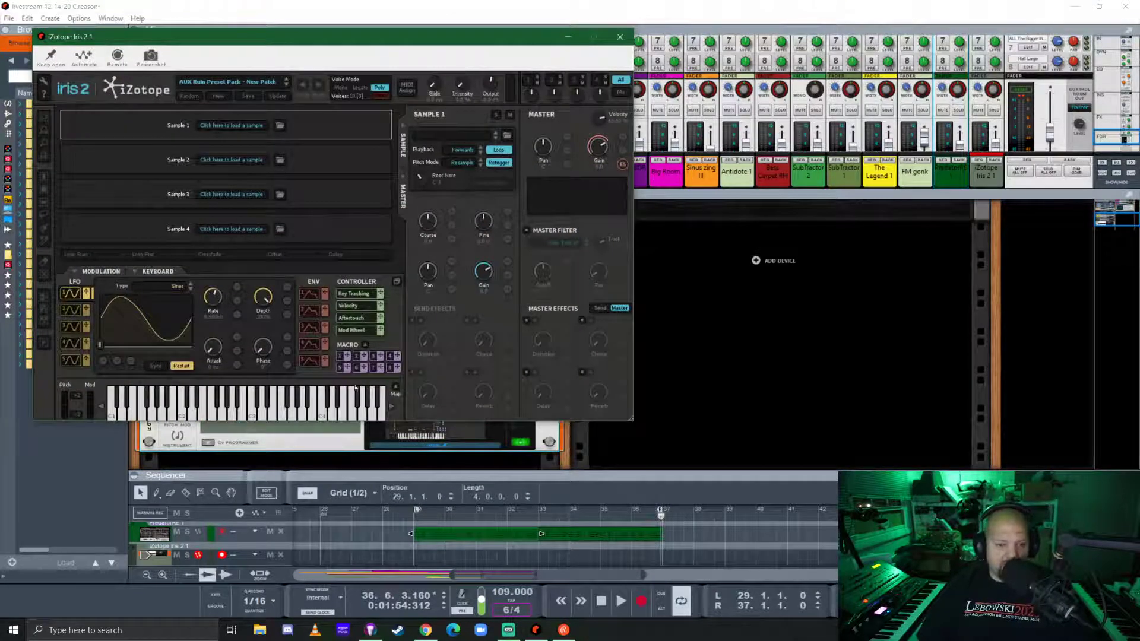
{"action": "left_click", "coordinate": [250, 87]}
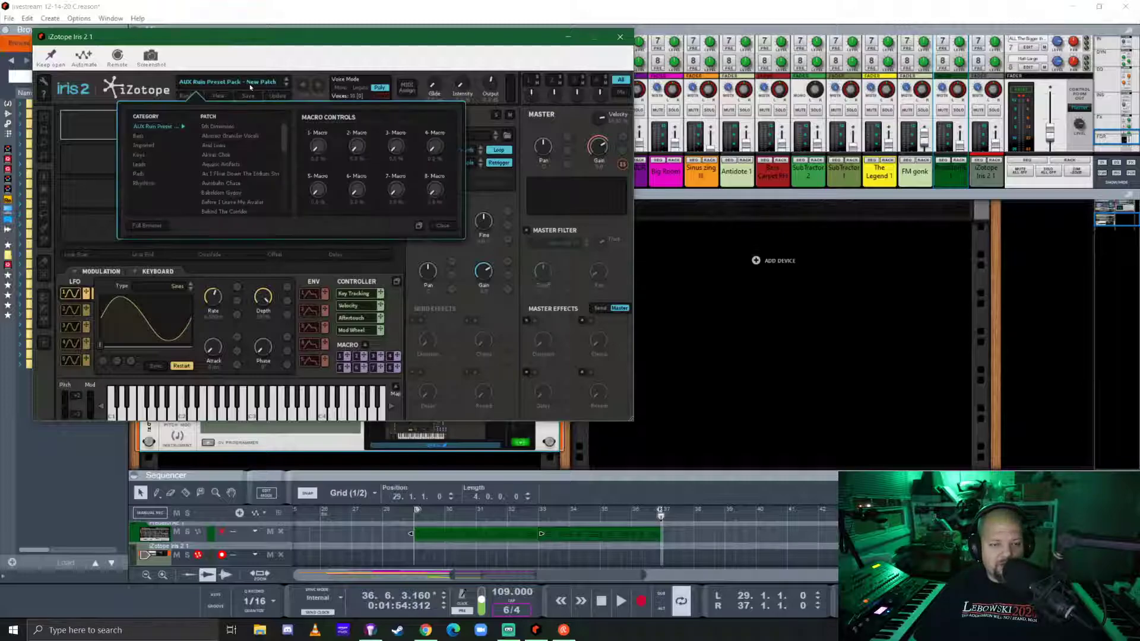
{"action": "left_click", "coordinate": [137, 174]}
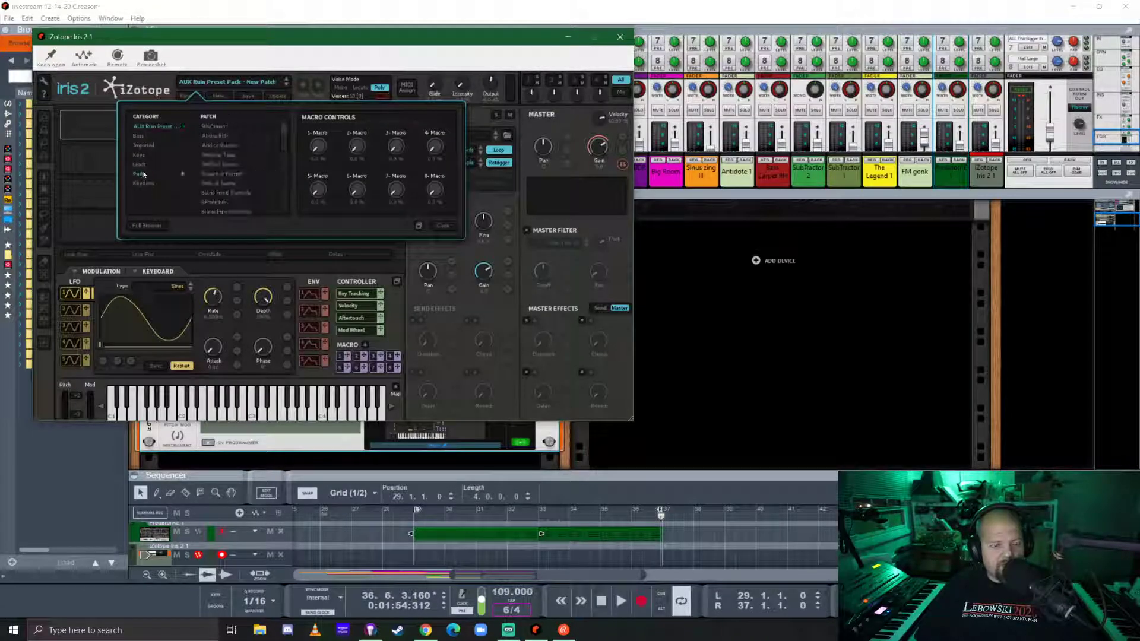
{"action": "scroll", "coordinate": [254, 162], "scroll_direction": "down", "scroll_amount": 3}
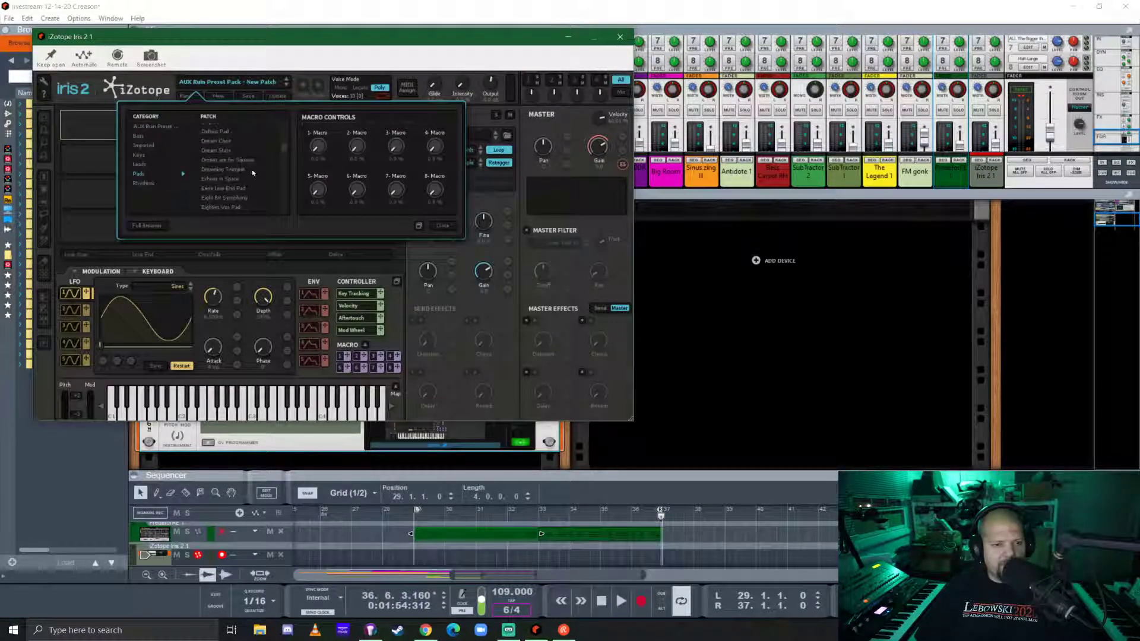
{"action": "left_click", "coordinate": [218, 151]}
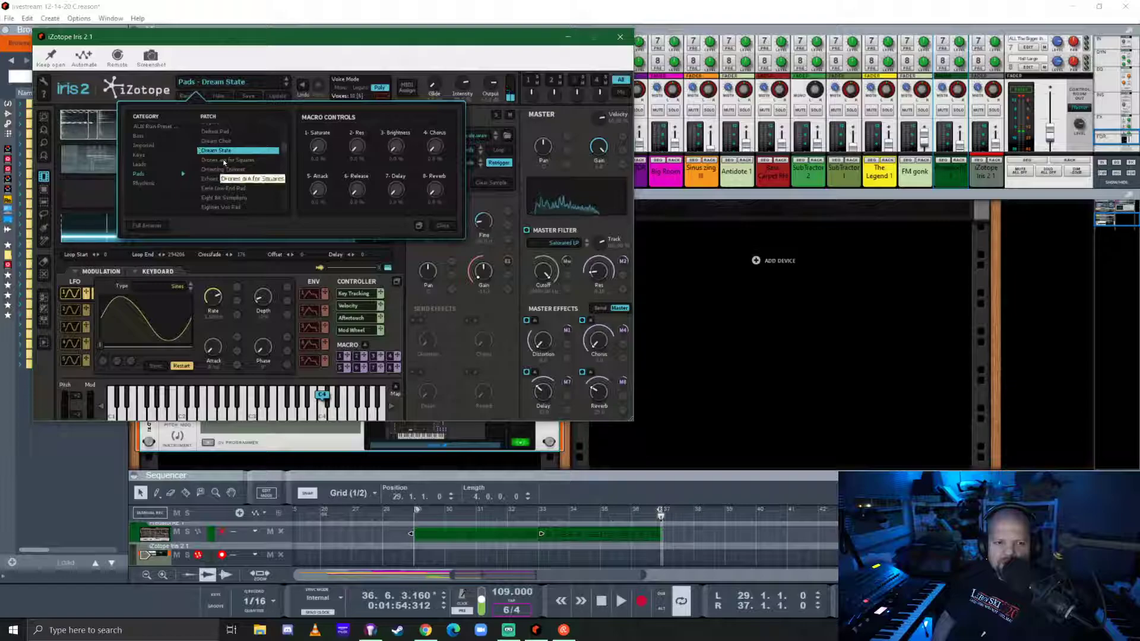
{"action": "left_click", "coordinate": [223, 161]}
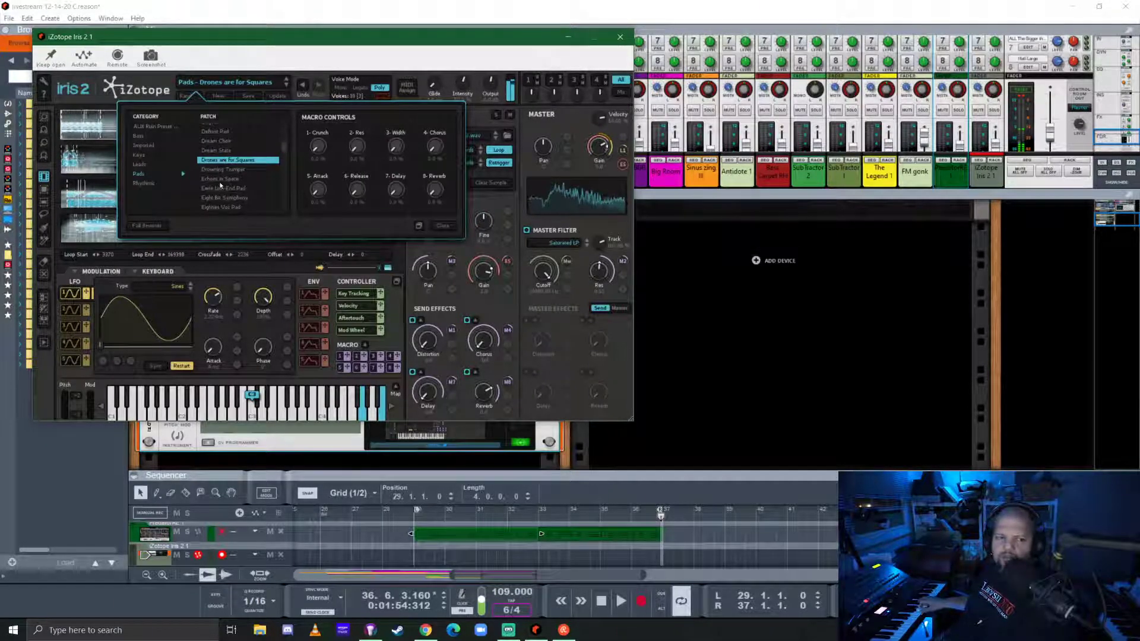
- Audition the Pads patches Drowning Trumpet, Echoes in Space, Eighties Vox Pad and Electric Bone Current in Iris 2
{"action": "left_click", "coordinate": [207, 170]}
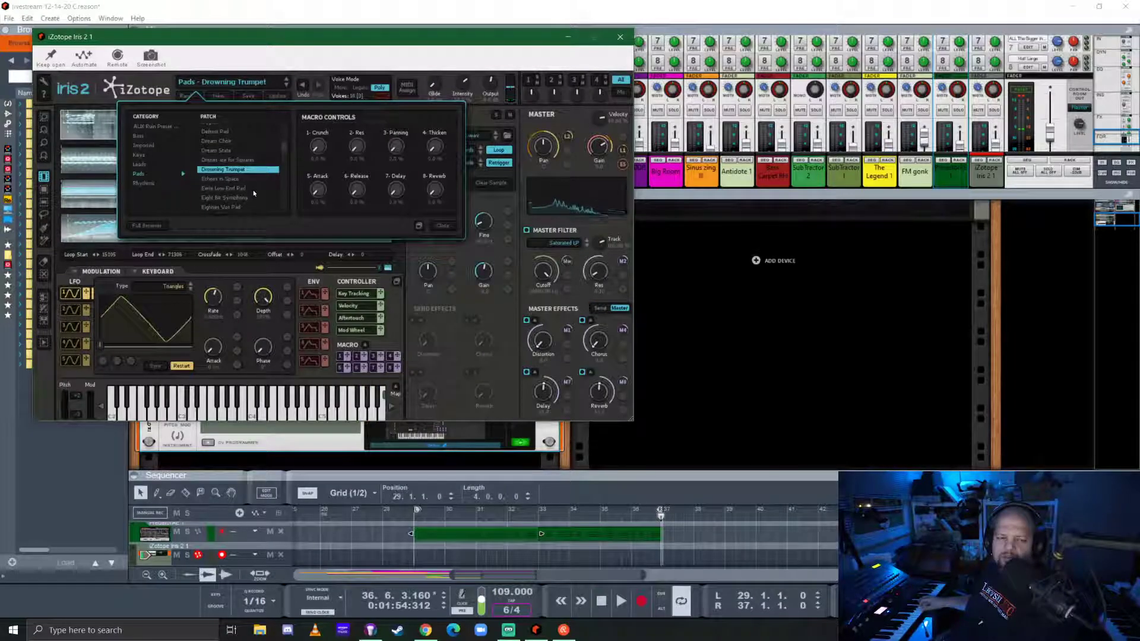
{"action": "left_click", "coordinate": [224, 180]}
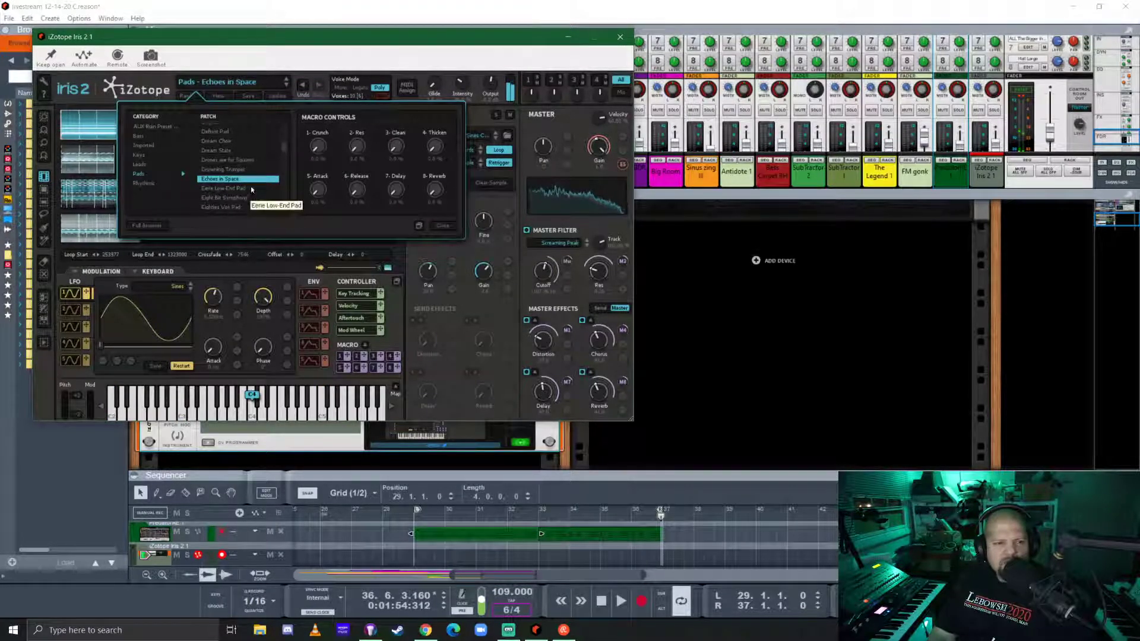
{"action": "scroll", "coordinate": [250, 189], "scroll_direction": "down", "scroll_amount": 2}
{"action": "scroll", "coordinate": [250, 187], "scroll_direction": "up", "scroll_amount": 2}
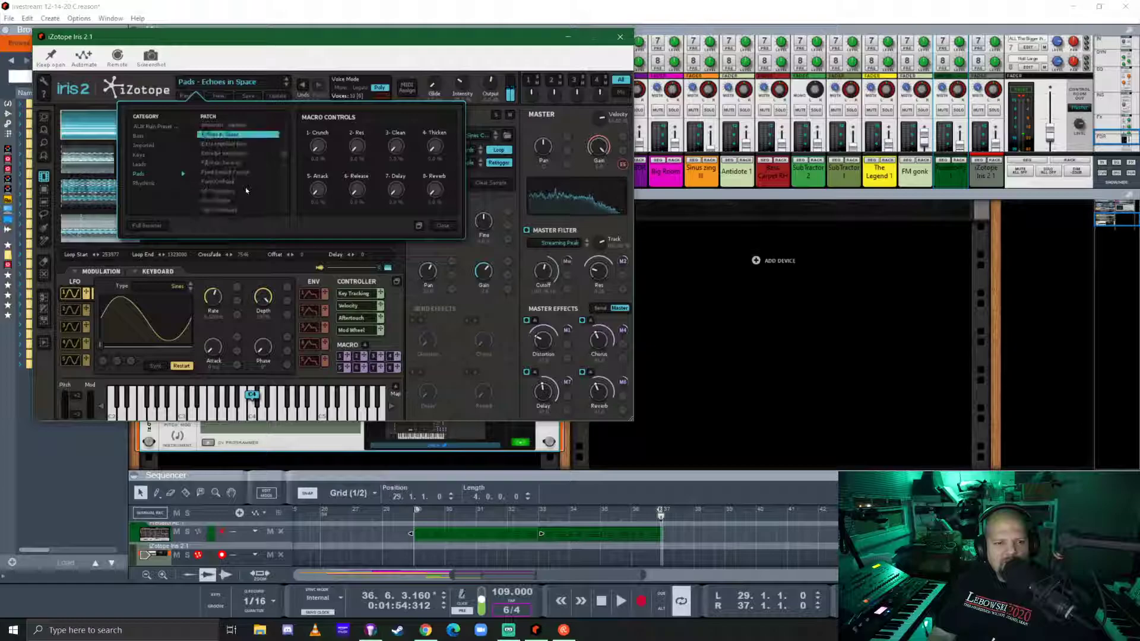
{"action": "left_click", "coordinate": [216, 162]}
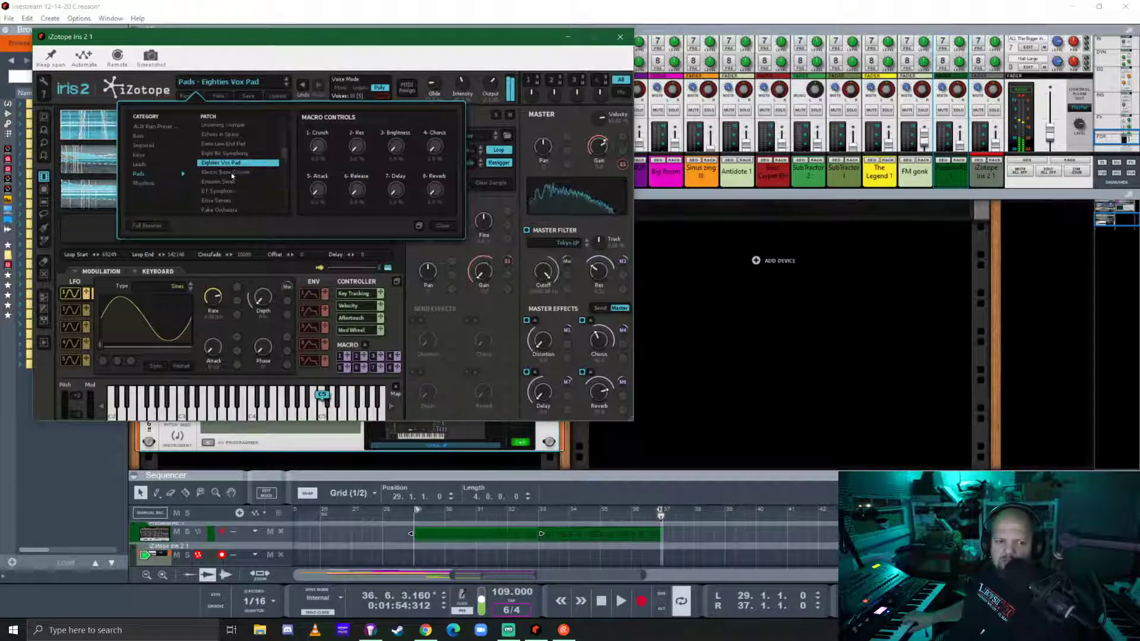
{"action": "left_click", "coordinate": [237, 172]}
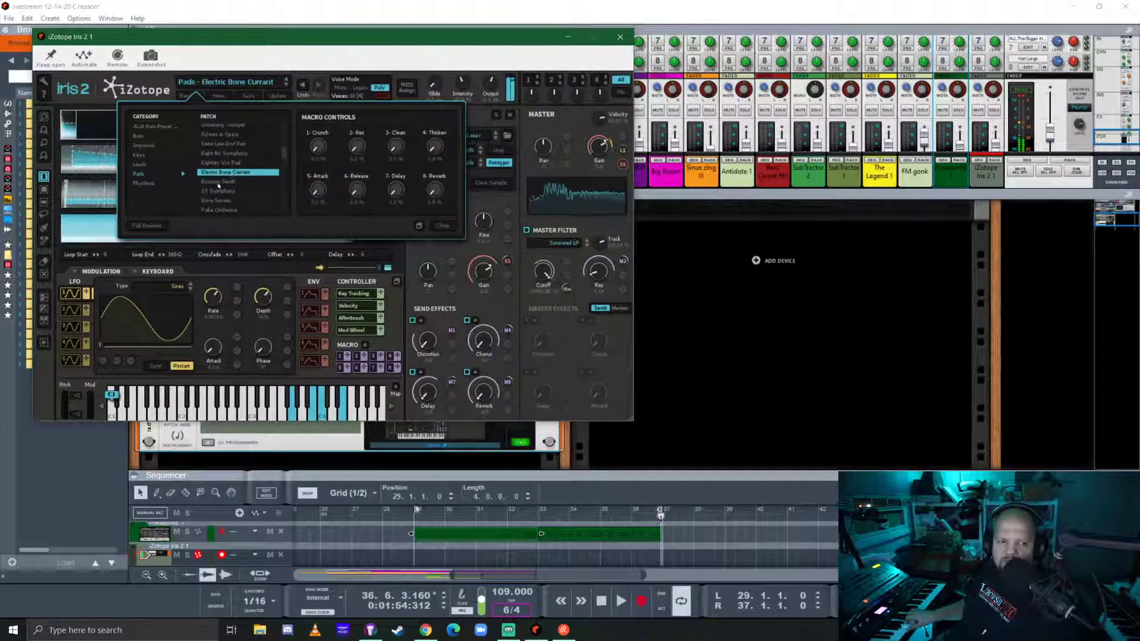
- Load the Pads patch Emotion Swell, close the patch browser, and enlarge and reposition the Iris 2 window
{"action": "left_click", "coordinate": [215, 180]}
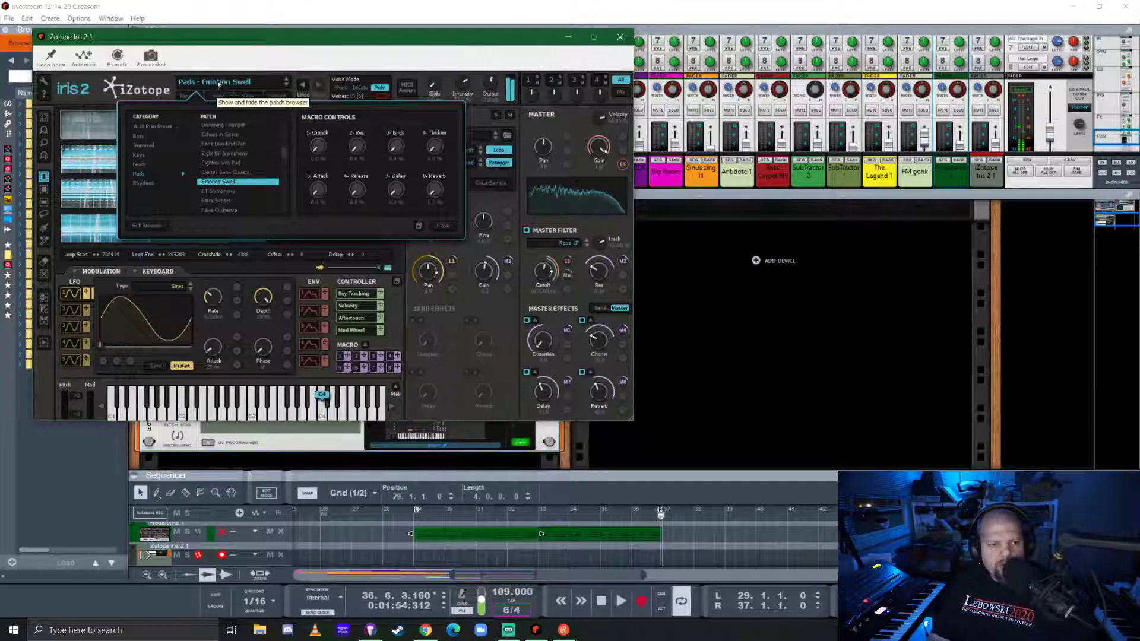
{"action": "left_click", "coordinate": [443, 225]}
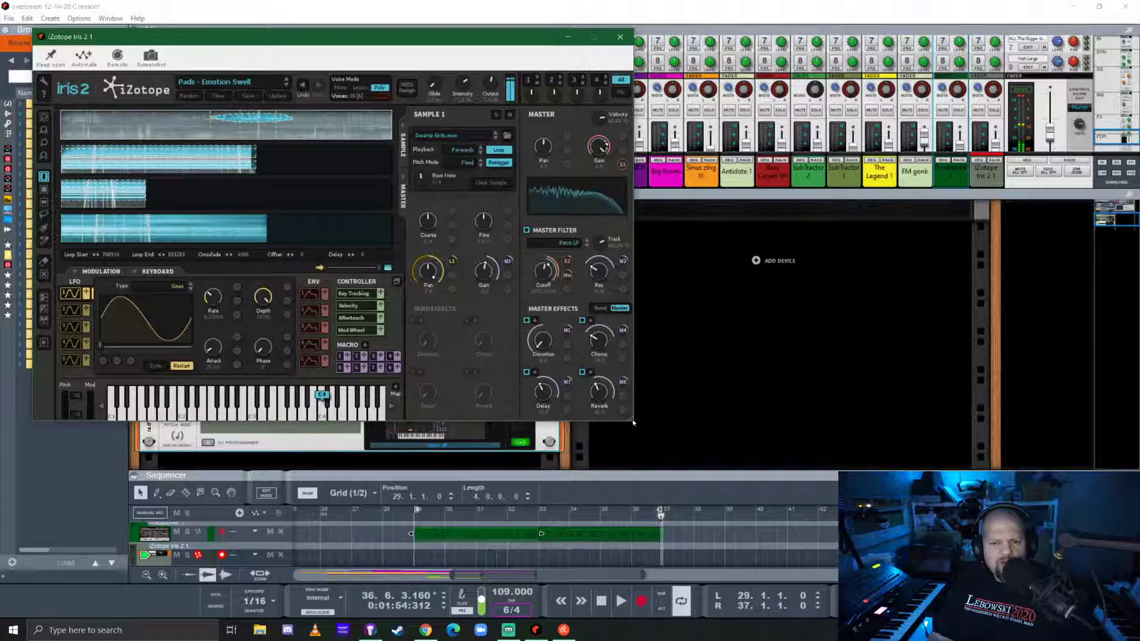
{"action": "left_click_drag", "start_coordinate": [633, 423], "coordinate": [758, 519]}
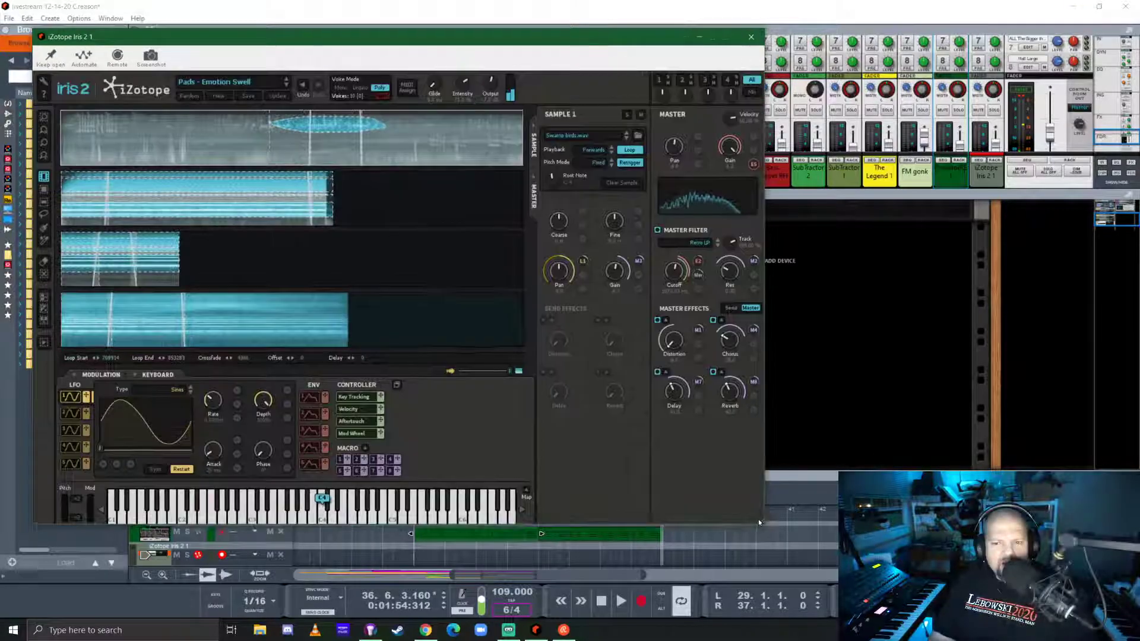
{"action": "left_click_drag", "start_coordinate": [466, 42], "coordinate": [603, 70]}
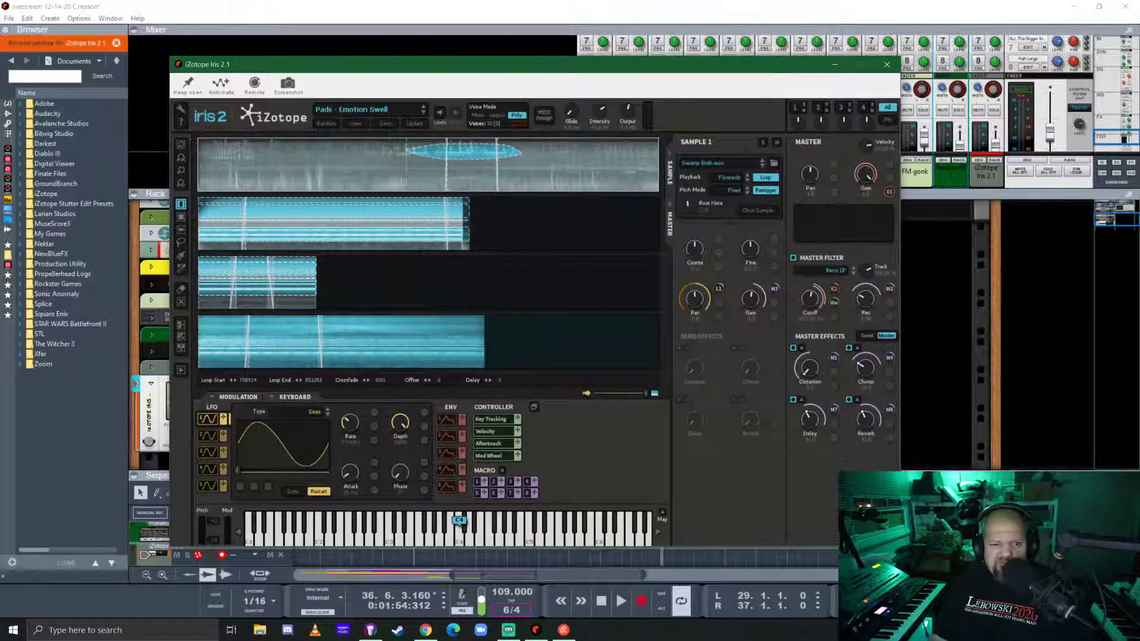
- Try collapsing the Iris 2 master section, restore it, and hide the on-screen keyboard section instead
{"action": "left_click", "coordinate": [669, 225]}
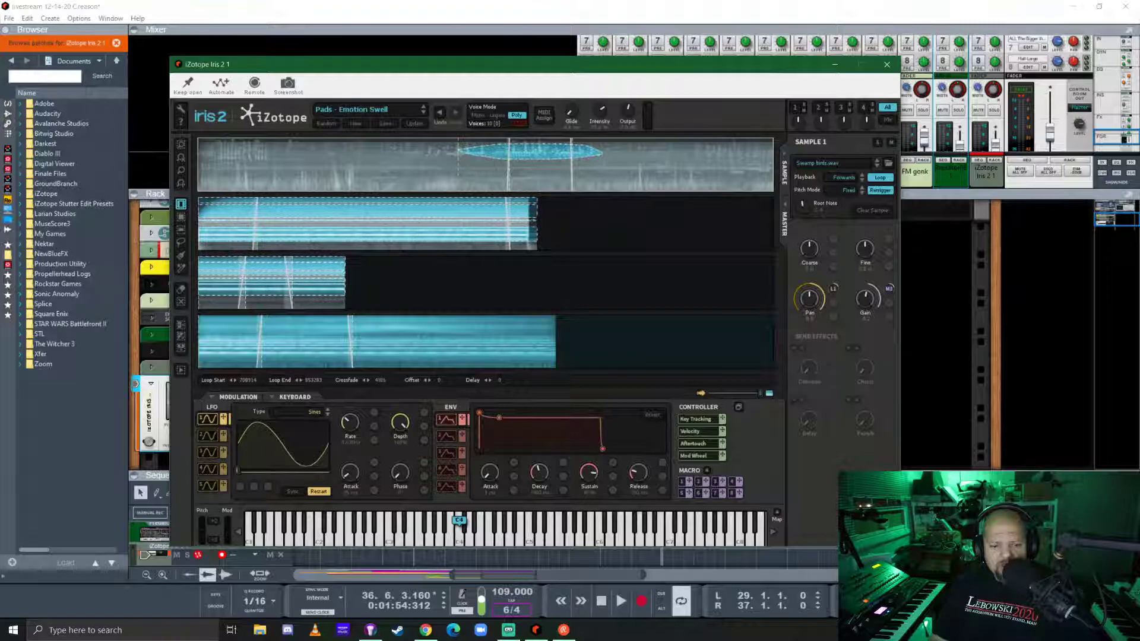
{"action": "left_click", "coordinate": [784, 224]}
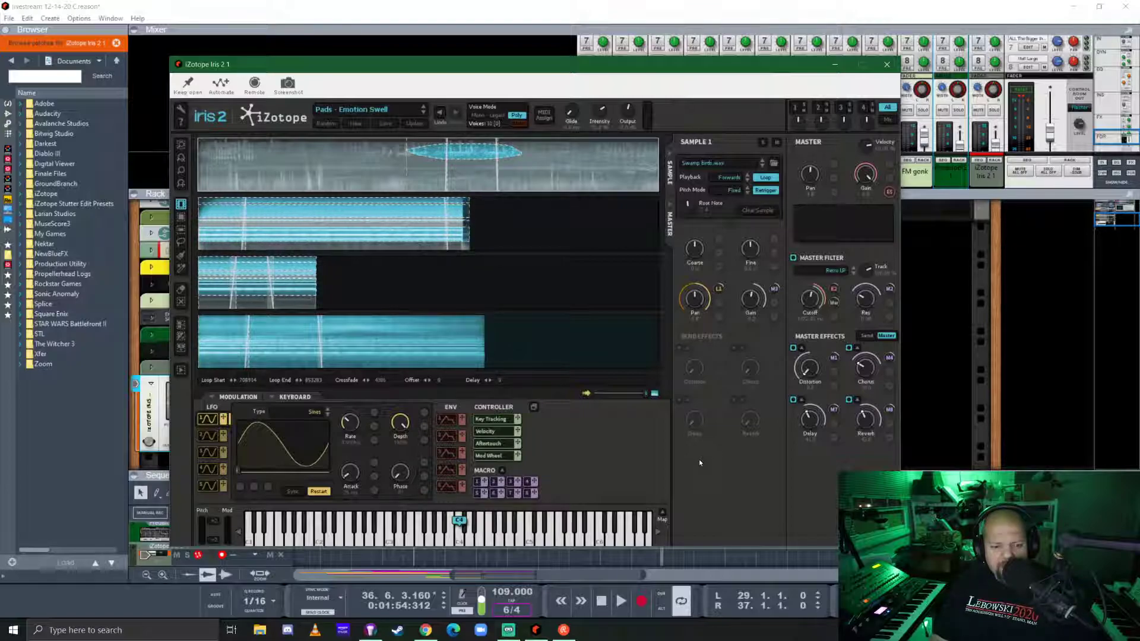
{"action": "left_click", "coordinate": [285, 398]}
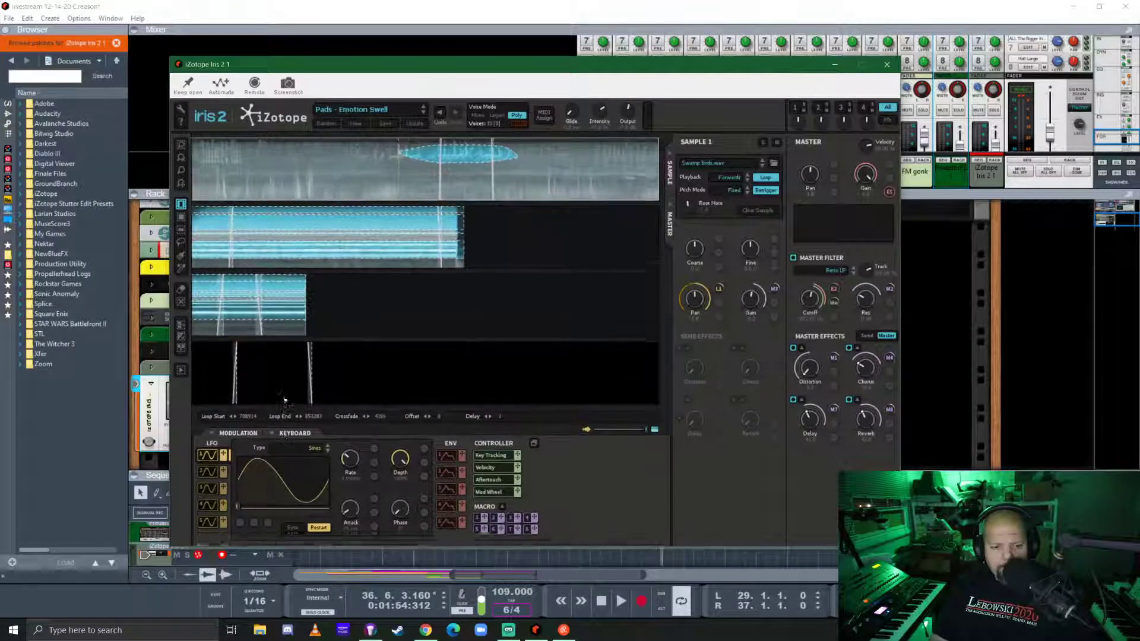
{"action": "left_click", "coordinate": [293, 443]}
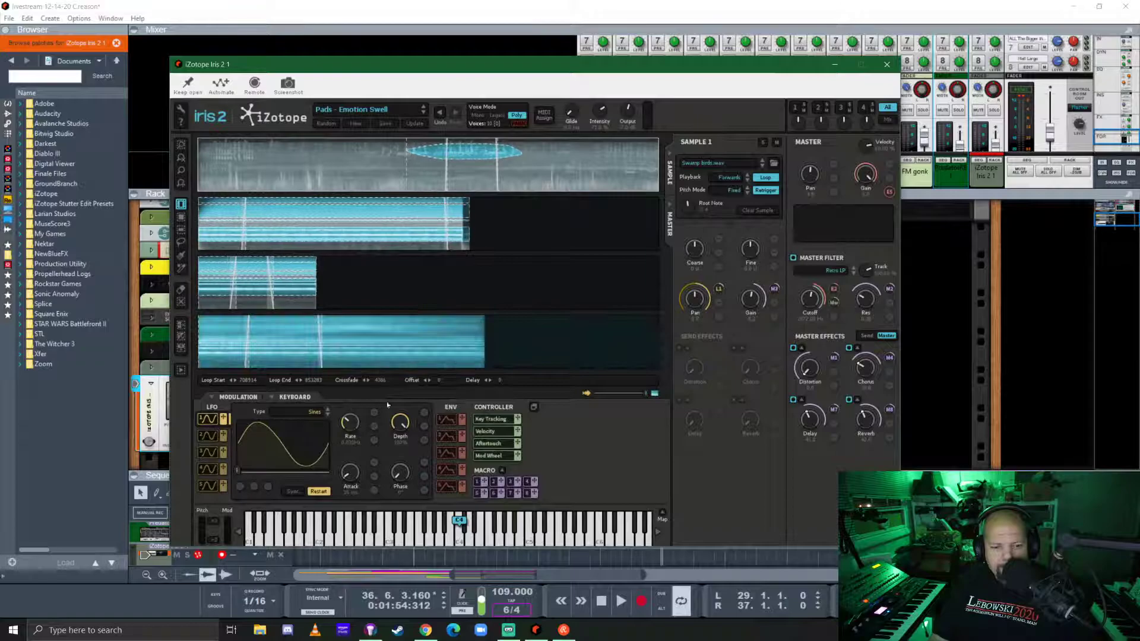
{"action": "left_click", "coordinate": [294, 397]}
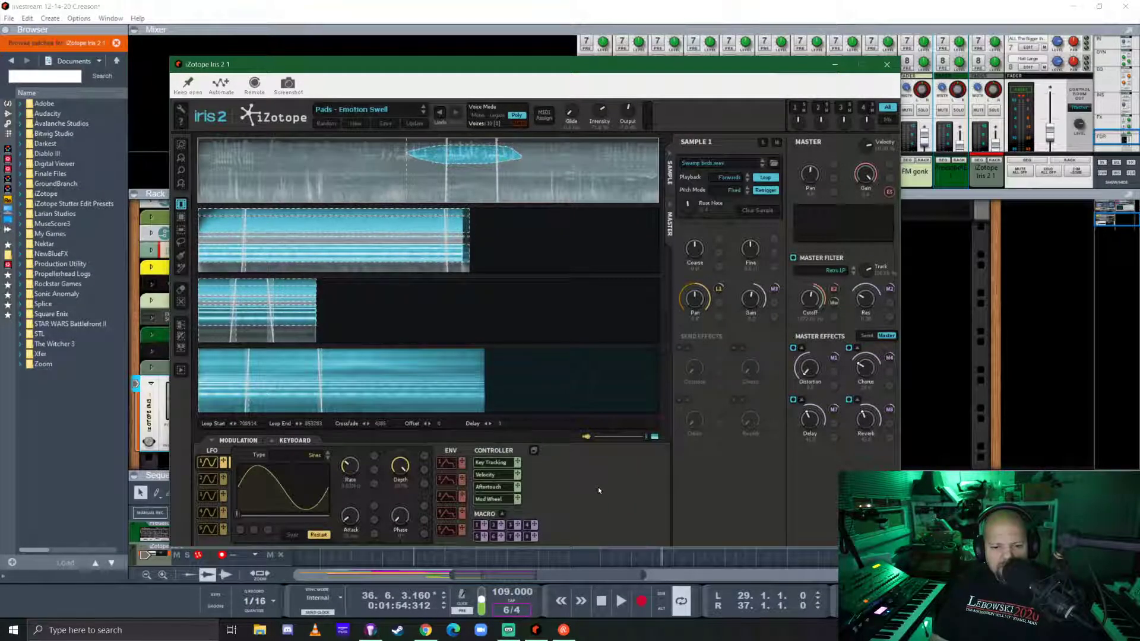
- Lengthen the release of the patch's first envelope and bow the second envelope's release curve outward
{"action": "left_click", "coordinate": [444, 464]}
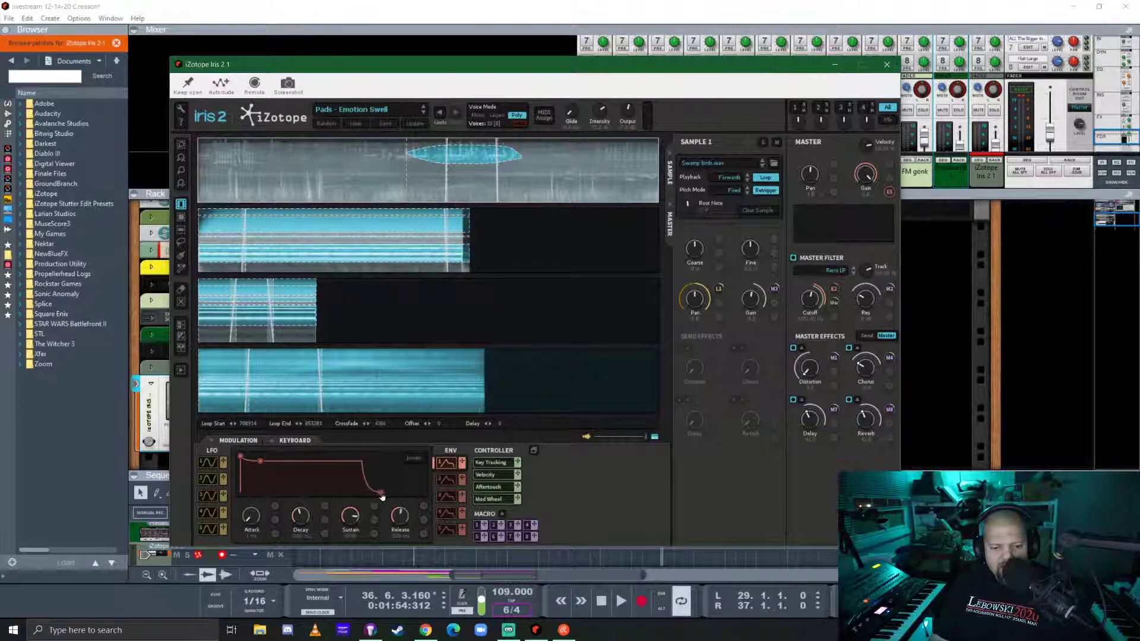
{"action": "left_click", "coordinate": [389, 496]}
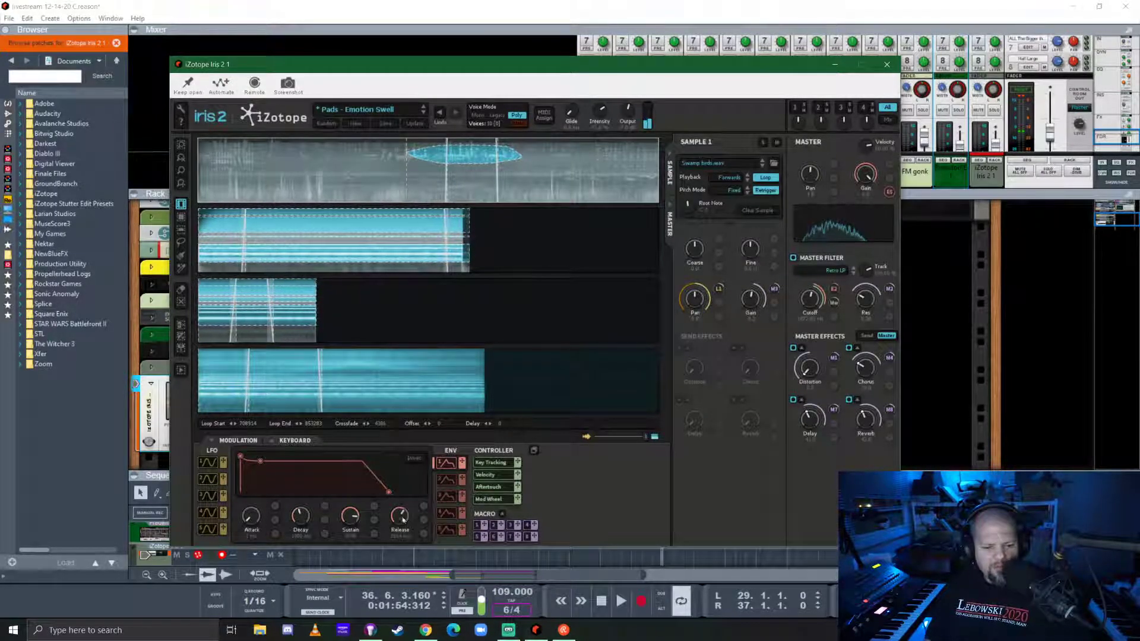
{"action": "left_click_drag", "start_coordinate": [403, 520], "coordinate": [404, 509]}
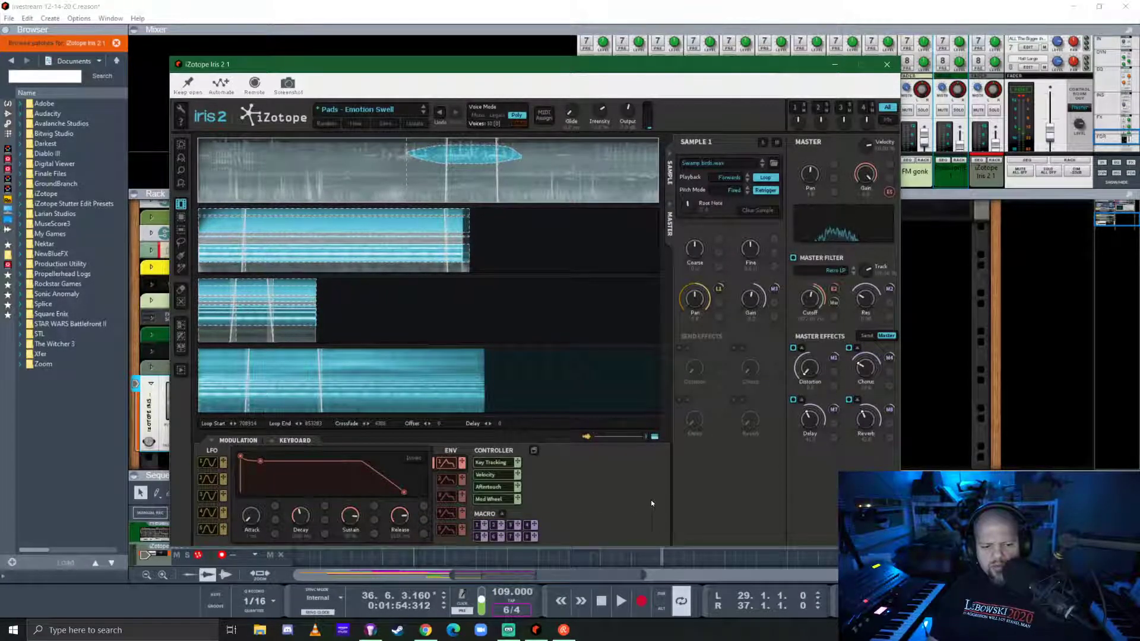
{"action": "left_click", "coordinate": [447, 480]}
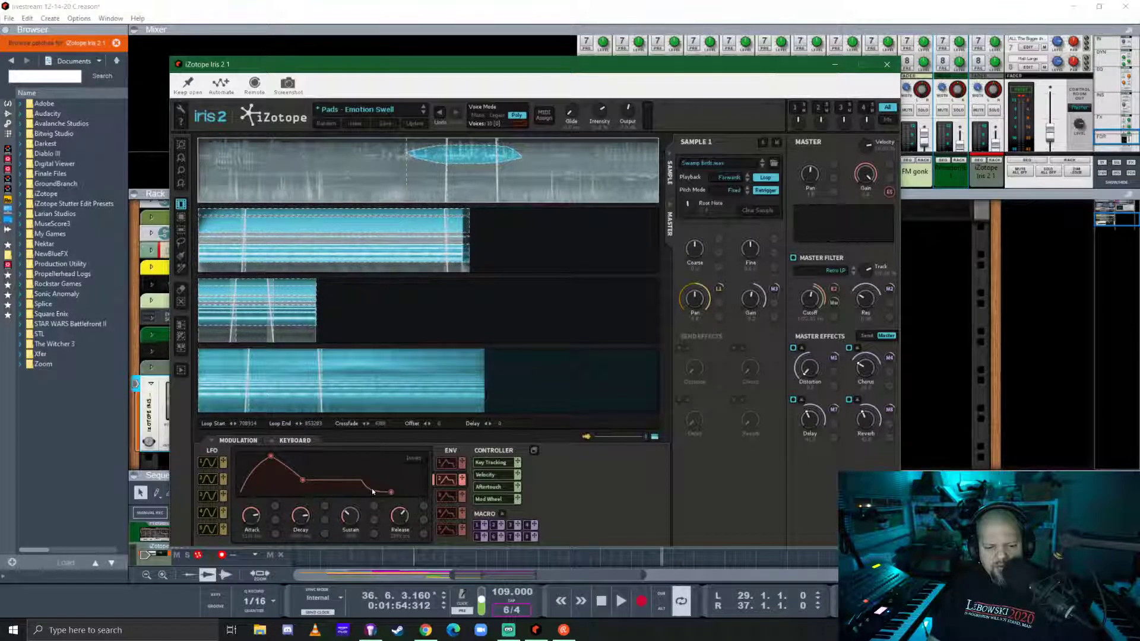
{"action": "left_click_drag", "start_coordinate": [371, 488], "coordinate": [383, 480]}
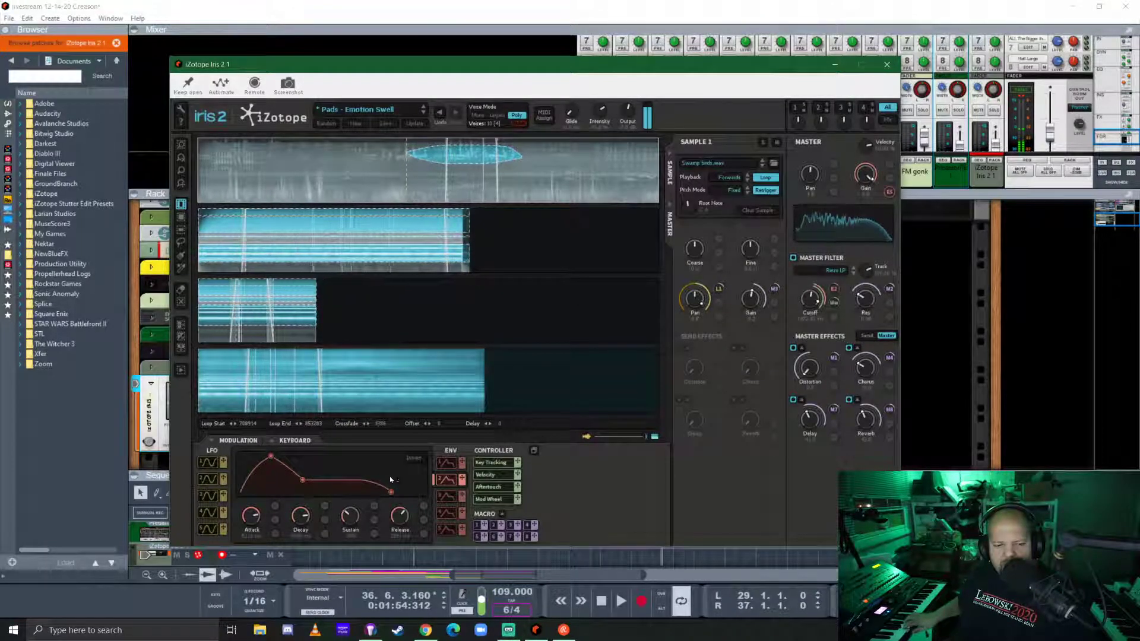
- Lengthen the release of the third and fifth envelopes and round both release curves outward
{"action": "left_click", "coordinate": [442, 500]}
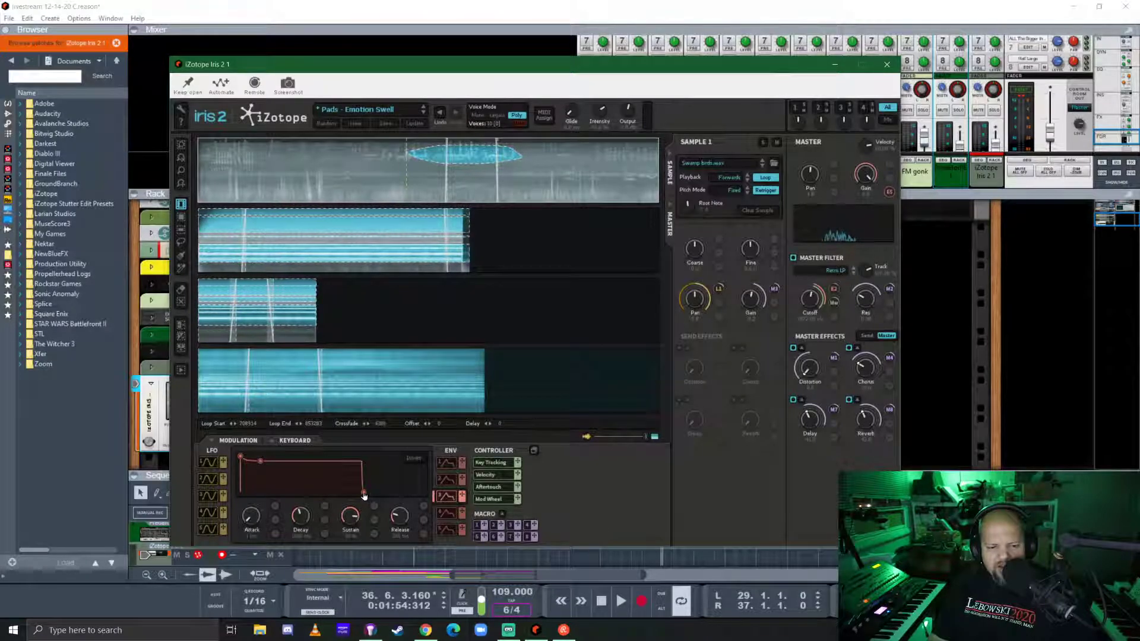
{"action": "left_click_drag", "start_coordinate": [364, 495], "coordinate": [400, 508]}
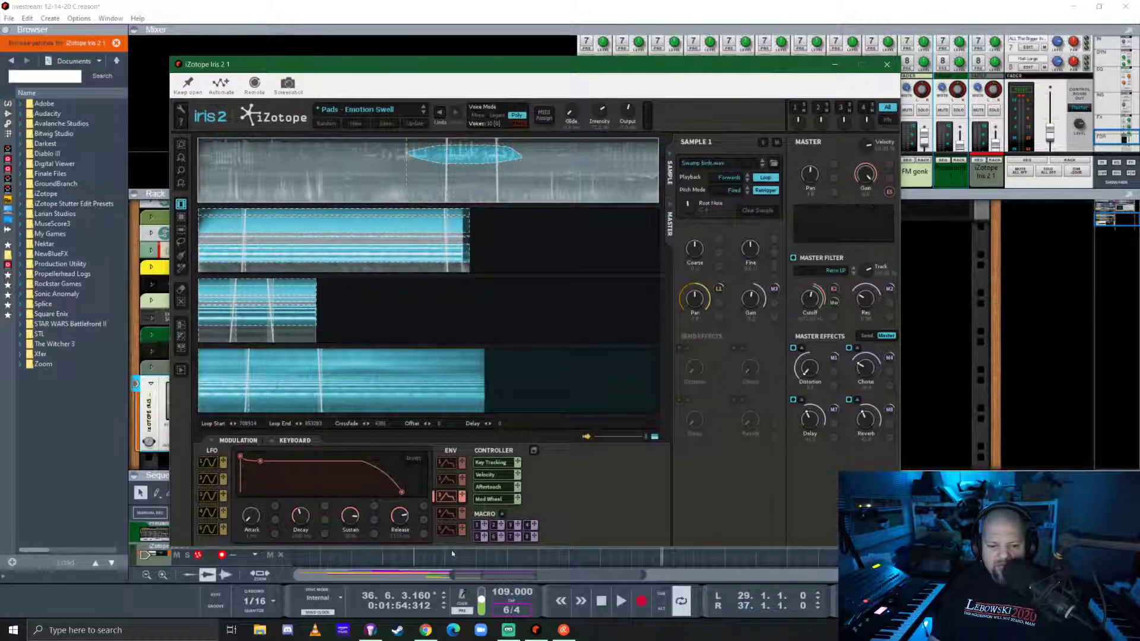
{"action": "left_click", "coordinate": [446, 529]}
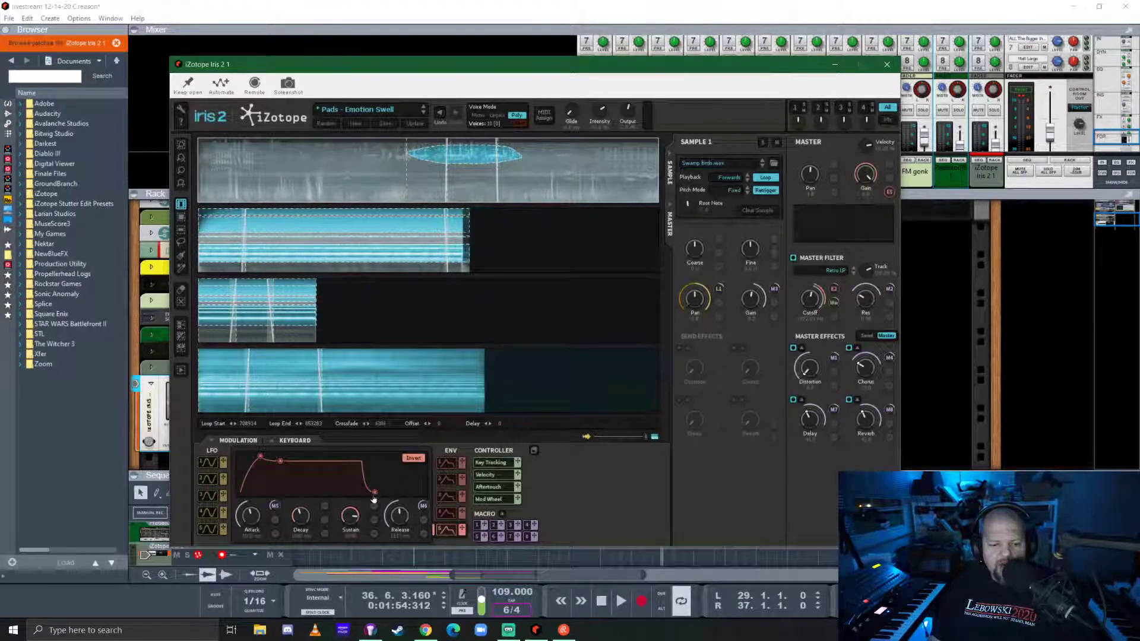
{"action": "left_click_drag", "start_coordinate": [375, 492], "coordinate": [407, 477]}
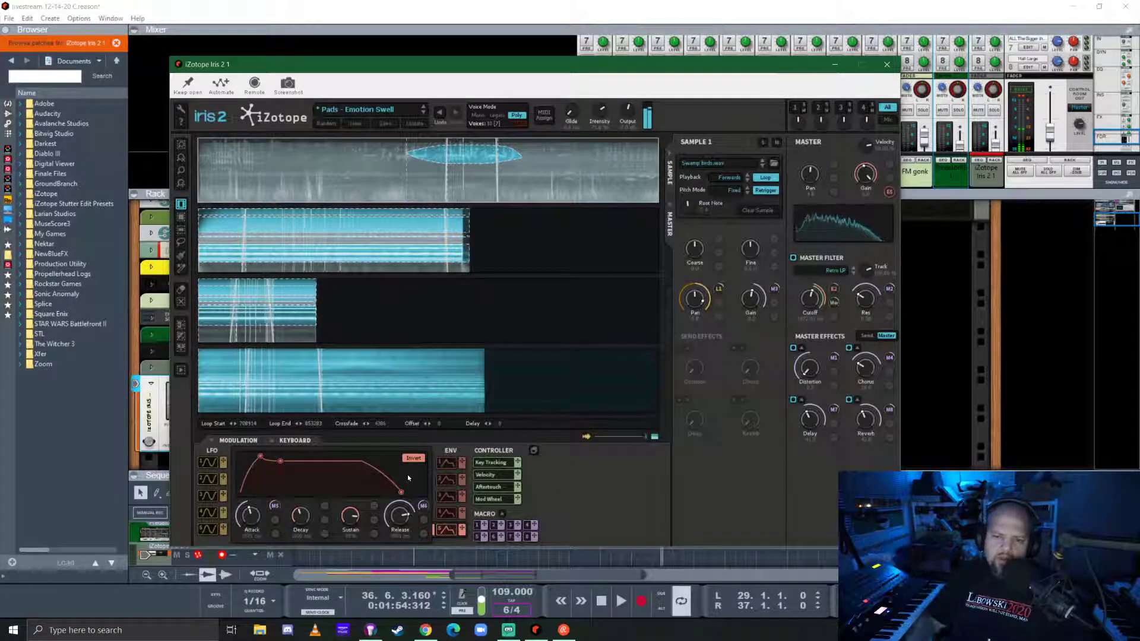
- Close the Iris 2 interface, fold its rack device and enlarge the sequencer to show the track list
{"action": "left_click", "coordinate": [887, 70]}
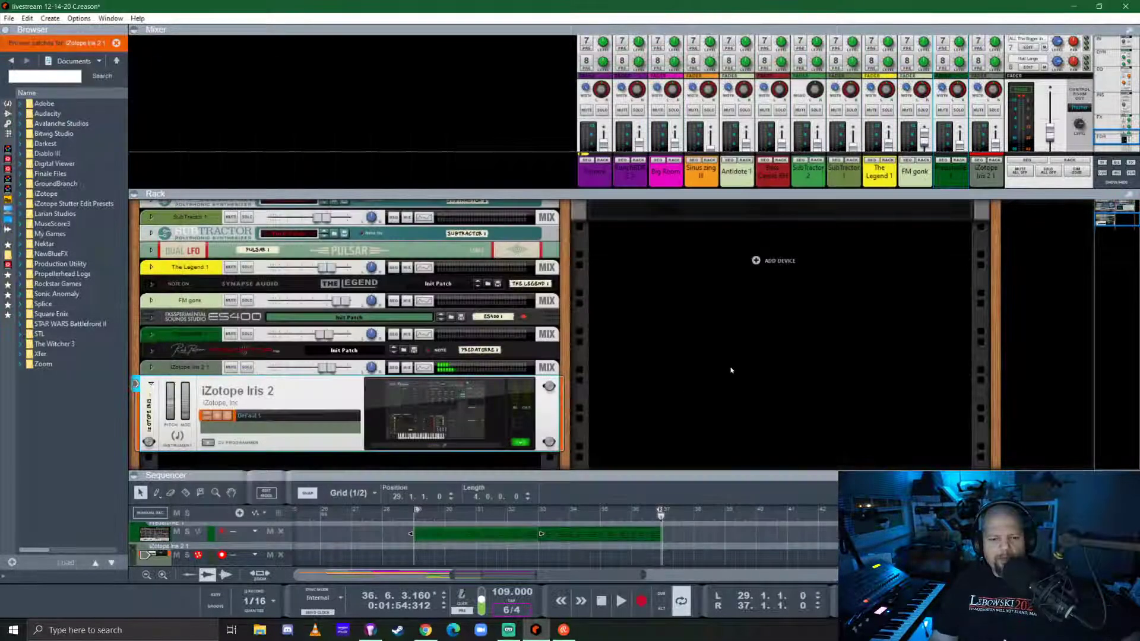
{"action": "left_click", "coordinate": [151, 384]}
{"action": "left_click_drag", "start_coordinate": [754, 474], "coordinate": [755, 268]}
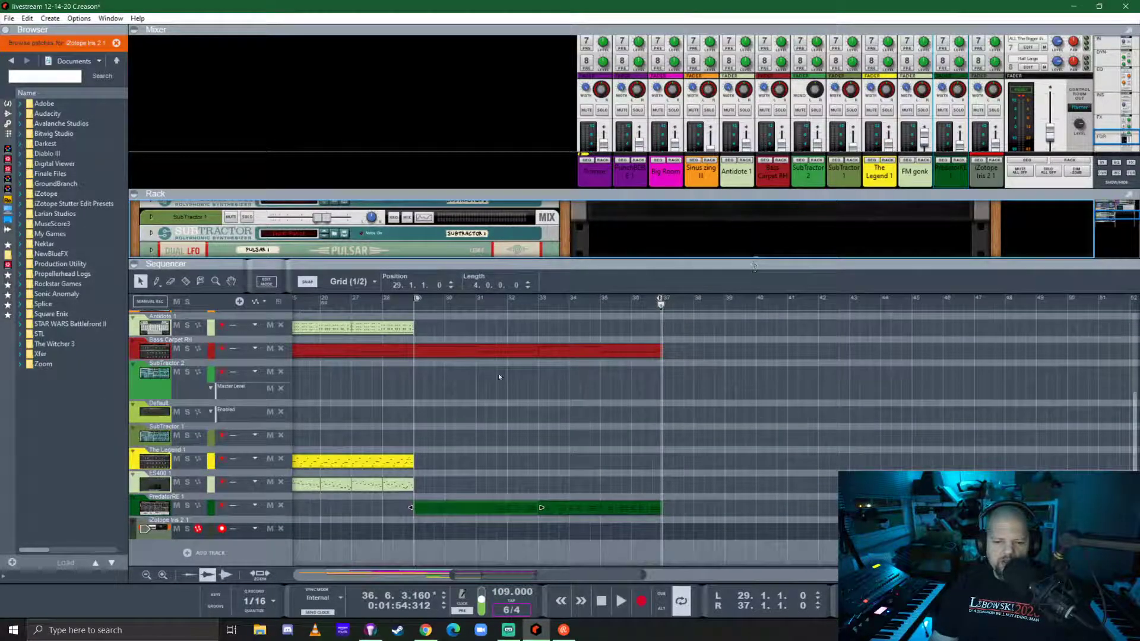
- Record the pad part on the iZotope Iris 2 track starting at bar 29, and stop playback at the end of the take
{"action": "left_click", "coordinate": [415, 309]}
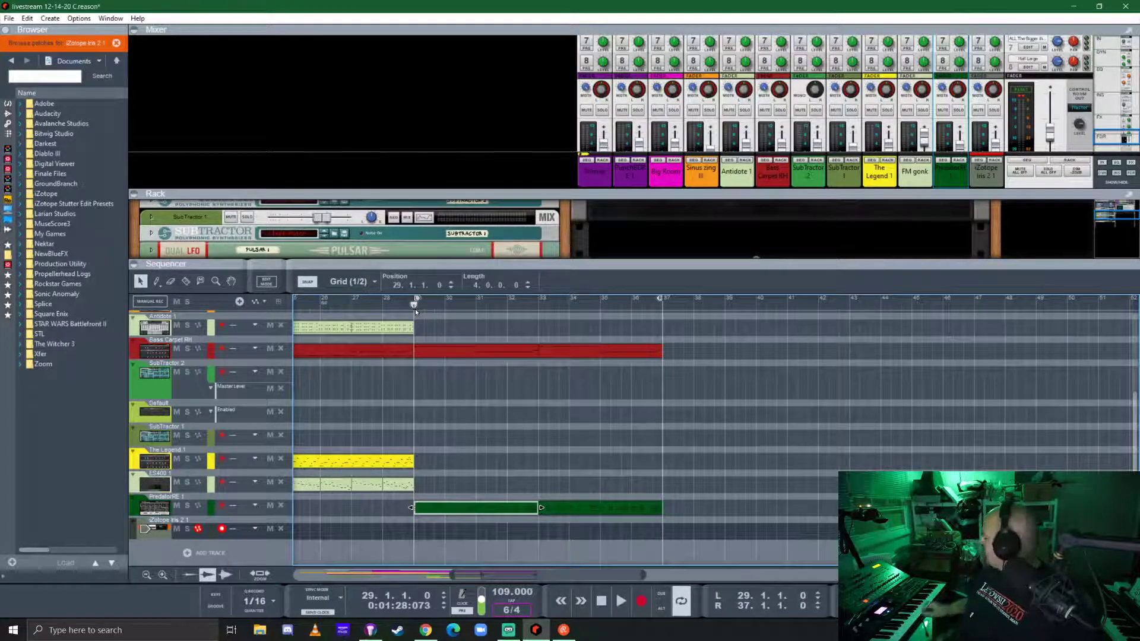
{"action": "key", "text": "ctrl+Return"}
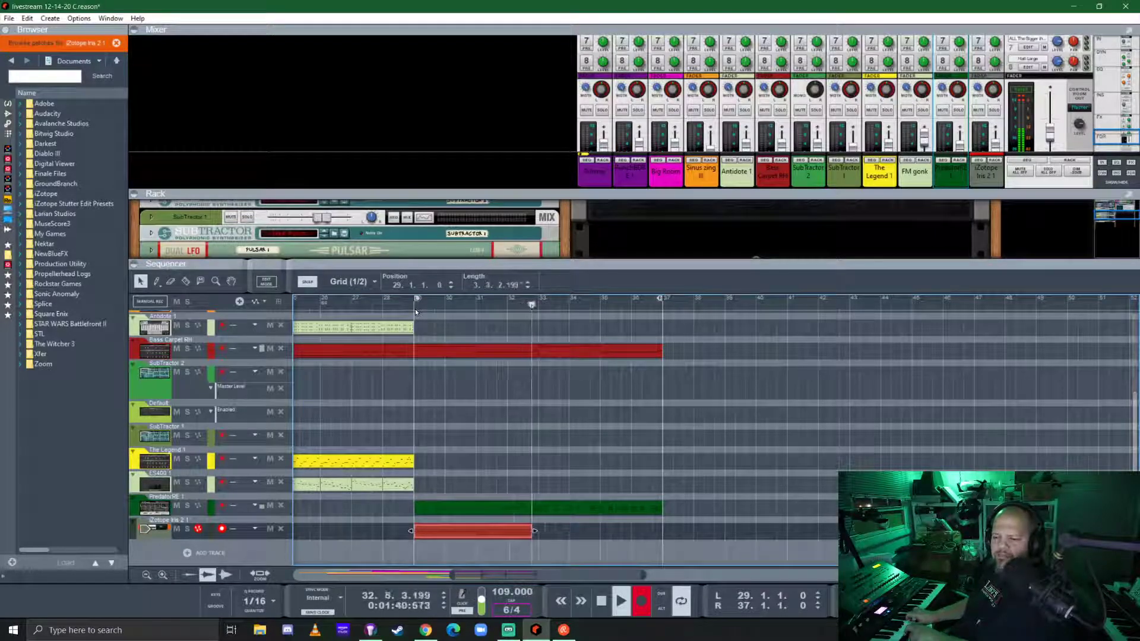
{"action": "key", "text": "KP_Multiply"}
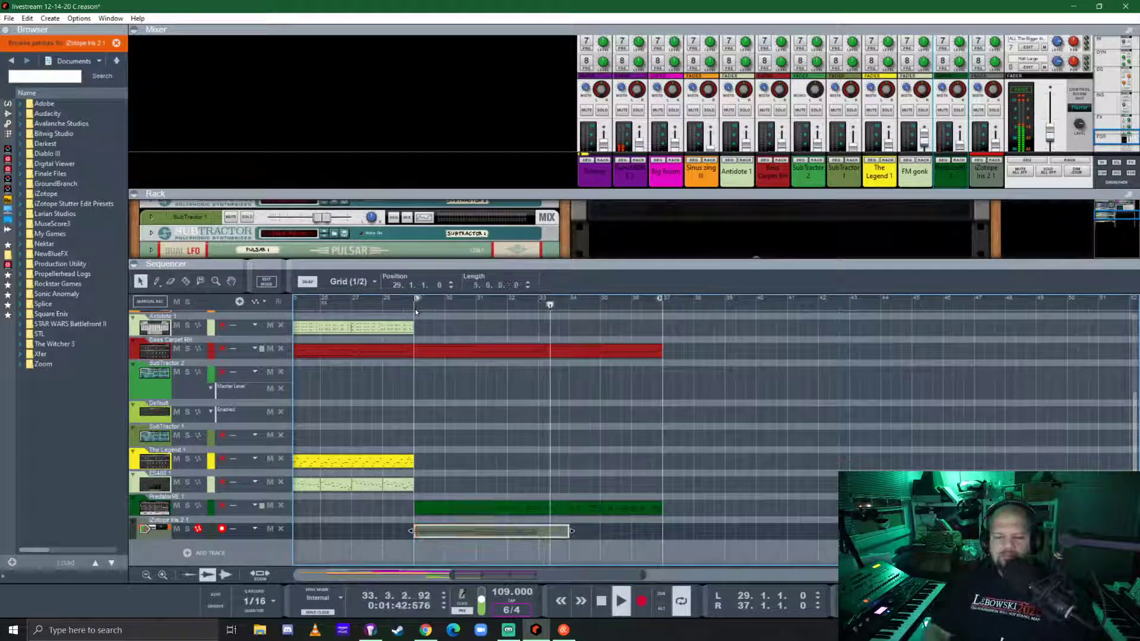
{"action": "key", "text": "space"}
- Trim the recorded Iris 2 clip to four bars, duplicate it at bar 33 and play the loop from bar 29
{"action": "left_click_drag", "start_coordinate": [572, 530], "coordinate": [596, 541]}
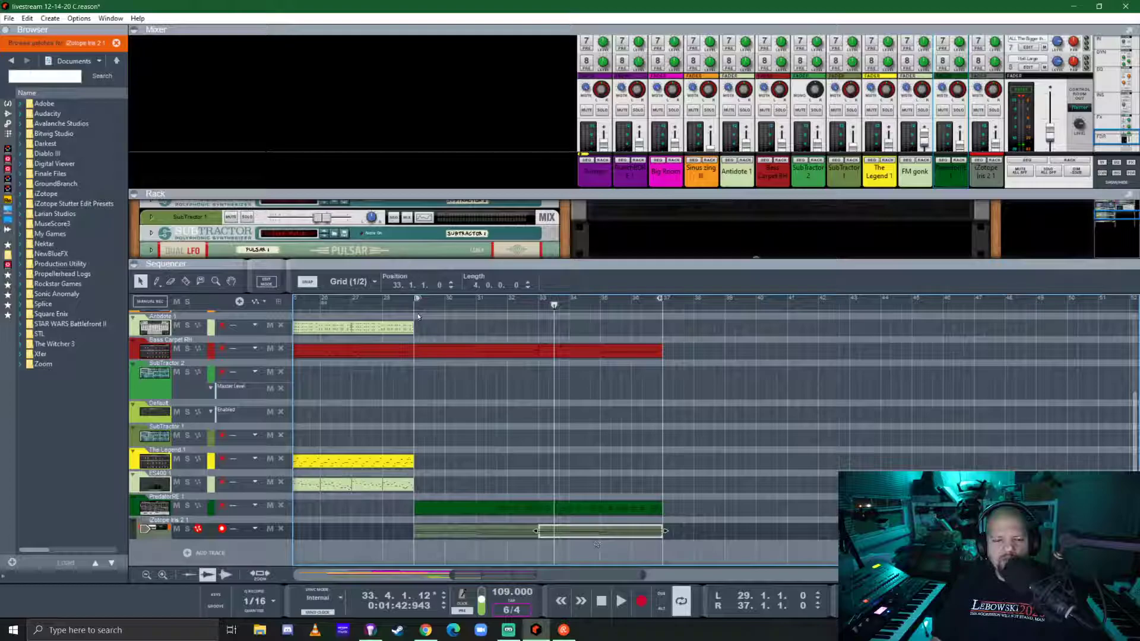
{"action": "key", "text": "KP_1"}
{"action": "key", "text": "space"}
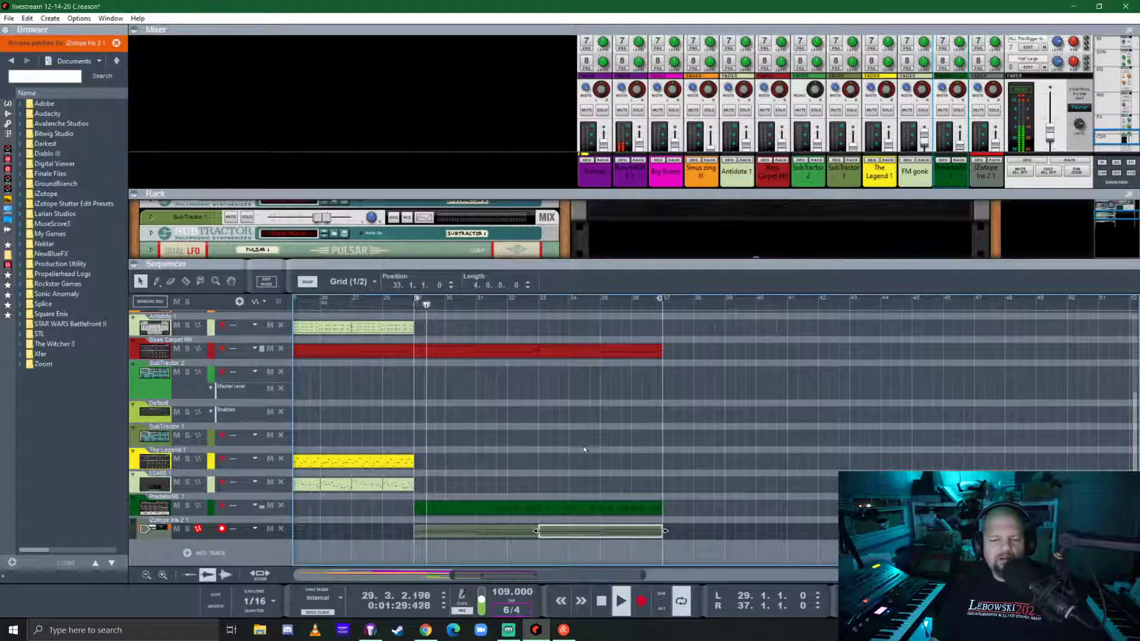
{"action": "scroll", "coordinate": [479, 458], "scroll_direction": "down", "scroll_amount": 2}
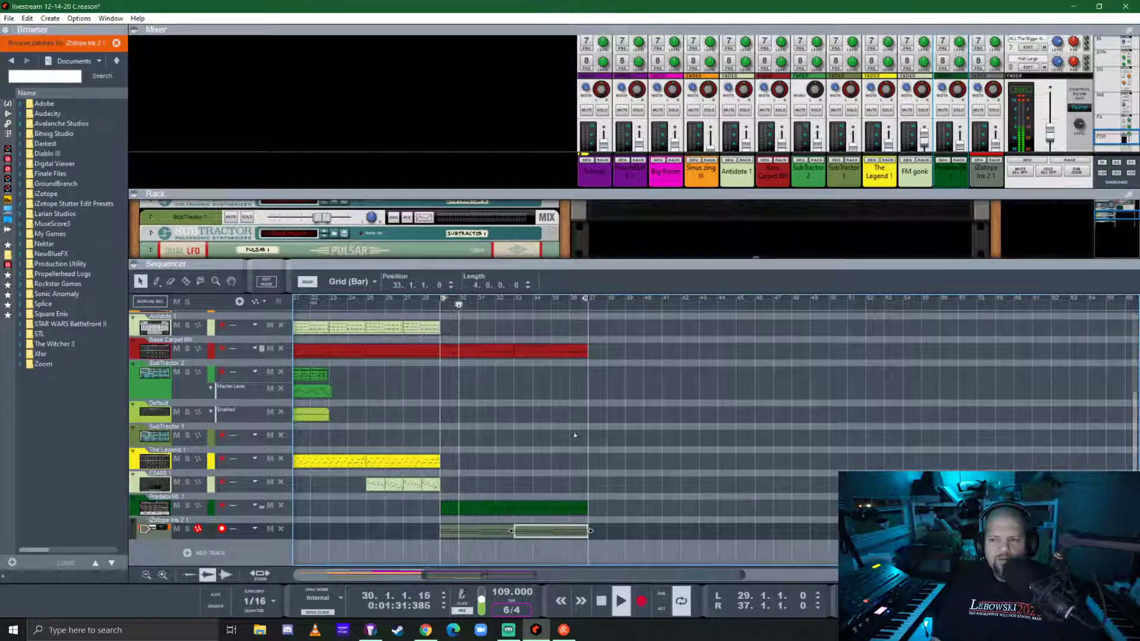
{"action": "scroll", "coordinate": [629, 440], "scroll_direction": "up", "scroll_amount": 2}
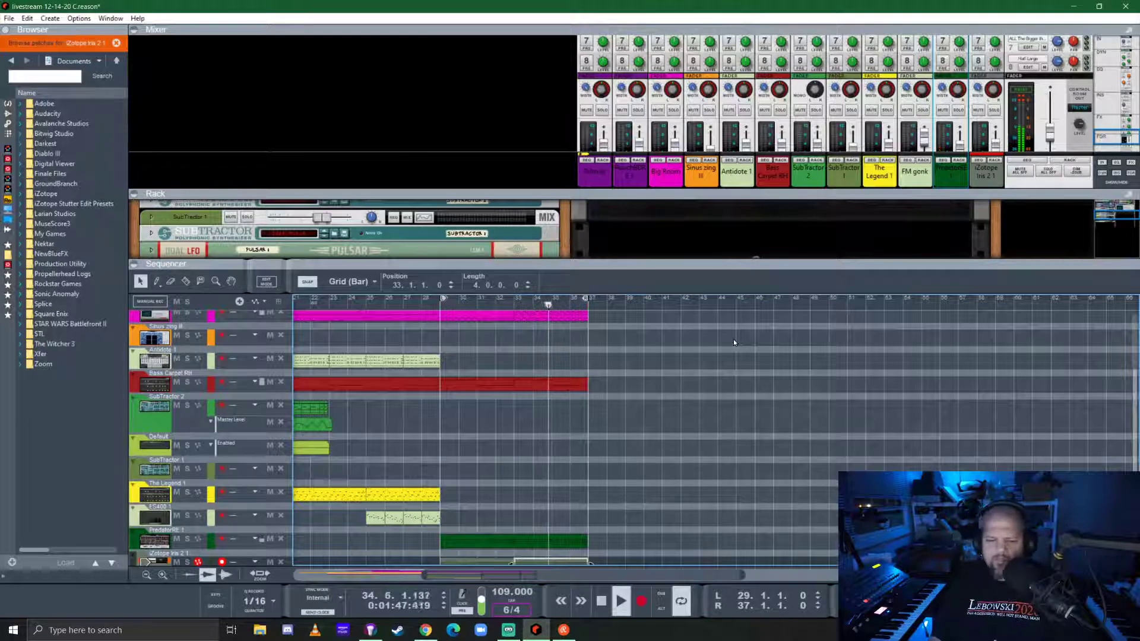
- Enlarge the sequencer, solo the iZotope Iris 2 track, and return to bar 29 with the rack in view
{"action": "left_click_drag", "start_coordinate": [724, 260], "coordinate": [724, 192]}
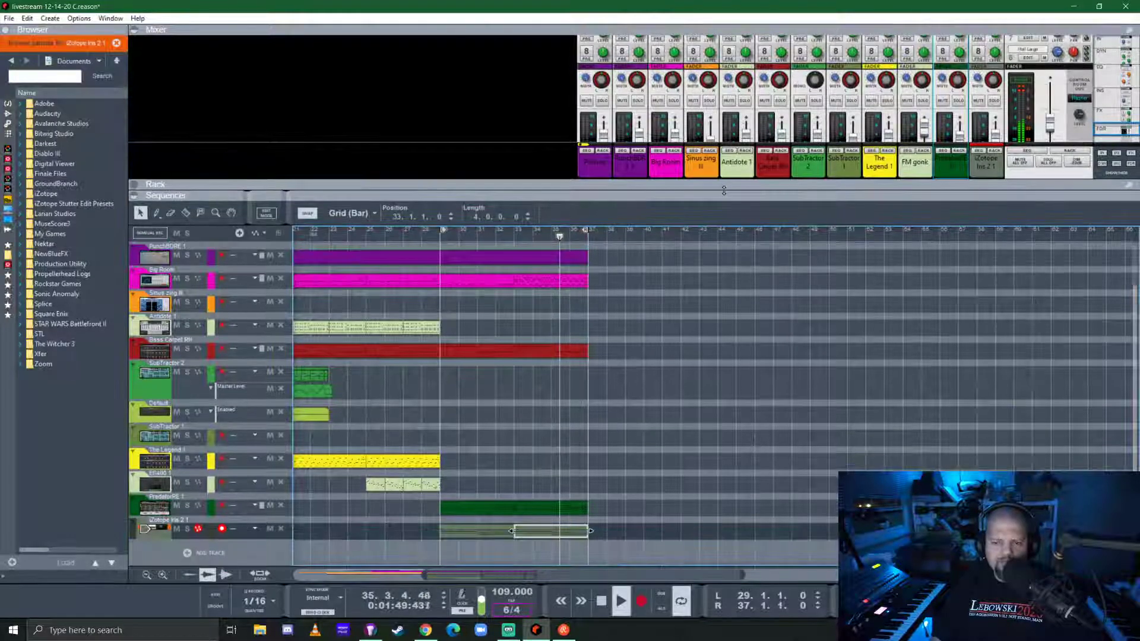
{"action": "left_click", "coordinate": [187, 529]}
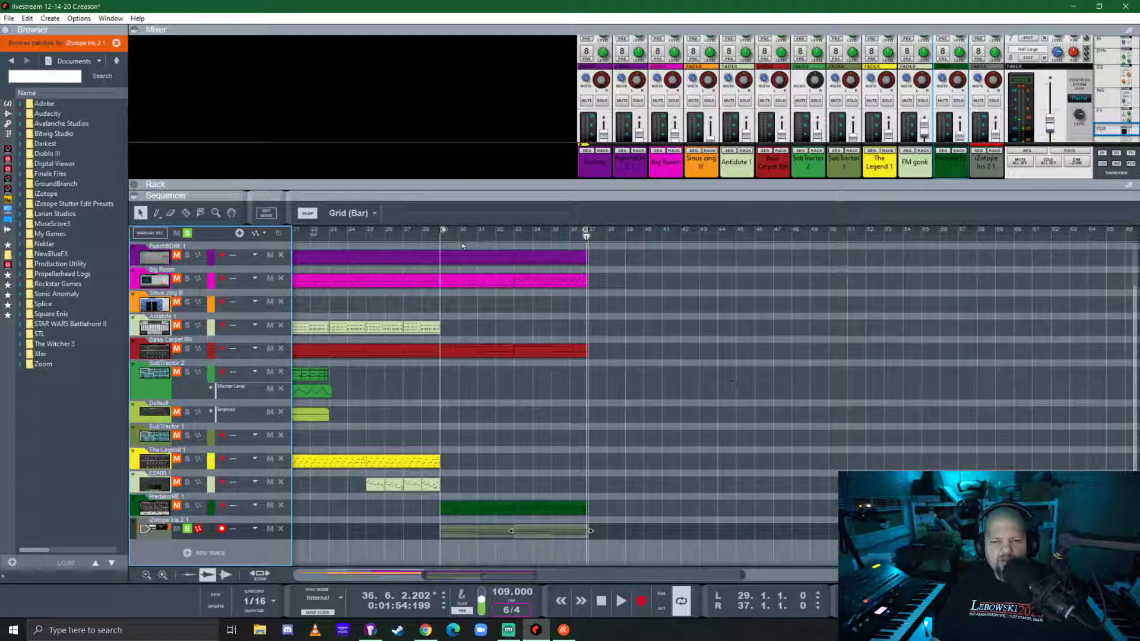
{"action": "left_click", "coordinate": [441, 237]}
{"action": "key", "text": "F6"}
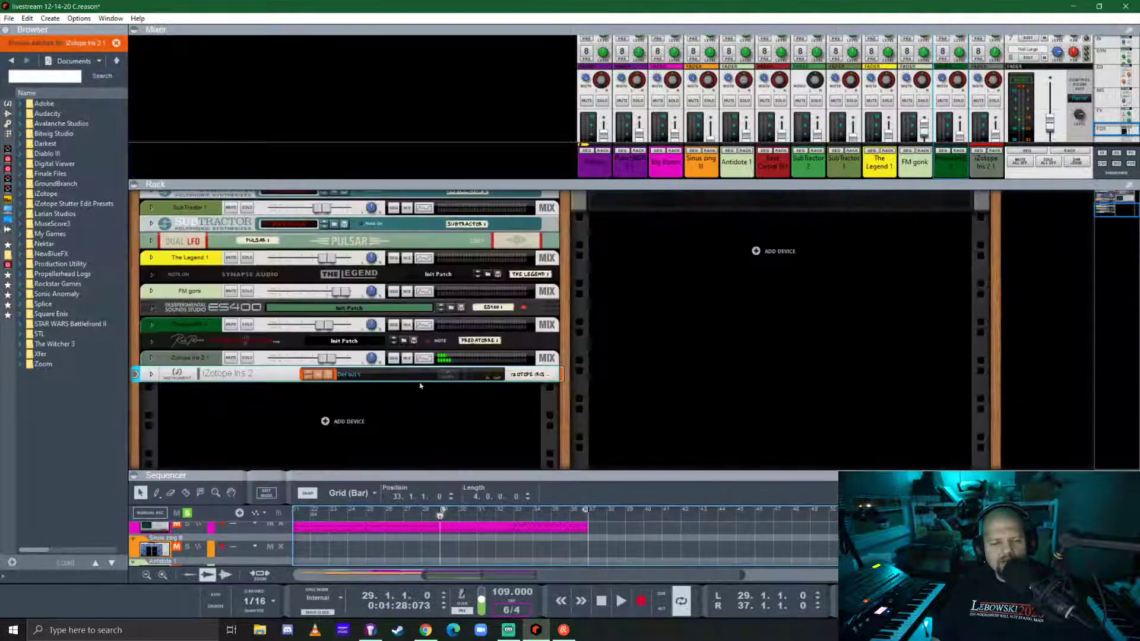
- Browse the instruments and add an SKP Sound Design Aura-7 Cinematic Atmosphere below the Iris 2 device, with its new track in view
{"action": "left_click", "coordinate": [7, 104]}
{"action": "scroll", "coordinate": [73, 325], "scroll_direction": "down", "scroll_amount": 10}
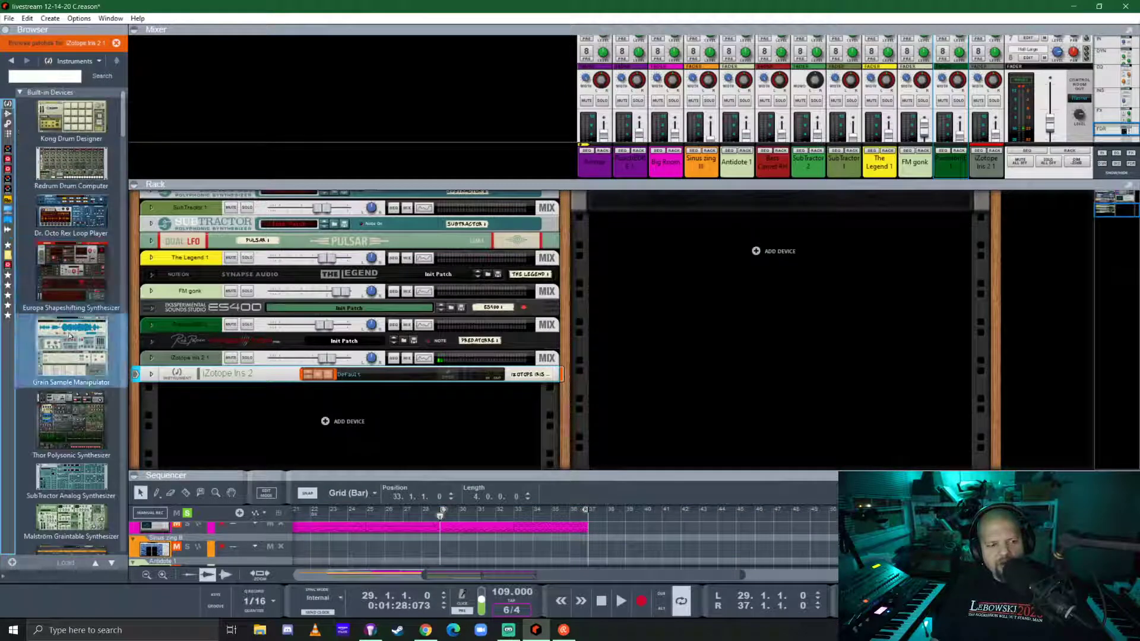
{"action": "scroll", "coordinate": [73, 326], "scroll_direction": "up", "scroll_amount": 8}
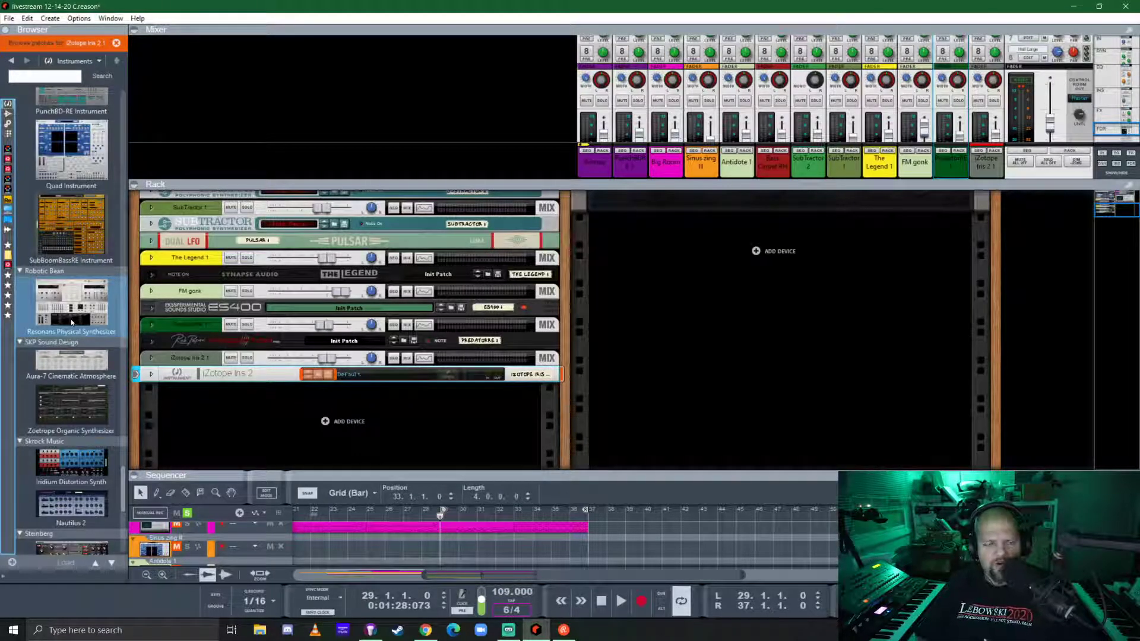
{"action": "left_click_drag", "start_coordinate": [89, 361], "coordinate": [326, 405]}
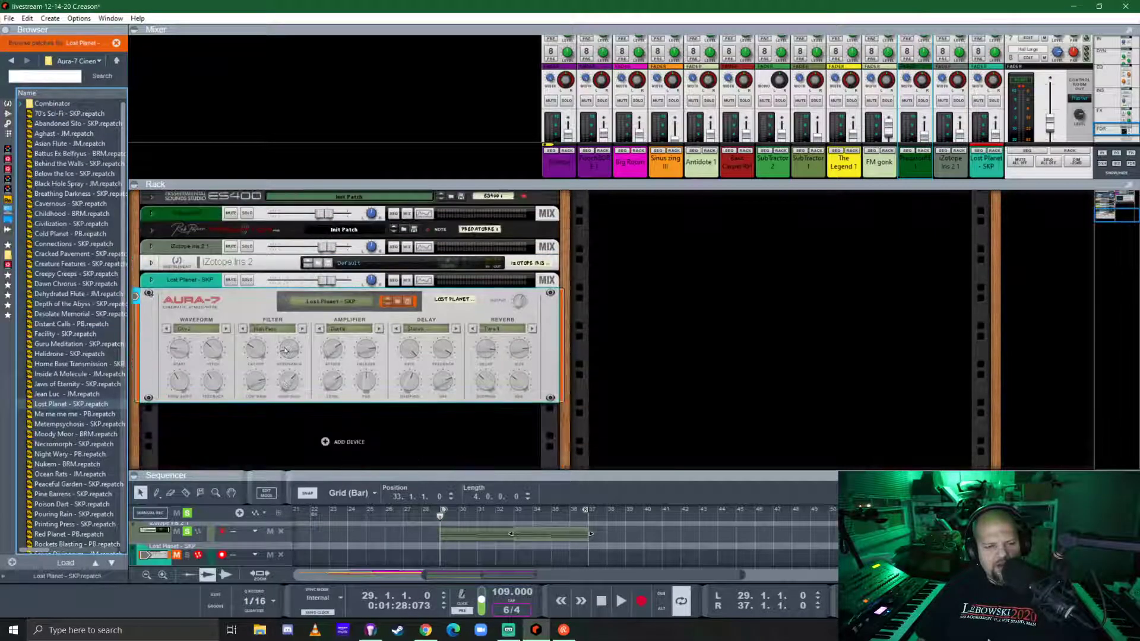
{"action": "left_click", "coordinate": [250, 308]}
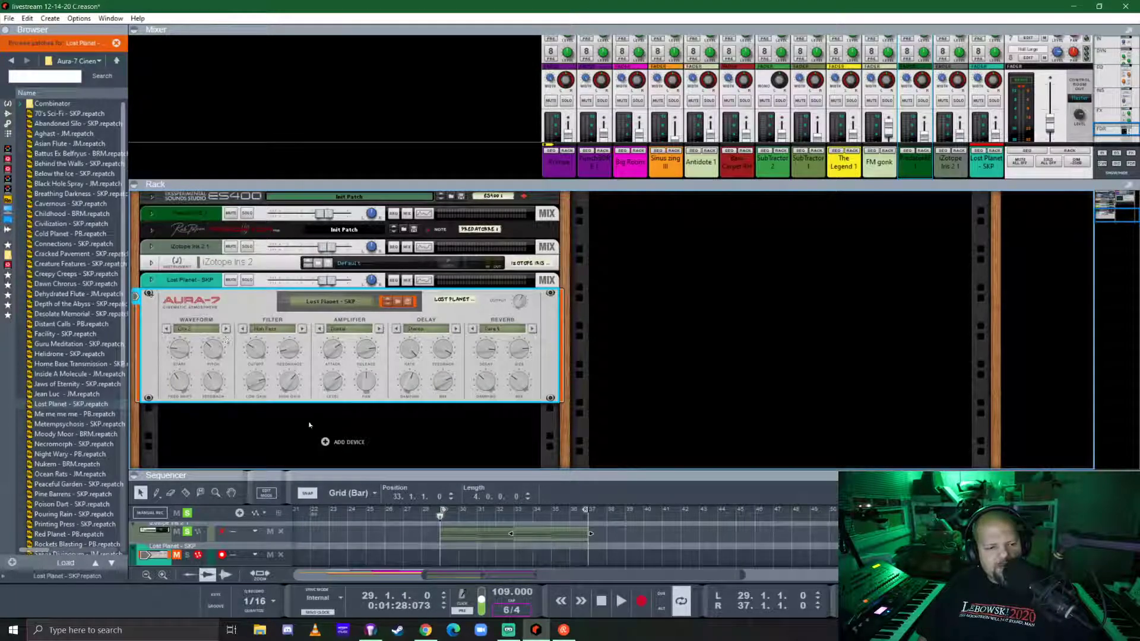
{"action": "left_click_drag", "start_coordinate": [380, 475], "coordinate": [380, 415]}
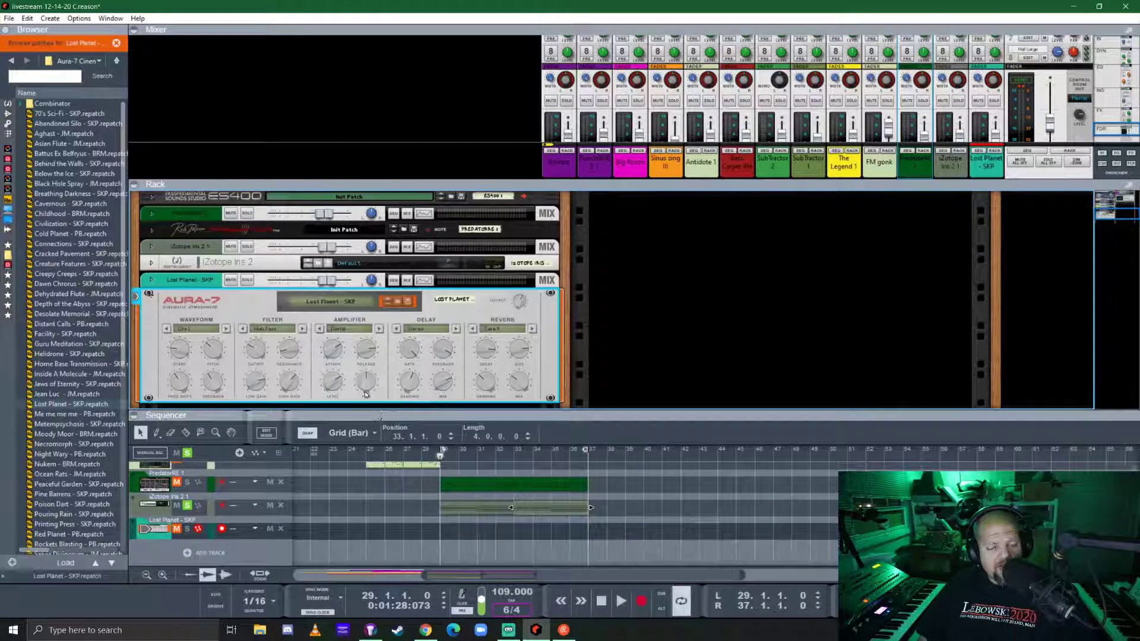
{"action": "scroll", "coordinate": [298, 325], "scroll_direction": "down", "scroll_amount": 2}
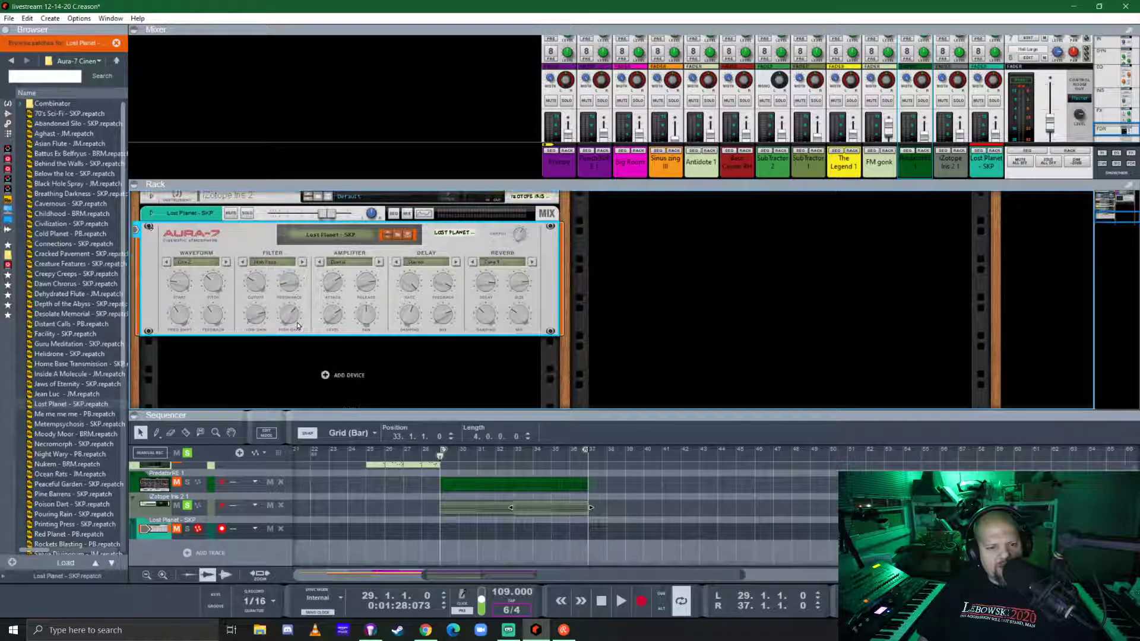
- Look through the Aura-7 waveforms and patch list, and load the Peaceful Garden - SKP patch
{"action": "left_click", "coordinate": [189, 262]}
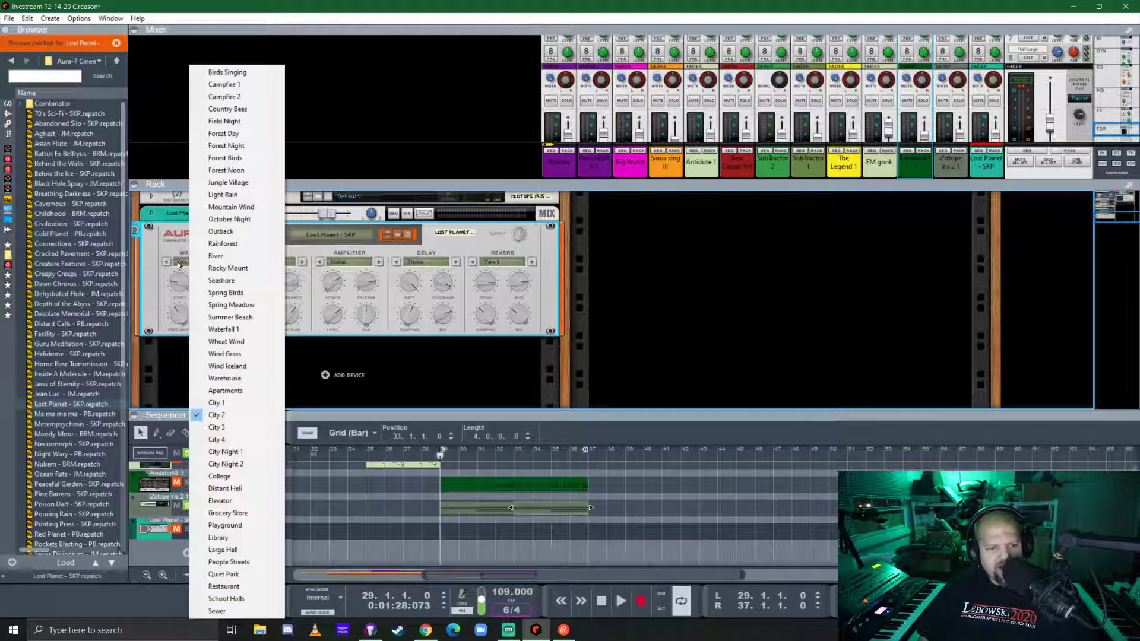
{"action": "left_click", "coordinate": [176, 250]}
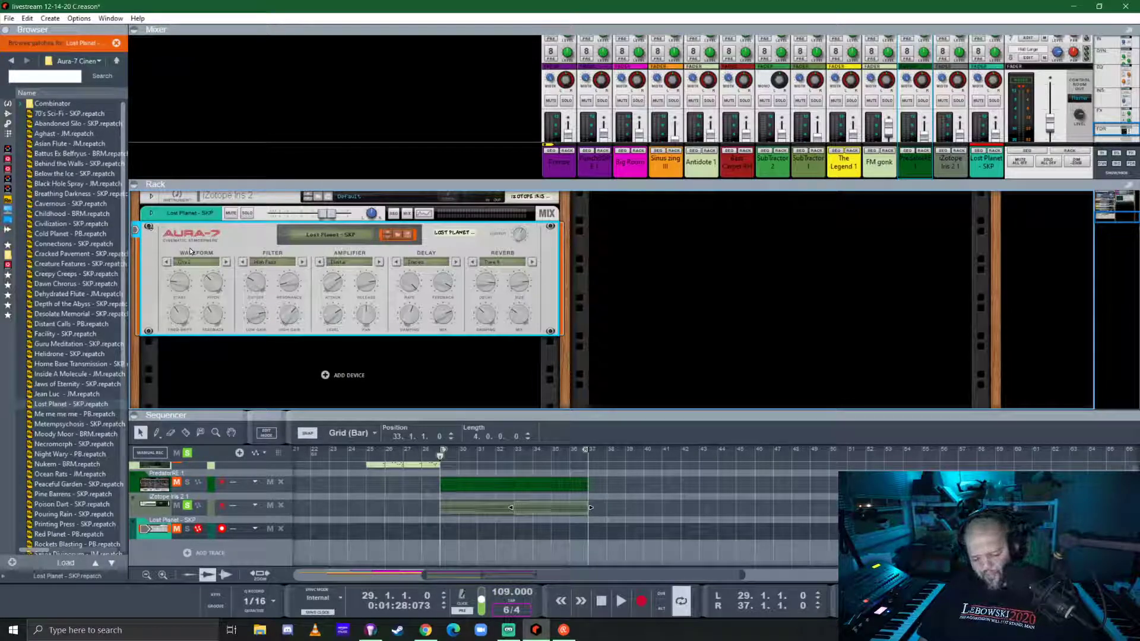
{"action": "left_click", "coordinate": [90, 304]}
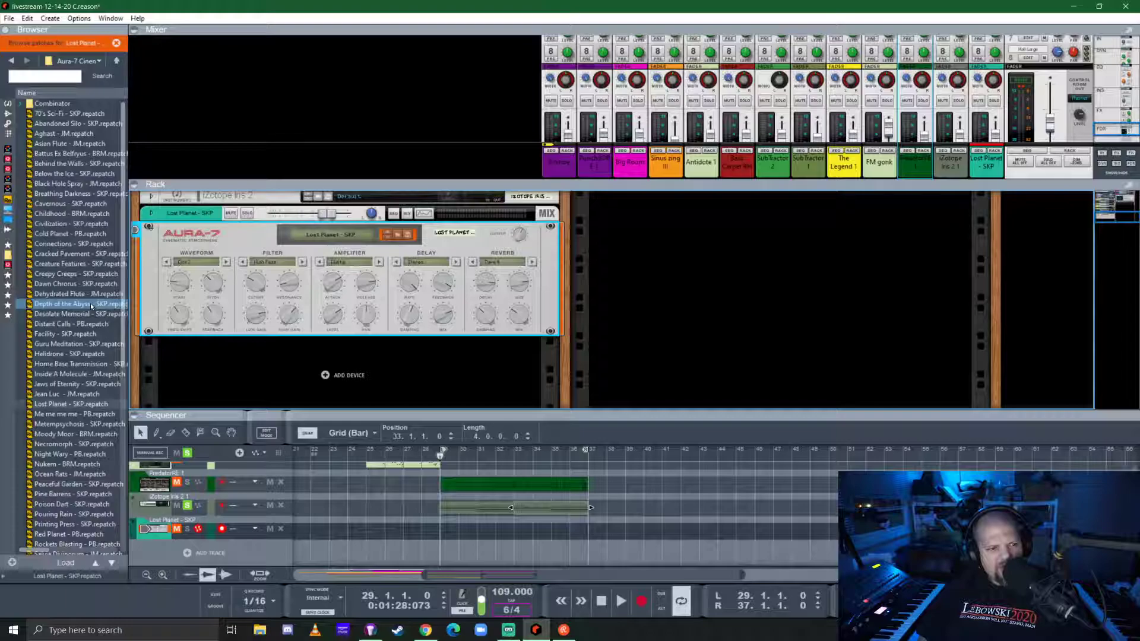
{"action": "scroll", "coordinate": [90, 302], "scroll_direction": "down", "scroll_amount": 5}
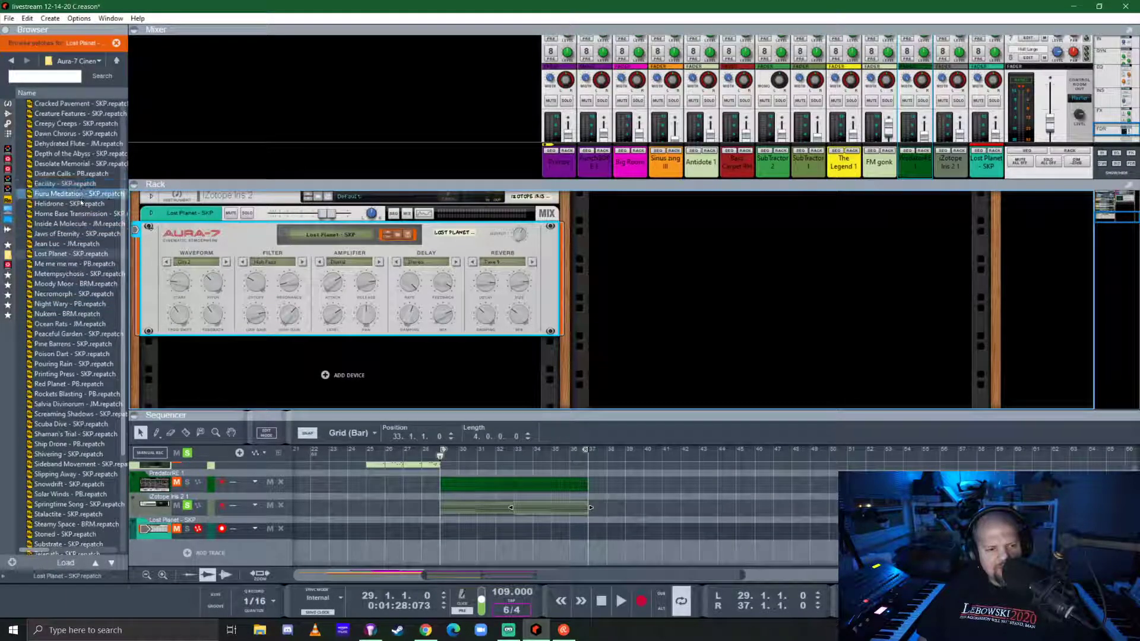
{"action": "left_click", "coordinate": [76, 334]}
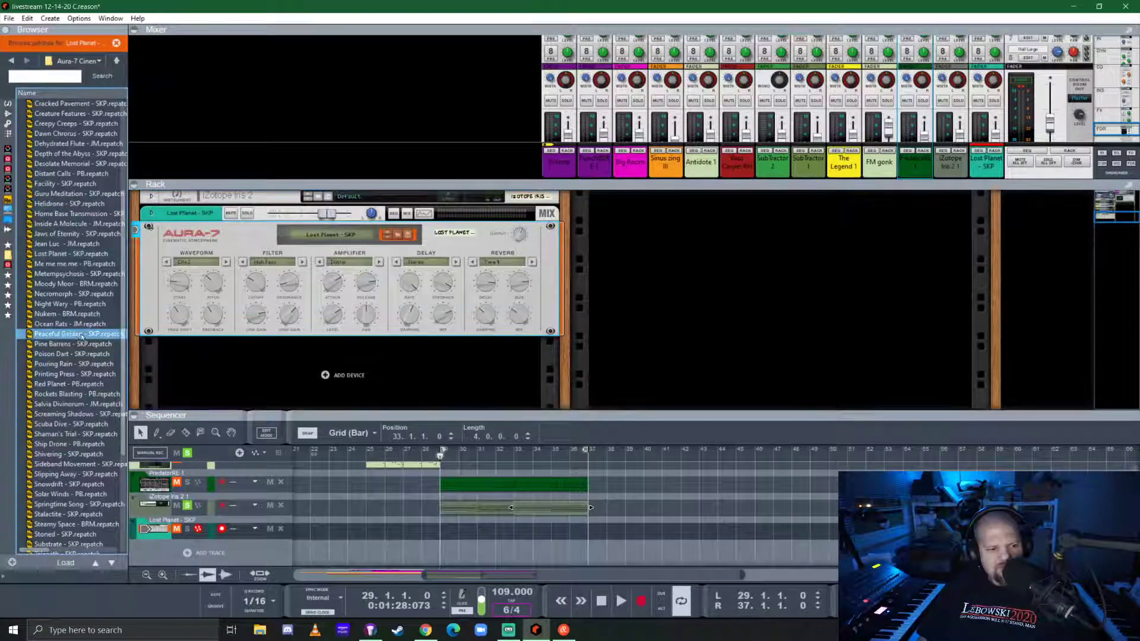
{"action": "mouse_move", "coordinate": [289, 318]}
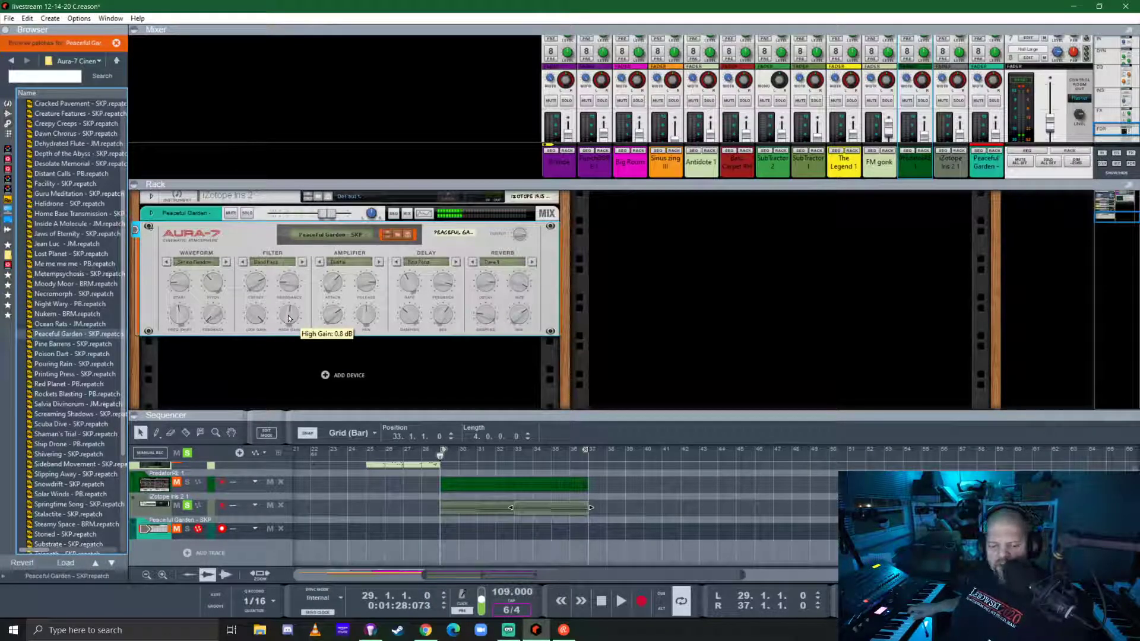
- Record an Aura-7 part from bar 29 and lengthen its clip to eight bars
{"action": "key", "text": "ctrl+Return"}
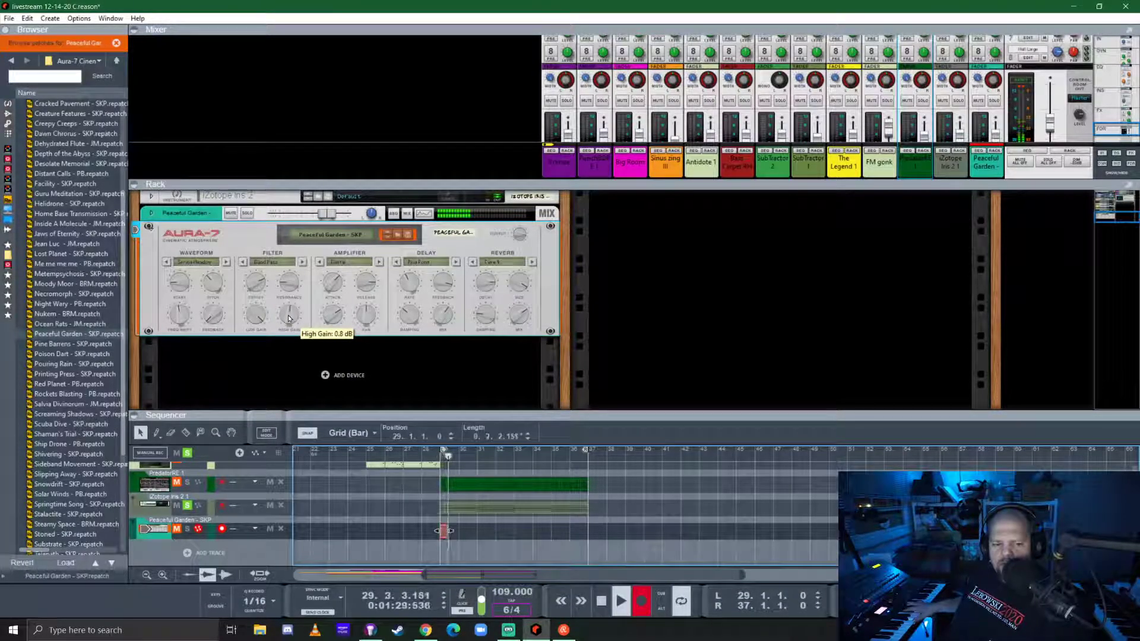
{"action": "key", "text": "space"}
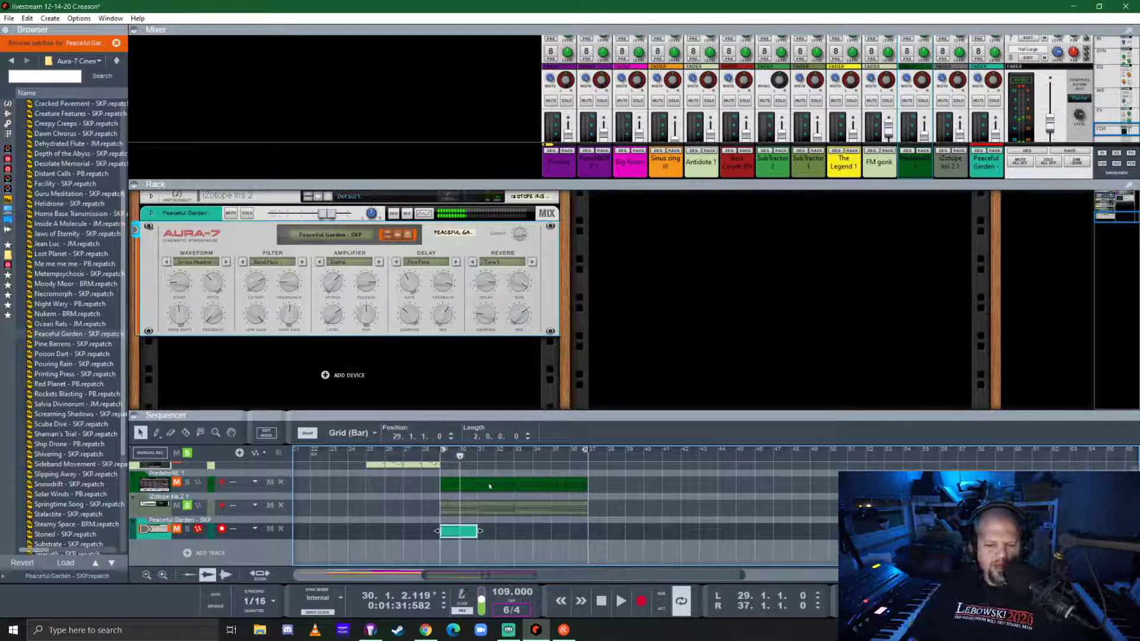
{"action": "left_click_drag", "start_coordinate": [499, 414], "coordinate": [498, 280]}
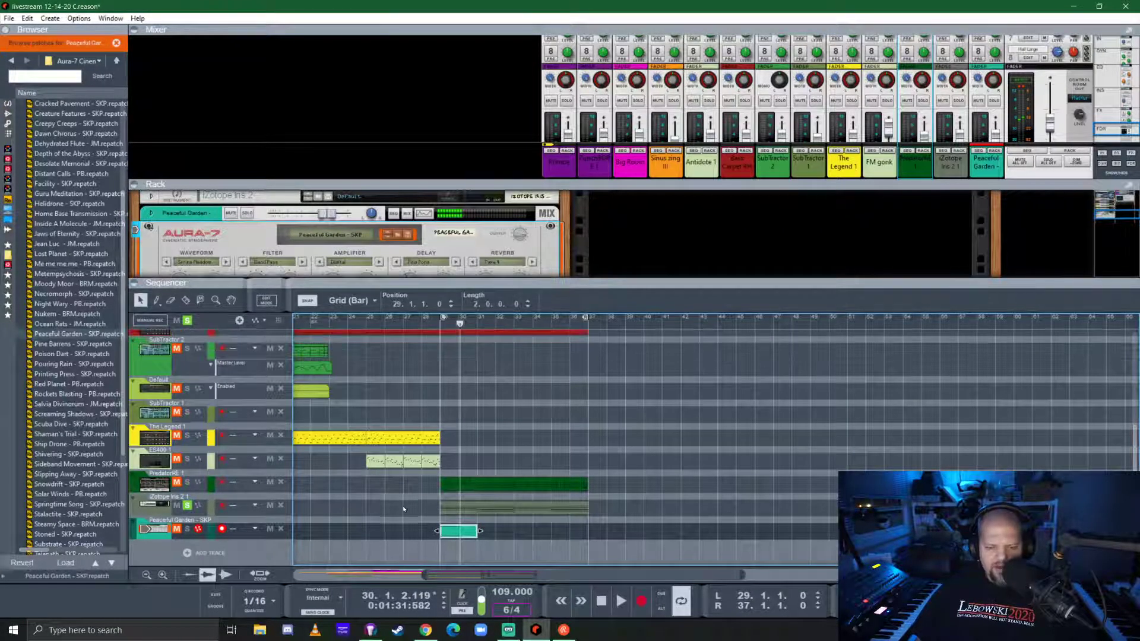
{"action": "scroll", "coordinate": [638, 557], "scroll_direction": "up", "scroll_amount": 3}
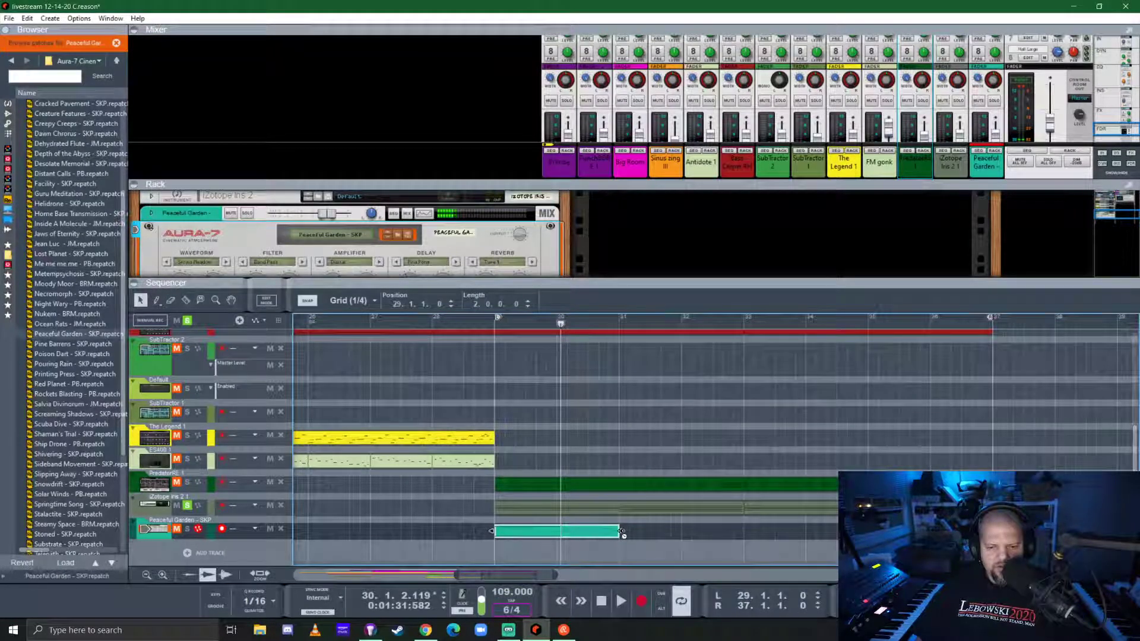
{"action": "left_click_drag", "start_coordinate": [621, 531], "coordinate": [658, 533]}
{"action": "scroll", "coordinate": [493, 539], "scroll_direction": "down", "scroll_amount": 3}
{"action": "scroll", "coordinate": [490, 525], "scroll_direction": "down", "scroll_amount": 1}
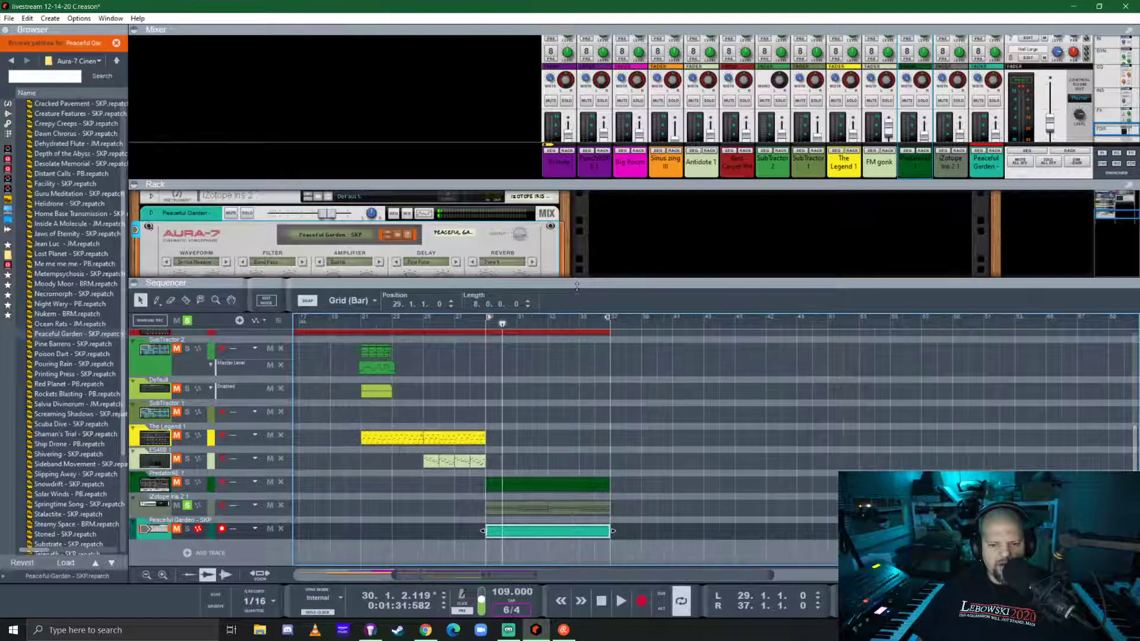
- Solo the Aura-7 mix channel in the rack and play its clip from bar 29
{"action": "left_click_drag", "start_coordinate": [577, 287], "coordinate": [586, 380]}
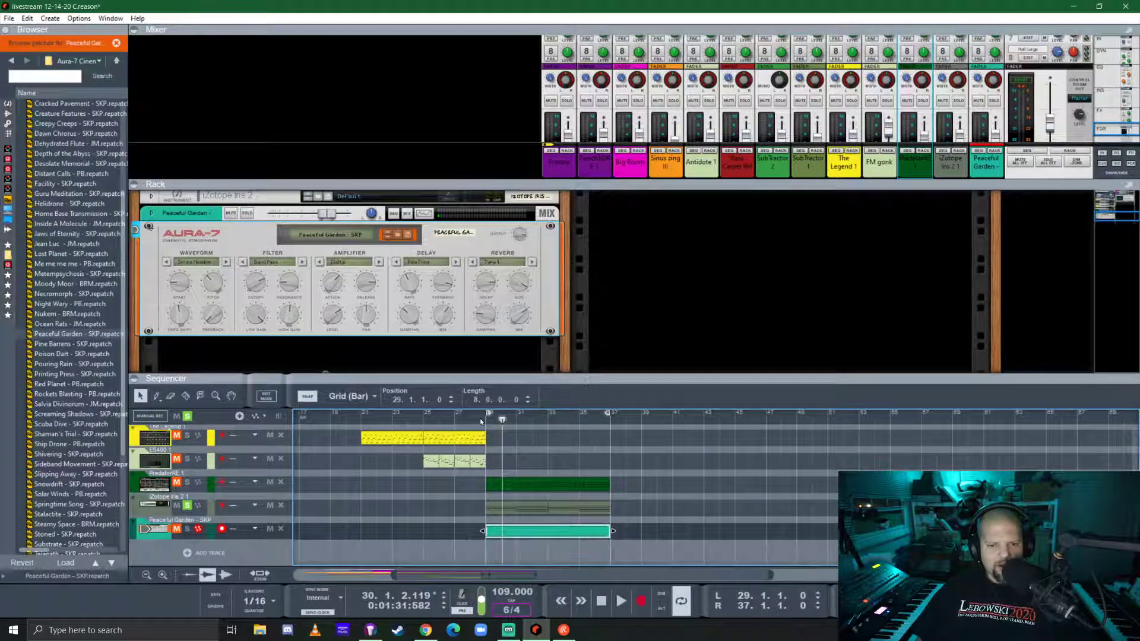
{"action": "left_click", "coordinate": [482, 420]}
{"action": "left_click", "coordinate": [247, 212]}
{"action": "key", "text": "space"}
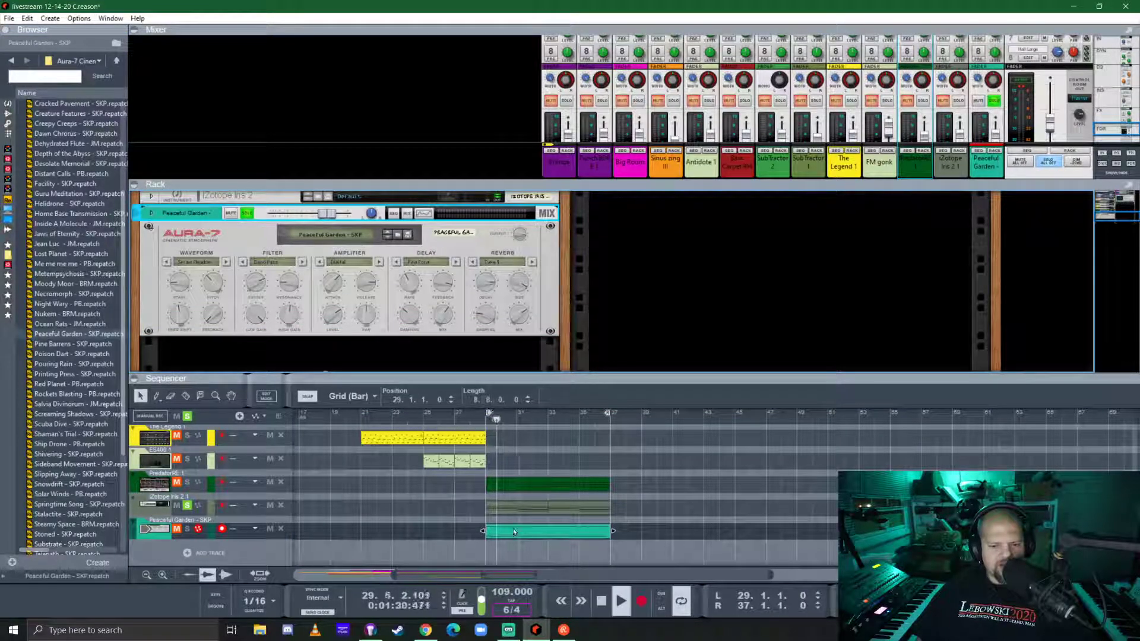
{"action": "key", "text": "space"}
{"action": "mouse_move", "coordinate": [508, 529]}
{"action": "left_mouse_down"}
{"action": "mouse_move", "coordinate": [529, 535]}
{"action": "mouse_move", "coordinate": [507, 534]}
{"action": "left_mouse_up"}
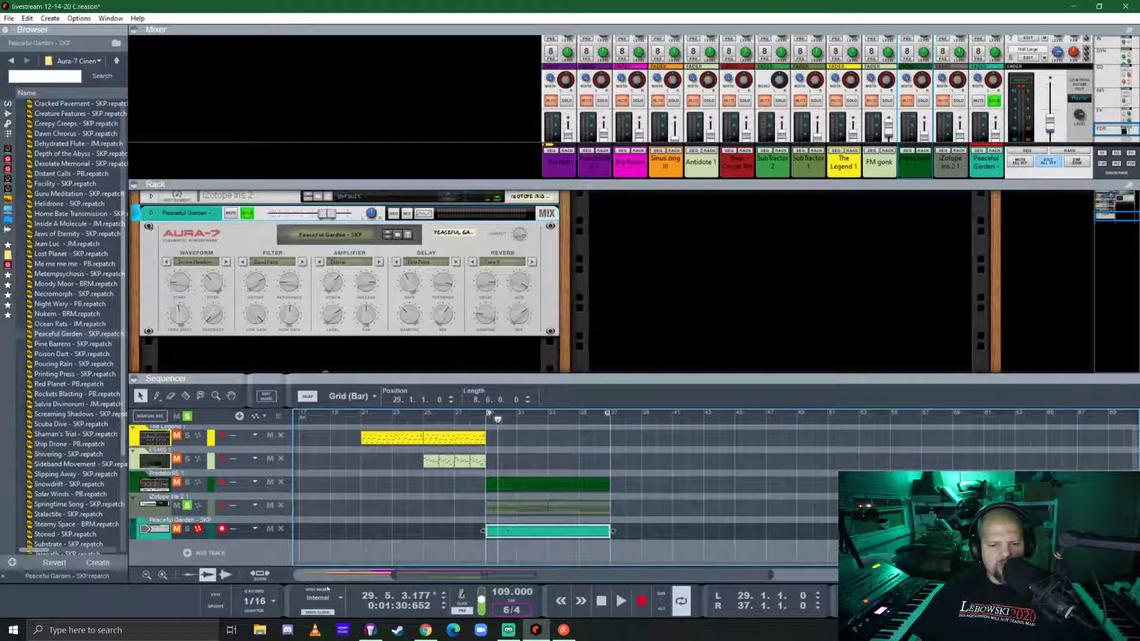
{"action": "key", "text": "space"}
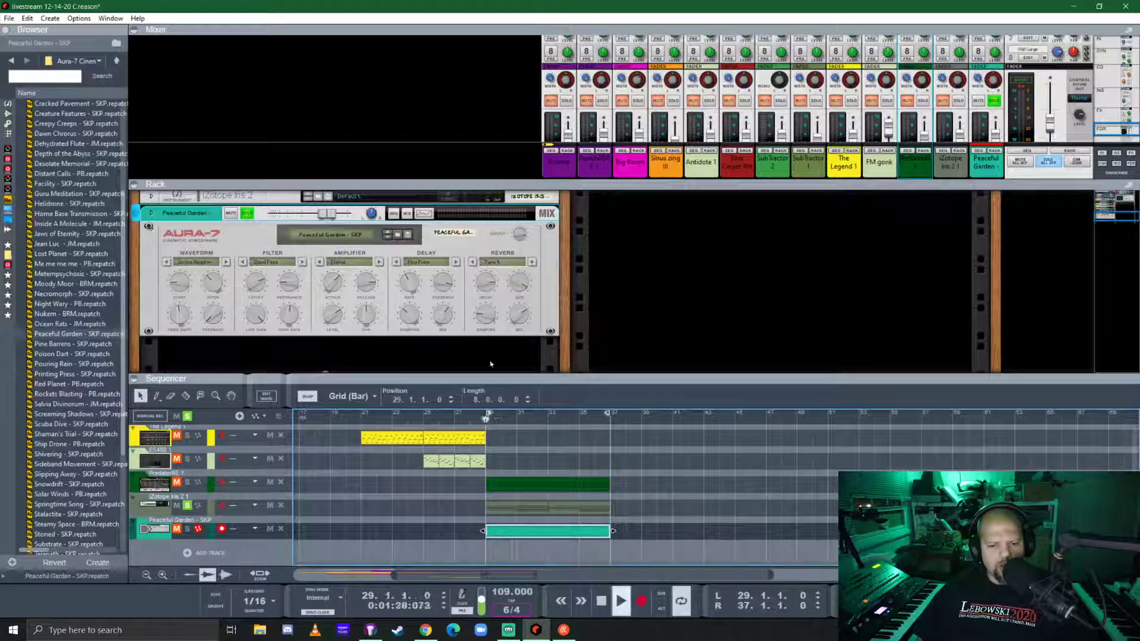
{"action": "left_click", "coordinate": [488, 419]}
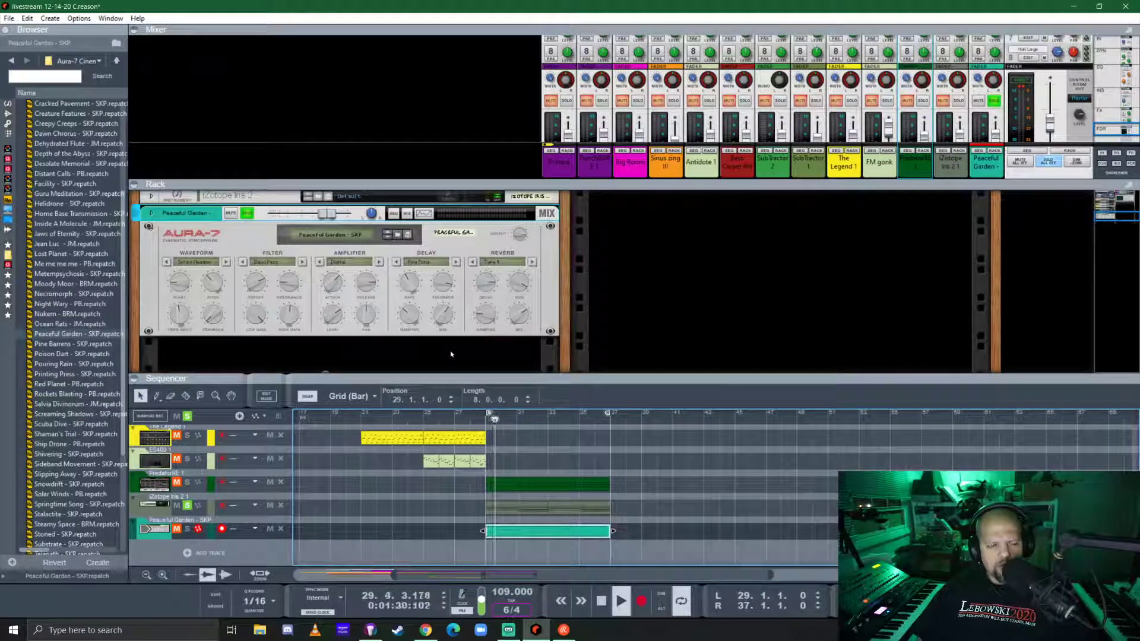
- Turn off the iZotope Iris 2 track's solo in the sequencer and play the Aura-7 part again from bar 29
{"action": "key", "text": "space"}
{"action": "left_click", "coordinate": [188, 506]}
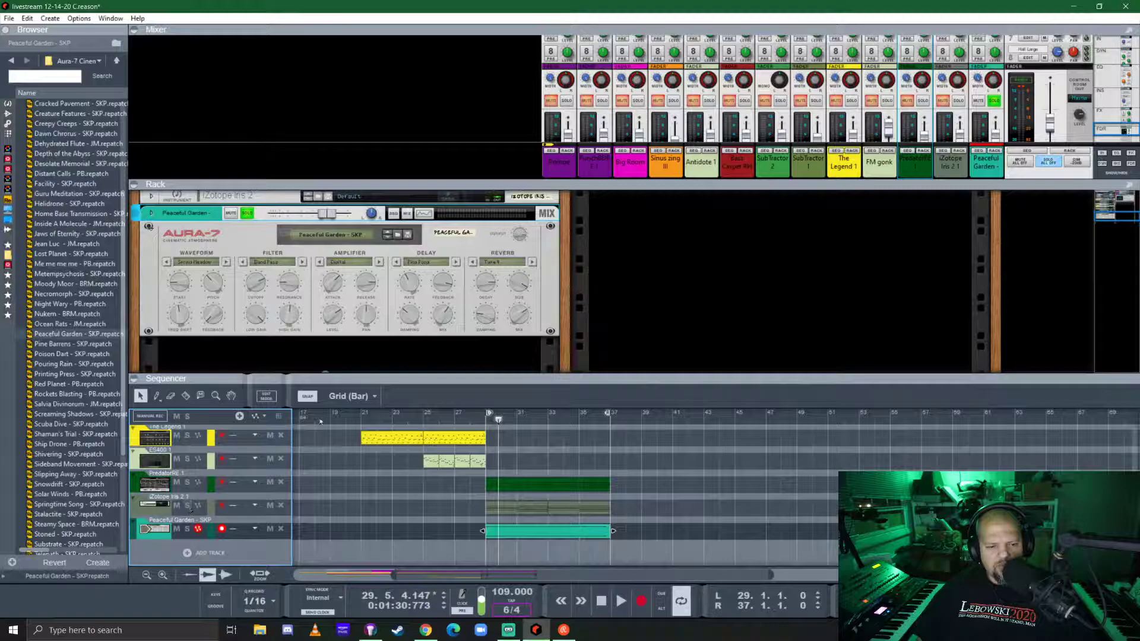
{"action": "left_click", "coordinate": [488, 419]}
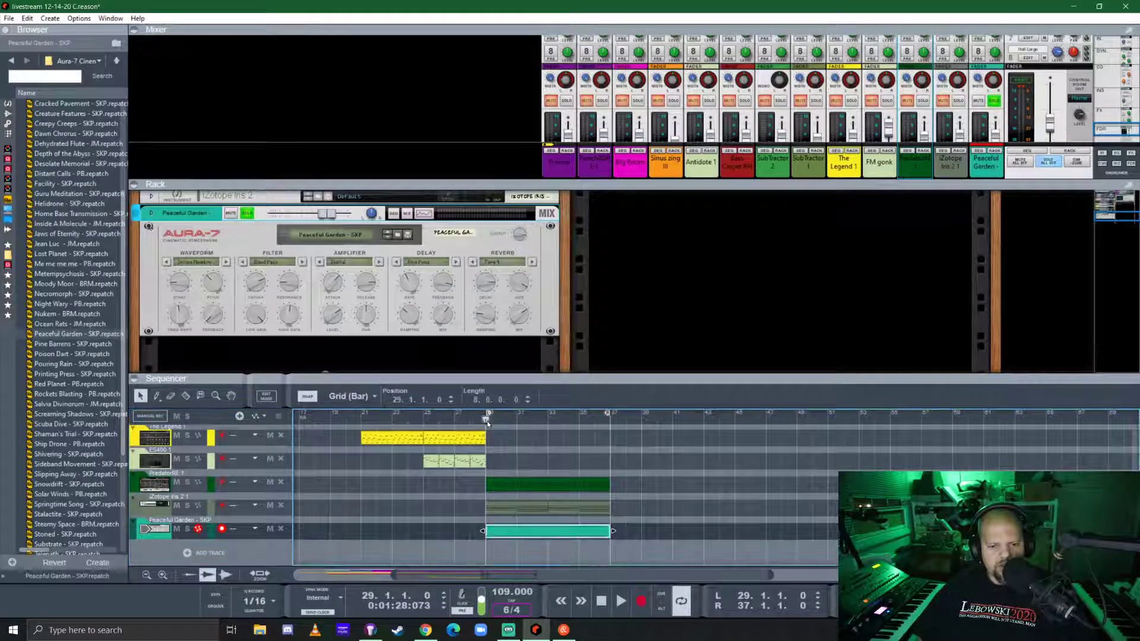
{"action": "key", "text": "space"}
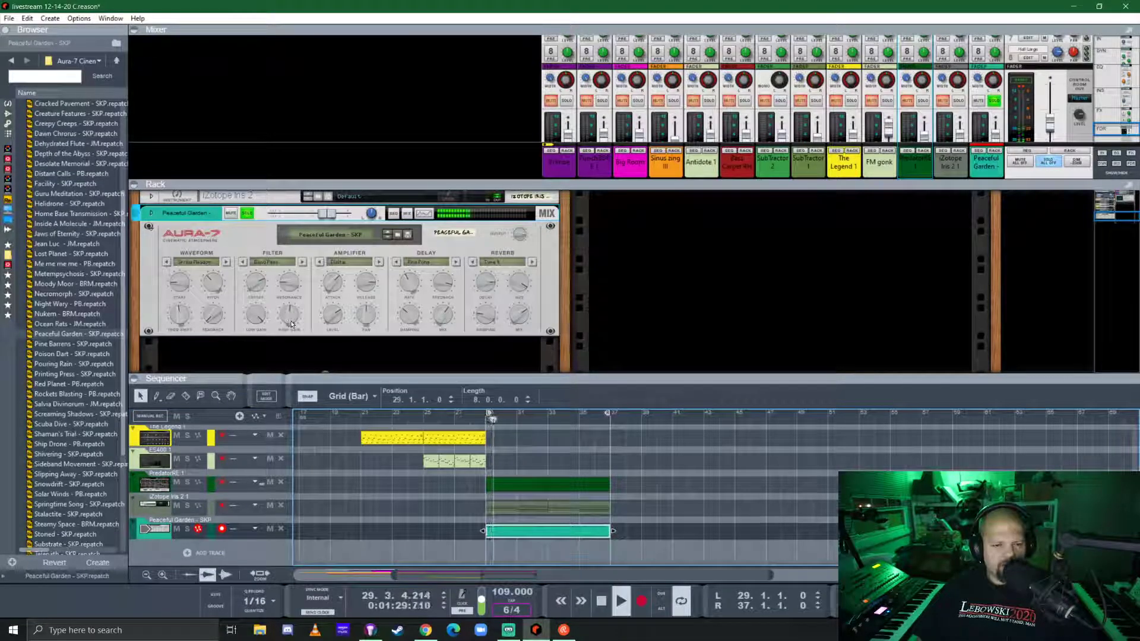
- Switch the Aura-7 filter to High Pass, lower its low gain to about -13.6 dB, and adjust the cutoff and resonance during playback
{"action": "left_click", "coordinate": [274, 266]}
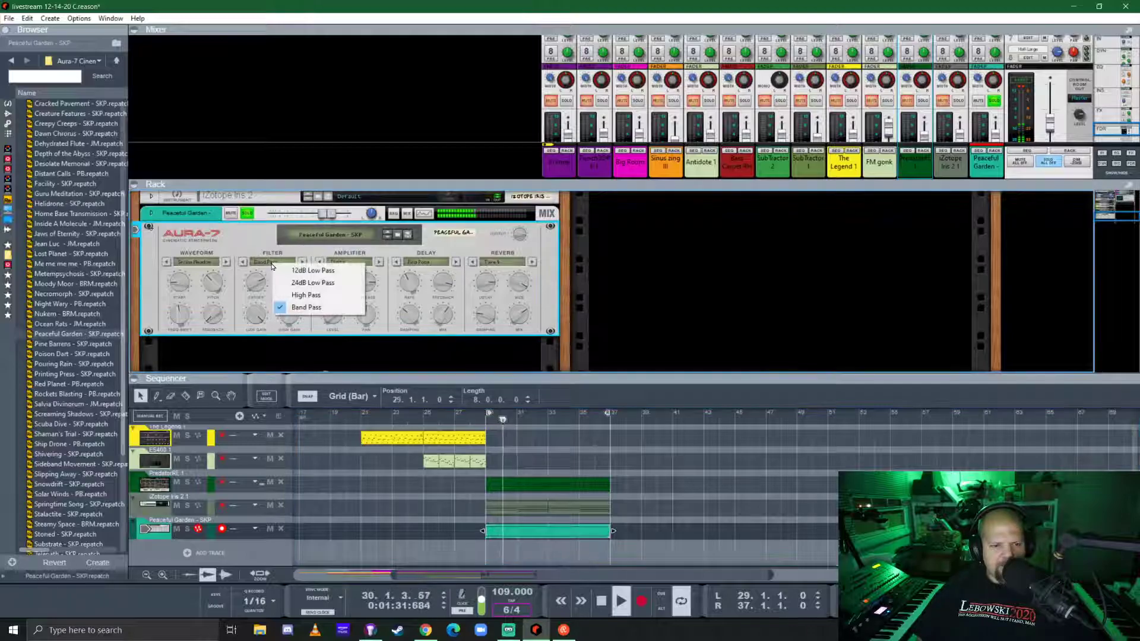
{"action": "left_click", "coordinate": [314, 297]}
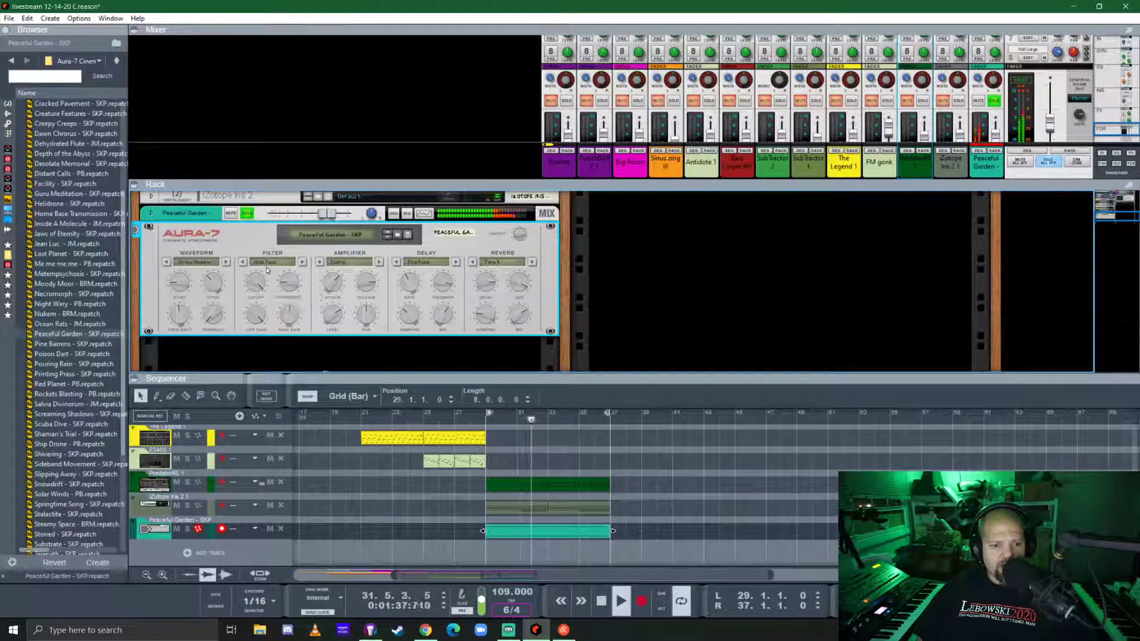
{"action": "left_click_drag", "start_coordinate": [253, 284], "coordinate": [255, 329]}
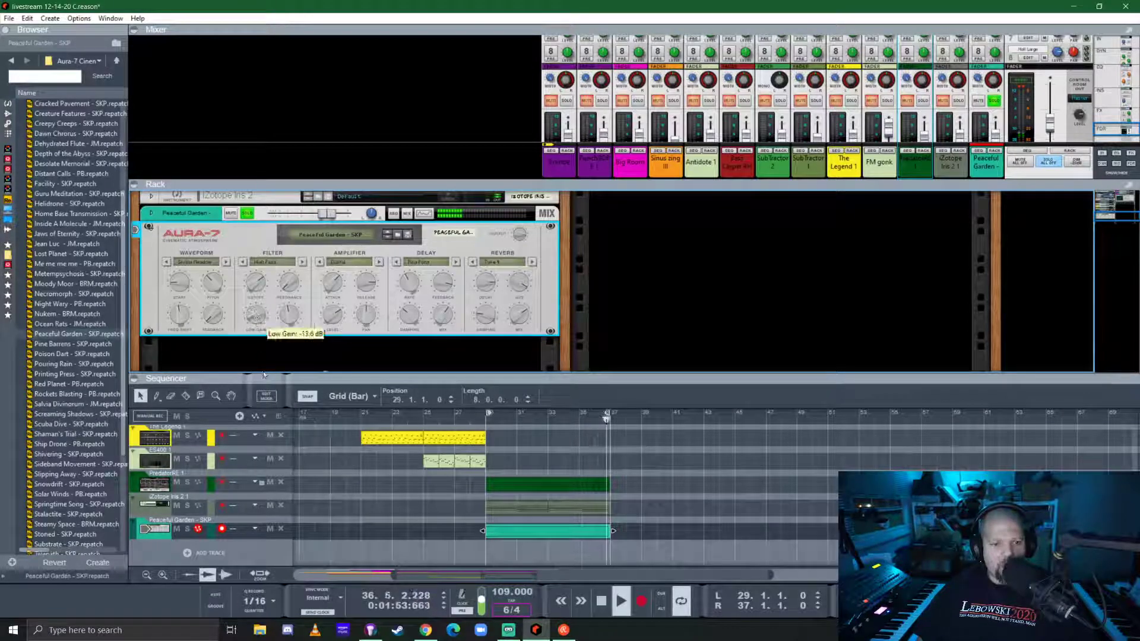
{"action": "left_click_drag", "start_coordinate": [252, 290], "coordinate": [277, 305]}
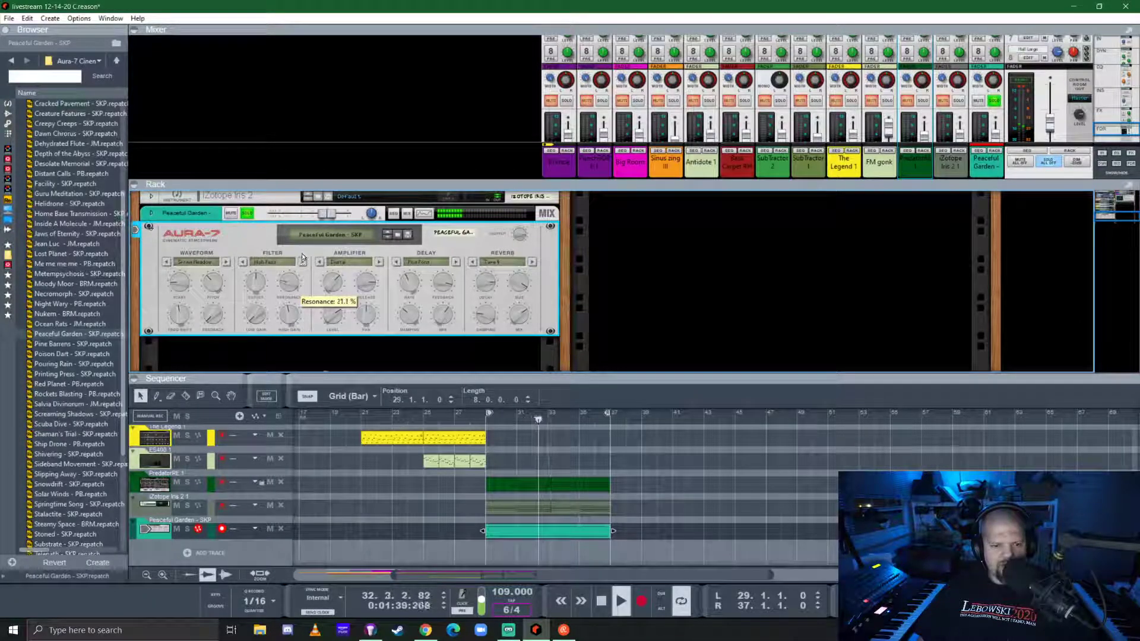
{"action": "mouse_move", "coordinate": [262, 281]}
{"action": "left_mouse_down"}
{"action": "mouse_move", "coordinate": [307, 263]}
{"action": "mouse_move", "coordinate": [259, 279]}
{"action": "mouse_move", "coordinate": [262, 300]}
{"action": "left_mouse_up"}
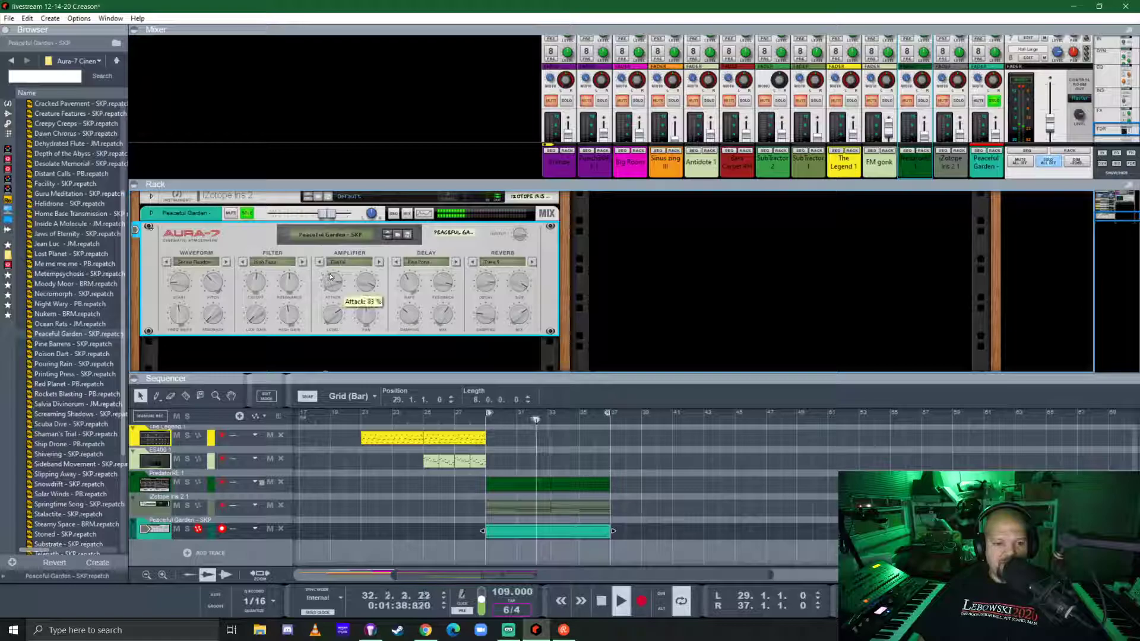
- Stop playback, extend the Aura-7 clip's start back to 28.3.1.0, and place the playhead in bar 27
{"action": "key", "text": "space"}
{"action": "left_click_drag", "start_coordinate": [485, 532], "coordinate": [478, 533]}
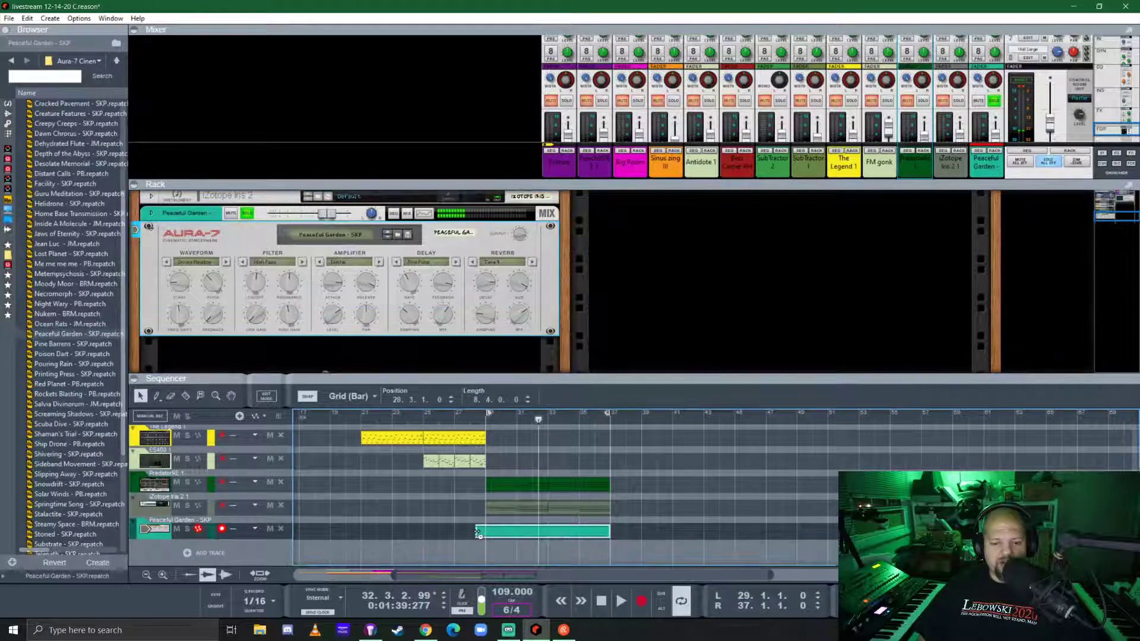
{"action": "left_click", "coordinate": [467, 418]}
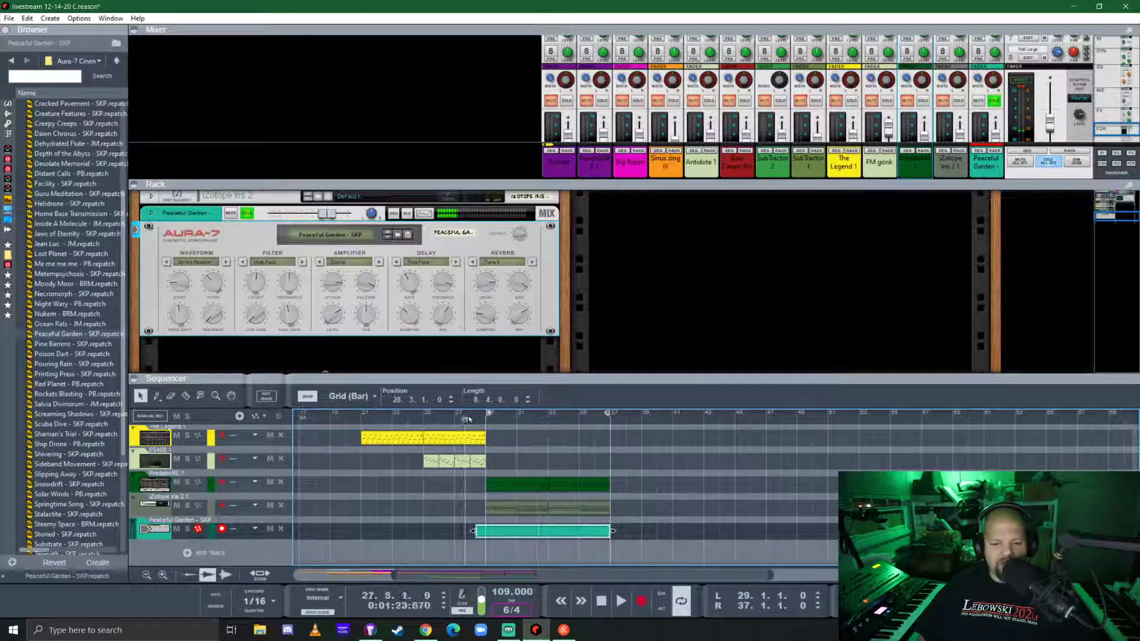
- Unsolo the Aura-7 channel, lower its level slightly against the full mix, and show the mixer's channel faders
{"action": "left_click", "coordinate": [247, 214]}
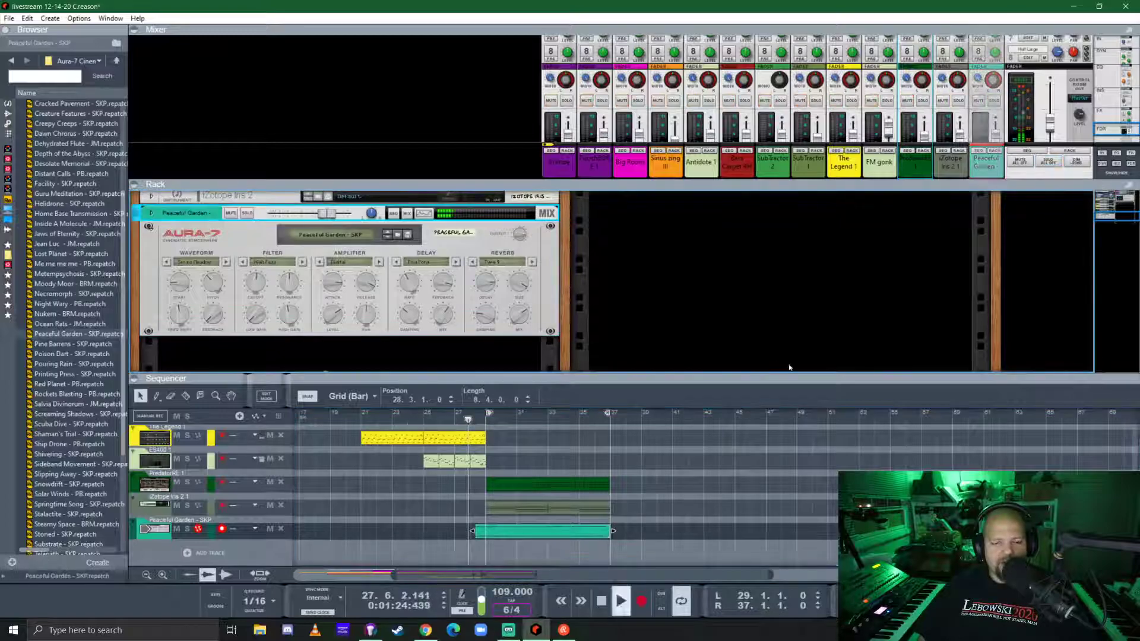
{"action": "left_click_drag", "start_coordinate": [327, 217], "coordinate": [322, 219]}
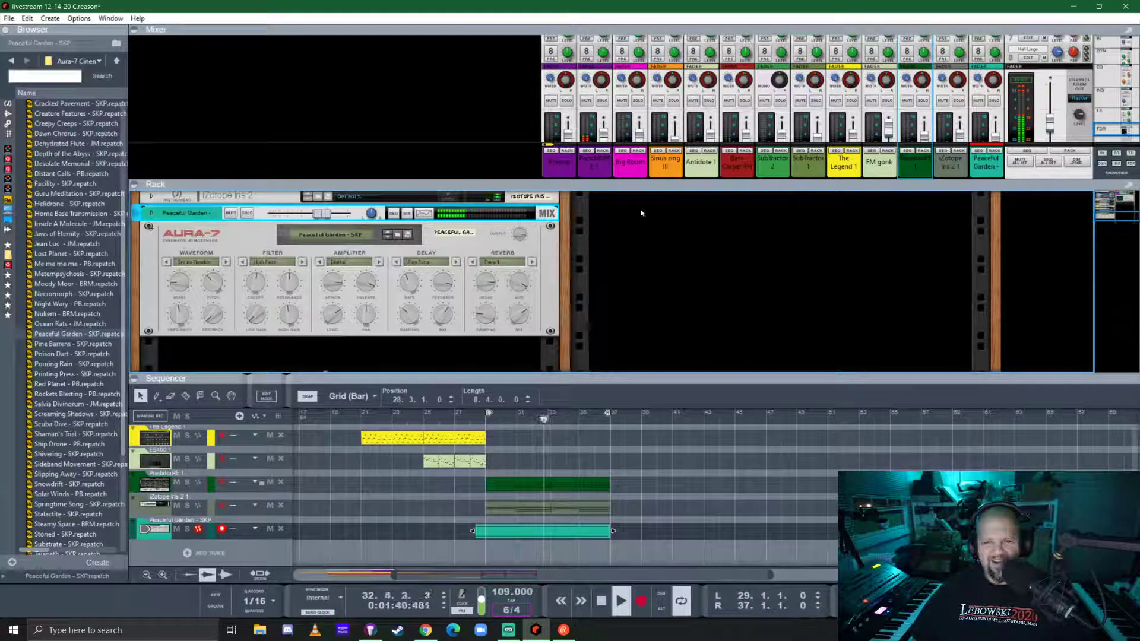
{"action": "scroll", "coordinate": [718, 94], "scroll_direction": "down", "scroll_amount": 5}
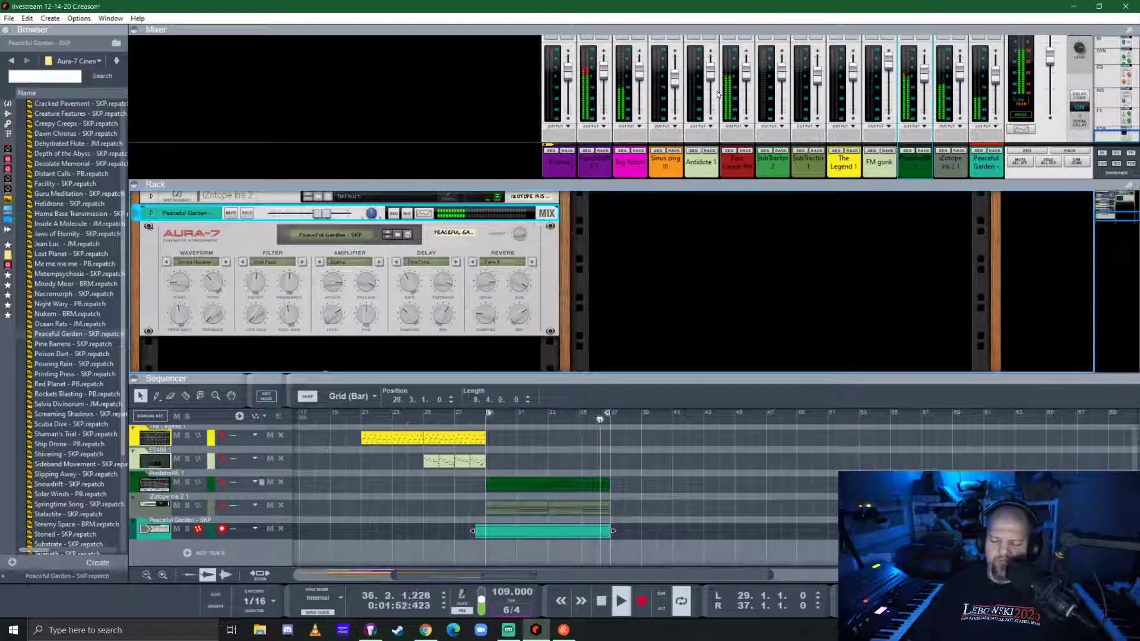
- Stop playback, extend the Transport track's Time Signature clip to a length of 50 bars, and enlarge the sequencer to show all tracks
{"action": "key", "text": "space"}
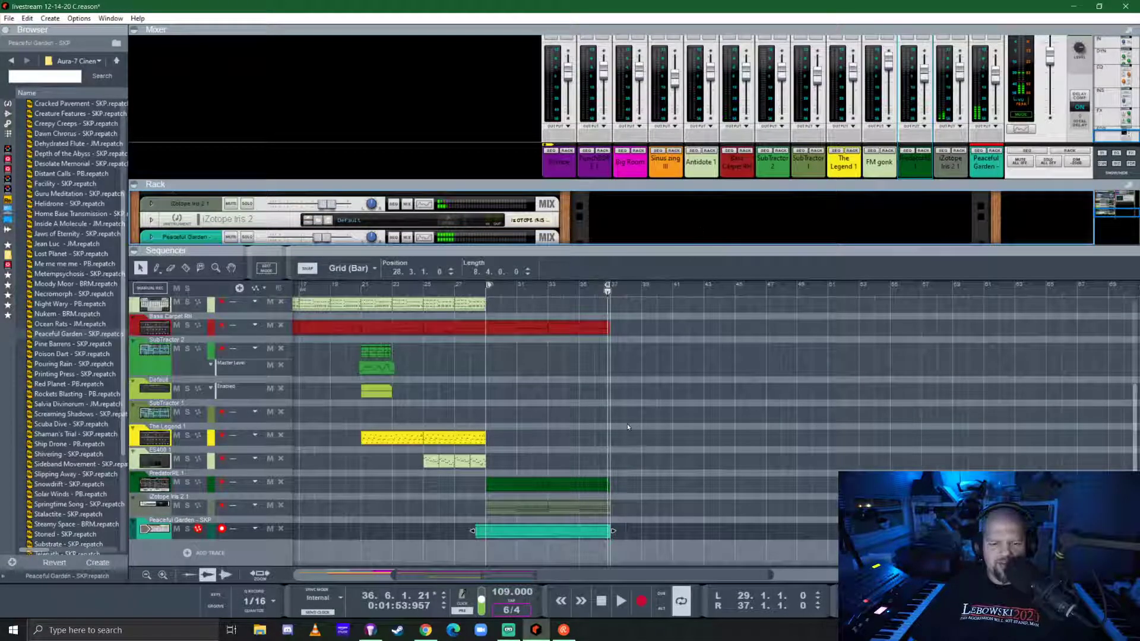
{"action": "scroll", "coordinate": [628, 423], "scroll_direction": "up", "scroll_amount": 4}
{"action": "scroll", "coordinate": [633, 418], "scroll_direction": "down", "scroll_amount": 4}
{"action": "scroll", "coordinate": [677, 404], "scroll_direction": "up", "scroll_amount": 5}
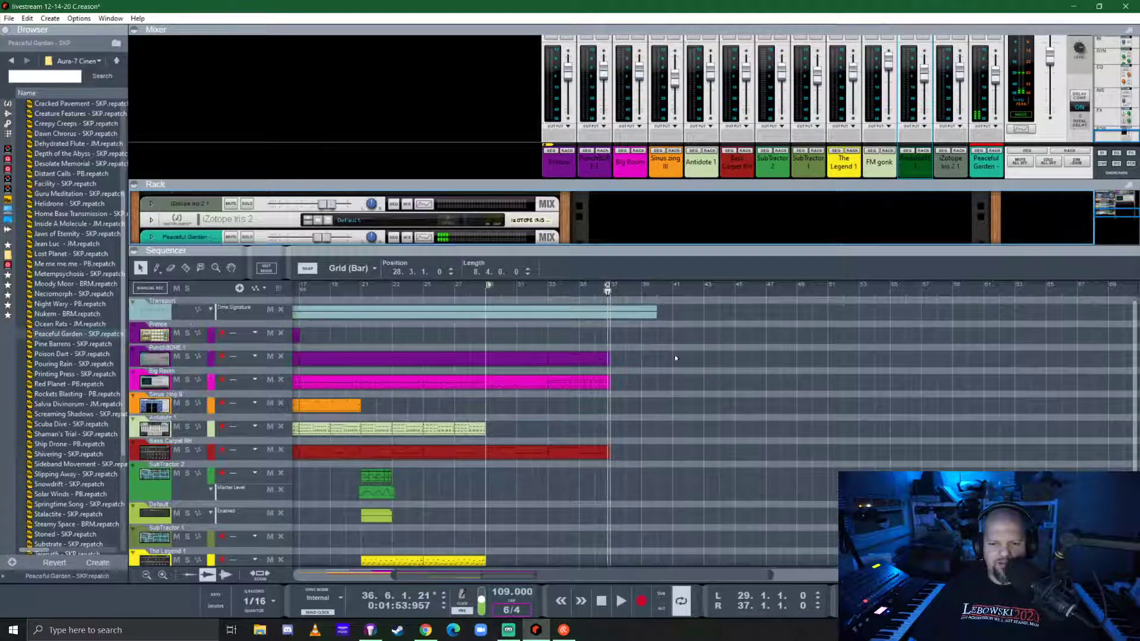
{"action": "left_click", "coordinate": [653, 312]}
{"action": "mouse_move", "coordinate": [657, 313]}
{"action": "left_mouse_down"}
{"action": "mouse_move", "coordinate": [1031, 313]}
{"action": "mouse_move", "coordinate": [1019, 312]}
{"action": "left_mouse_up"}
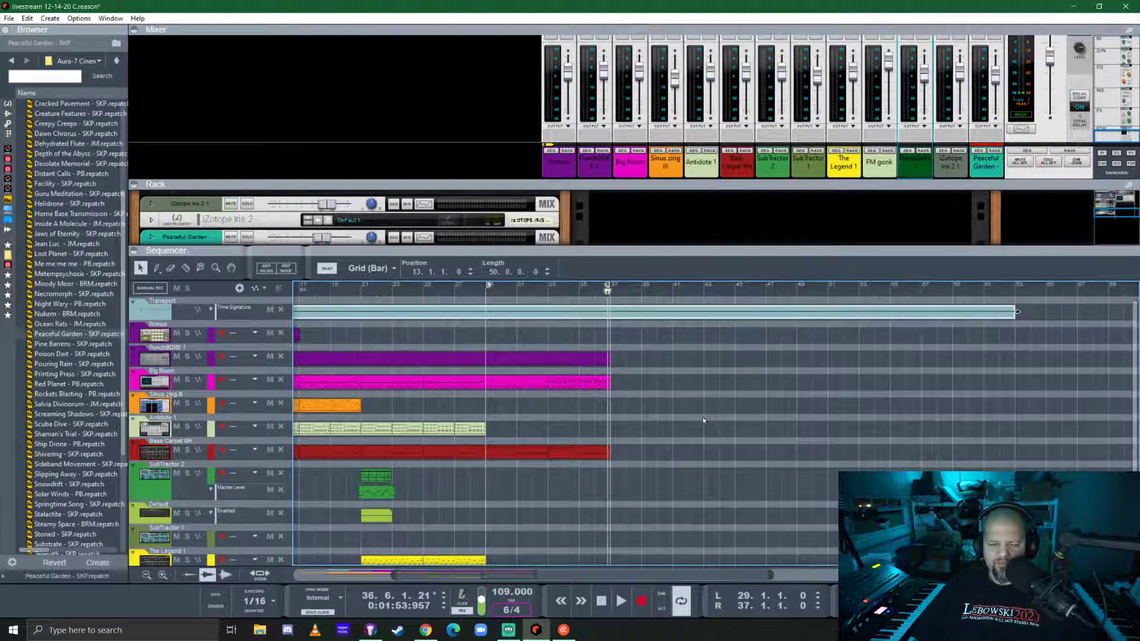
{"action": "left_click_drag", "start_coordinate": [657, 252], "coordinate": [657, 120]}
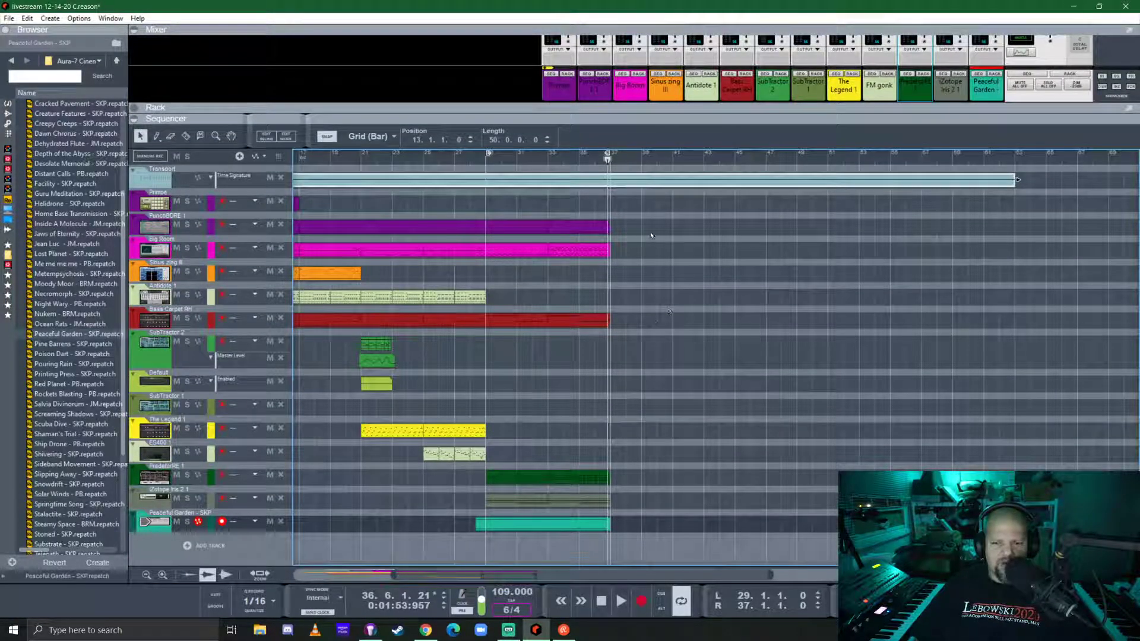
- Place the playhead at bar 37 and repeat the PunchBDRE, Big Room and Bass Carpet clips out to bar 49
{"action": "left_click", "coordinate": [613, 160]}
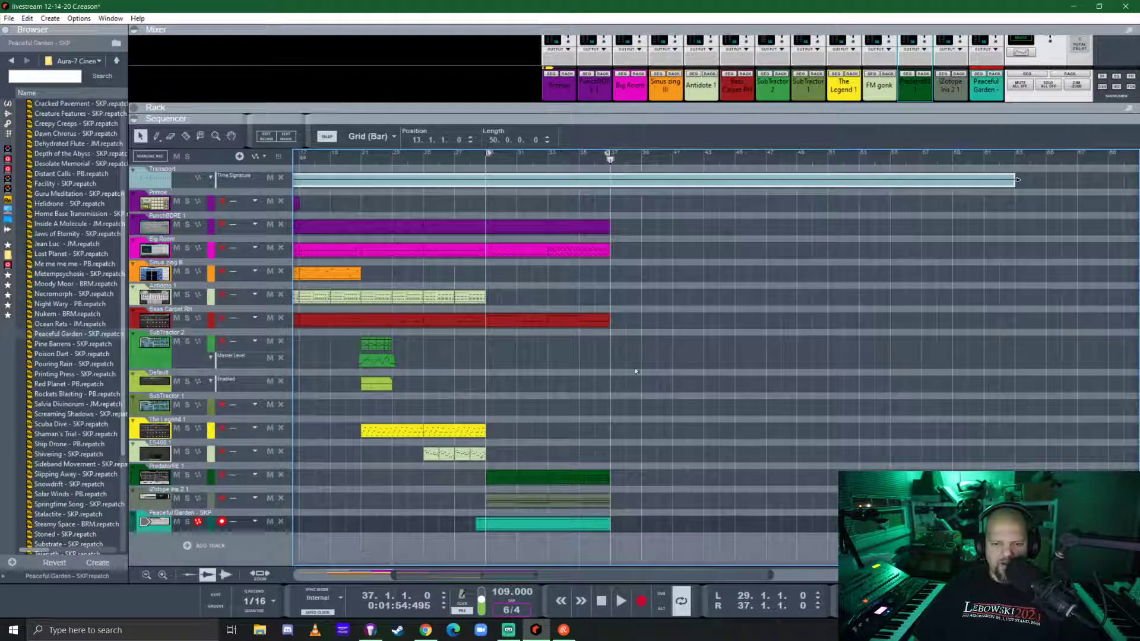
{"action": "left_click_drag", "start_coordinate": [656, 215], "coordinate": [543, 332]}
{"action": "left_click_drag", "start_coordinate": [566, 227], "coordinate": [739, 230]}
{"action": "left_click", "coordinate": [843, 324]}
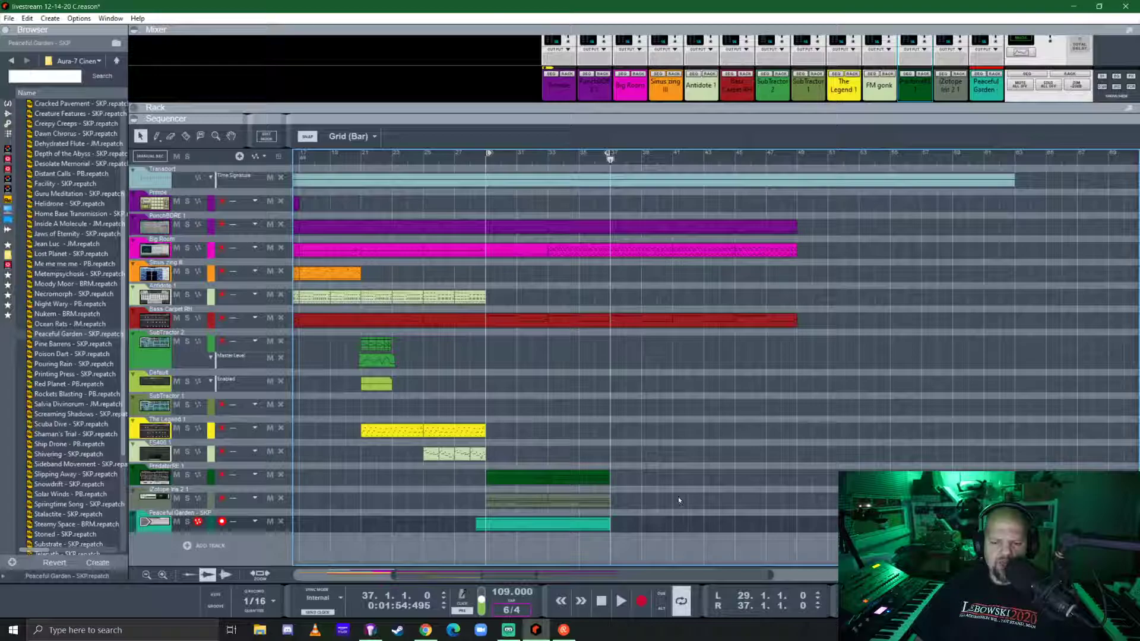
- Duplicate the iZotope Iris 2 clips out to bar 45 and extend the Peaceful Garden clip to a length of 22 bars
{"action": "left_click_drag", "start_coordinate": [657, 494], "coordinate": [493, 508]}
{"action": "key", "text": "ctrl+d"}
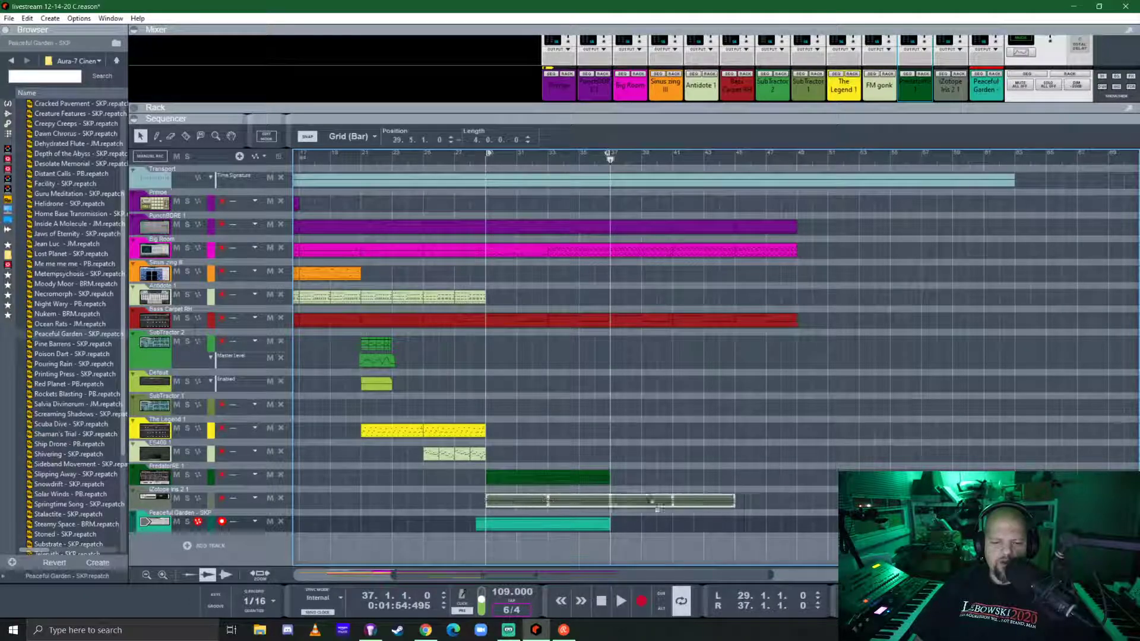
{"action": "left_click", "coordinate": [605, 525]}
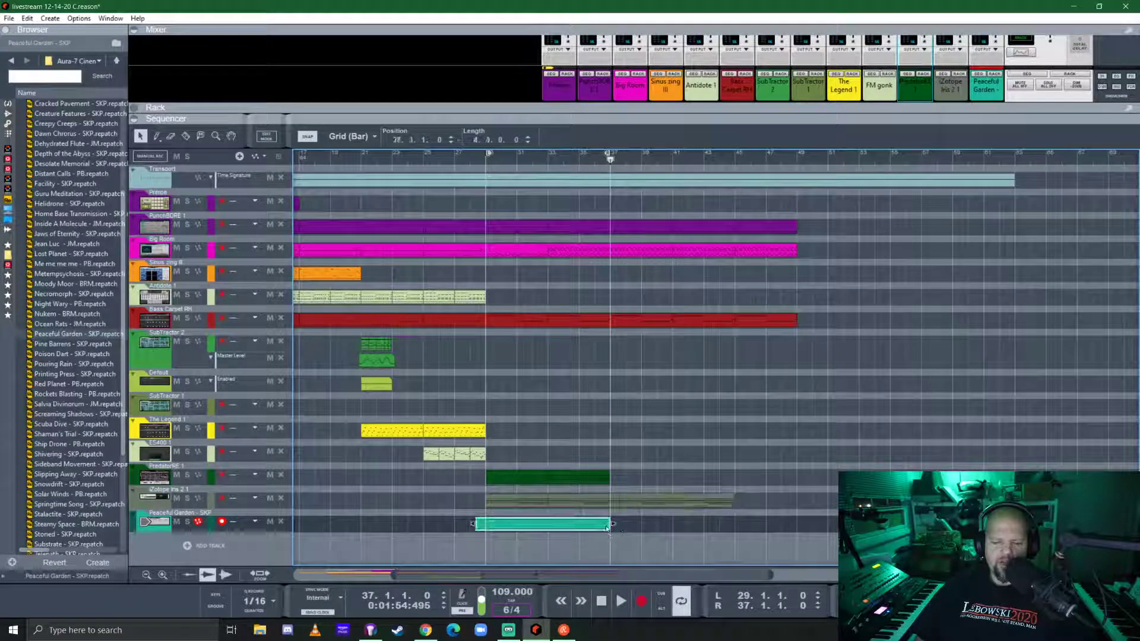
{"action": "left_click_drag", "start_coordinate": [610, 525], "coordinate": [819, 525]}
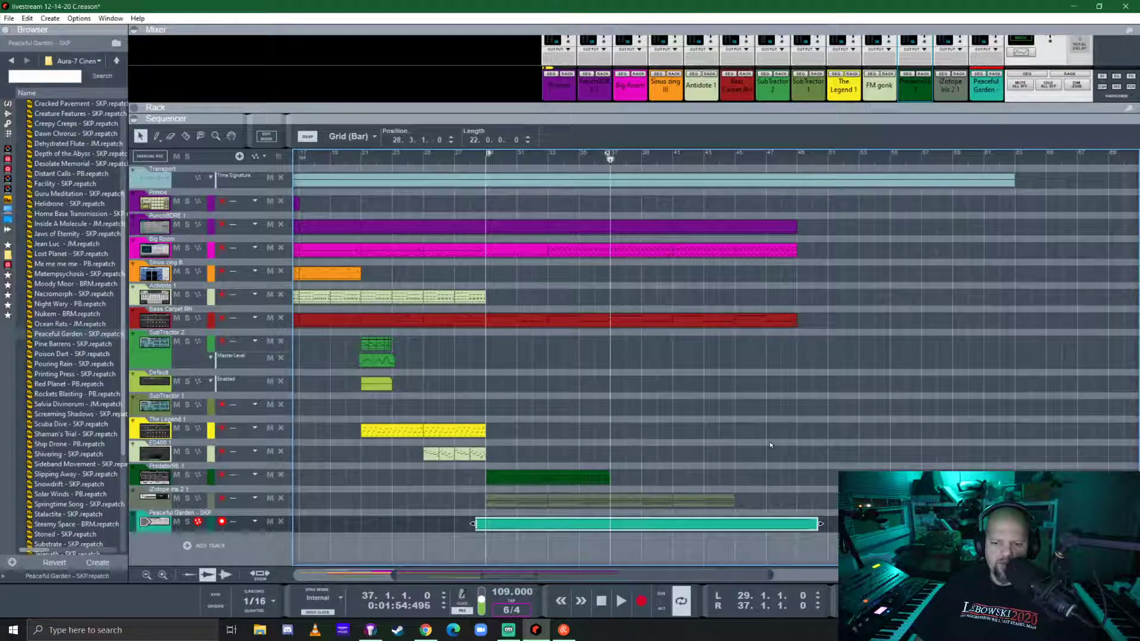
- Duplicate the last four-bar PunchBDRE, Big Room, Bass Carpet and Iris 2 clips to fill bars 49 to 53
{"action": "left_click_drag", "start_coordinate": [706, 498], "coordinate": [744, 506]}
{"action": "left_click_drag", "start_coordinate": [830, 509], "coordinate": [747, 217]}
{"action": "key", "text": "ctrl+d"}
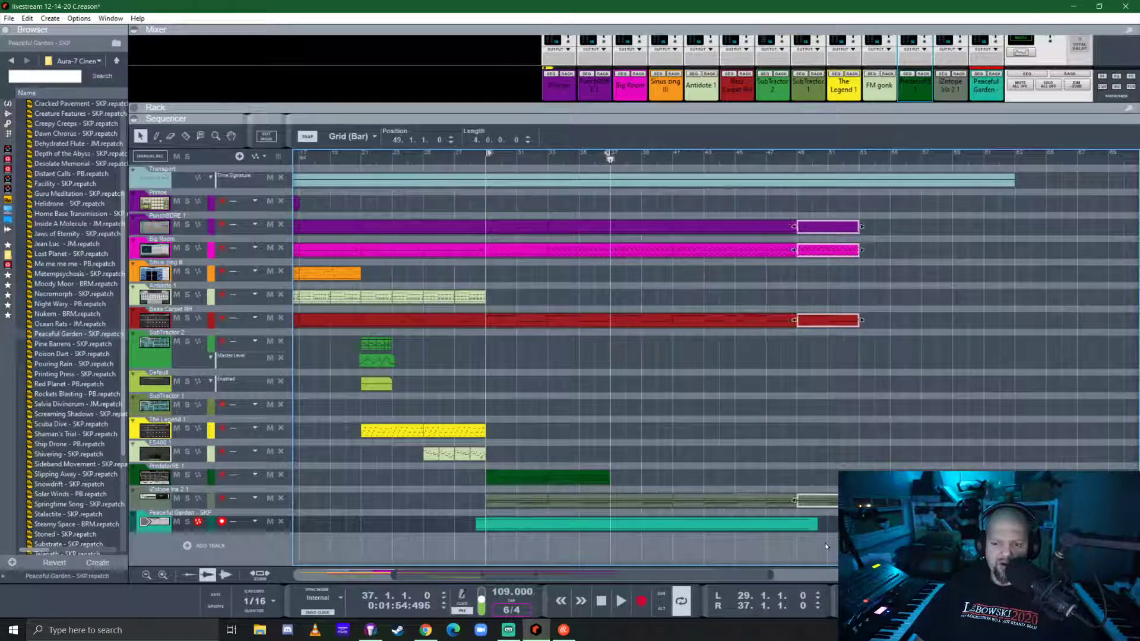
- Extend the Peaceful Garden clip's length to 25.2.0.0 and move the loop locators to bars 37 and 41
{"action": "left_click", "coordinate": [817, 525]}
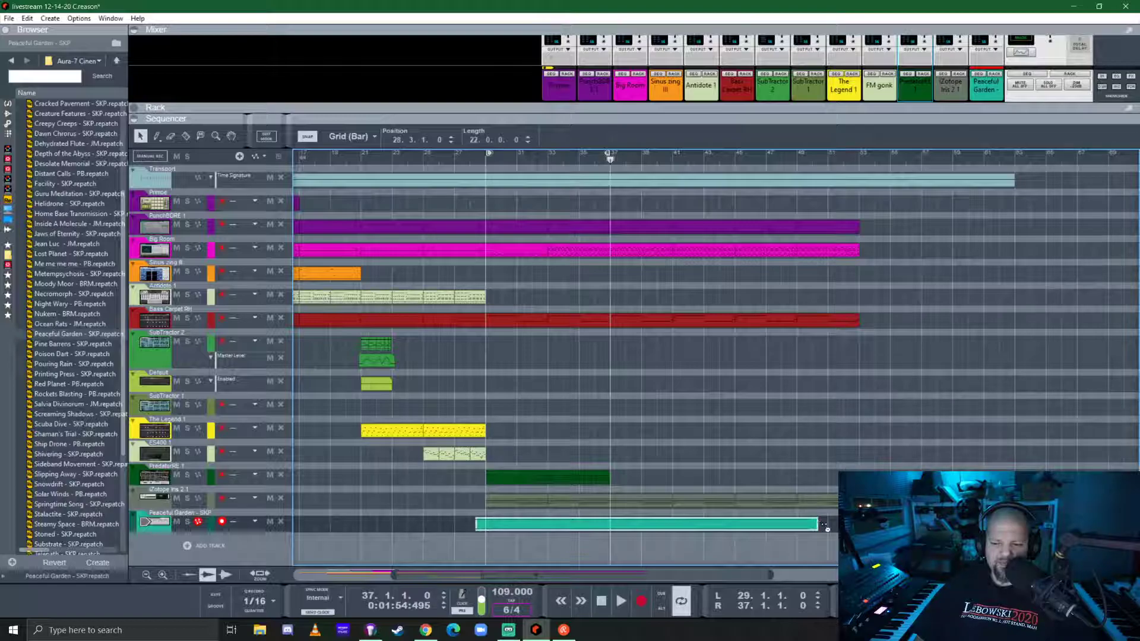
{"action": "left_click_drag", "start_coordinate": [826, 525], "coordinate": [875, 525]}
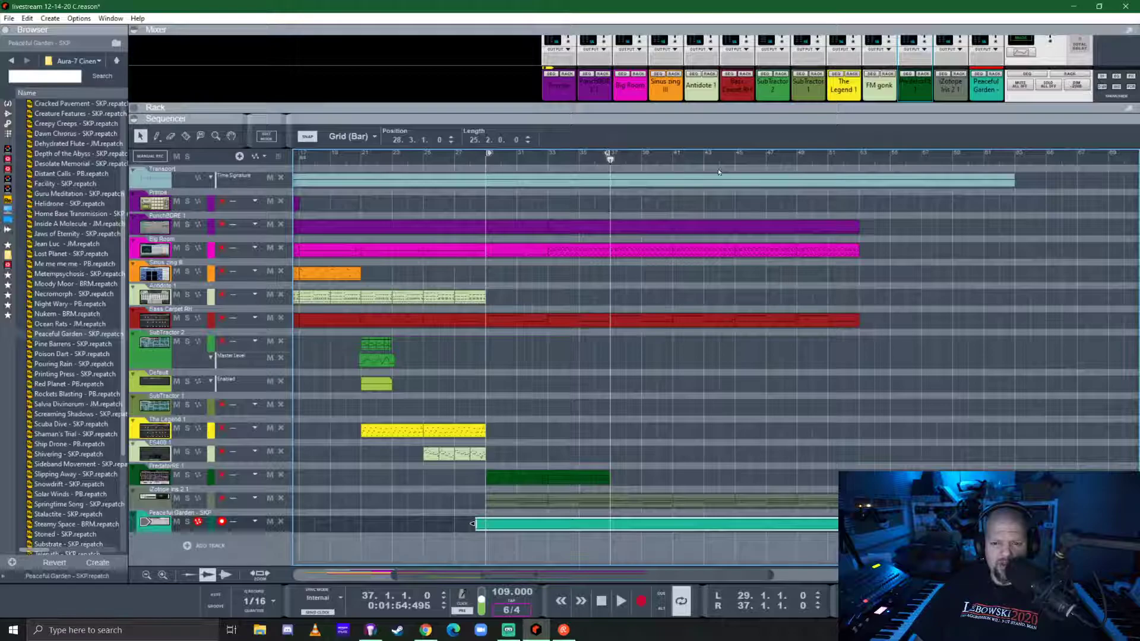
{"action": "left_click_drag", "start_coordinate": [609, 156], "coordinate": [671, 156]}
{"action": "left_click_drag", "start_coordinate": [489, 156], "coordinate": [611, 157]}
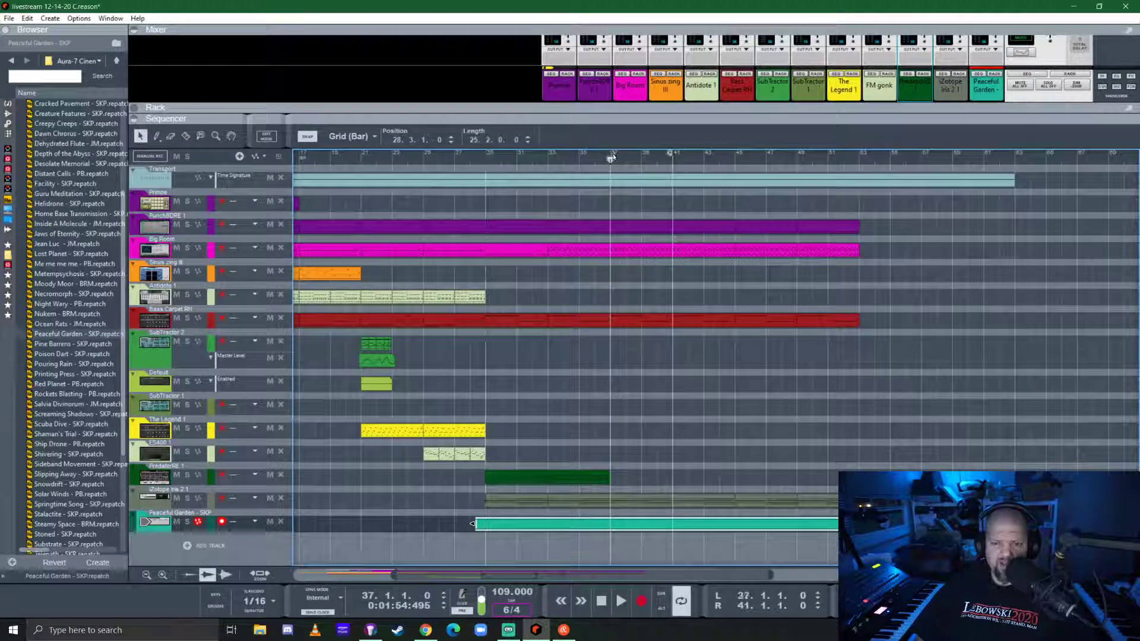
- Show the rack, browse the instrument devices, and add Chromaphone 3 below the Aura-7
{"action": "key", "text": "F6"}
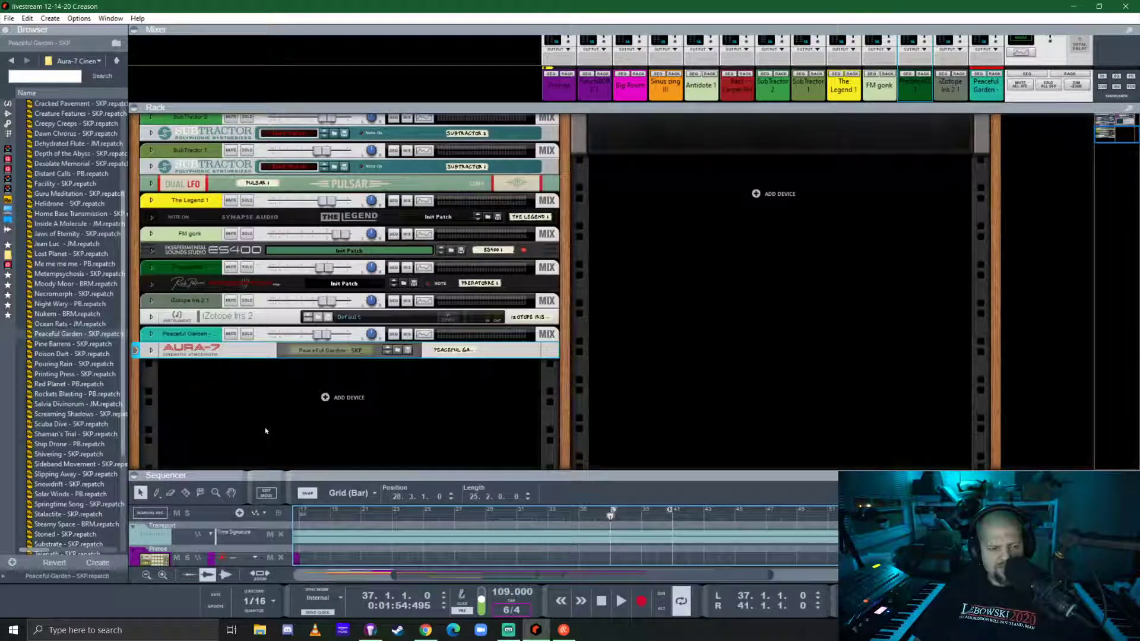
{"action": "left_click", "coordinate": [8, 104]}
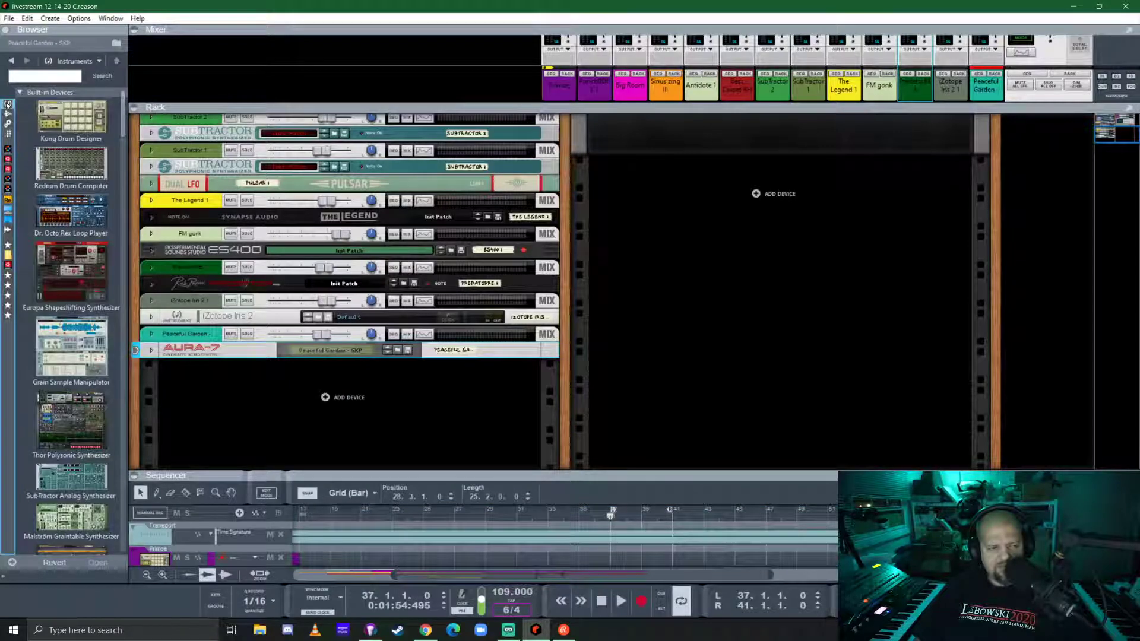
{"action": "scroll", "coordinate": [57, 304], "scroll_direction": "down", "scroll_amount": 15}
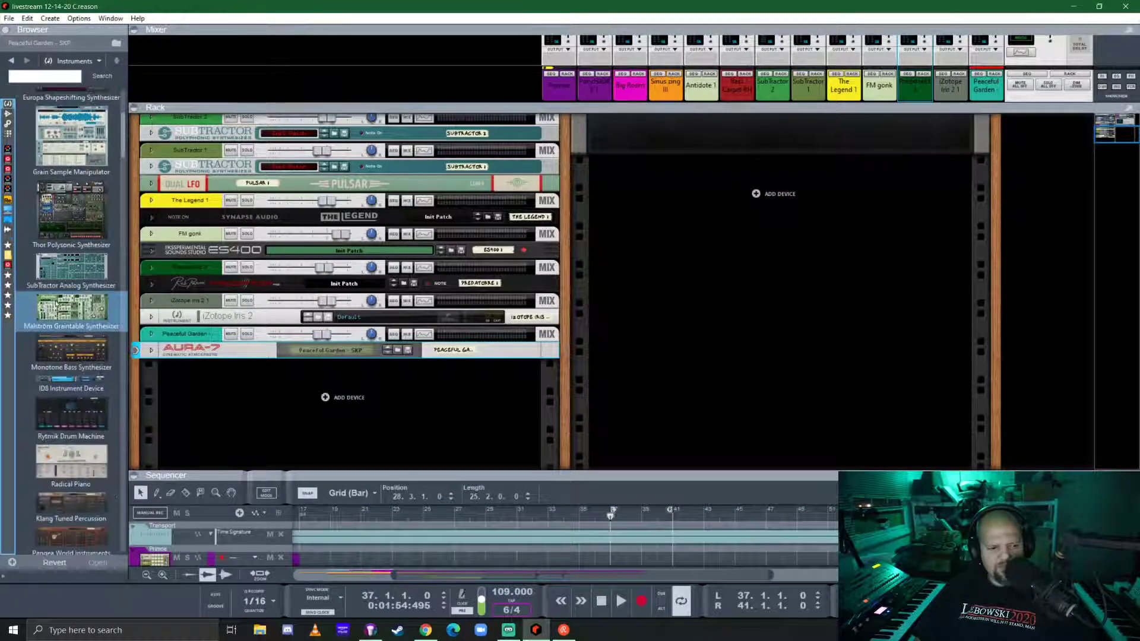
{"action": "scroll", "coordinate": [56, 304], "scroll_direction": "down", "scroll_amount": 12}
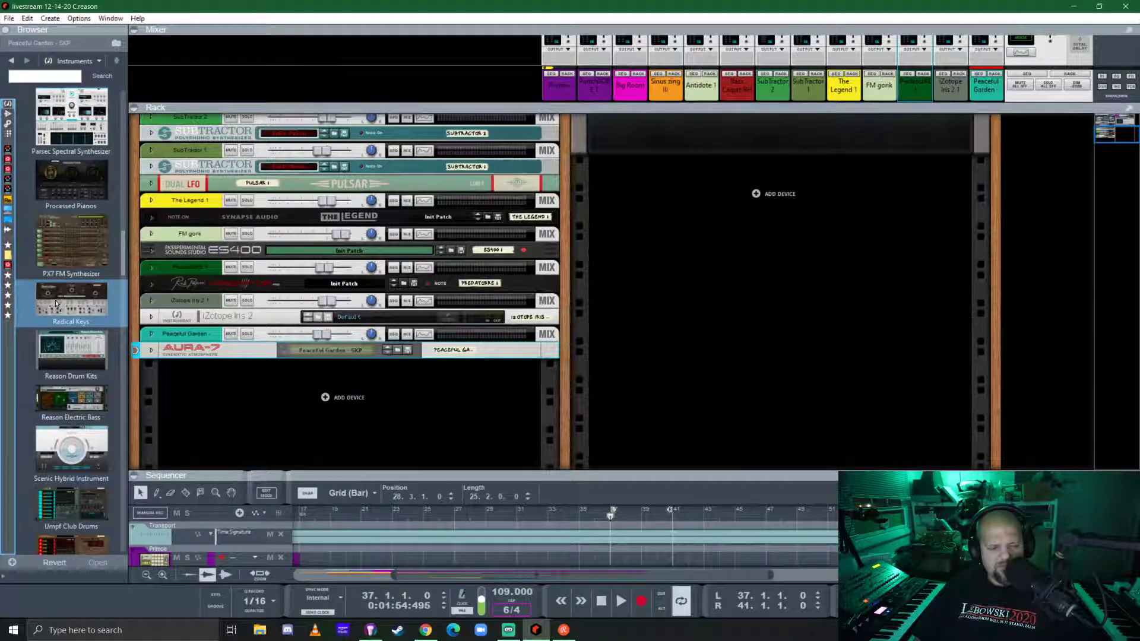
{"action": "scroll", "coordinate": [56, 304], "scroll_direction": "down", "scroll_amount": 5}
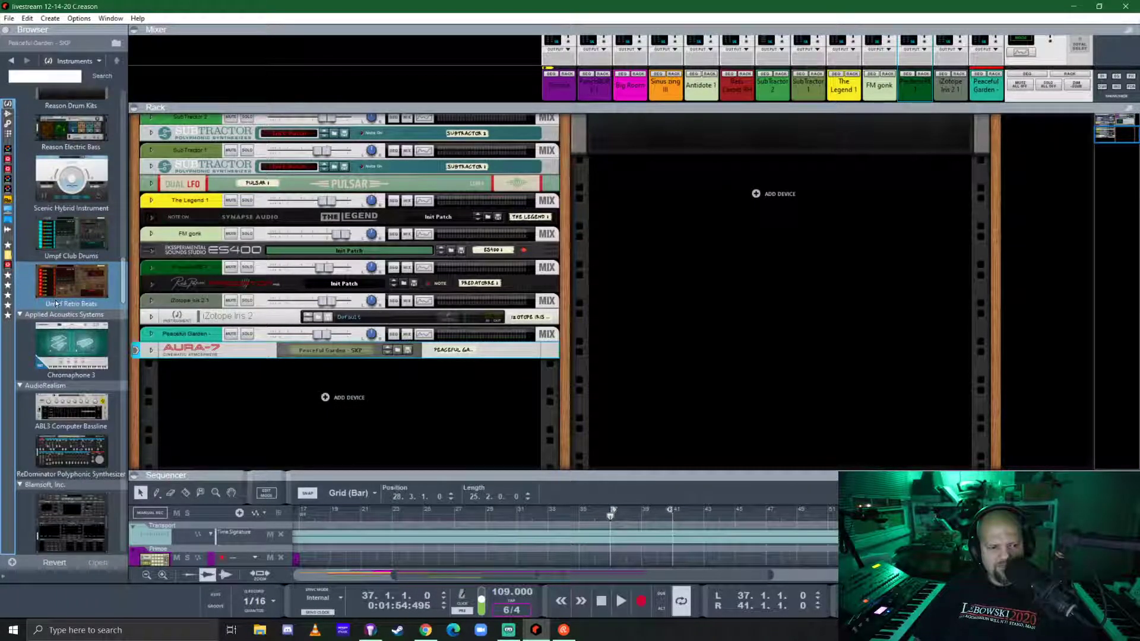
{"action": "scroll", "coordinate": [56, 304], "scroll_direction": "down", "scroll_amount": 3}
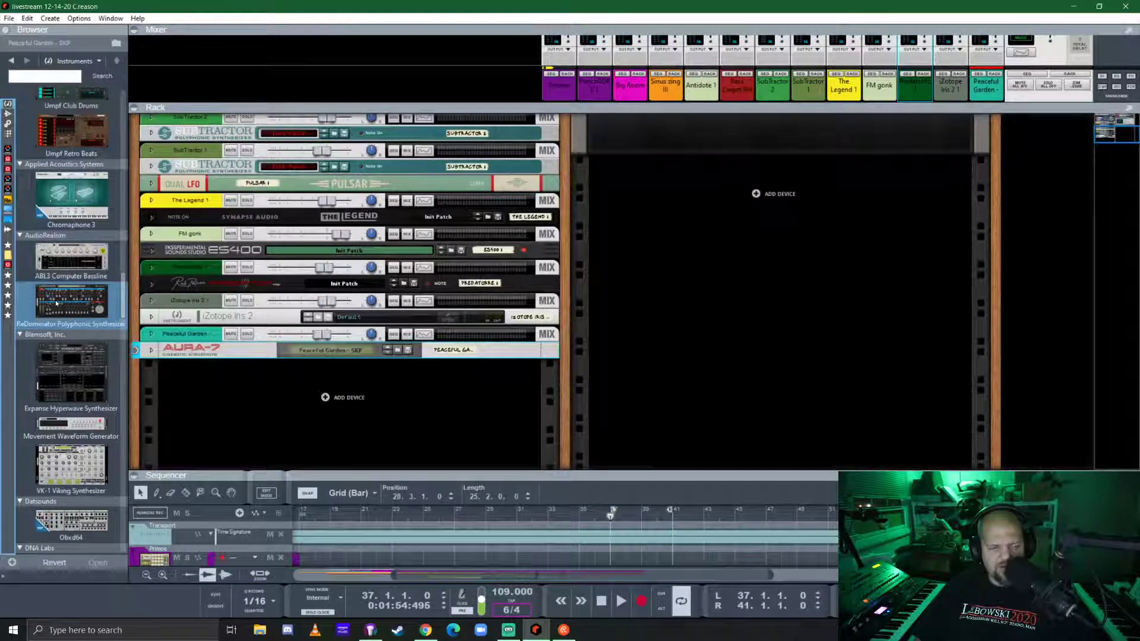
{"action": "left_click", "coordinate": [59, 193]}
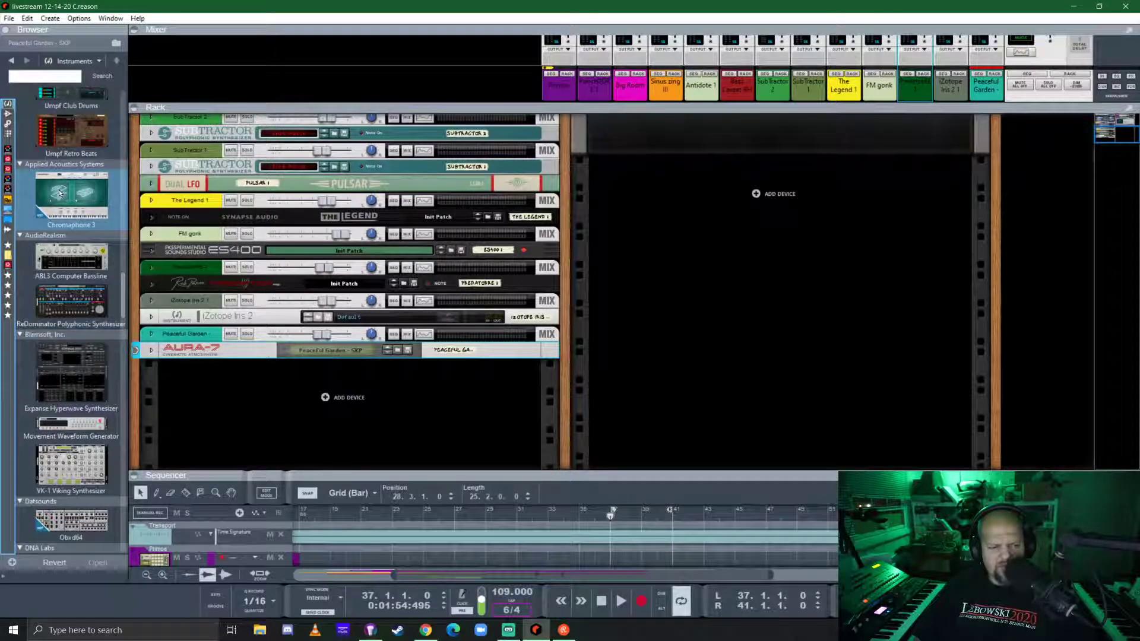
{"action": "left_click_drag", "start_coordinate": [60, 193], "coordinate": [348, 356]}
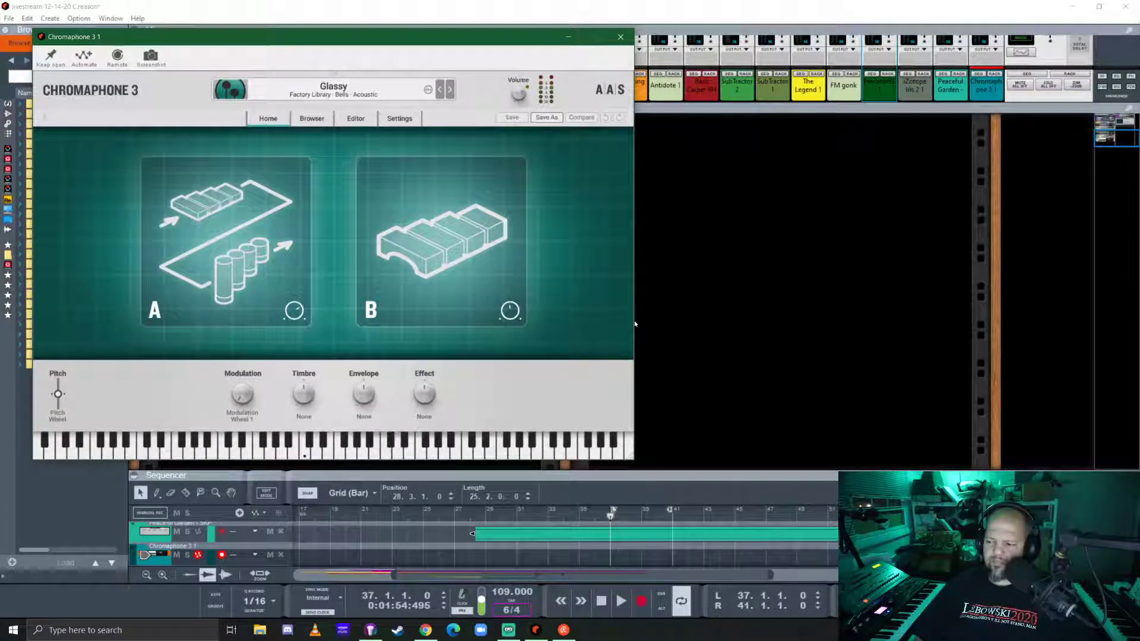
- Move the Chromaphone 3 window aside and step through its factory presets to Wood & Skin, auditioning them along the way
{"action": "left_click_drag", "start_coordinate": [333, 36], "coordinate": [707, 91]}
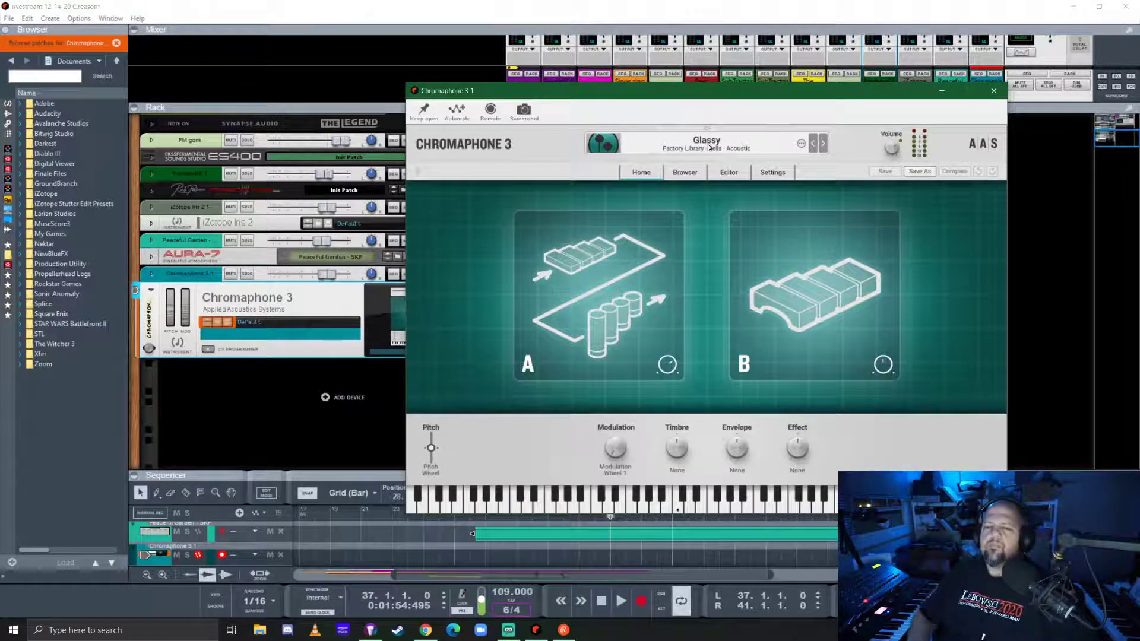
{"action": "left_click", "coordinate": [823, 144]}
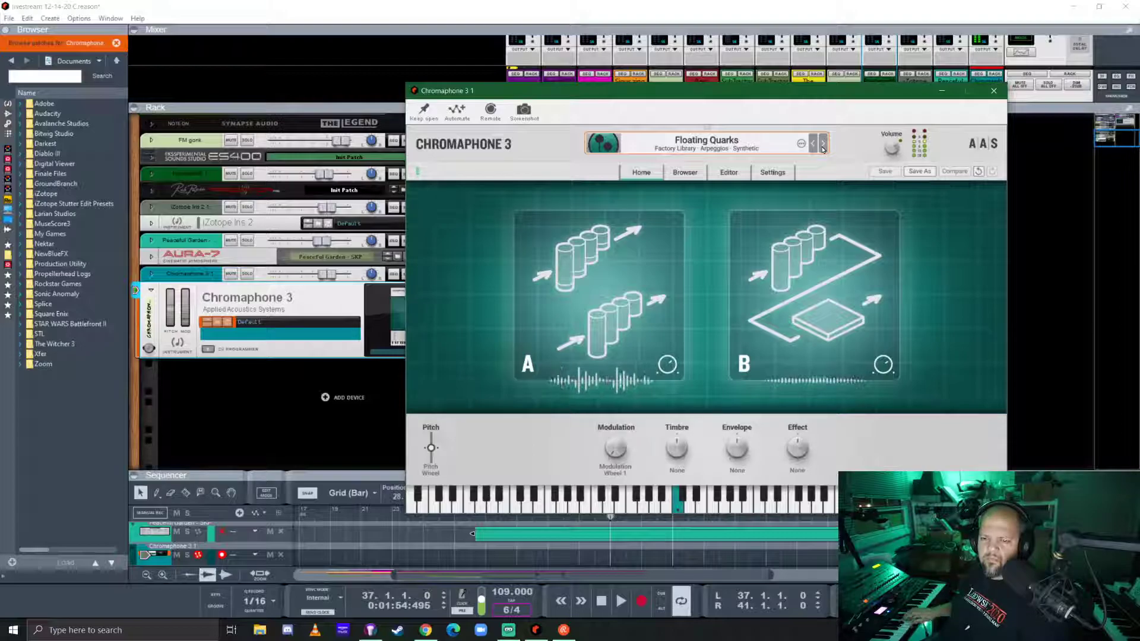
{"action": "left_click", "coordinate": [823, 145]}
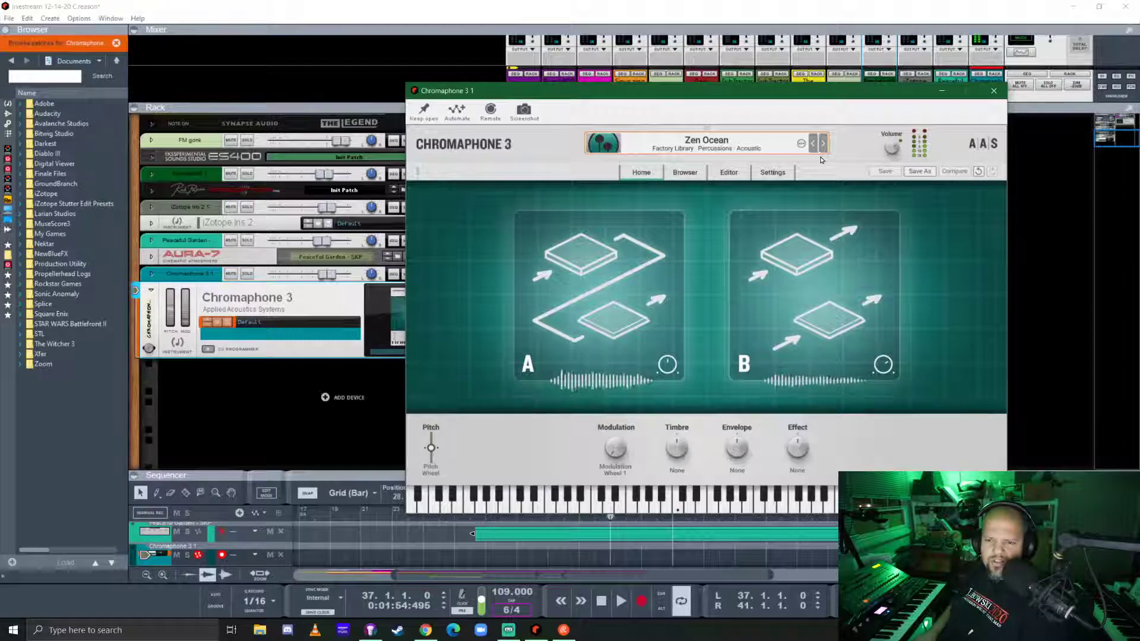
{"action": "left_click", "coordinate": [824, 146]}
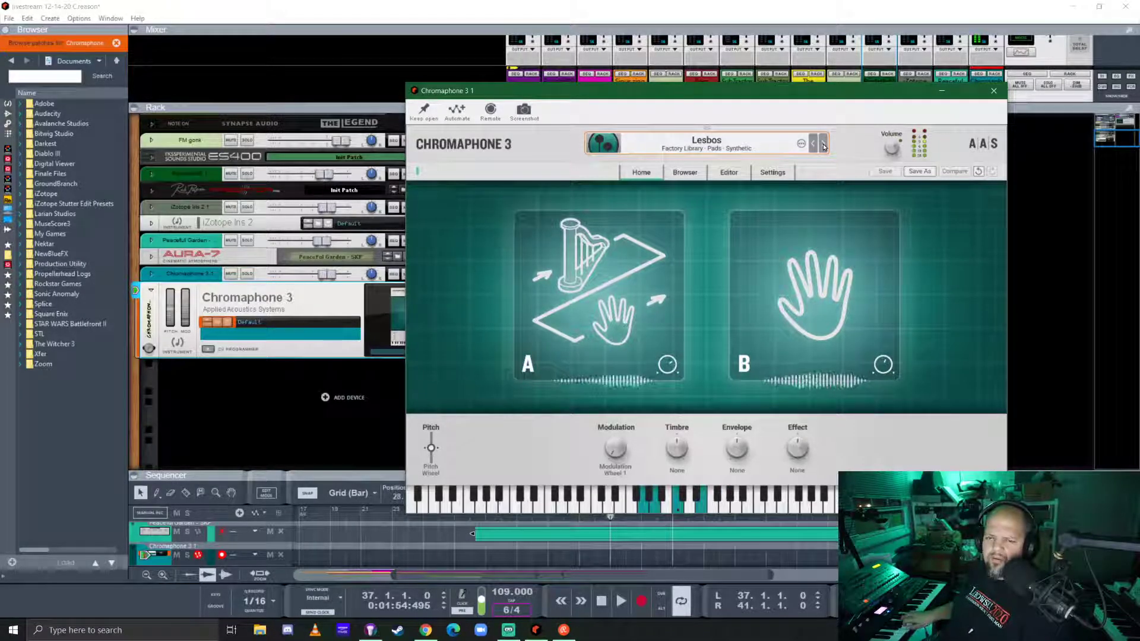
{"action": "left_click", "coordinate": [824, 146]}
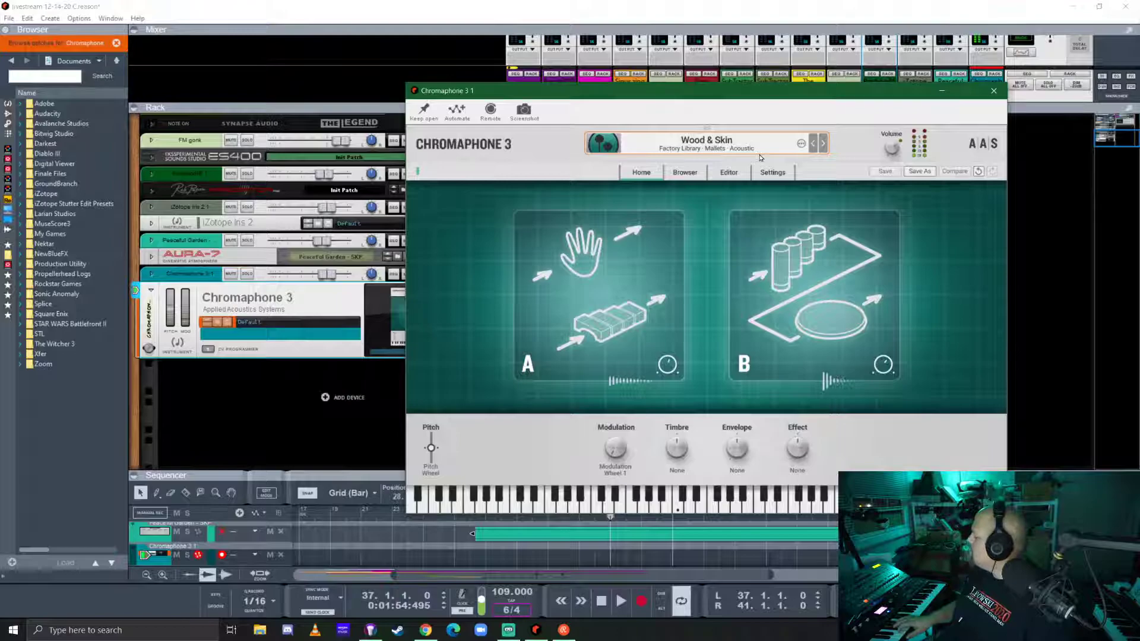
- Record a Chromaphone 3 part from bar 37 to about bar 49, then close its window and enlarge the sequencer
{"action": "key", "text": "ctrl+Return"}
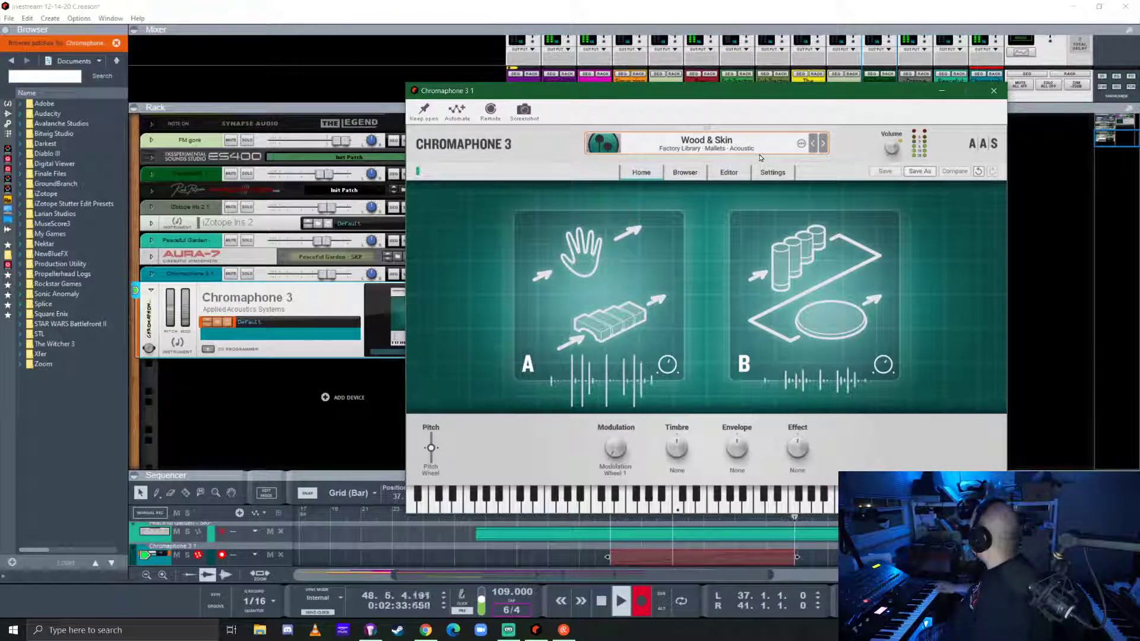
{"action": "key", "text": "space"}
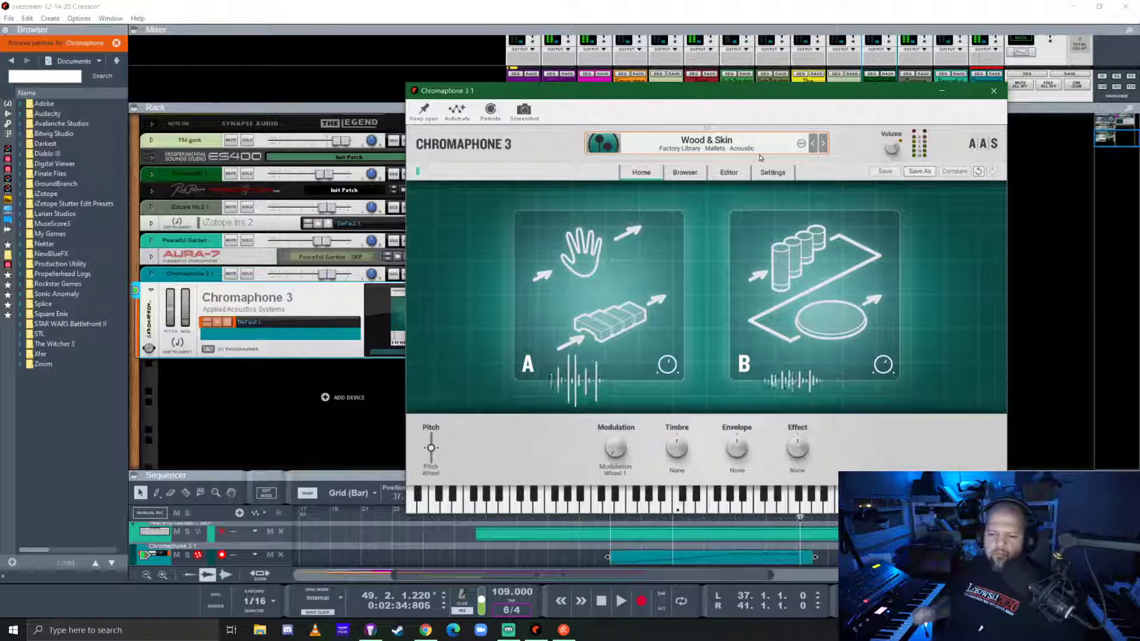
{"action": "left_click", "coordinate": [994, 91]}
{"action": "left_click_drag", "start_coordinate": [709, 479], "coordinate": [709, 215]}
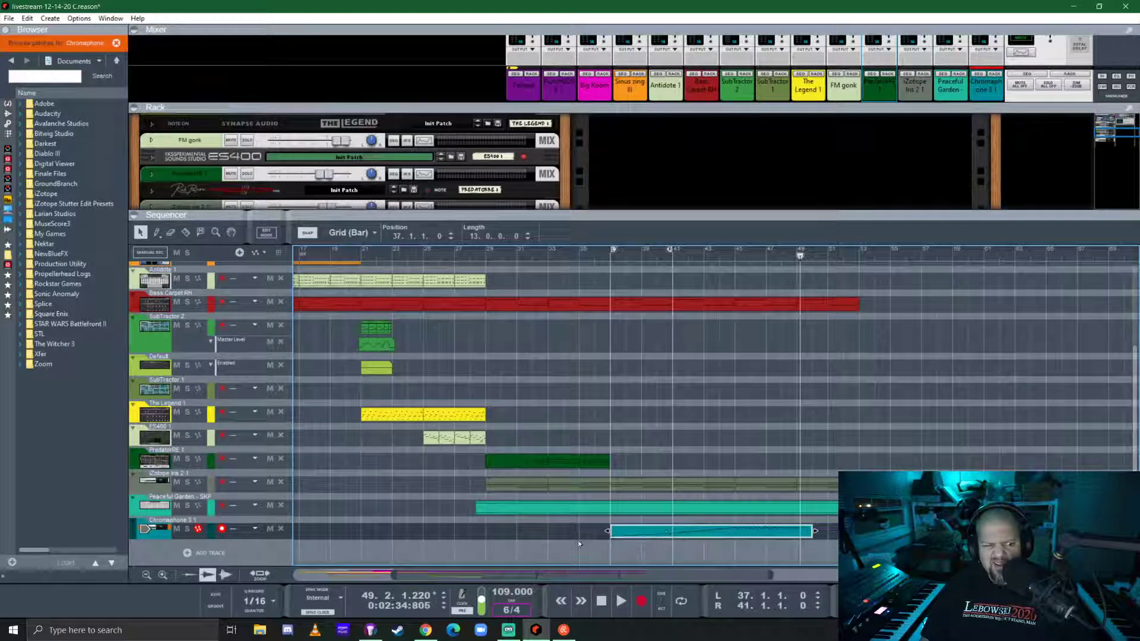
- Add a new note lane to the Chromaphone 3 track and mute the recorded clip on the lower lane
{"action": "right_click", "coordinate": [168, 535]}
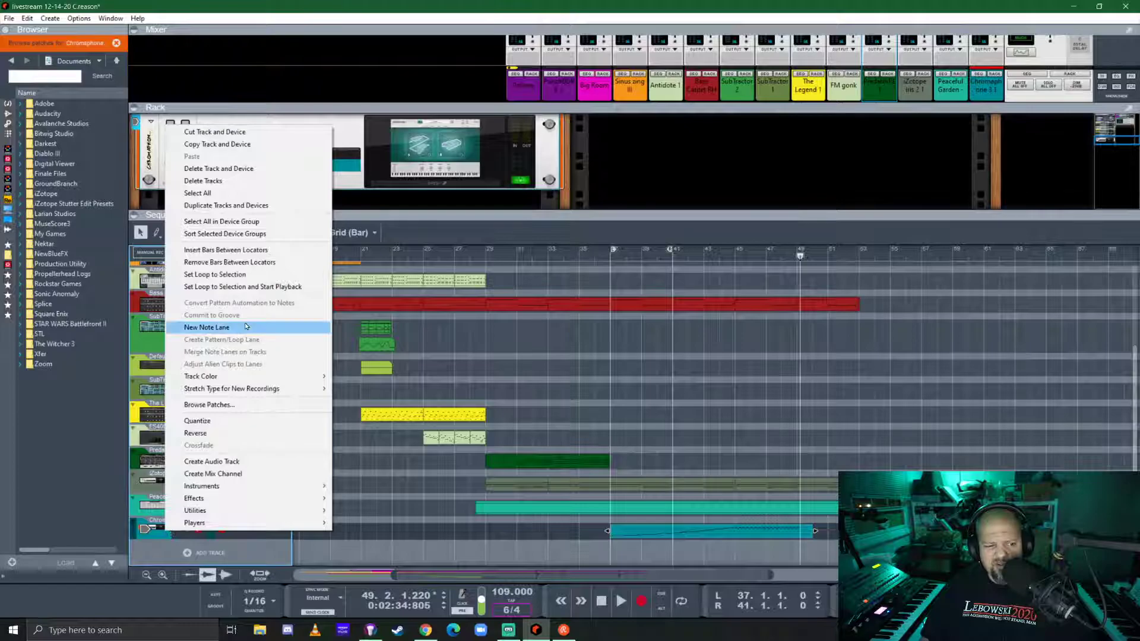
{"action": "left_click", "coordinate": [206, 327]}
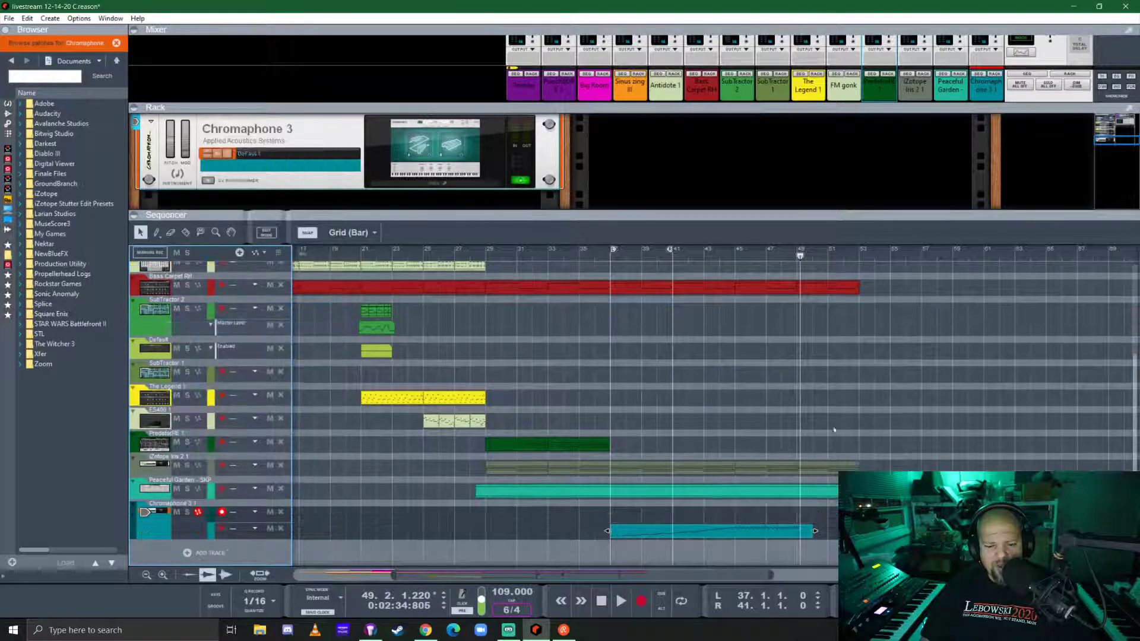
{"action": "left_click", "coordinate": [653, 531]}
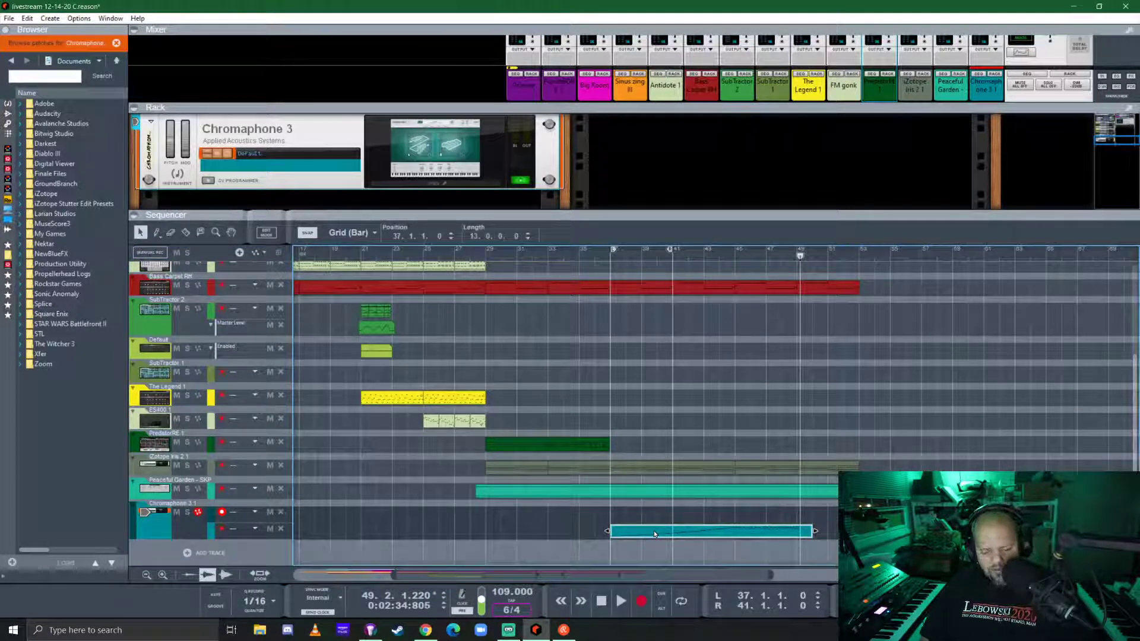
{"action": "key", "text": "m"}
- Record a second Chromaphone 3 take on the new lane from bar 37 to the end of bar 45
{"action": "left_click", "coordinate": [614, 261]}
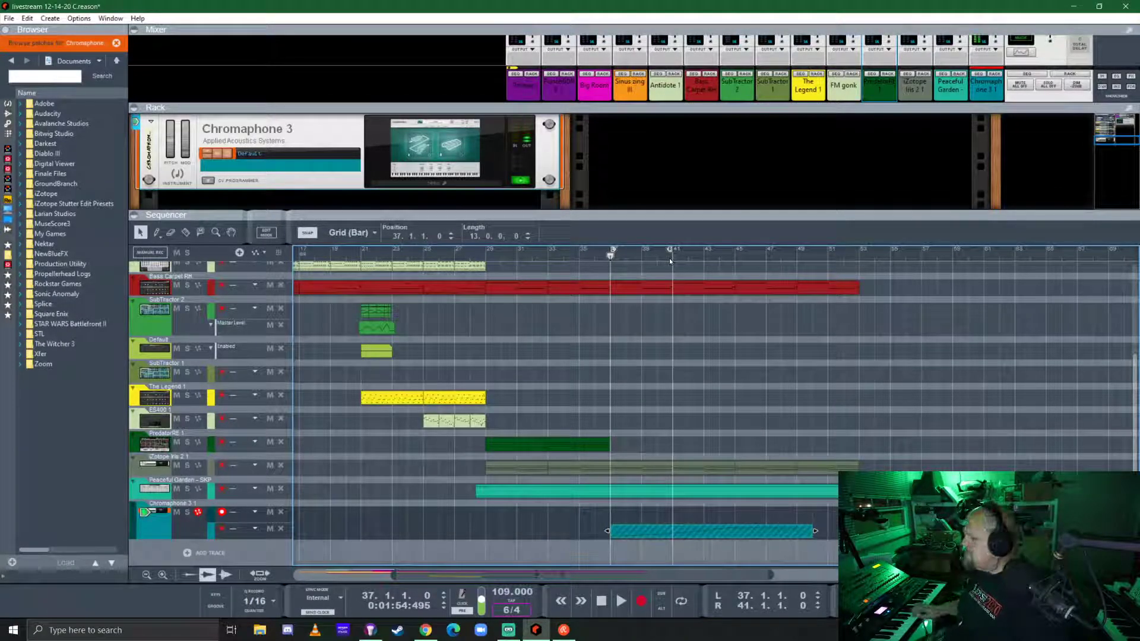
{"action": "key", "text": "ctrl+Return"}
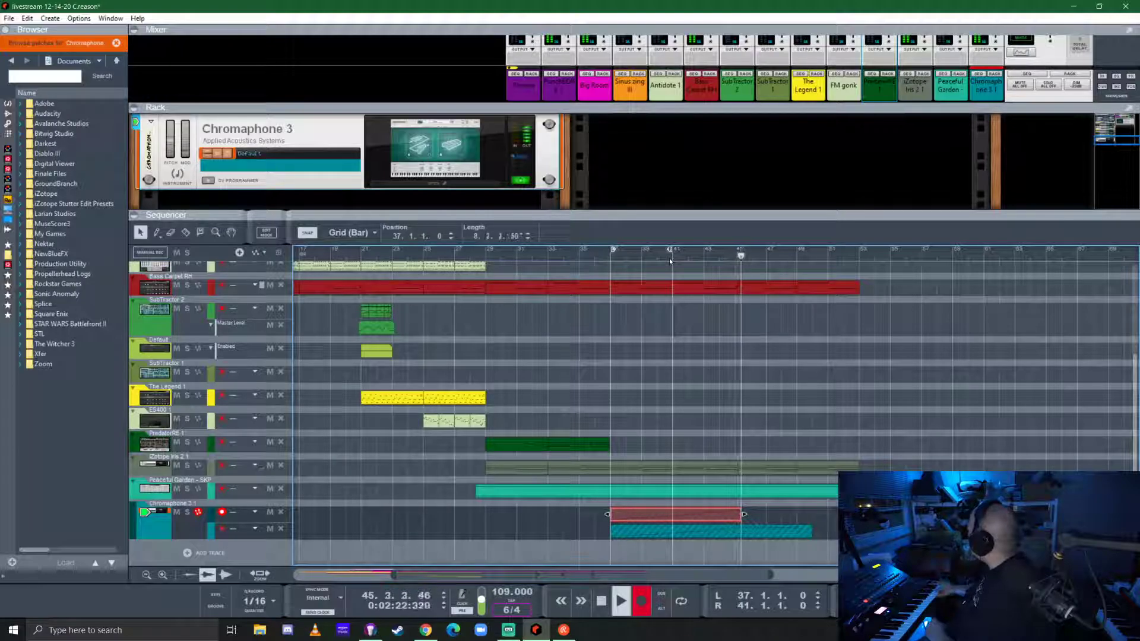
{"action": "key", "text": "space"}
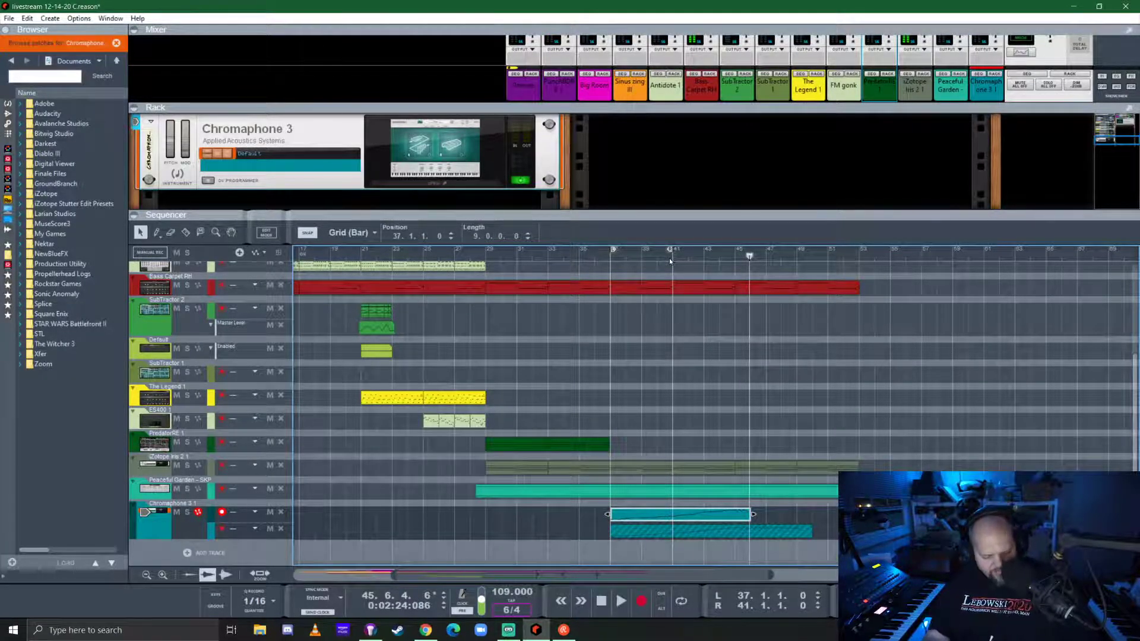
- Delete the second Chromaphone 3 take together with its note lane, and unmute the original clip
{"action": "key", "text": "Delete"}
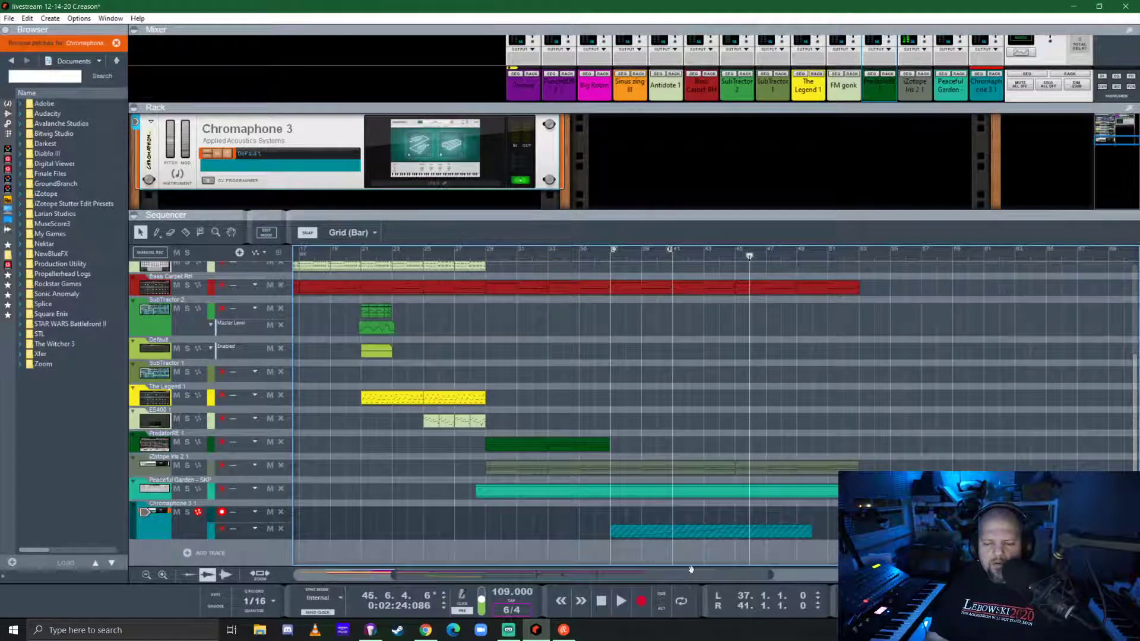
{"action": "left_click", "coordinate": [281, 514]}
{"action": "left_click", "coordinate": [679, 532]}
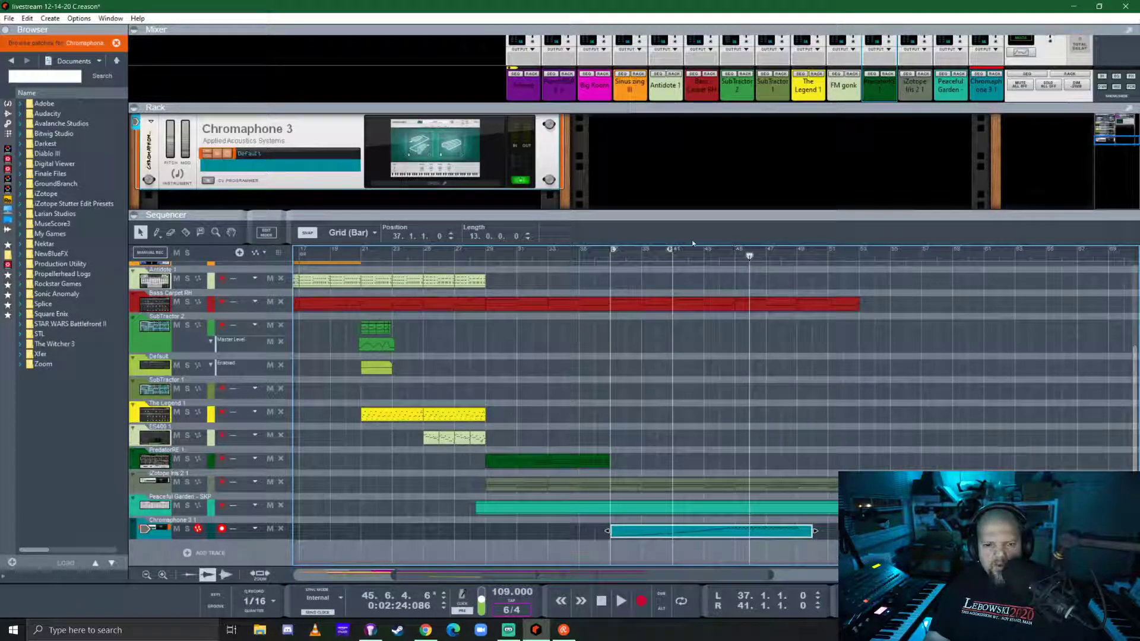
- Enlarge the sequencer and open the Chromaphone 3 clip for note editing
{"action": "left_click_drag", "start_coordinate": [689, 215], "coordinate": [689, 109]}
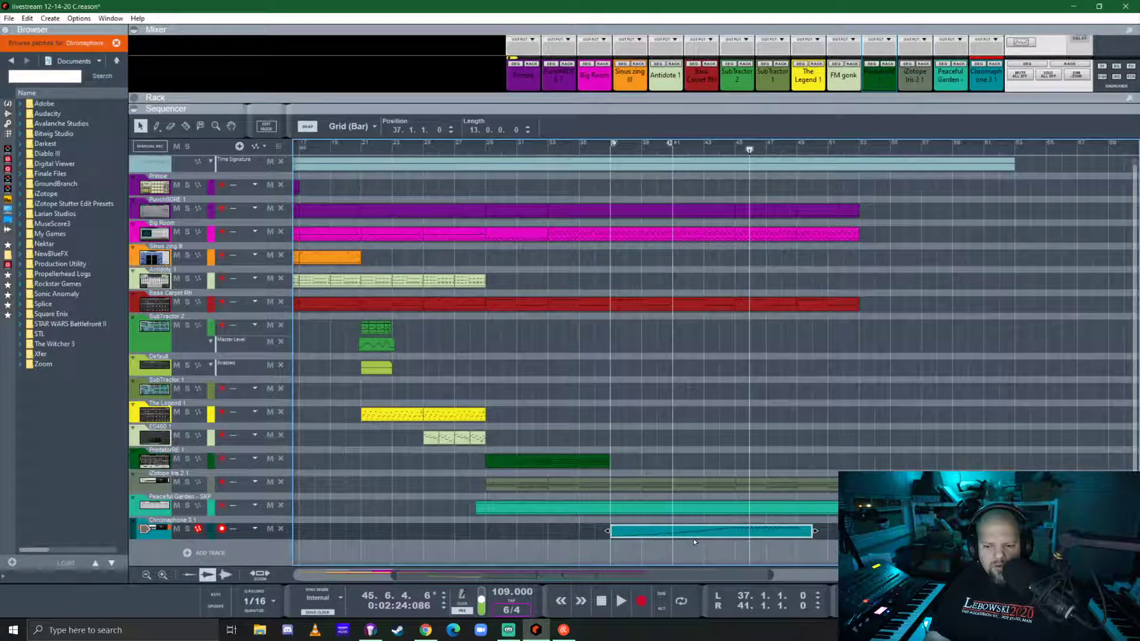
{"action": "double_click", "coordinate": [693, 532]}
{"action": "scroll", "coordinate": [487, 380], "scroll_direction": "up", "scroll_amount": 3}
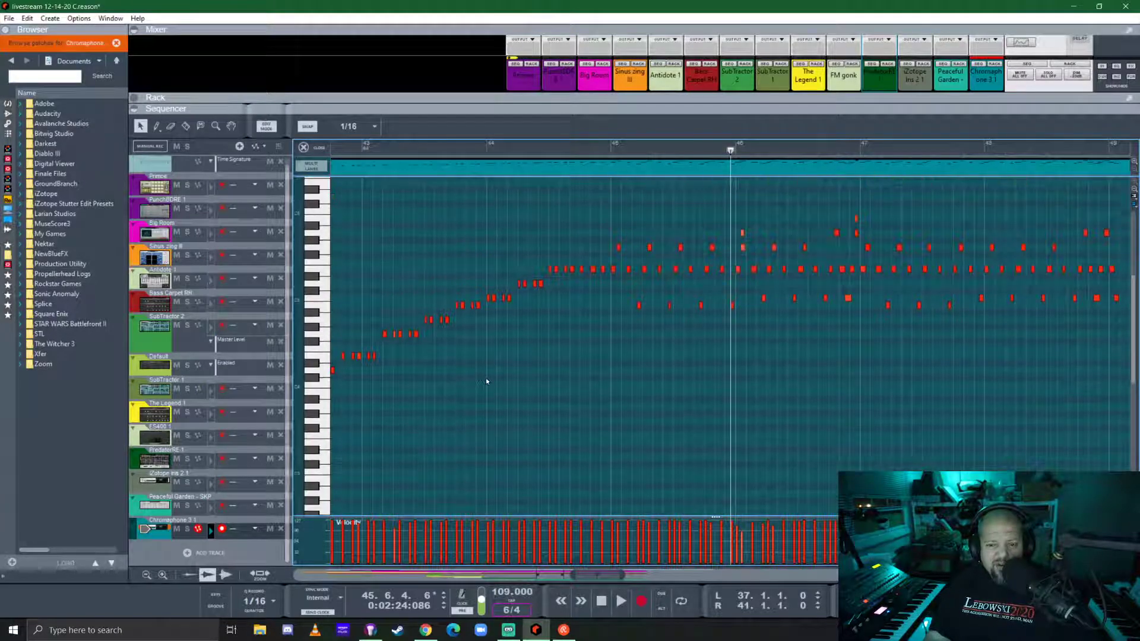
- Solo the Chromaphone 3 track and play its clip from bar 37 to bar 40
{"action": "scroll", "coordinate": [504, 374], "scroll_direction": "left", "scroll_amount": 10}
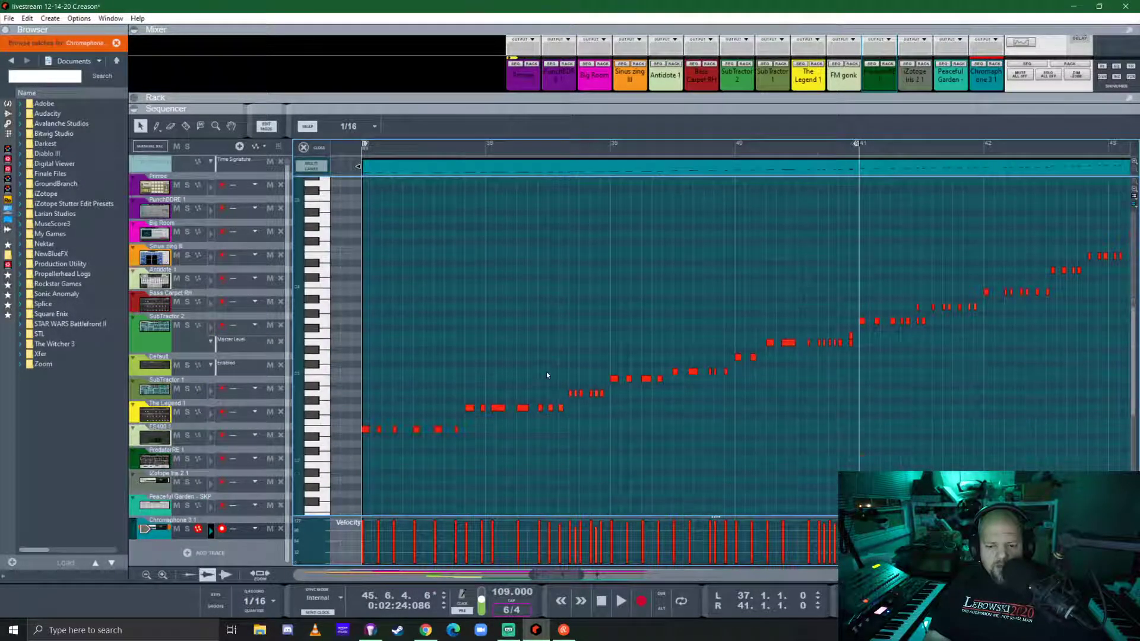
{"action": "scroll", "coordinate": [552, 392], "scroll_direction": "left", "scroll_amount": 2}
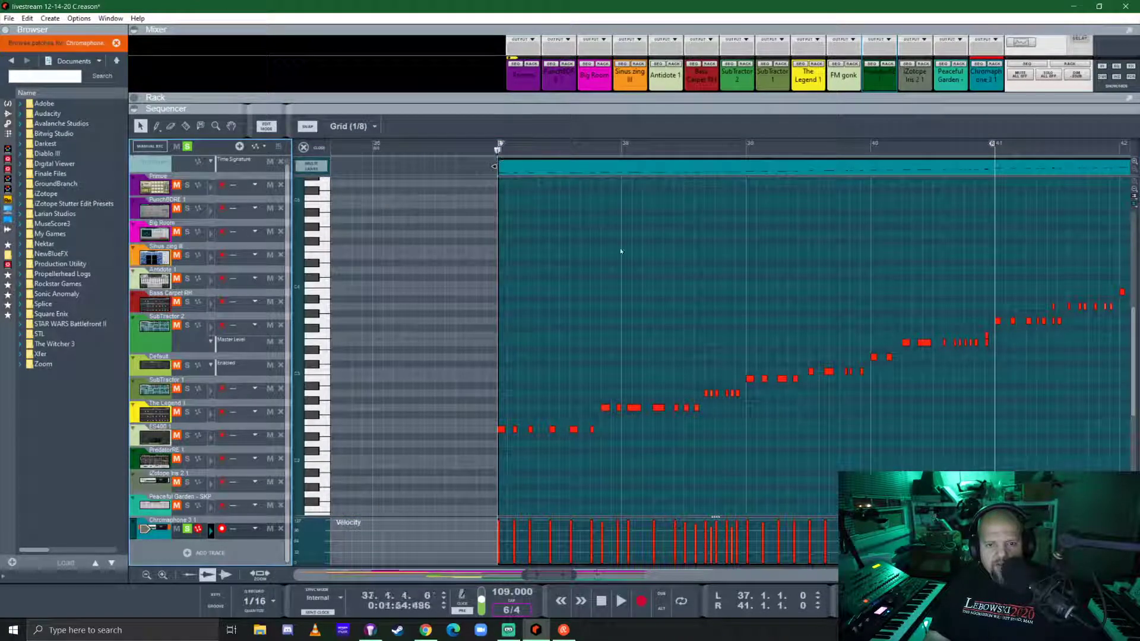
{"action": "key", "text": "space"}
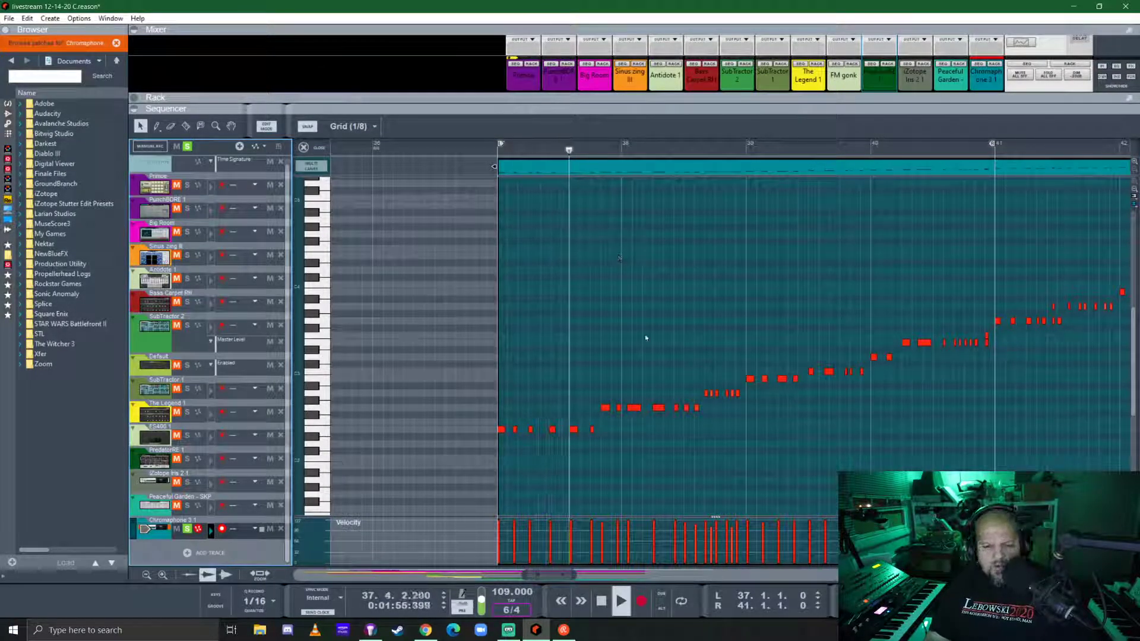
{"action": "scroll", "coordinate": [618, 412], "scroll_direction": "right", "scroll_amount": 2}
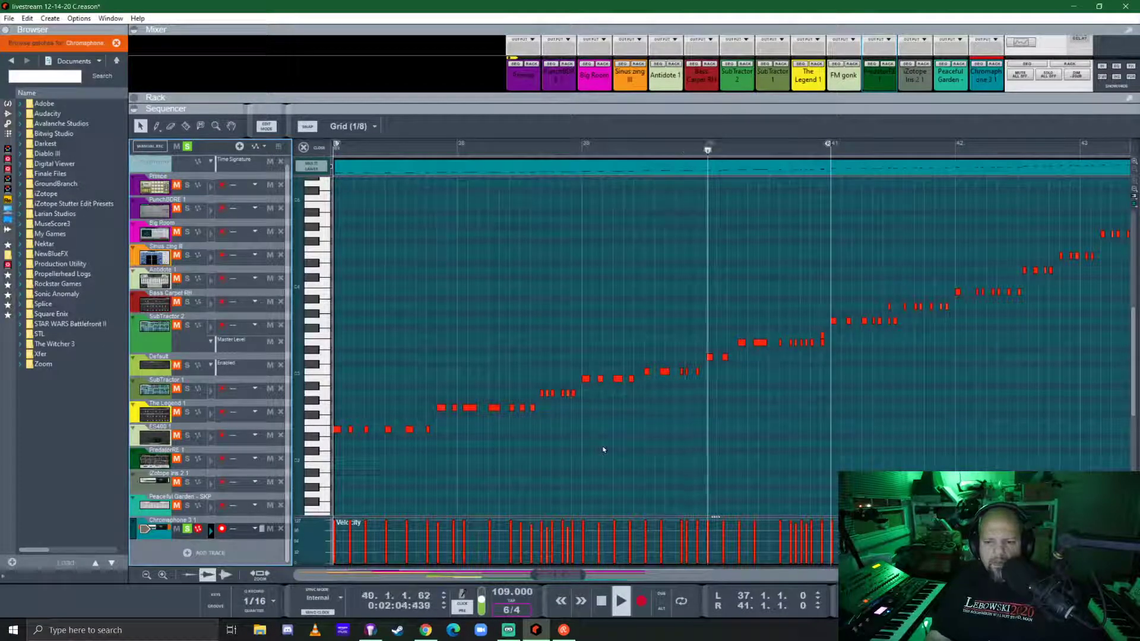
{"action": "key", "text": "space"}
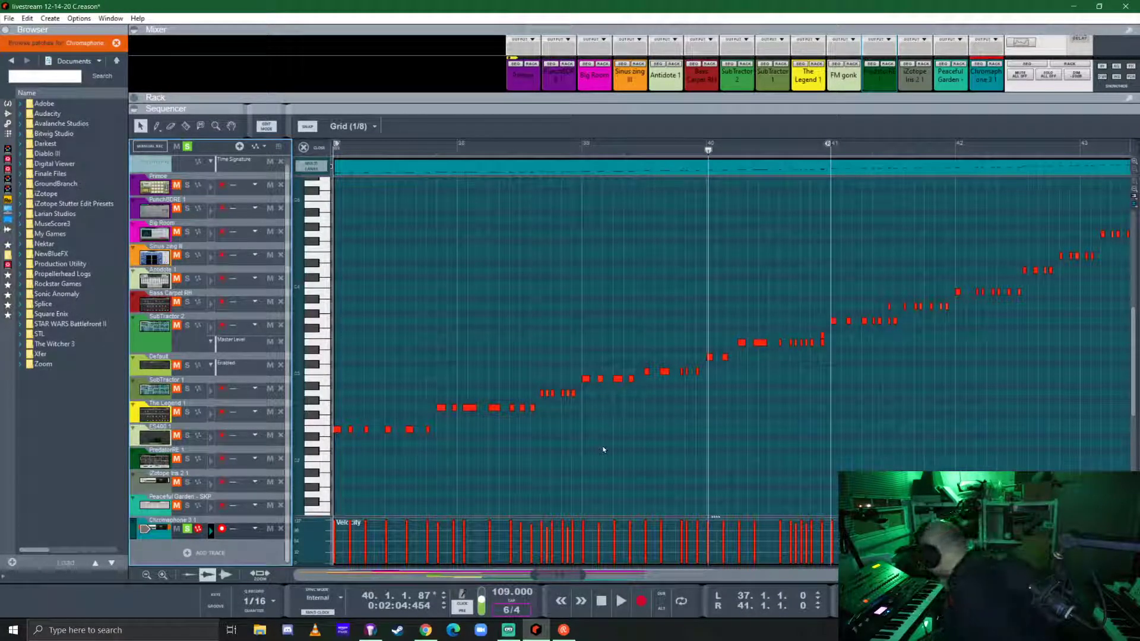
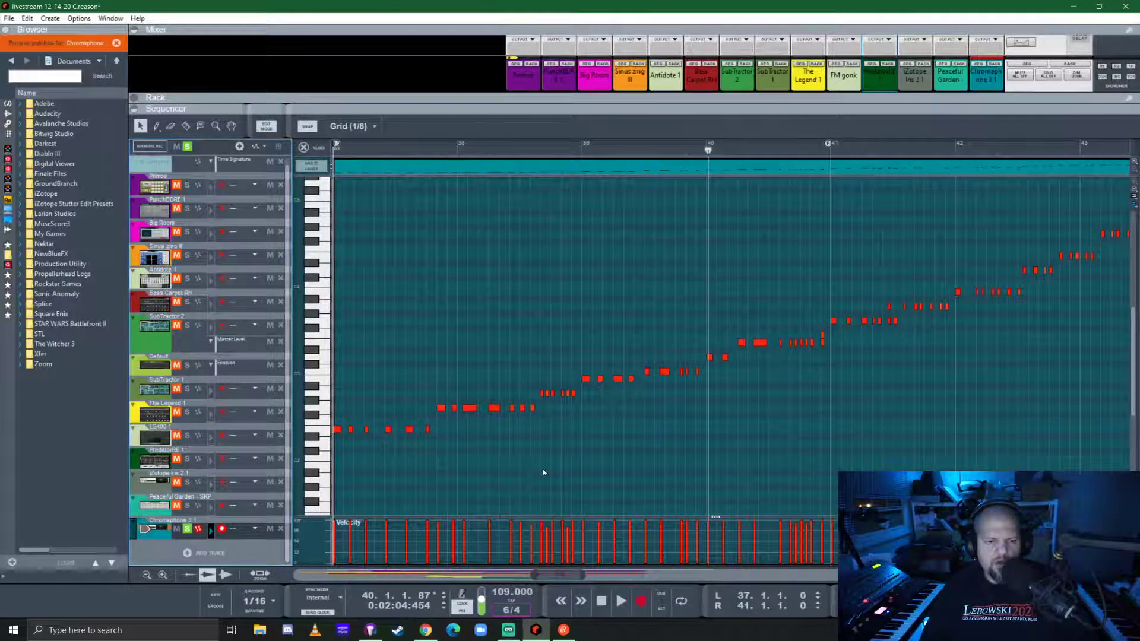
- Delete the stray F3 note at the end of bar 40 and the stray first note of the higher group in bar 41
{"action": "scroll", "coordinate": [568, 434], "scroll_direction": "down", "scroll_amount": 3}
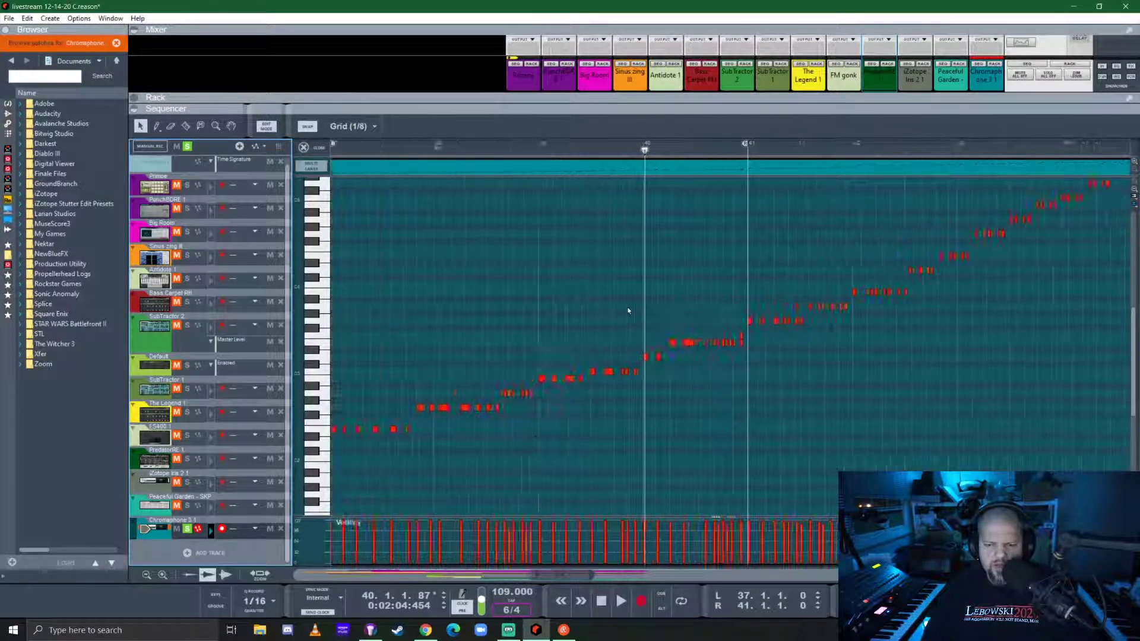
{"action": "scroll", "coordinate": [572, 339], "scroll_direction": "up", "scroll_amount": 5}
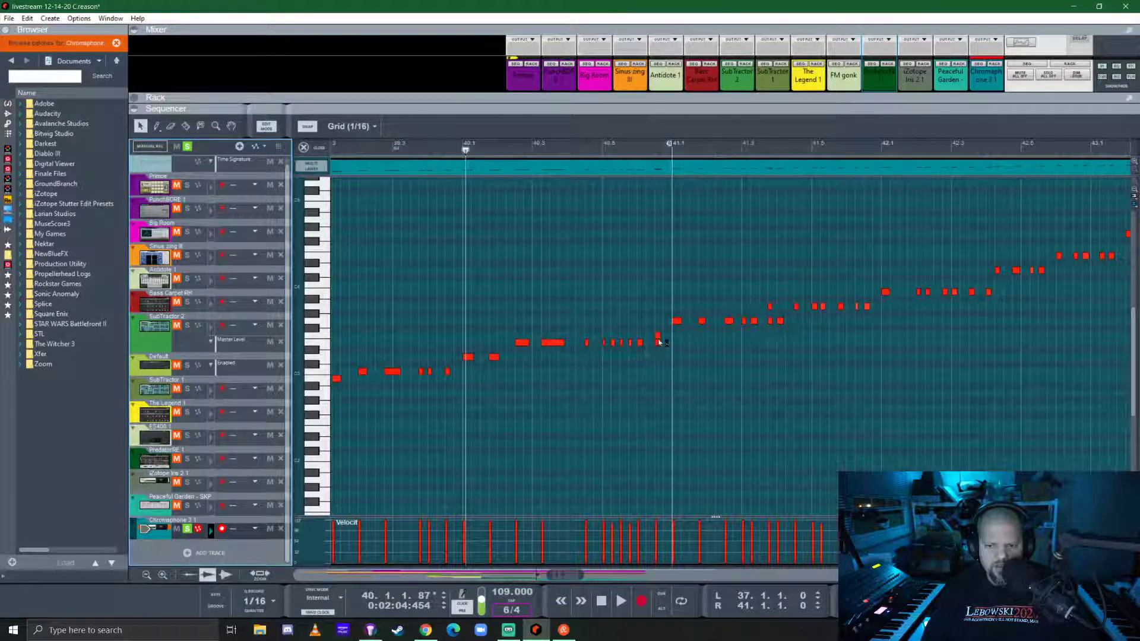
{"action": "left_click", "coordinate": [657, 336]}
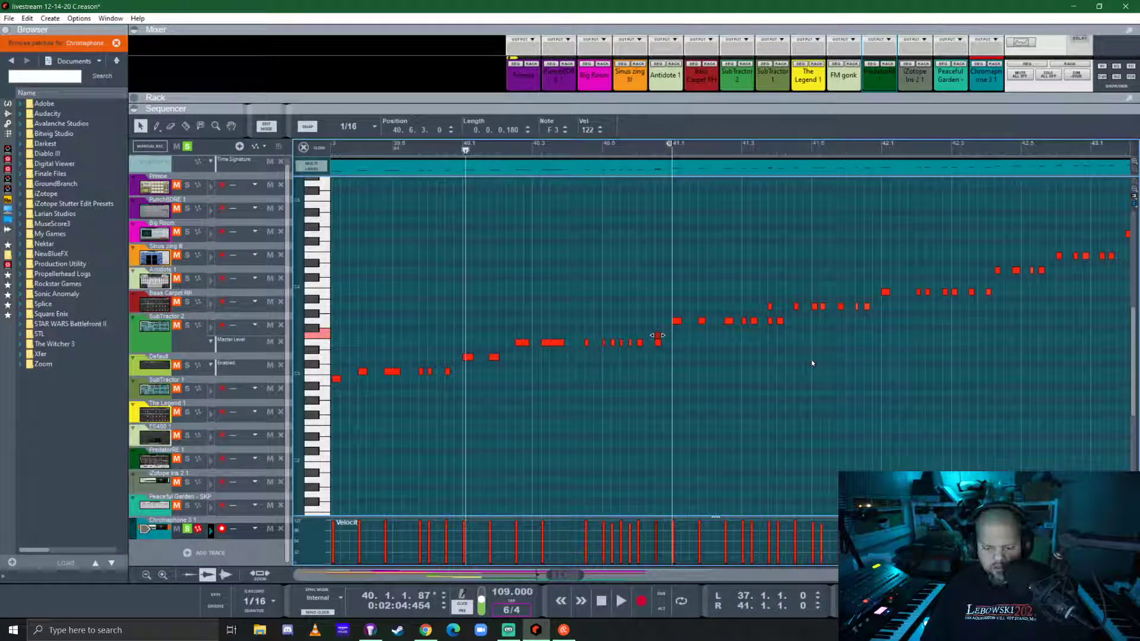
{"action": "key", "text": "Delete"}
{"action": "left_click", "coordinate": [770, 306]}
{"action": "key", "text": "Delete"}
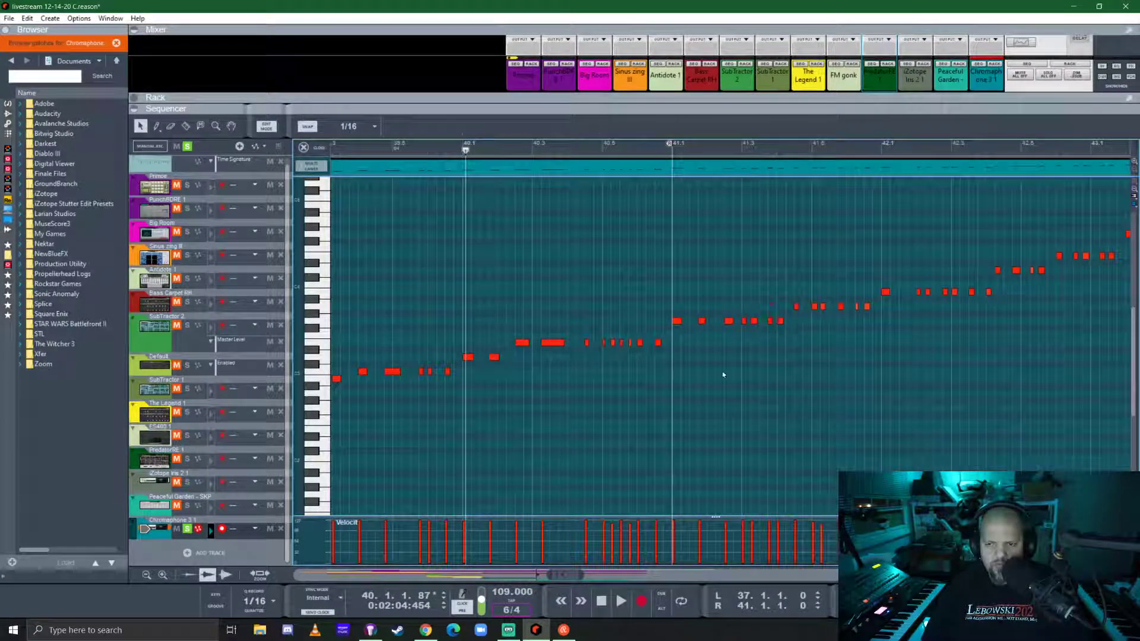
- Delete the stray high notes at the start of bar 46 and just before bar 47
{"action": "scroll", "coordinate": [663, 369], "scroll_direction": "up", "scroll_amount": 4}
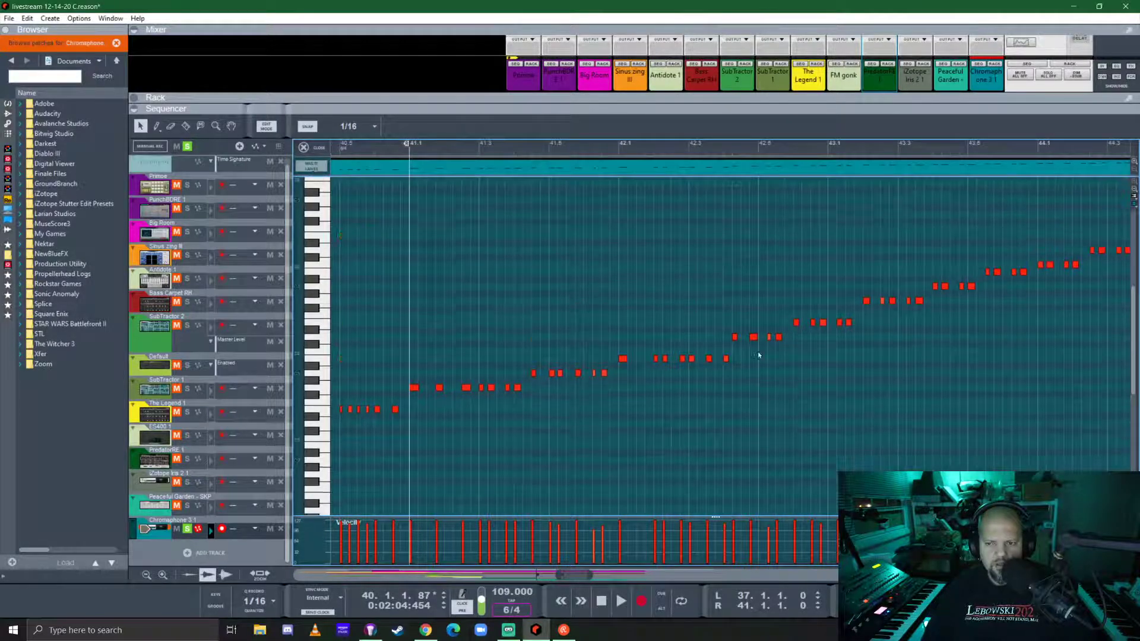
{"action": "scroll", "coordinate": [605, 325], "scroll_direction": "right", "scroll_amount": 6}
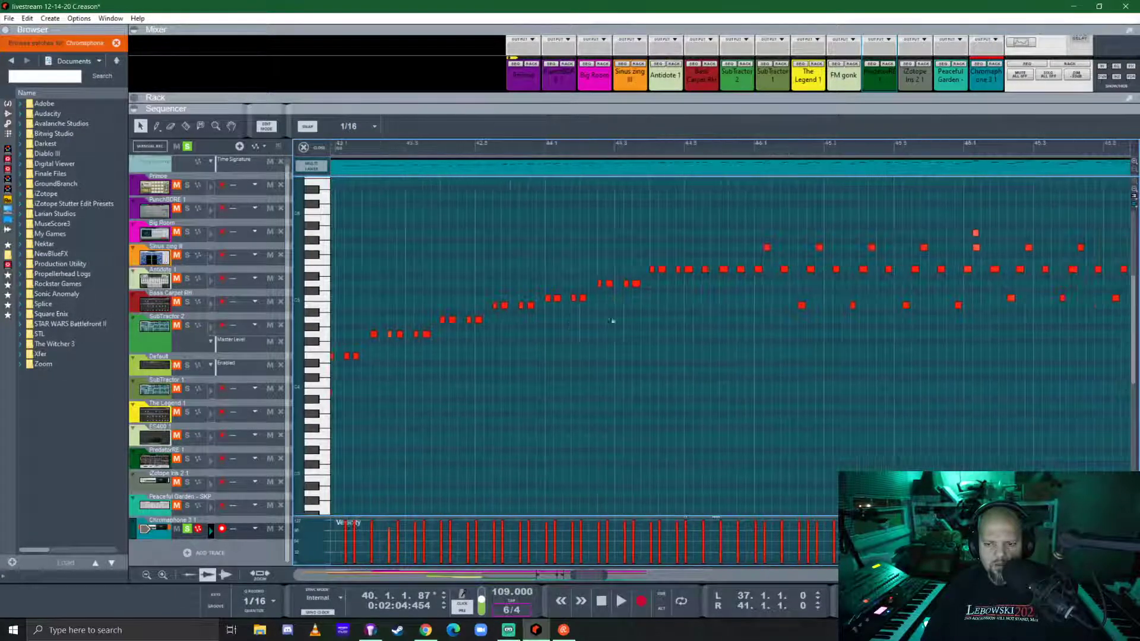
{"action": "scroll", "coordinate": [708, 325], "scroll_direction": "right", "scroll_amount": 3}
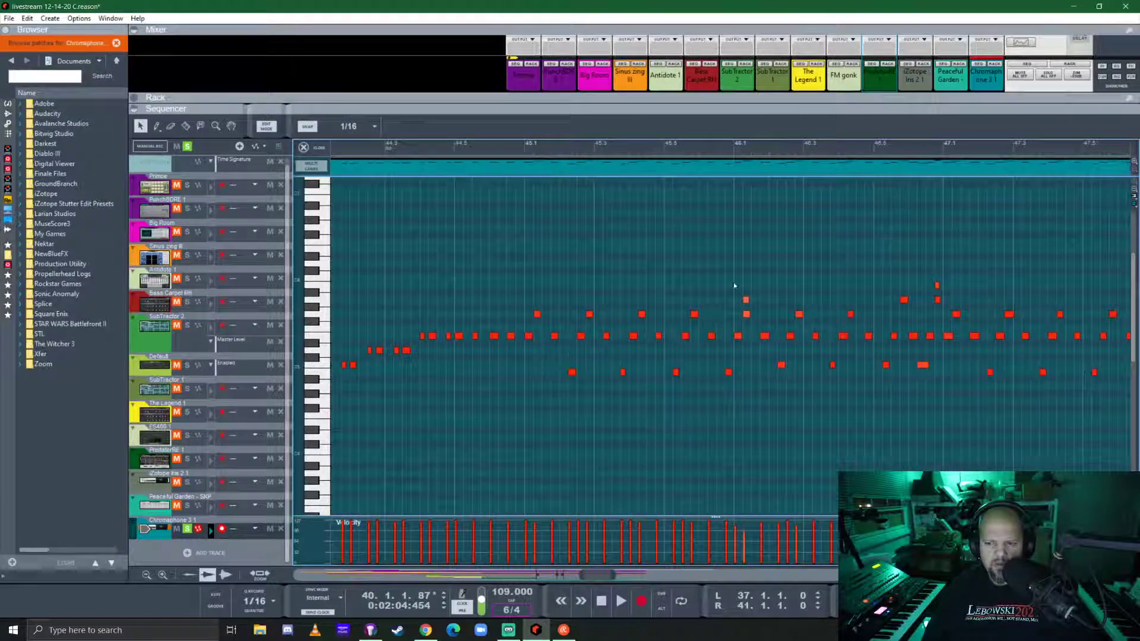
{"action": "left_click", "coordinate": [746, 300]}
{"action": "key", "text": "Delete"}
{"action": "left_click", "coordinate": [937, 285]}
{"action": "key", "text": "Delete"}
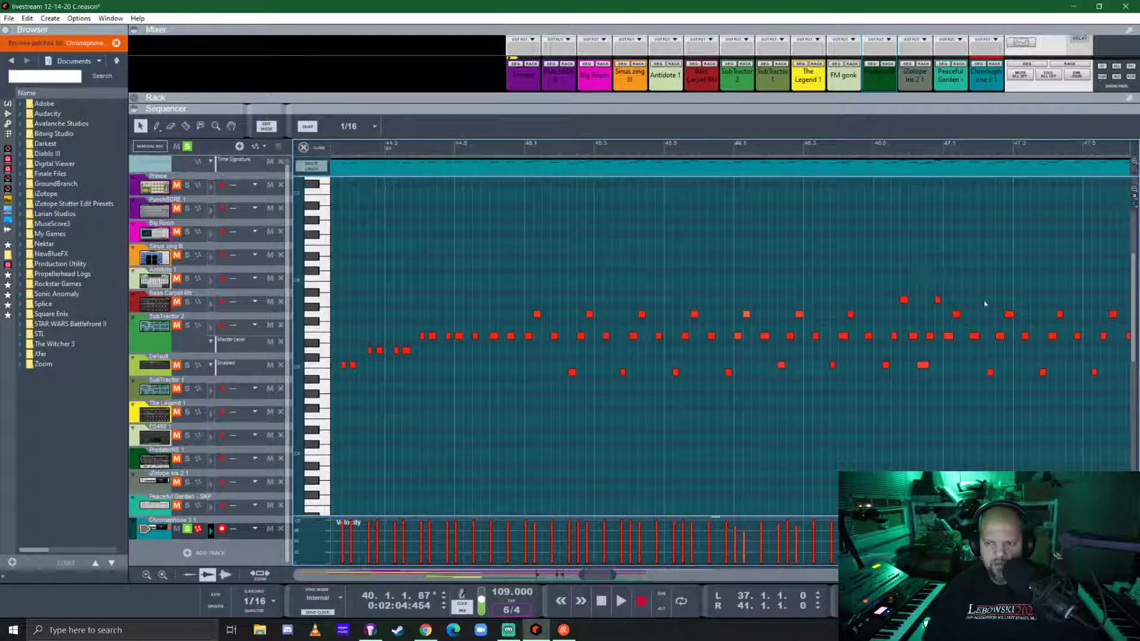
- Check the remaining notes up to the clip's end for mistakes, and return to the arrangement
{"action": "scroll", "coordinate": [692, 368], "scroll_direction": "right", "scroll_amount": 3}
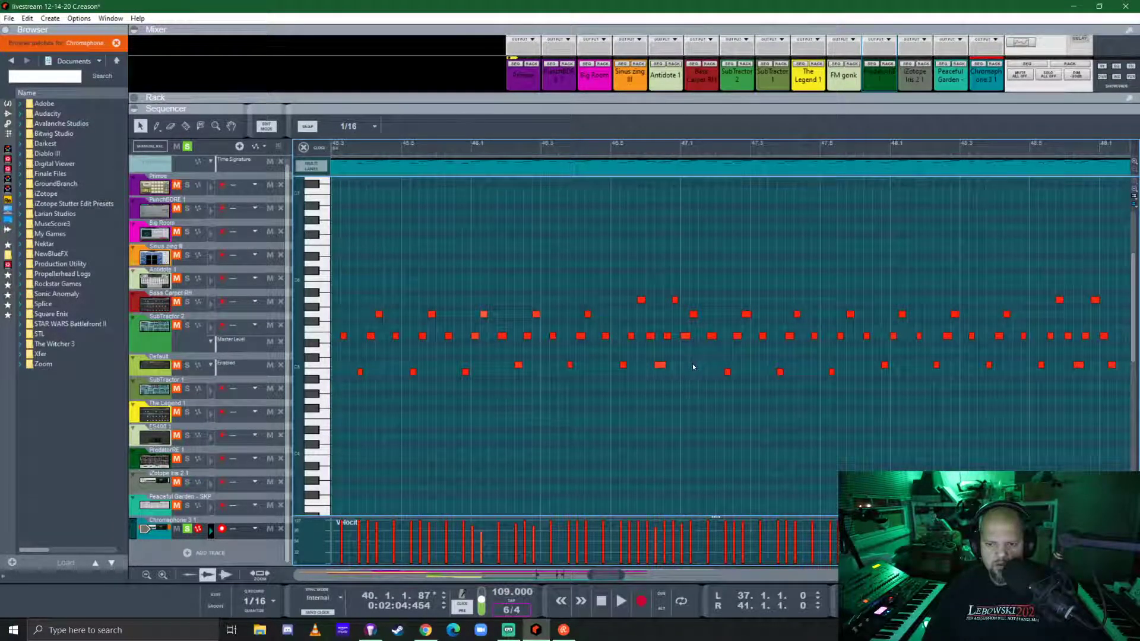
{"action": "scroll", "coordinate": [692, 363], "scroll_direction": "down", "scroll_amount": 6}
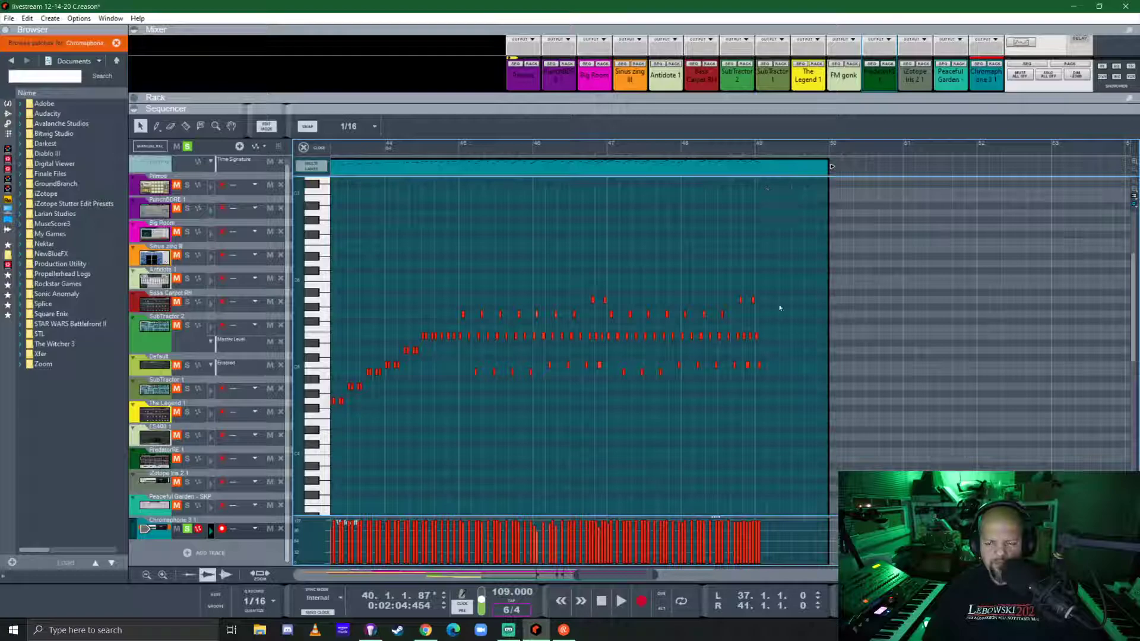
{"action": "scroll", "coordinate": [774, 362], "scroll_direction": "up", "scroll_amount": 6}
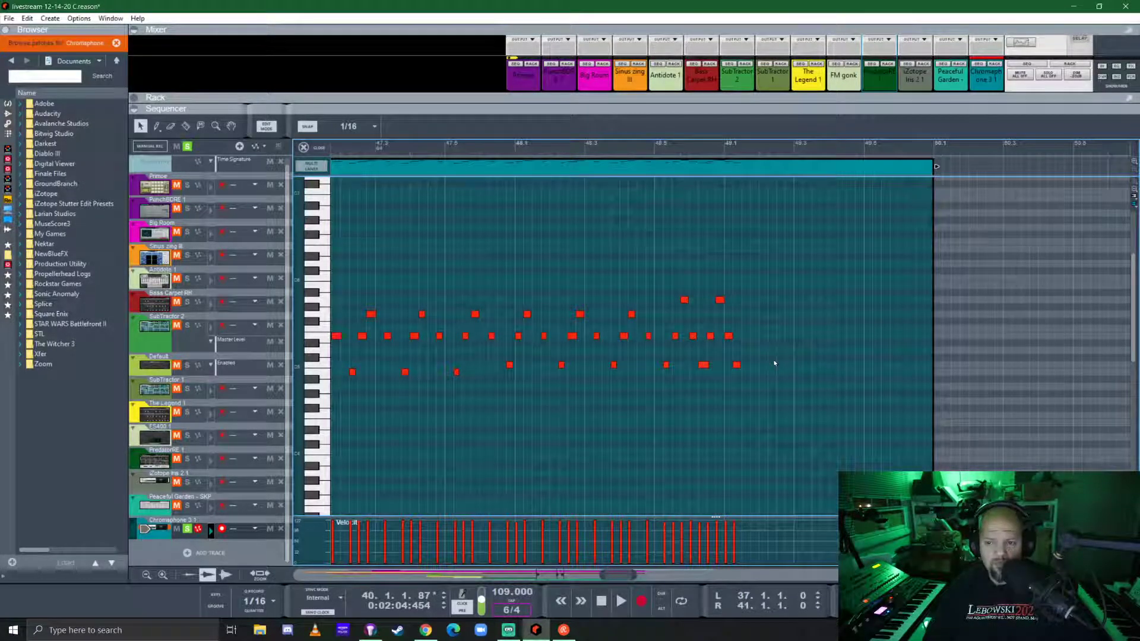
{"action": "scroll", "coordinate": [735, 394], "scroll_direction": "down", "scroll_amount": 4}
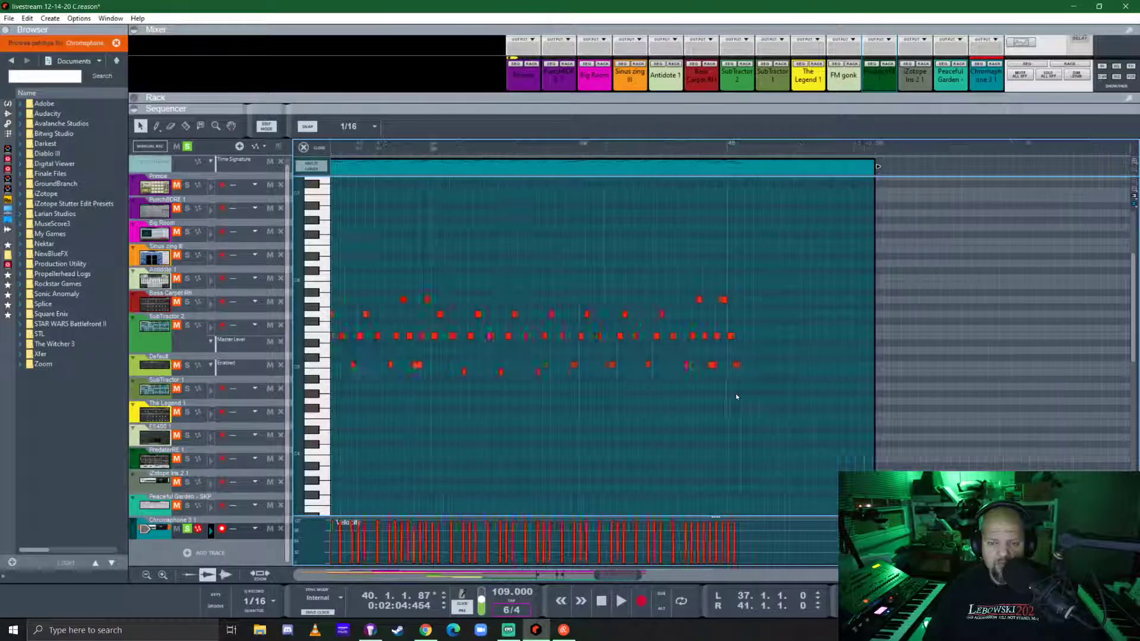
{"action": "left_click", "coordinate": [303, 148]}
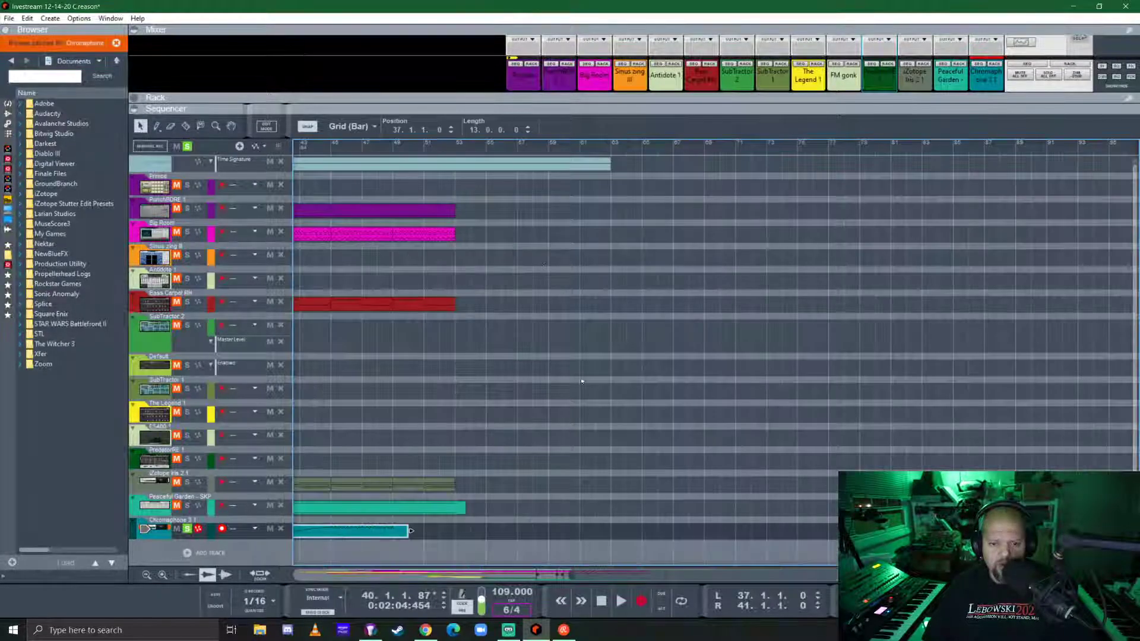
{"action": "scroll", "coordinate": [582, 382], "scroll_direction": "left", "scroll_amount": 5}
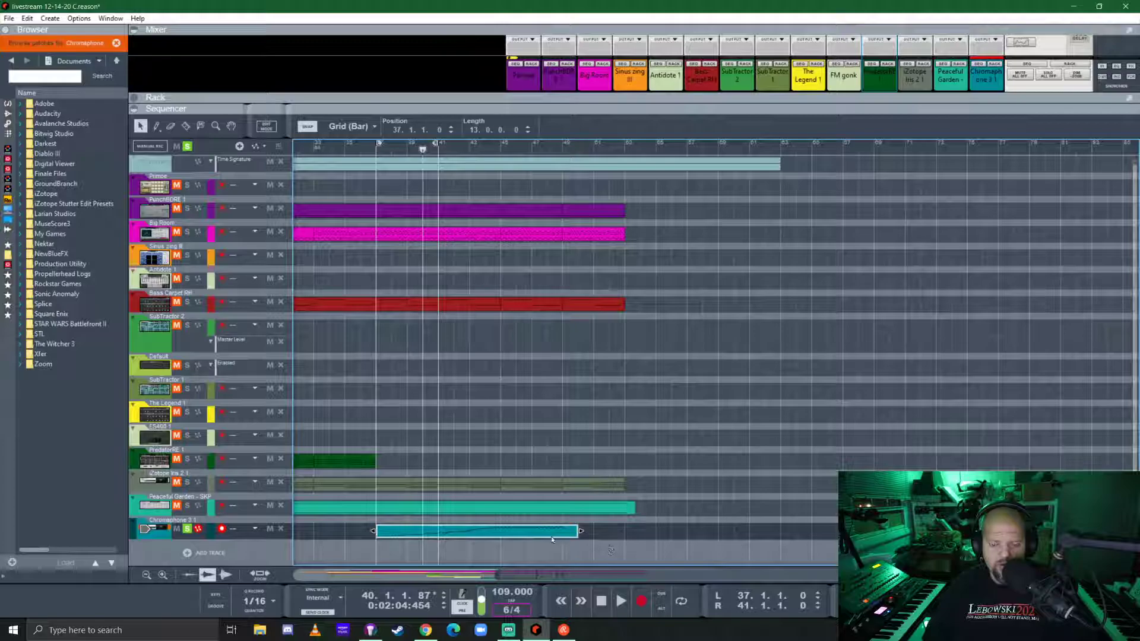
{"action": "scroll", "coordinate": [553, 539], "scroll_direction": "up", "scroll_amount": 3}
{"action": "scroll", "coordinate": [552, 544], "scroll_direction": "down", "scroll_amount": 3}
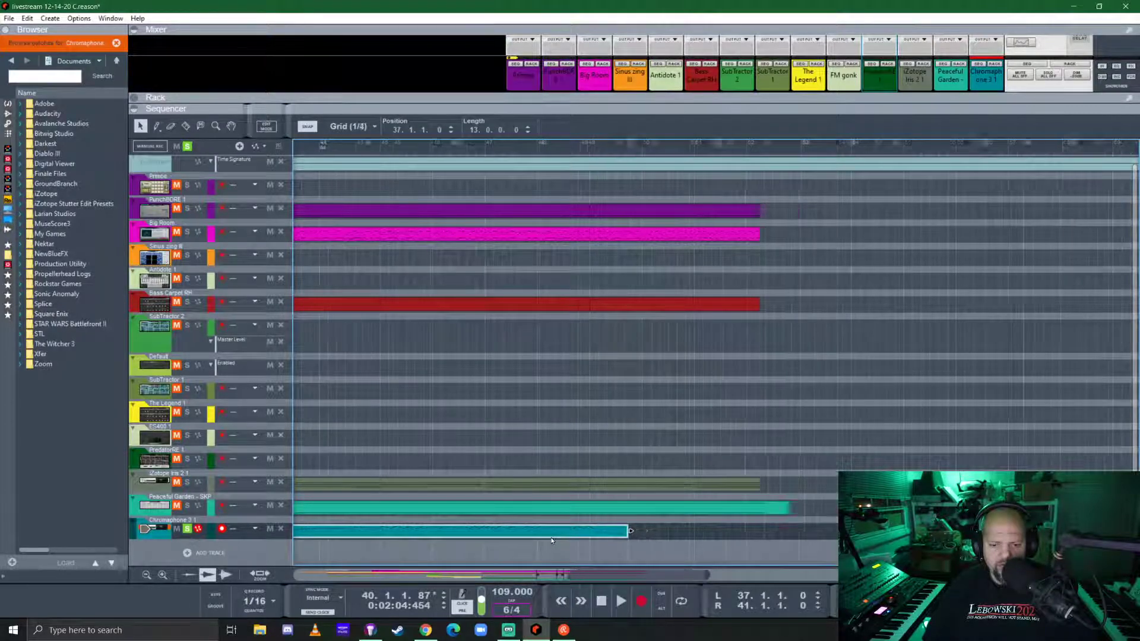
- Reopen the Chromaphone 3 clip's notes and split the clip at bar 45
{"action": "double_click", "coordinate": [488, 531]}
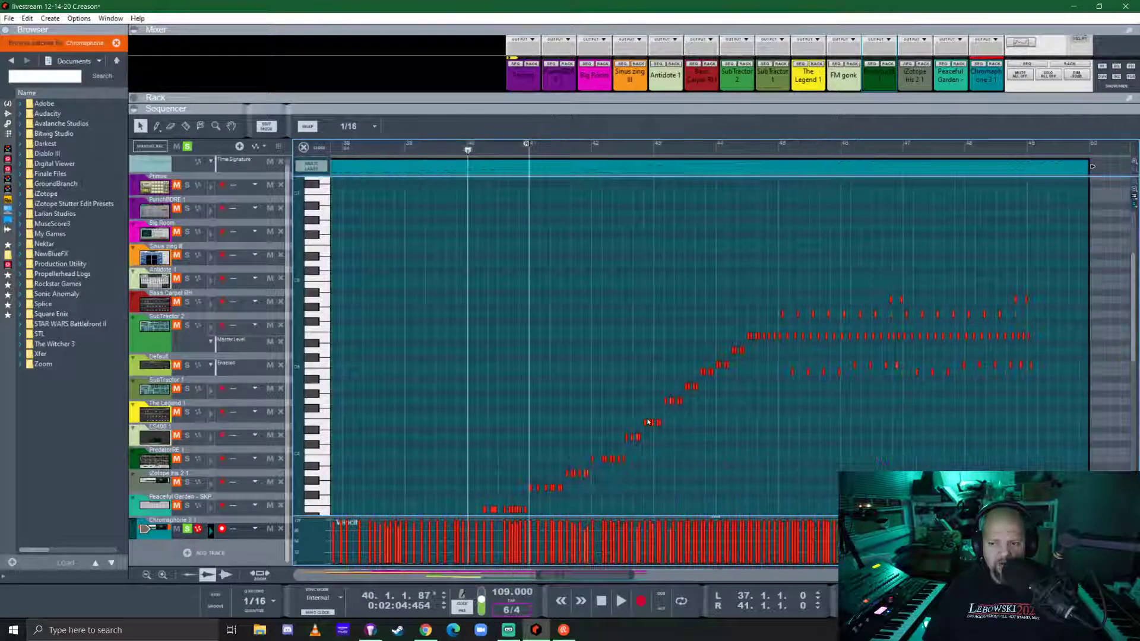
{"action": "scroll", "coordinate": [649, 422], "scroll_direction": "right", "scroll_amount": 4}
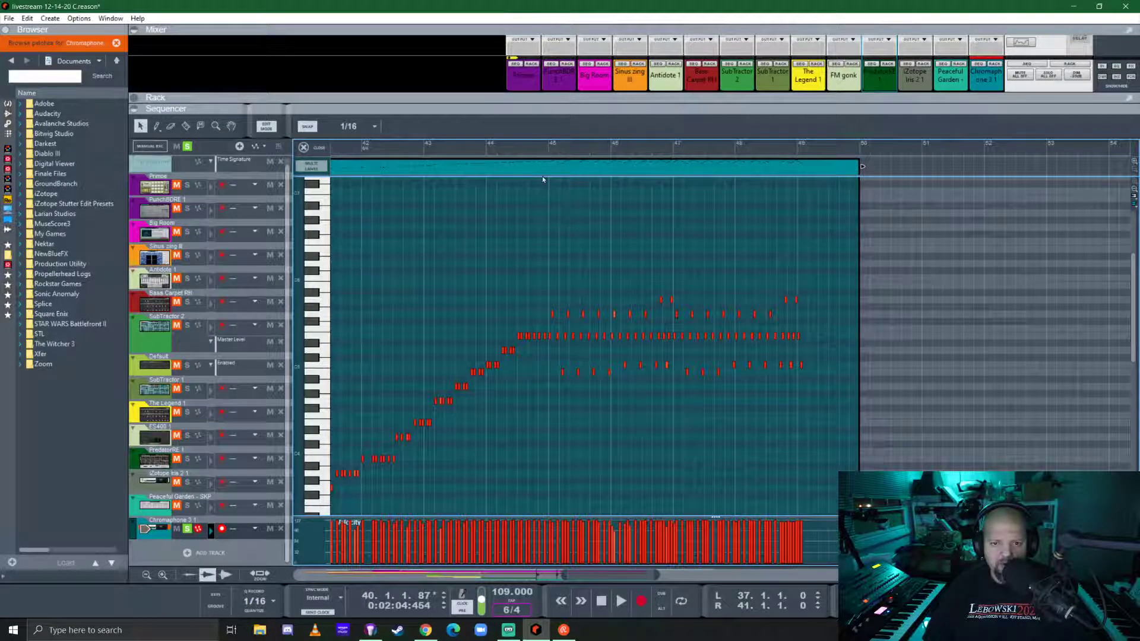
{"action": "key", "text": "r"}
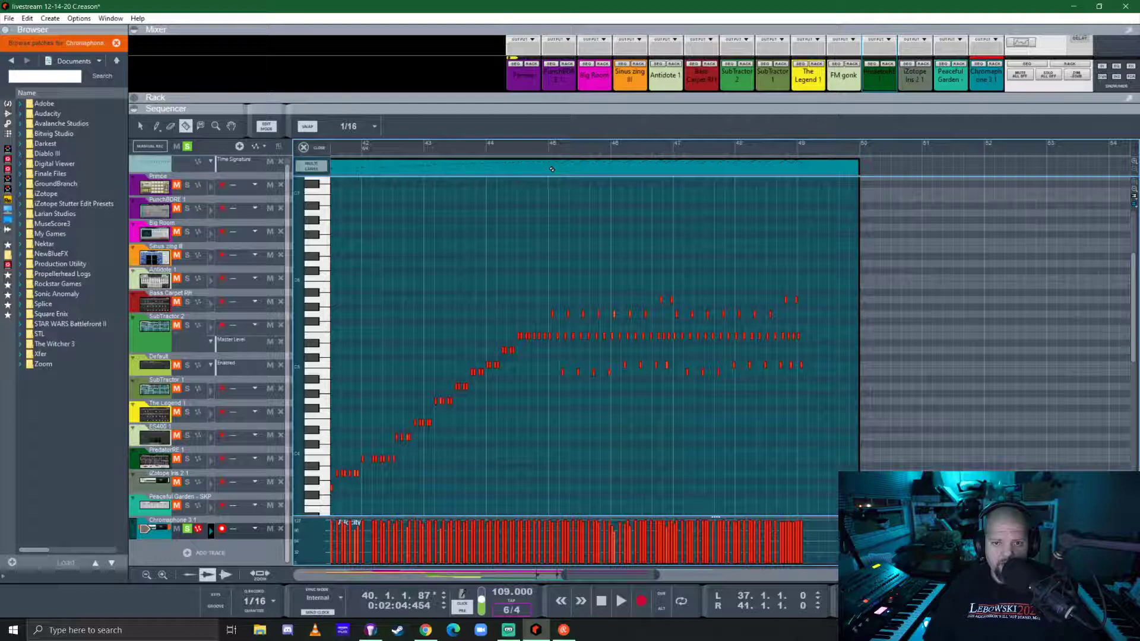
{"action": "left_click", "coordinate": [551, 169]}
{"action": "key", "text": "q"}
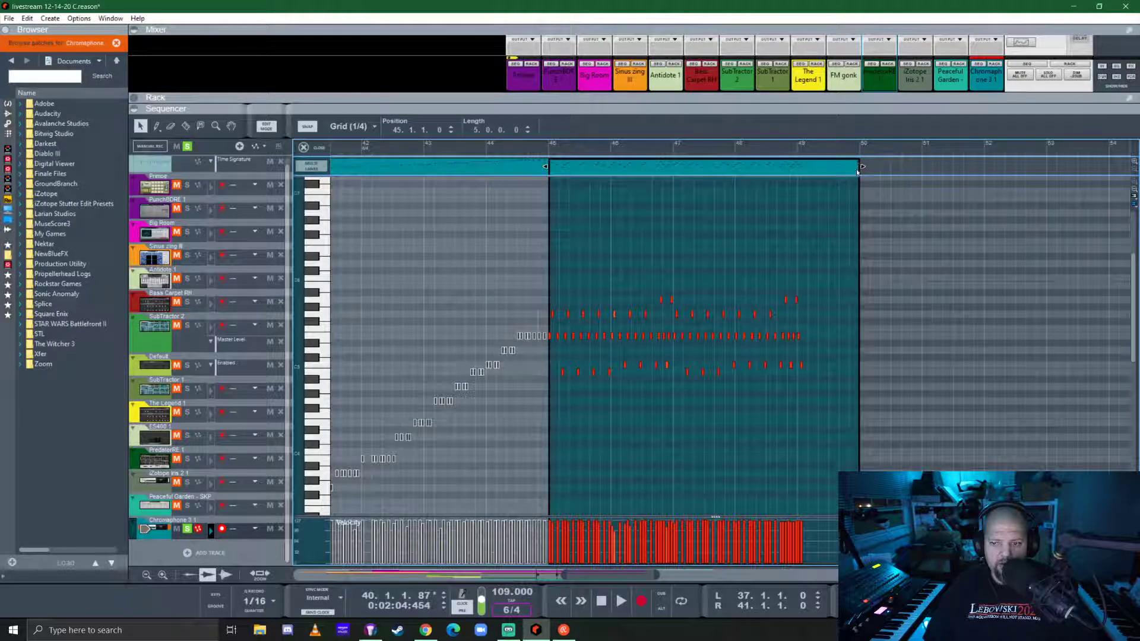
- Trim the split-off clip to end at bar 49 and duplicate it to fill bars 49 to 53
{"action": "left_click_drag", "start_coordinate": [863, 165], "coordinate": [801, 170]}
{"action": "left_click_drag", "start_coordinate": [566, 170], "coordinate": [818, 181]}
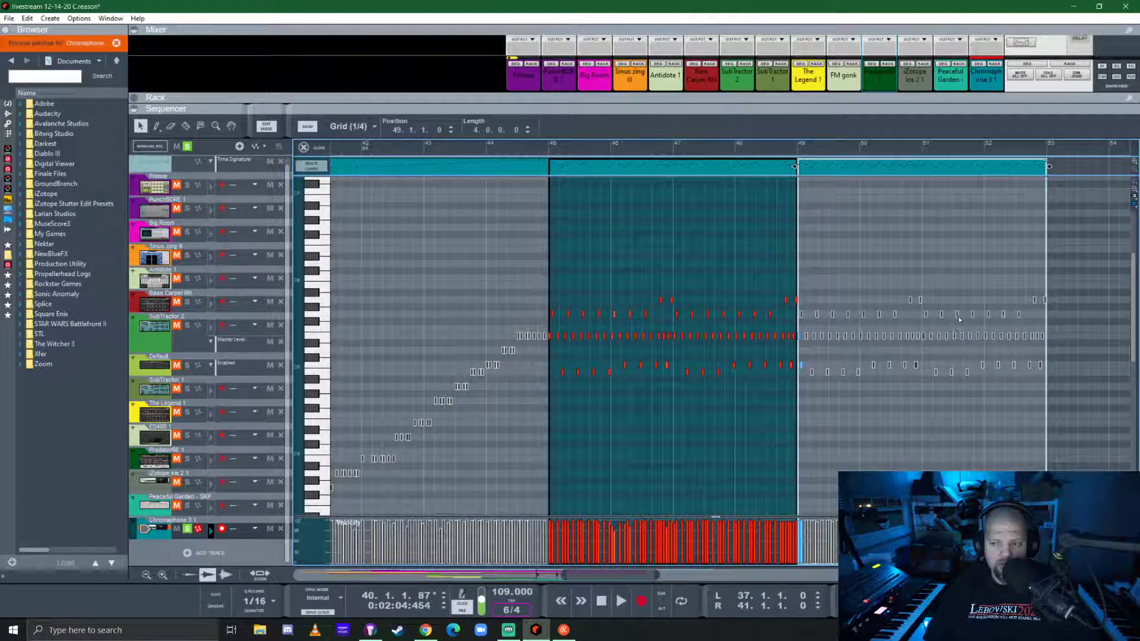
{"action": "left_click", "coordinate": [311, 148]}
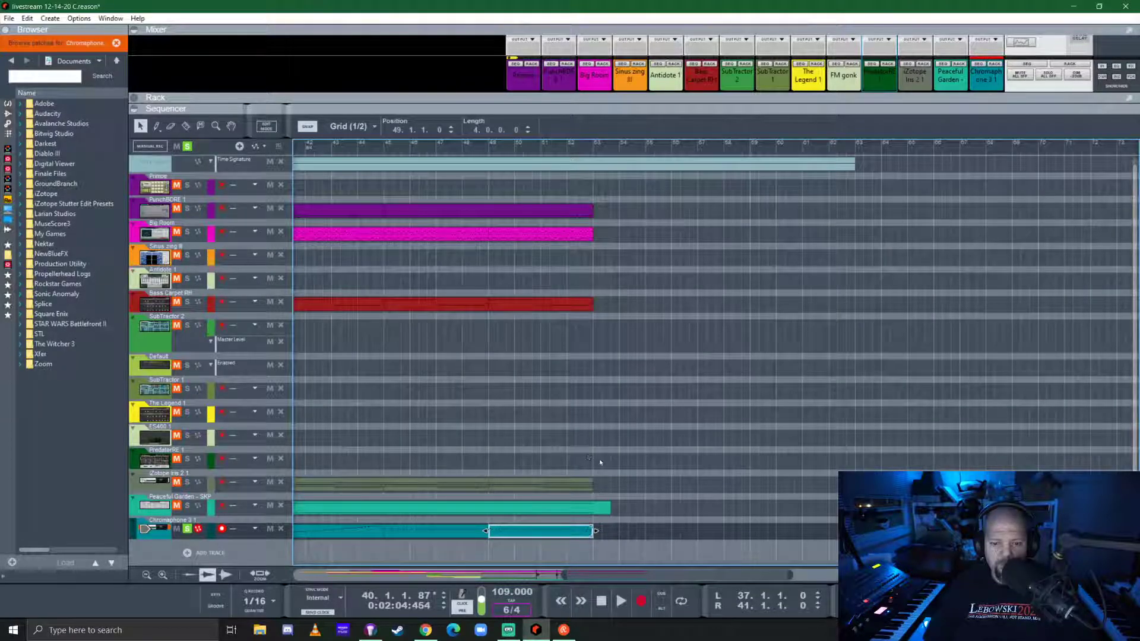
- Play the soloed Chromaphone 3 part from bar 37 in the arrangement
{"action": "scroll", "coordinate": [750, 328], "scroll_direction": "left", "scroll_amount": 3}
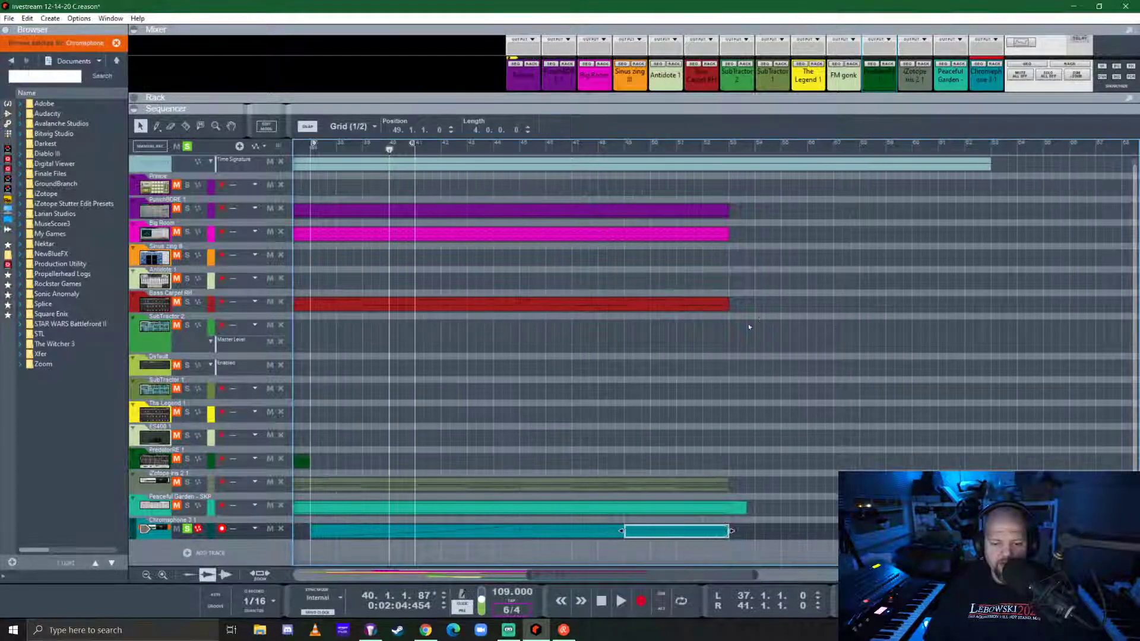
{"action": "left_click", "coordinate": [312, 152]}
{"action": "key", "text": "space"}
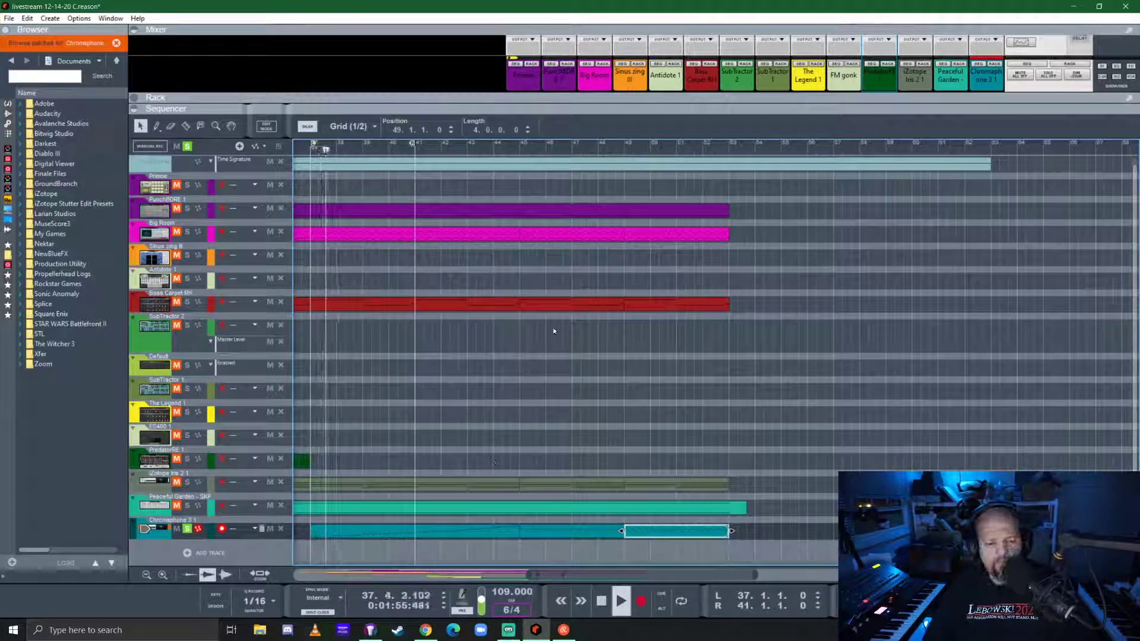
- Expand the rack in place of the sequencer and open the Chromaphone 3 window on its Editor page
{"action": "left_click_drag", "start_coordinate": [554, 108], "coordinate": [556, 579]}
{"action": "left_click", "coordinate": [437, 454]}
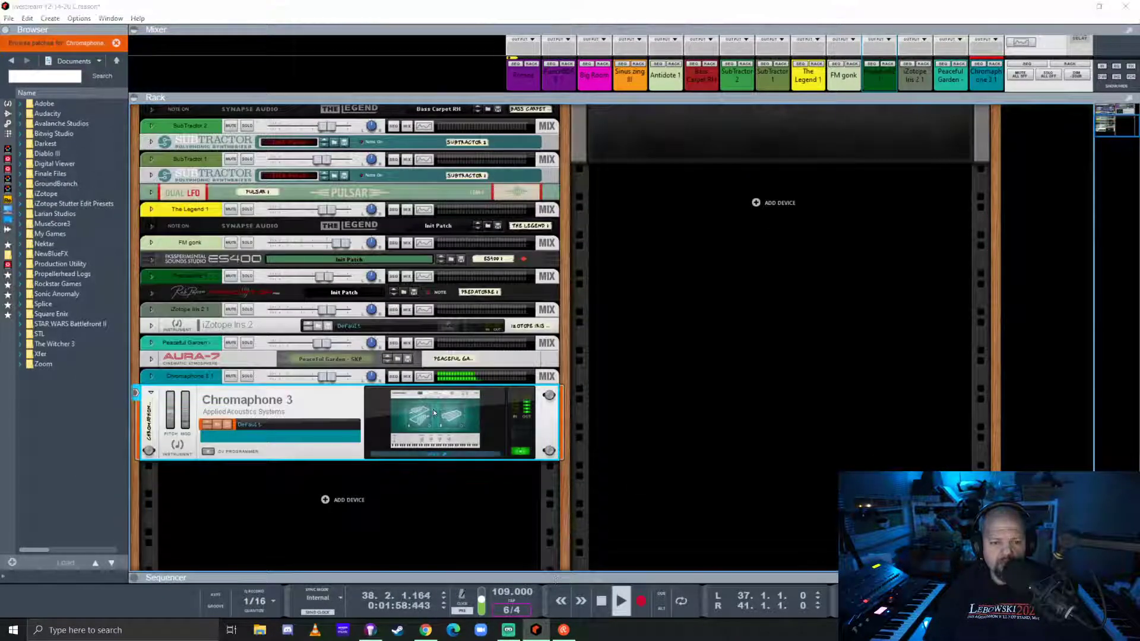
{"action": "left_click", "coordinate": [729, 172]}
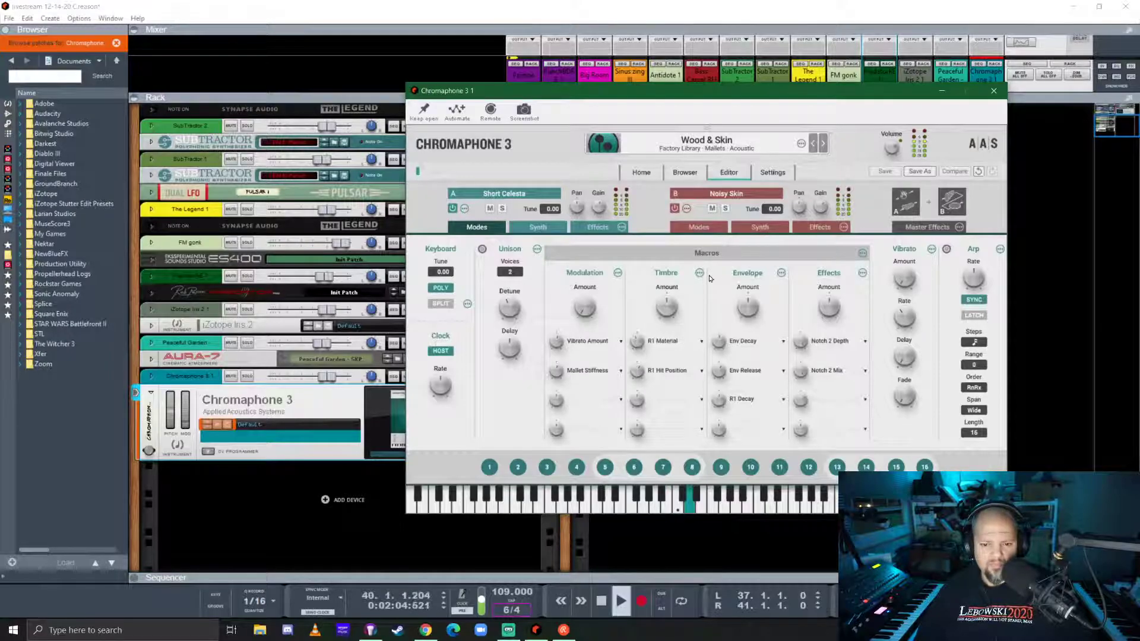
- Examine the Synth, Modes and Effects pages of layers A and B plus Master Effects, and return to the Home page
{"action": "left_click", "coordinate": [533, 227]}
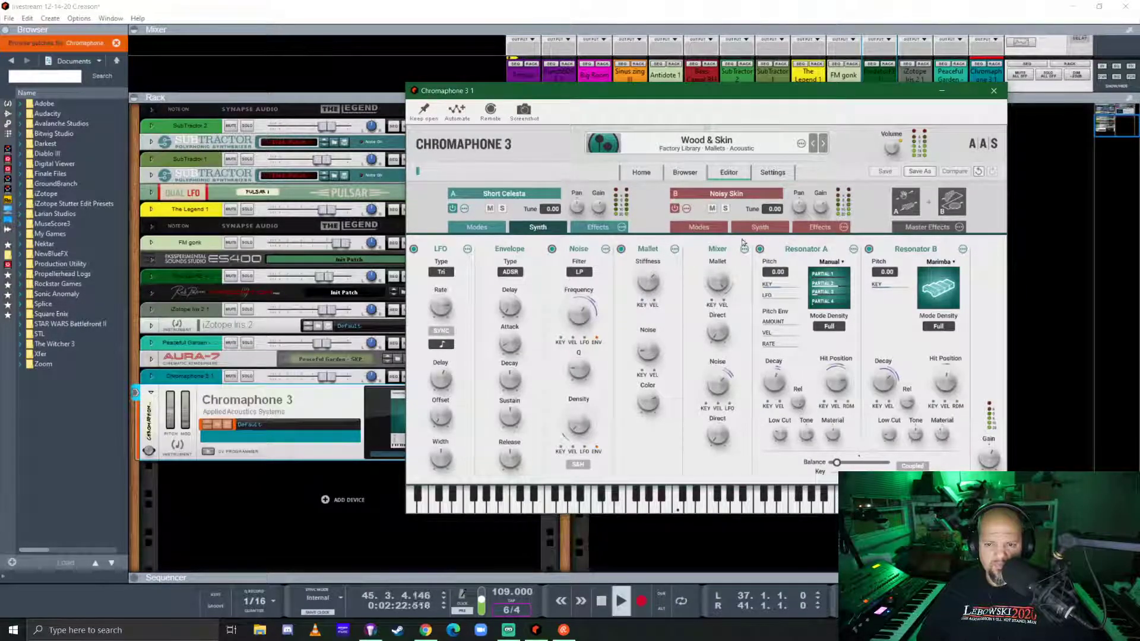
{"action": "left_click", "coordinate": [707, 234]}
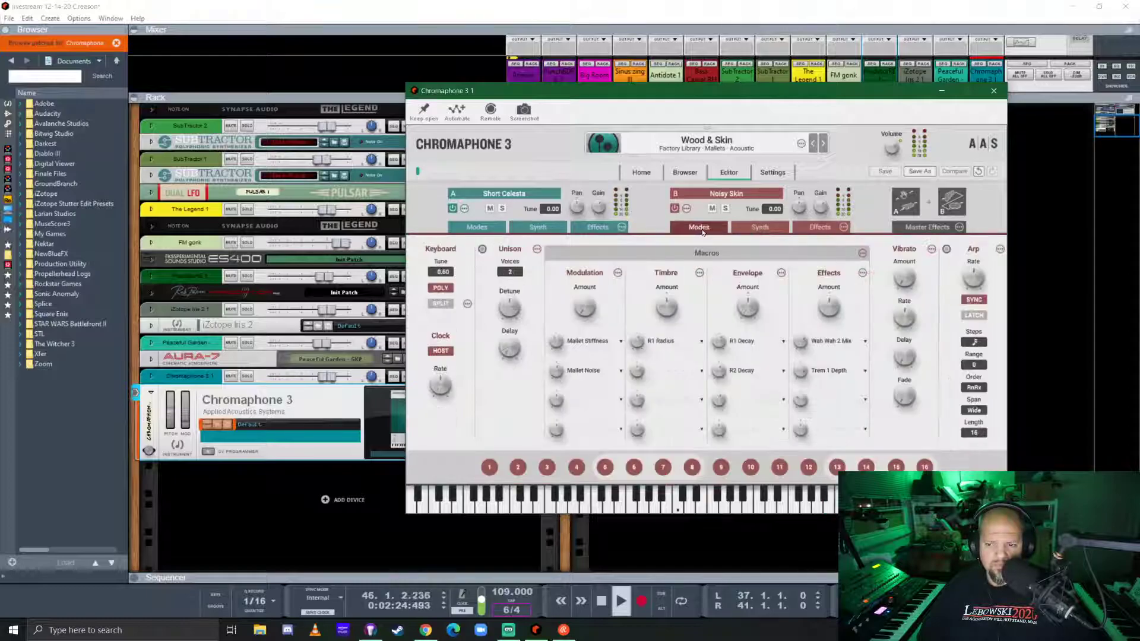
{"action": "left_click", "coordinate": [710, 232]}
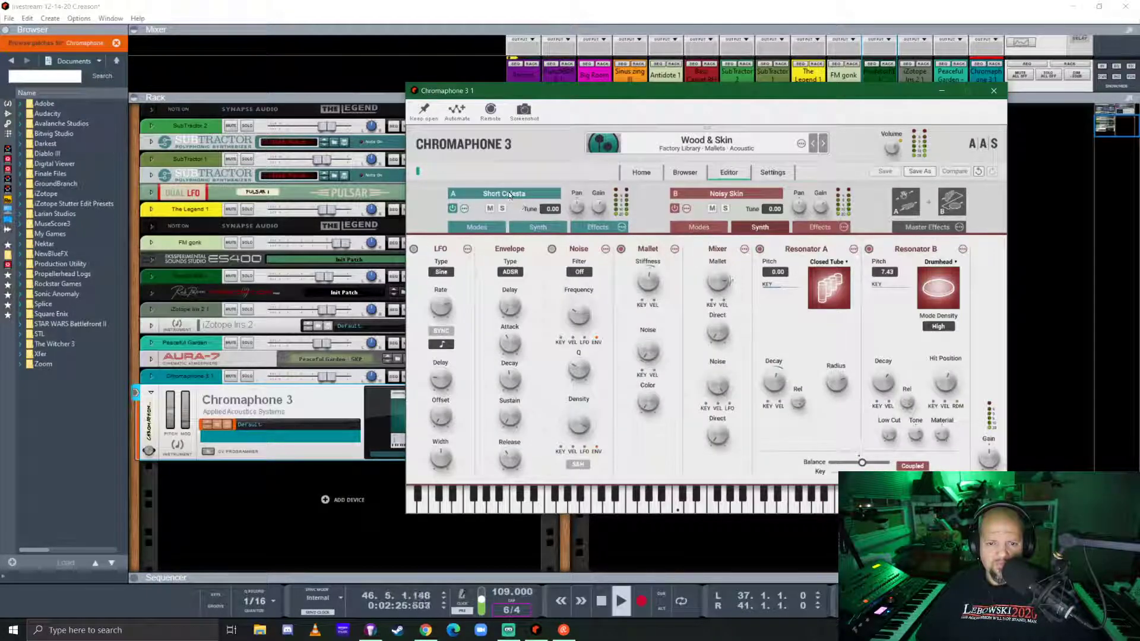
{"action": "left_click", "coordinate": [514, 195]}
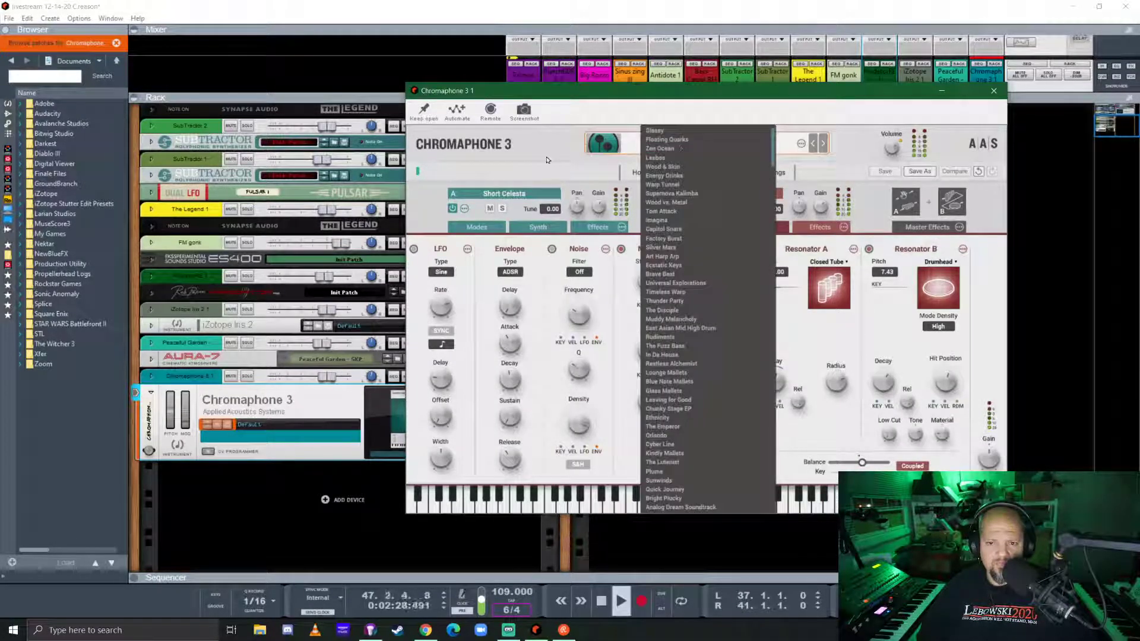
{"action": "left_click", "coordinate": [545, 176]}
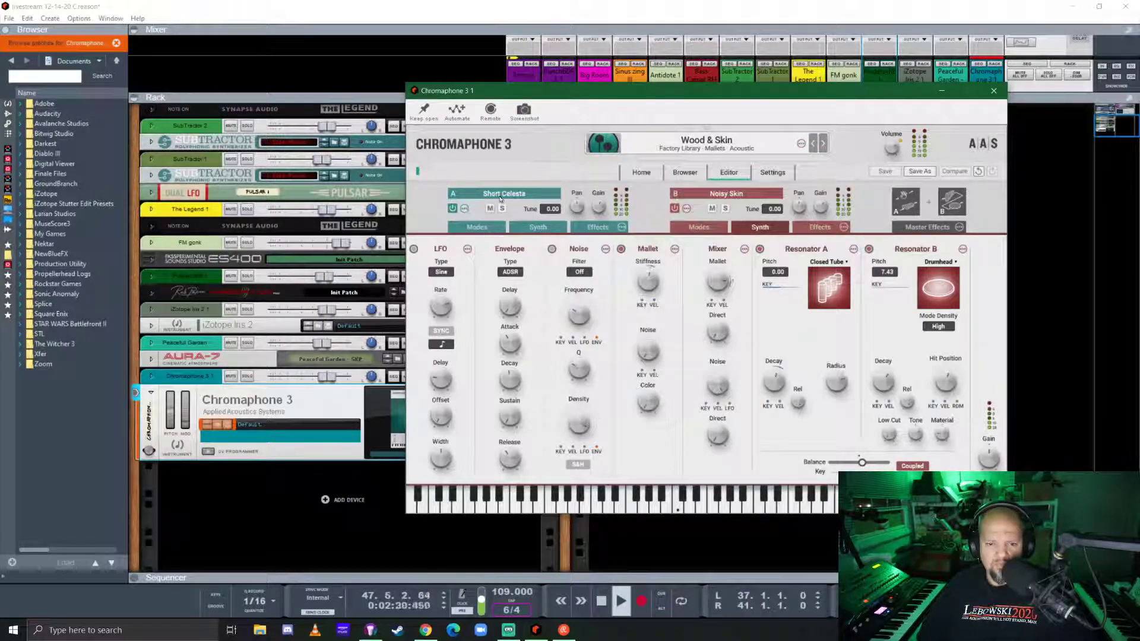
{"action": "left_click", "coordinate": [925, 229]}
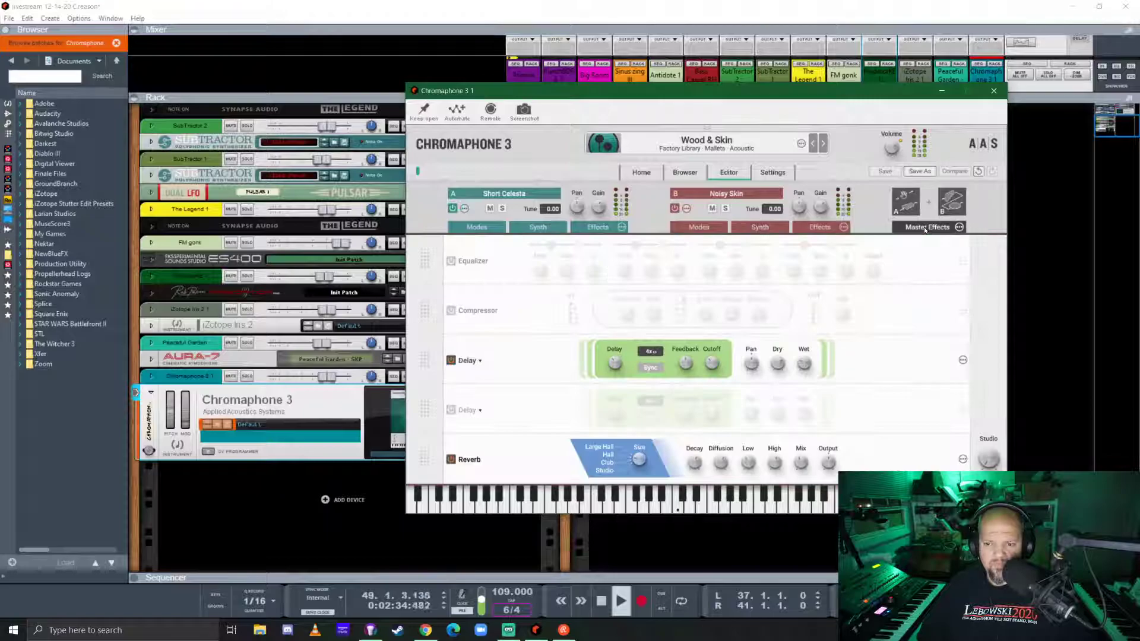
{"action": "left_click", "coordinate": [820, 227]}
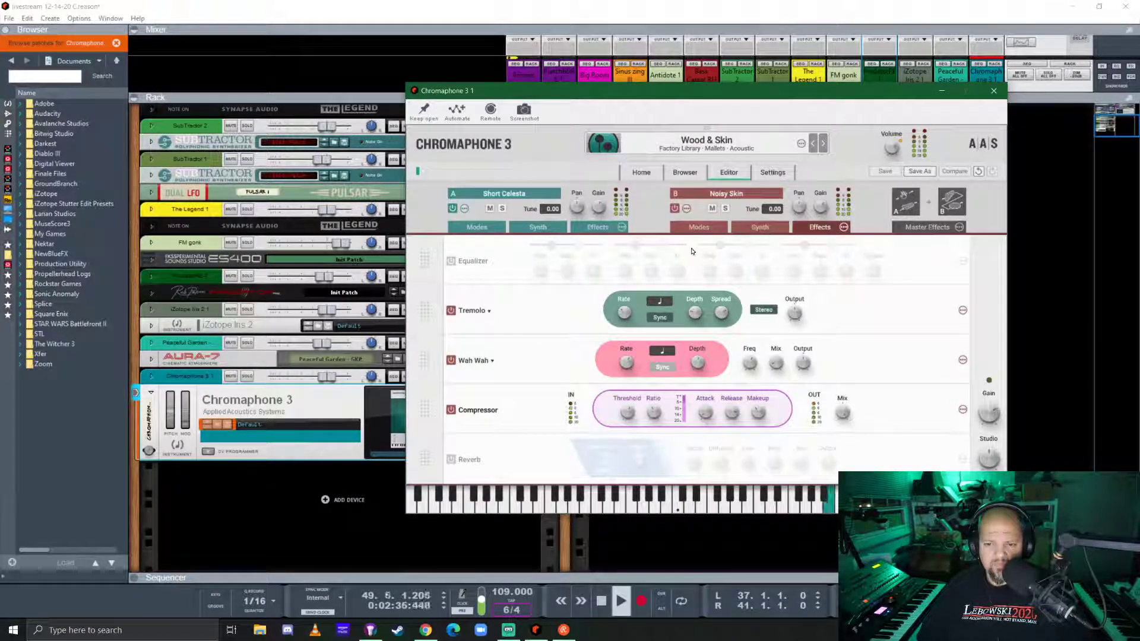
{"action": "left_click", "coordinate": [598, 228]}
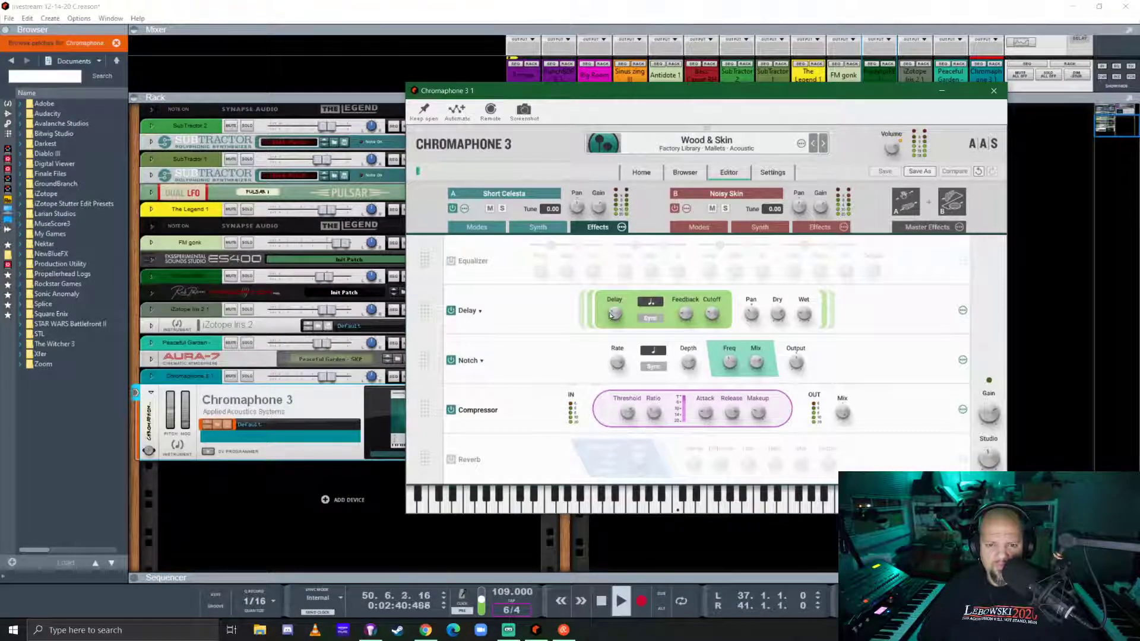
{"action": "left_click", "coordinate": [487, 231]}
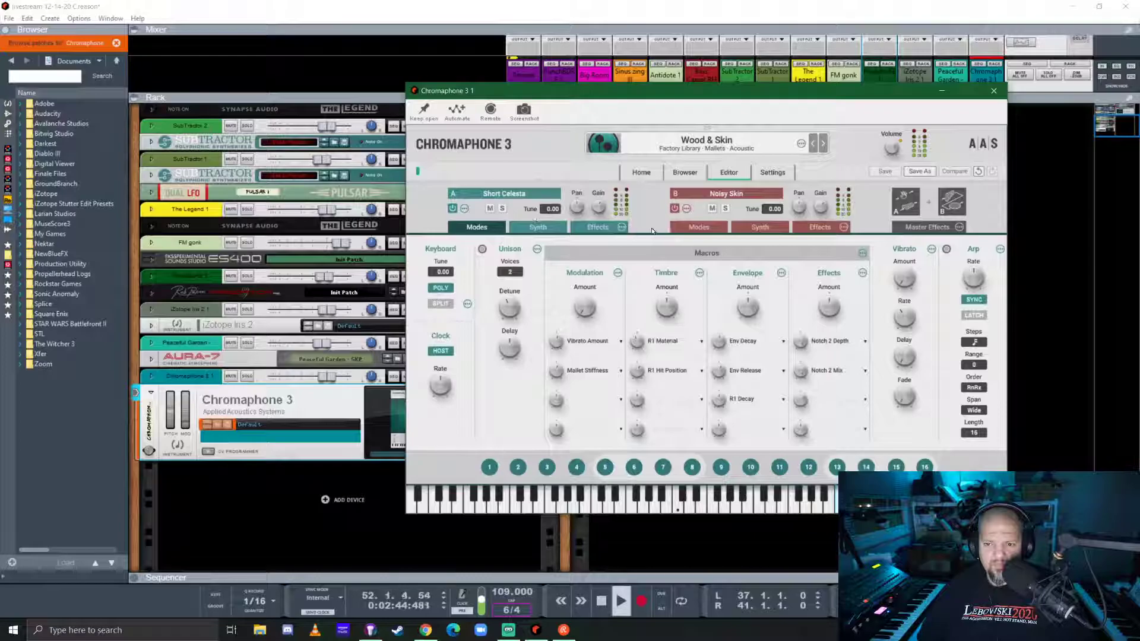
{"action": "left_click", "coordinate": [642, 171]}
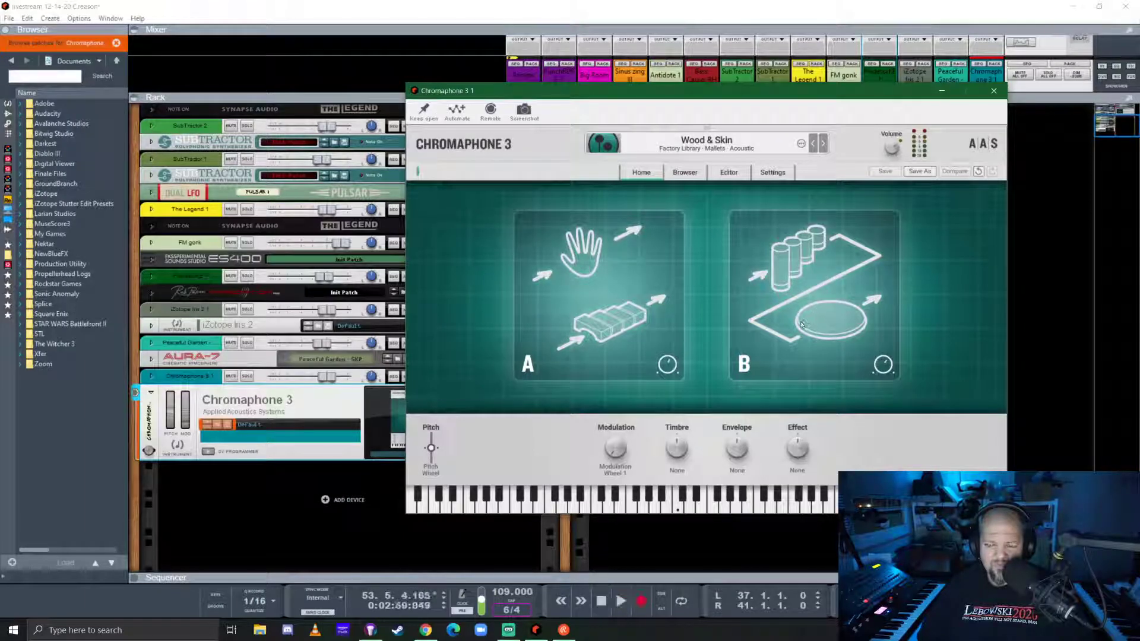
- Restore the sequencer below the rack, restart playback from bar 37, and move the Chromaphone 3 window clear of the arrangement
{"action": "left_click_drag", "start_coordinate": [621, 578], "coordinate": [623, 452]}
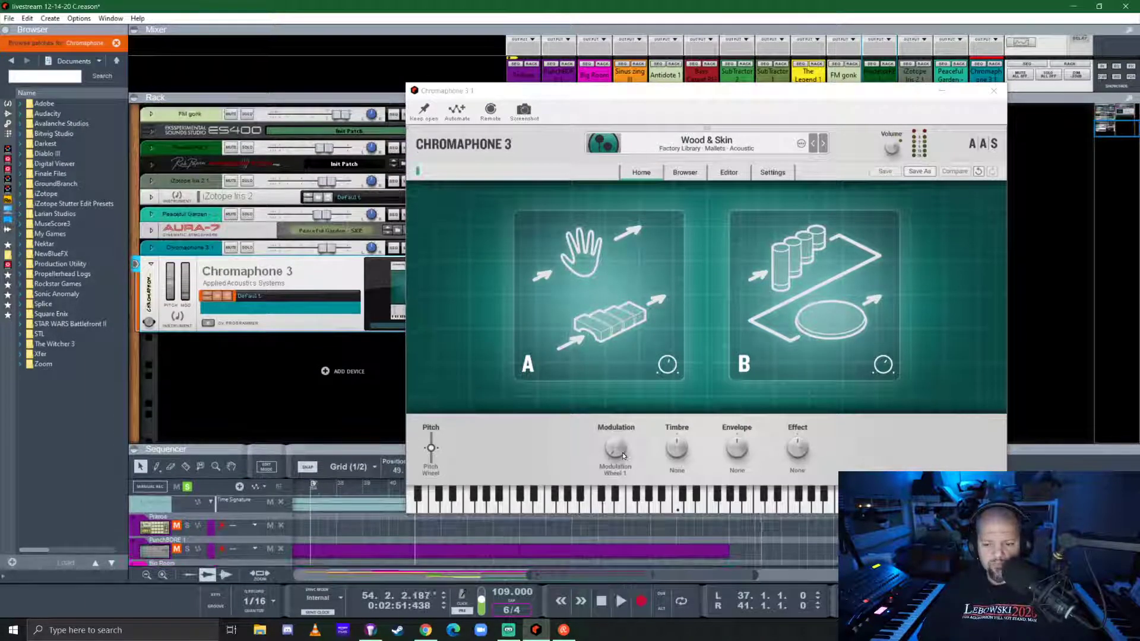
{"action": "key", "text": "space"}
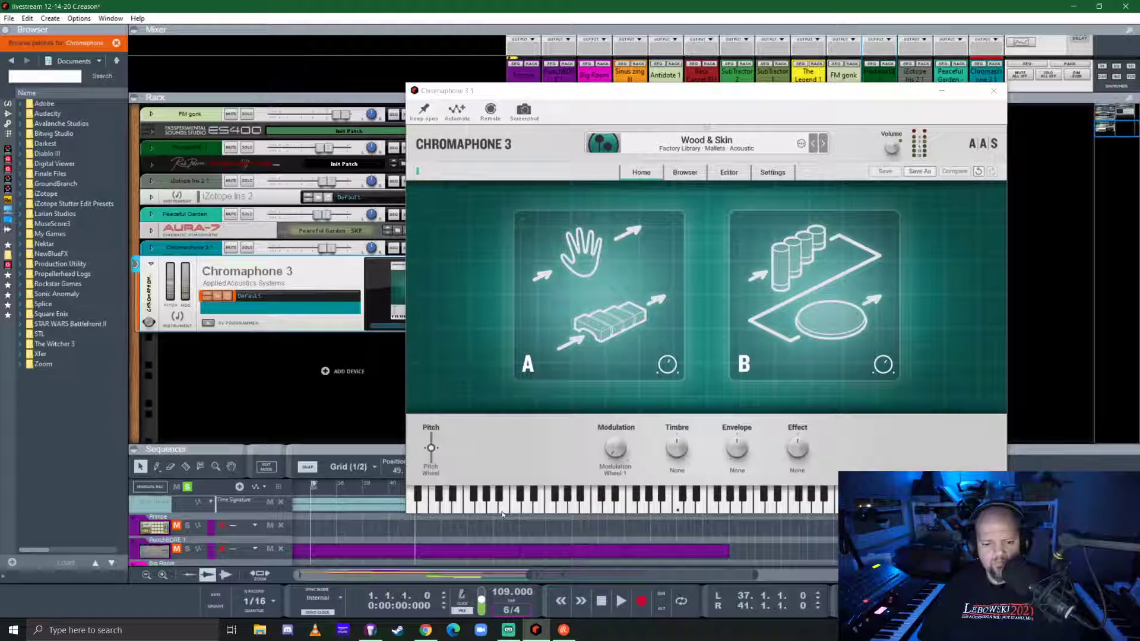
{"action": "key", "text": "space"}
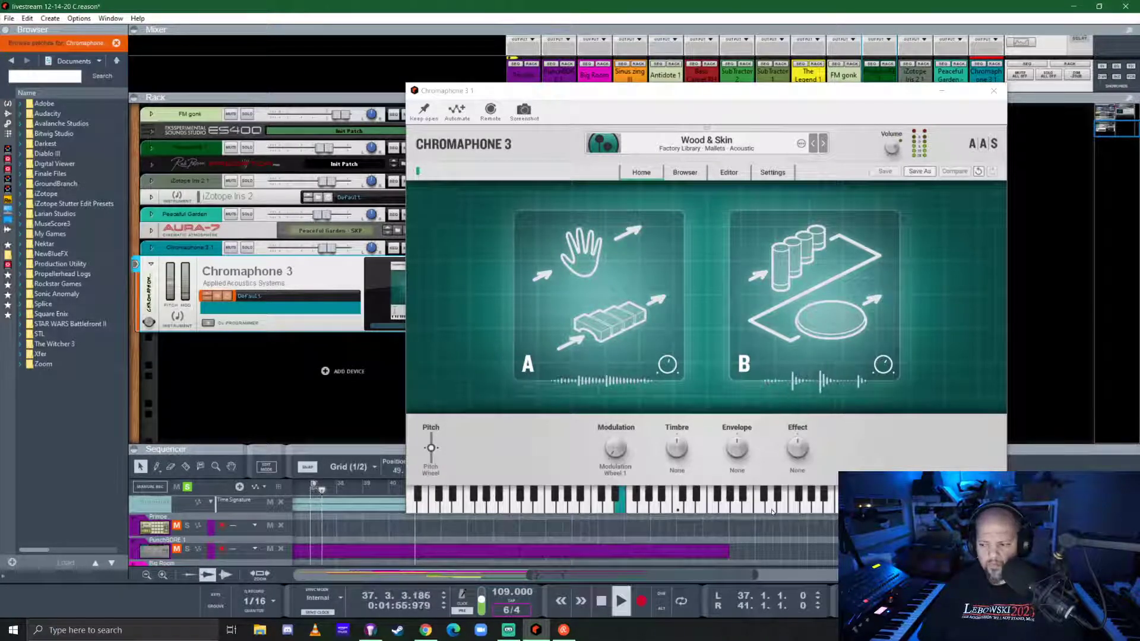
{"action": "left_click_drag", "start_coordinate": [721, 90], "coordinate": [624, 22]}
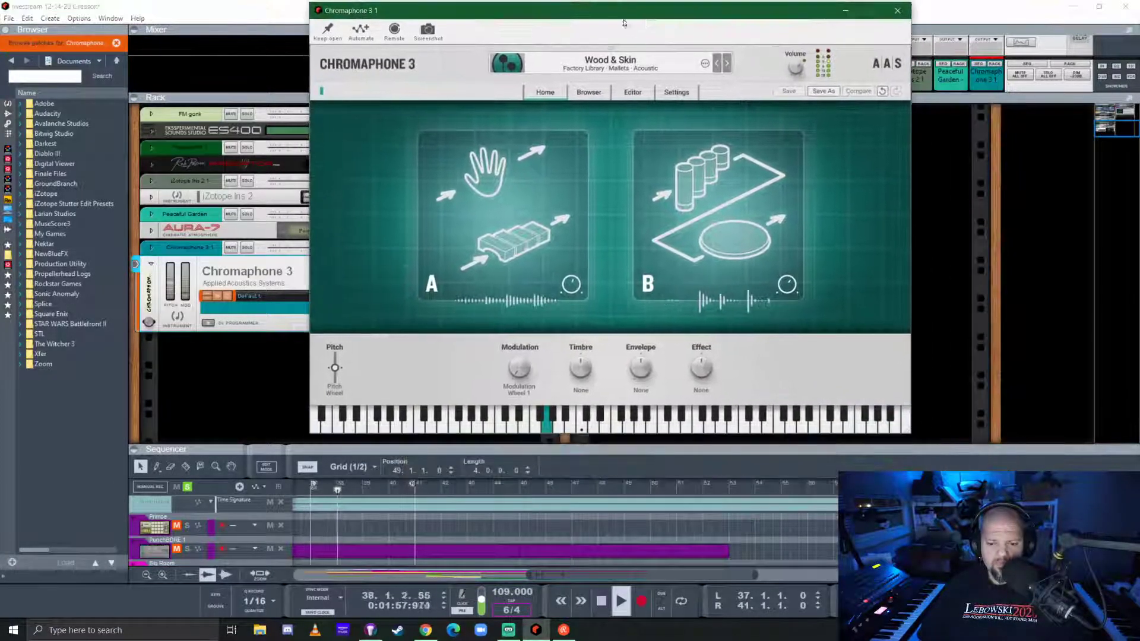
- Extend the loop's right locator to bar 53 and expand the rack again with the Chromaphone 3 window moved back over it
{"action": "scroll", "coordinate": [673, 529], "scroll_direction": "down", "scroll_amount": 5}
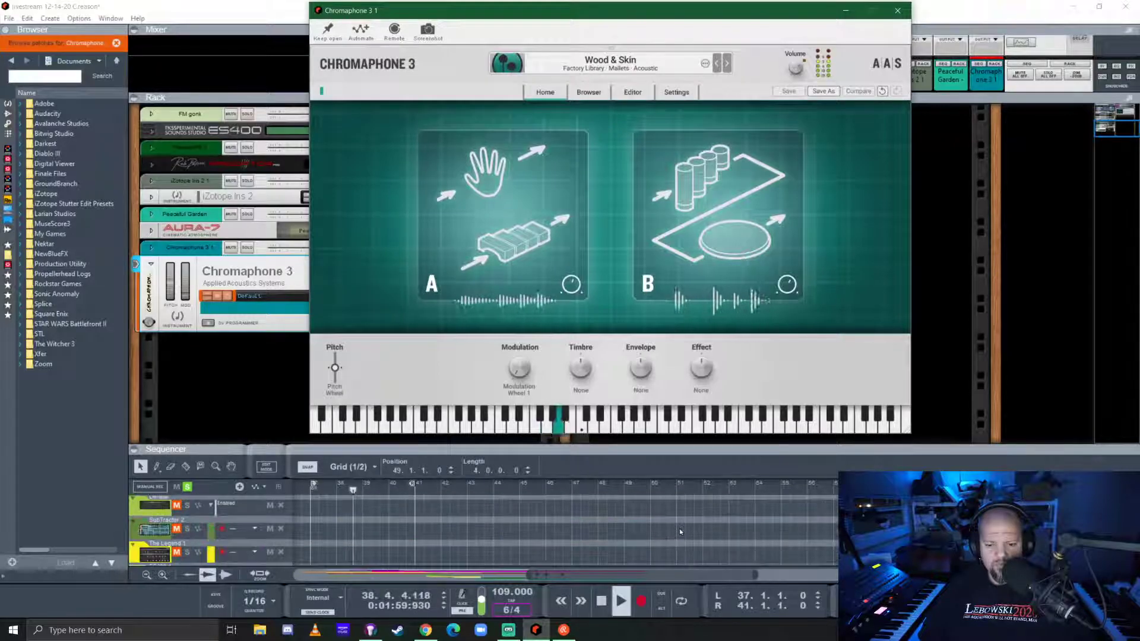
{"action": "scroll", "coordinate": [680, 529], "scroll_direction": "down", "scroll_amount": 3}
{"action": "left_click_drag", "start_coordinate": [411, 484], "coordinate": [731, 485]}
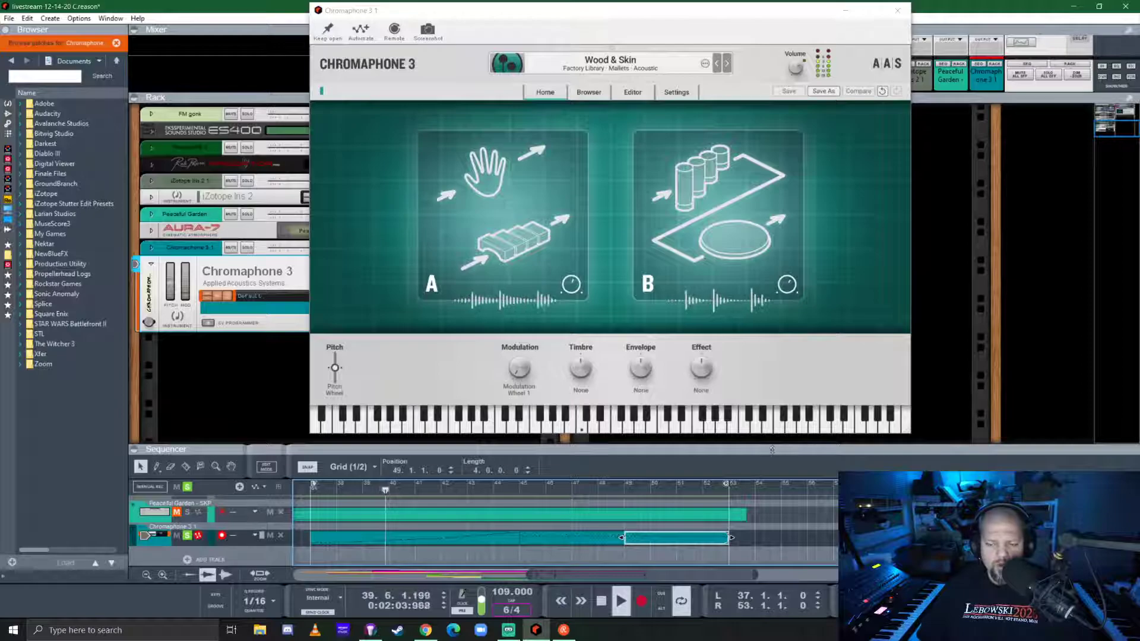
{"action": "left_click_drag", "start_coordinate": [772, 449], "coordinate": [772, 574]}
{"action": "left_click_drag", "start_coordinate": [647, 14], "coordinate": [761, 131]}
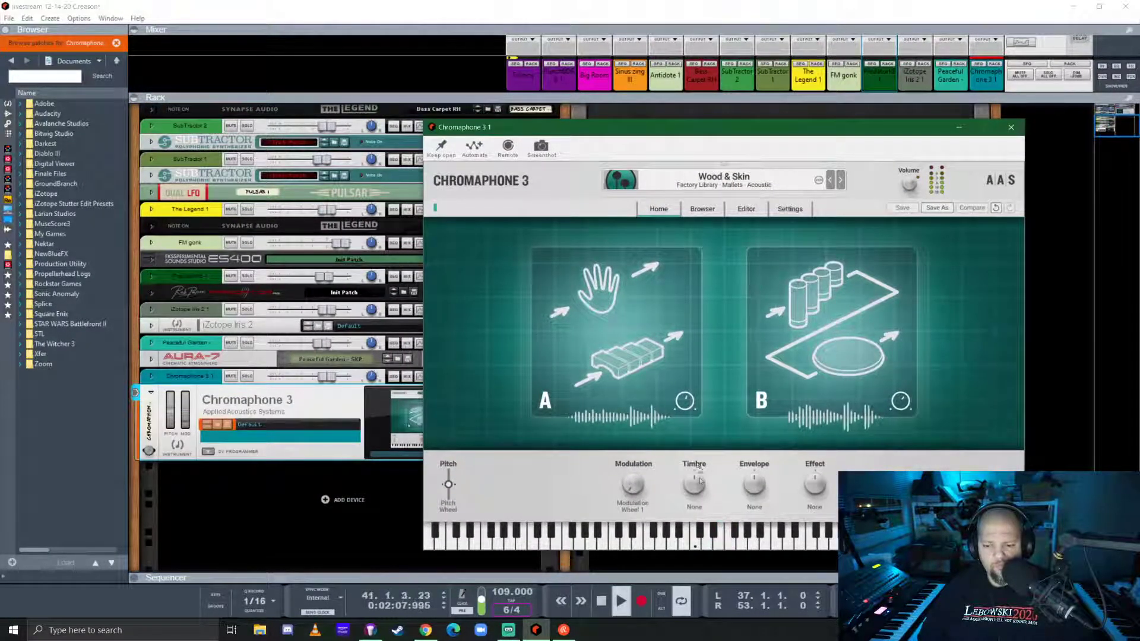
- Adjust the Timbre macro slightly and bring up the Mallets category in Chromaphone 3's sound library
{"action": "left_click_drag", "start_coordinate": [700, 481], "coordinate": [700, 494]}
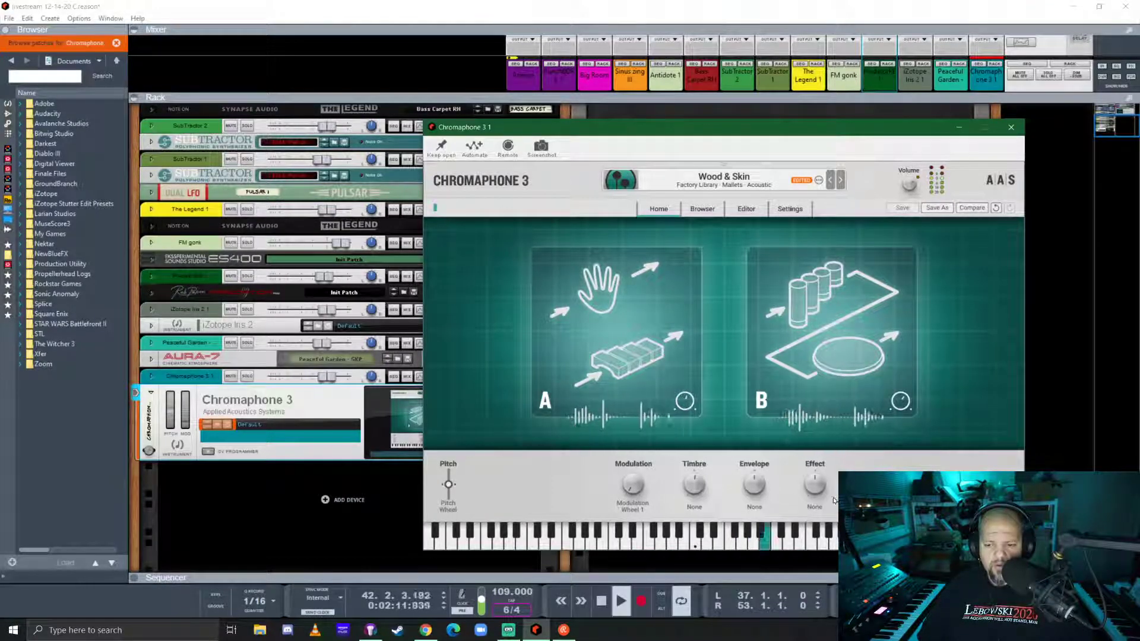
{"action": "left_click", "coordinate": [707, 209]}
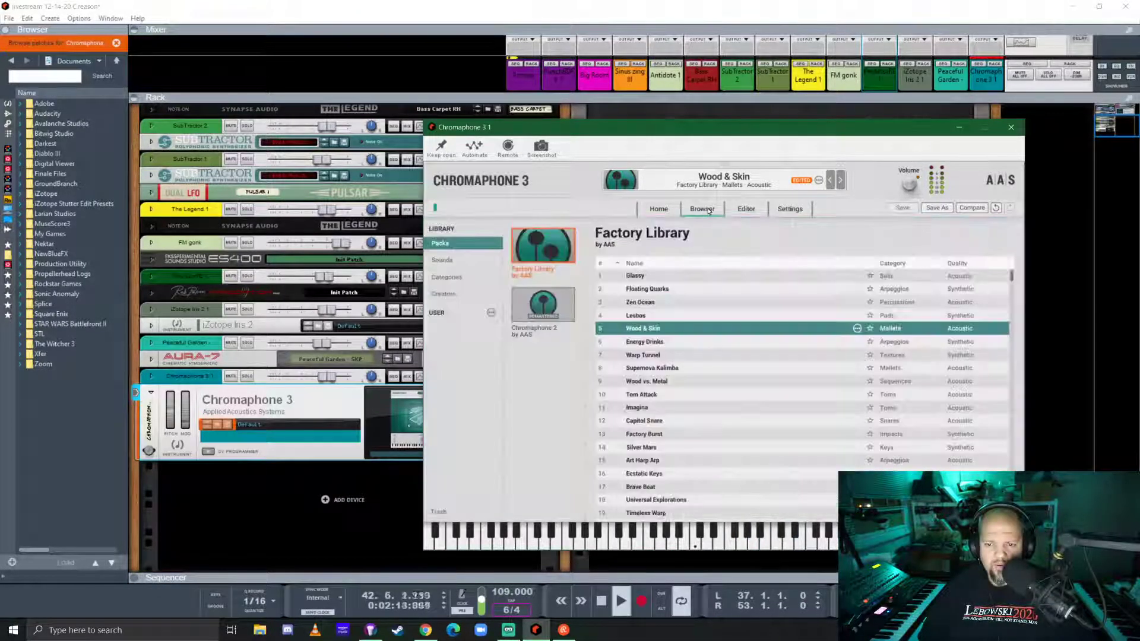
{"action": "left_click", "coordinate": [755, 210]}
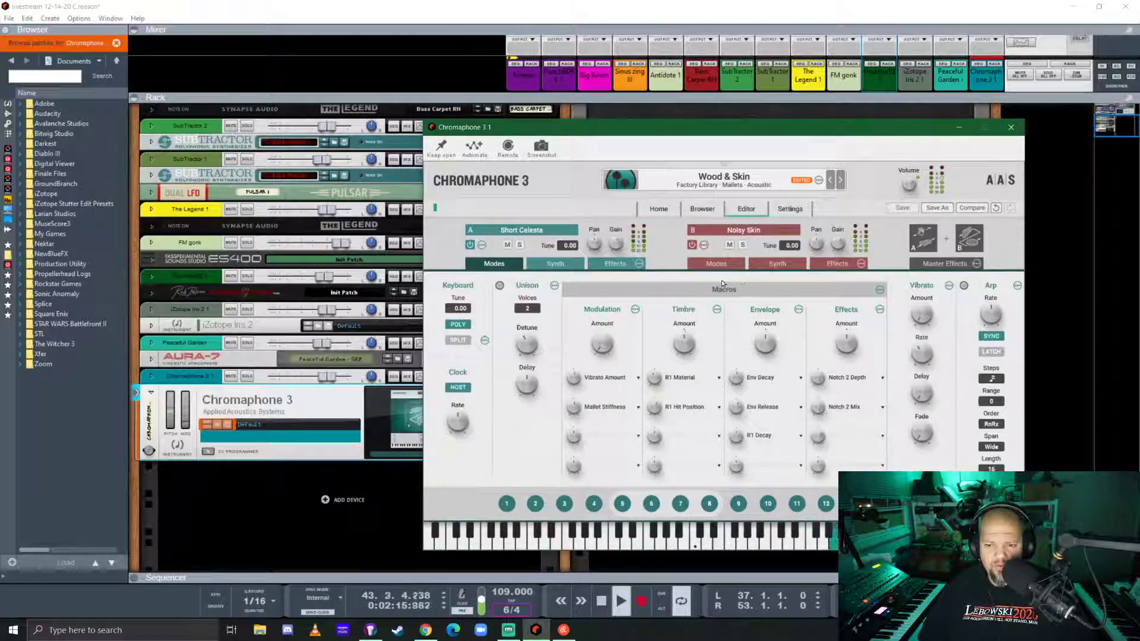
{"action": "left_click", "coordinate": [694, 213]}
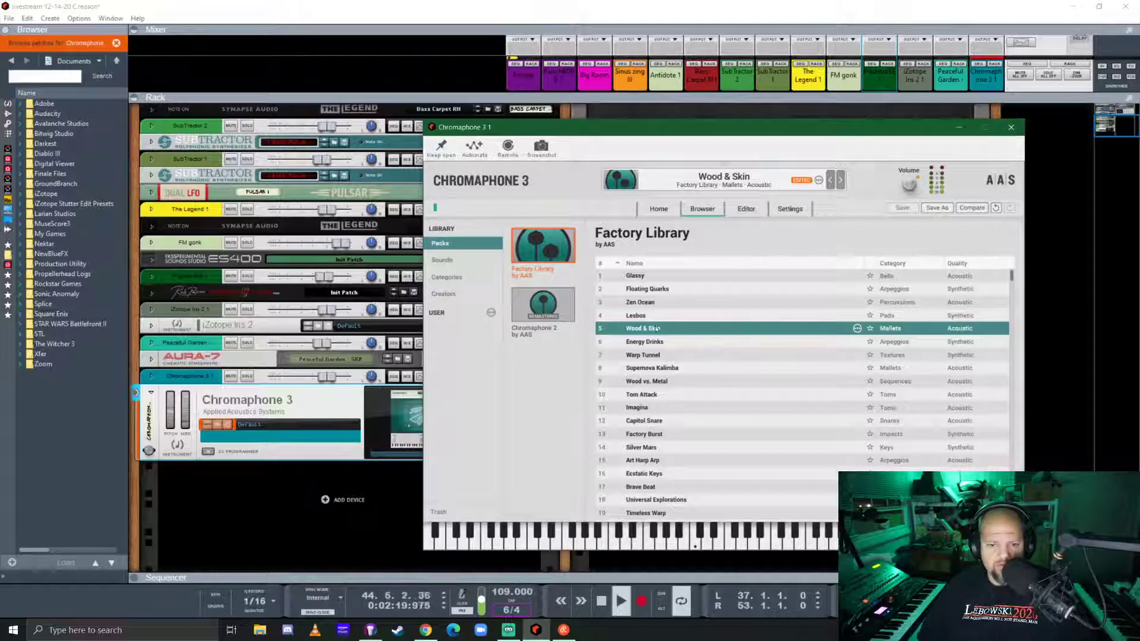
{"action": "left_click", "coordinate": [449, 261]}
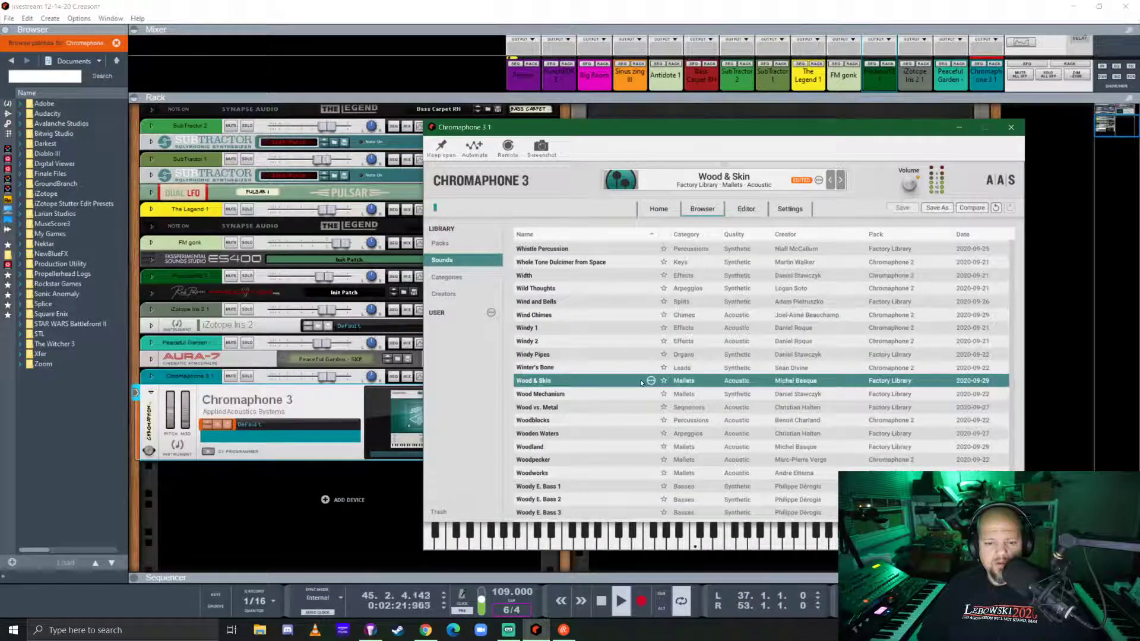
{"action": "left_click", "coordinate": [450, 277]}
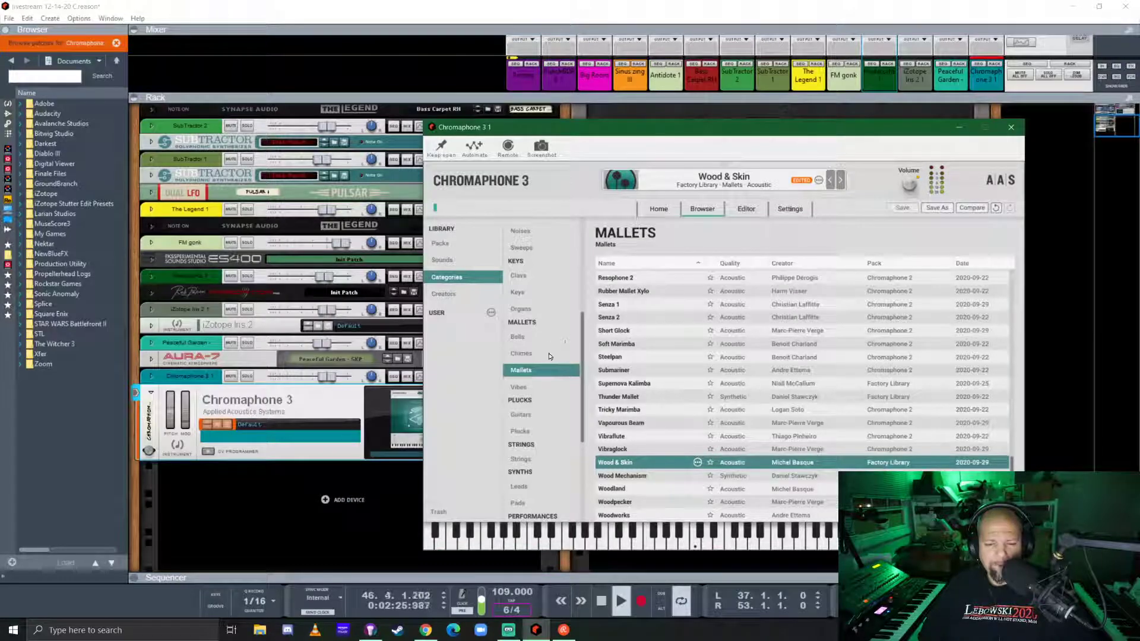
- Audition the Vibraglock, Short Glock and Submariner mallet sounds over the playing loop, adjusting the instrument's volume
{"action": "left_click", "coordinate": [618, 449]}
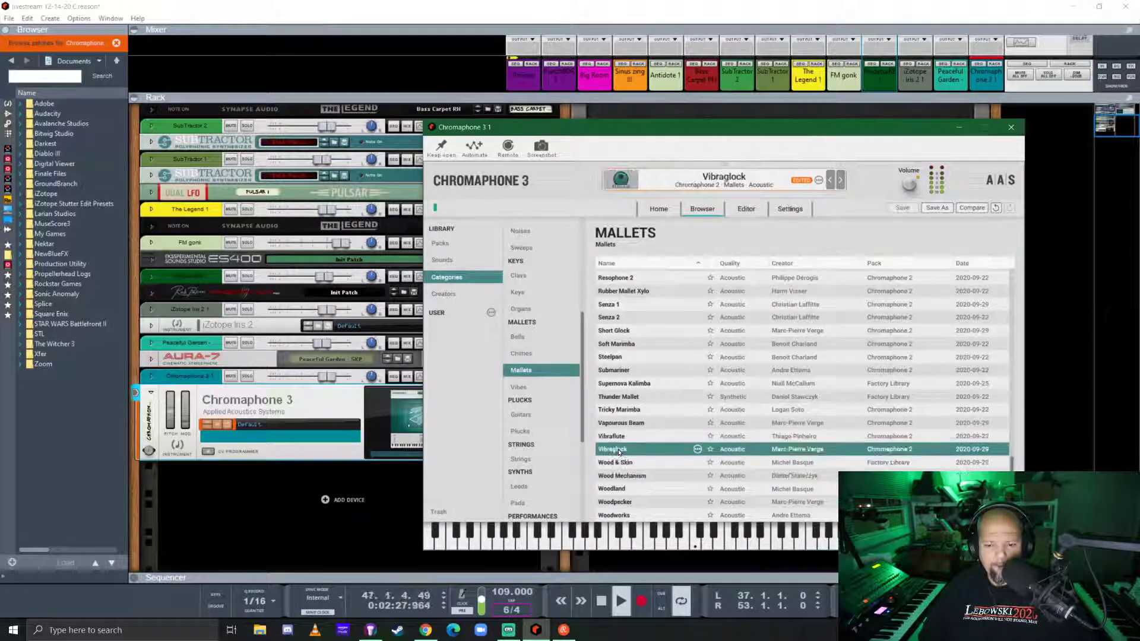
{"action": "left_click", "coordinate": [621, 331]}
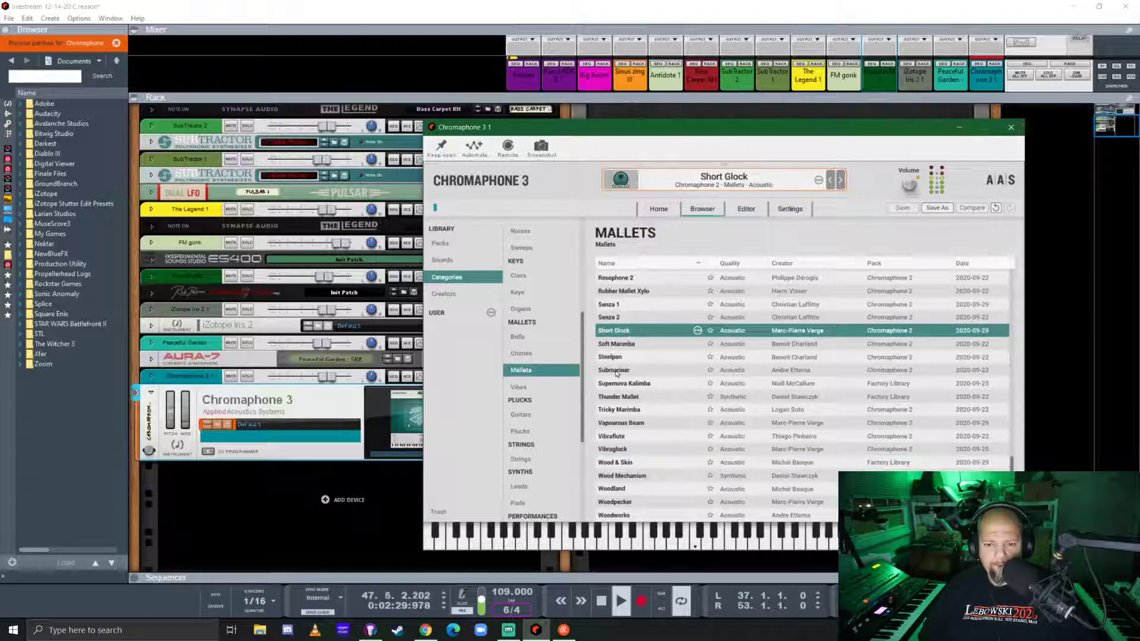
{"action": "left_click", "coordinate": [617, 371]}
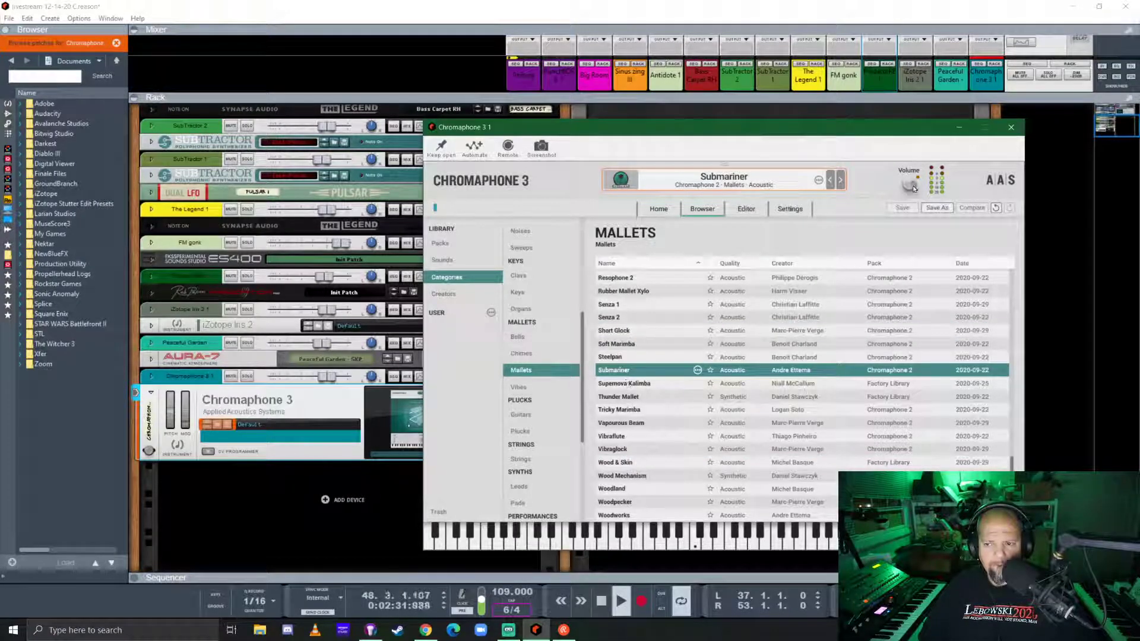
{"action": "left_click_drag", "start_coordinate": [914, 189], "coordinate": [915, 183]}
- Audition Supernova Kalimba, Thunder Mallet, Tricky Marimba, Vapourous Beam, Vibraflute and Vibraglock in turn over the loop
{"action": "left_click", "coordinate": [633, 386]}
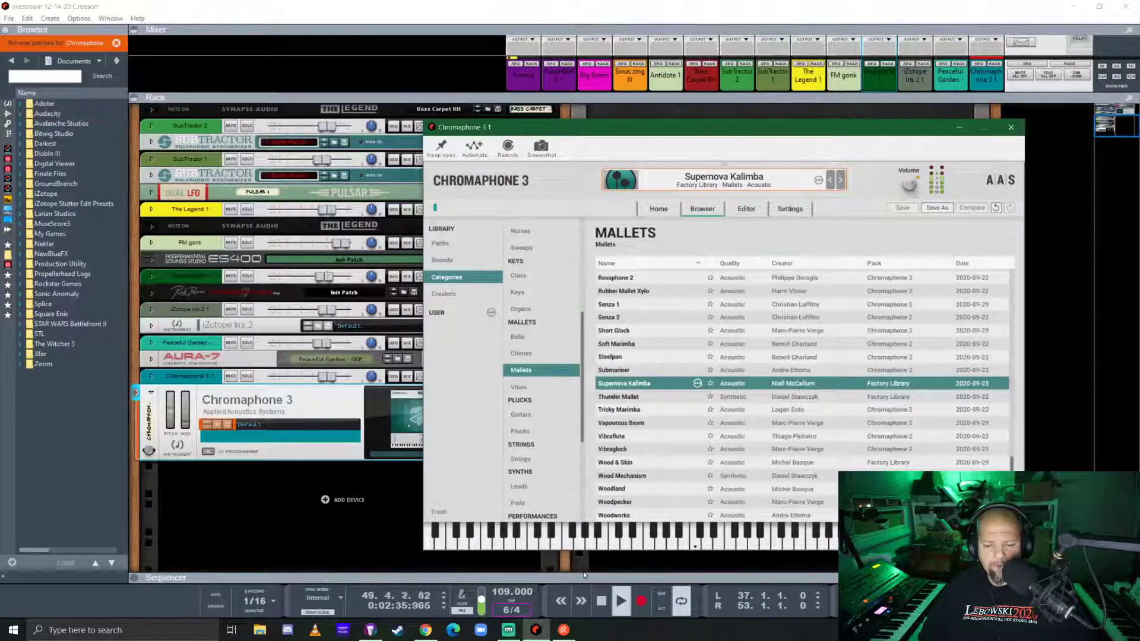
{"action": "left_click", "coordinate": [624, 398]}
{"action": "left_click", "coordinate": [631, 410]}
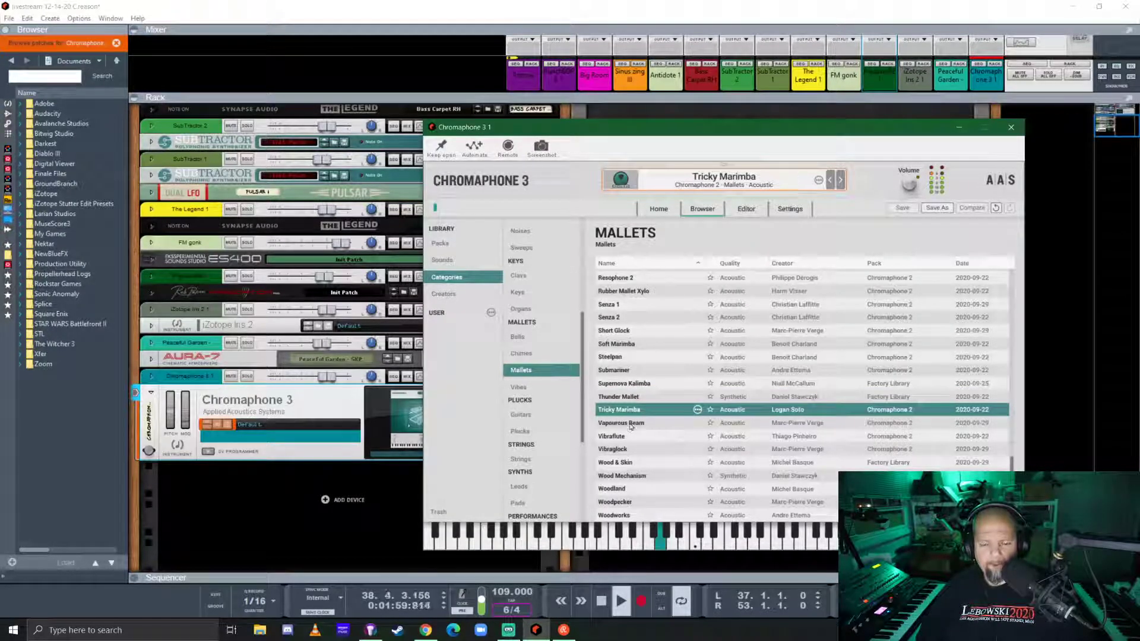
{"action": "left_click", "coordinate": [631, 424]}
{"action": "left_click", "coordinate": [640, 437]}
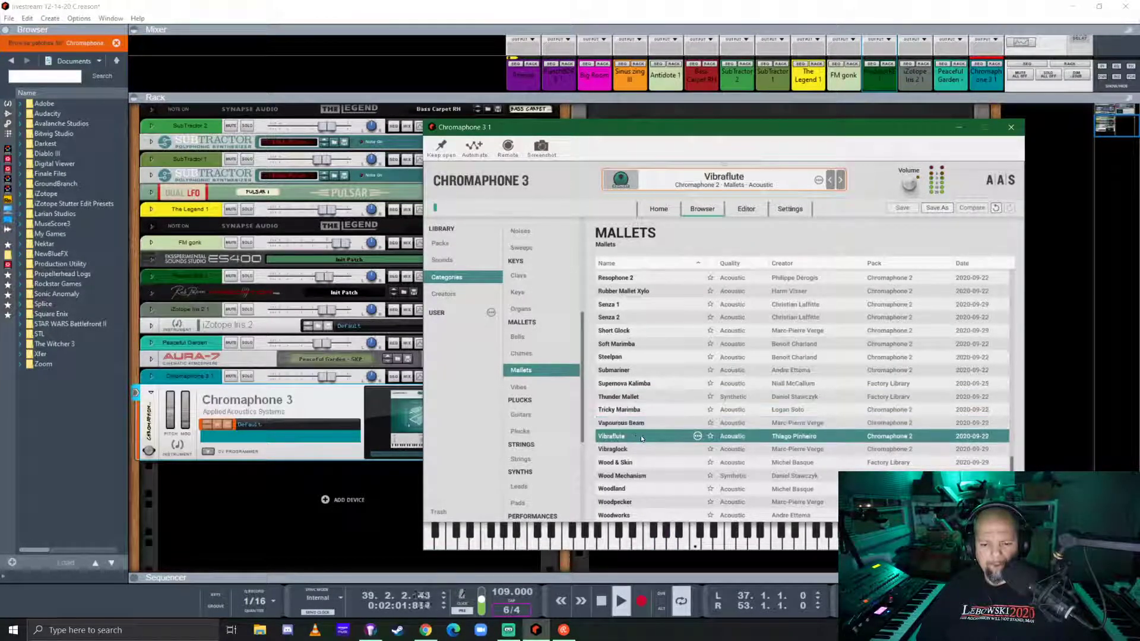
{"action": "left_click", "coordinate": [633, 454]}
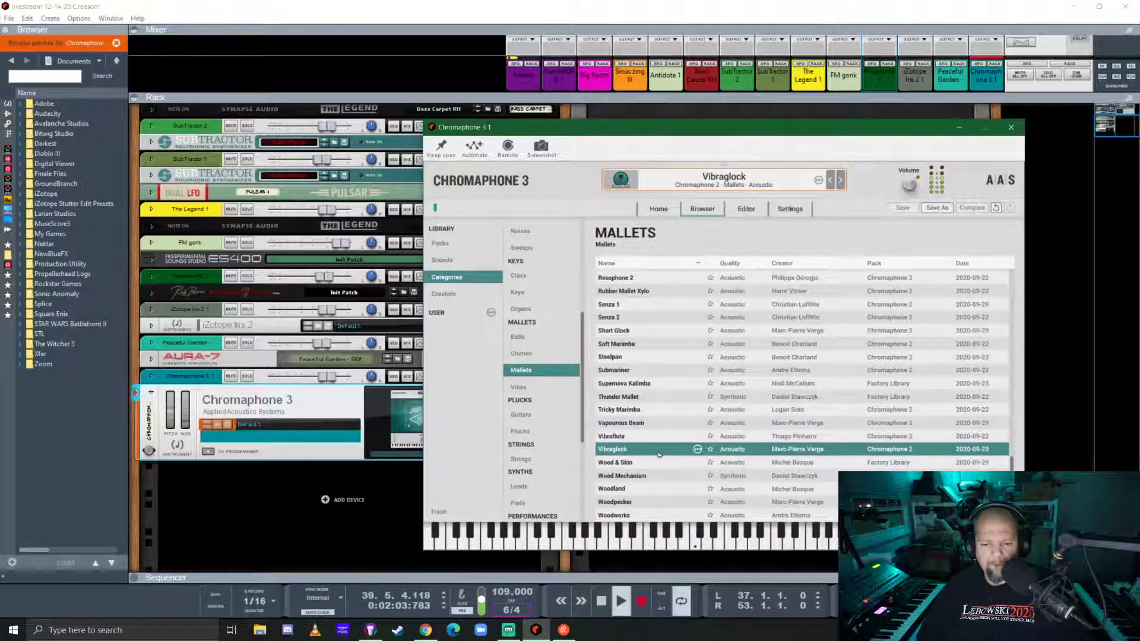
- Compare Wood & Skin, Woodland and Woodworks, load Woodpecker, and look through the earlier Mallets sounds
{"action": "left_click", "coordinate": [632, 465]}
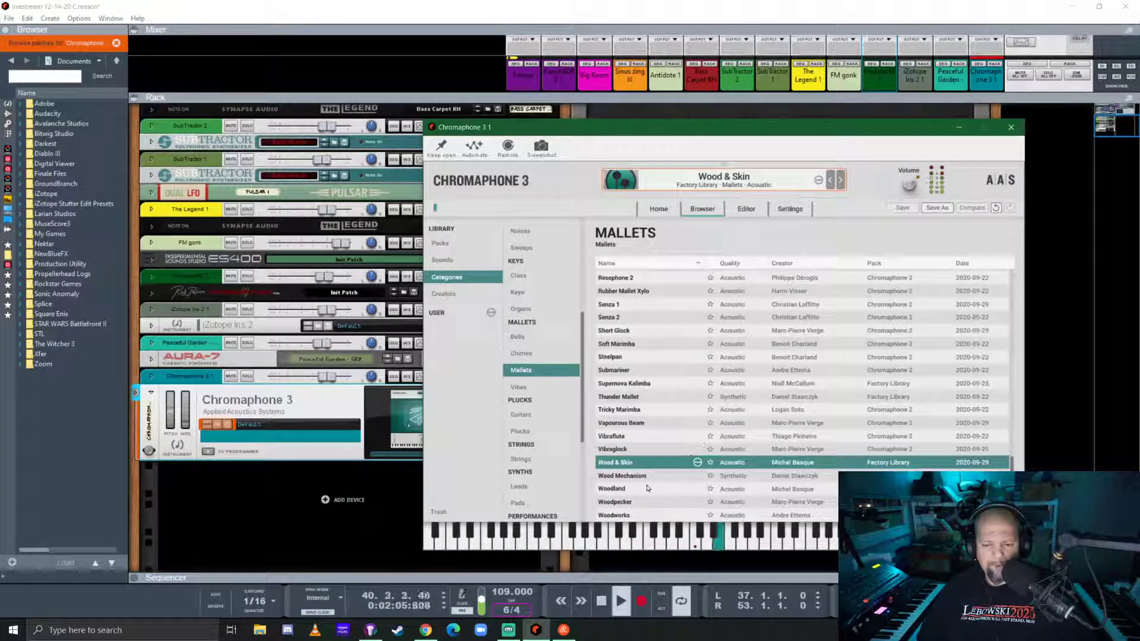
{"action": "left_click", "coordinate": [625, 491]}
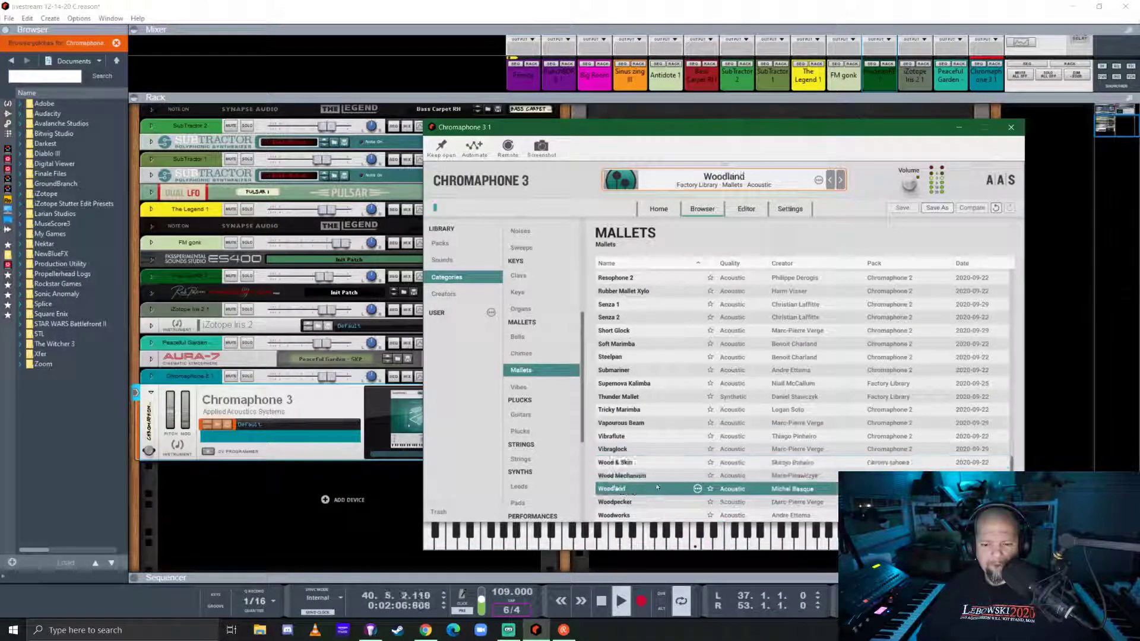
{"action": "left_click", "coordinate": [636, 514]}
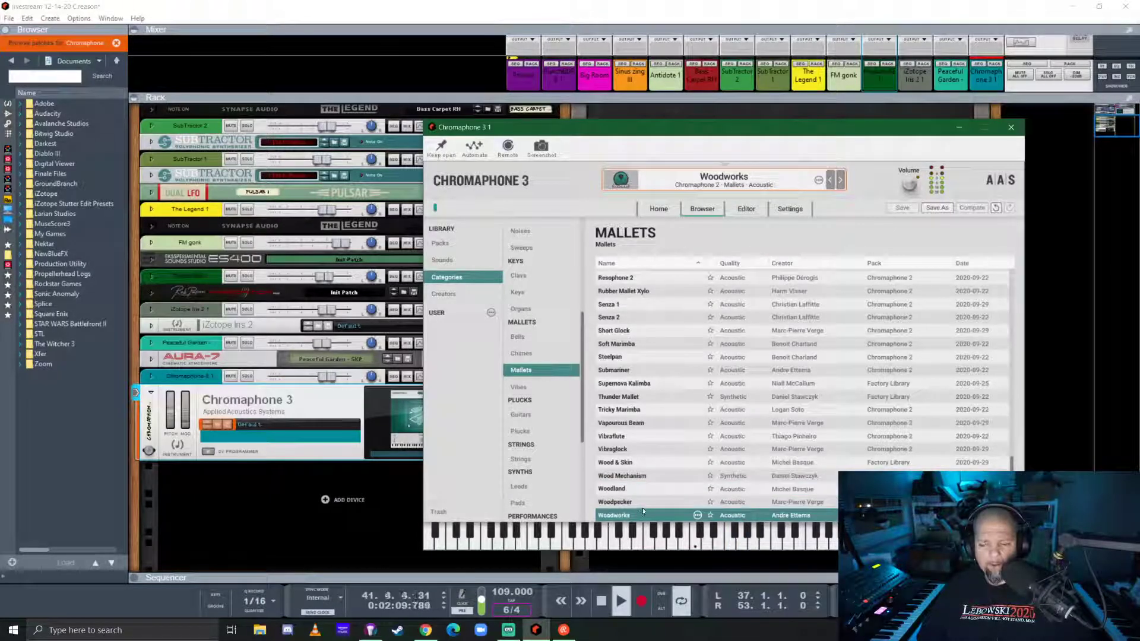
{"action": "left_click", "coordinate": [649, 502]}
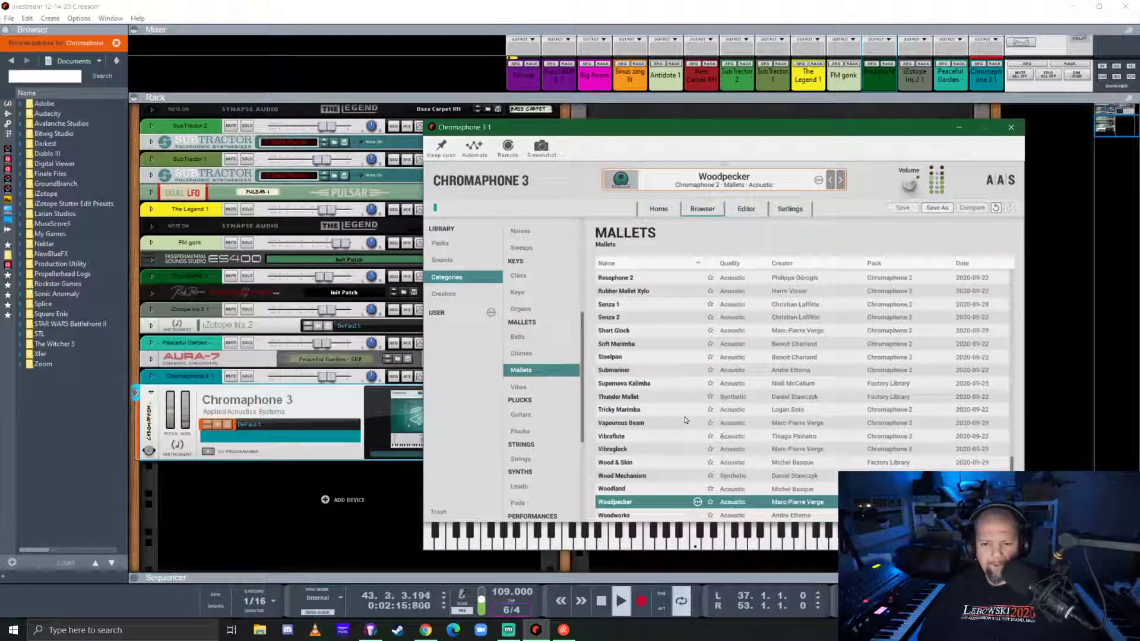
{"action": "scroll", "coordinate": [688, 422], "scroll_direction": "up", "scroll_amount": 6}
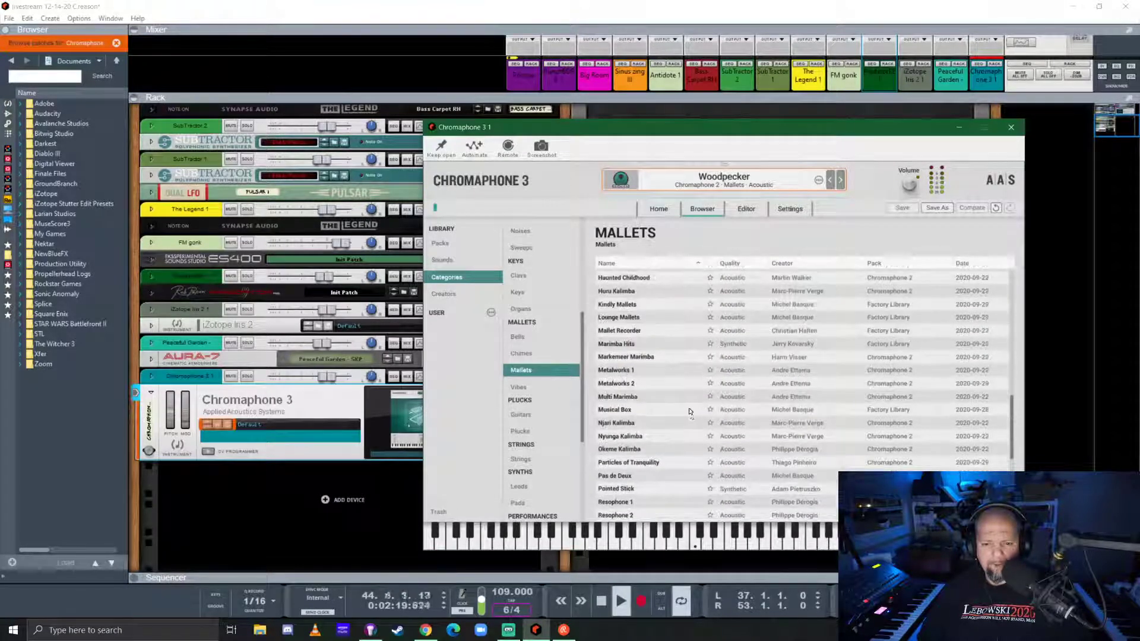
- Audition the Metalworks 1, Metalworks 2, Multi Marimba and Gum Balafon mallet sounds over the playing loop
{"action": "left_click", "coordinate": [618, 371]}
{"action": "left_click", "coordinate": [617, 384]}
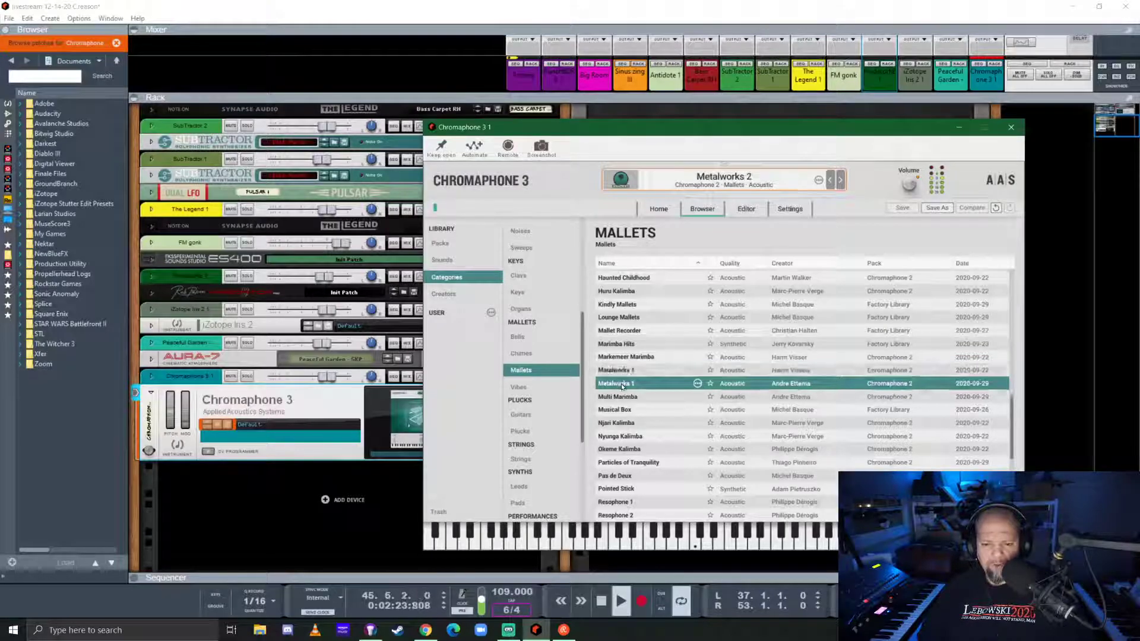
{"action": "left_click", "coordinate": [623, 397]}
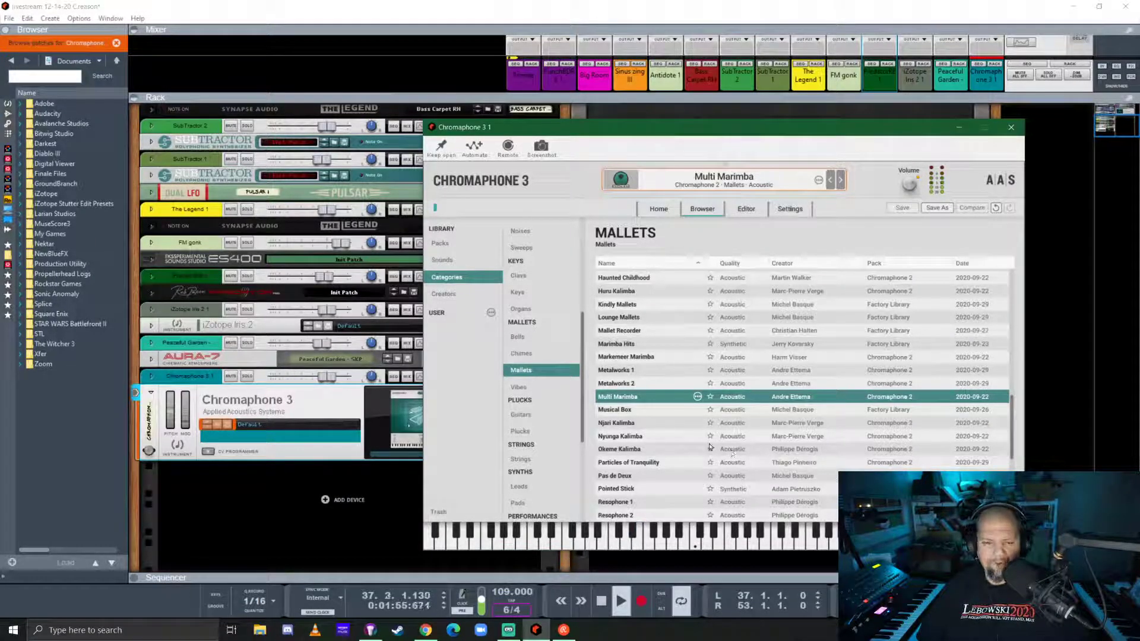
{"action": "scroll", "coordinate": [671, 387], "scroll_direction": "up", "scroll_amount": 1}
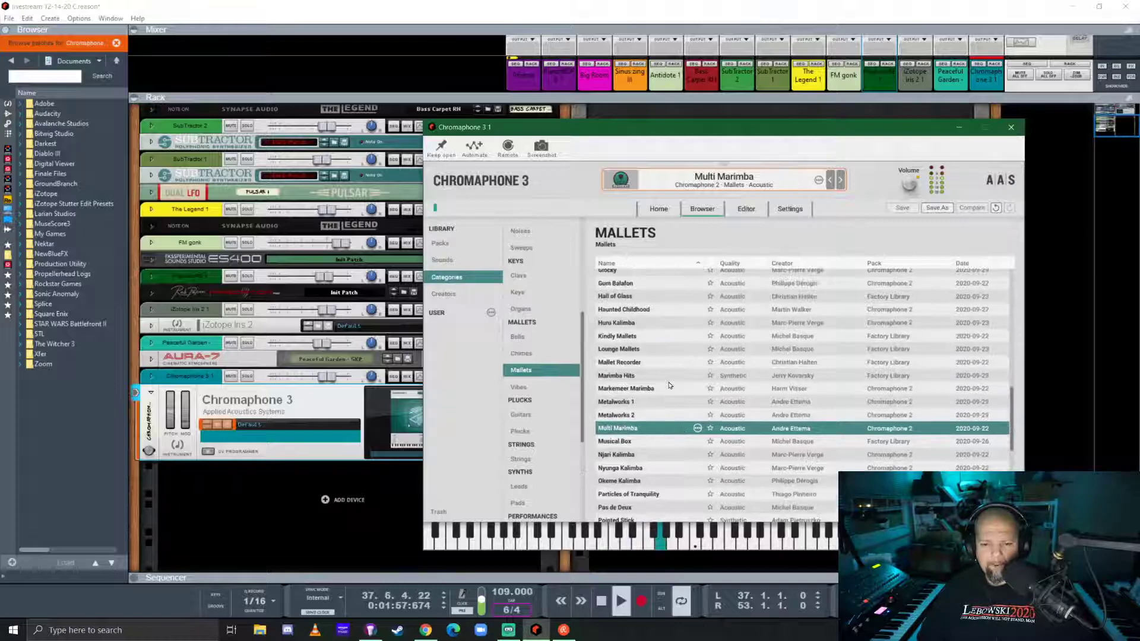
{"action": "scroll", "coordinate": [669, 385], "scroll_direction": "up", "scroll_amount": 1}
{"action": "left_click", "coordinate": [631, 319]}
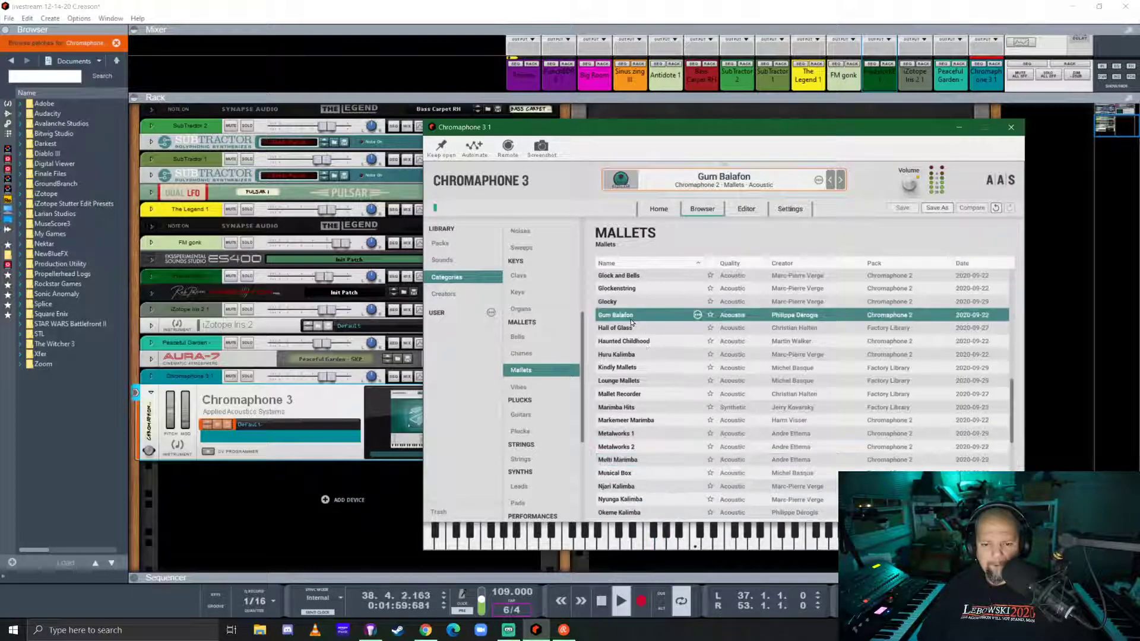
- Compare Glock and Bells with Glass Mallets, and load the Glass Grains mallet sound
{"action": "scroll", "coordinate": [632, 325], "scroll_direction": "up", "scroll_amount": 2}
{"action": "left_click", "coordinate": [633, 341]}
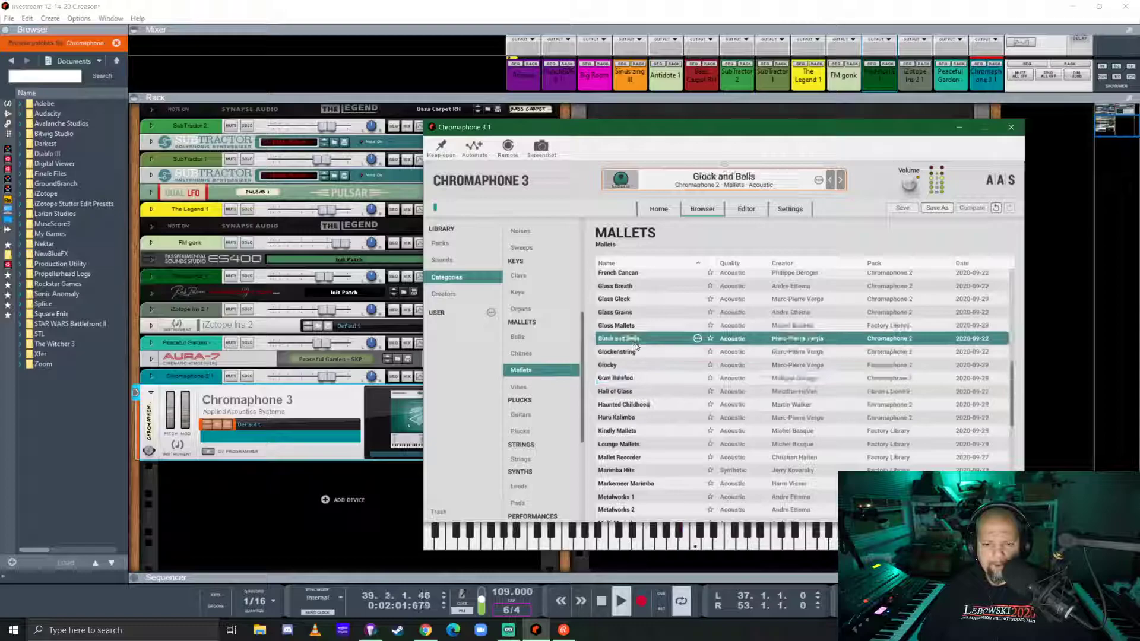
{"action": "left_click", "coordinate": [627, 325]}
{"action": "scroll", "coordinate": [628, 328], "scroll_direction": "up", "scroll_amount": 1}
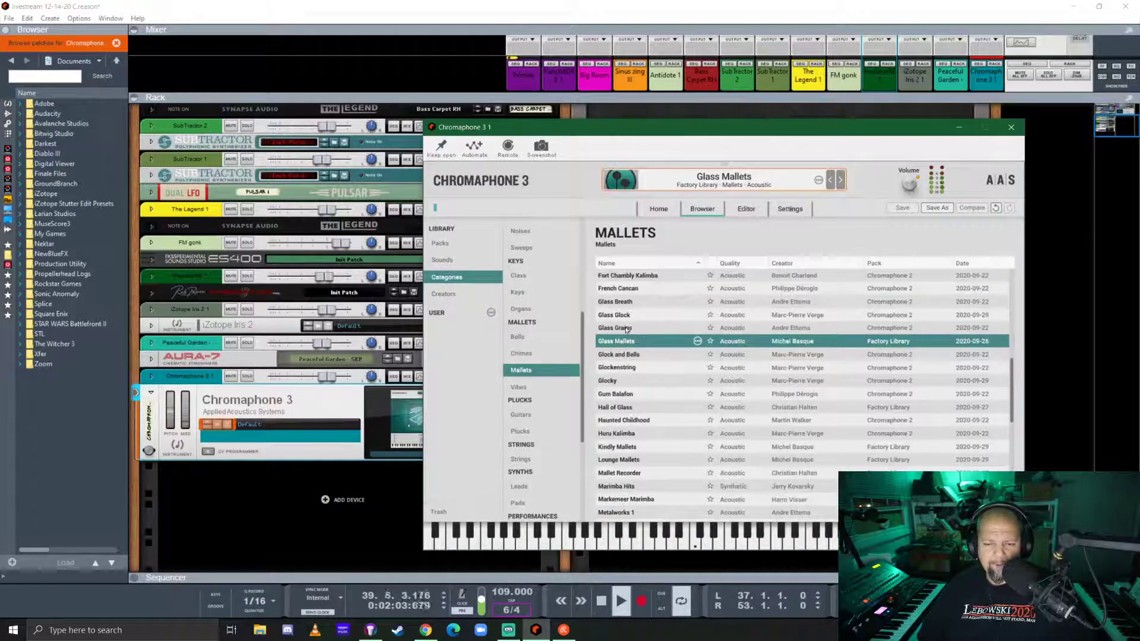
{"action": "left_click", "coordinate": [627, 329]}
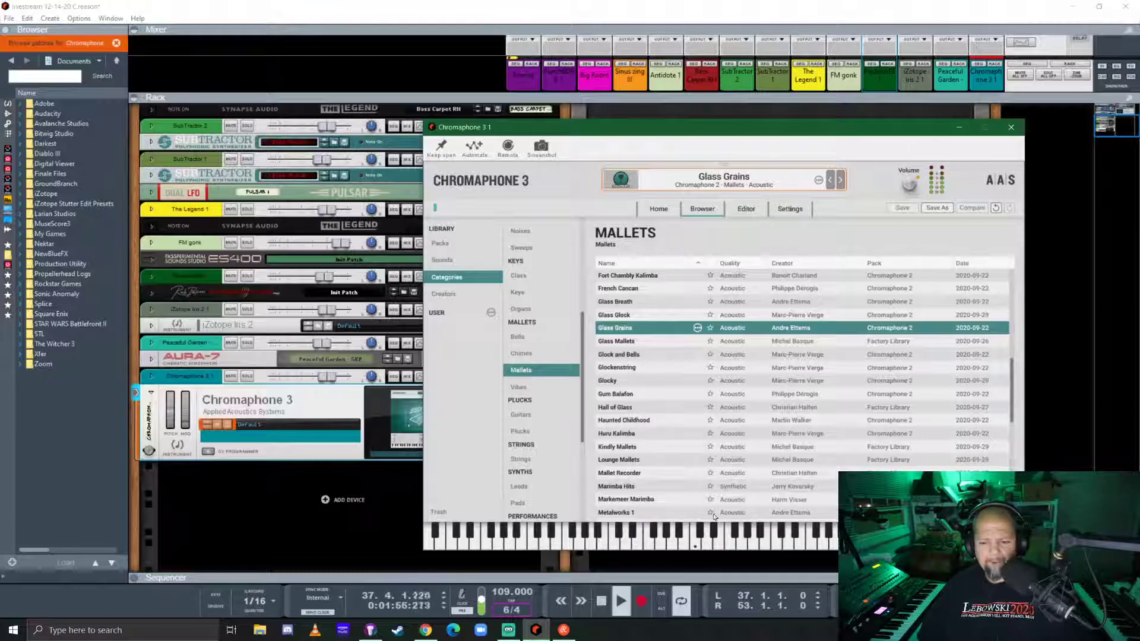
- Show the sequencer below the Chromaphone 3 window and select the four-bar iZotope Iris 2 clip at bar 45
{"action": "key", "text": "F7"}
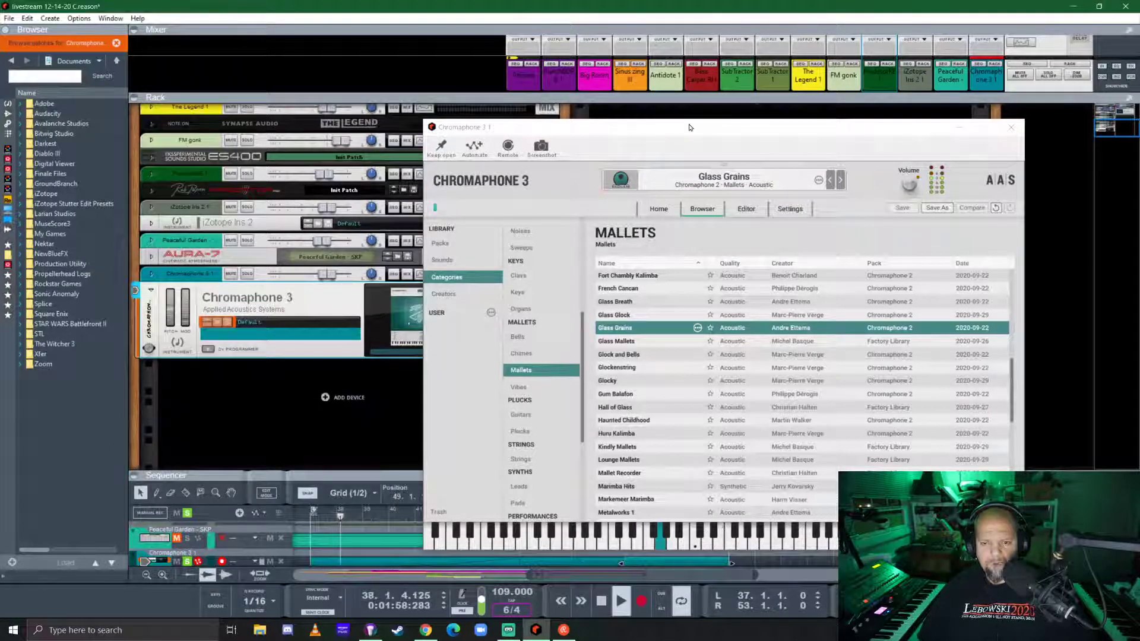
{"action": "left_click_drag", "start_coordinate": [680, 127], "coordinate": [675, 59]}
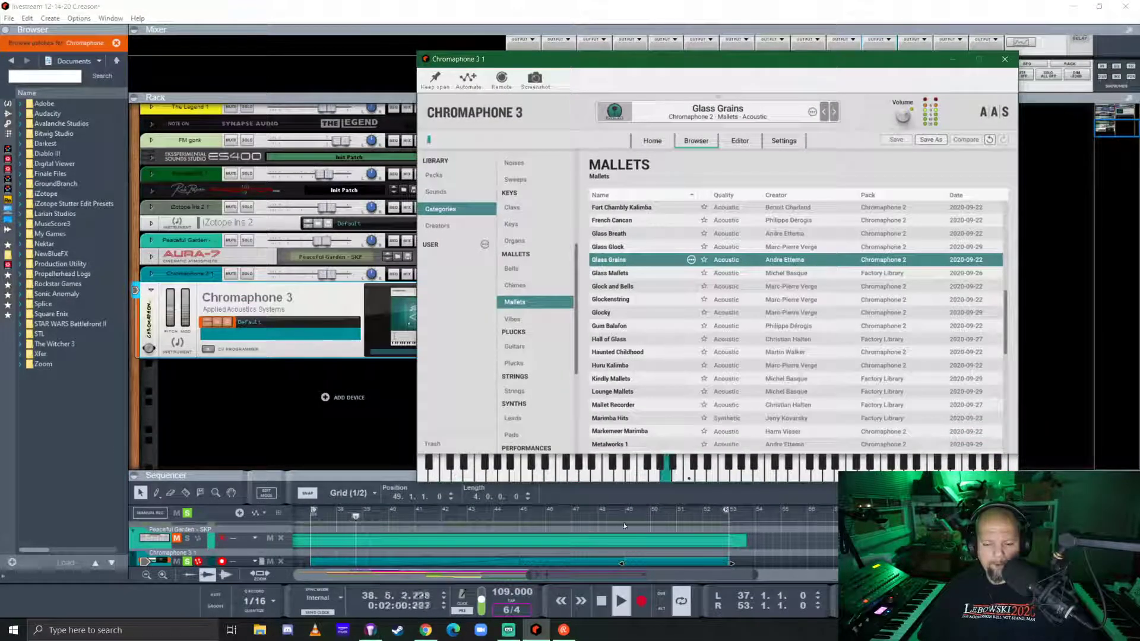
{"action": "left_click", "coordinate": [589, 535]}
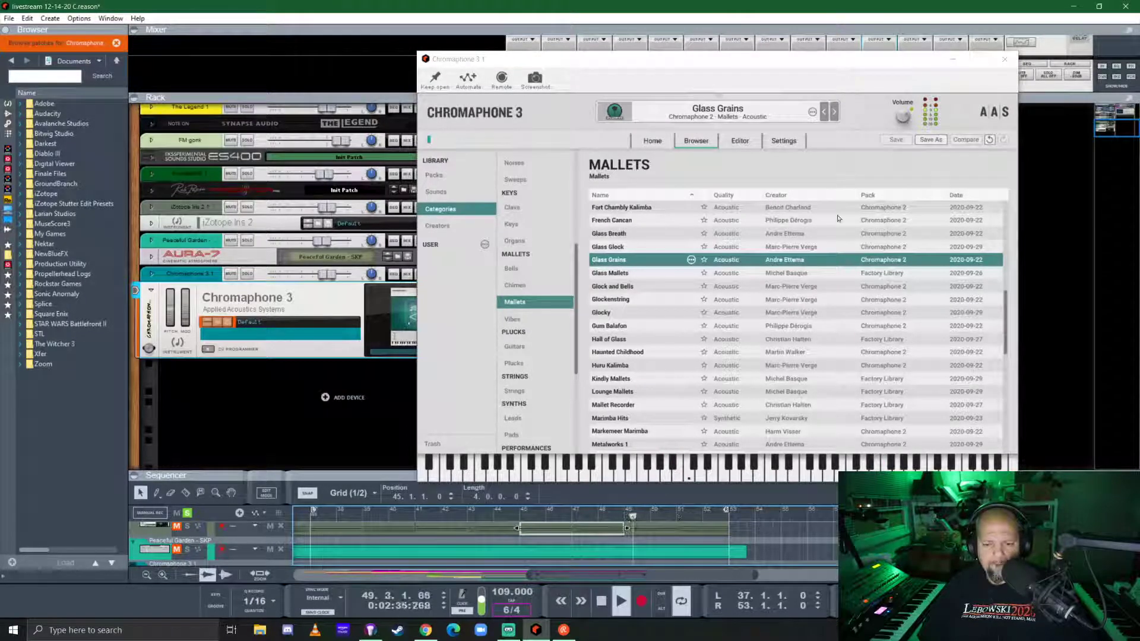
- Bring up Layer A's synth parameters for Glass Grains and try lowering the Noise frequency
{"action": "left_click", "coordinate": [665, 142]}
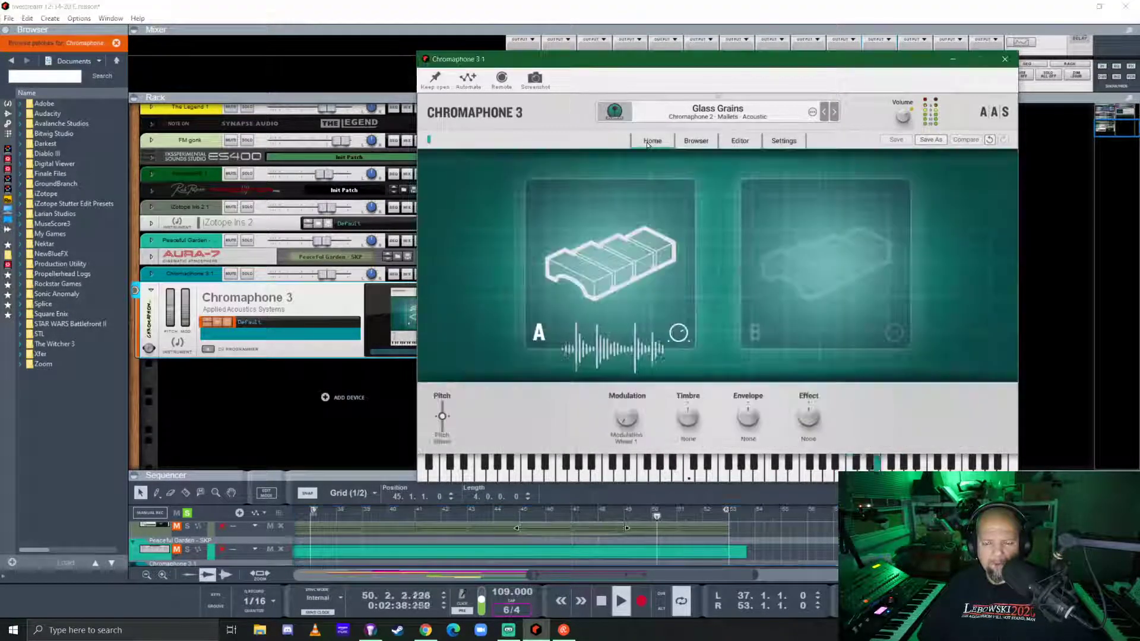
{"action": "left_click", "coordinate": [740, 141]}
{"action": "left_click", "coordinate": [537, 196]}
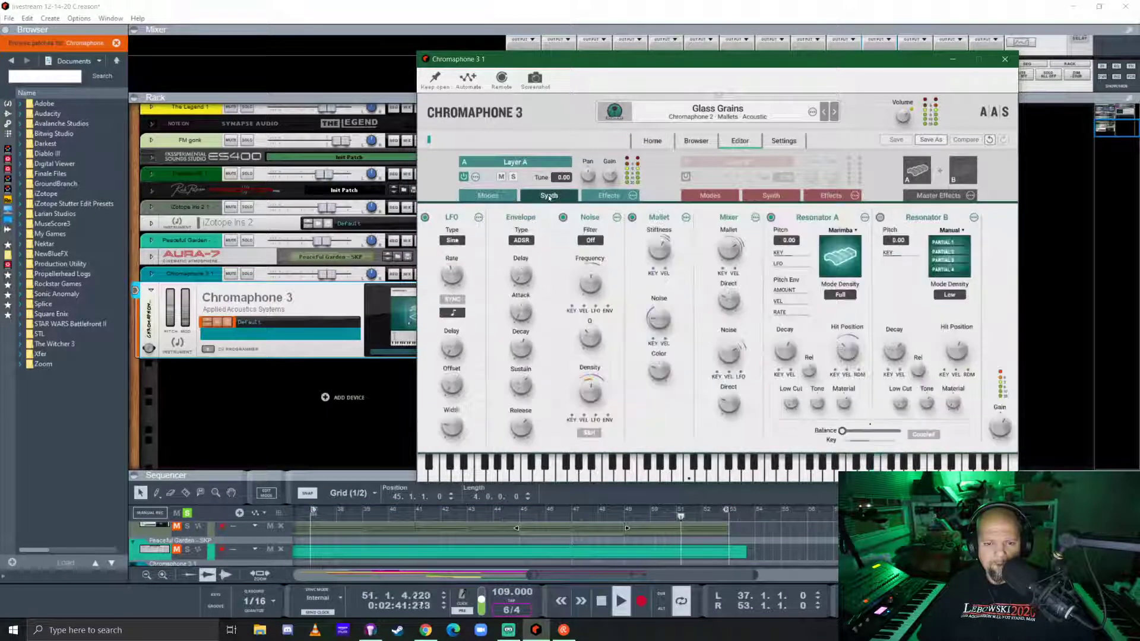
{"action": "mouse_move", "coordinate": [591, 284]}
{"action": "left_click_drag", "start_coordinate": [592, 284], "coordinate": [592, 295]}
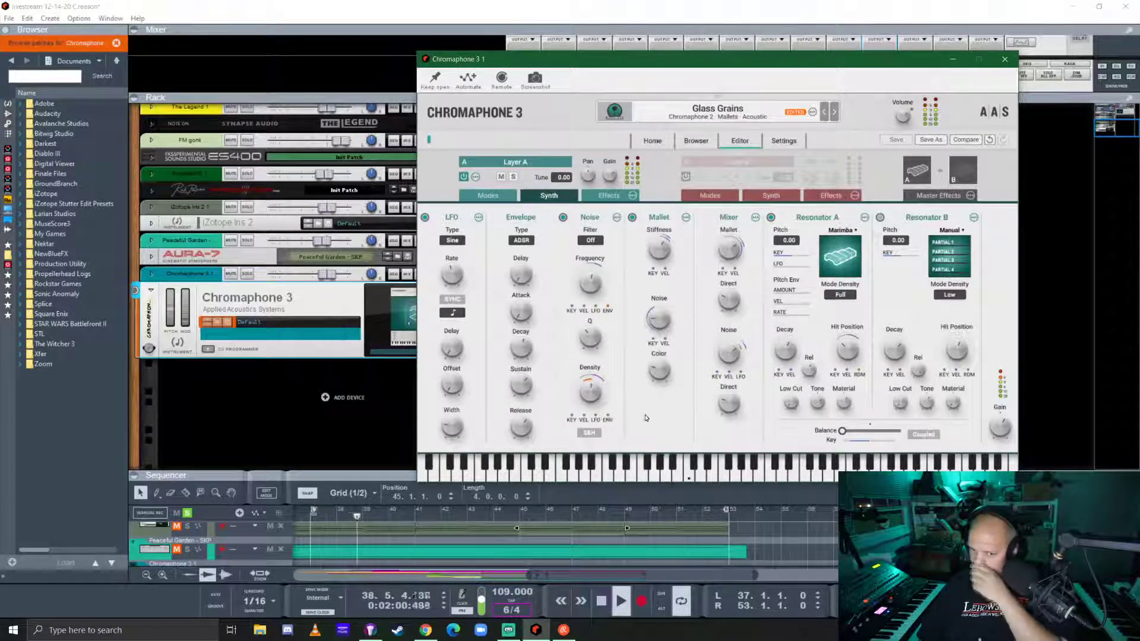
- Set Layer A's Noise filter to LP and fine-tune its cutoff frequency while the loop plays
{"action": "left_click", "coordinate": [594, 240]}
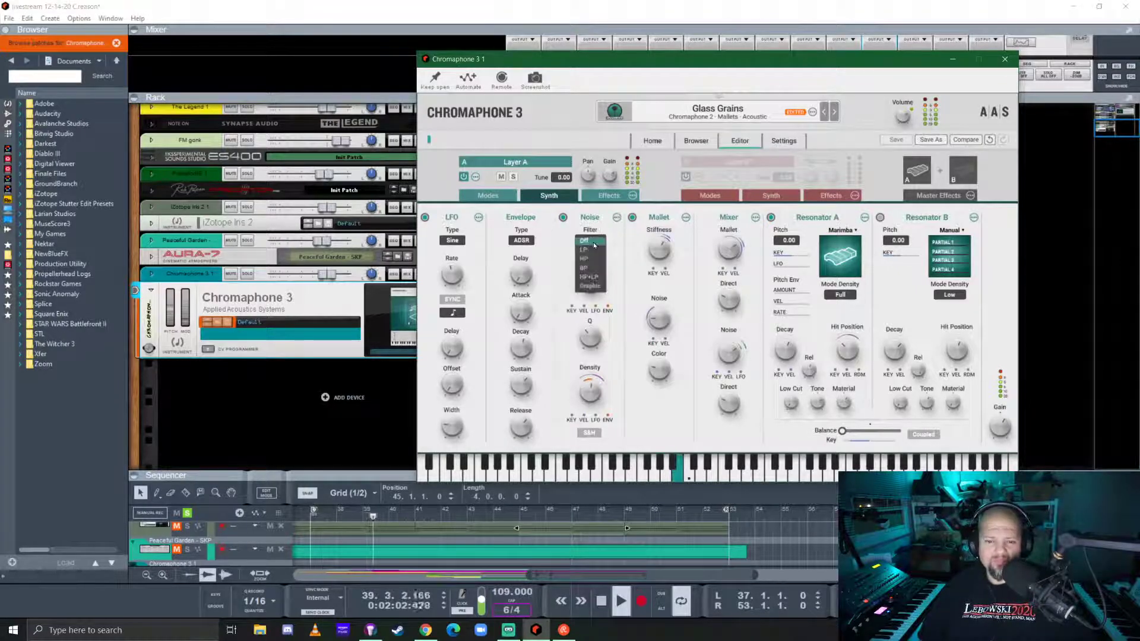
{"action": "left_click", "coordinate": [591, 251]}
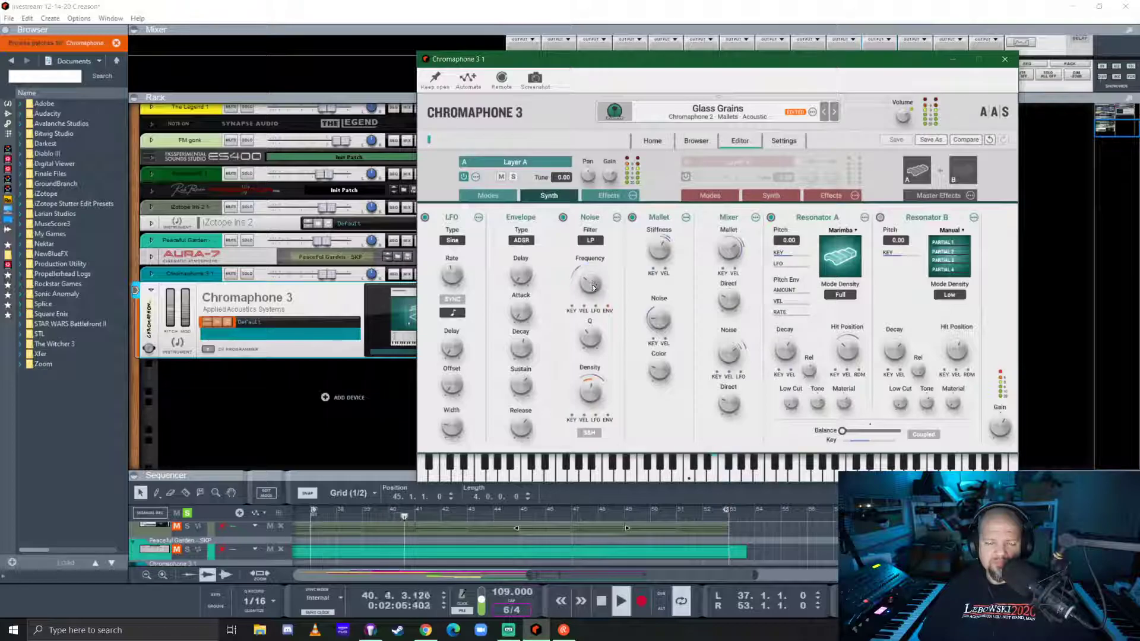
{"action": "left_click_drag", "start_coordinate": [592, 288], "coordinate": [593, 306]}
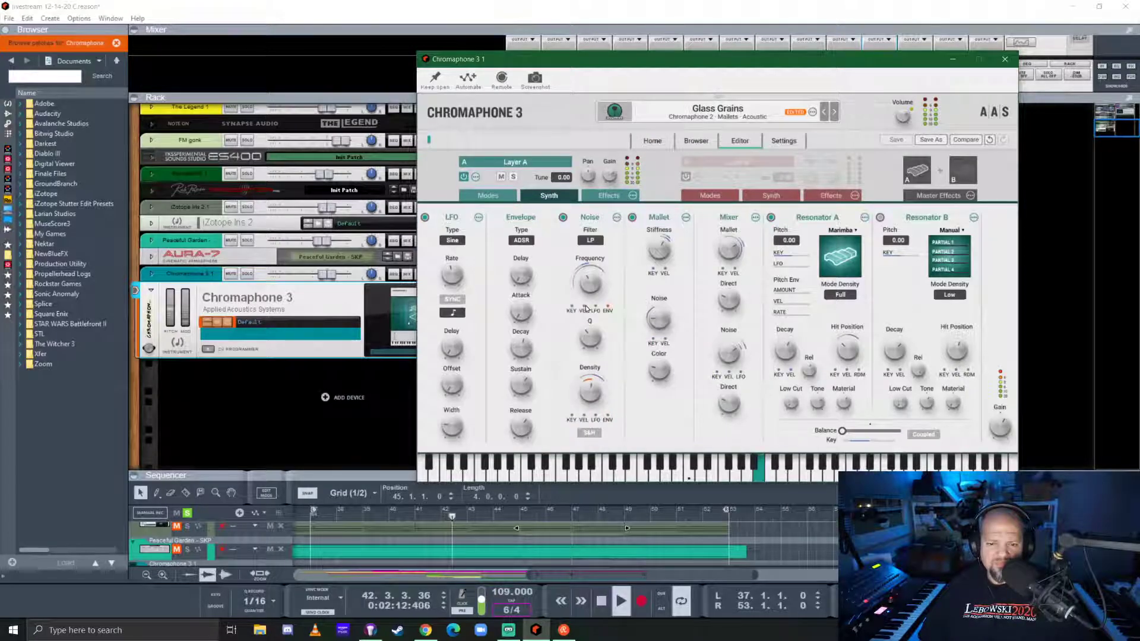
{"action": "left_click_drag", "start_coordinate": [590, 283], "coordinate": [590, 277]}
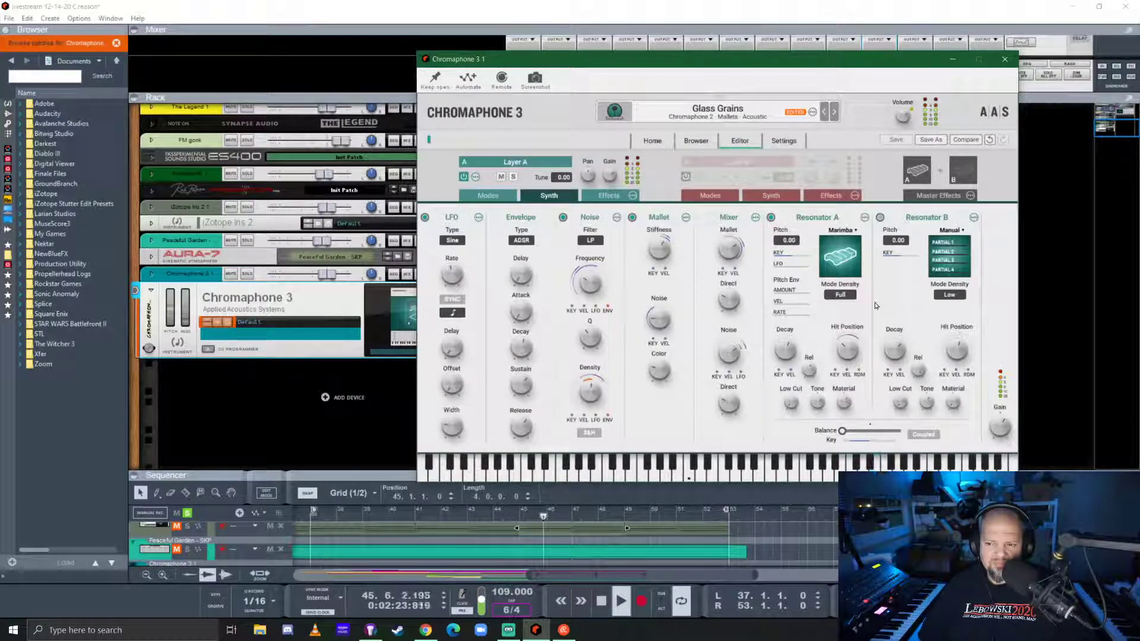
- Try the Drumhead, Marimba and String models in turn for Resonator A of Layer A
{"action": "left_click", "coordinate": [840, 230]}
{"action": "left_click", "coordinate": [850, 240]}
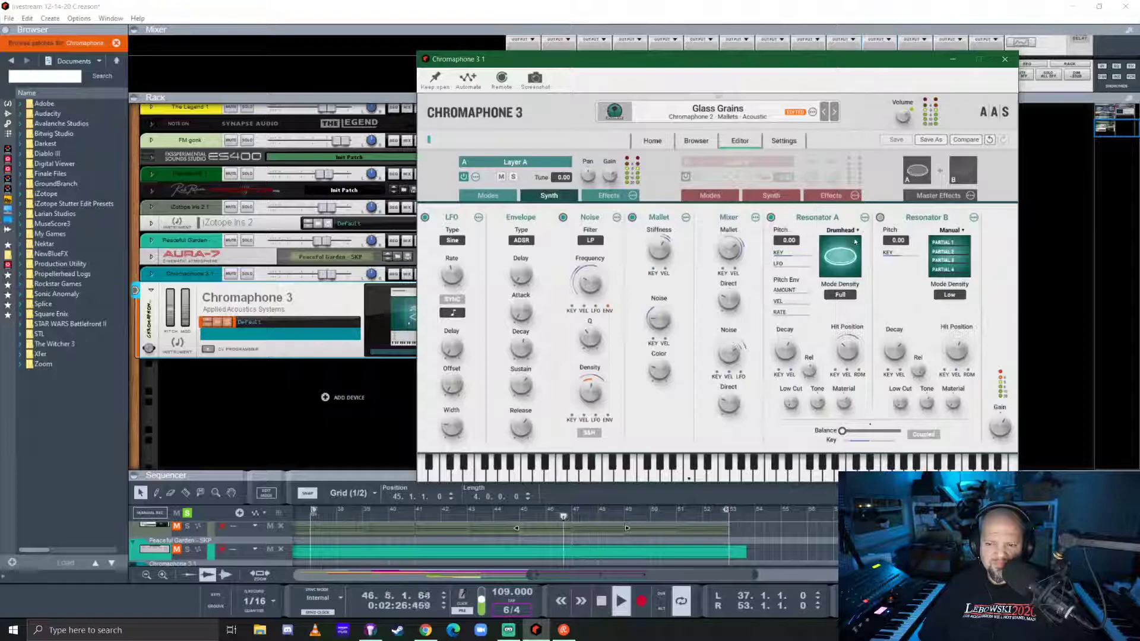
{"action": "left_click", "coordinate": [849, 230]}
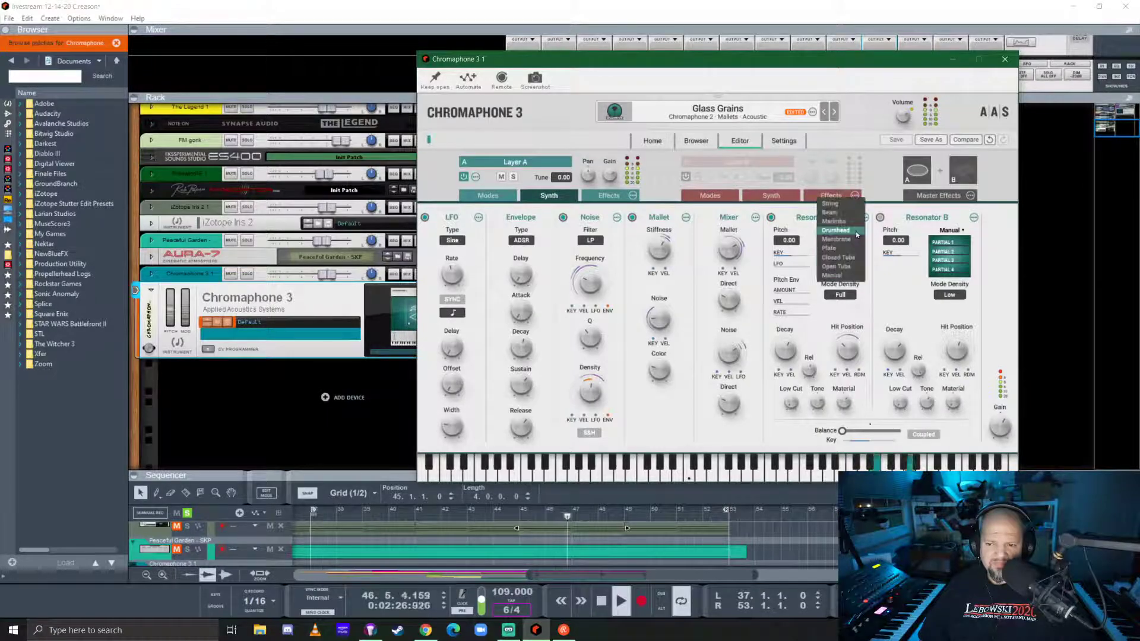
{"action": "left_click", "coordinate": [871, 289]}
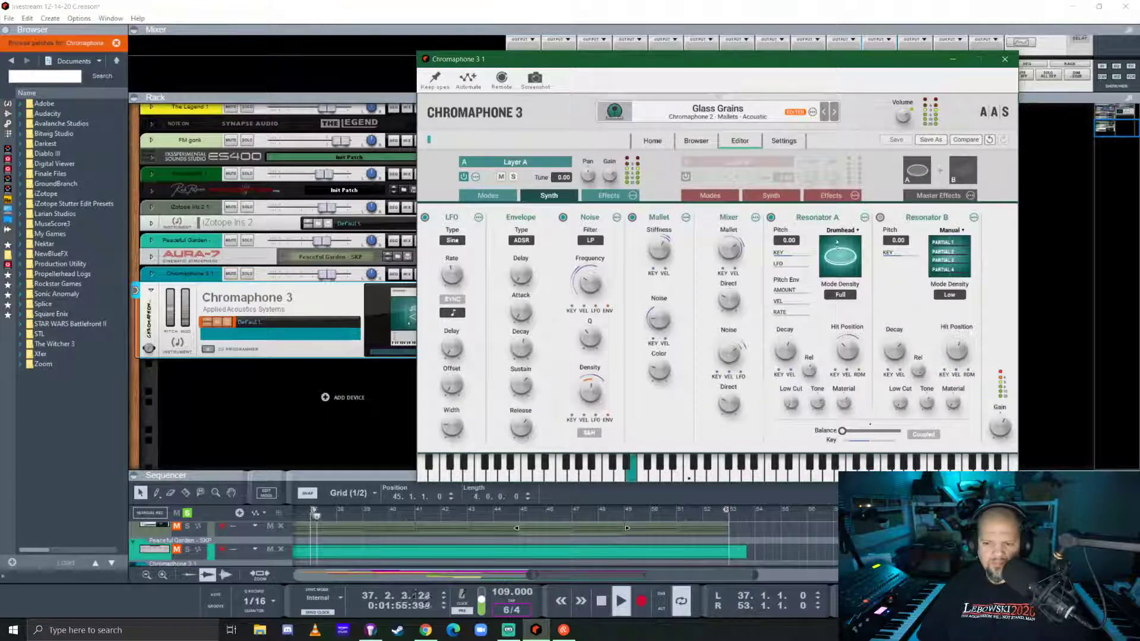
{"action": "left_click", "coordinate": [841, 229]}
{"action": "left_click", "coordinate": [844, 222]}
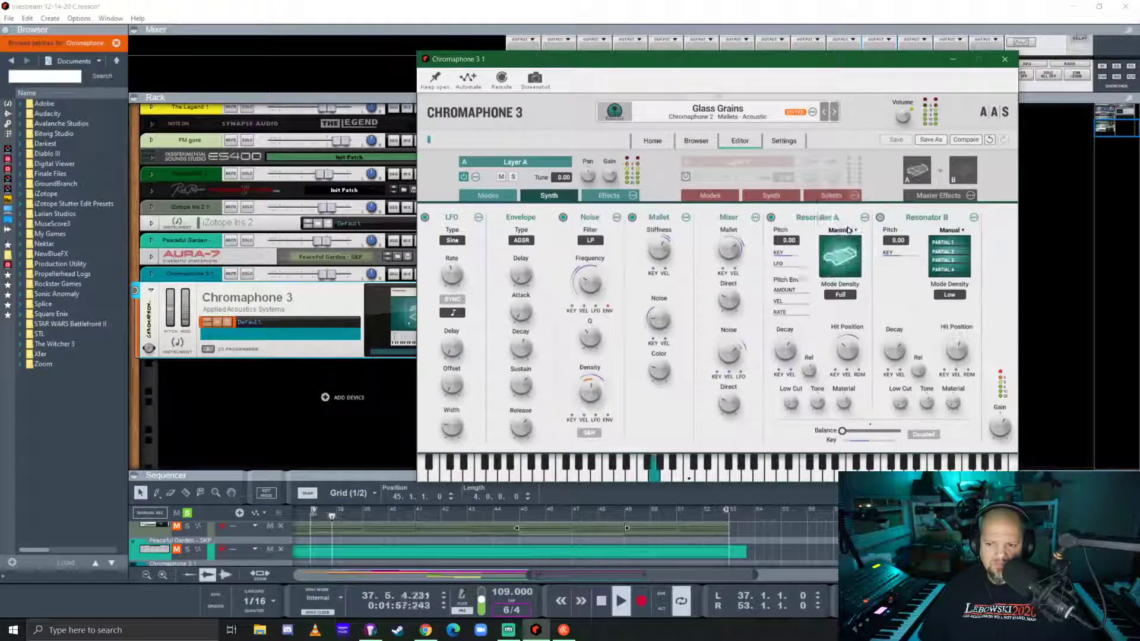
{"action": "left_click", "coordinate": [842, 231]}
{"action": "left_click", "coordinate": [850, 217]}
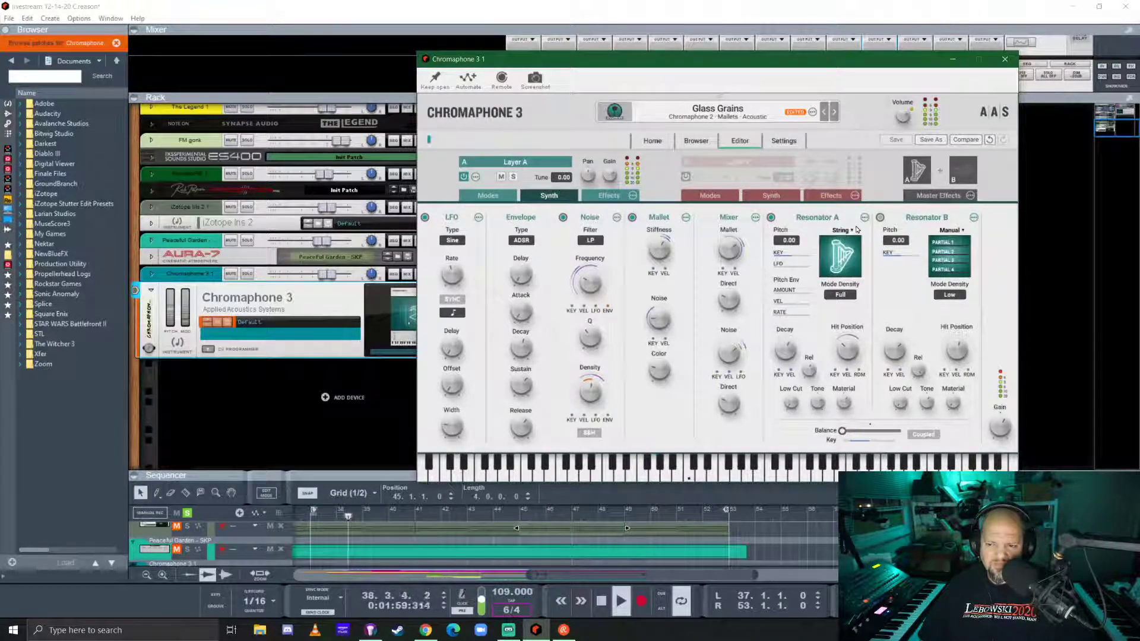
- Try Plate, Open Tube and Membrane as Resonator A's model, and return it to Marimba
{"action": "left_click", "coordinate": [851, 232]}
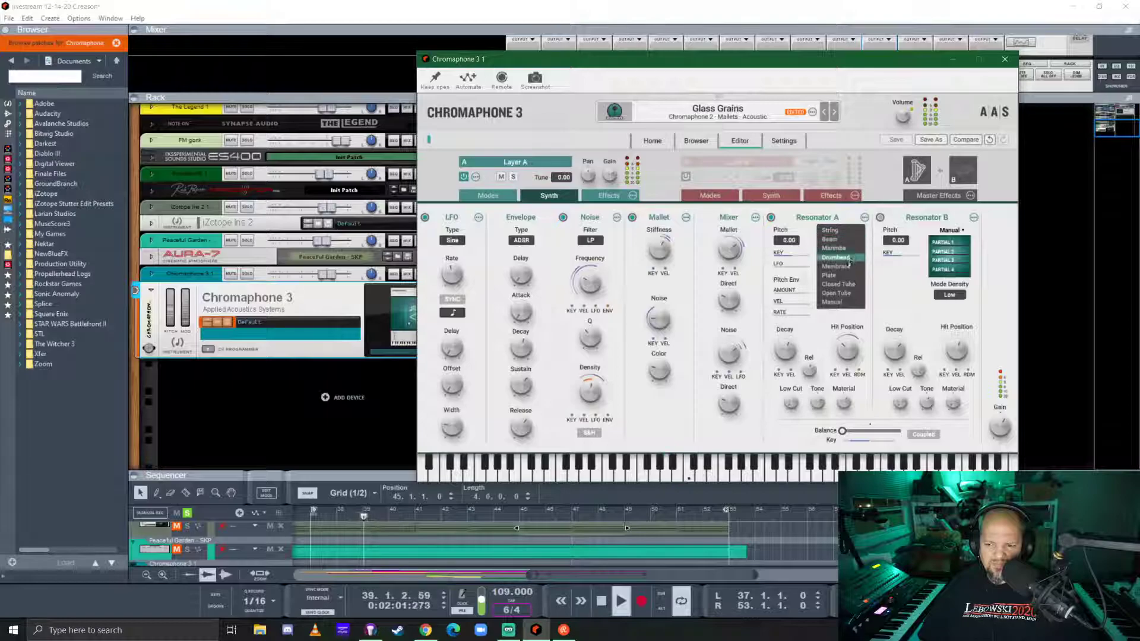
{"action": "left_click", "coordinate": [829, 275]}
{"action": "left_click", "coordinate": [850, 232]}
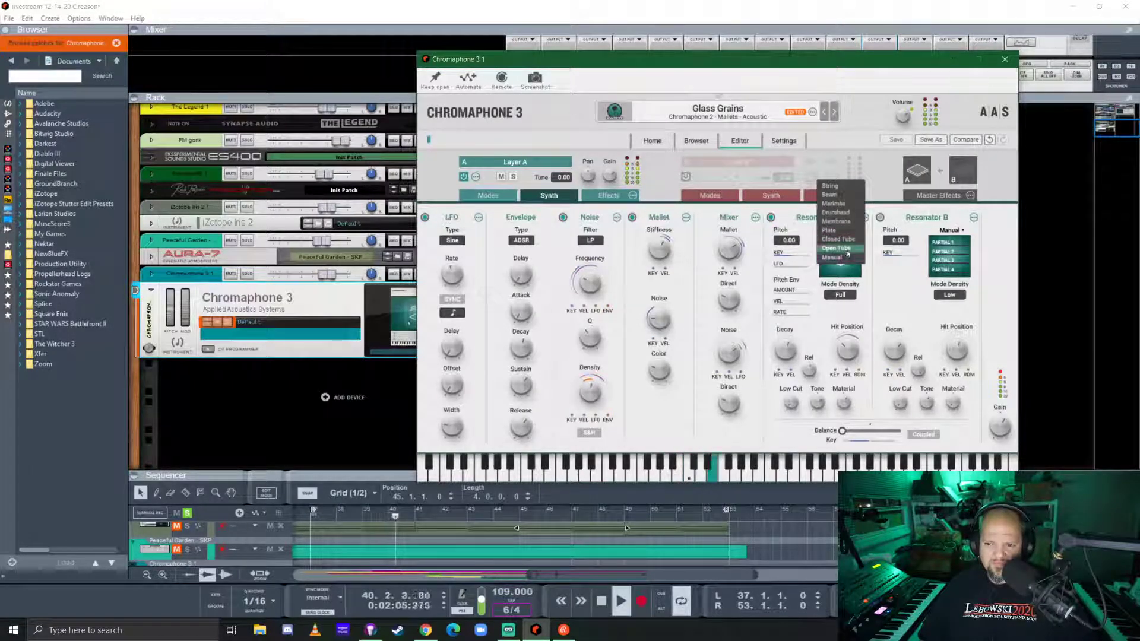
{"action": "left_click", "coordinate": [852, 247]}
{"action": "left_click", "coordinate": [852, 232]}
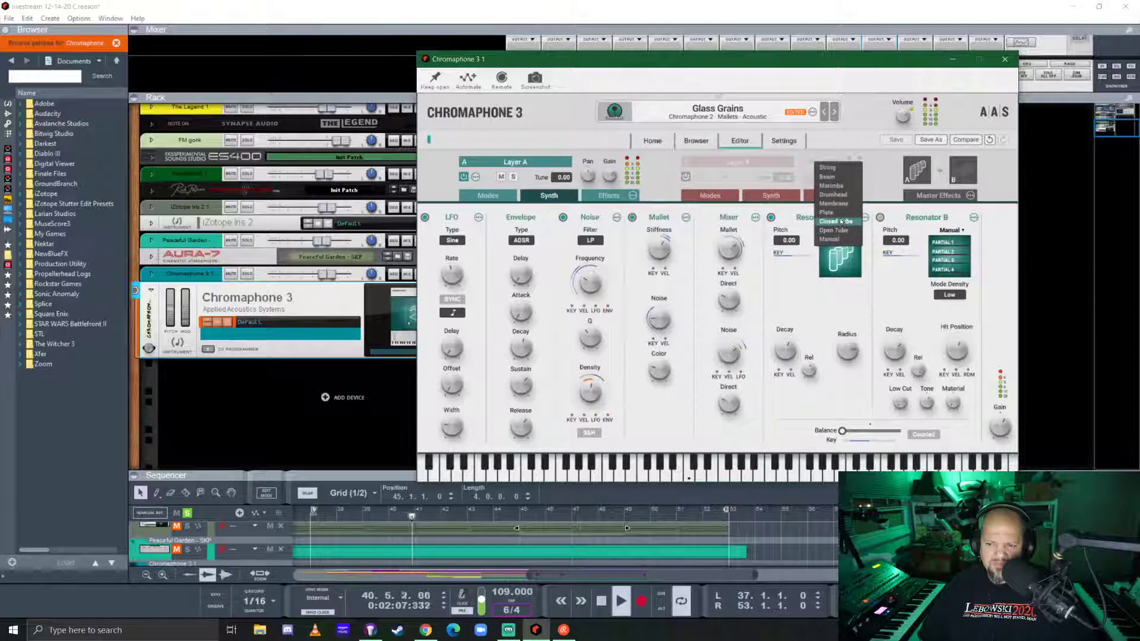
{"action": "left_click", "coordinate": [842, 213]}
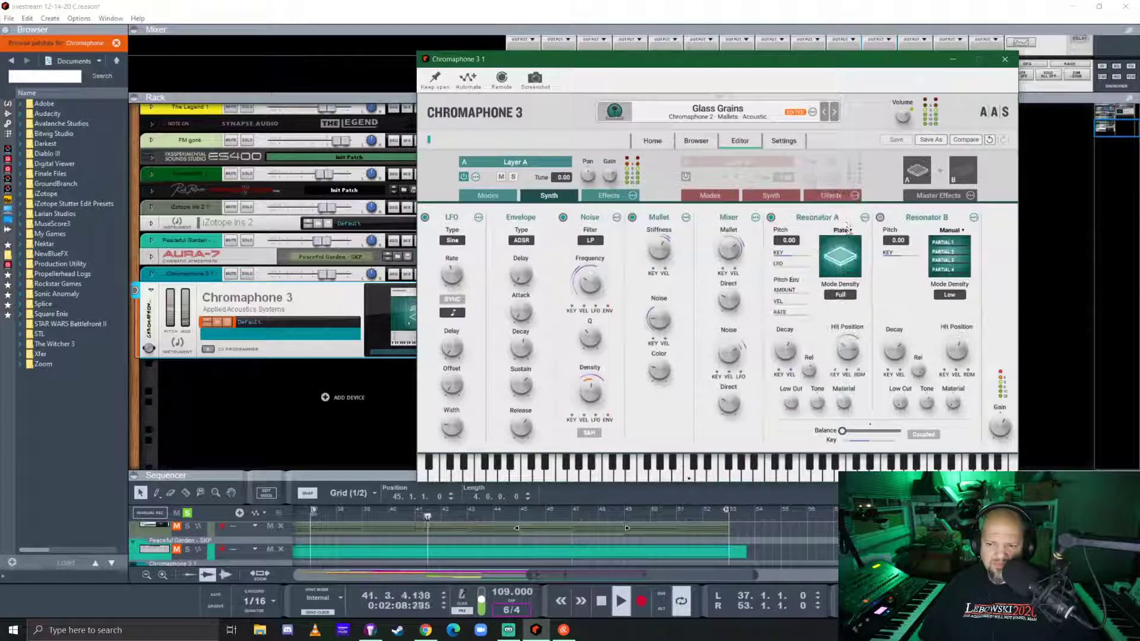
{"action": "left_click", "coordinate": [848, 226]}
{"action": "left_click", "coordinate": [847, 223]}
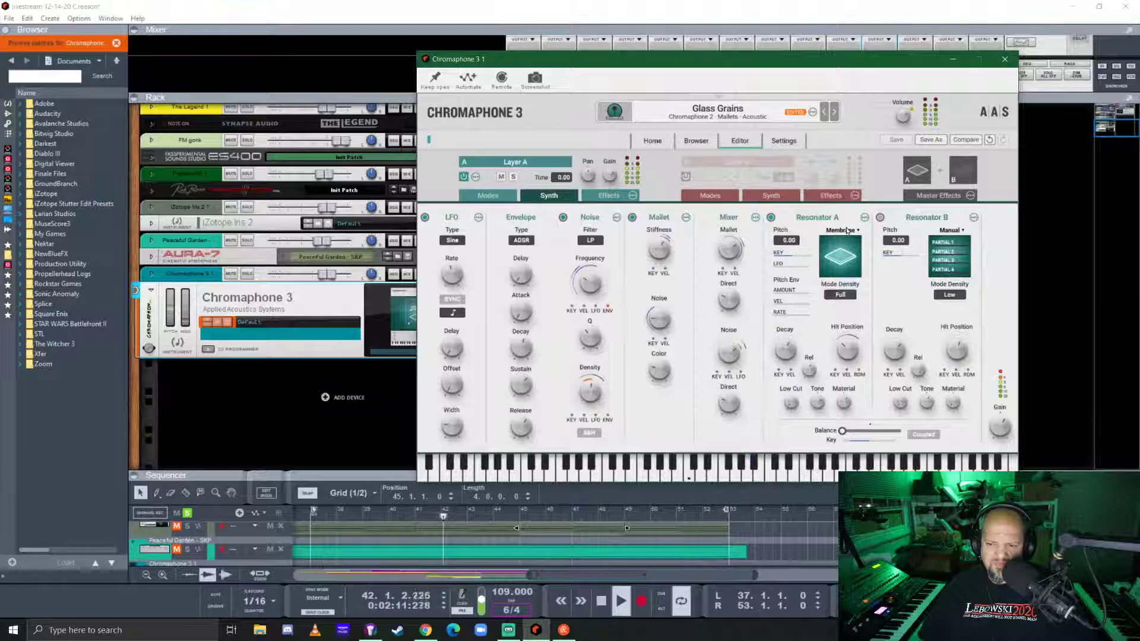
{"action": "left_click", "coordinate": [847, 230]}
{"action": "left_click", "coordinate": [850, 231]}
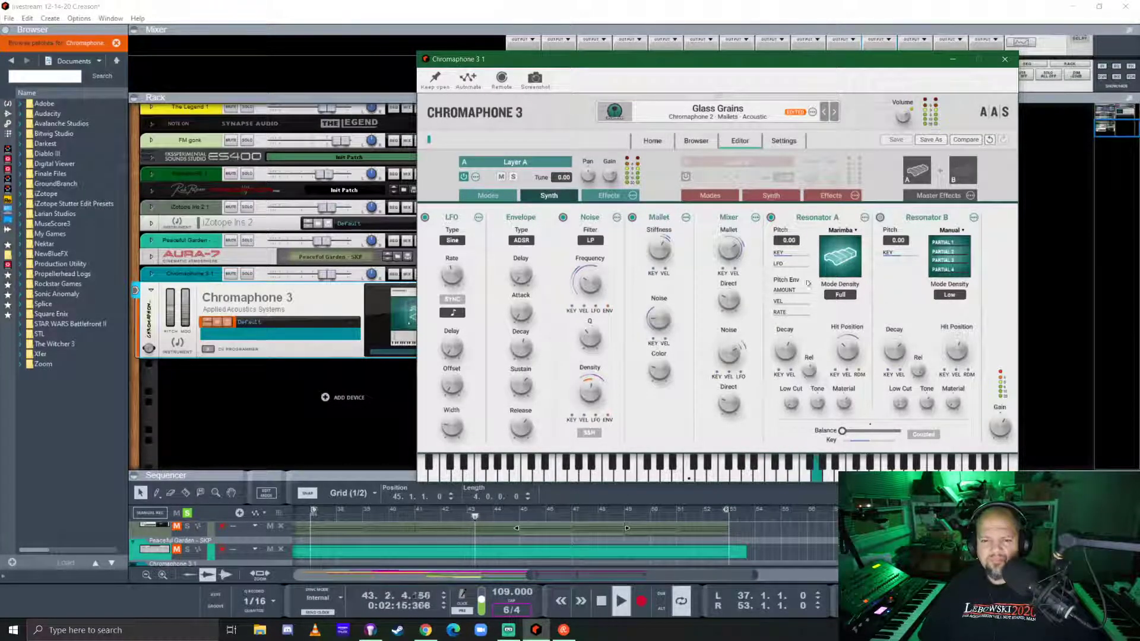
- Switch off the Reverb in Layer A's effects and return to the layer's synth parameters
{"action": "left_click", "coordinate": [600, 197]}
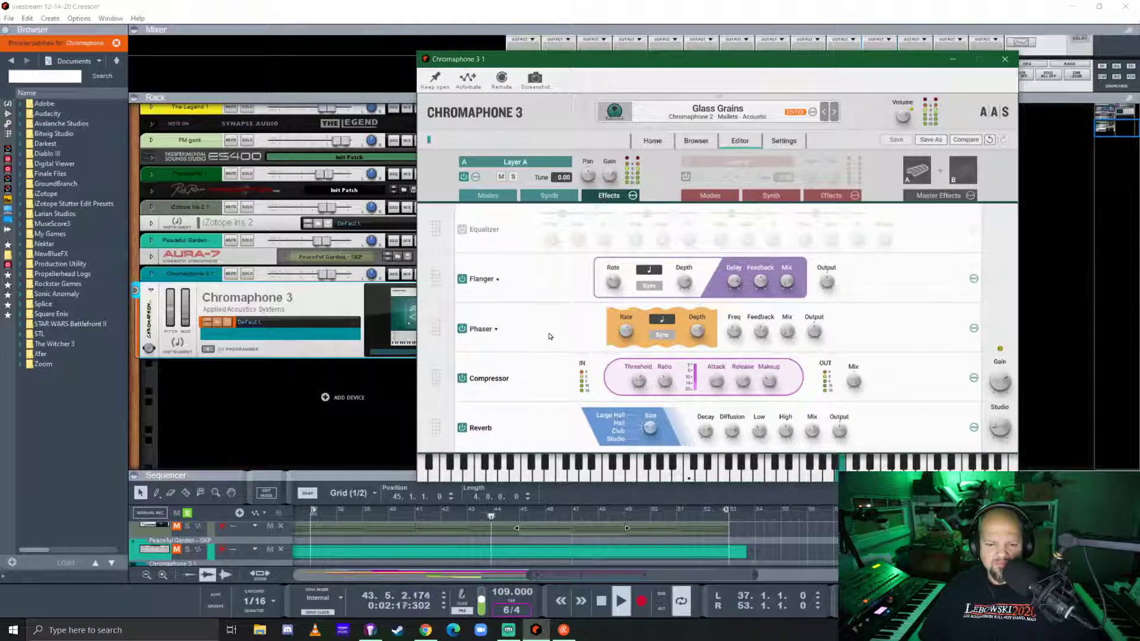
{"action": "left_click", "coordinate": [462, 428]}
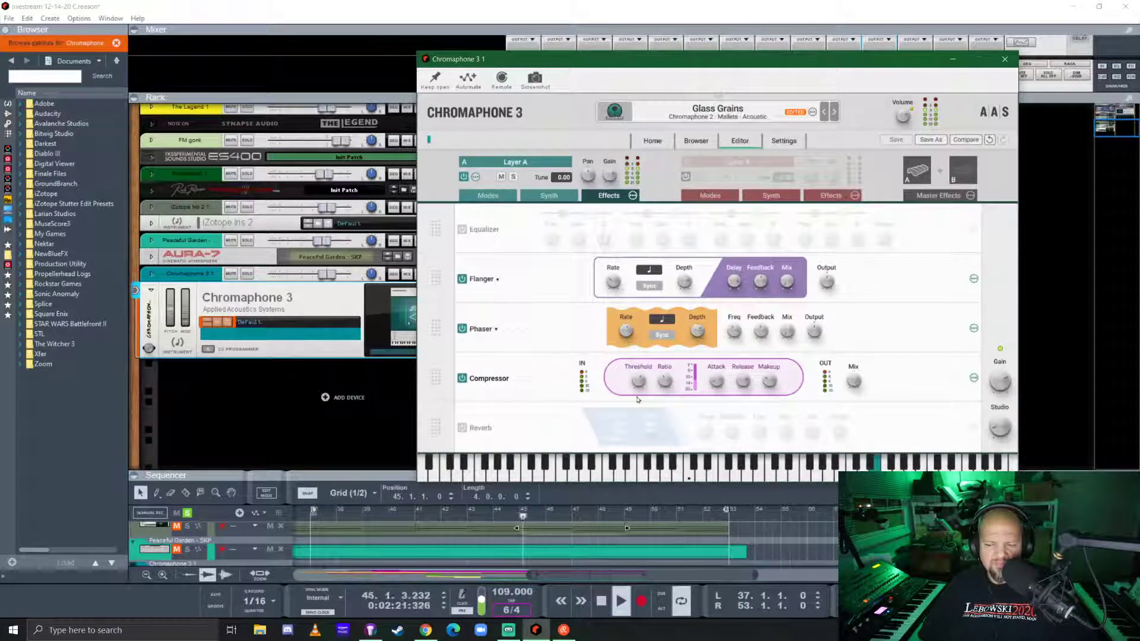
{"action": "mouse_move", "coordinate": [693, 370]}
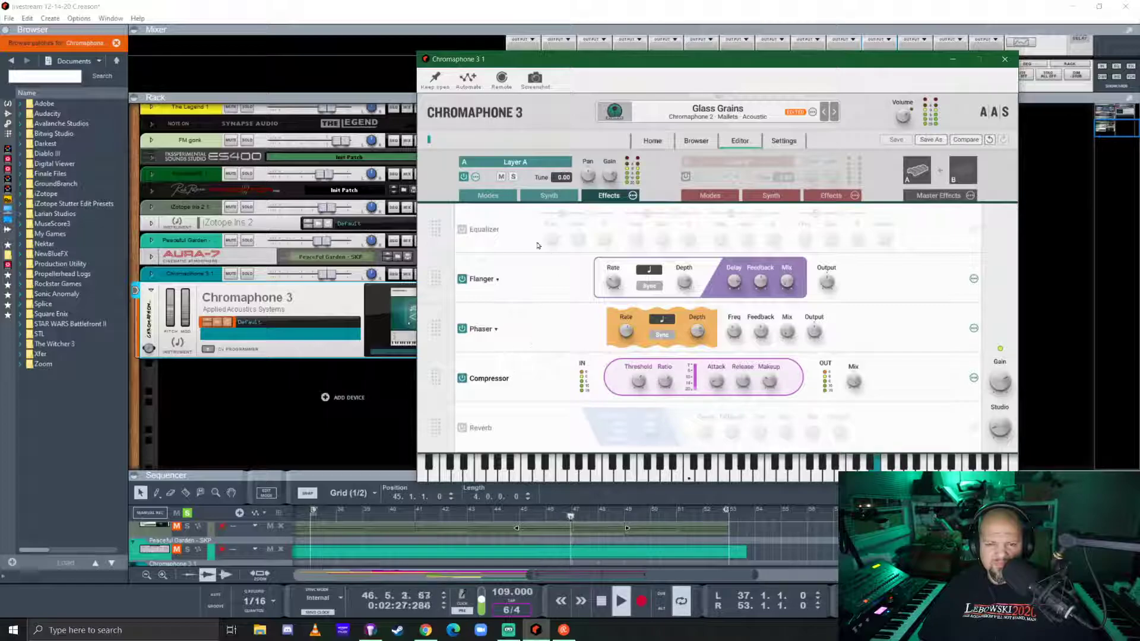
{"action": "left_click", "coordinate": [549, 196]}
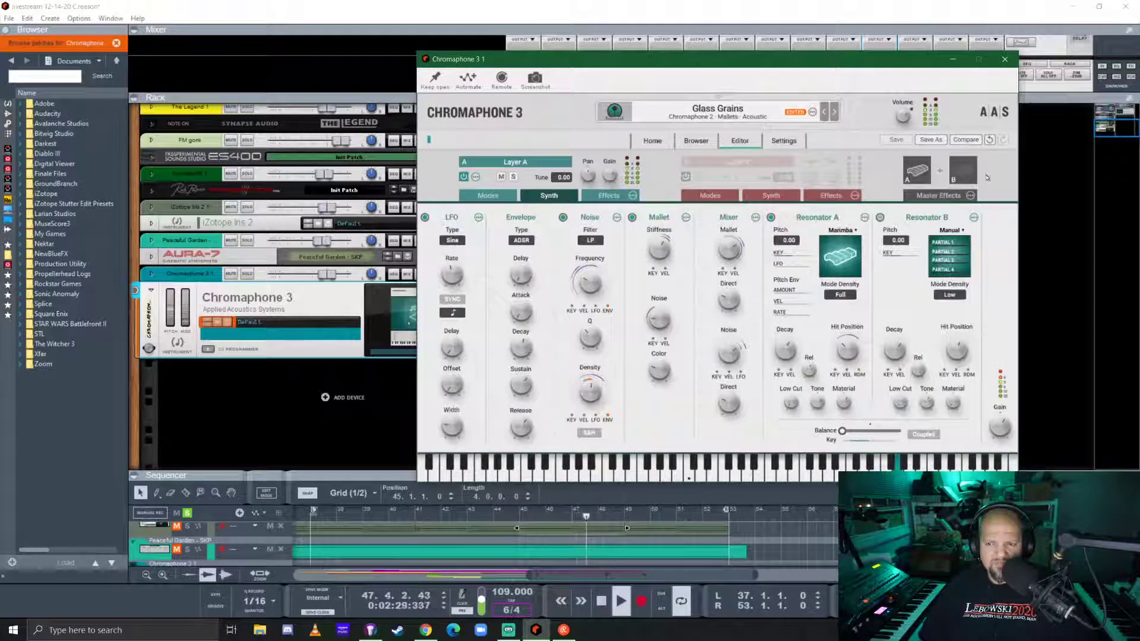
- Close the Chromaphone 3 window and adjust the sequencer's height against the rack
{"action": "left_click", "coordinate": [1005, 59]}
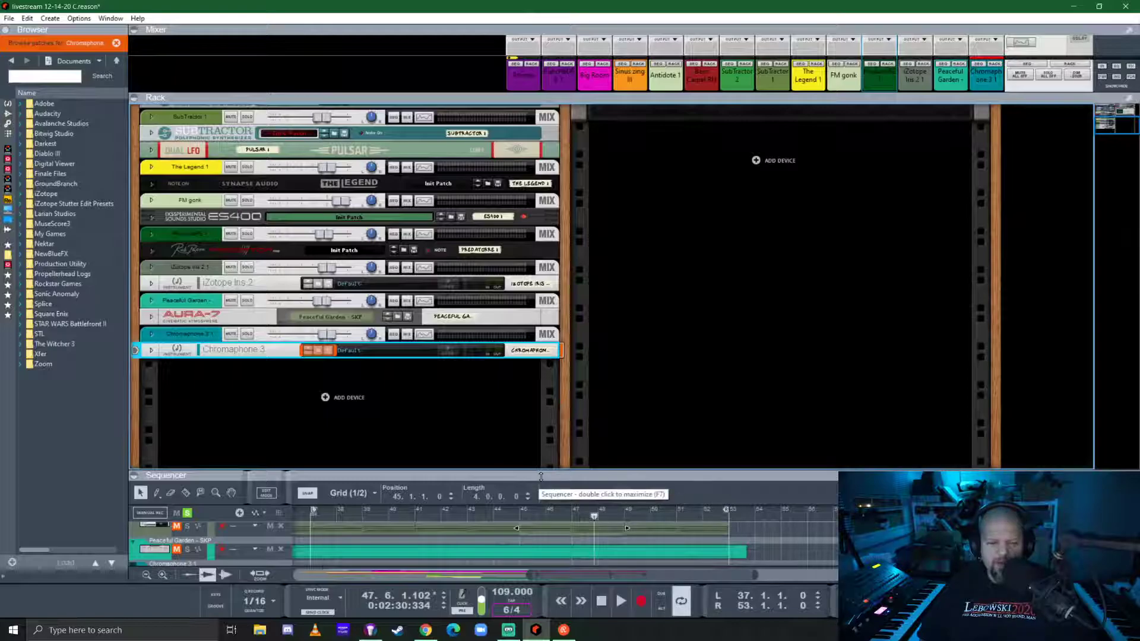
{"action": "left_click_drag", "start_coordinate": [541, 476], "coordinate": [550, 293]}
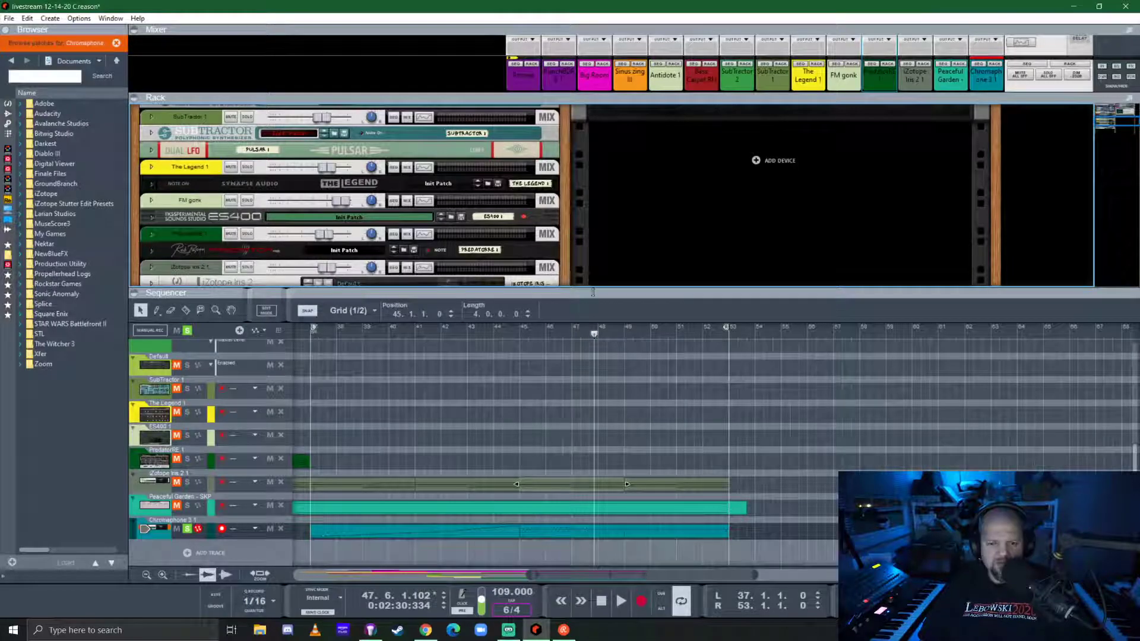
{"action": "left_click_drag", "start_coordinate": [593, 292], "coordinate": [572, 456]}
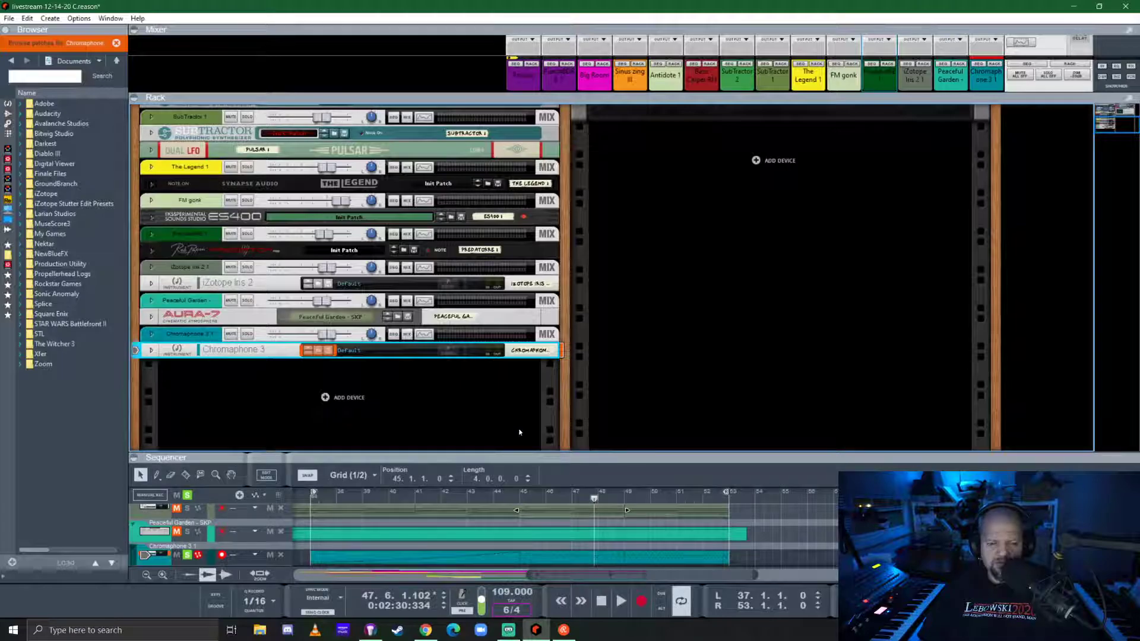